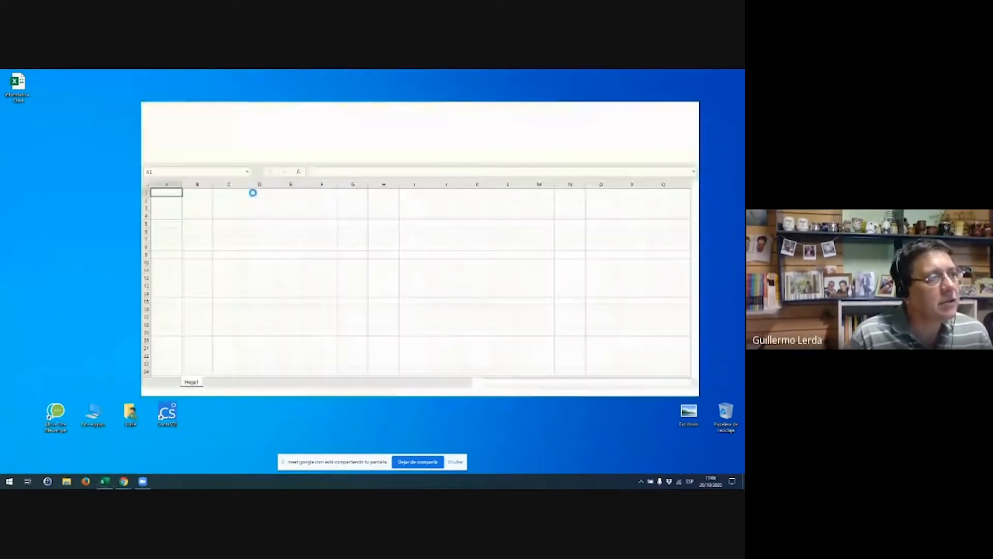
- Maximize the blank workbook window, magnify the sheet and select cell A1
left_click(256, 192)
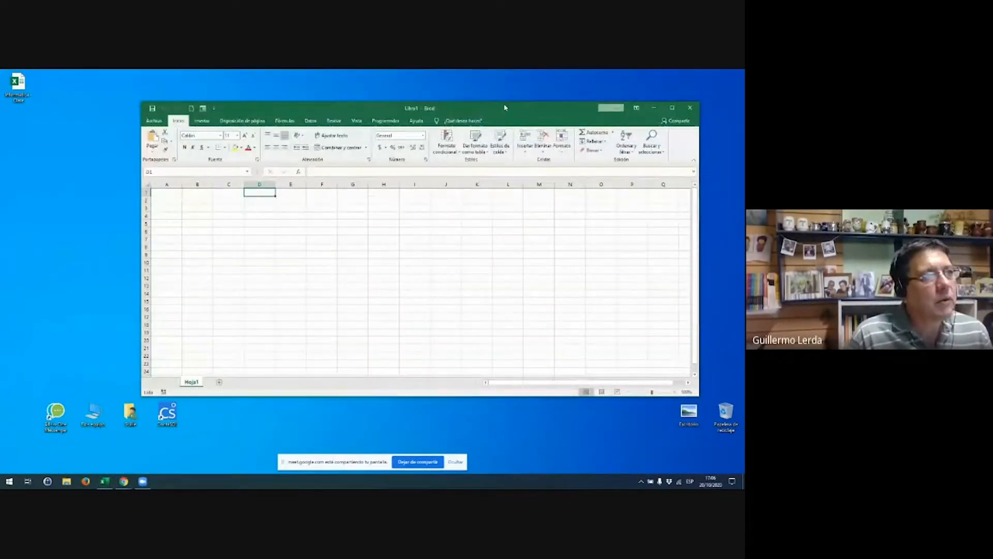
double_click(505, 108)
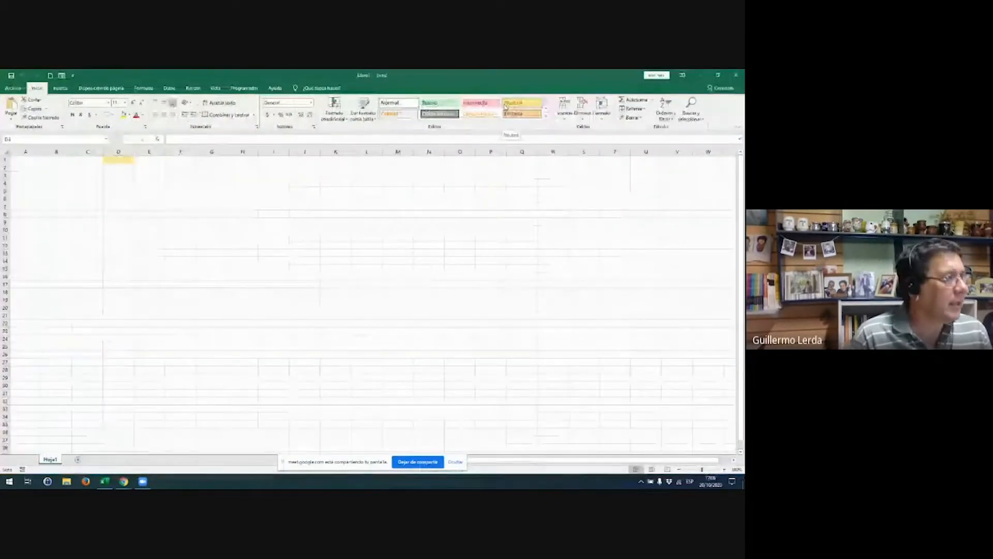
scroll(221, 234, "up", 5)
scroll(221, 234, "up", 5)
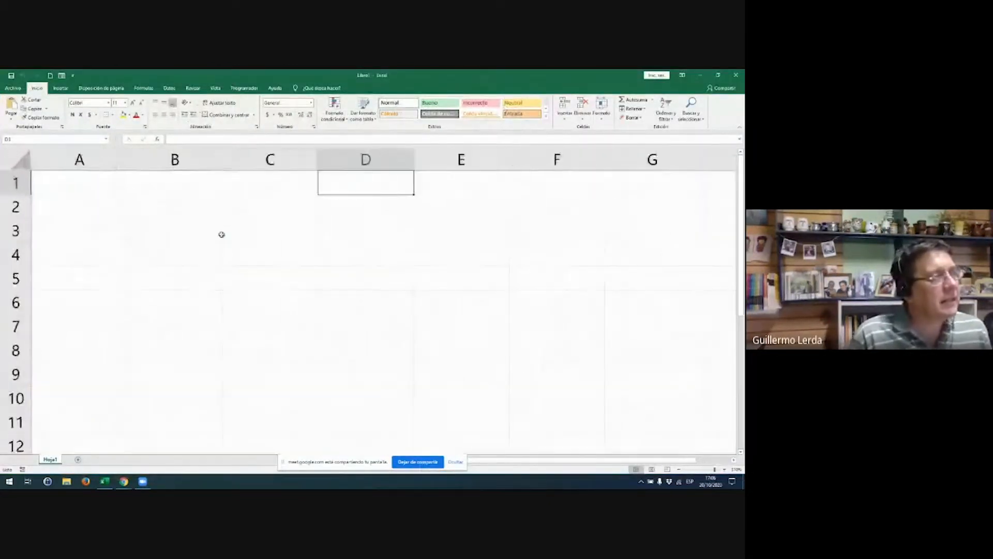
key("Left")
key("Left")
key("Left")
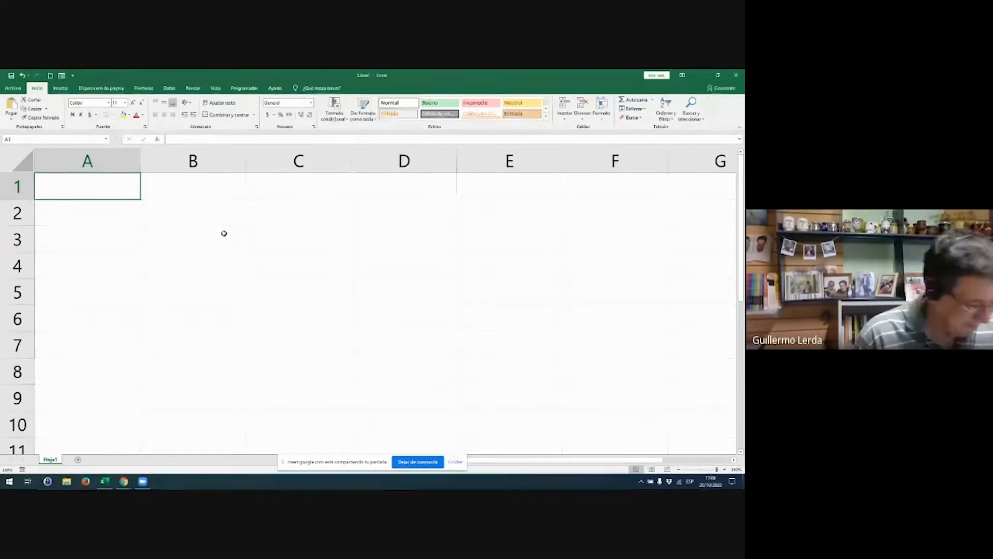
left_click(224, 233)
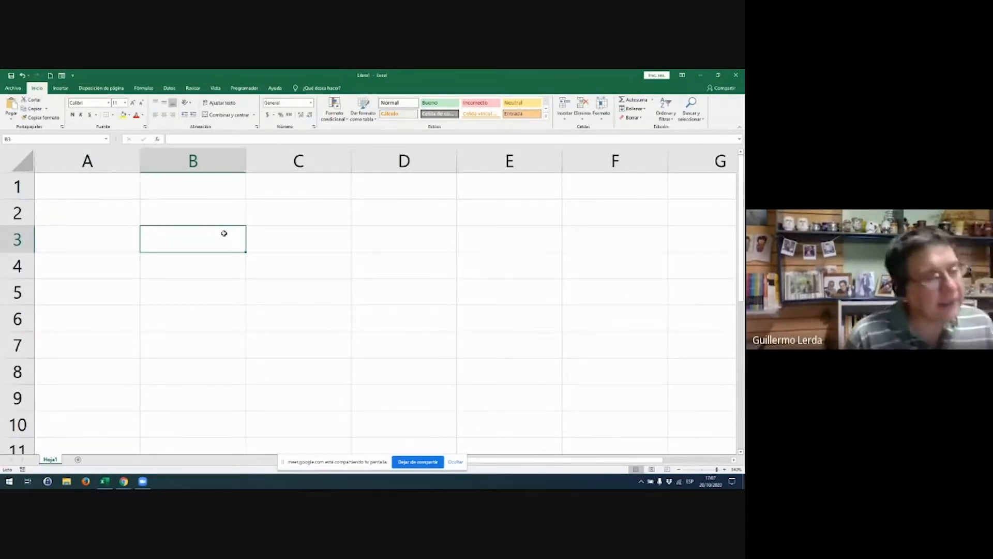
key("Up")
key("Up")
key("Left")
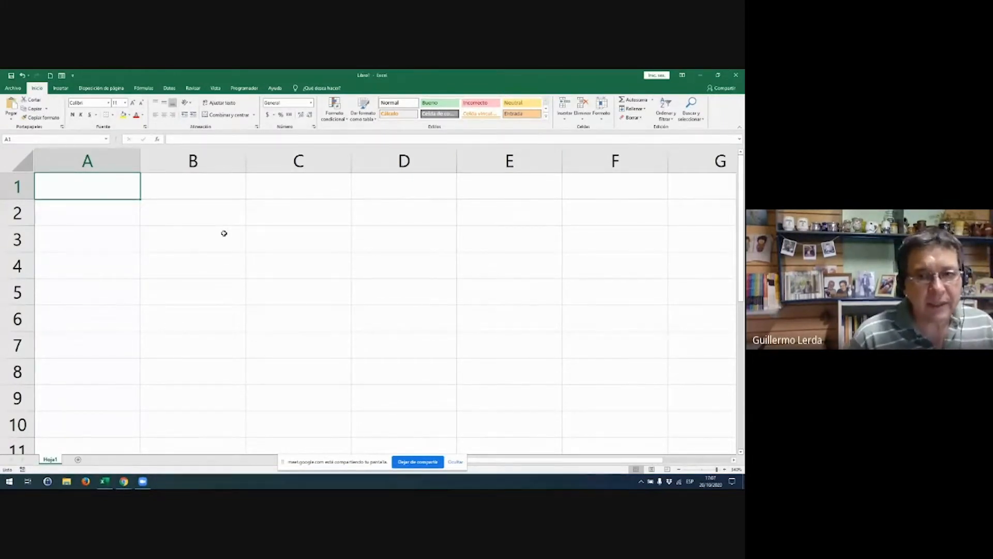
- Calculate two plus two directly in cell A1 with the formula +2+2, and undo the entry
type("+")
key("BackSpace")
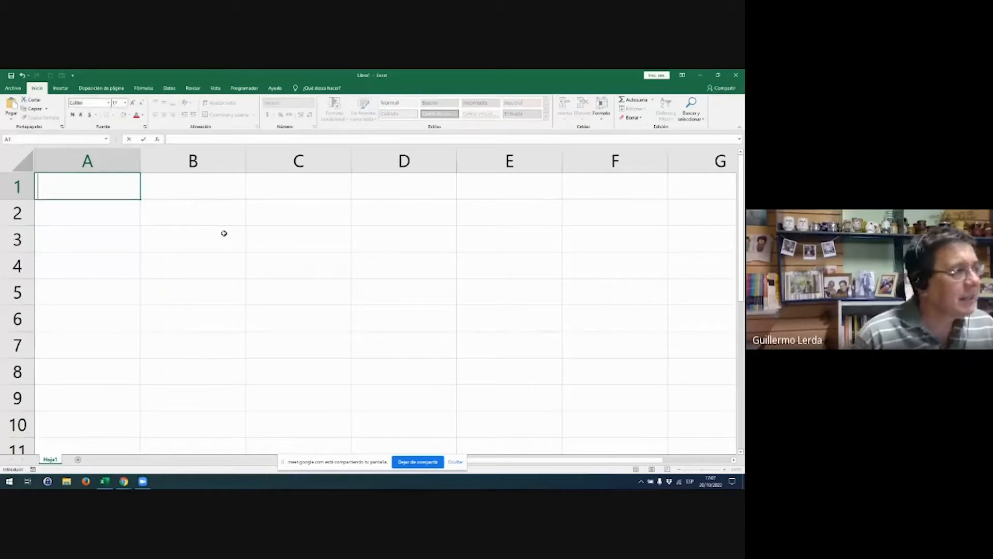
type("+2+2")
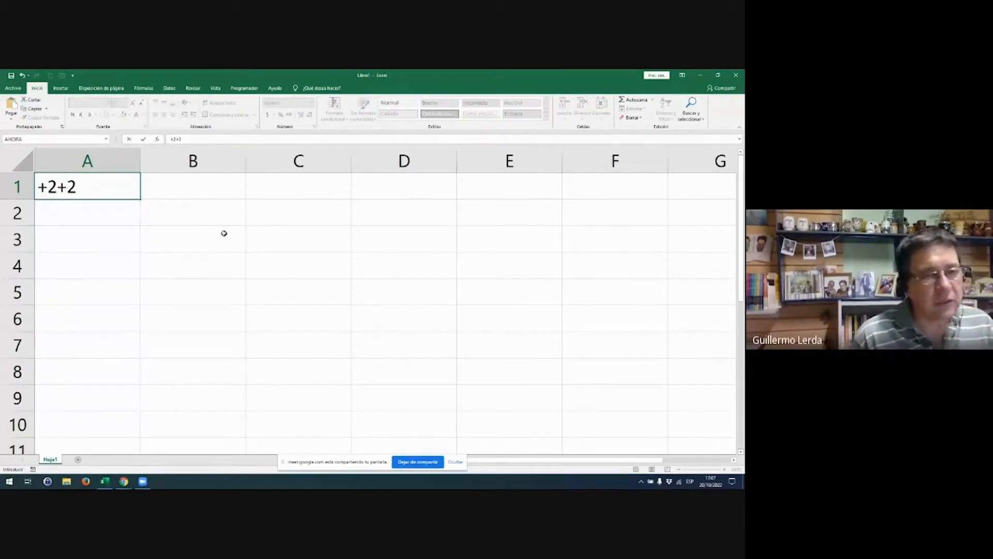
key("Return")
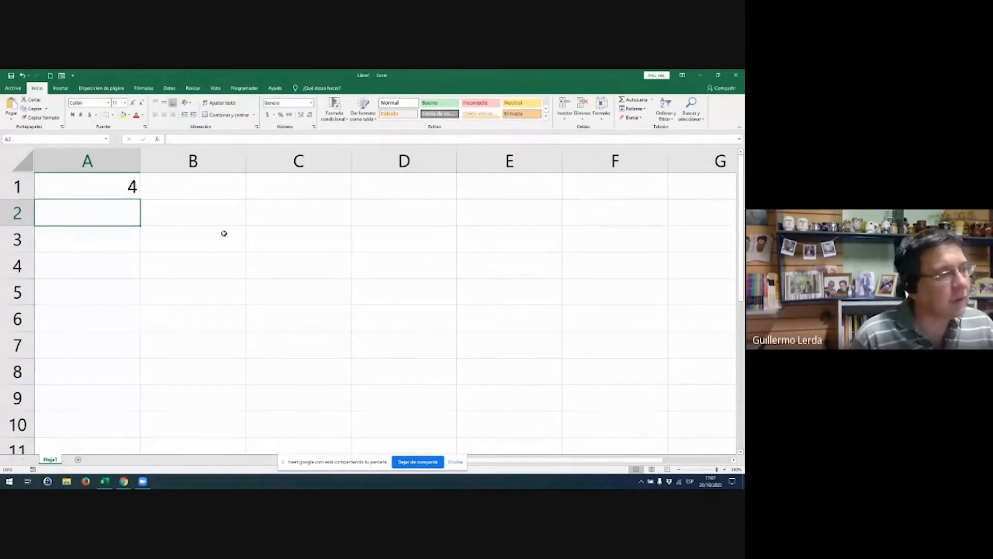
key("ctrl+z")
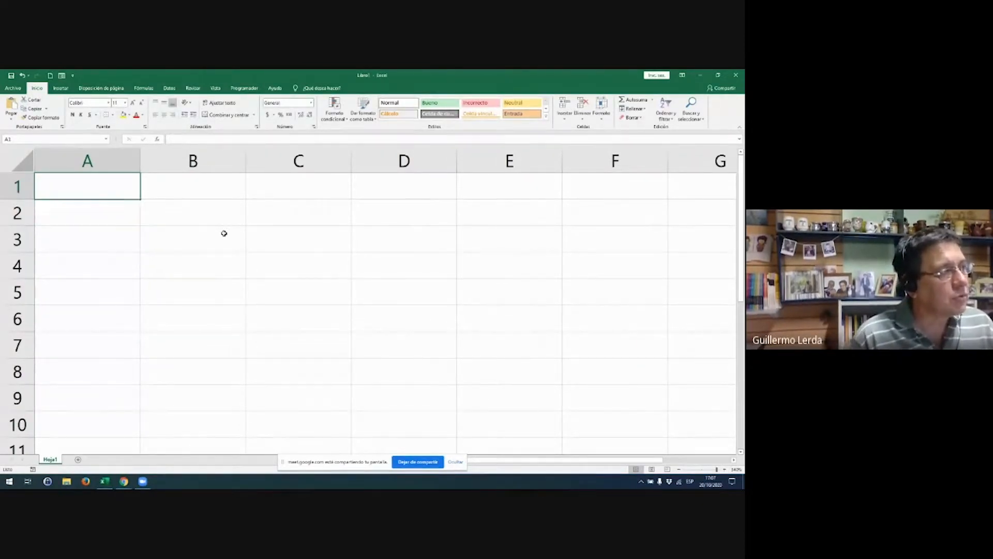
- Enter the value 2 in cell A1 and the value 2 in cell A2
type("2")
key("Return")
type("2")
key("Return")
type(")")
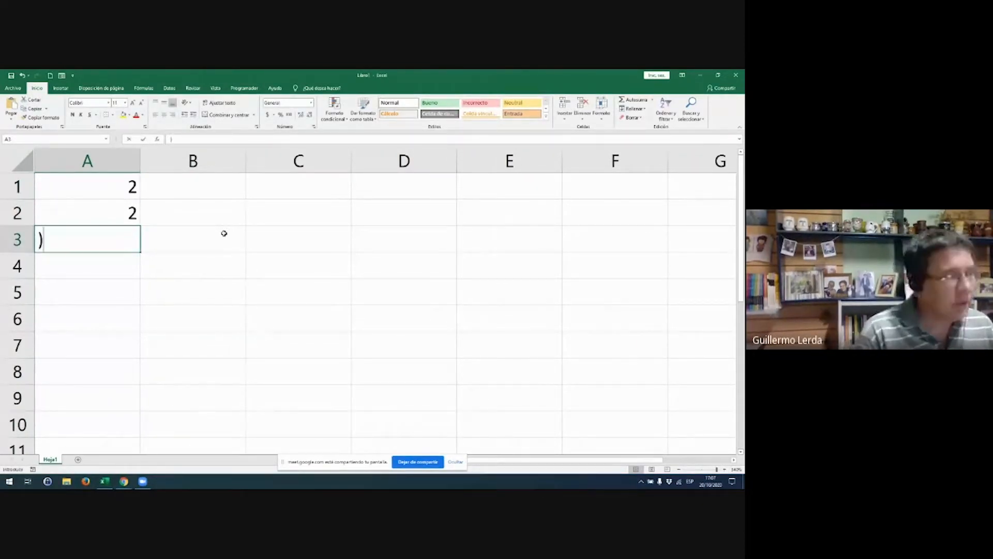
key("Escape")
- Enter the formula =A1+A2 in cell A3, using cell references instead of literal numbers
type("=")
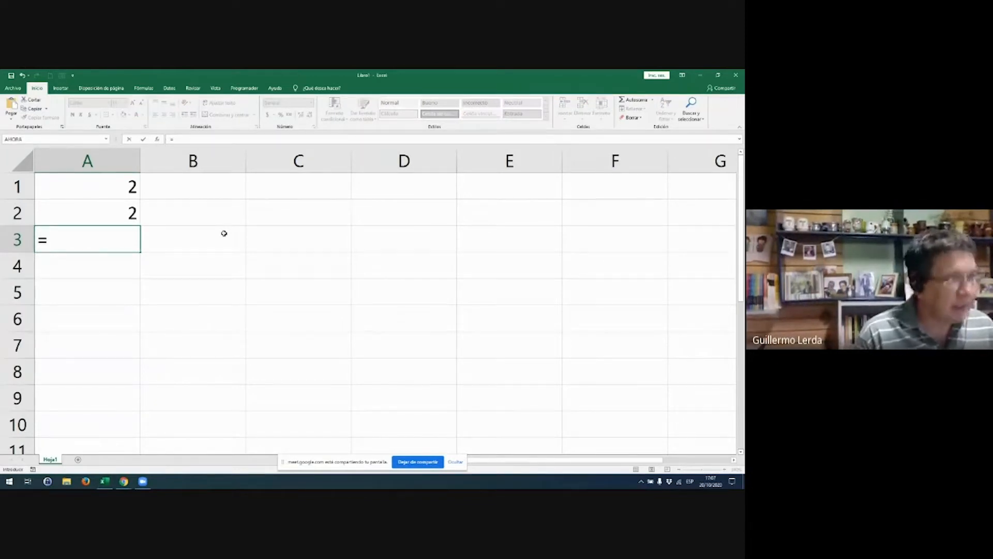
type("2+2+")
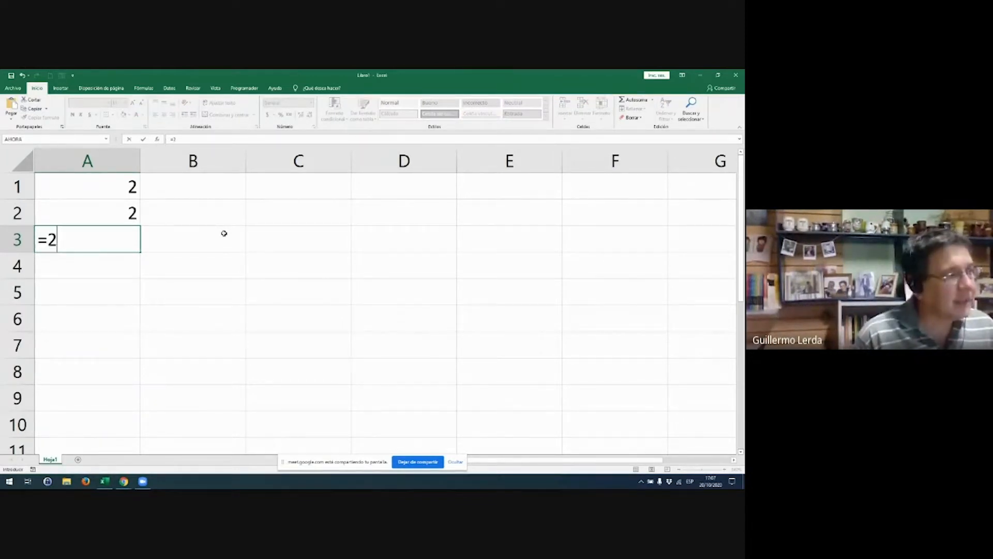
key("BackSpace")
key("BackSpace")
key("BackSpace")
key("BackSpace")
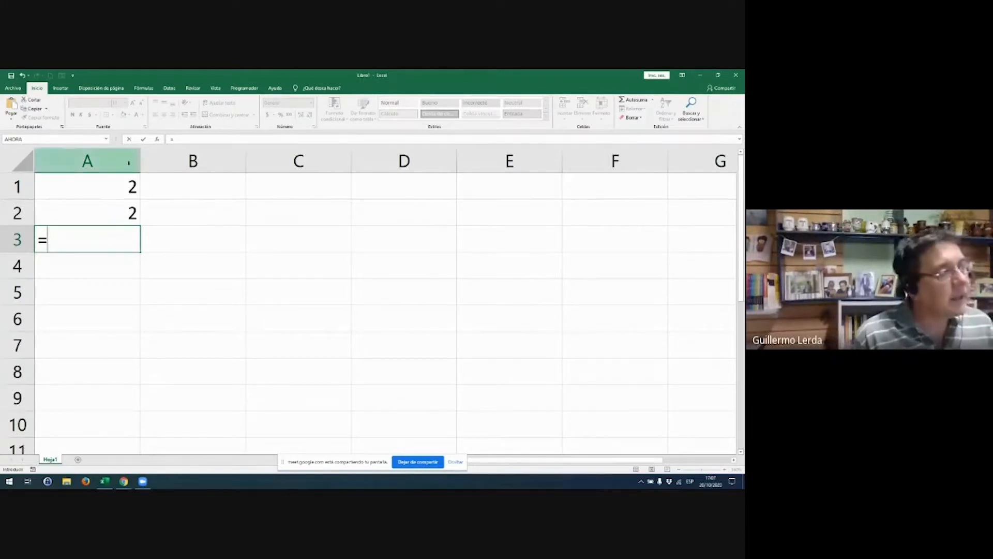
left_click(97, 179)
type("+")
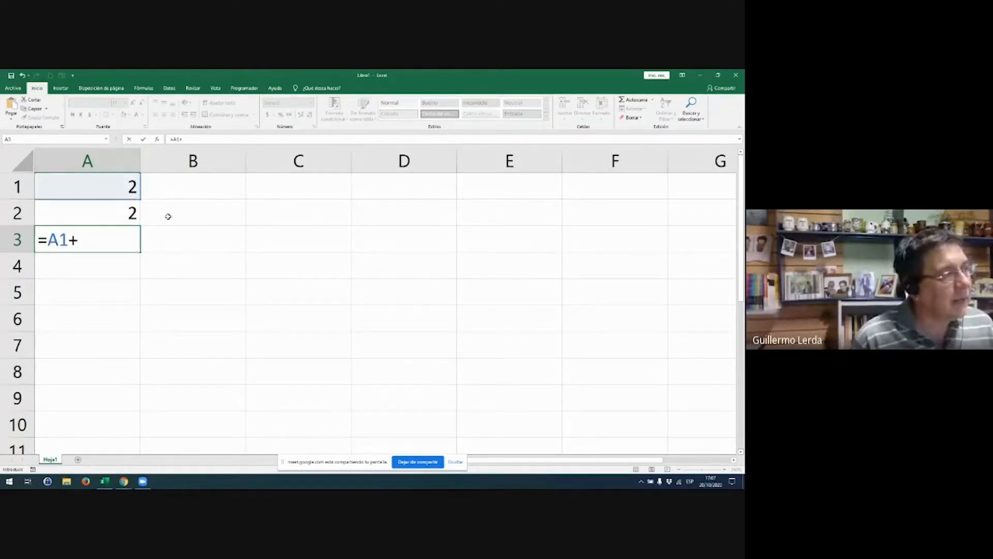
left_click(114, 206)
key("Return")
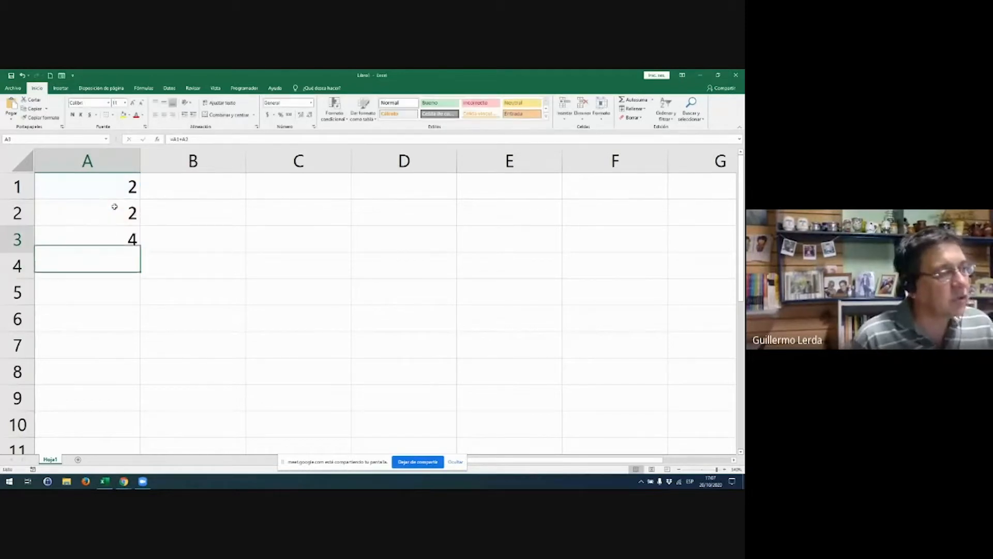
- Examine which cells the formula in A3 refers to, leaving the formula as it is
key("Up")
double_click(111, 244)
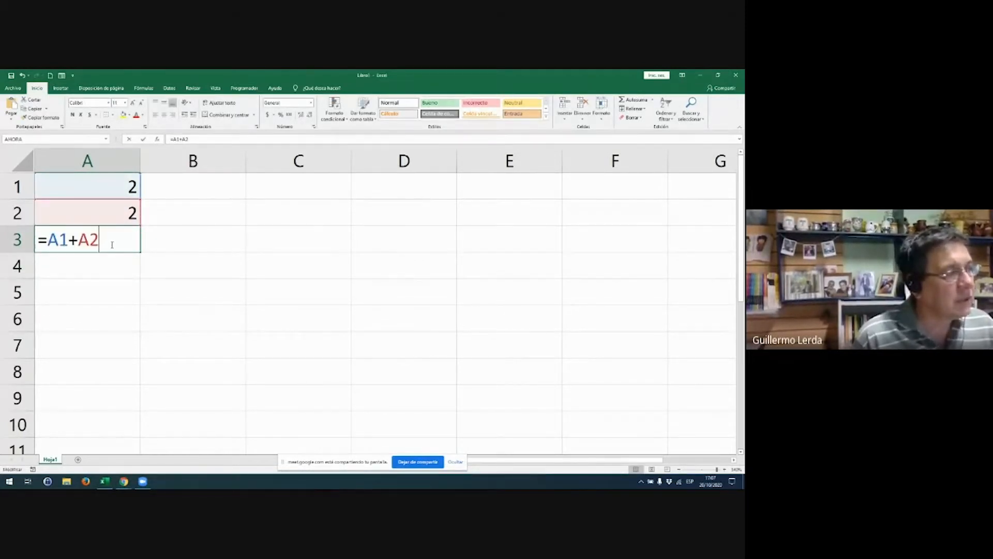
key("Escape")
left_click(119, 192)
key("Escape")
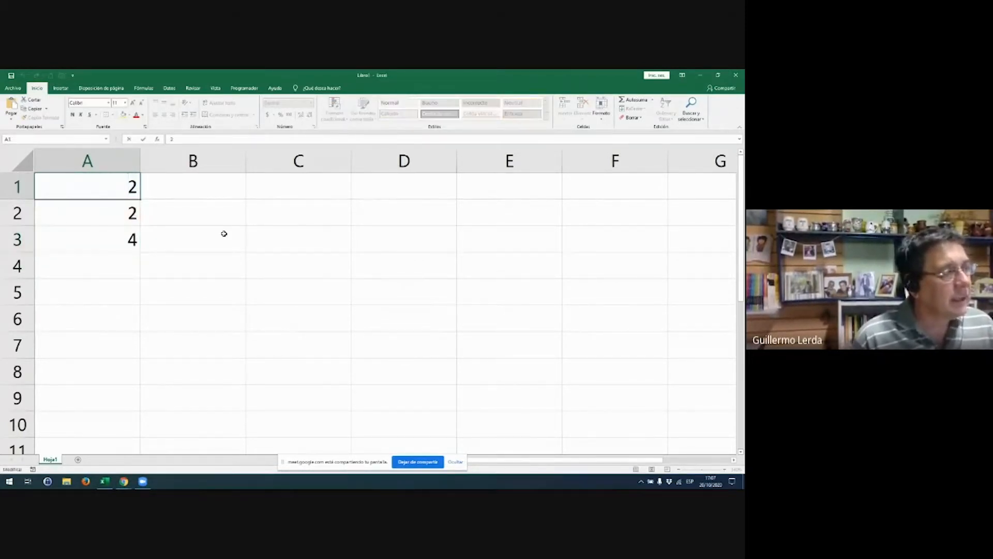
- Apply the Neutral cell style to the formula cell A3 and change cell A1 to 3
left_click(129, 239)
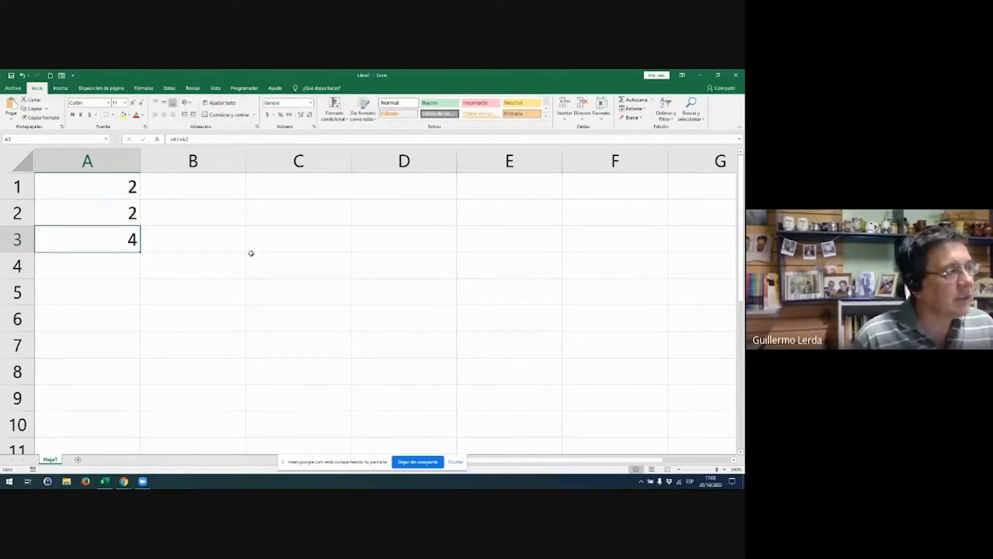
left_click(512, 105)
left_click_drag(123, 185, 116, 210)
left_click(120, 187)
type("3")
key("Return")
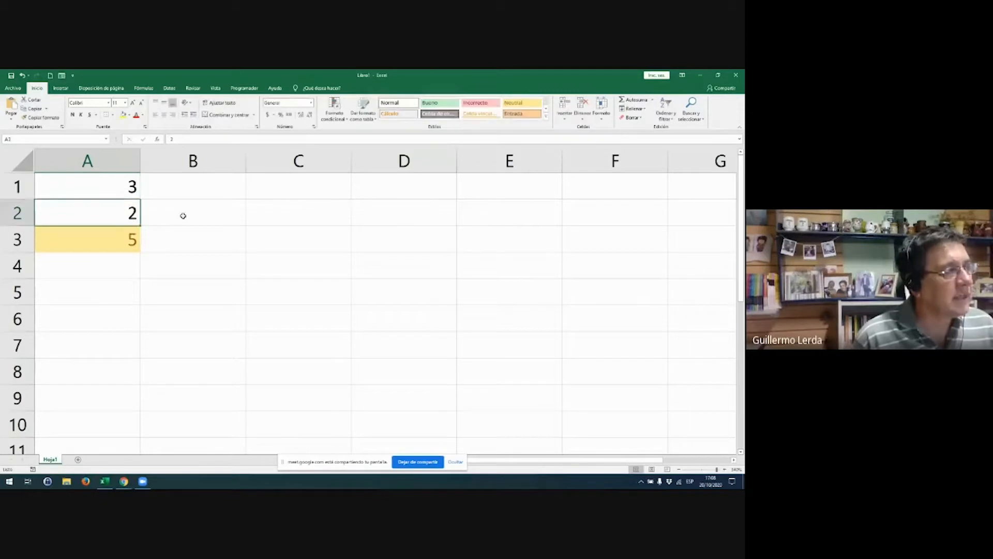
- Set cell A1 to 5 and cell A2 to 5
key("Up")
type("5")
key("Return")
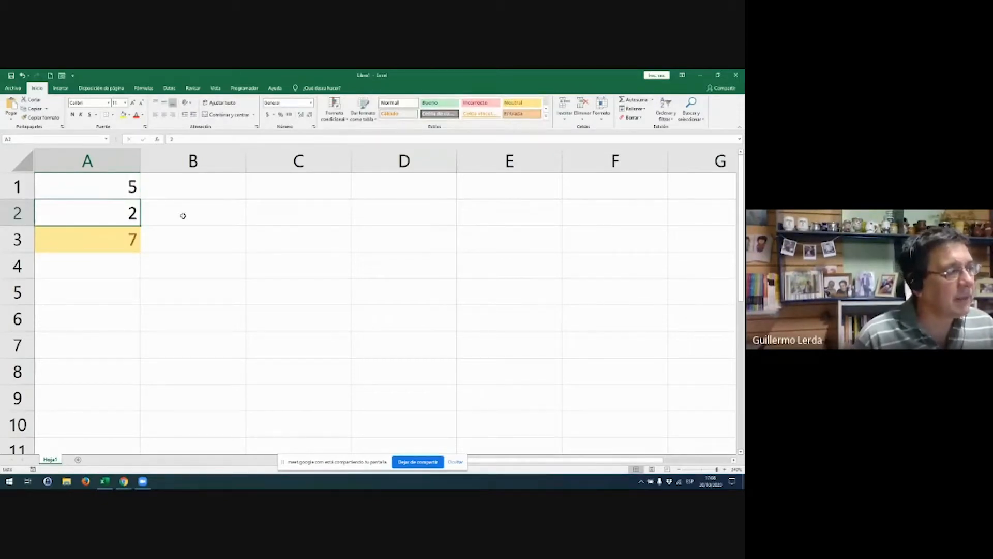
type("5")
key("Return")
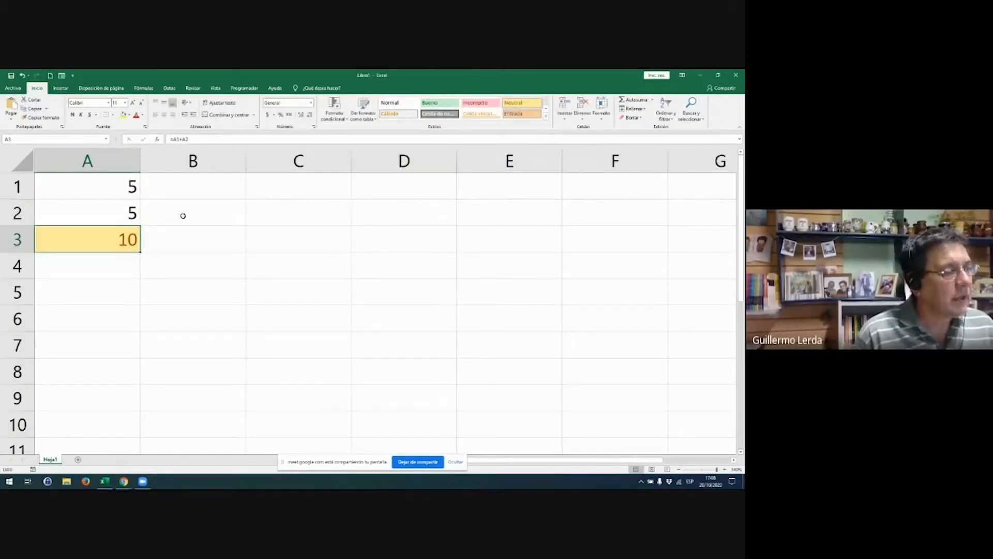
- Check the cell references of the highlighted sum formula in A3 and leave it without changes
double_click(134, 236)
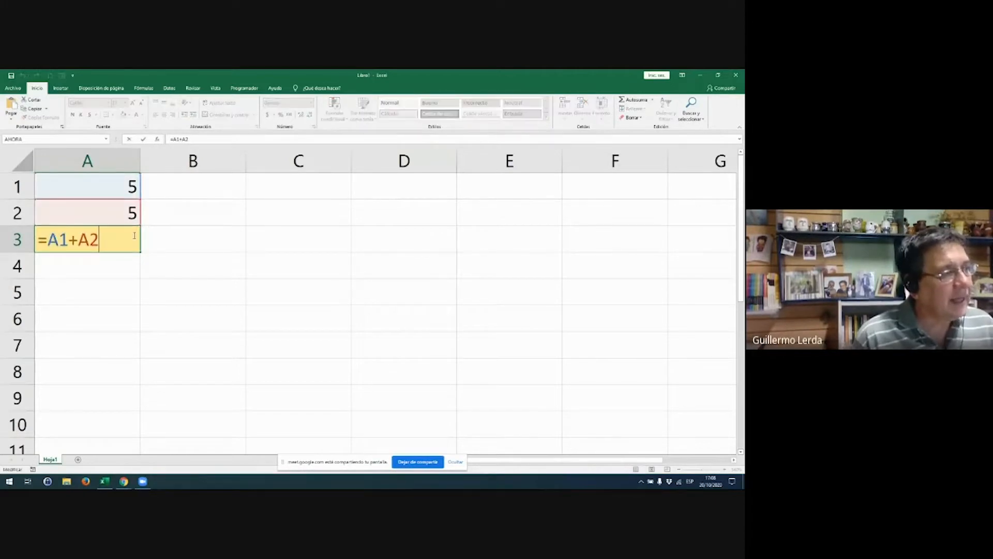
right_click(133, 236)
left_click(213, 187)
left_click(211, 187)
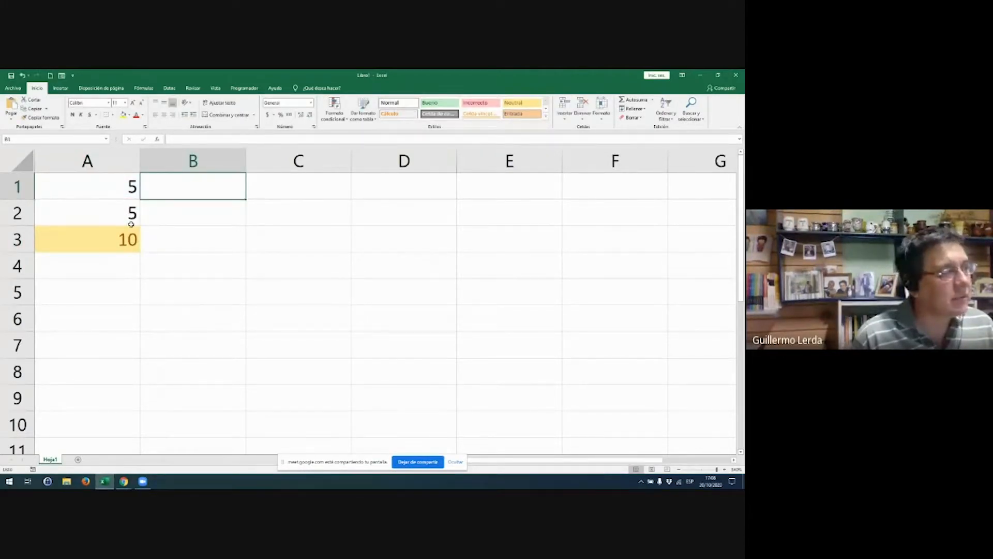
- Move the sum formula from A3 to C1 and the value from A2 to B1
left_click(124, 238)
left_click_drag(123, 239, 282, 189)
left_click(128, 211)
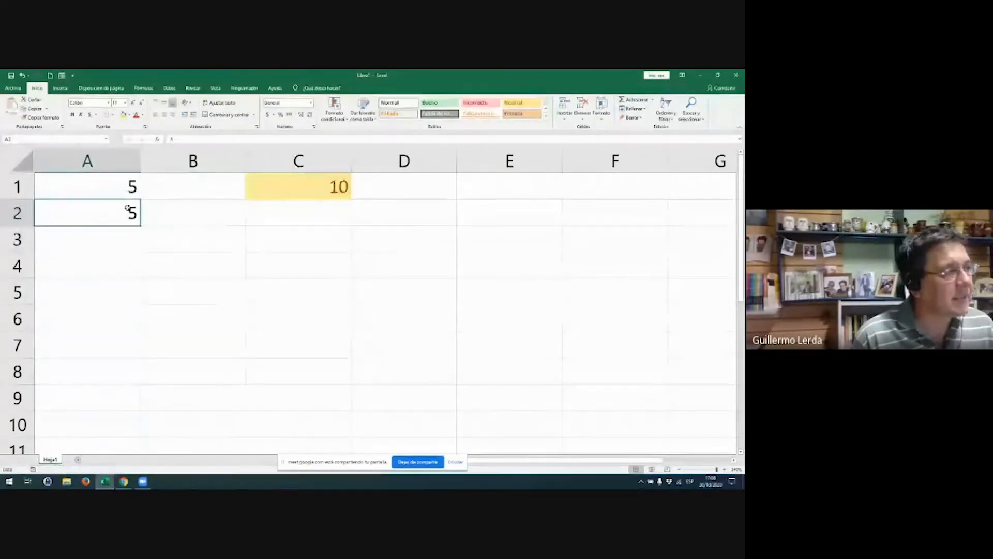
left_click_drag(130, 207, 191, 187)
left_click(184, 218)
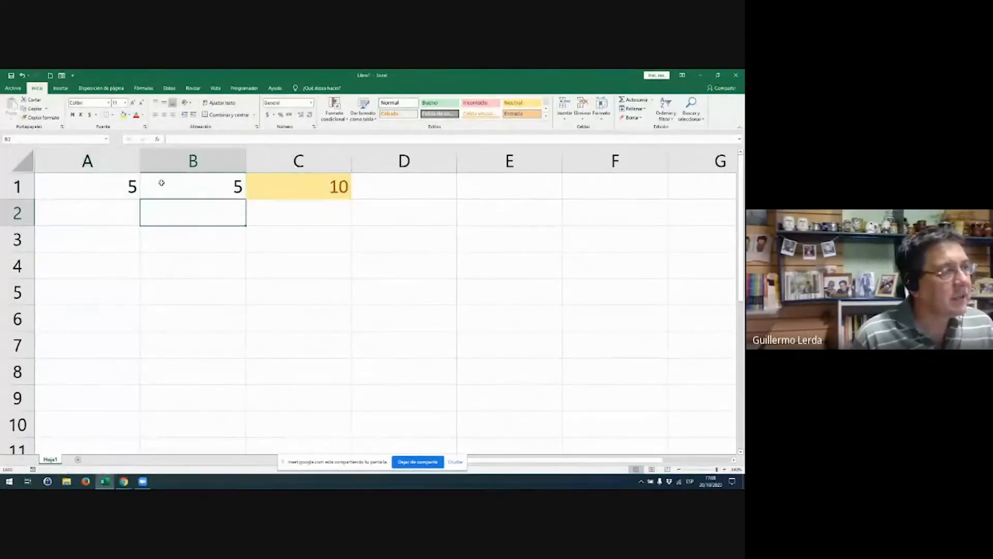
- Change the first addend in cell A1 to 2
left_click(120, 189)
type("2")
key("Return")
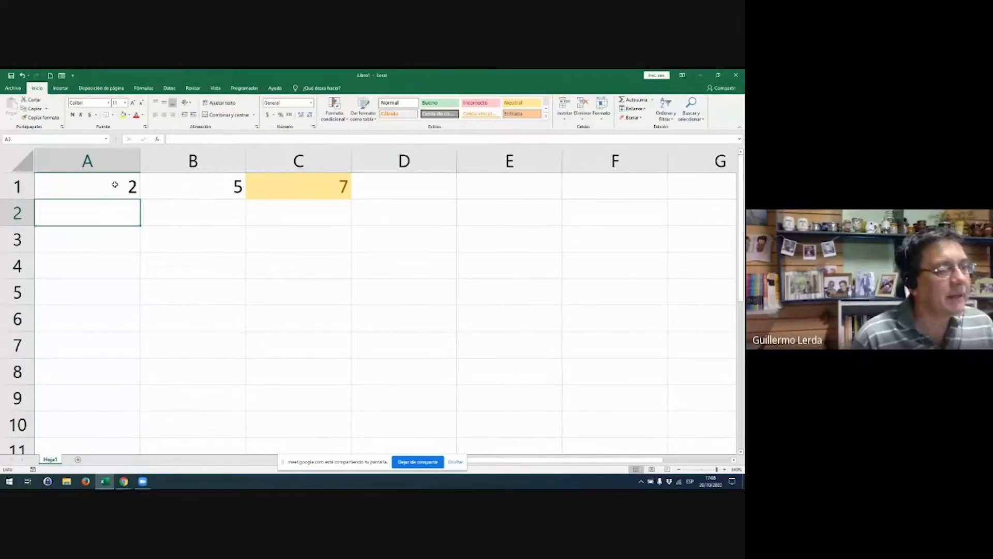
- Examine the references of the moved formula in cell C1 without editing it
left_click(110, 186)
double_click(326, 191)
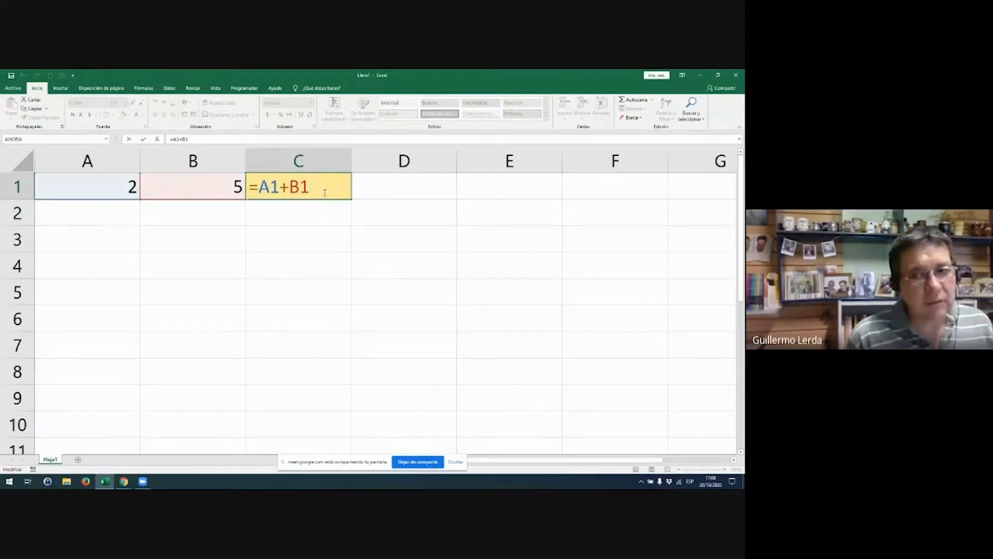
left_click(323, 230)
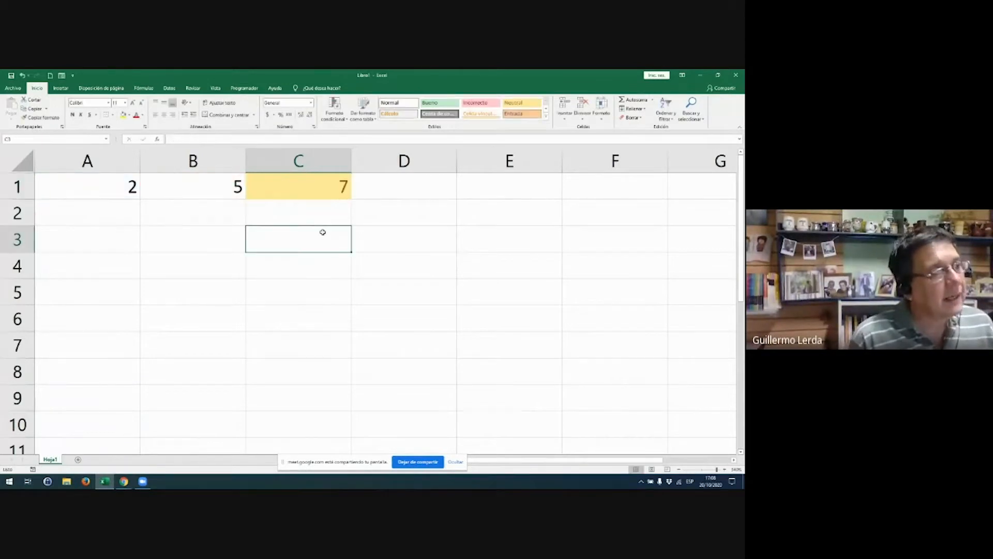
left_click(334, 184)
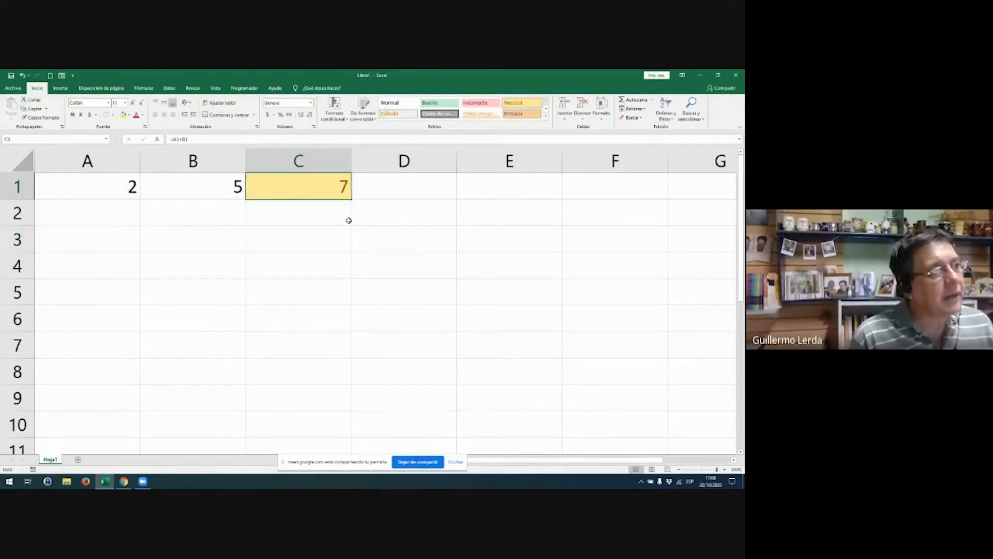
- Add a second row of values, with 8 in cell A2 and 4 in cell B2
left_click(120, 224)
type("8")
key("Return")
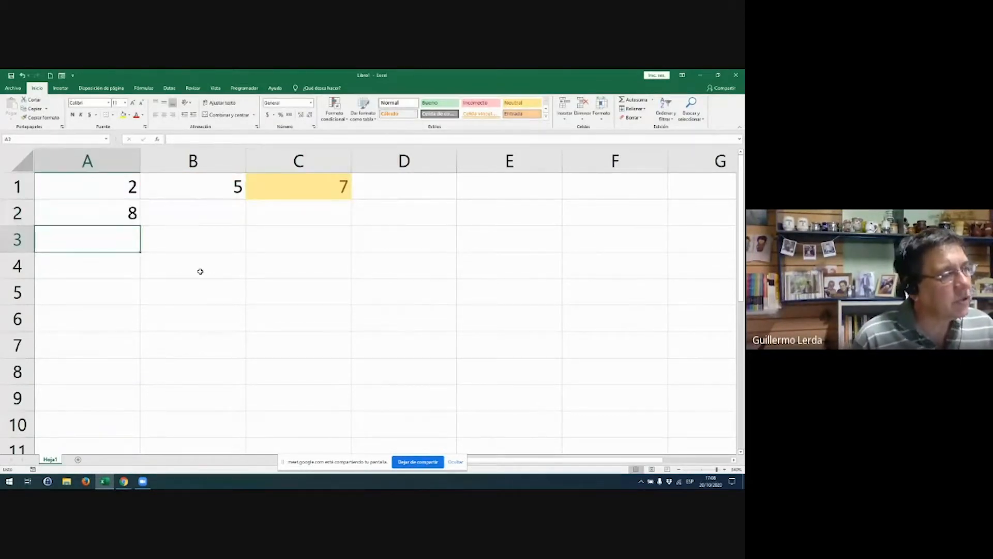
key("Right")
key("Up")
type("4")
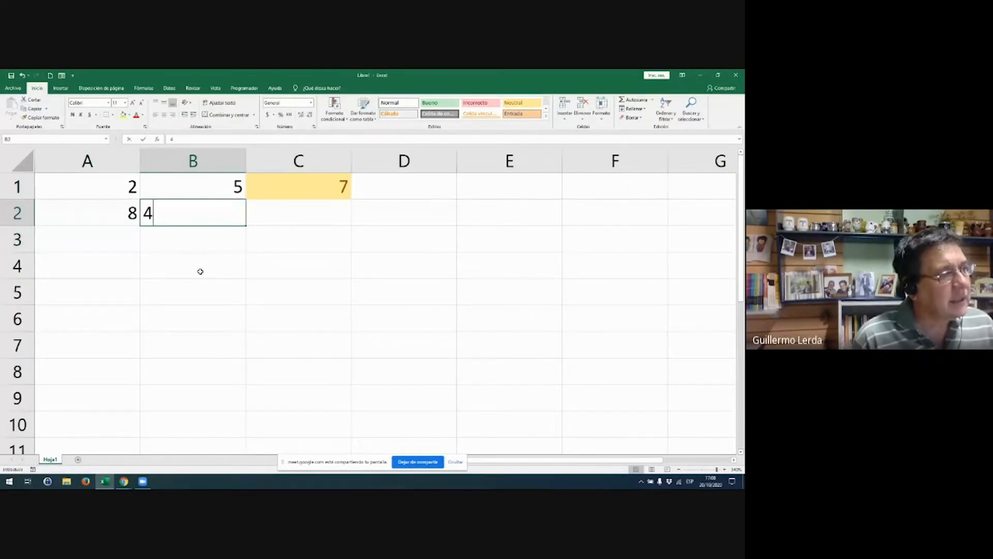
key("Return")
- Replace the formula in cell C1 with =A1+B1+A2+B2 so it adds all four values
key("Right")
key("Up")
key("Up")
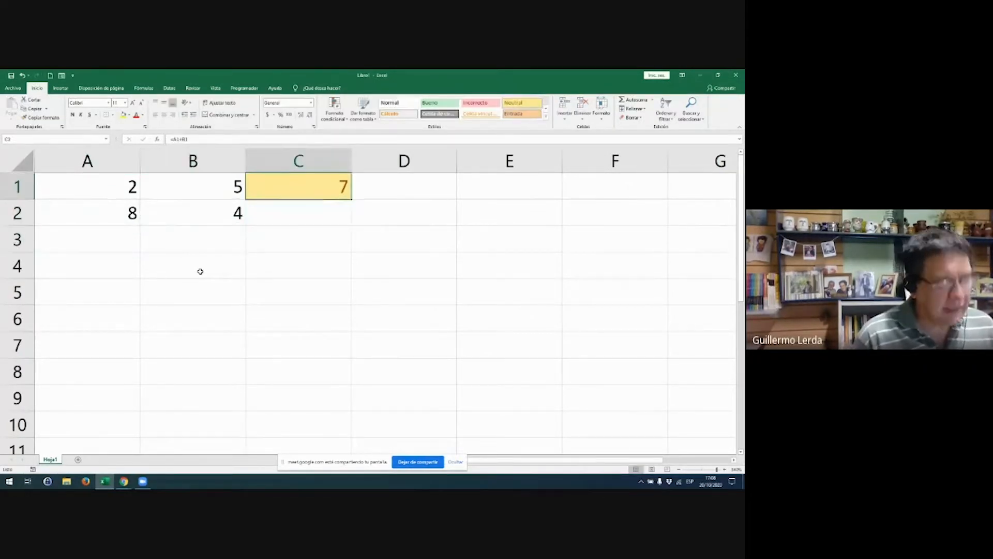
type("=")
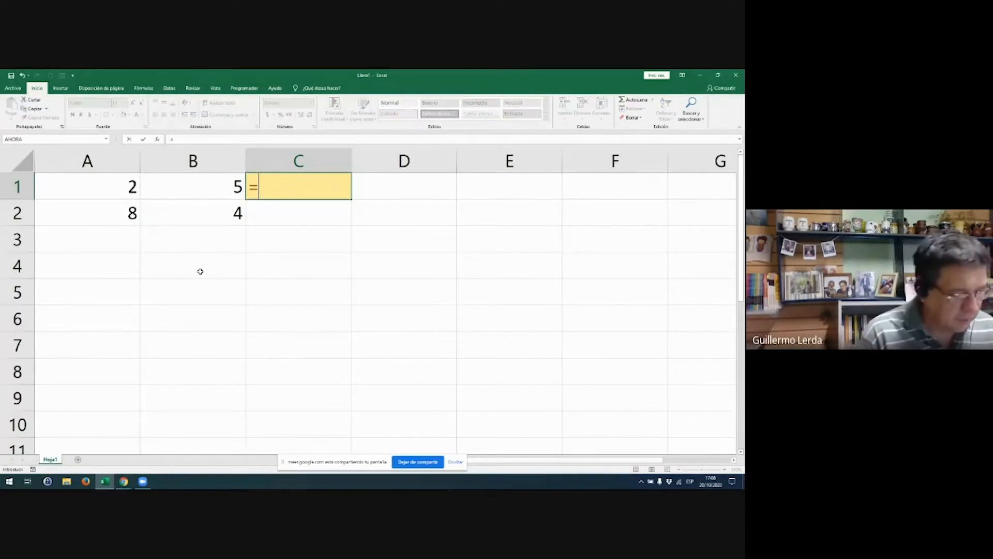
left_click(132, 193)
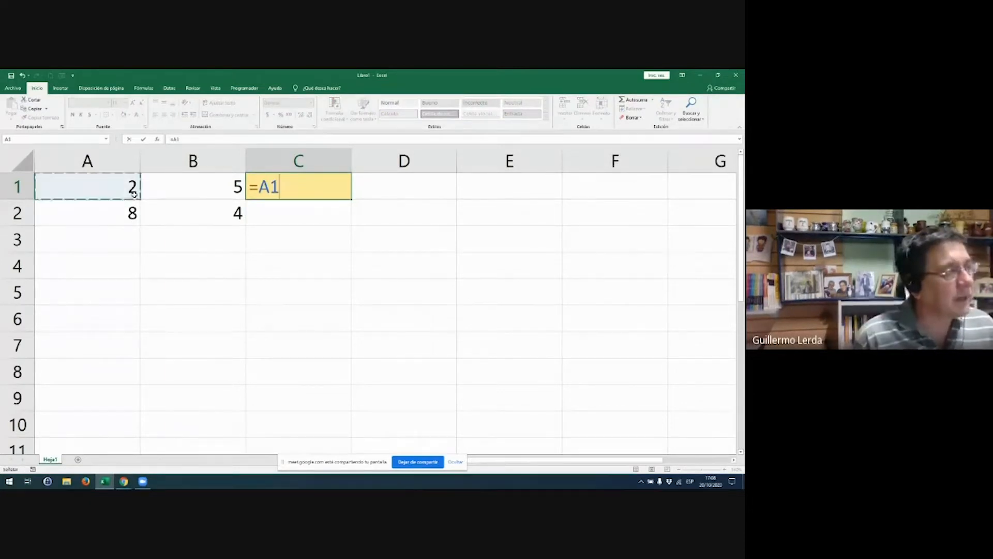
type("+")
left_click(208, 191)
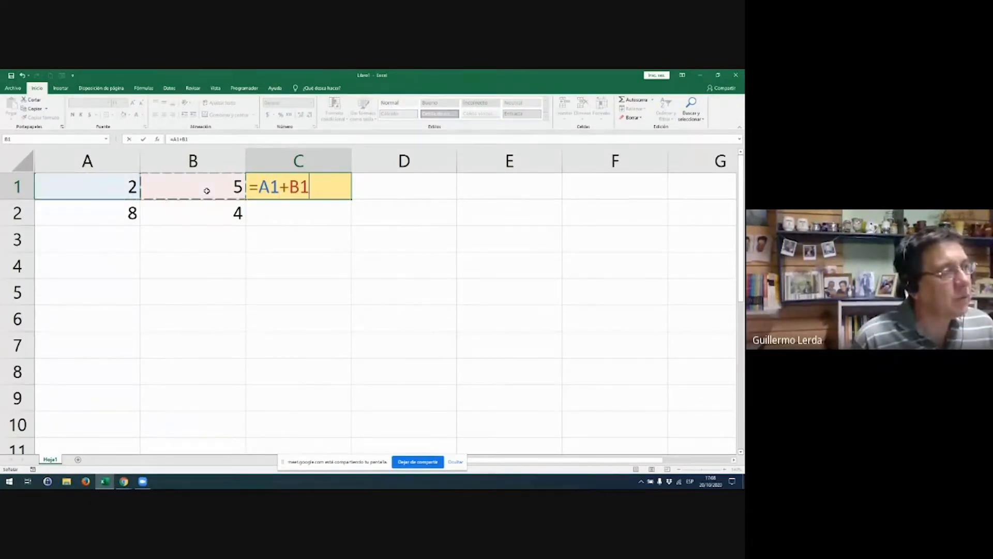
type("+")
left_click(105, 222)
type("+")
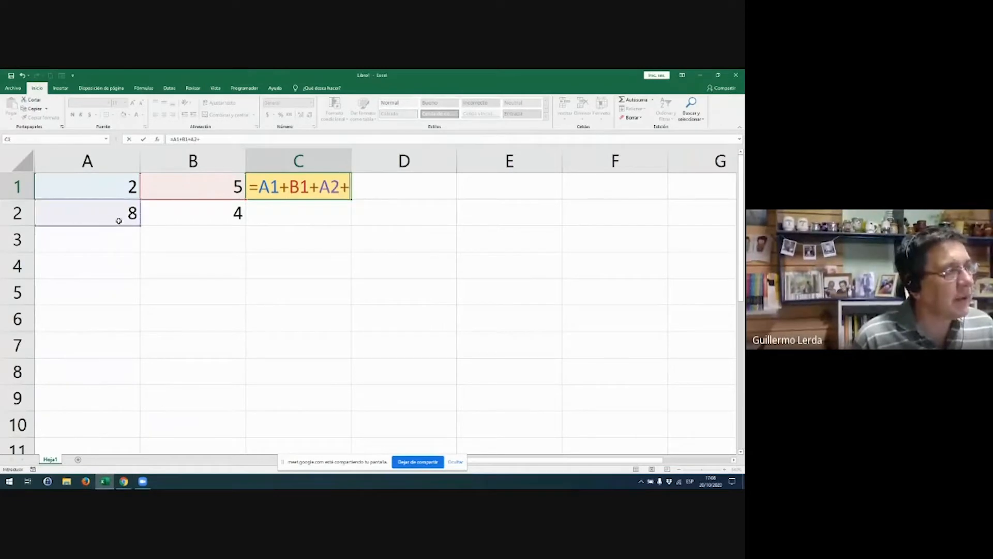
key("Return")
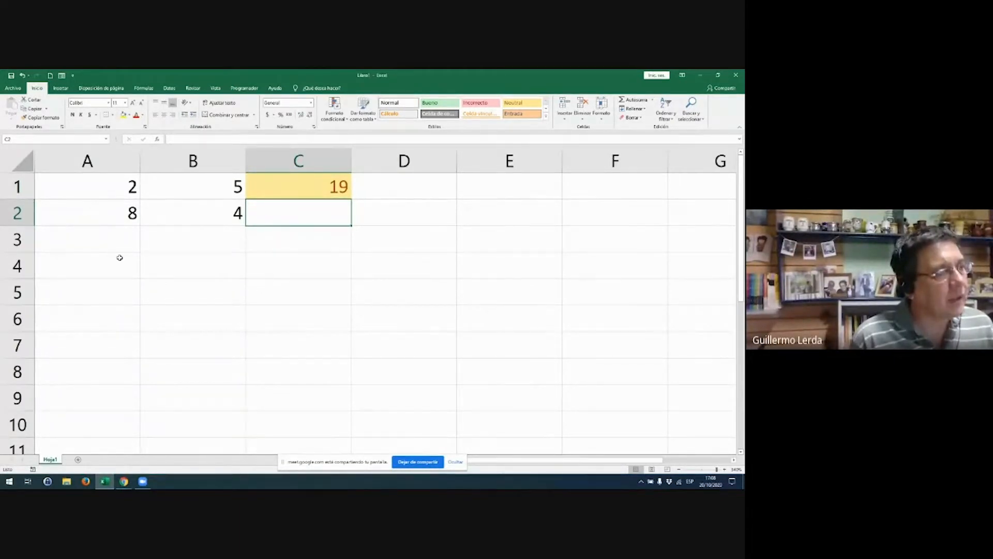
- Examine the cell references in the four-term addition formula in C1 without editing it
left_click(292, 191)
double_click(295, 187)
key("Escape")
- Begin a formula in cell A4 with the suggested SUMA function, leaving its argument list open
left_click(124, 273)
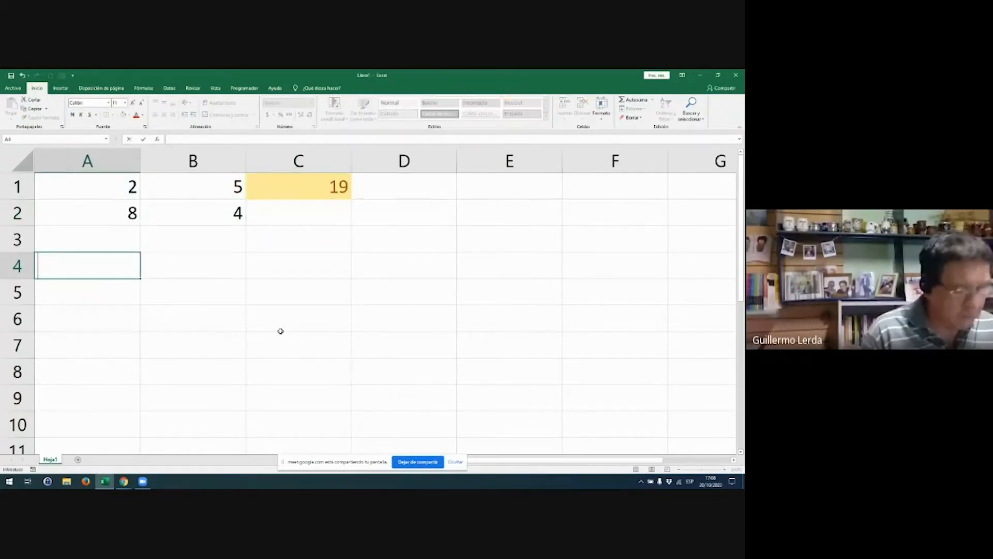
type("=")
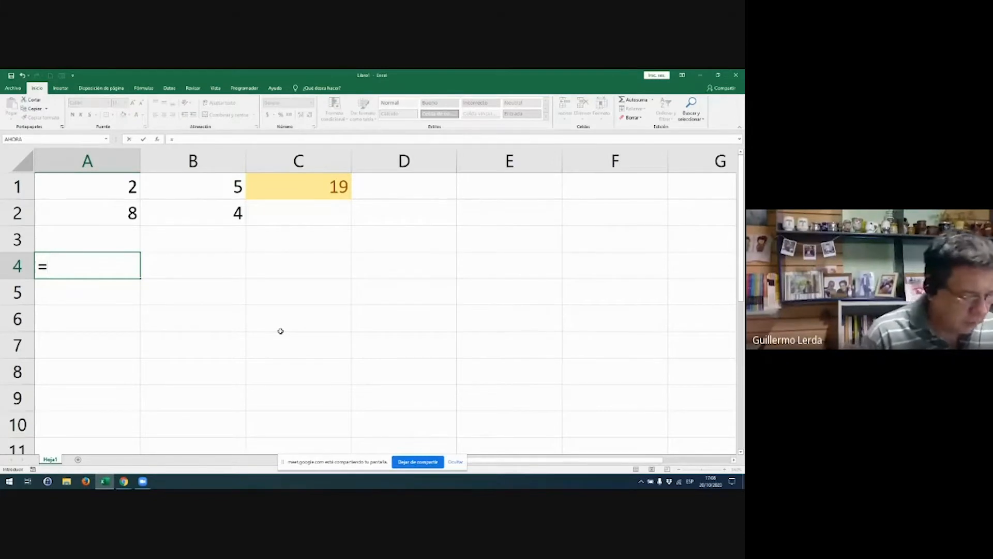
type("suma")
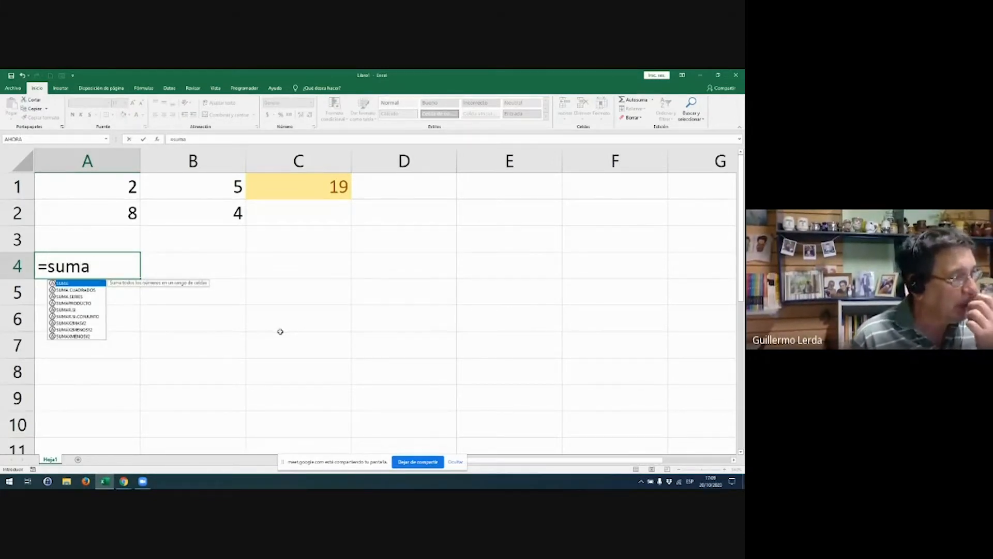
key("BackSpace")
key("BackSpace")
key("BackSpace")
key("BackSpace")
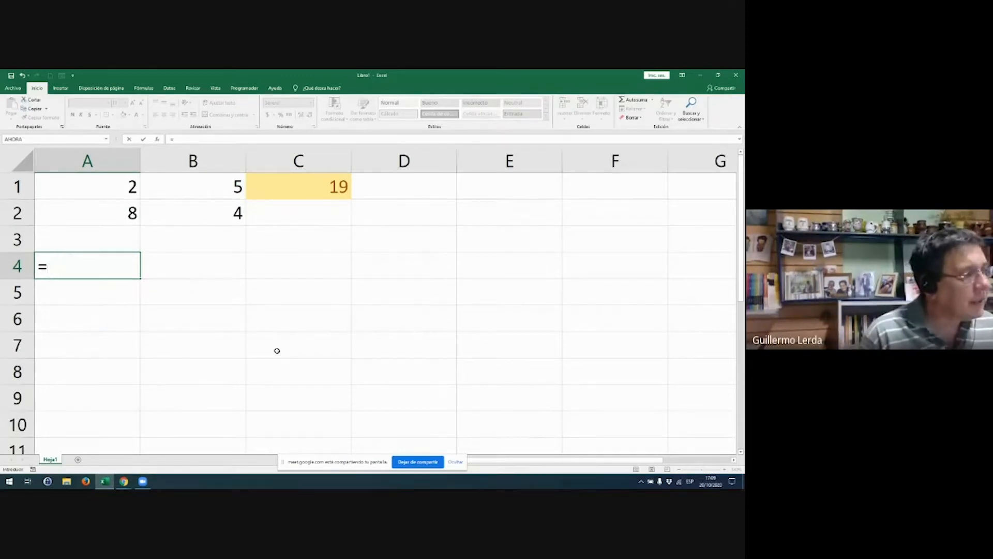
type("S")
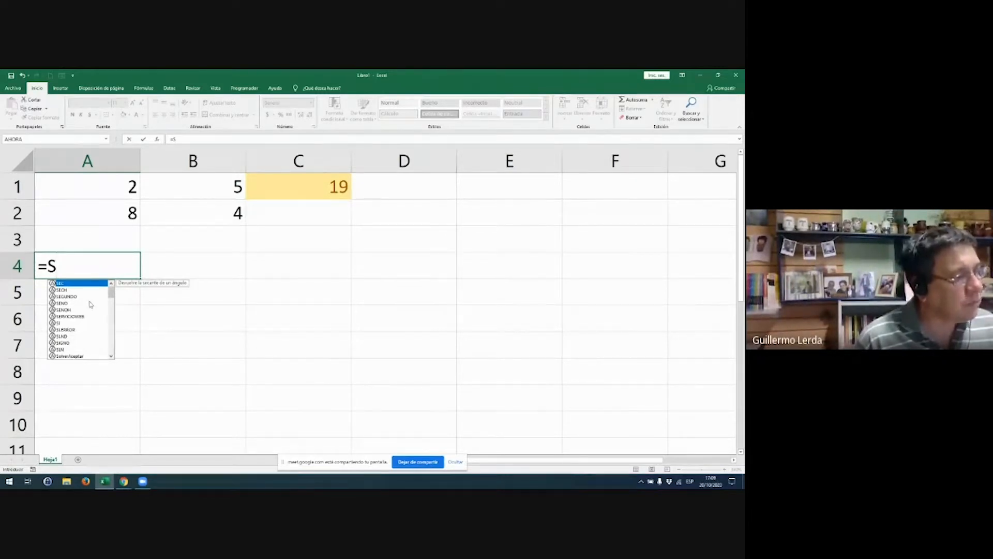
key("Escape")
type("um")
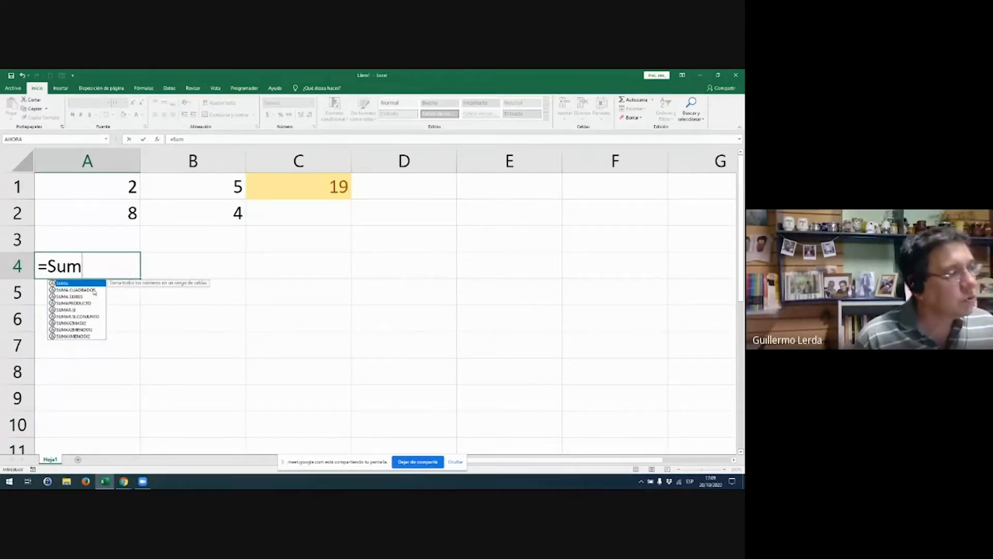
key("Tab")
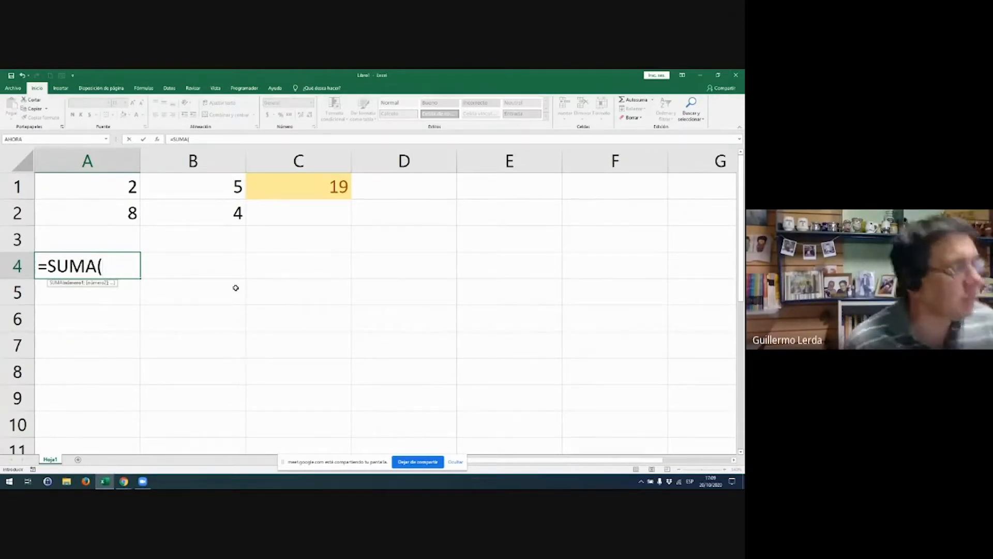
- Try entering the function in cell A4 as just =SUMA, without parentheses or arguments
key("BackSpace")
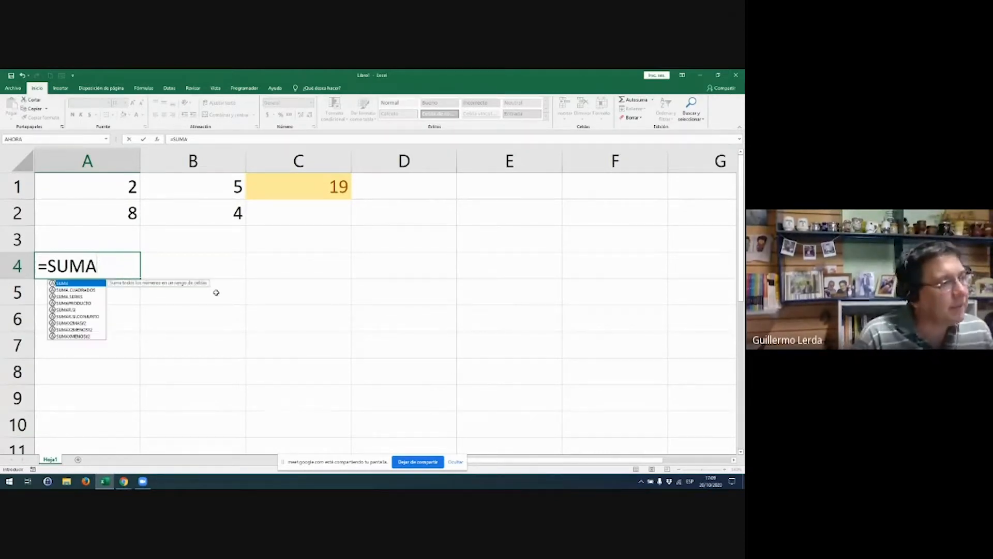
type("(")
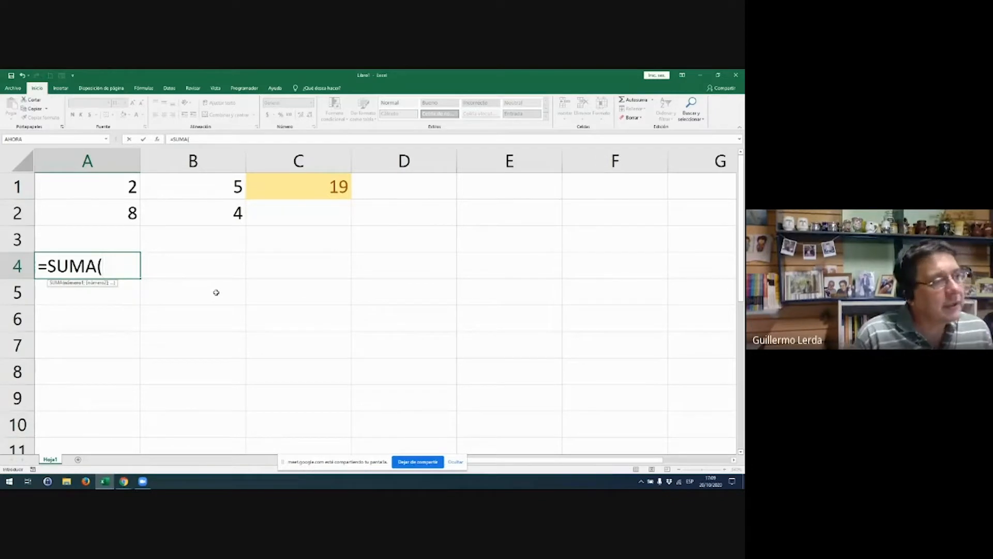
key("BackSpace")
type(")")
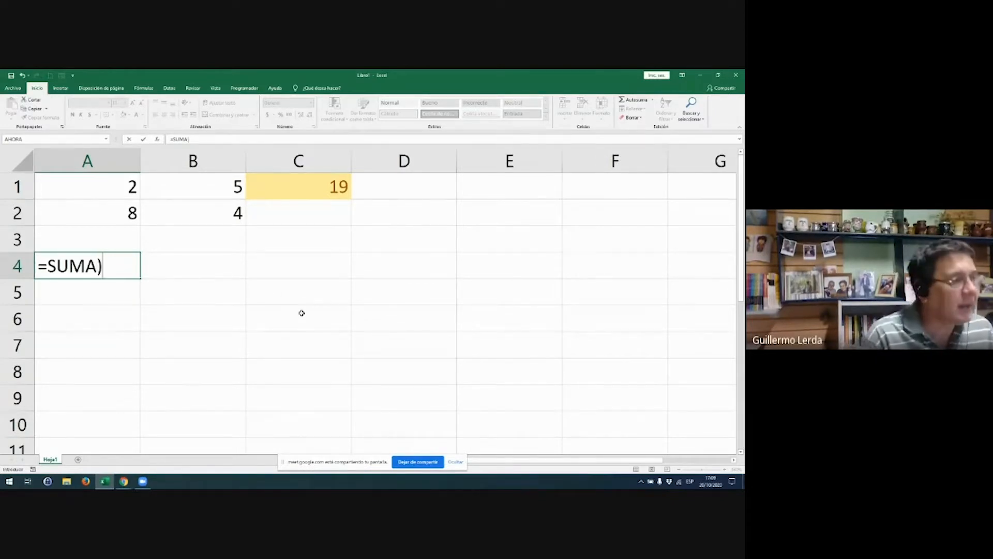
key("BackSpace")
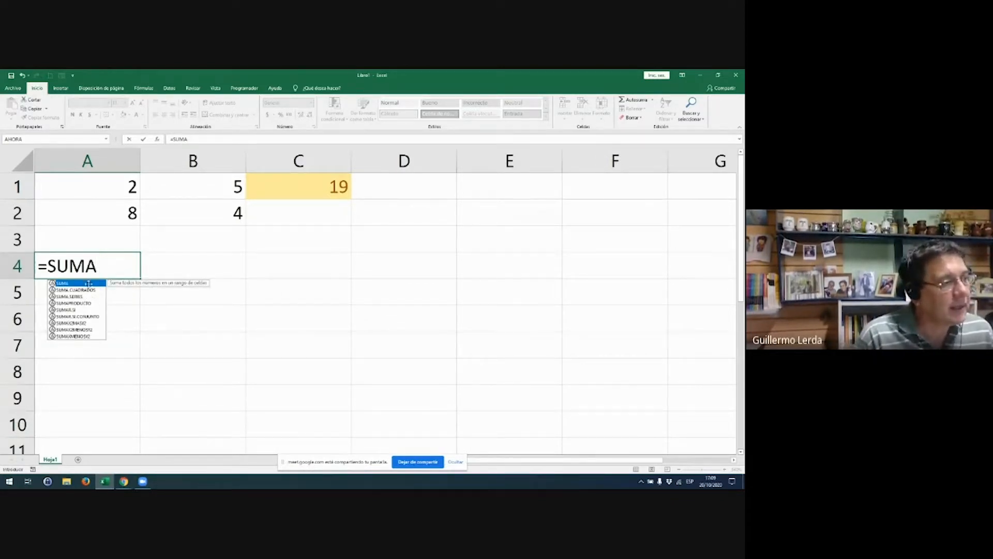
type("(")
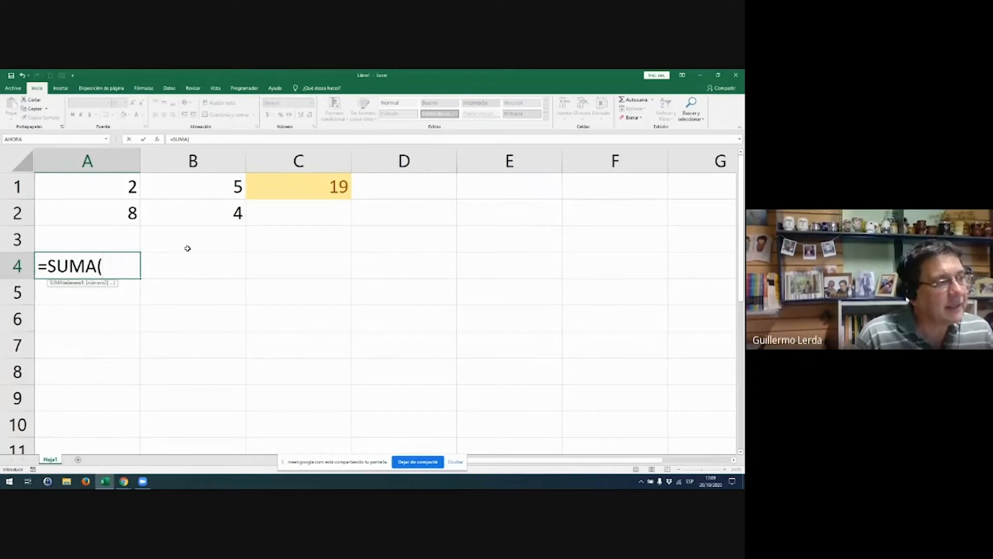
key("BackSpace")
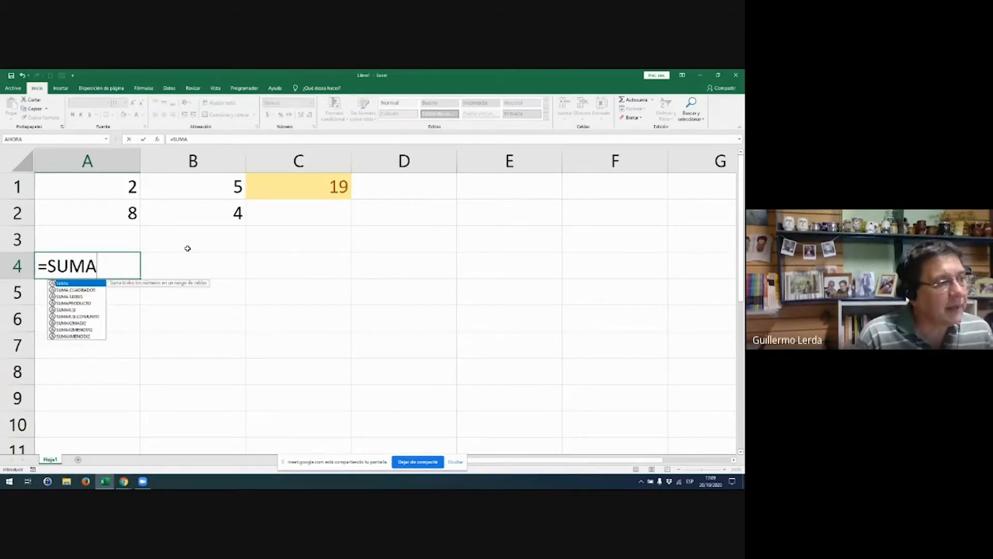
key("Return")
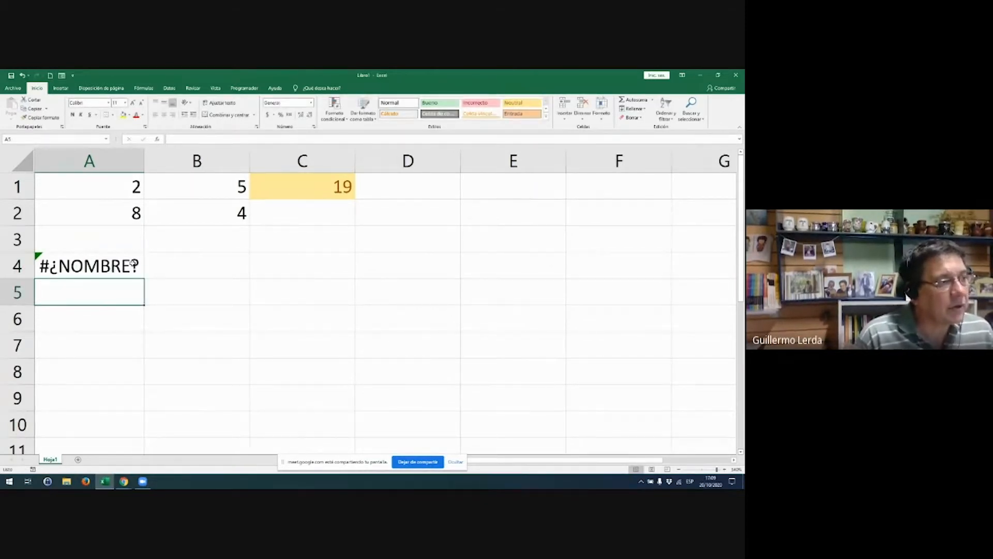
- Correct the formula in cell A4 to =SUMA(A1:B2), covering the whole block of values
double_click(133, 263)
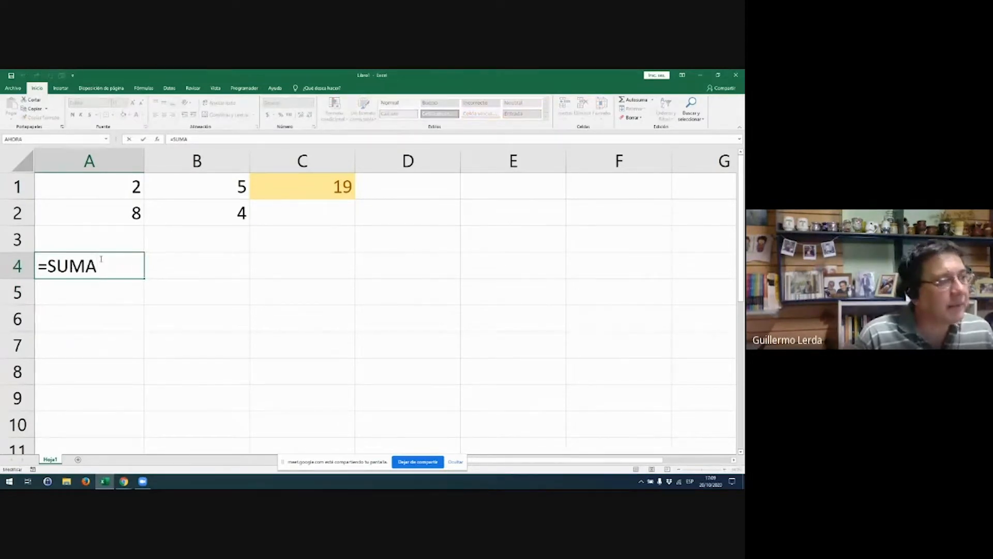
key("BackSpace")
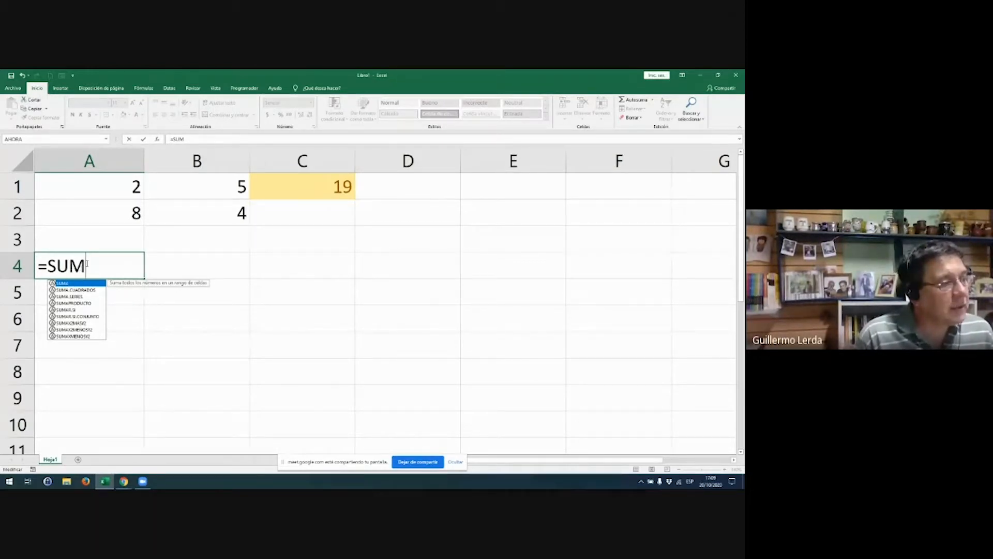
key("Tab")
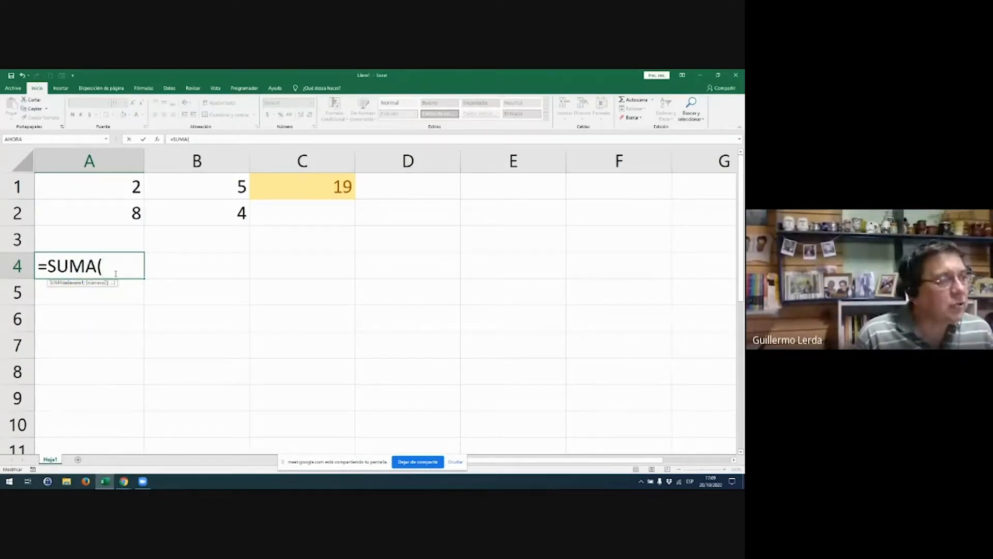
left_click(115, 190)
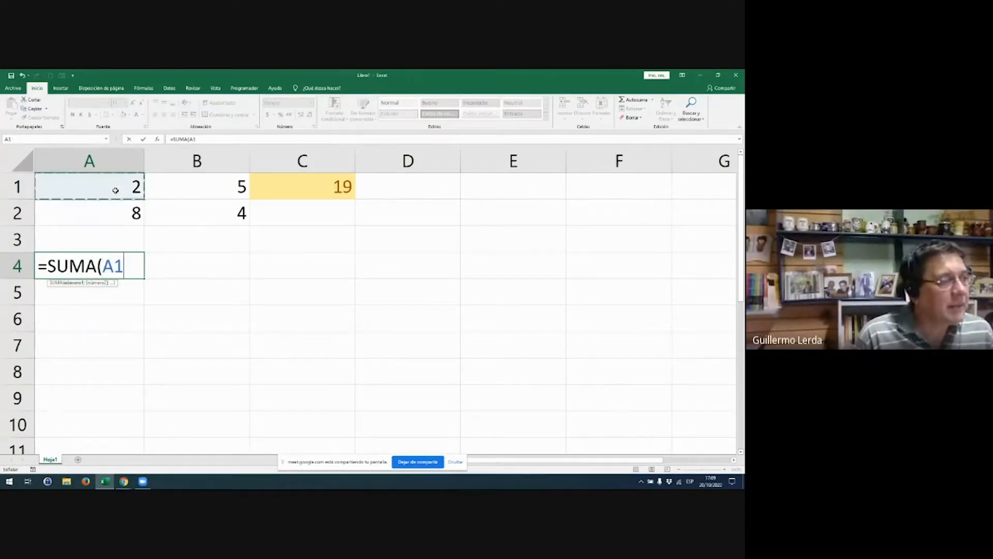
left_click(211, 189)
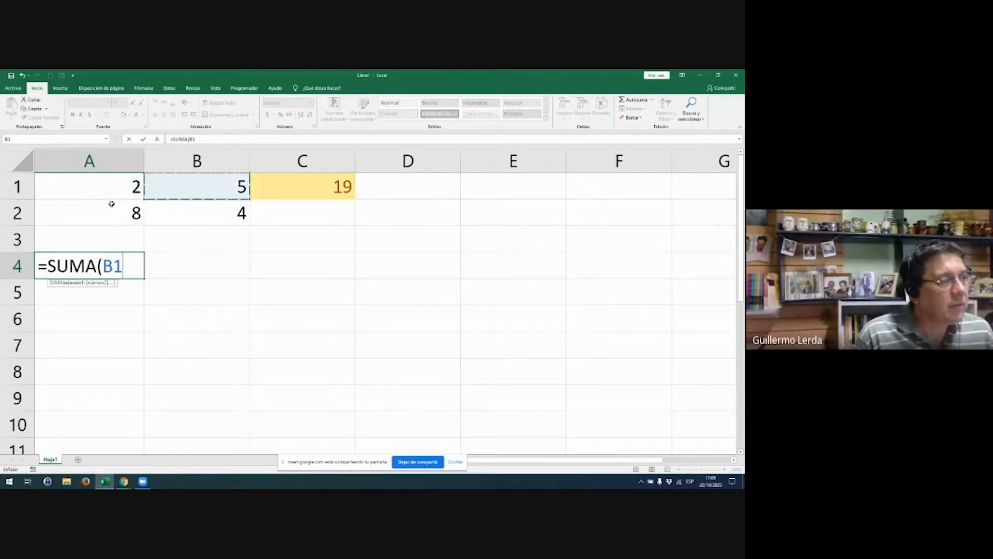
left_click(119, 188)
left_click_drag(118, 188, 189, 211)
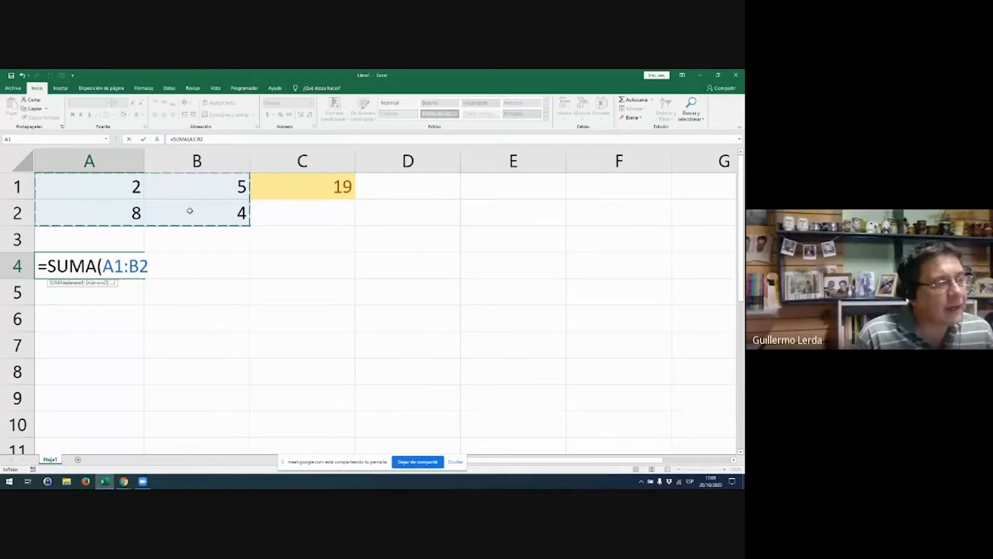
key("Return")
- Compare the term-by-term addition in C1 with the range-based SUMA formula in A4 without editing either
left_click(129, 263)
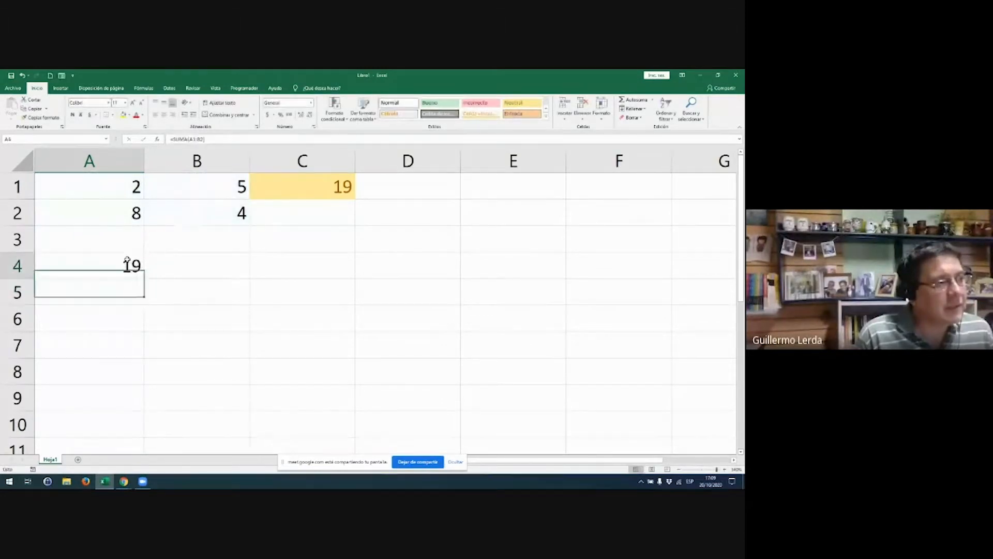
double_click(279, 189)
key("Escape")
double_click(129, 265)
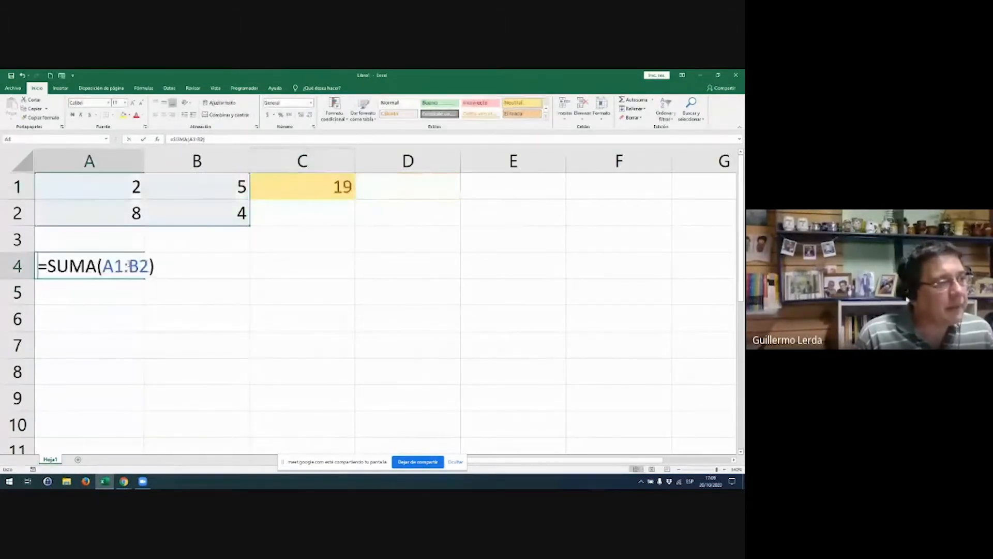
key("Escape")
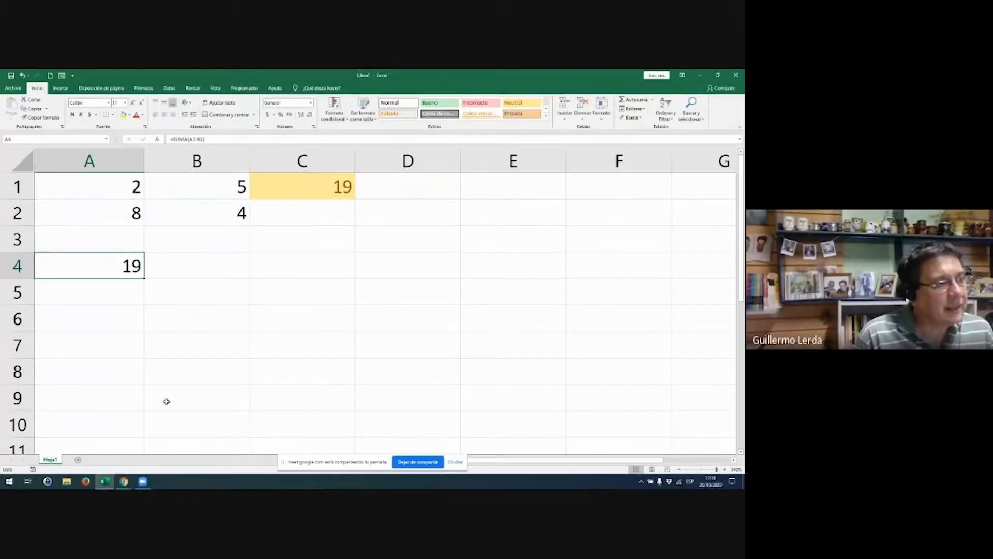
left_click_drag(116, 185, 118, 238)
double_click(115, 264)
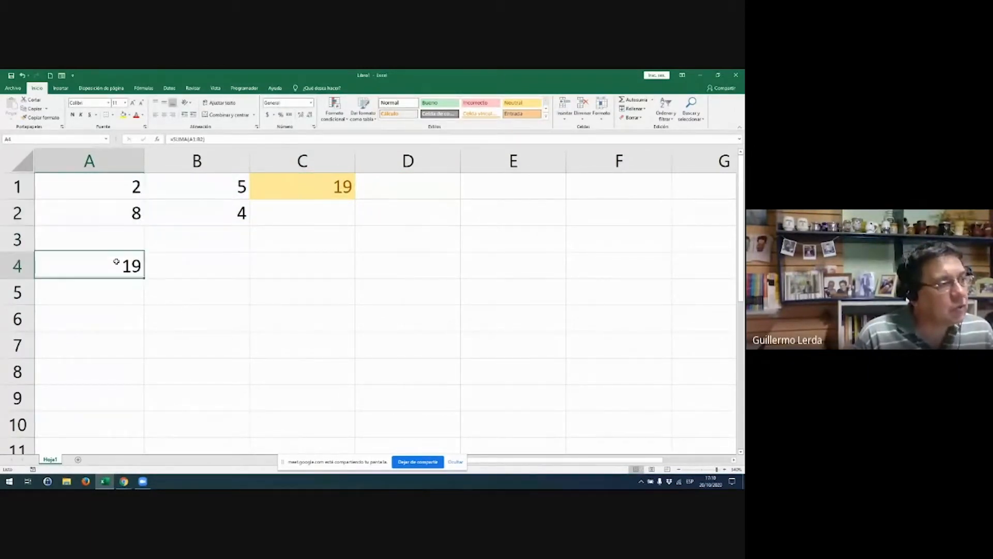
key("Escape")
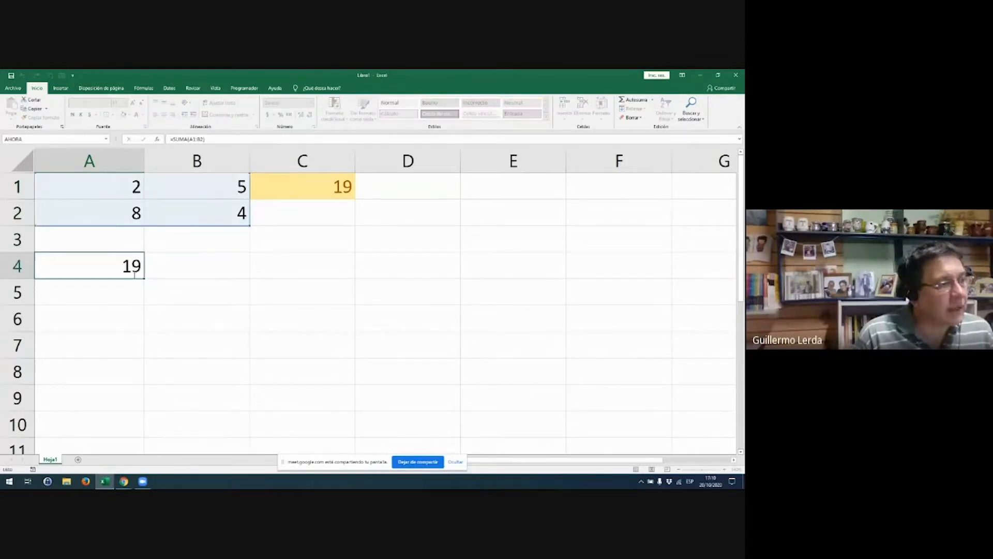
- Add a second worksheet to the workbook and select cell B4 on it
left_click(77, 460)
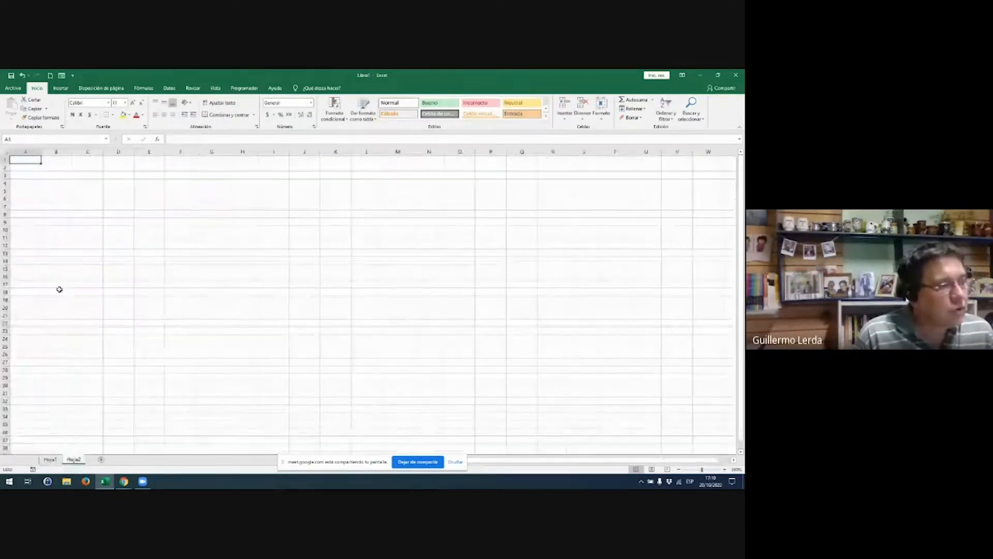
scroll(59, 289, "up", 8)
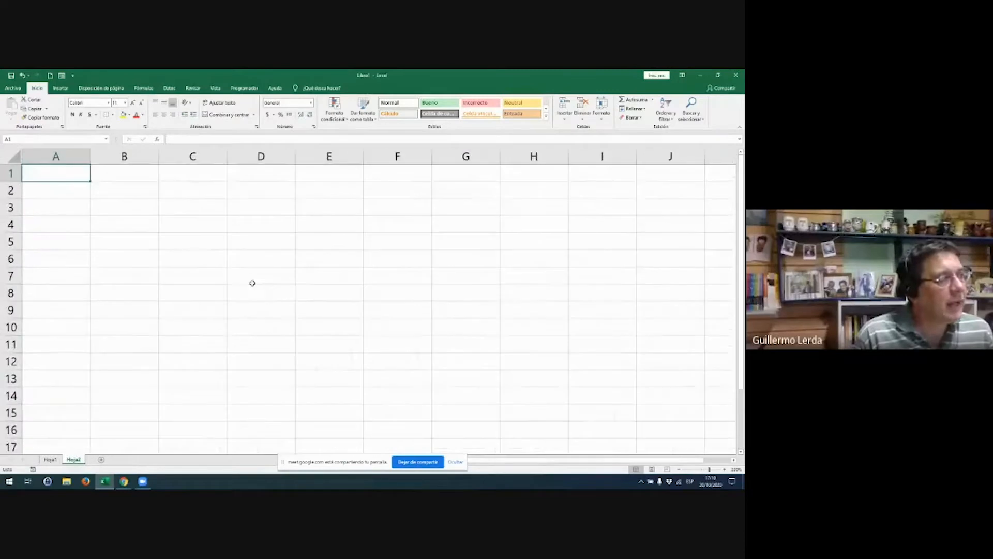
scroll(251, 281, "up", 5)
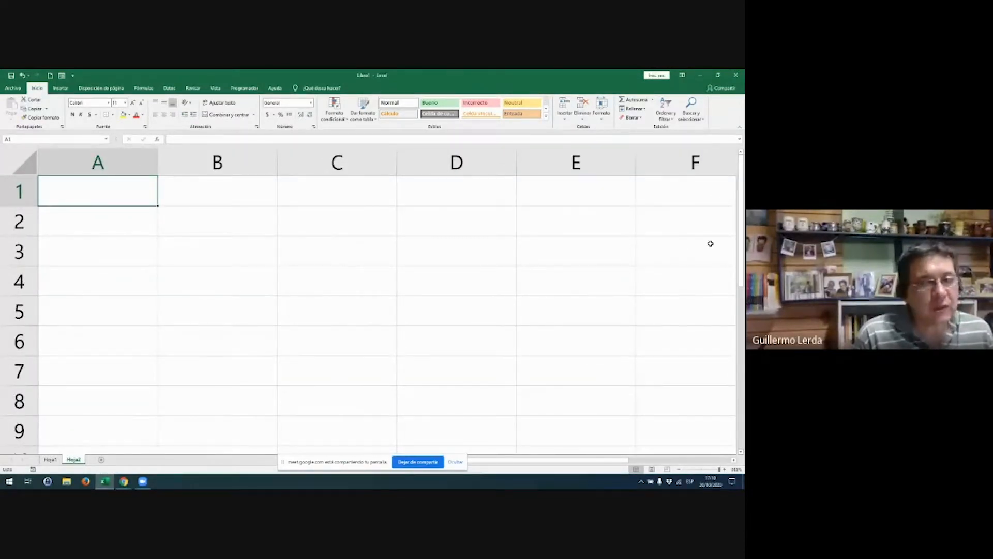
left_click(652, 100)
left_click(653, 101)
left_click(182, 290)
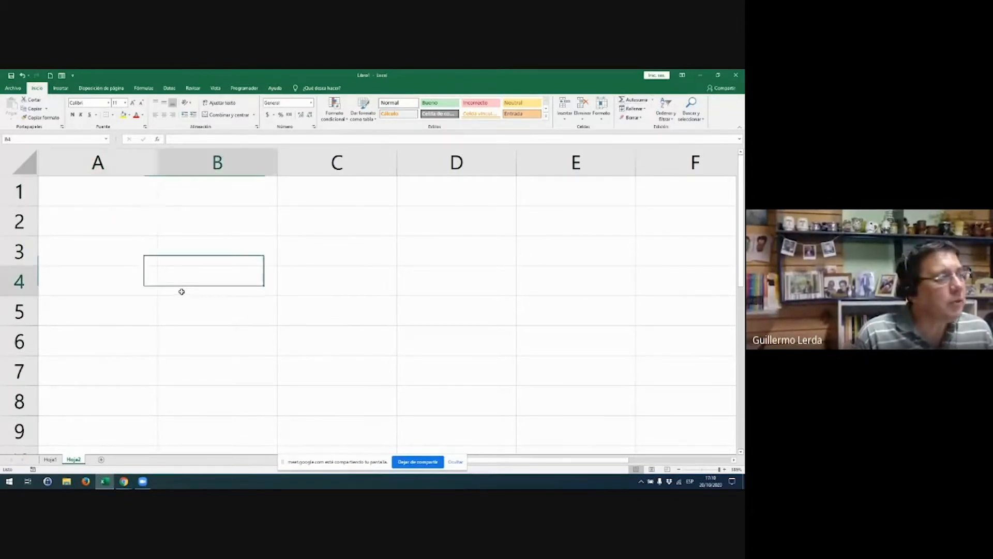
- Enter 1 in cell A1 and 2 in cell A2 of the new sheet
left_click(141, 208)
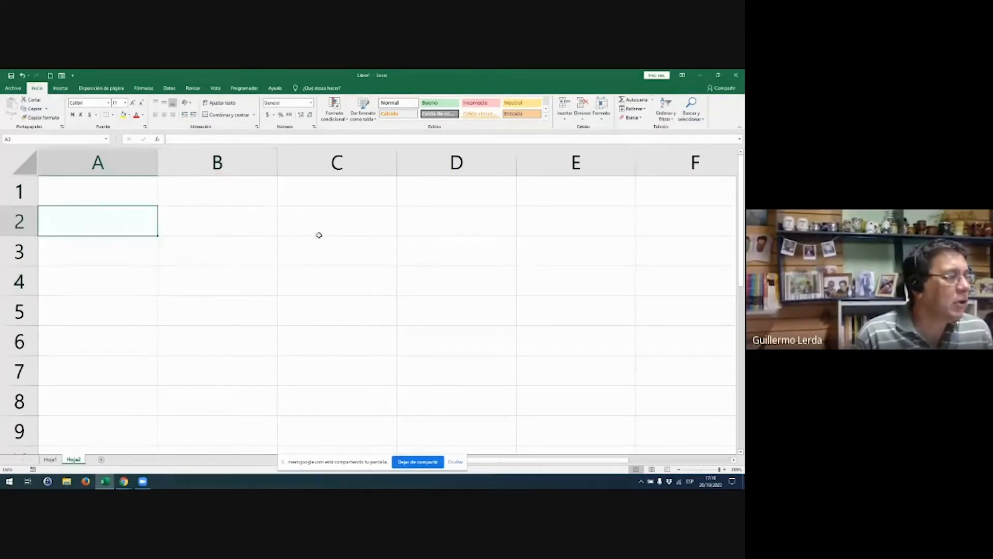
key("Up")
type("1")
key("Return")
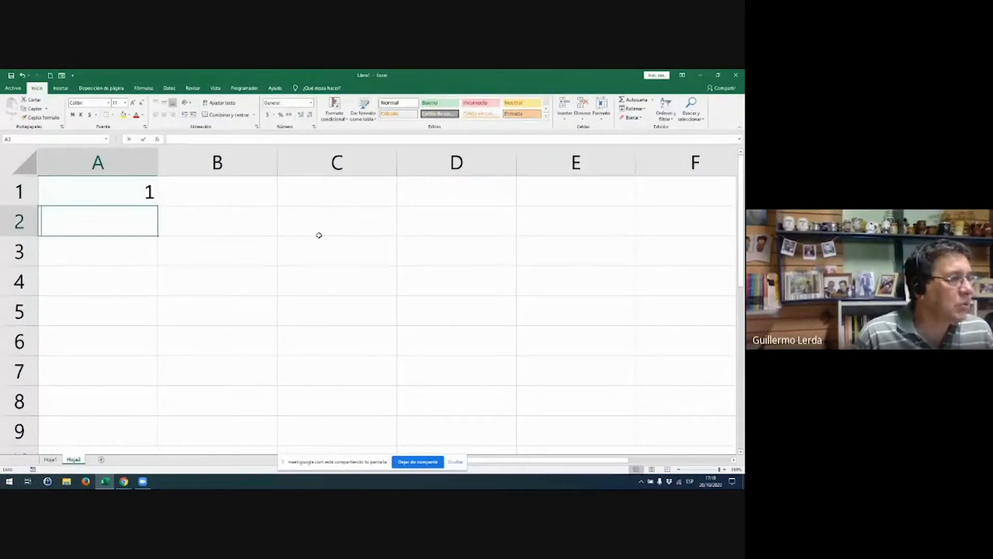
type("32")
key("BackSpace")
key("BackSpace")
type("2")
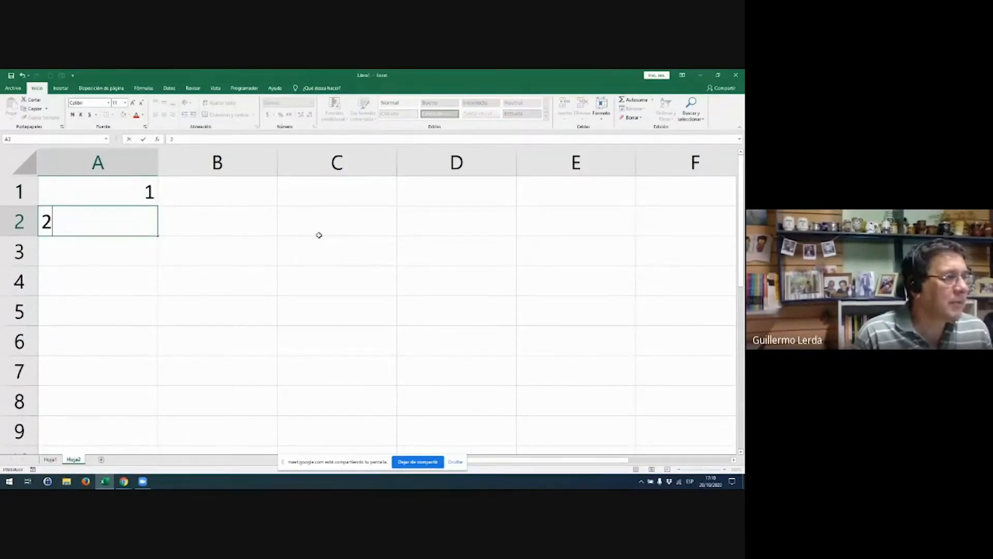
- Enter 3 in cell B1 and 4 in cell B2
key("Tab")
key("Up")
type("3")
key("Return")
type("4")
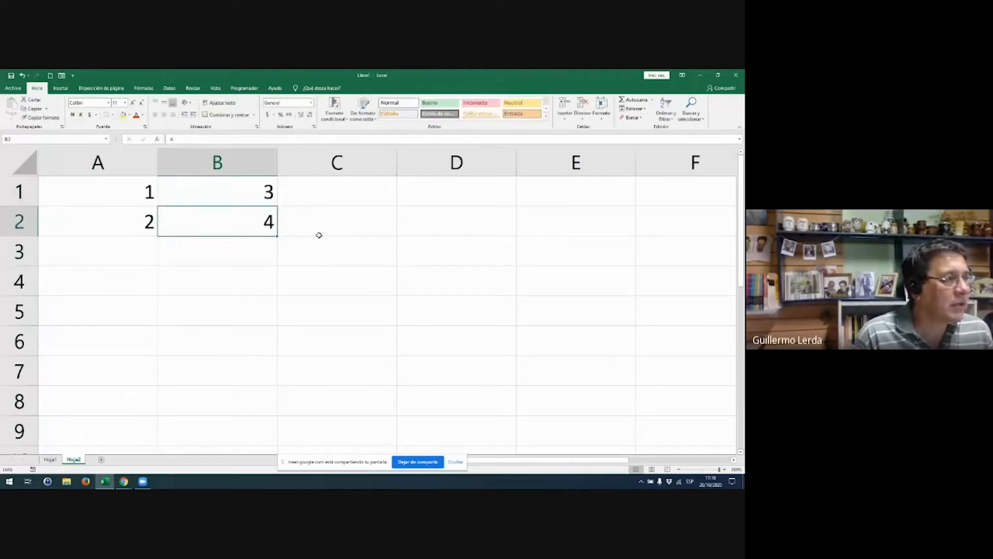
- Apply all borders to the block A1:B2 and center its values
key("shift+Up")
key("shift+Left")
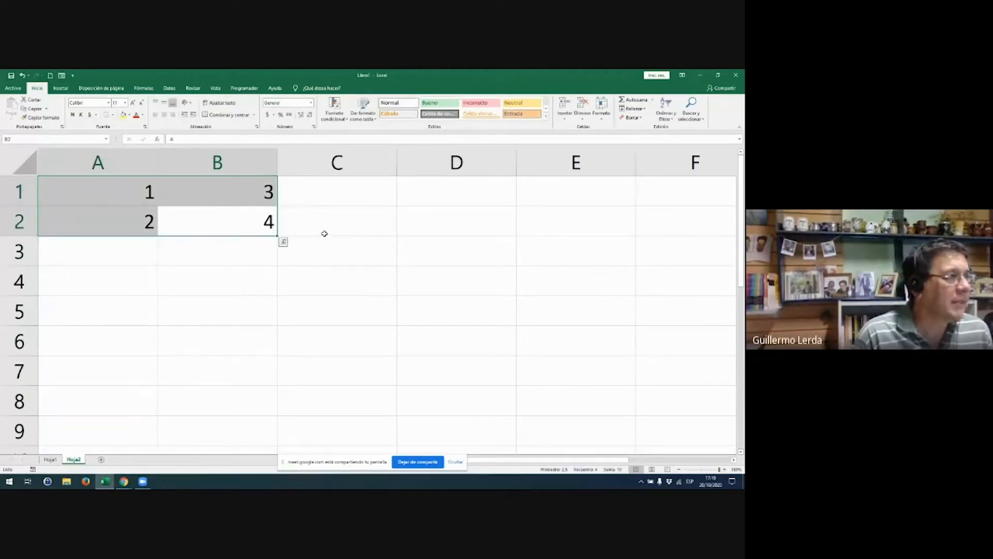
left_click(112, 115)
left_click(125, 181)
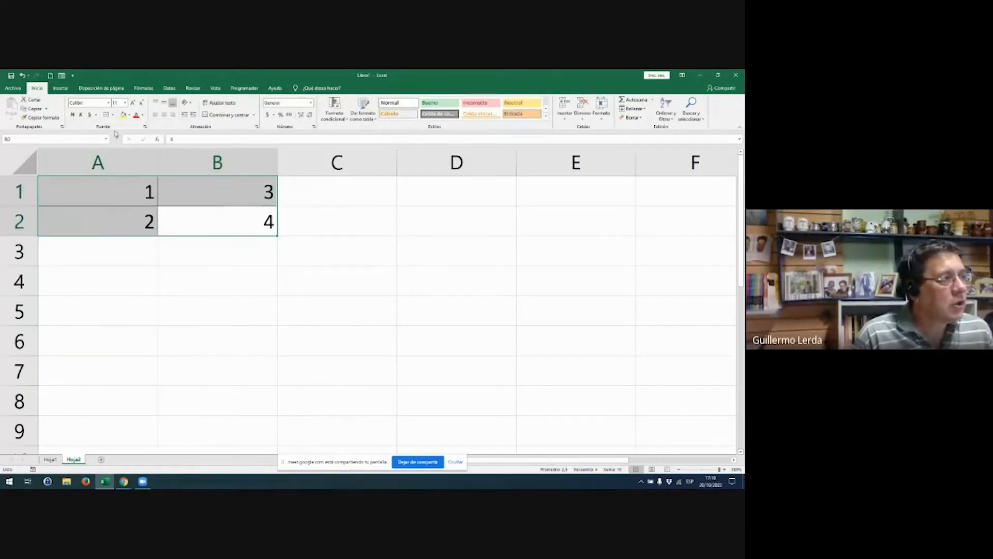
left_click(164, 115)
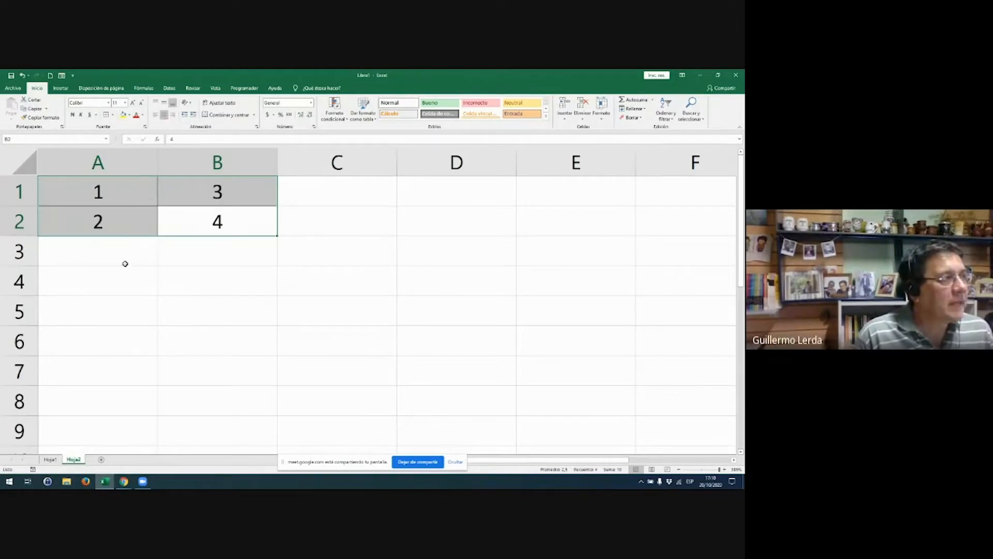
left_click(124, 261)
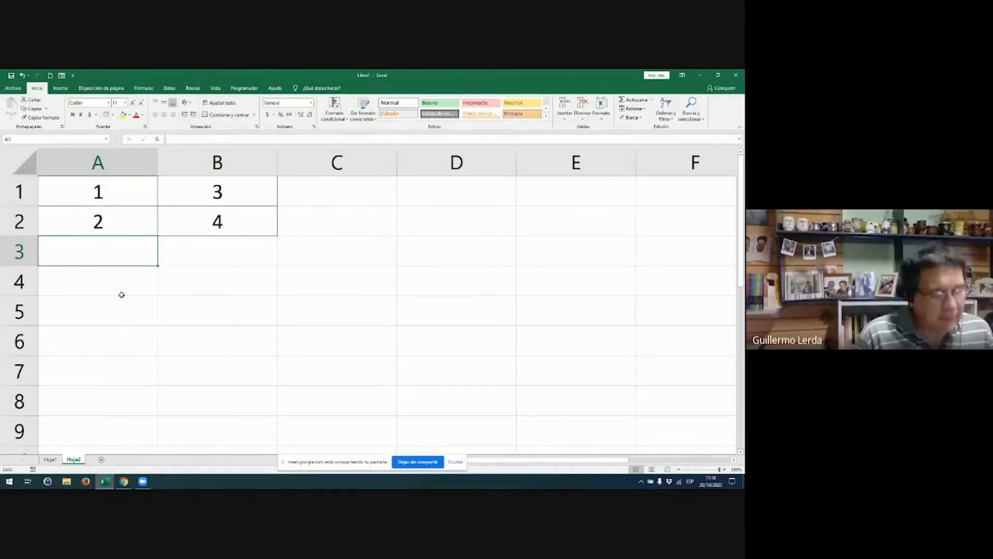
type("=S")
key("BackSpace")
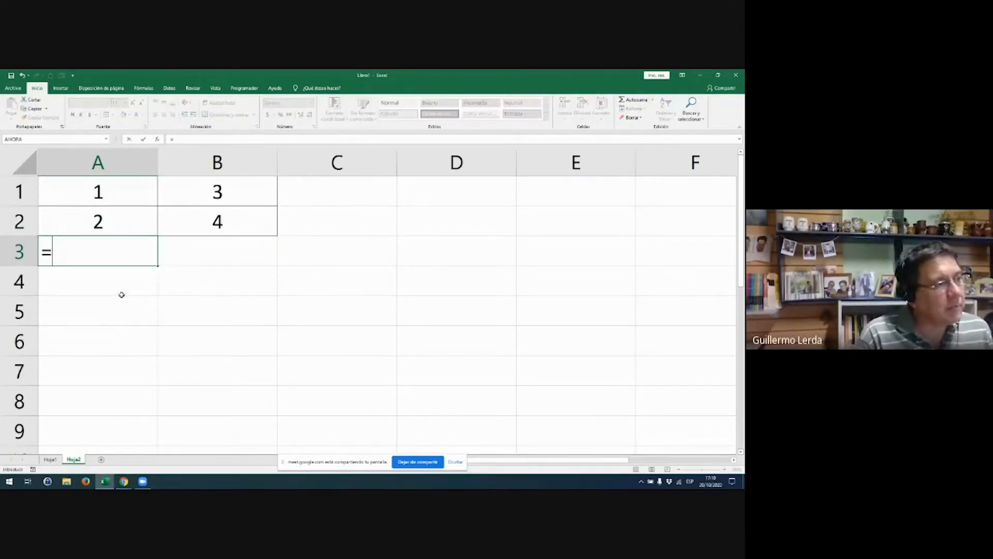
key("Escape")
left_click(122, 295, "shift")
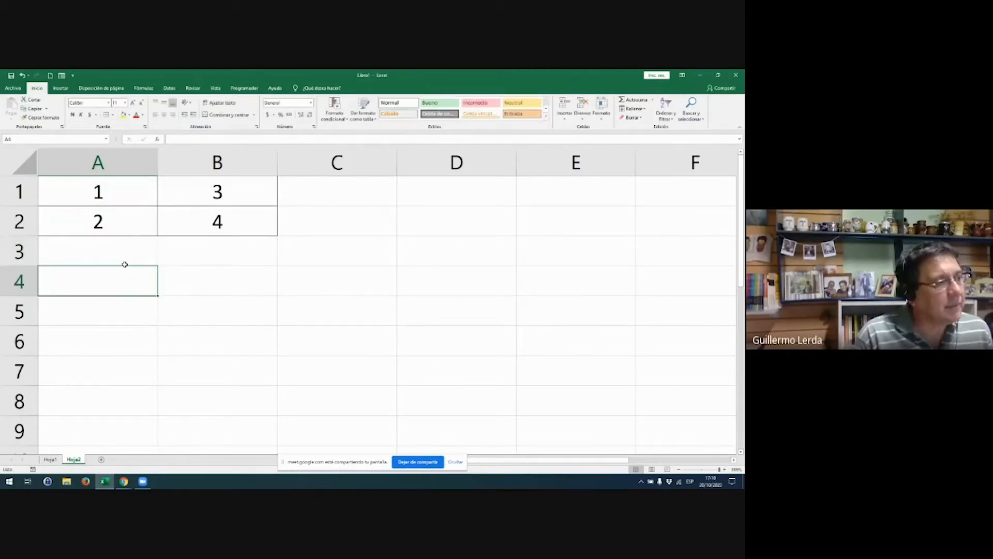
- Sum A1:A2 in cell A3 with AutoSum and reopen the cell to inspect the generated formula
left_click(137, 265)
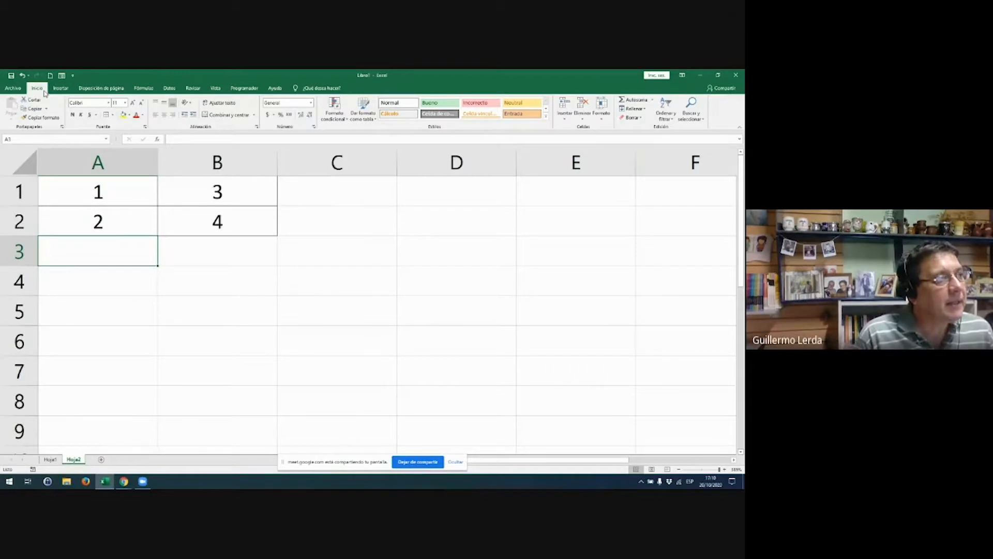
left_click(627, 100)
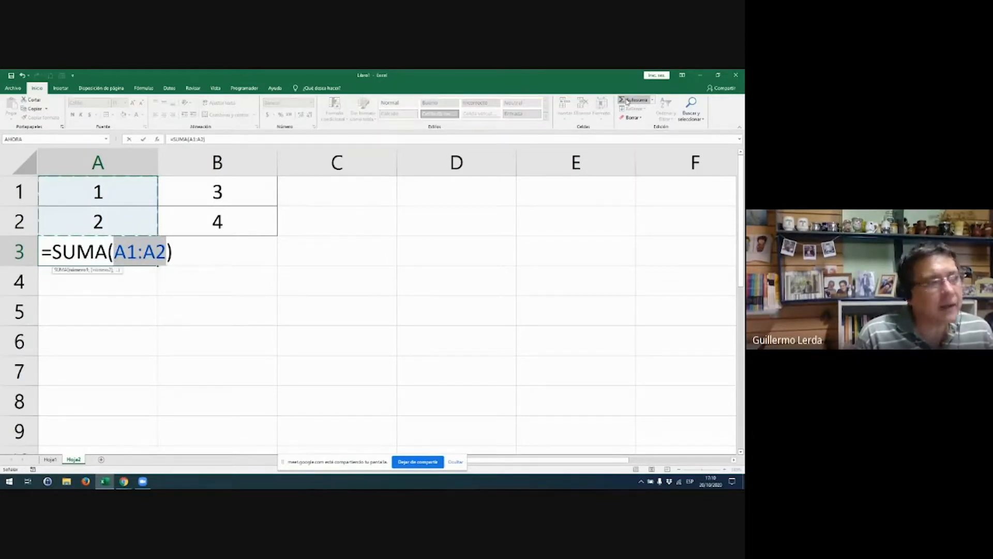
key("Return")
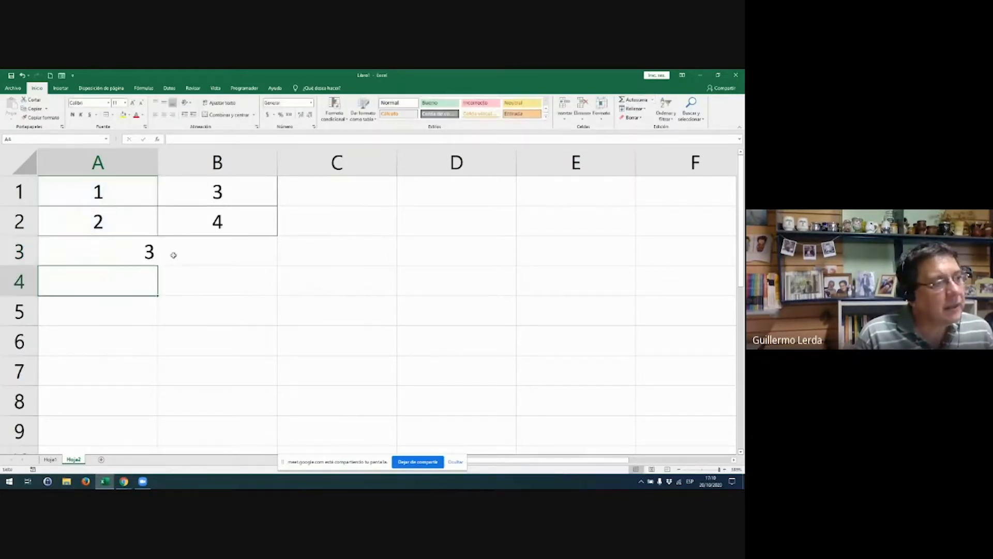
double_click(133, 254)
key("Return")
double_click(133, 251)
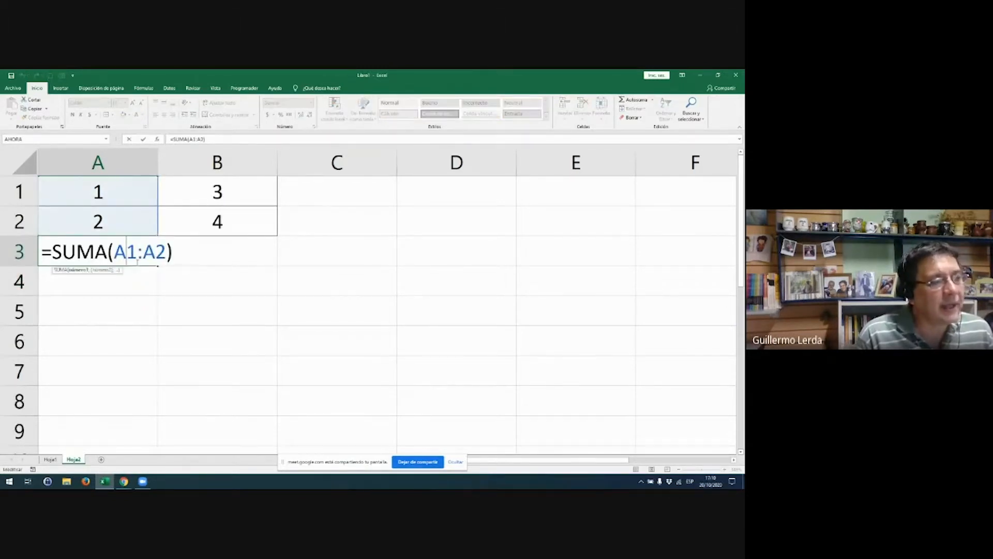
- Clear the SUMA formula from cell A3
key("Escape")
key("Delete")
left_click(139, 267)
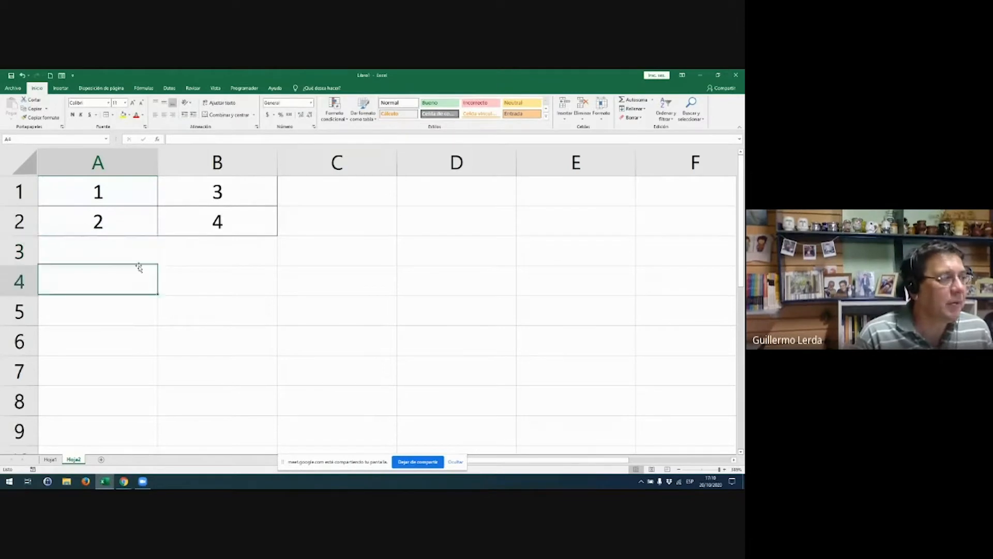
- Enter 3 in cell A4 and 4 in cell A5, leaving row 3 empty
key("Up")
left_click(139, 267)
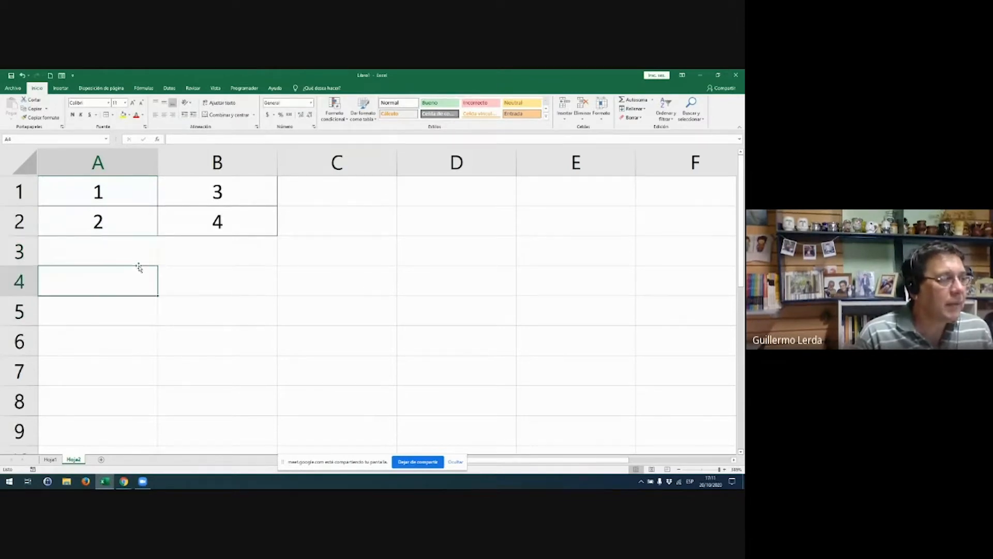
type("3")
key("Return")
type("4")
key("Return")
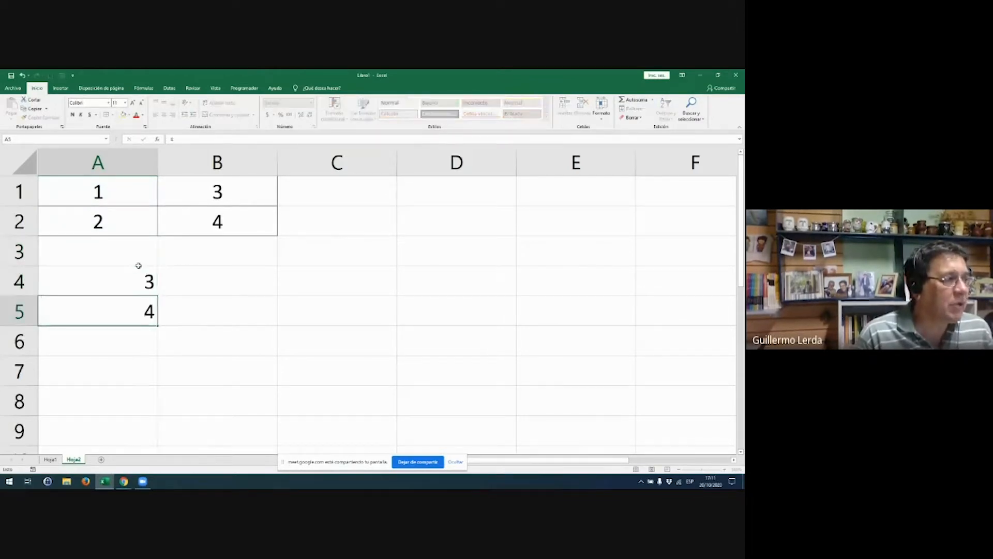
- Copy the formatting of cells A1:A2 onto cells A4:A5 with the format painter
key("Up")
key("Up")
key("Up")
key("Up")
key("Up")
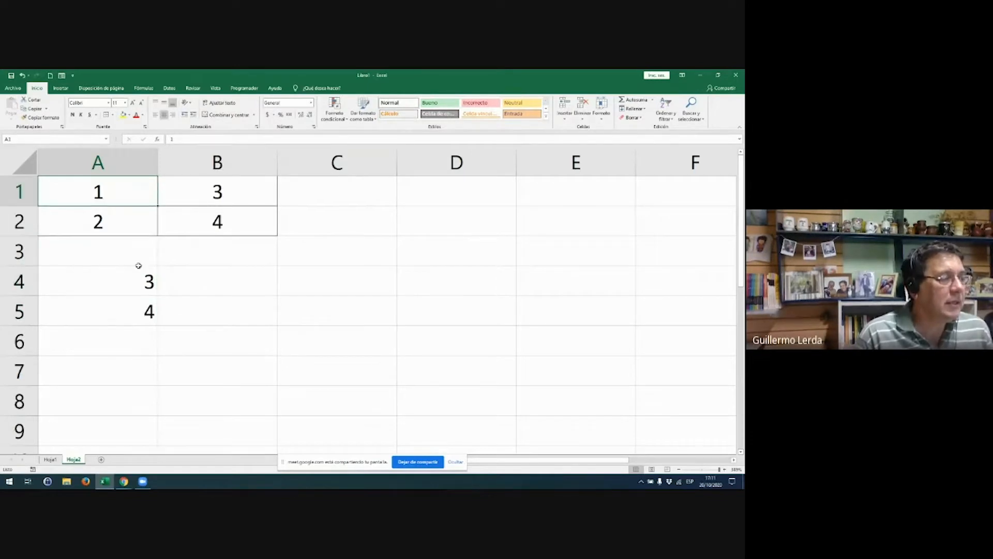
left_click_drag(125, 196, 126, 220)
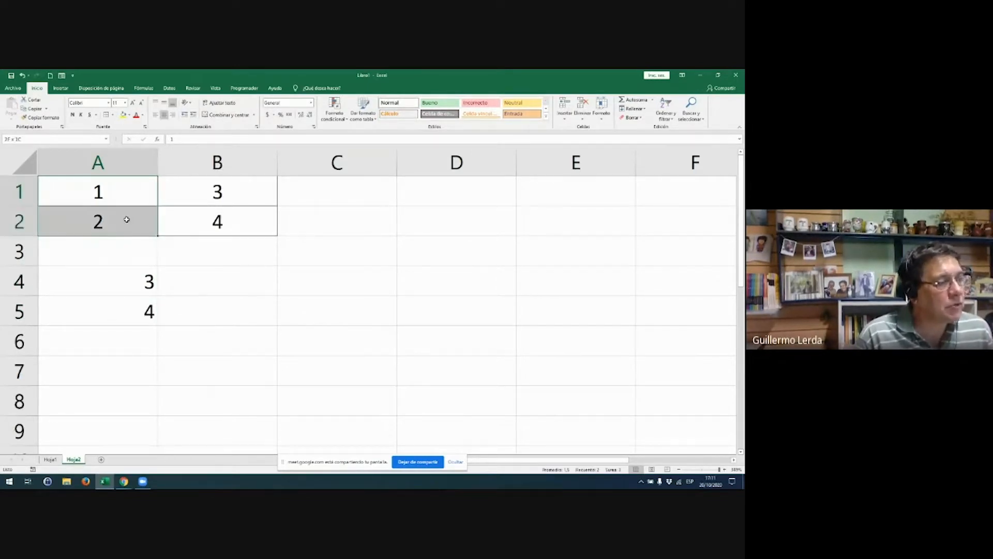
left_click(53, 122)
left_click_drag(135, 270, 138, 307)
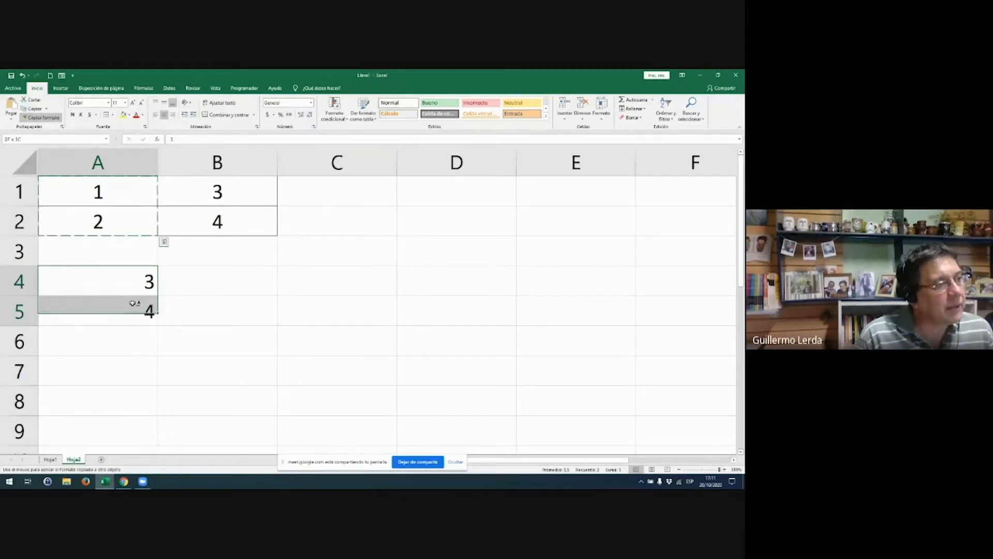
- Try AutoSum in cell A6 to see which range it proposes for the column with an empty row
left_click(125, 347)
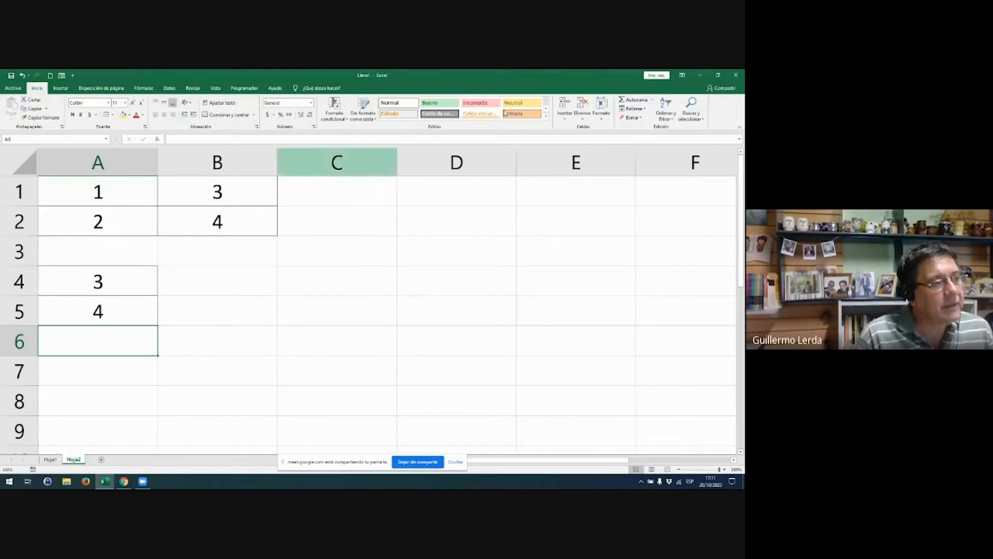
left_click(633, 100)
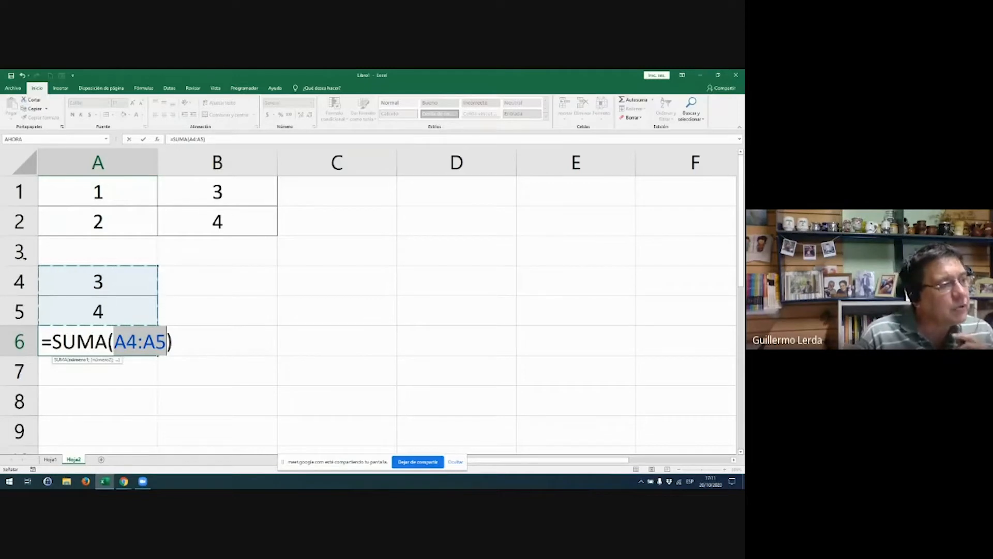
left_click(19, 251)
- Cancel the pending sum and highlight the empty cells A3:D3 with the Neutral cell style
left_click(129, 252)
left_click_drag(165, 253, 464, 248)
key("Escape")
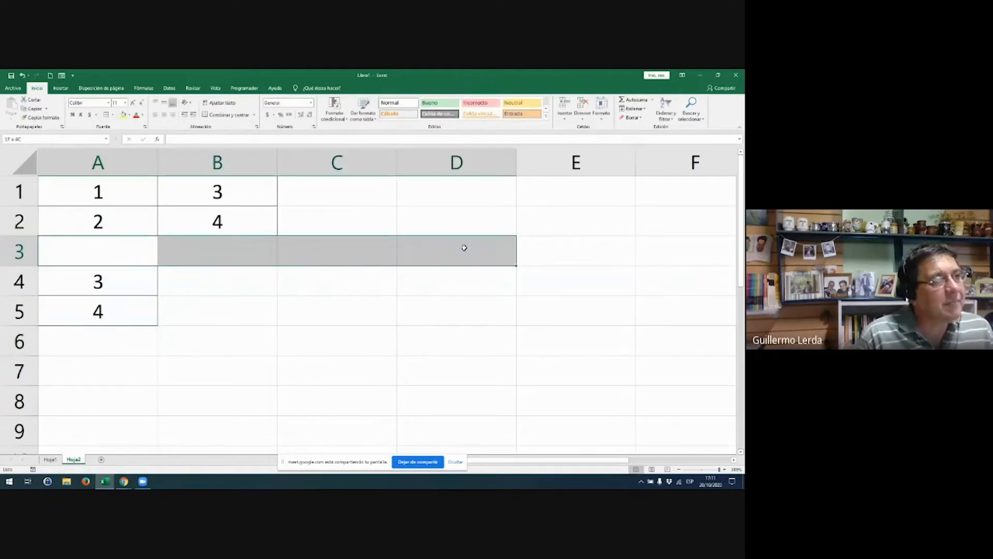
left_click(521, 102)
- Try AutoSum in cell A6 again with the empty row highlighted, and leave the cell without a formula
left_click(79, 346)
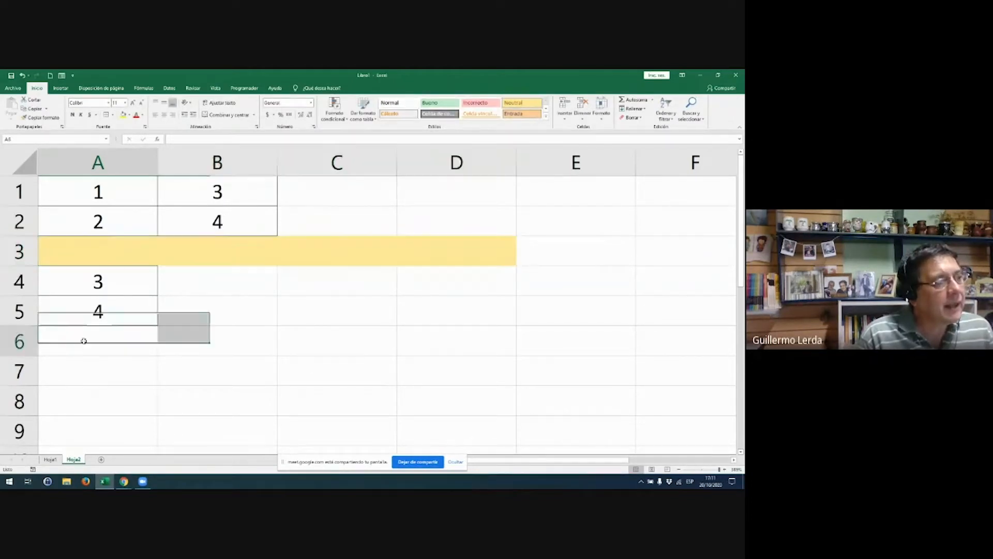
left_click(631, 101)
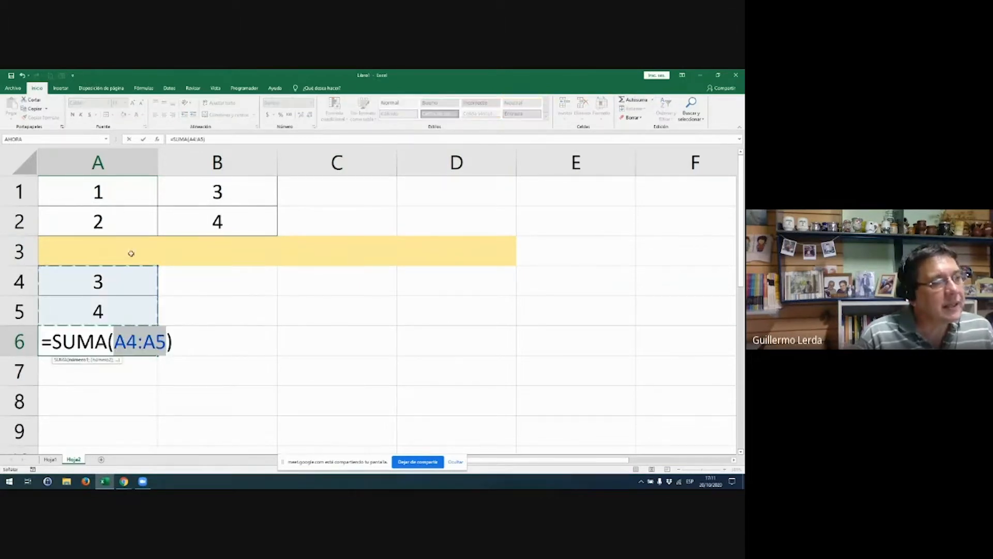
key("Escape")
left_click(123, 336)
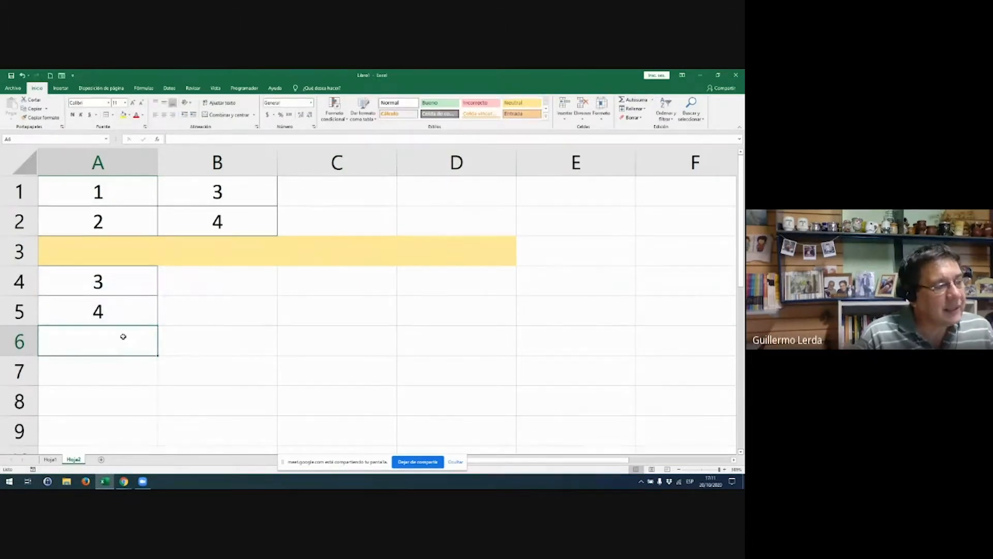
type(")")
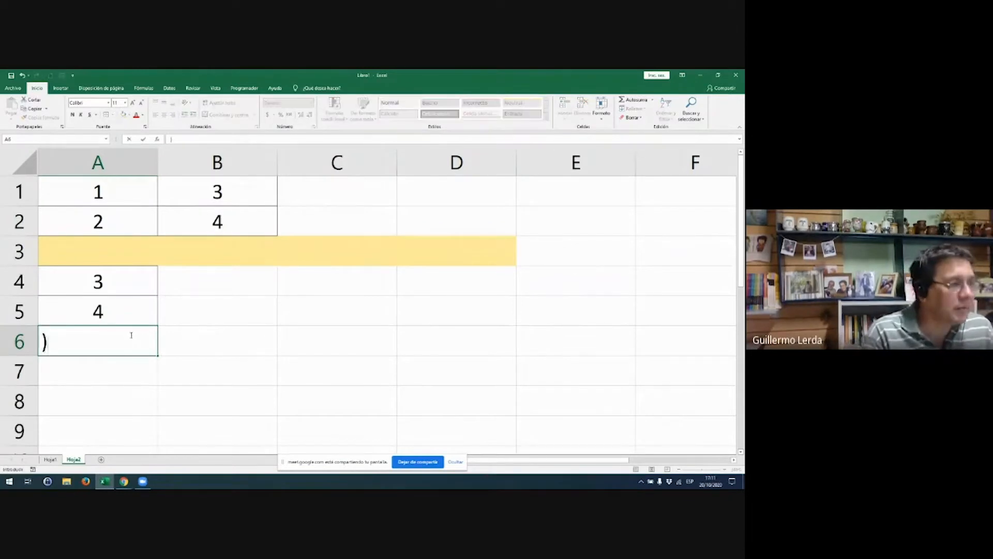
key("Escape")
- Enter =SUMA(A1:A5) manually in cell A6, spanning the empty row, and reopen it to inspect the range
type("=s")
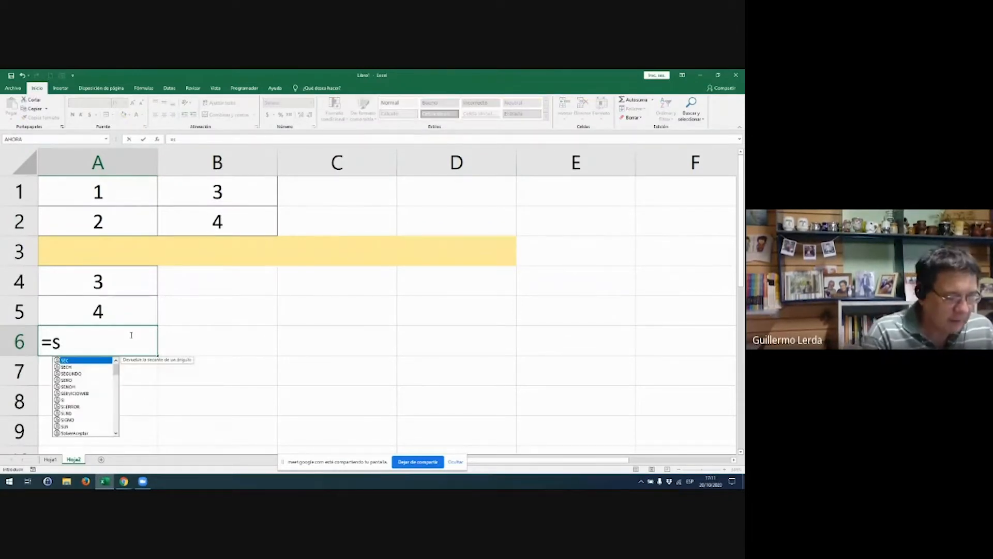
type("uma(")
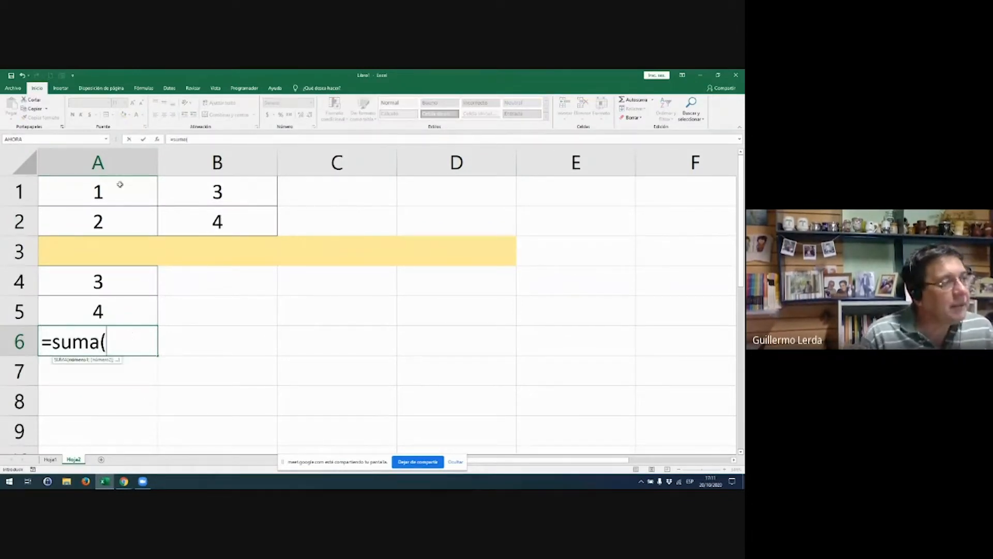
left_click_drag(120, 185, 113, 302)
key("Return")
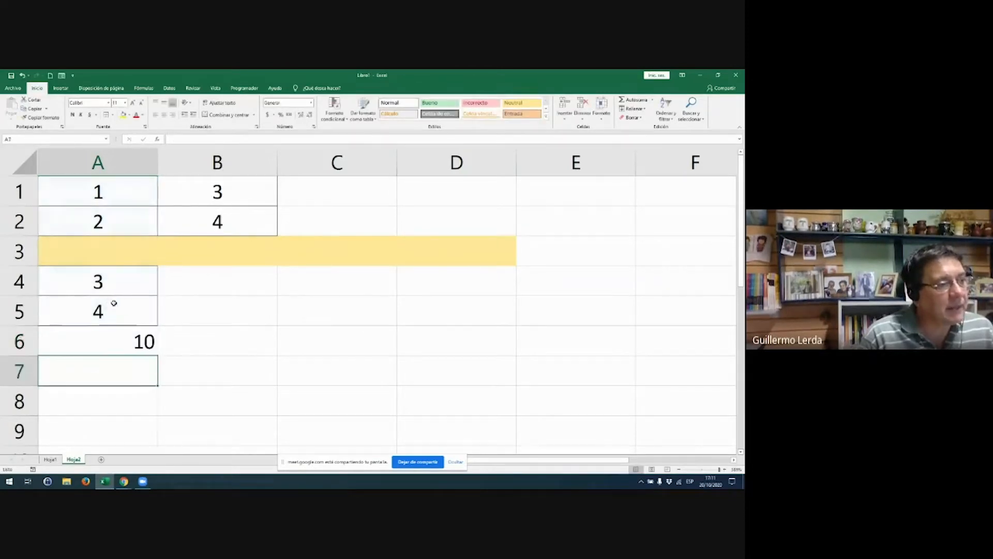
left_click(120, 345)
double_click(120, 345)
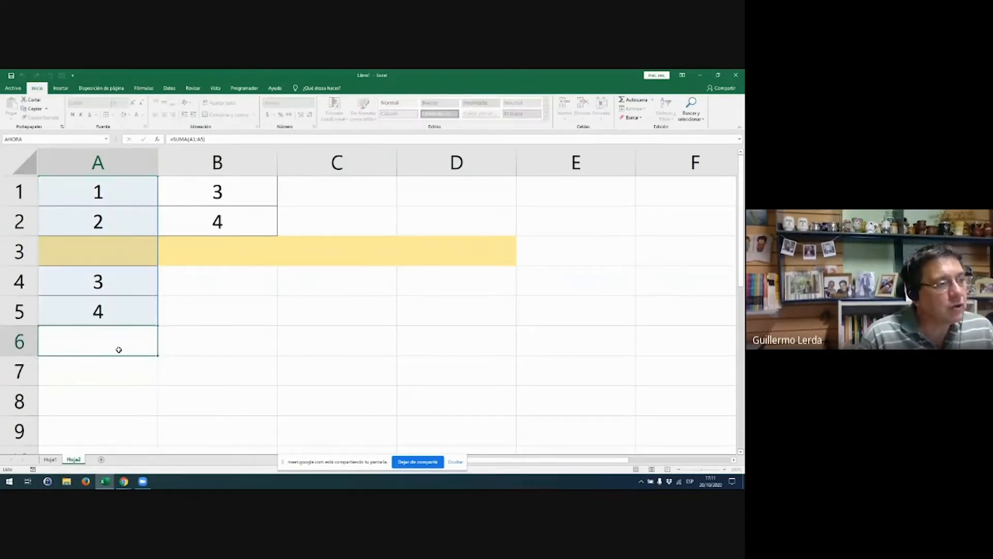
- Clear the manually entered SUMA formula from cell A6
key("Escape")
key("Delete")
key("Up")
key("Right")
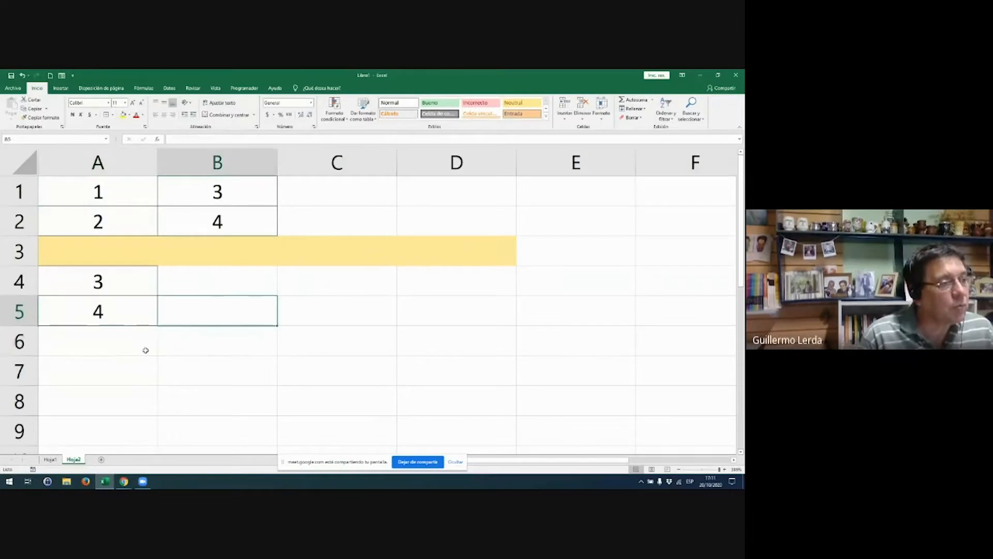
- Preview the AutoSum range proposed in cell A6 once more and cancel it
left_click(116, 350)
left_click(632, 101)
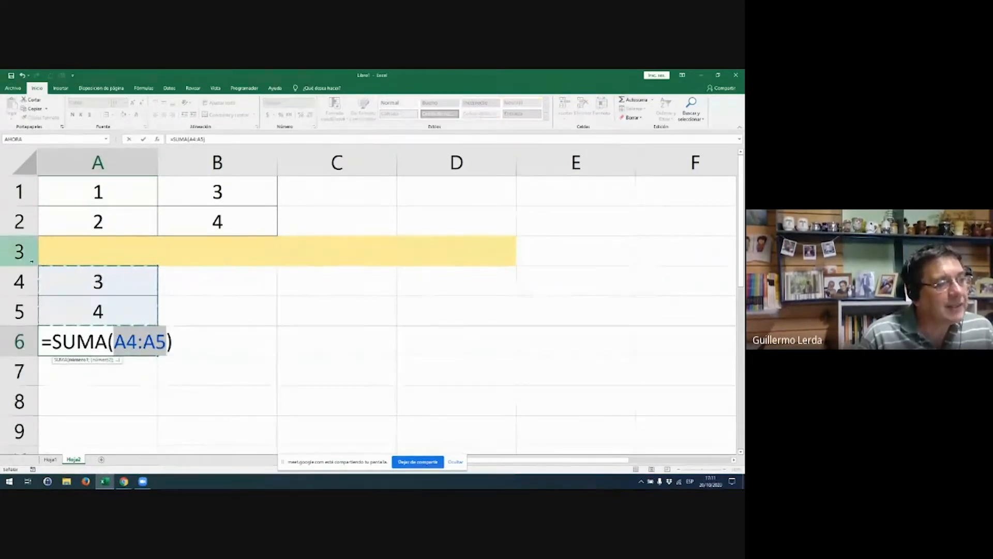
key("Escape")
- Delete the highlighted empty row 3 so the column's values are contiguous
right_click(31, 255)
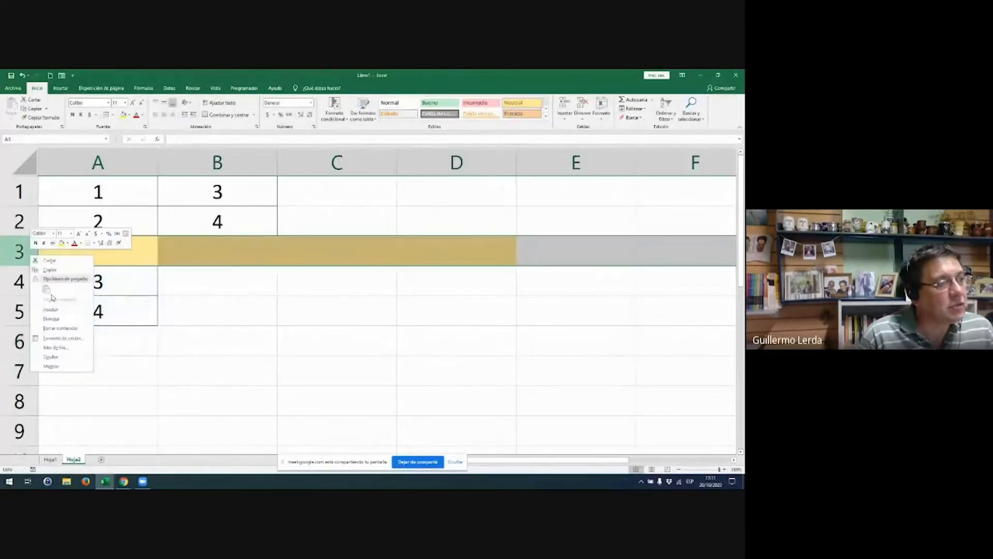
left_click(51, 319)
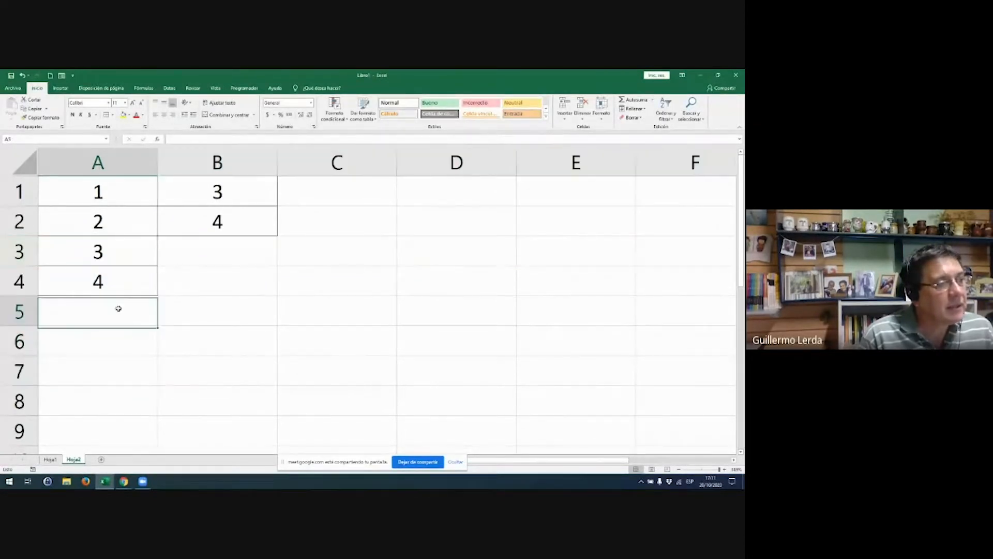
- Sum the range A1:A4 with AutoSum in cell A5
left_click(634, 100)
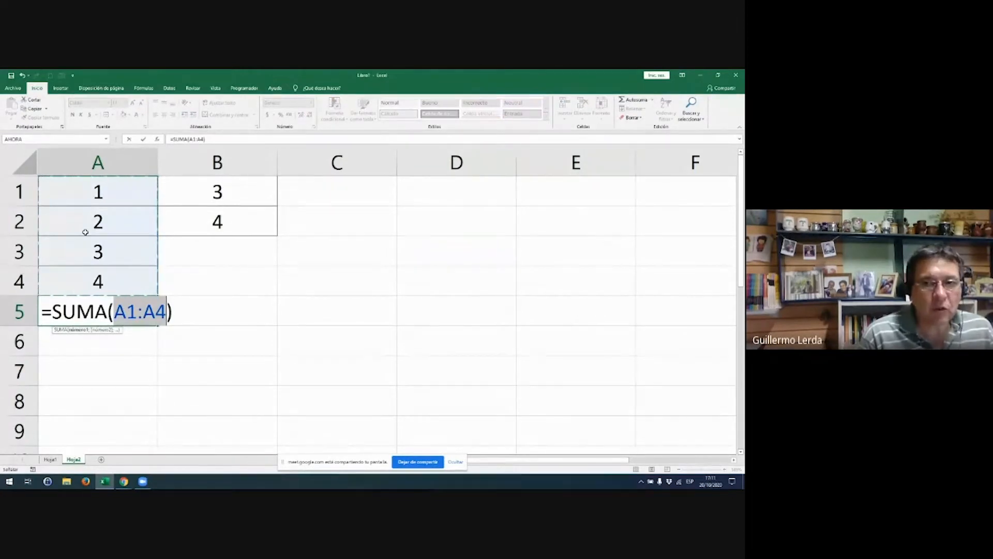
key("Return")
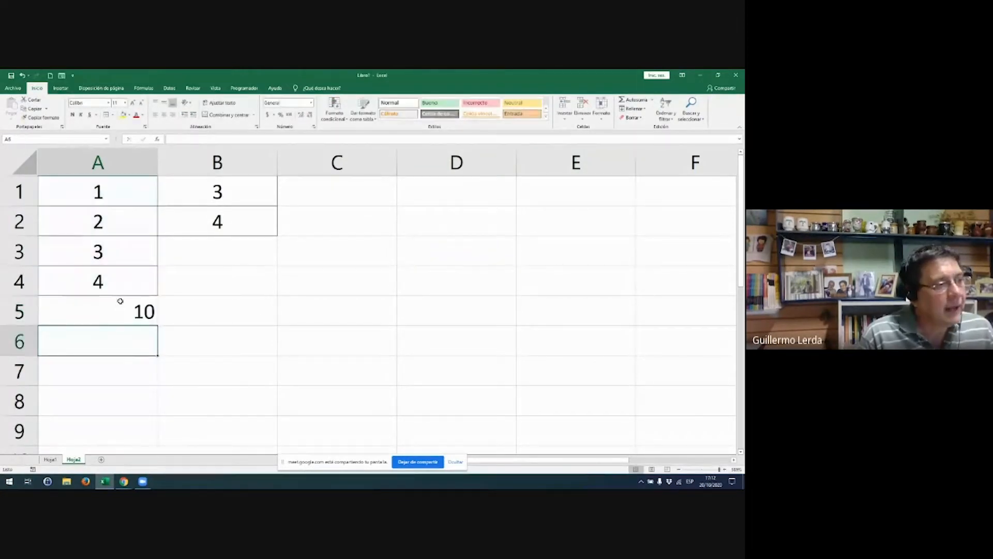
left_click(120, 301)
- Extend column B's number series down to B4 and make the total in cell A5 bold
left_click_drag(227, 189, 265, 294)
left_click(101, 312)
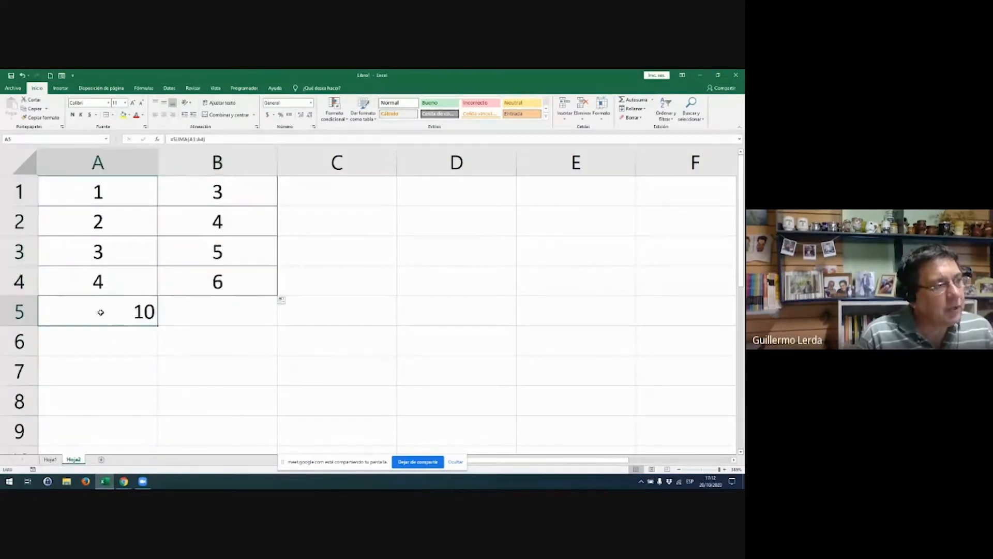
key("ctrl+n")
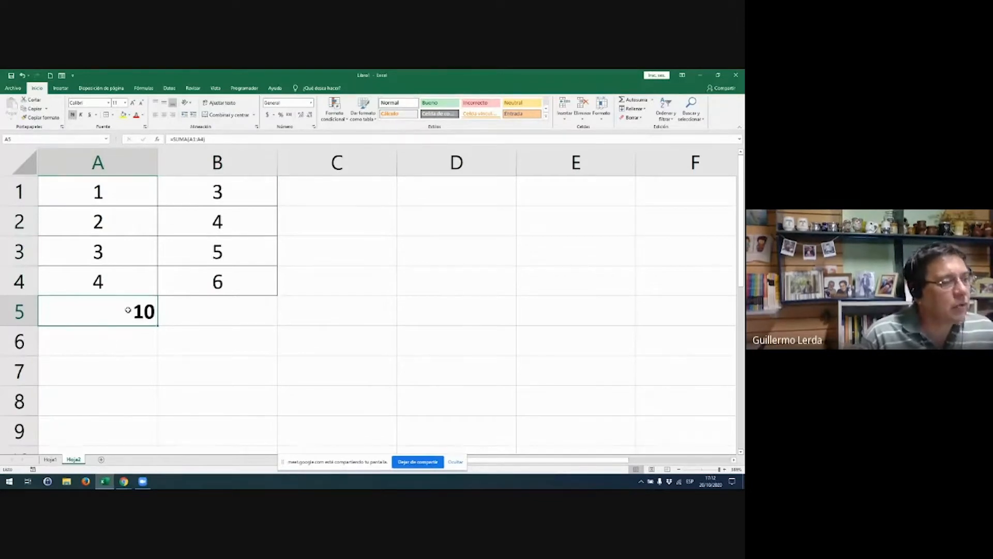
- Clear the total in cell A5 and insert it again with AutoSum over A1:A4
key("Delete")
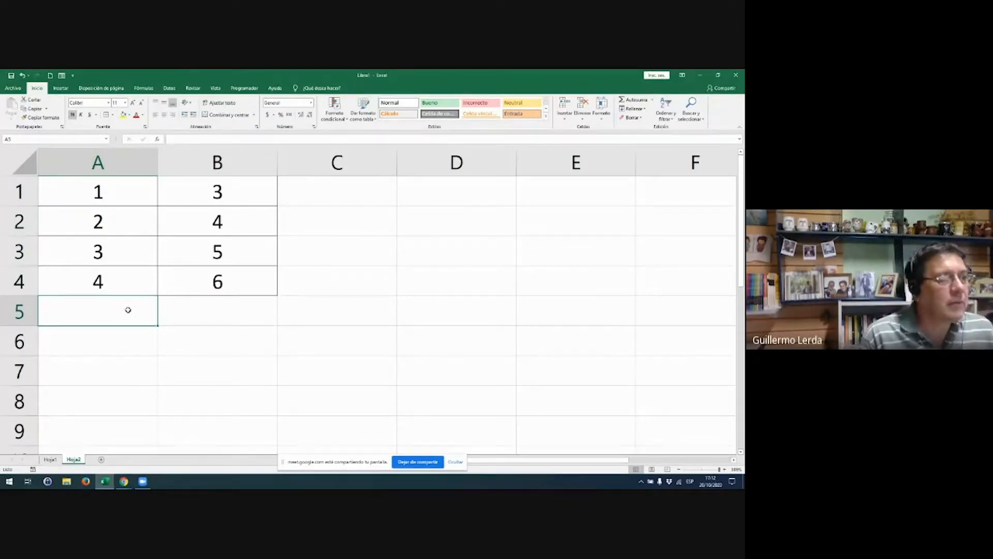
left_click(623, 100)
key("Return")
key("Up")
- Sum the range B1:B4 with AutoSum in cell B5
key("Right")
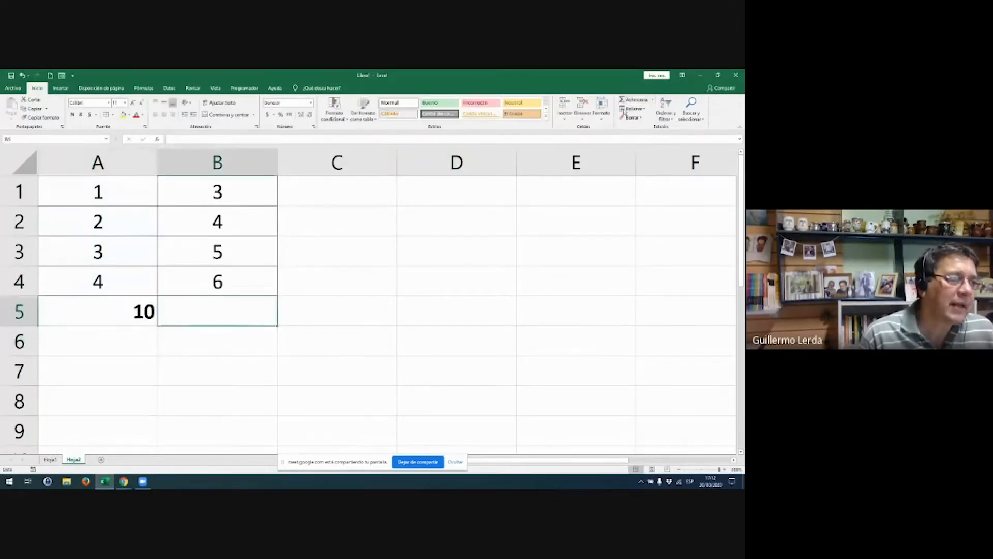
left_click(635, 102)
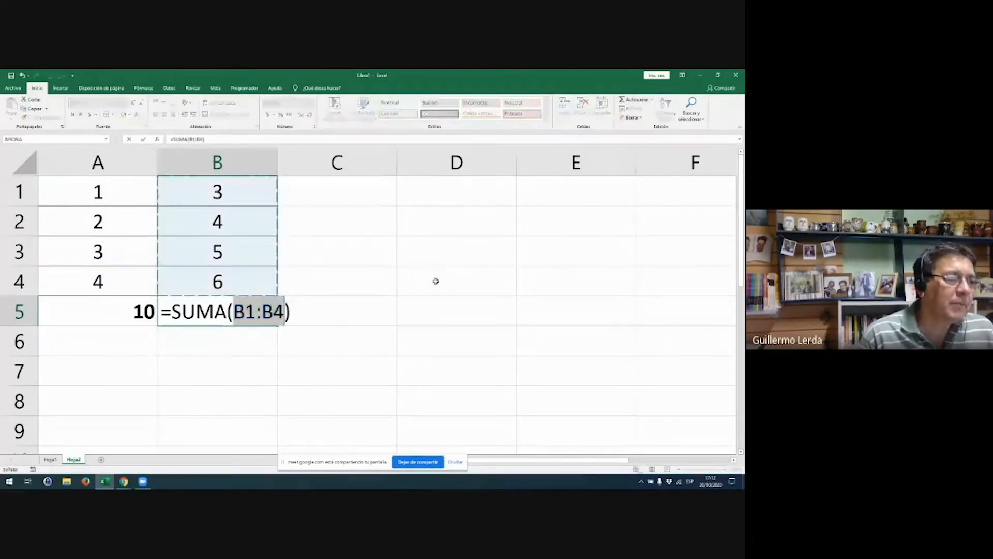
key("Return")
- Add AutoSum row totals of columns A and B in cells C1 and C2
left_click(325, 196)
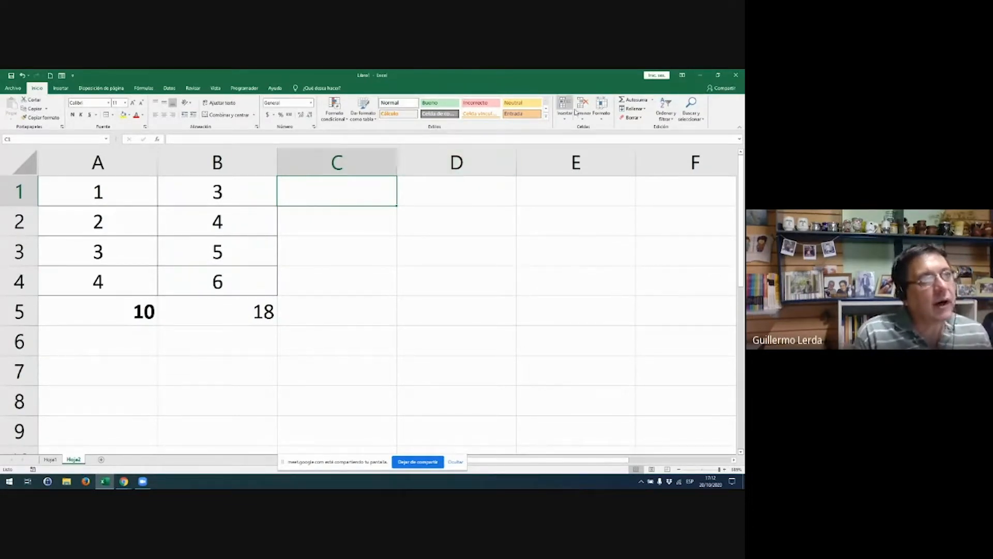
left_click(636, 100)
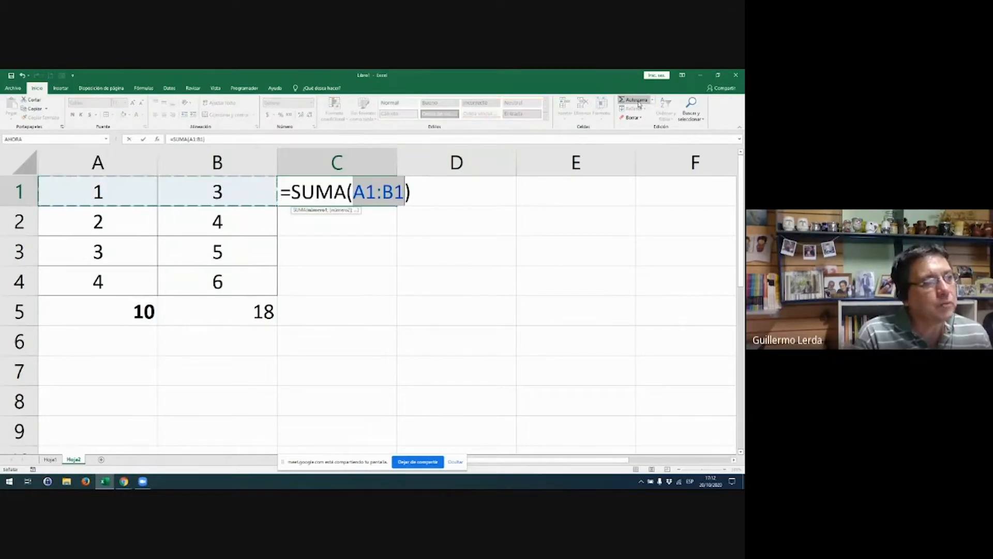
key("Return")
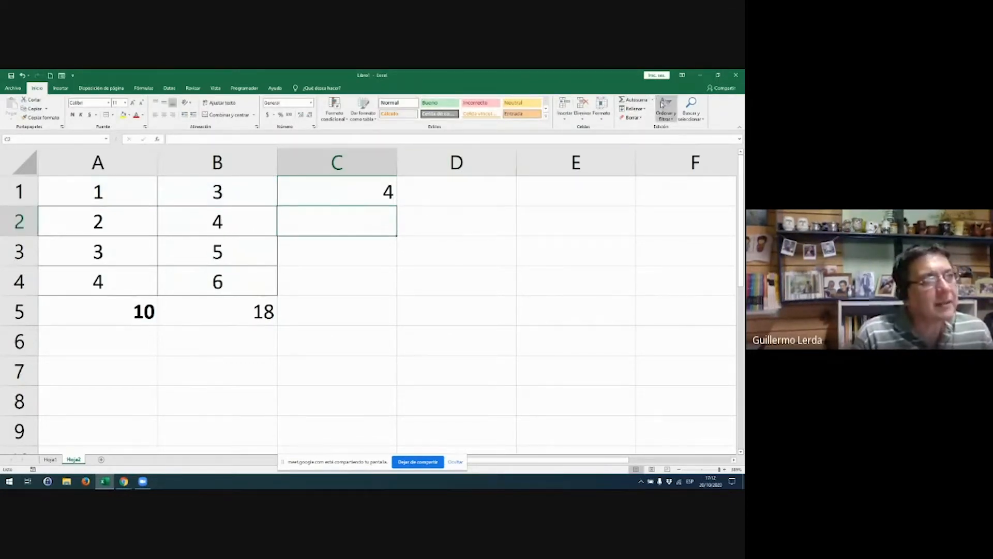
left_click(636, 100)
key("Return")
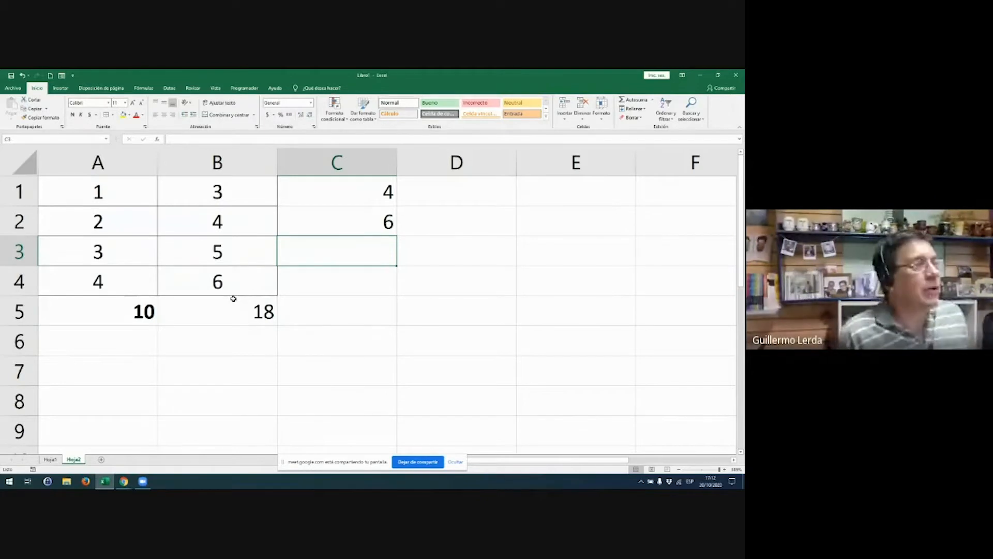
- Inspect the SUMA ranges used in cells C1 and A5
left_click(143, 316)
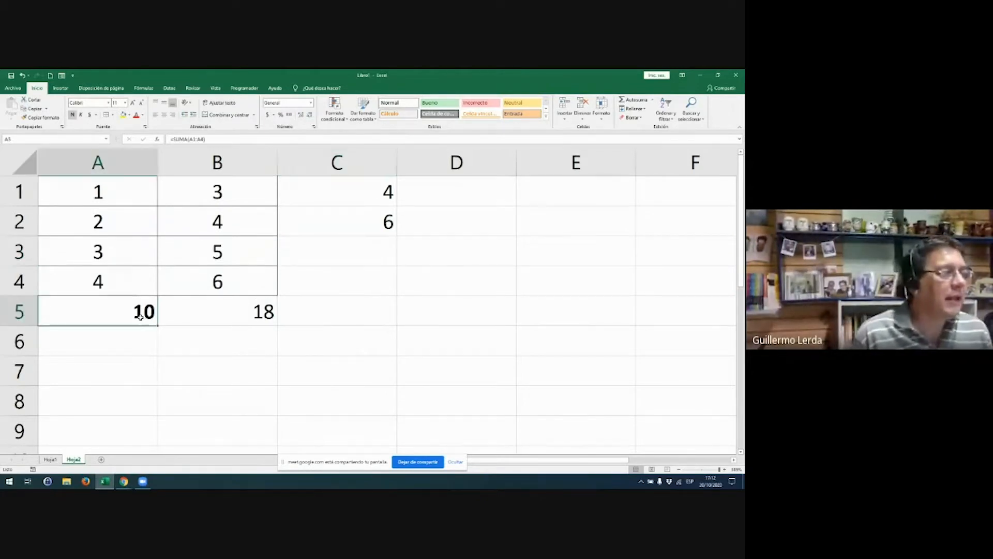
double_click(365, 183)
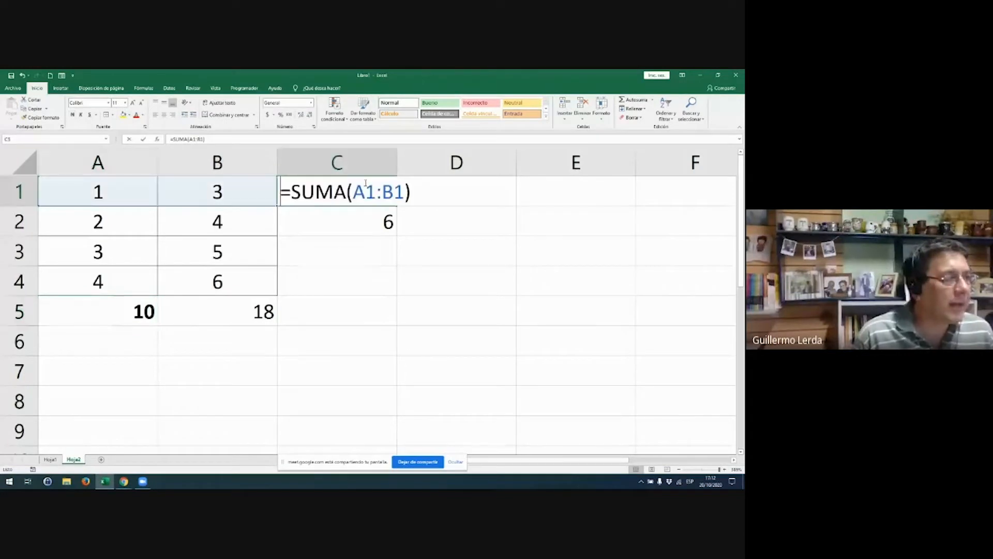
key("Escape")
double_click(140, 306)
key("Escape")
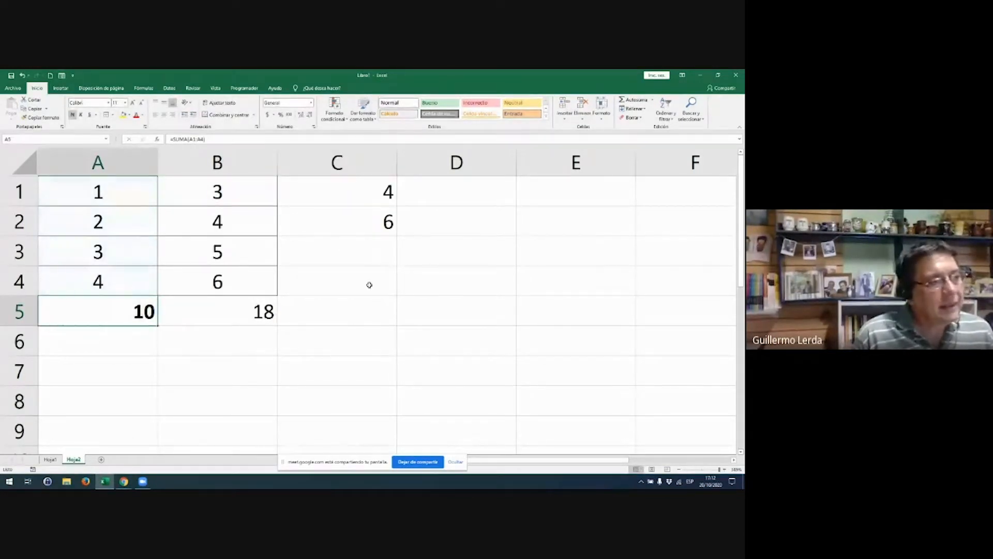
- Insert AutoSum in cell C3, accepting the proposed vertical range C1:C2
left_click(338, 259)
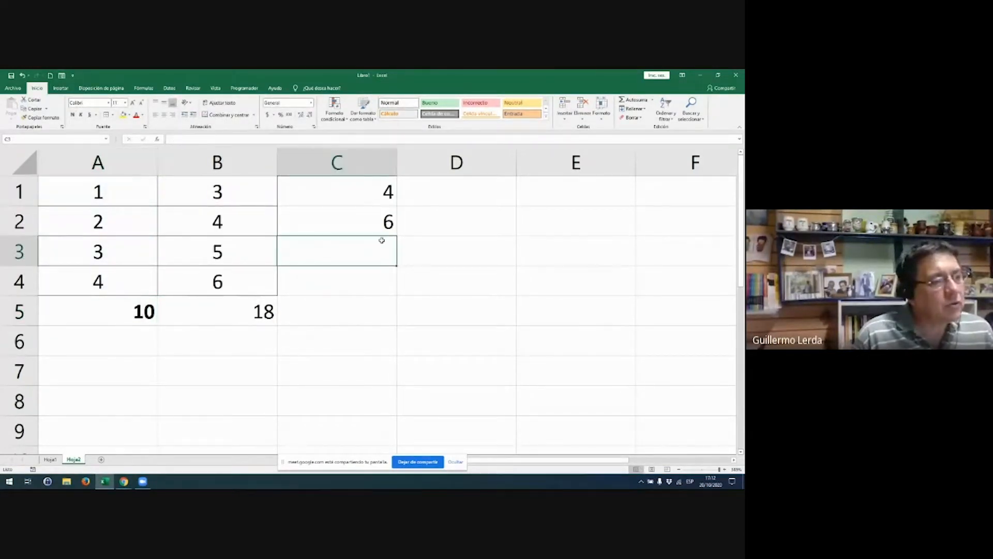
left_click(623, 99)
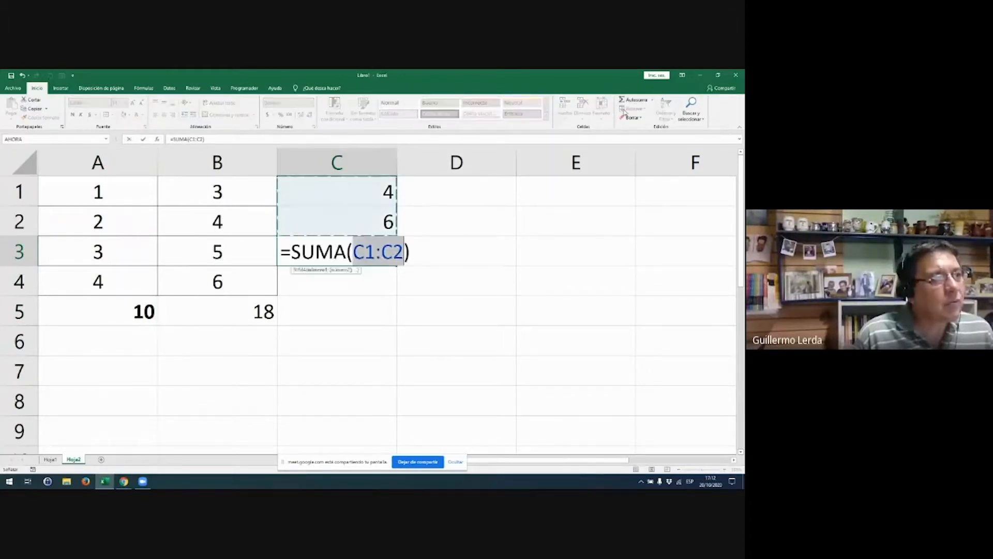
key("Return")
key("Return")
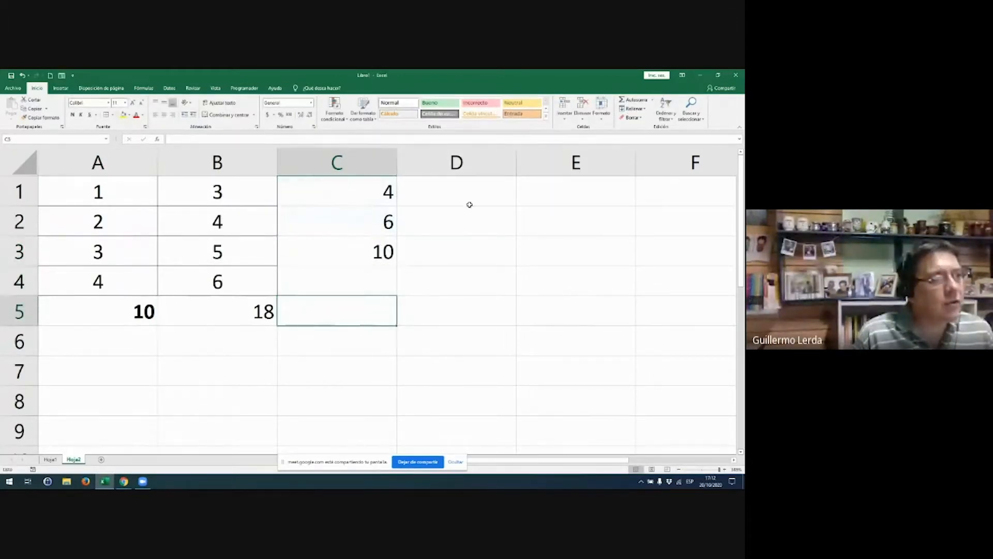
- Highlight cell C5 with the Neutral cell style
left_click(533, 113)
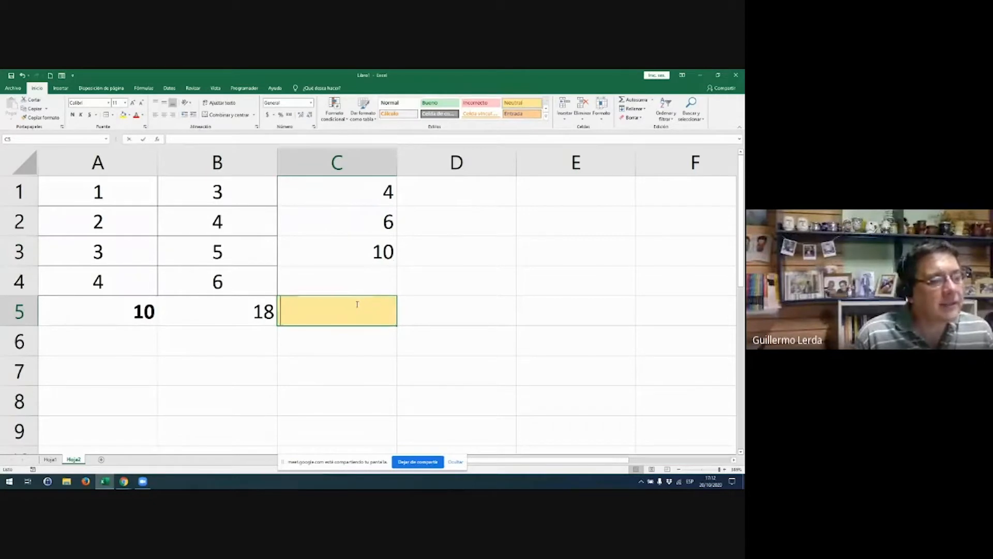
double_click(357, 304)
key("Escape")
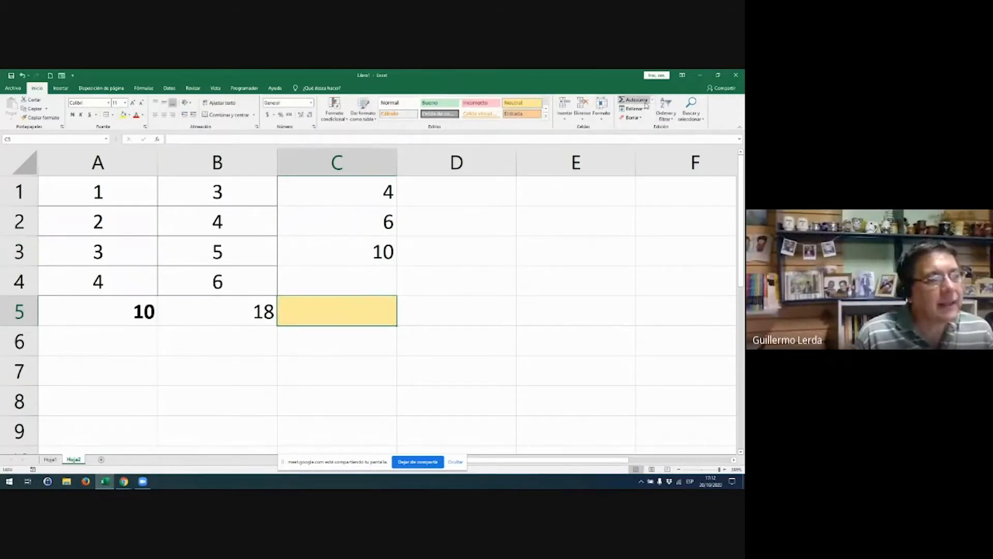
- Compare the row 5 totals with the column C totals and inspect the formulas in A5, B5 and C1
left_click_drag(153, 323, 221, 312)
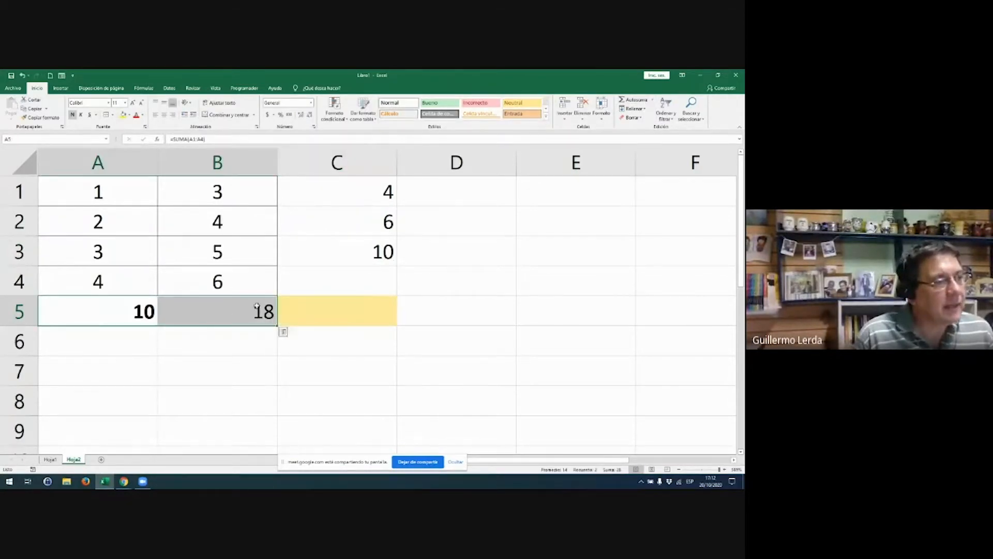
left_click_drag(339, 193, 334, 289)
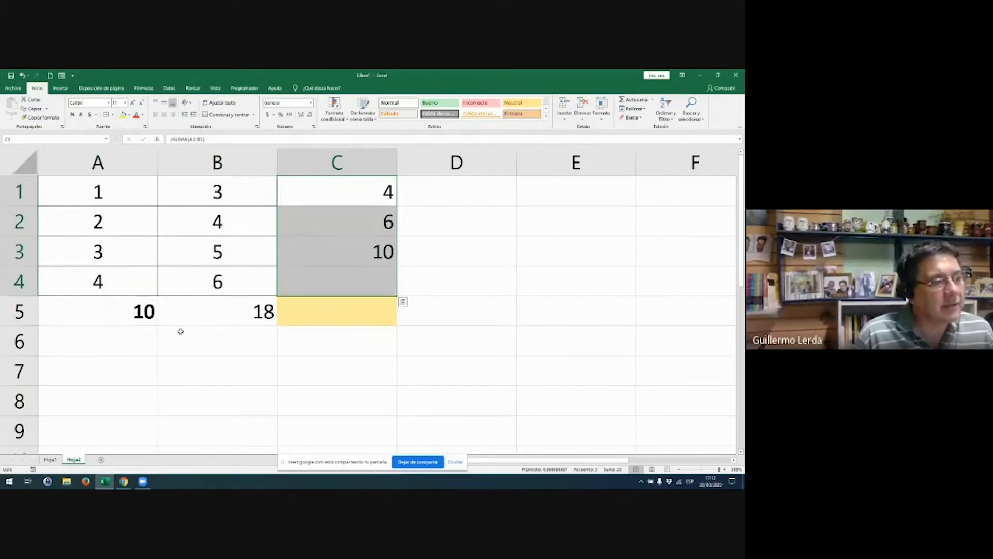
double_click(145, 321)
key("Escape")
double_click(210, 319)
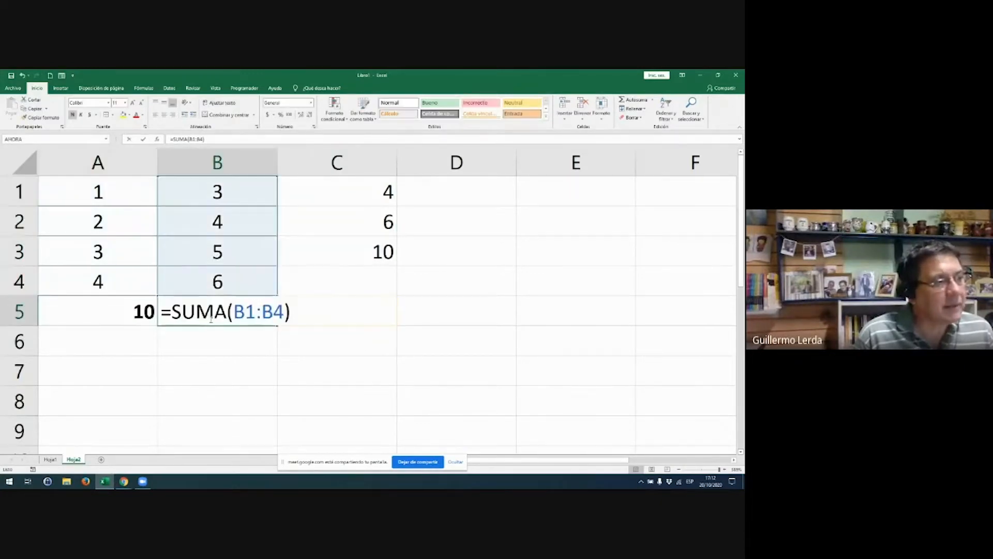
key("Escape")
double_click(367, 204)
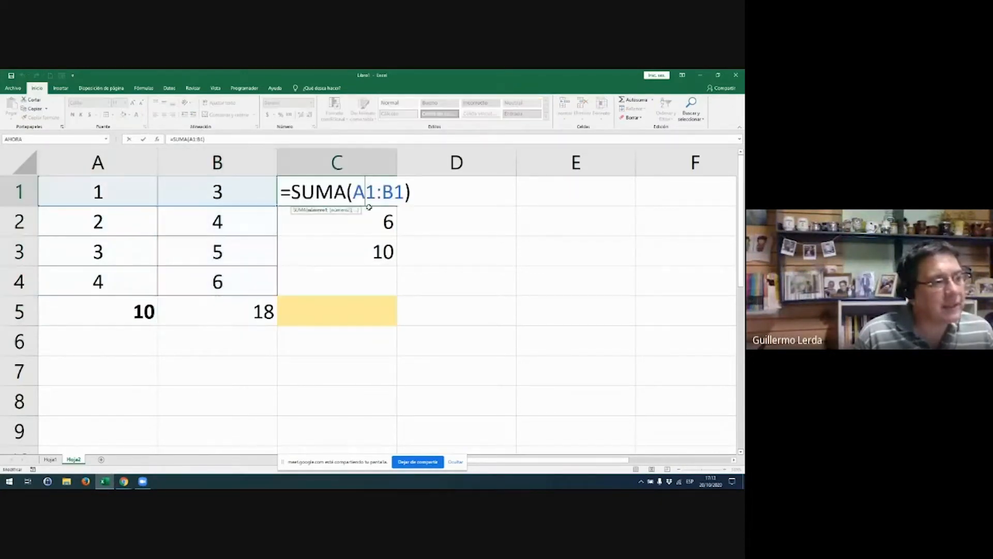
key("Escape")
- Sum A5:B5 with AutoSum in the highlighted cell C5 and reopen the formula to inspect its range
left_click(366, 306)
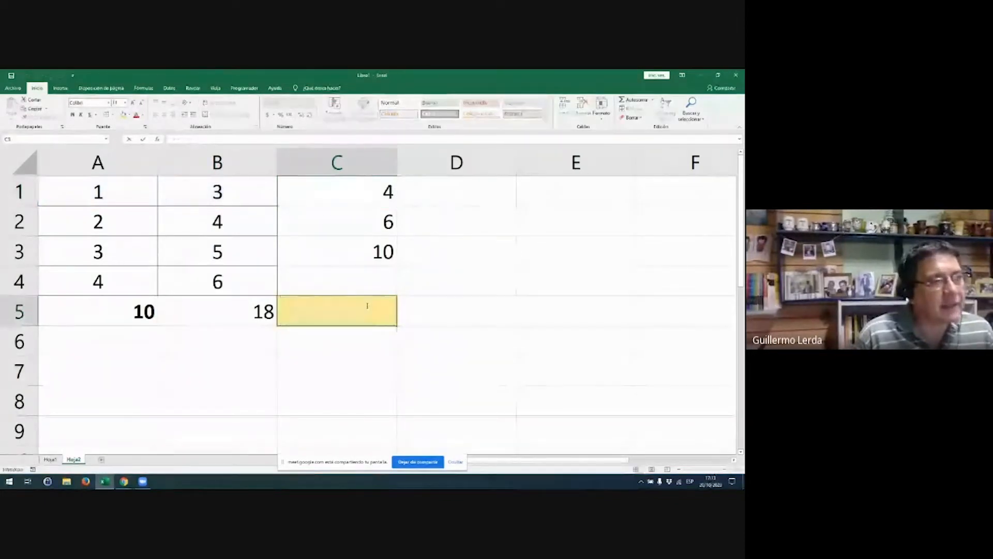
left_click(634, 99)
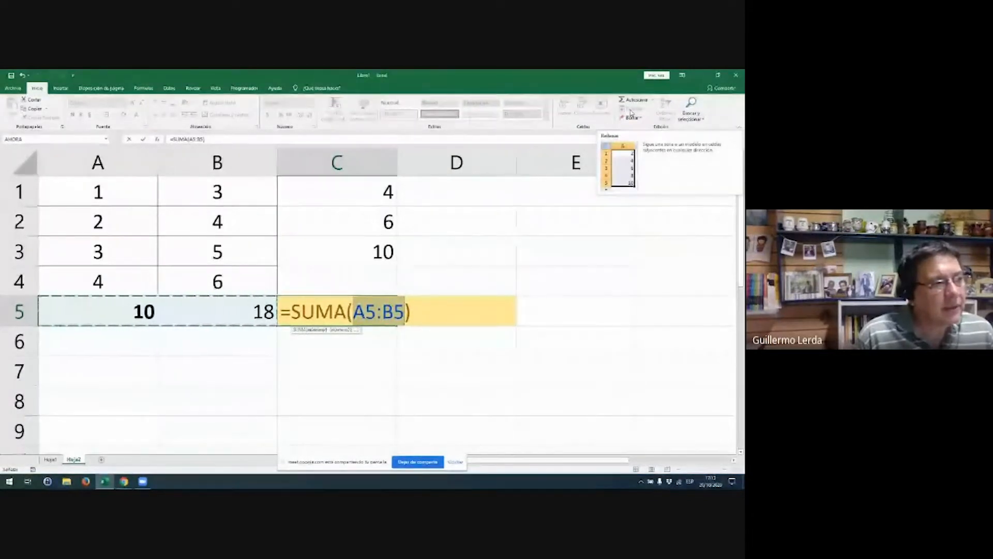
key("ctrl+Return")
key("Return")
double_click(373, 315)
key("Escape")
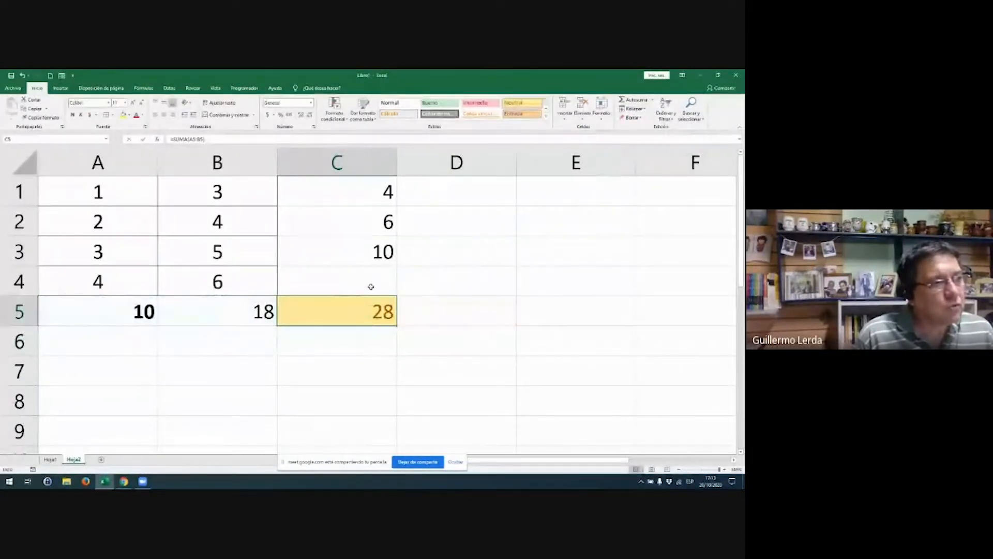
- Inspect the formula in cell A5 and clear the sum from the highlighted cell C5
left_click(363, 279)
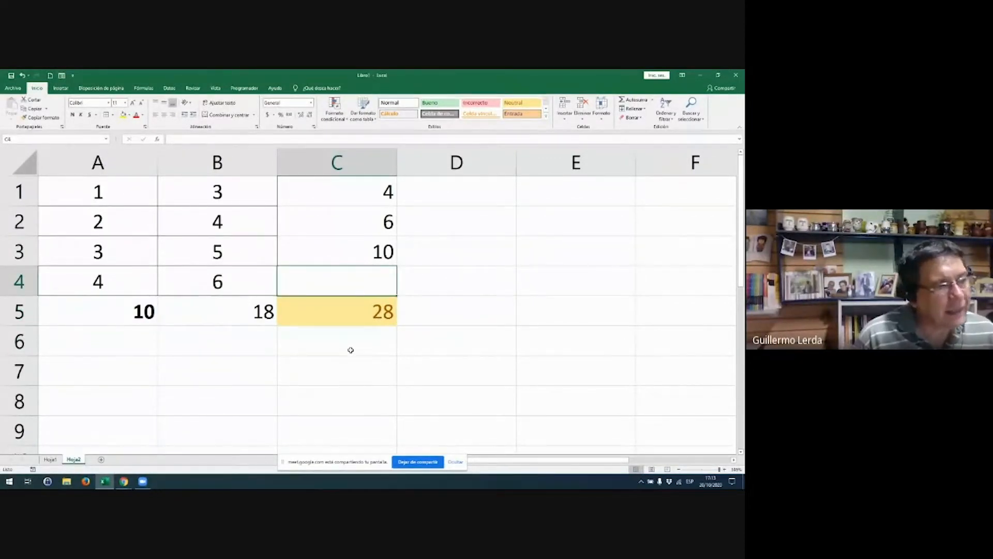
double_click(107, 319)
key("Escape")
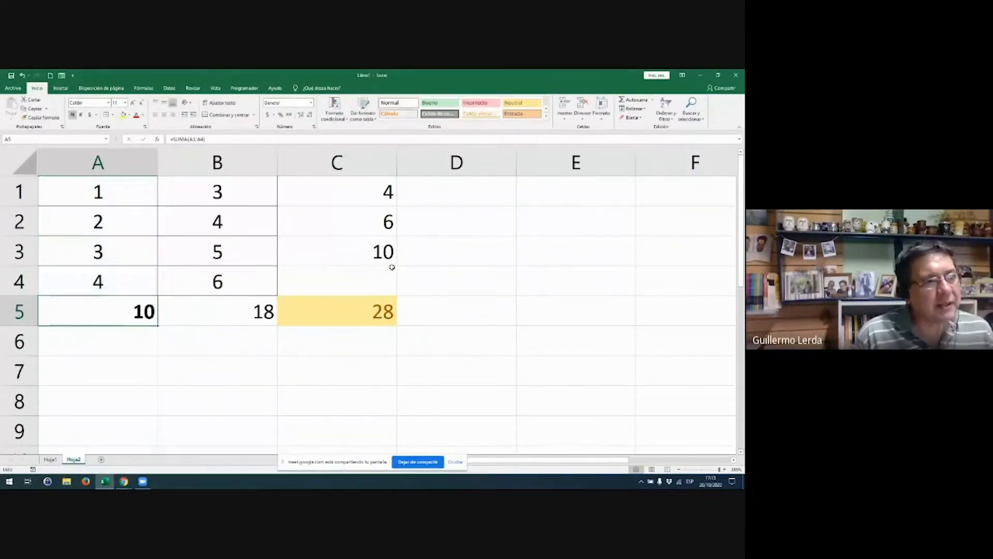
left_click(389, 257)
left_click(367, 311)
key("Delete")
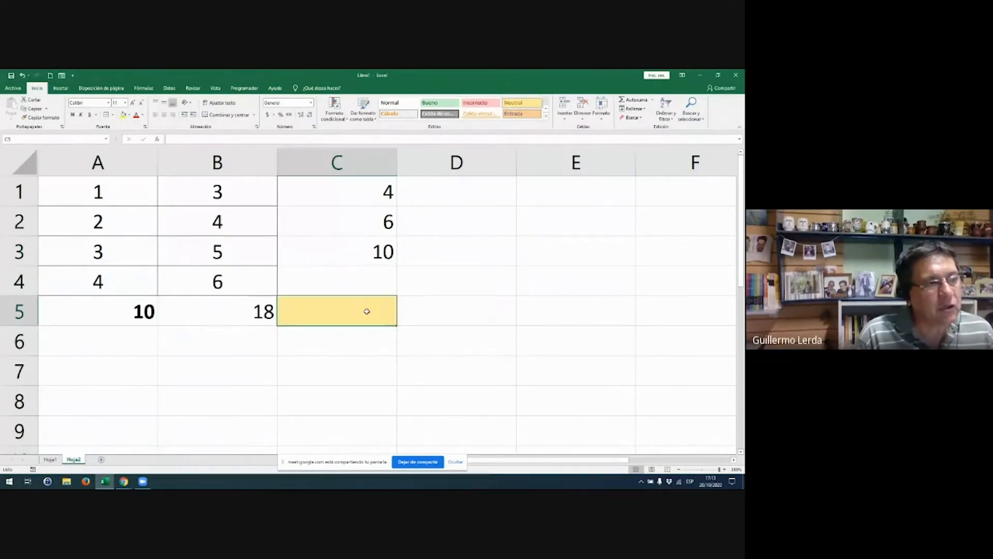
- Copy the vertical SUMA formula from C3 down to C4 and open the copy to inspect its range
key("Up")
key("Up")
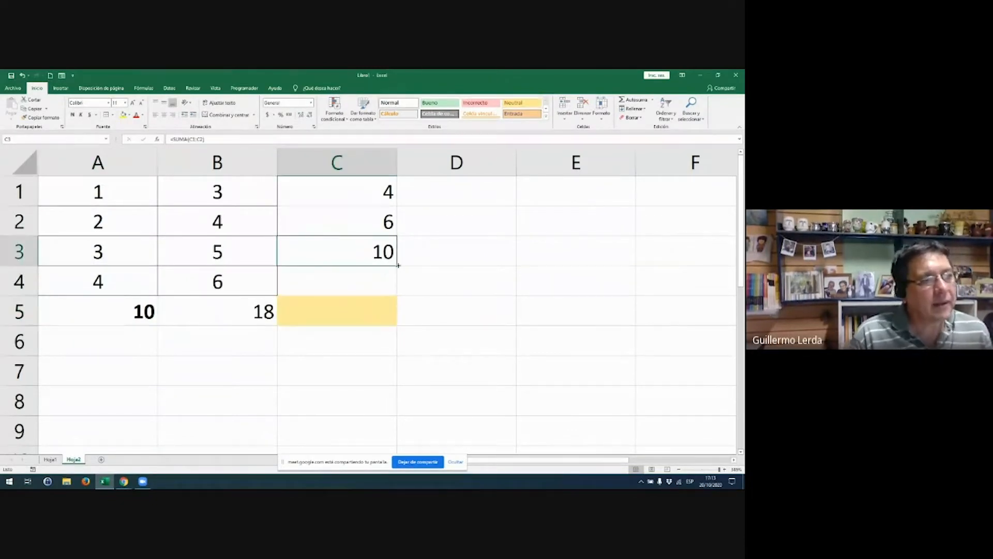
left_click_drag(396, 266, 362, 284)
double_click(364, 282)
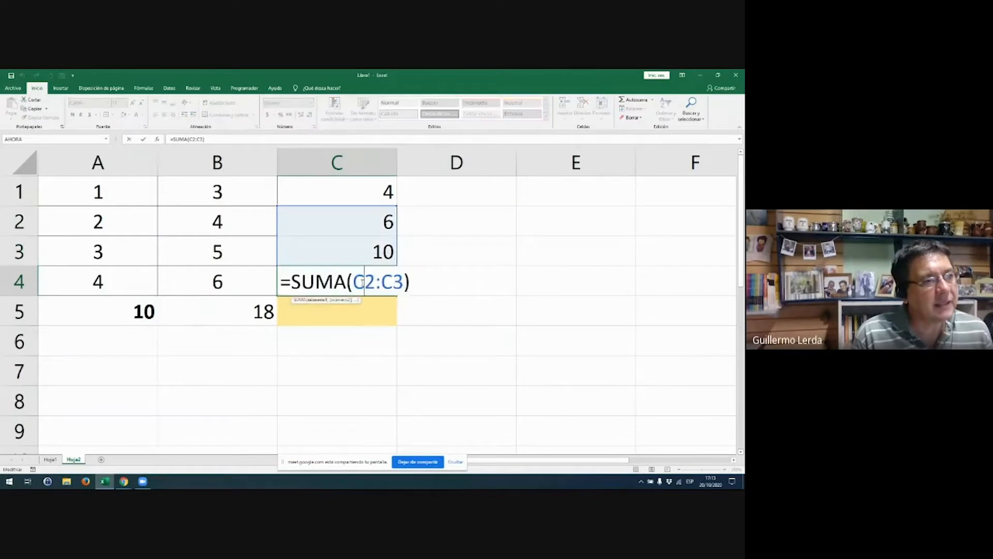
- Check the row formula =SUMA(A1:B1) in cell C1 and fill it down through C4
double_click(372, 203)
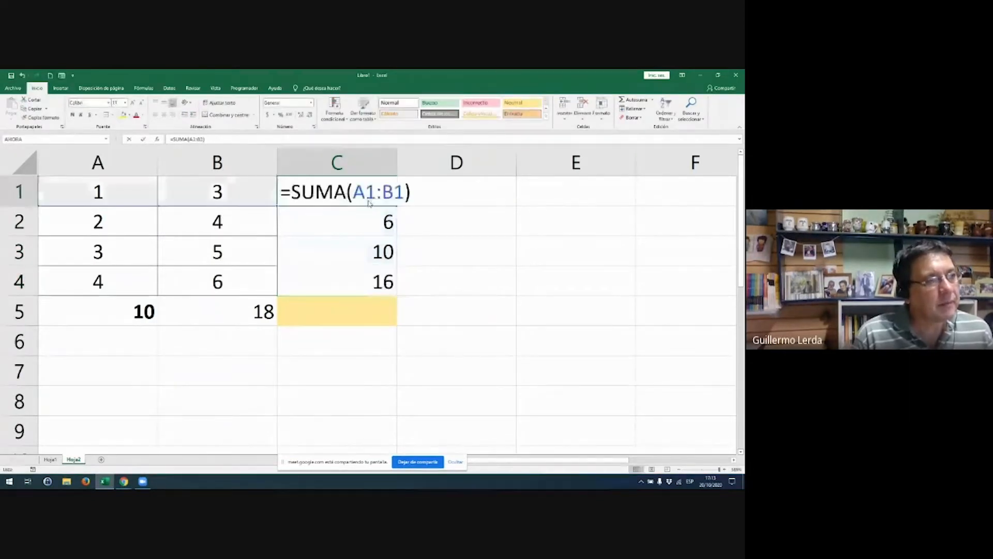
key("Escape")
left_click_drag(397, 206, 390, 285)
- Inspect the row SUMA formulas in cells C1 through C4 one by one
left_click(372, 195)
double_click(372, 195)
key("Escape")
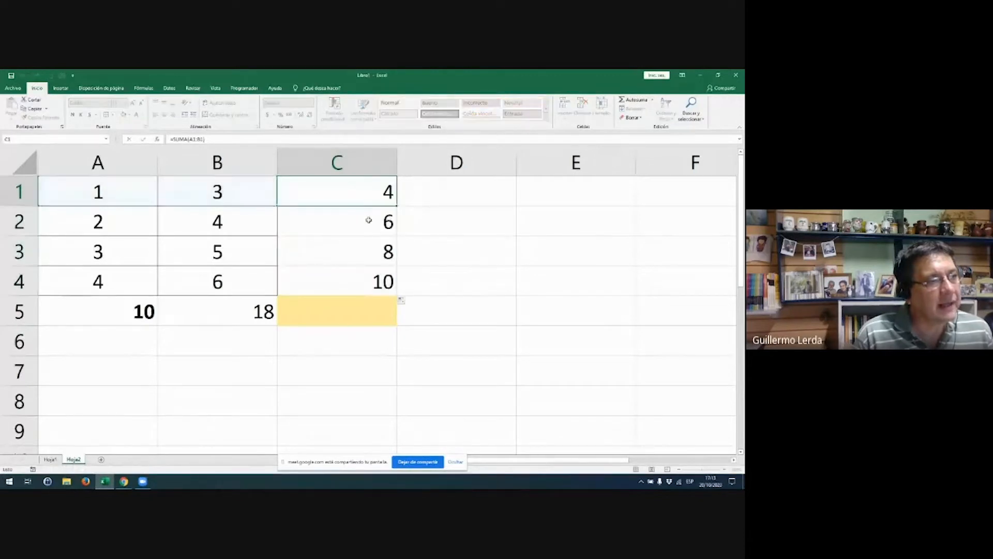
double_click(368, 222)
key("Escape")
double_click(368, 244)
key("Escape")
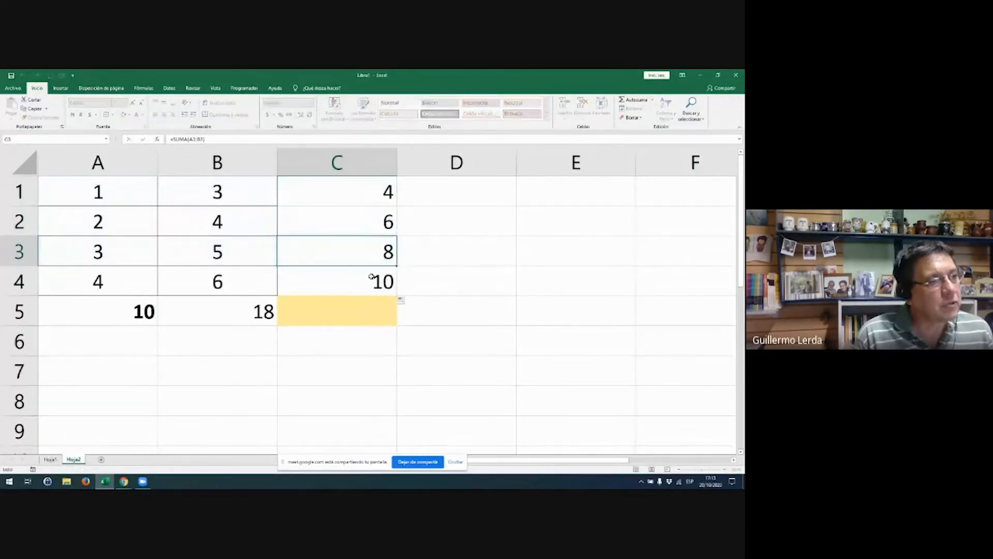
double_click(374, 282)
key("Escape")
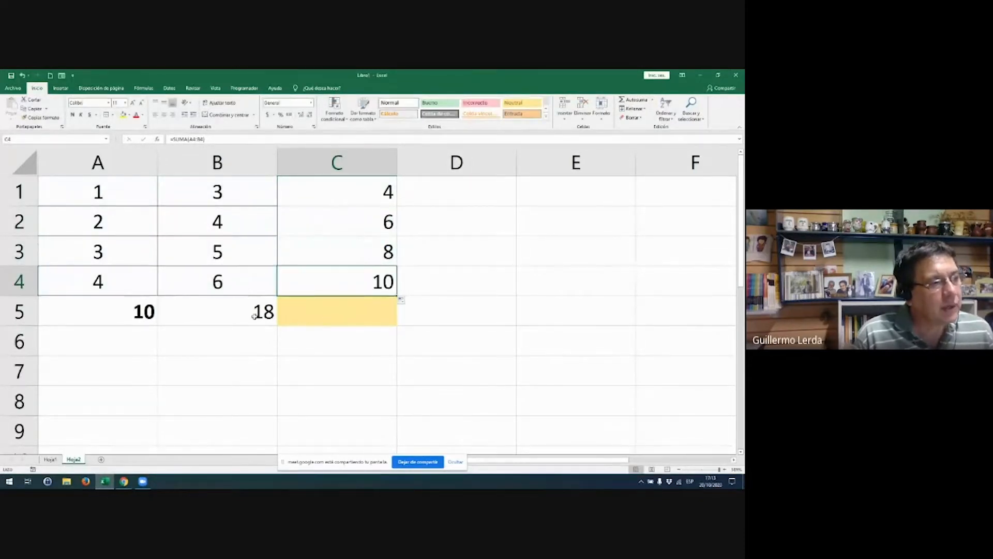
- Inspect the SUMA formulas in the column totals A5 and B5
double_click(132, 313)
key("Escape")
double_click(195, 320)
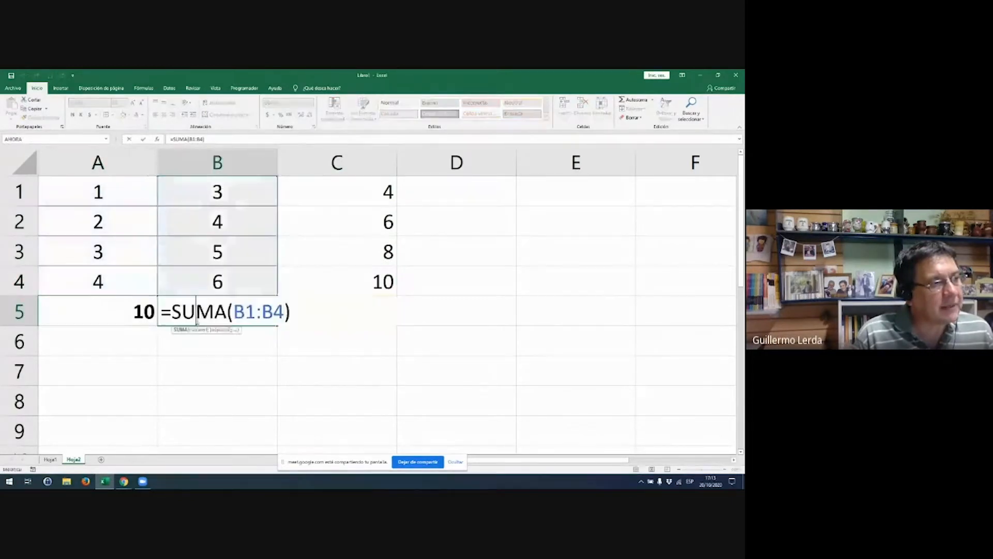
key("Escape")
- Sum C1:C4 in the highlighted cell C5 with AutoSum
left_click(330, 318)
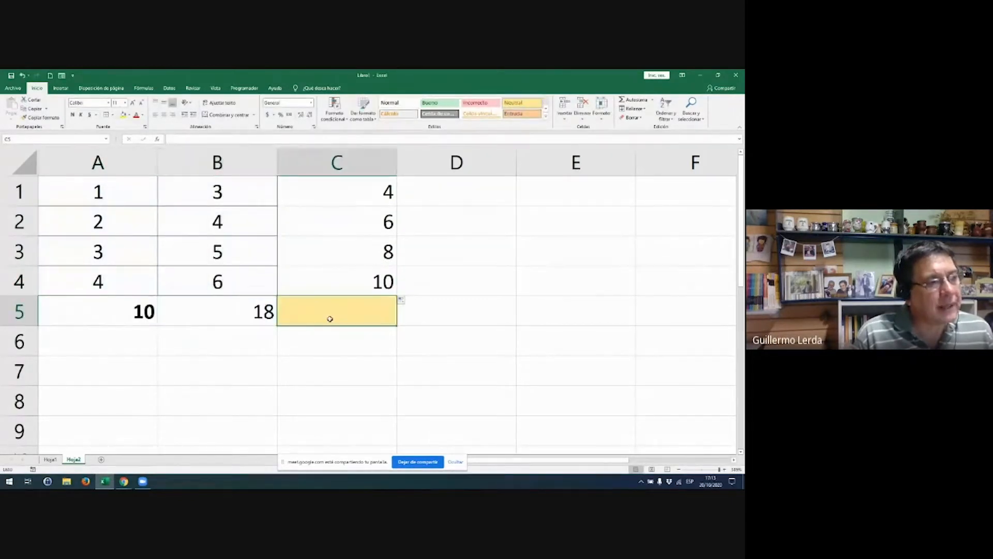
left_click_drag(334, 188, 334, 282)
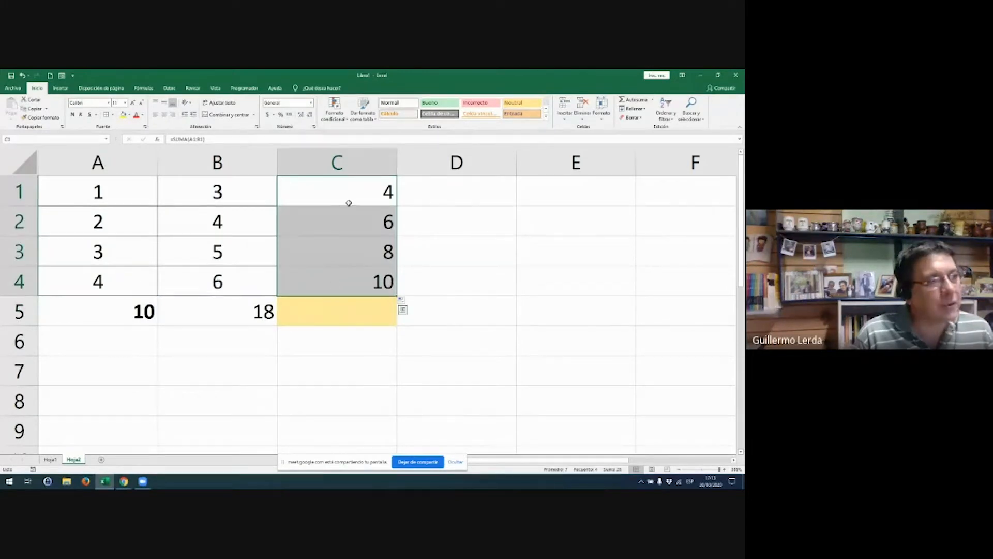
left_click_drag(272, 308, 129, 311)
left_click(317, 308)
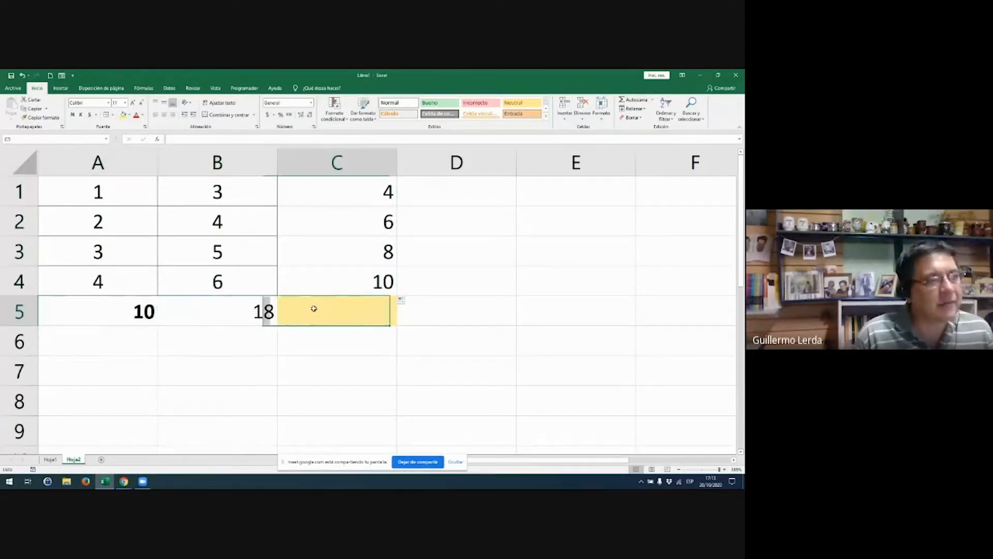
left_click(632, 100)
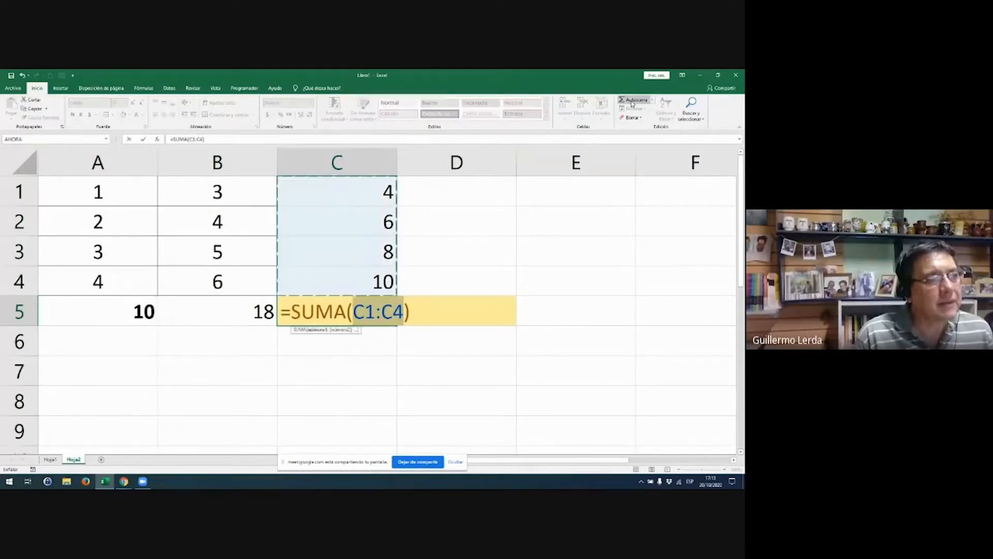
key("Return")
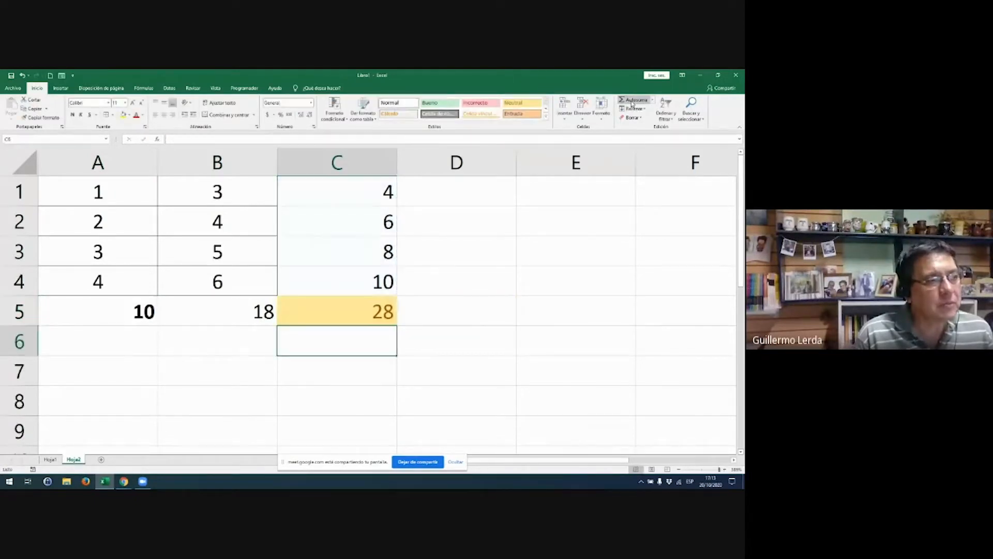
- Clear cells C4 and C5, and try AutoSum in C5 again to see which range it proposes
left_click(352, 284)
key("Delete")
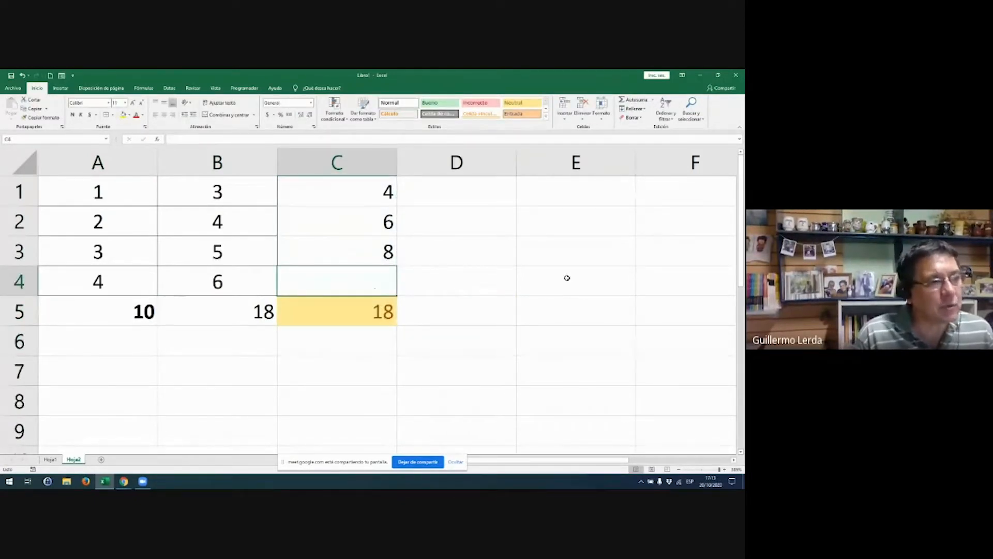
double_click(355, 309)
key("Escape")
key("Delete")
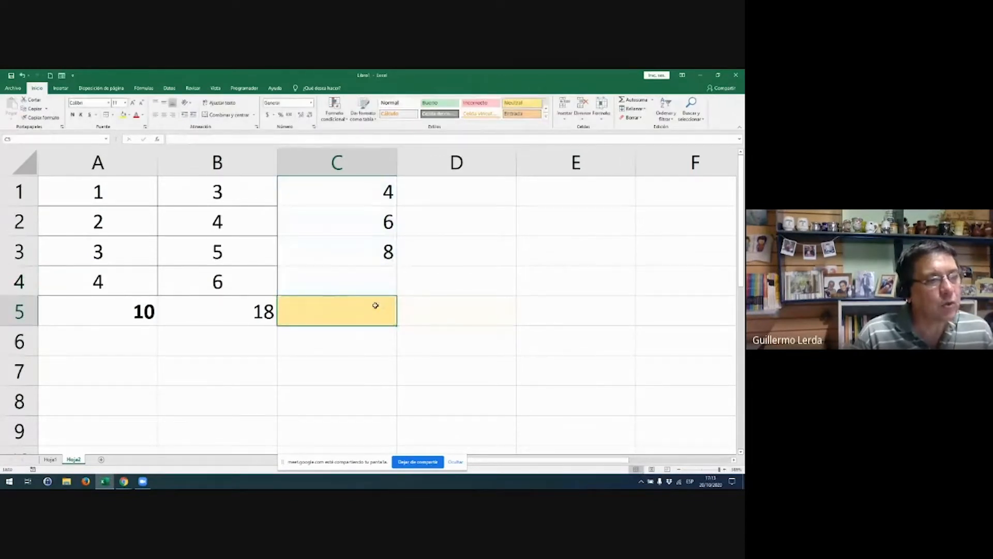
left_click(633, 100)
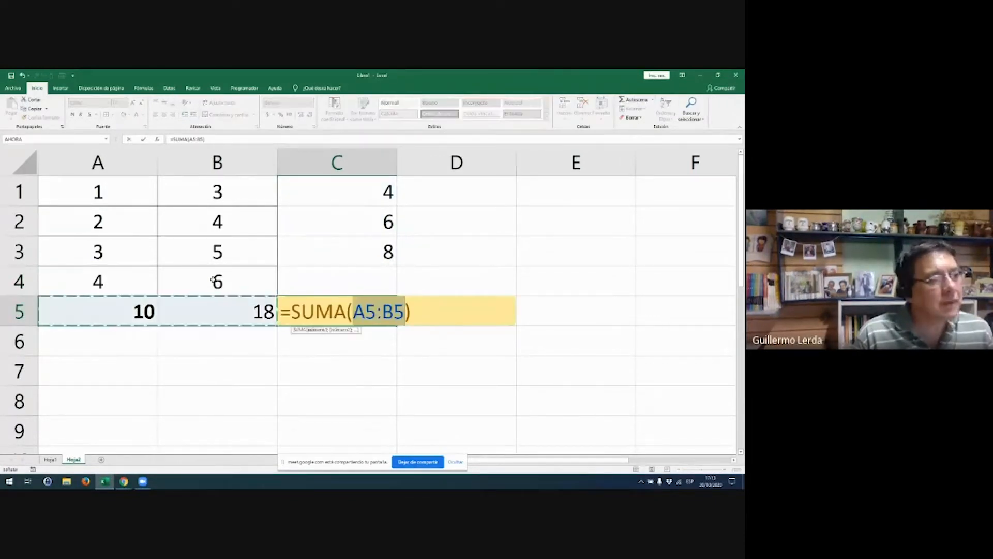
key("Escape")
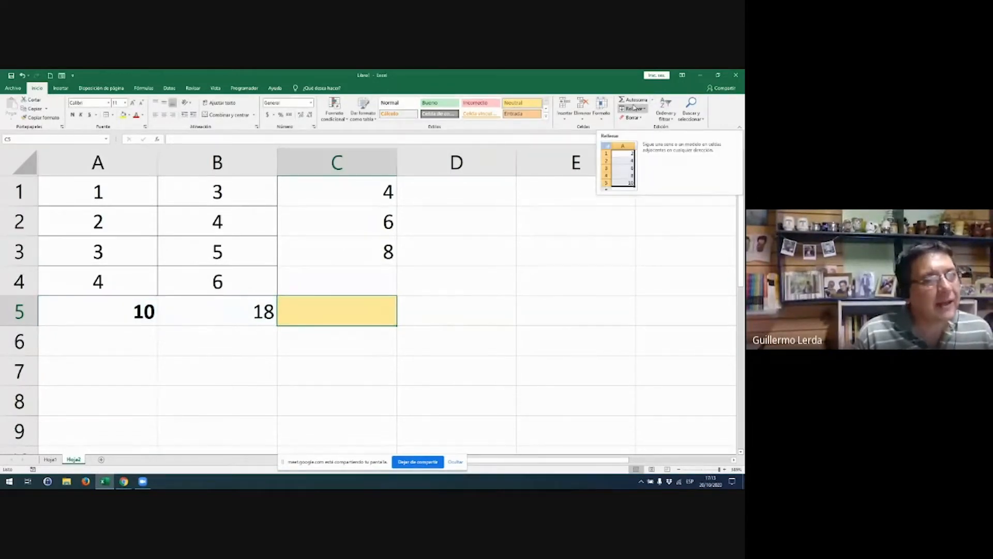
- Fill the row total formula in C3 down into C4
left_click(368, 275)
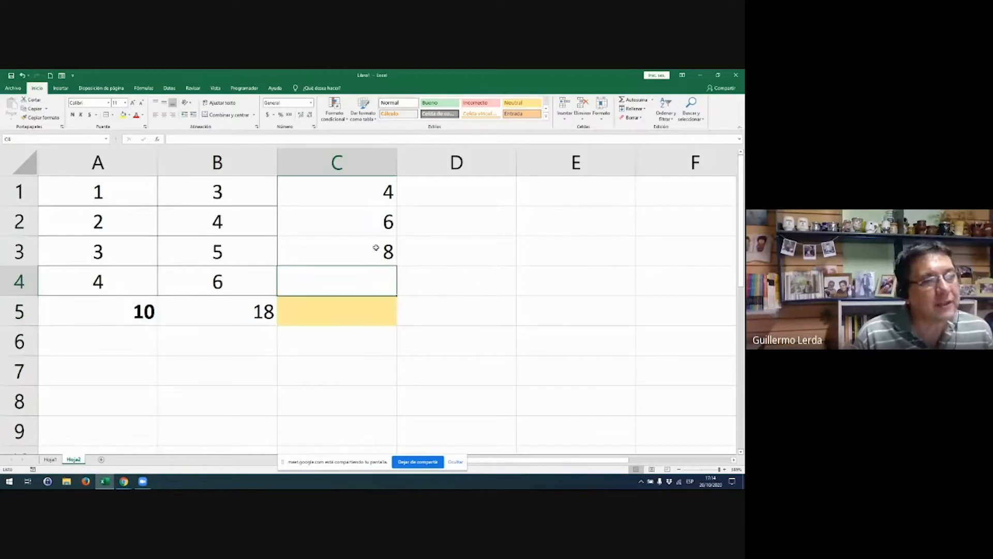
left_click(391, 256)
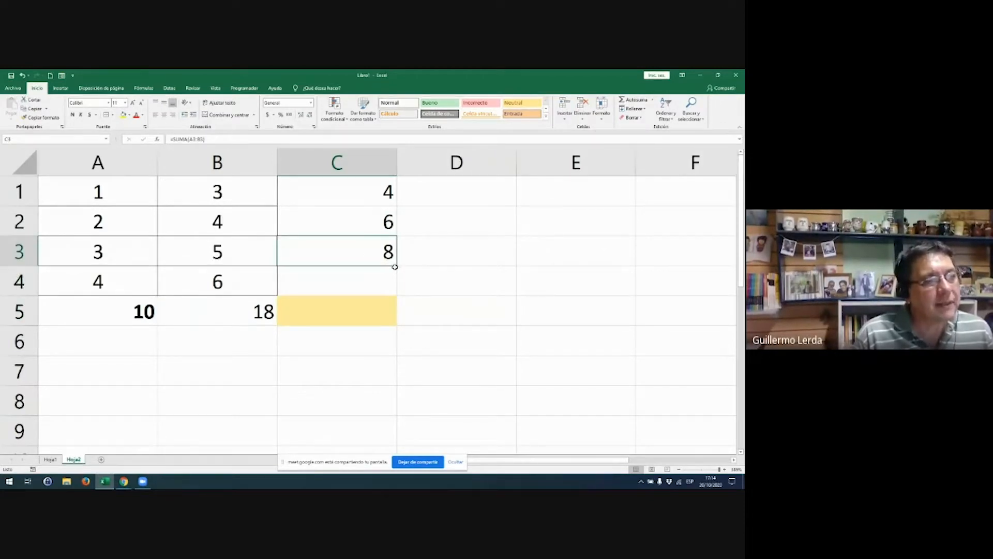
left_click(398, 263)
left_click(386, 261)
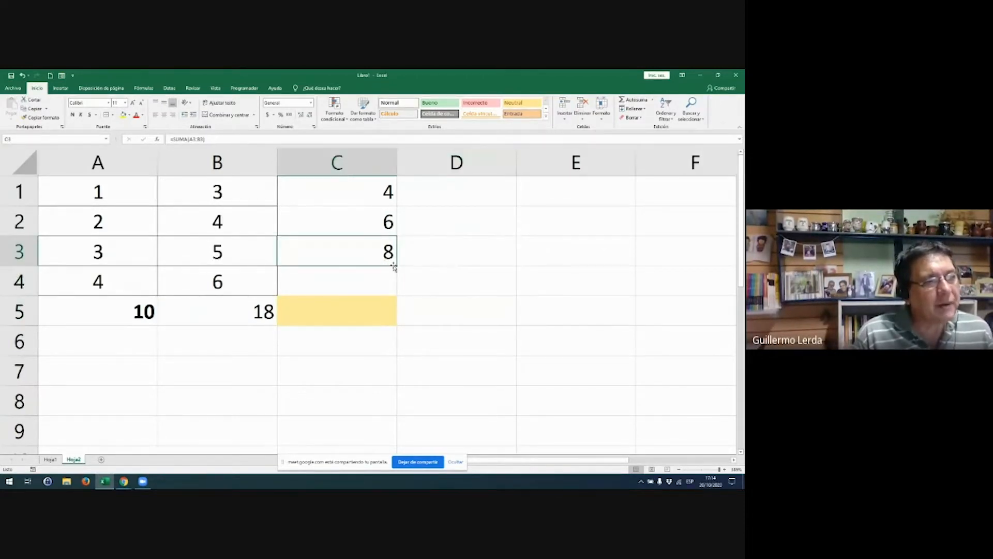
left_click_drag(395, 267, 385, 292)
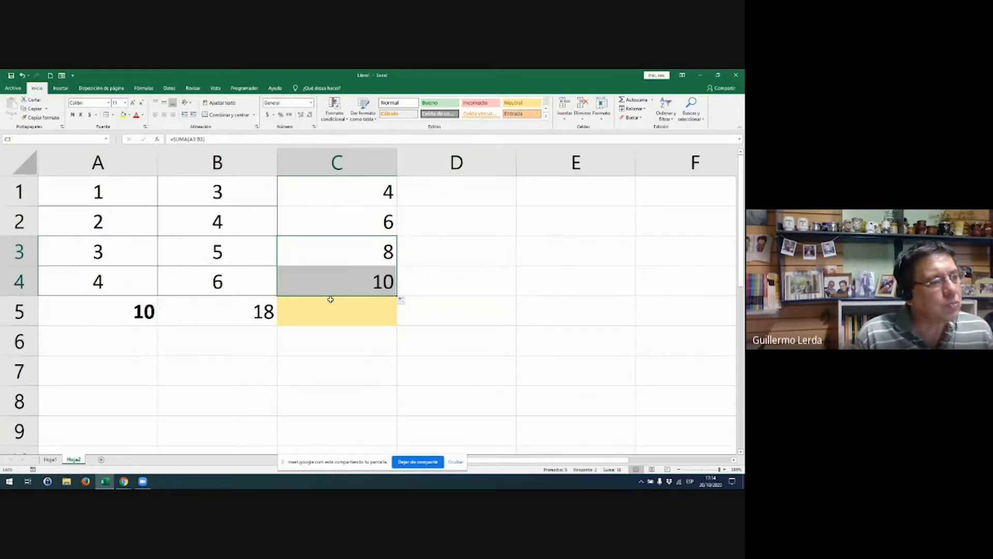
scroll(334, 308, "down", 4)
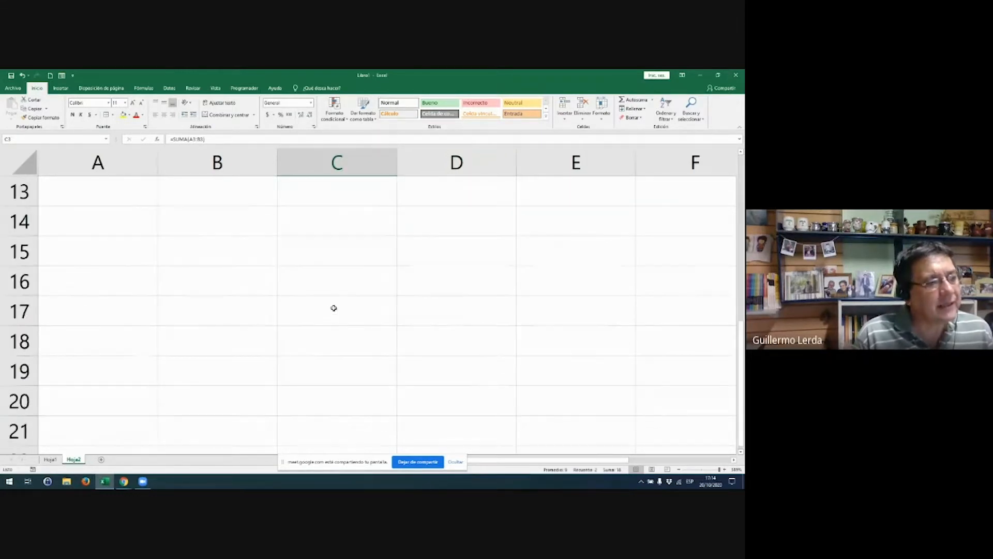
scroll(257, 239, "down", 1)
scroll(257, 241, "up", 5)
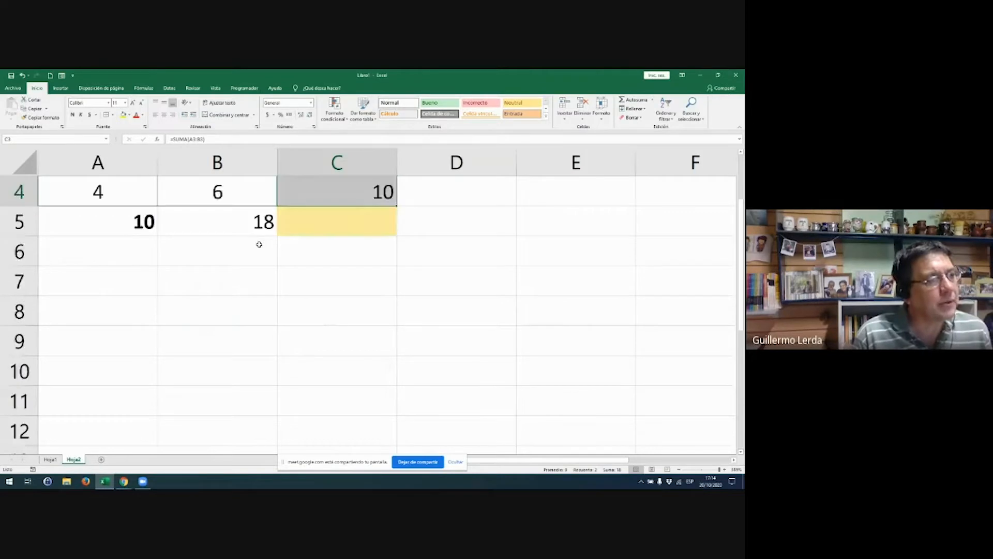
left_click(155, 200)
left_click_drag(154, 200, 193, 250)
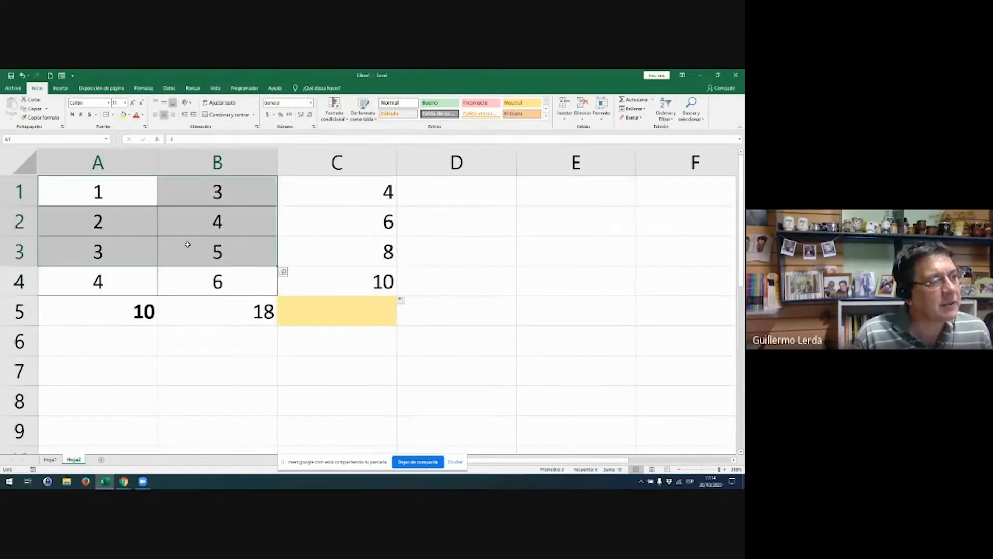
right_click(189, 246)
scroll(326, 359, "down", 7)
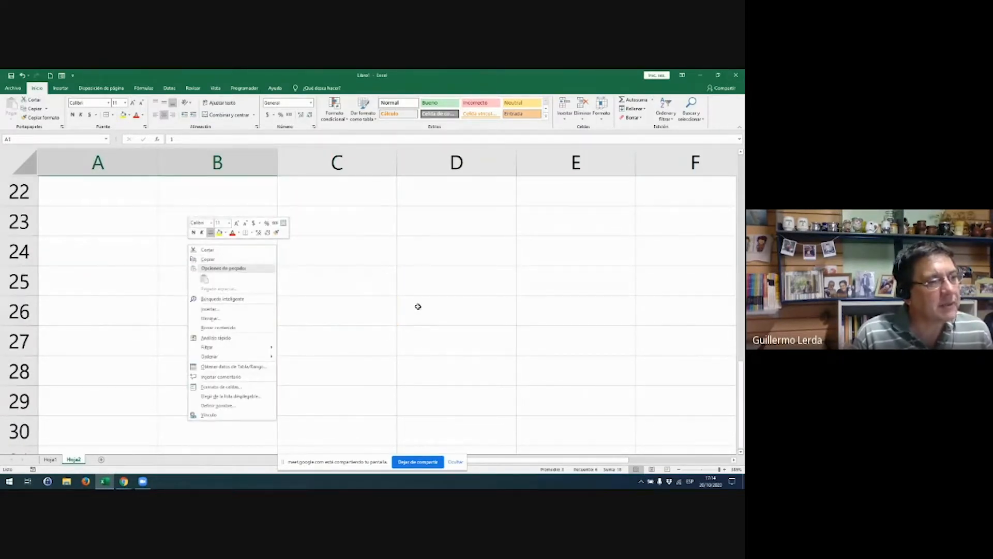
left_click(441, 243)
right_click(443, 247)
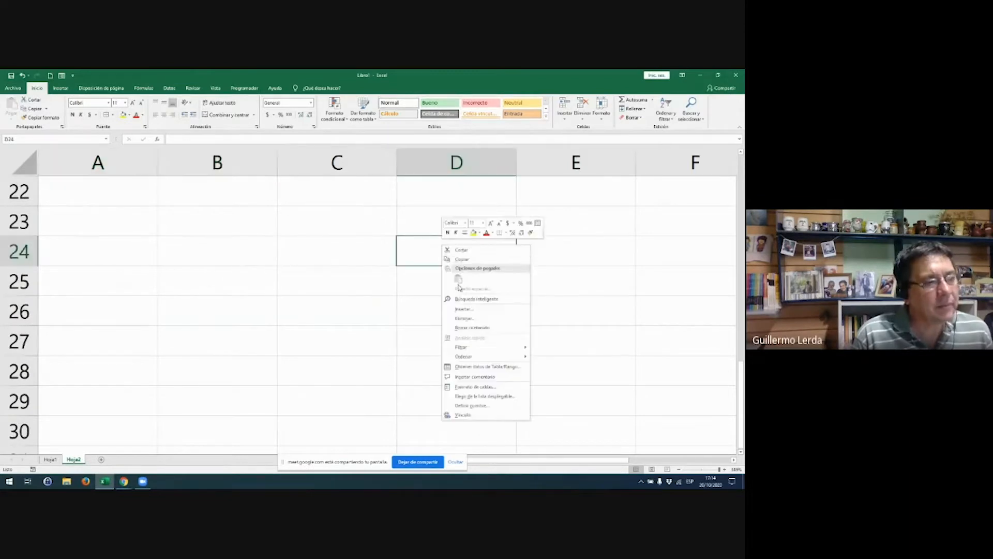
left_click(412, 246)
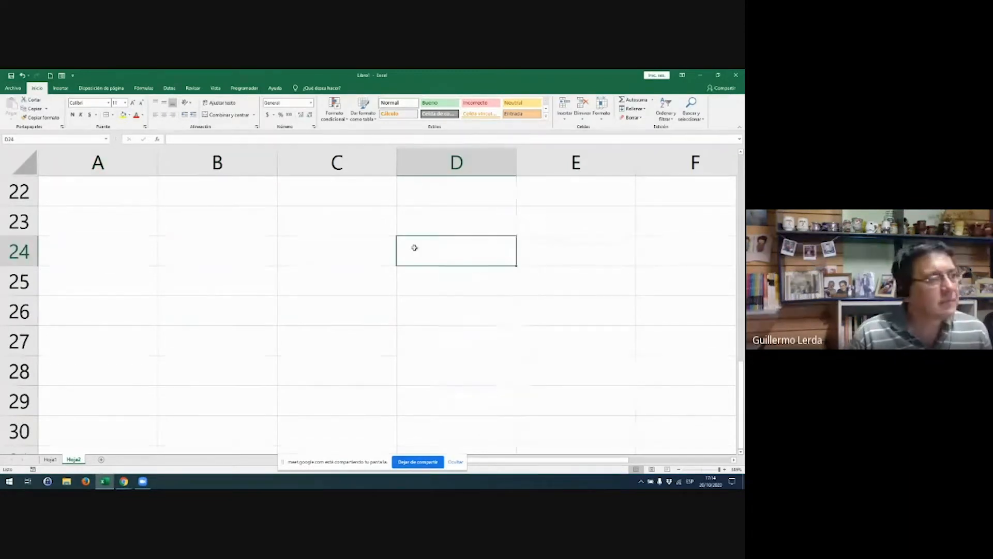
scroll(302, 256, "up", 7)
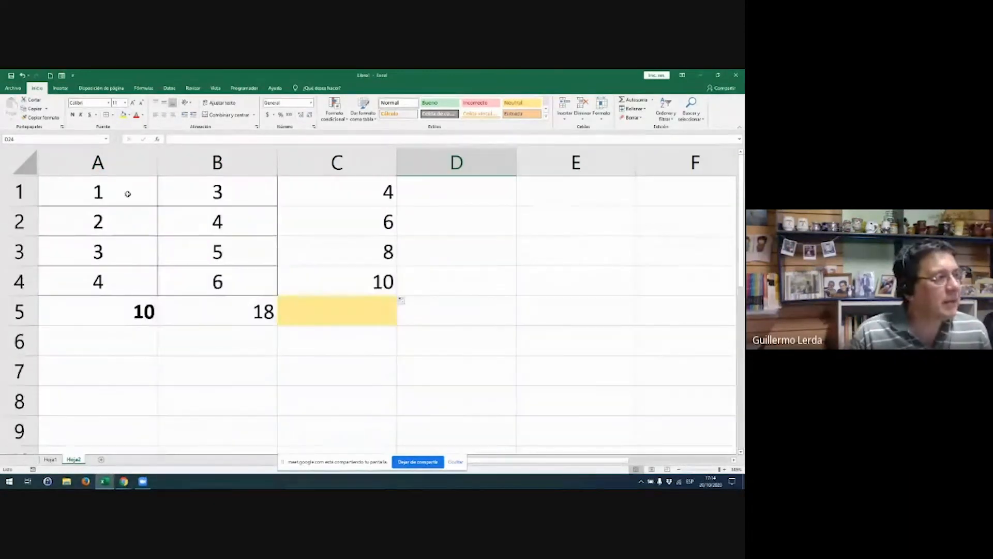
- Copy the values in A1:B3 and paste them in the empty area below, starting at cell D20
left_click_drag(129, 193, 224, 257)
key("ctrl+c")
scroll(468, 313, "down", 5)
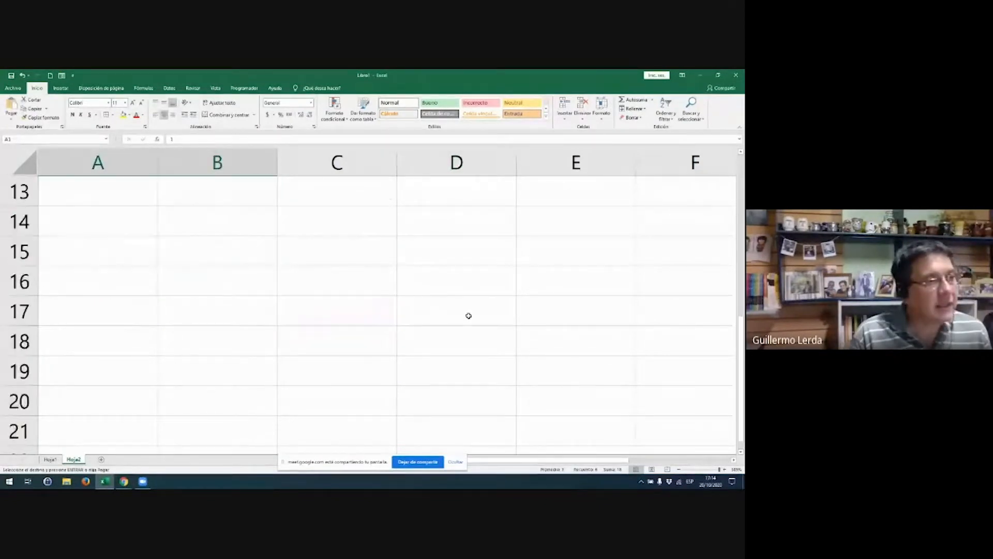
left_click(469, 313)
key("ctrl+v")
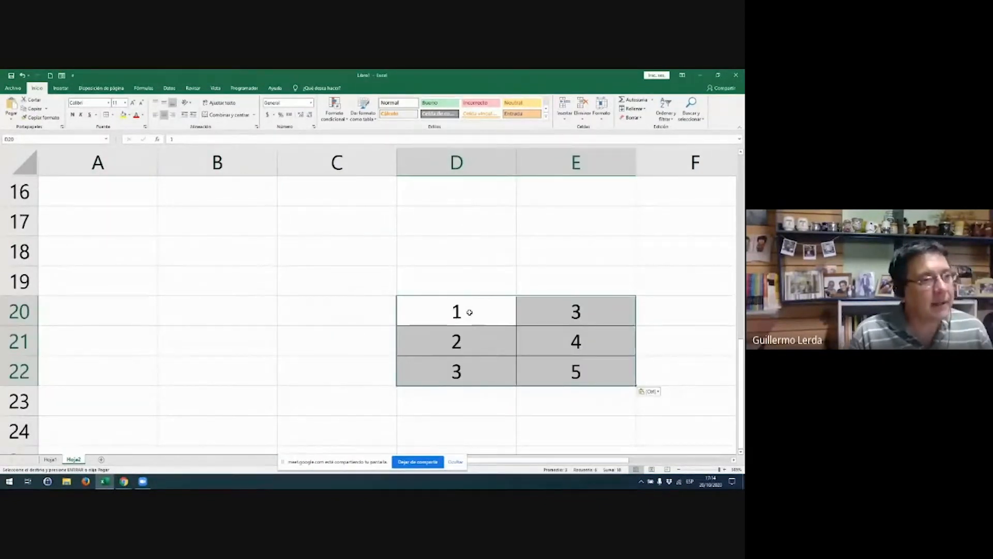
scroll(469, 313, "down", 2)
scroll(469, 312, "up", 3)
scroll(486, 342, "down", 2)
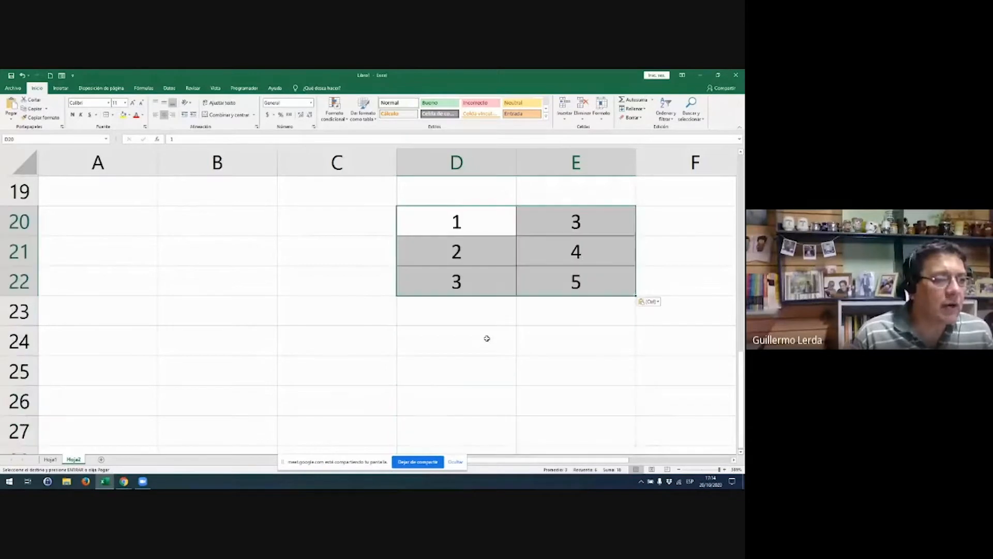
- Sum D20:D22 in cell D23 with AutoSum and clear that sum again
left_click(472, 322)
left_click(637, 101)
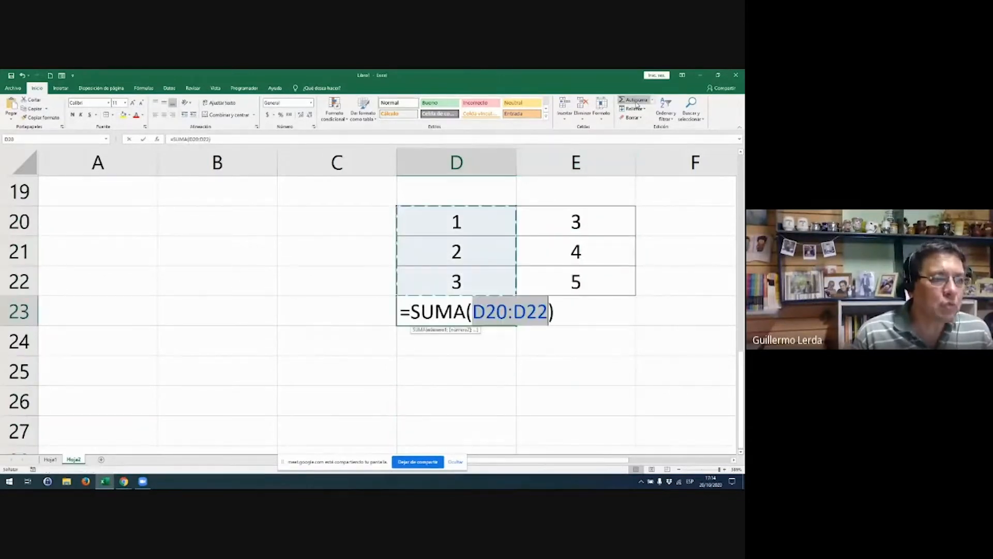
key("Return")
key("Up")
key("Delete")
- Highlight cell C20, just before the first row of the copied values, with the Neutral cell style
key("Left")
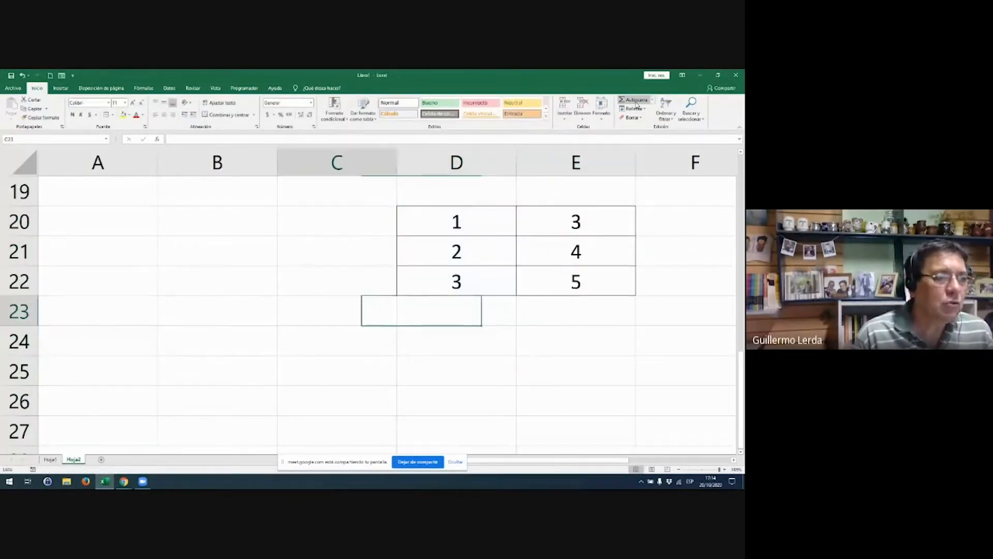
key("Up")
key("Up")
key("Up")
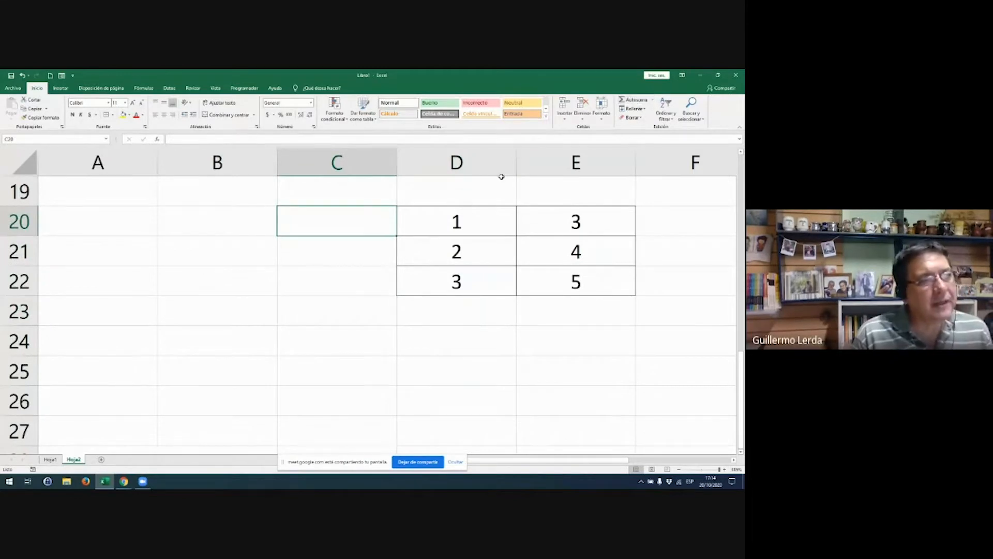
left_click_drag(419, 219, 561, 219)
left_click(319, 227)
left_click(521, 103)
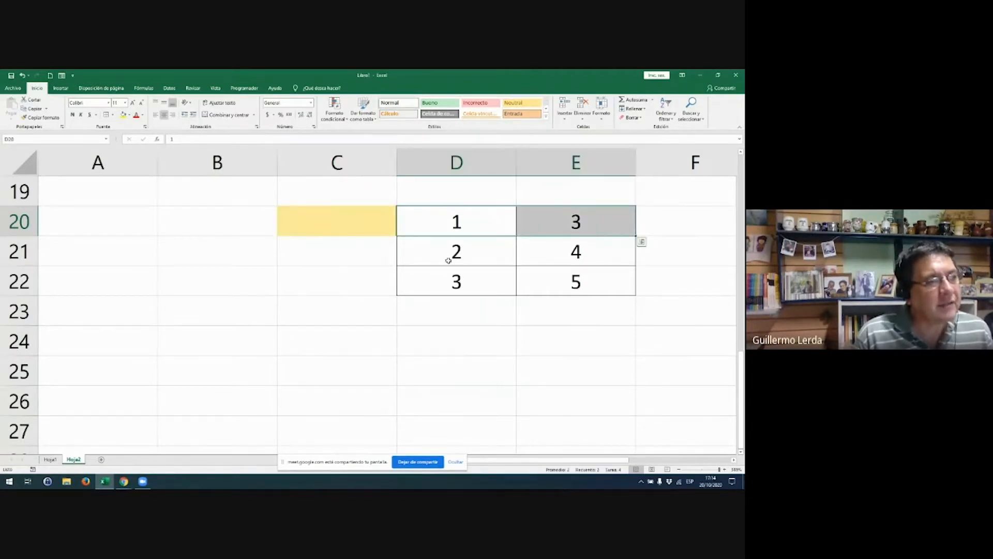
- Try AutoSum in the highlighted cell C20 and examine the cells before, above and after it
left_click(340, 231)
left_click(627, 101)
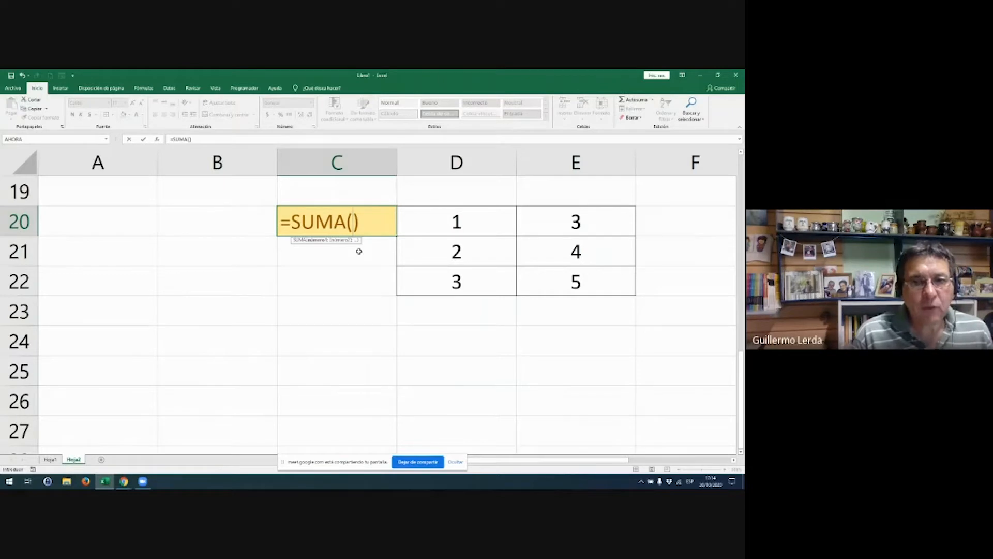
key("Escape")
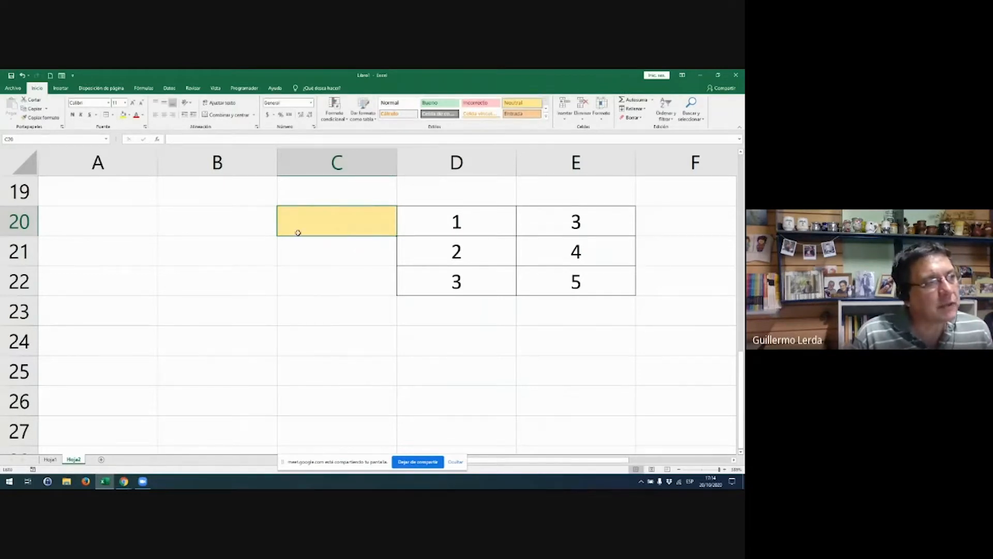
left_click_drag(259, 230, 151, 225)
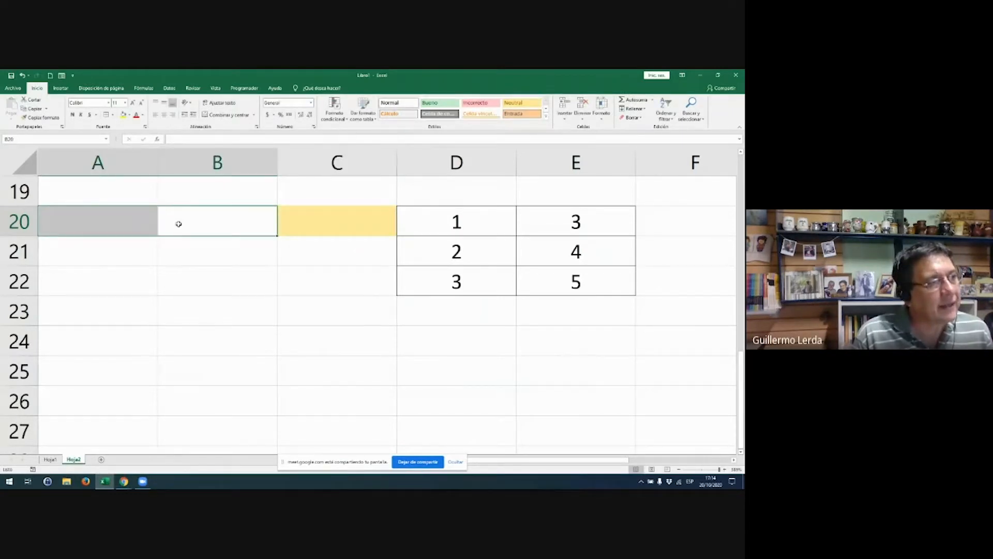
left_click_drag(290, 195, 328, 209)
left_click_drag(340, 315, 339, 315)
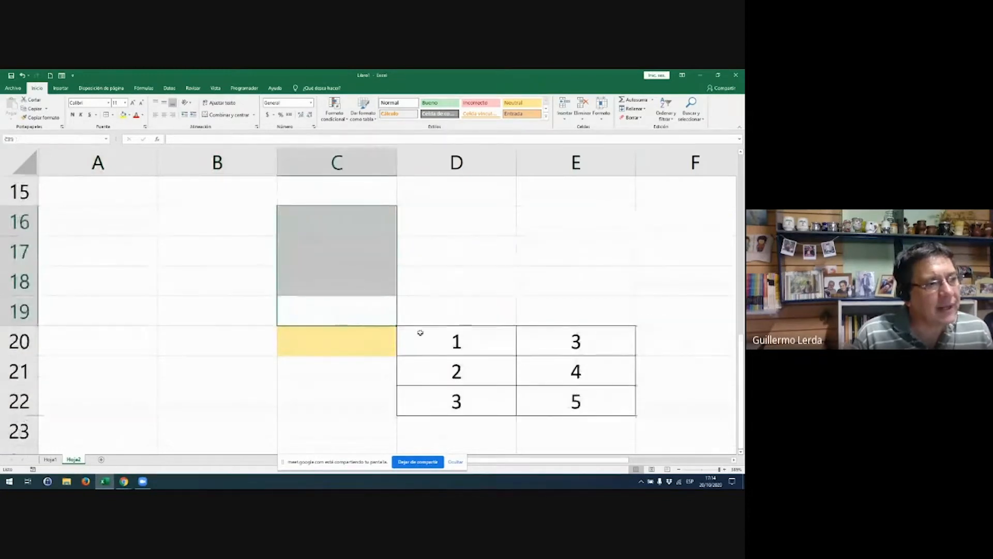
left_click_drag(419, 339, 574, 339)
- Copy the values in D21:D22 into C21:C22, directly below the highlighted cell
left_click_drag(414, 375, 448, 401)
key("ctrl+c")
left_click(350, 375)
key("ctrl+v")
- Sum C21:C22 in the highlighted cell C20 with AutoSum, selecting the range manually
left_click(329, 349)
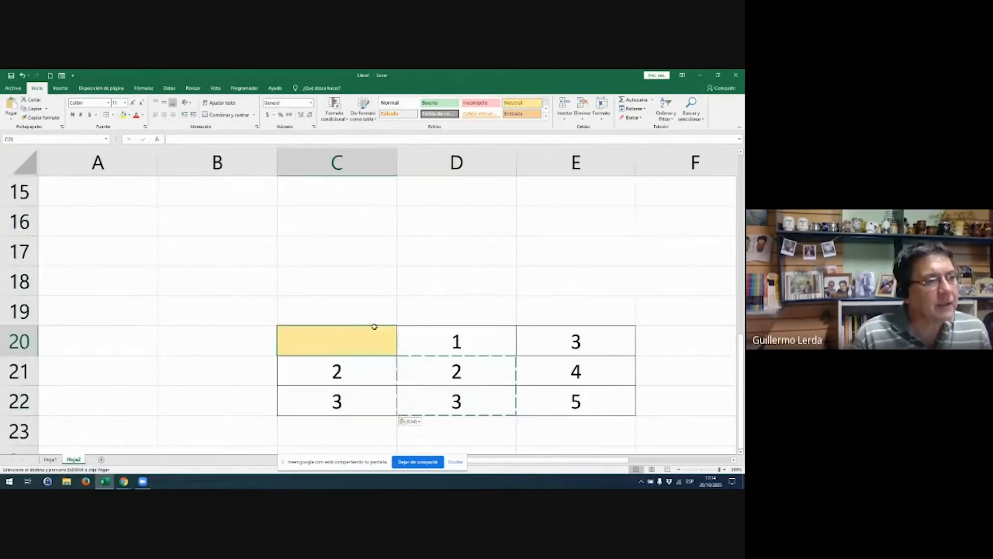
left_click(632, 99)
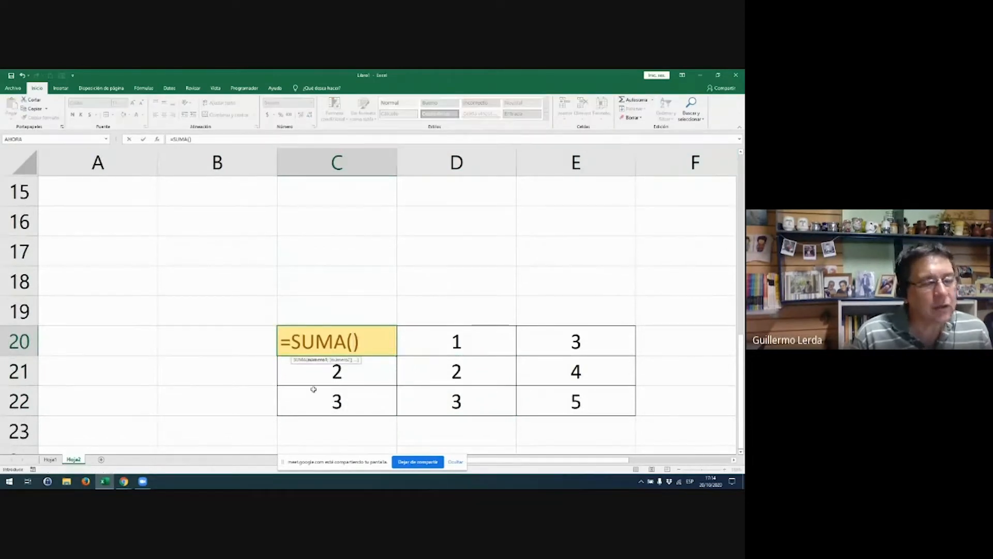
left_click_drag(312, 373, 311, 406)
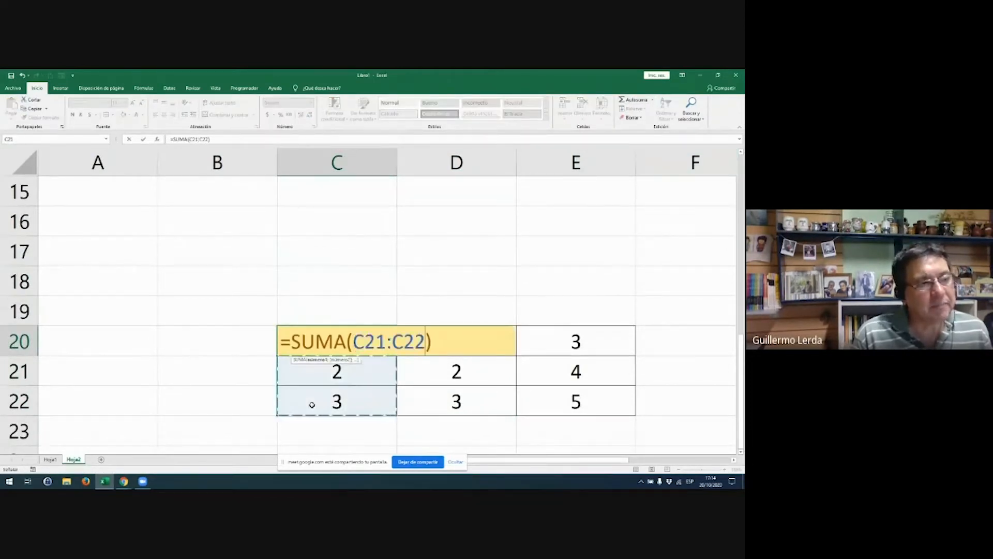
key("Return")
- Clear the values in C21:C22 below the sum and return to cell C20
left_click_drag(336, 372, 349, 413)
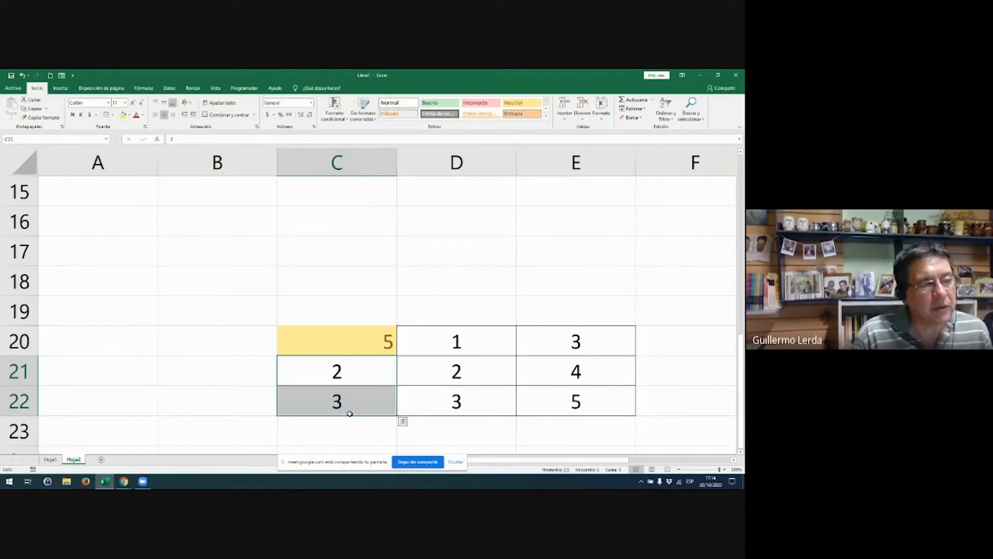
key("Delete")
key("Up")
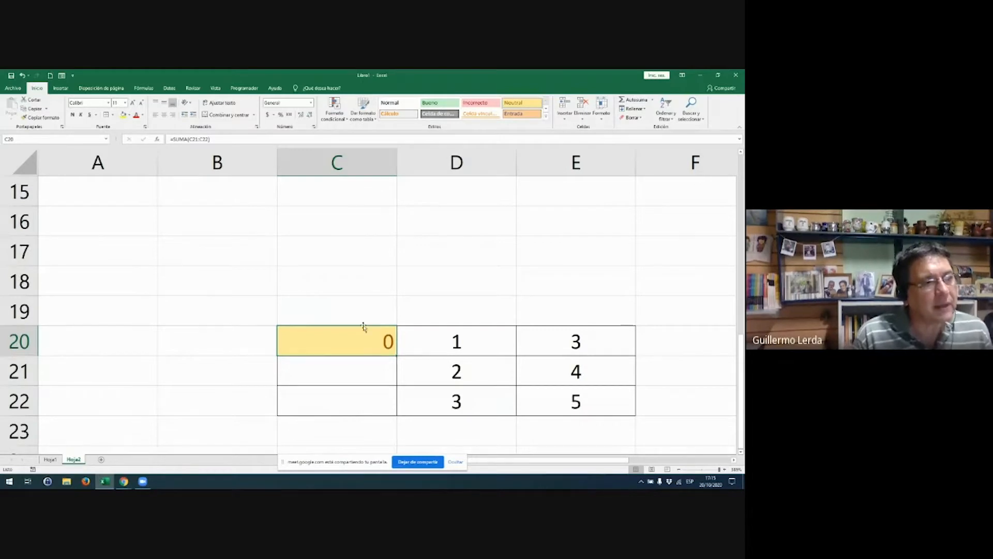
- Add a new blank worksheet after Hoja2 and select its cell A1
scroll(362, 326, "up", 3)
scroll(364, 326, "down", 1)
scroll(364, 326, "down", 3)
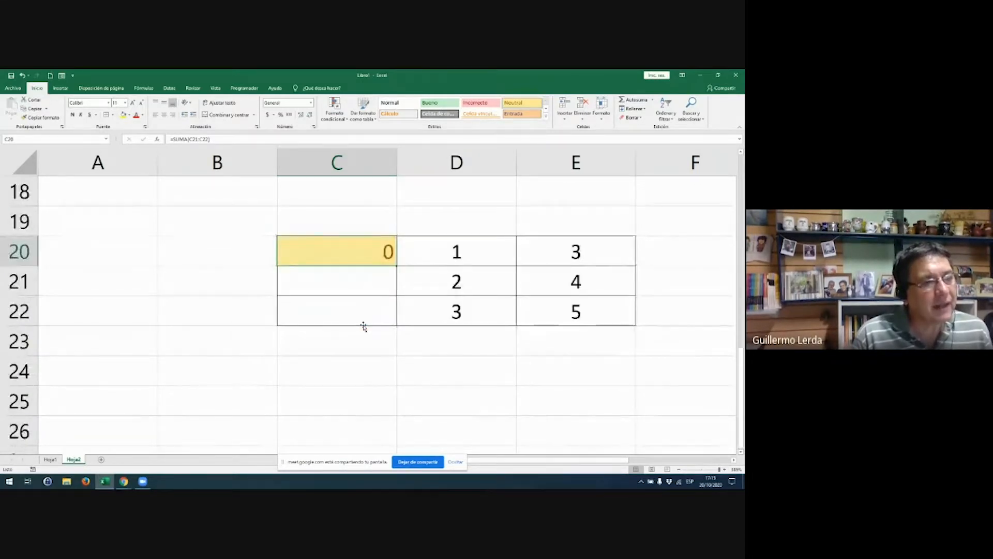
scroll(364, 325, "down", 2)
left_click(258, 368)
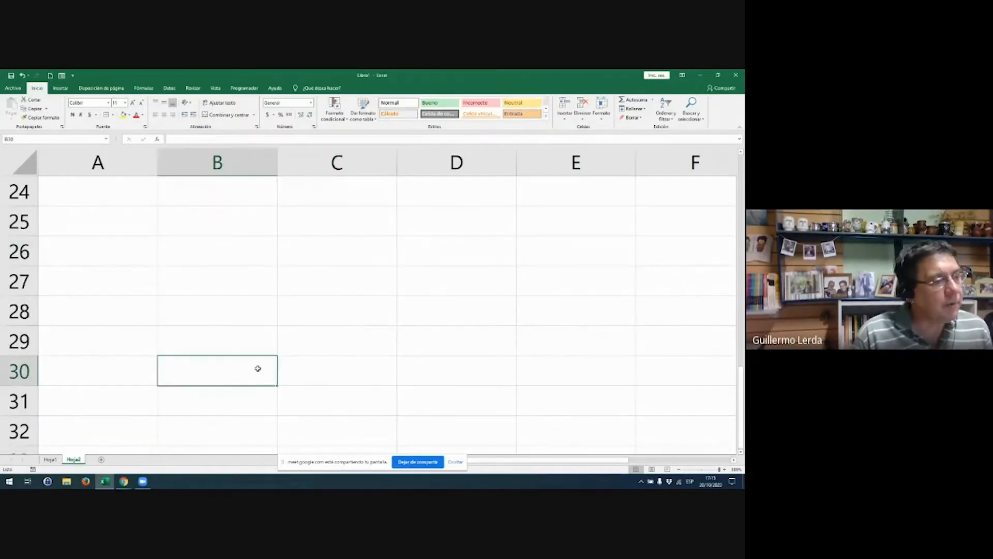
left_click(101, 461)
right_click(105, 442)
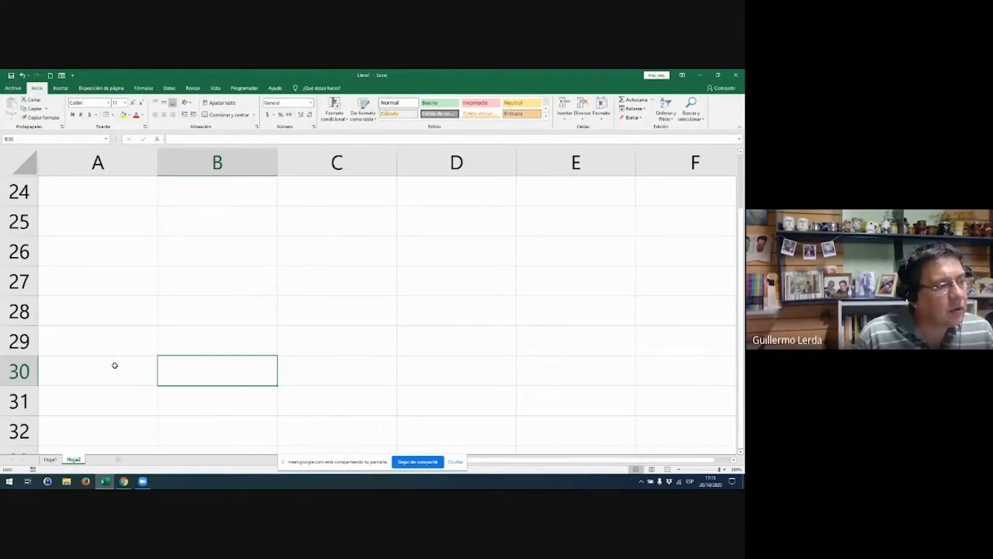
left_click(89, 335)
scroll(60, 343, "up", 10, "ctrl")
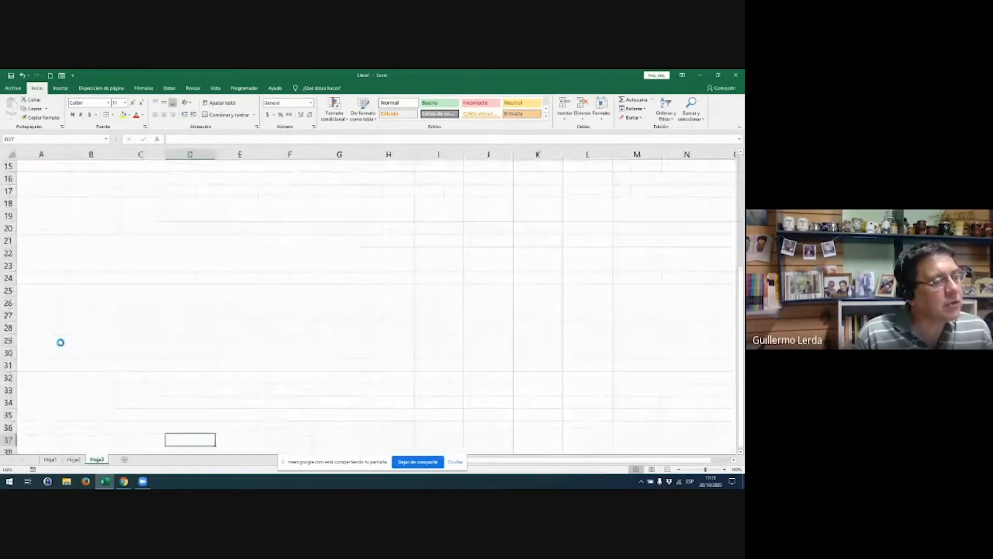
scroll(60, 342, "up", 7)
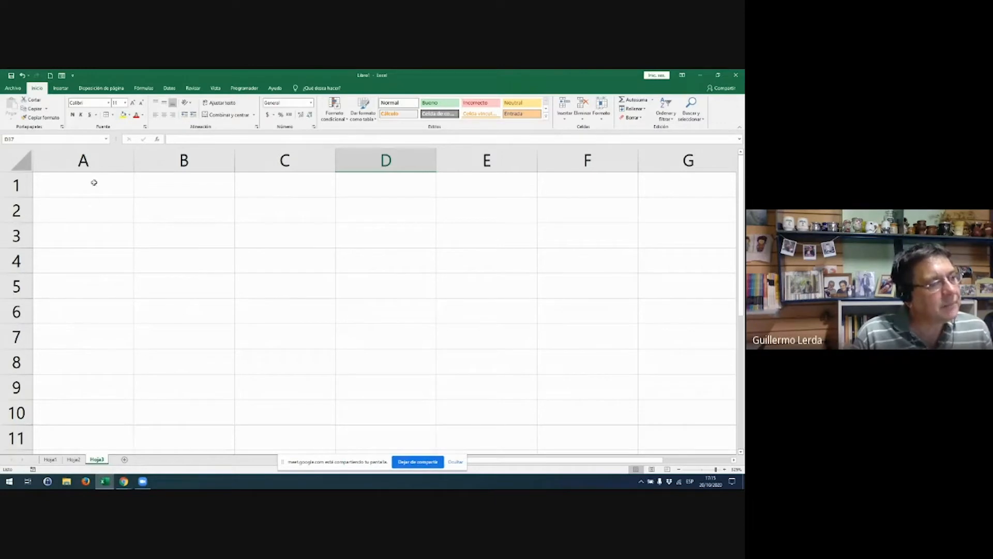
left_click(122, 188)
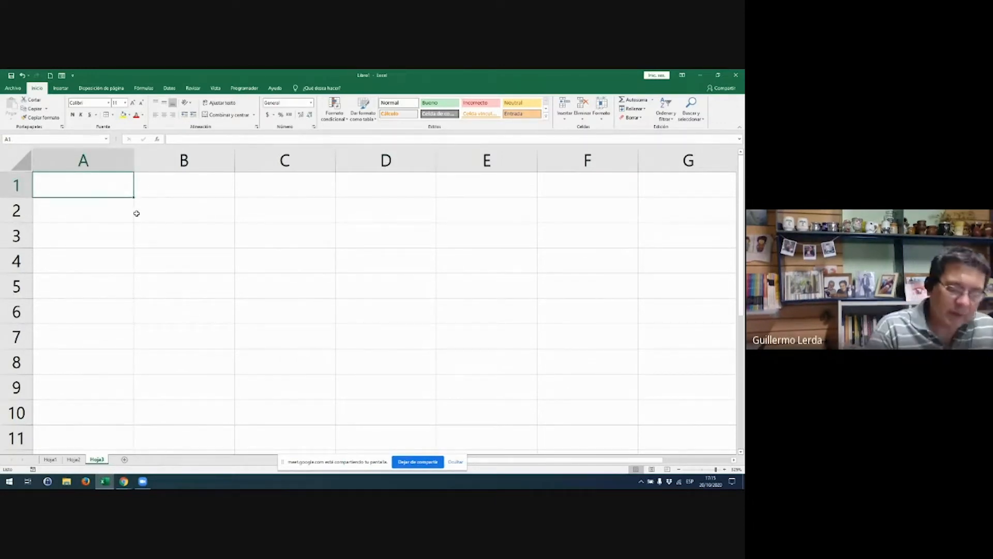
type("P")
key("BackSpace")
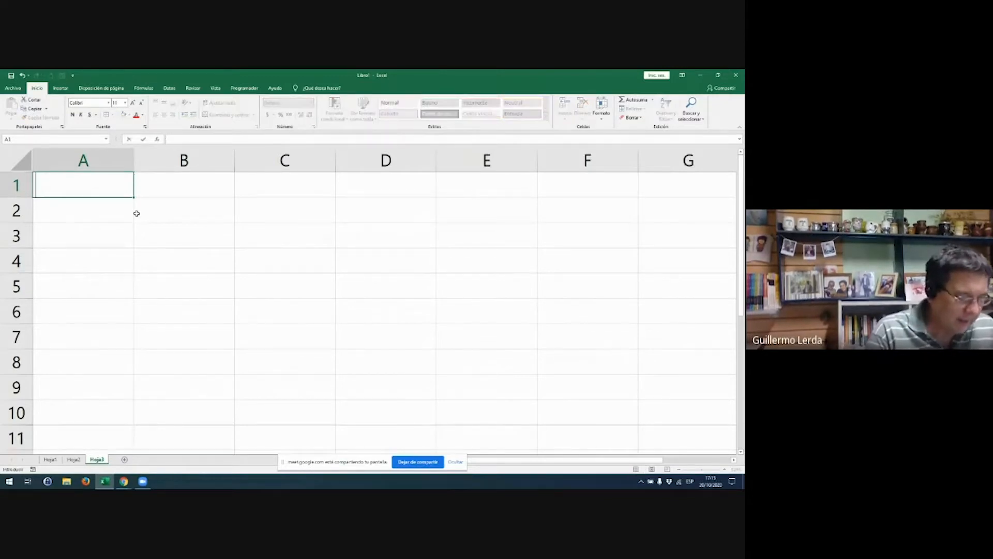
type("ZON")
key("BackSpace")
key("BackSpace")
key("BackSpace")
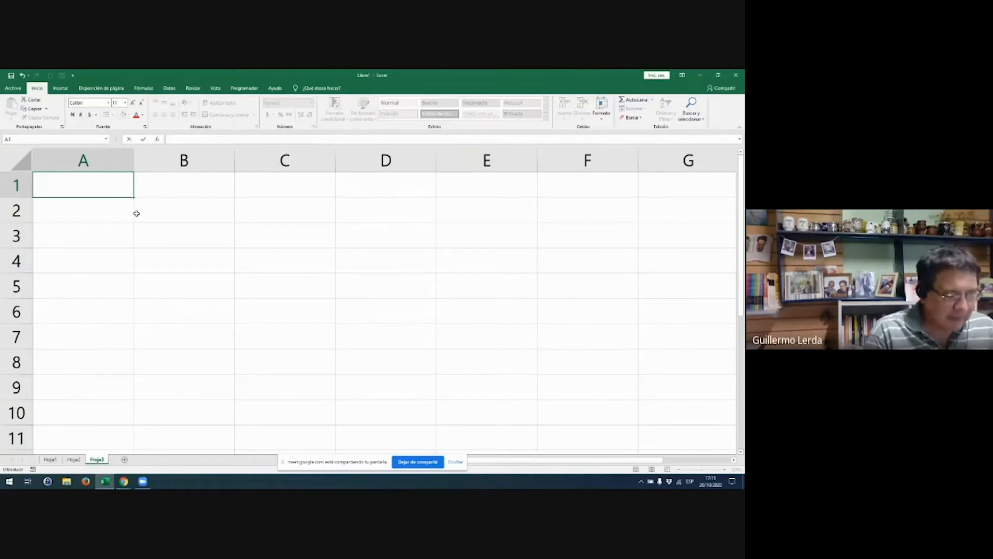
- Enter the column headers ZONAS in A1 and VENTAS in B1
type("ZONAS")
key("Return")
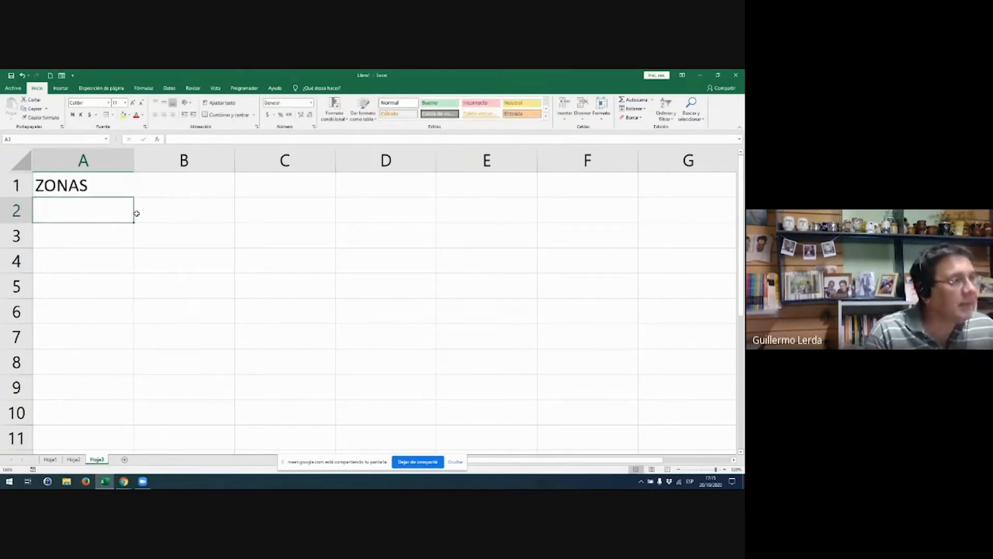
key("Up")
key("Right")
type("VENTAS")
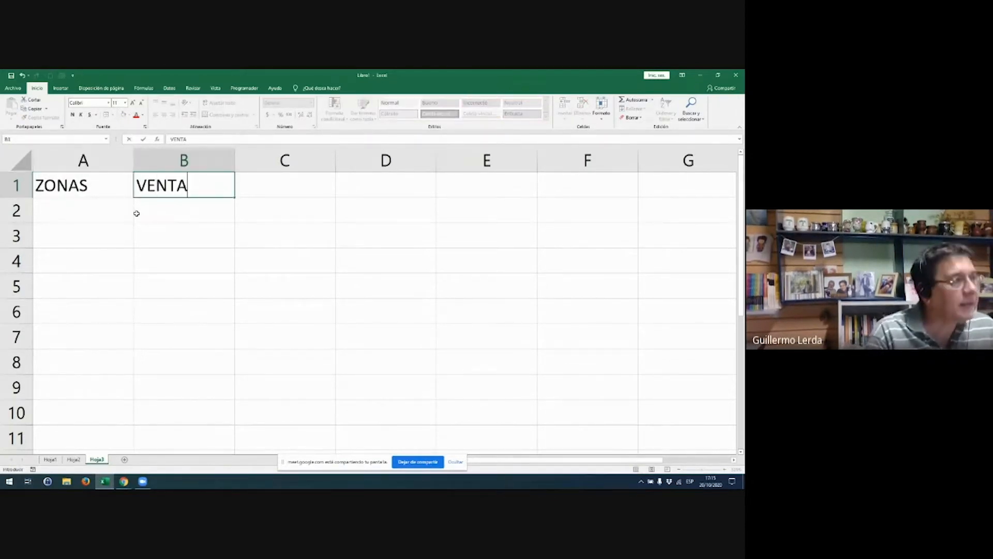
key("Return")
- List FORMOSA, SALTA, TUCUMAN and SALDO in cells A2 to A5 under the ZONAS header
key("Left")
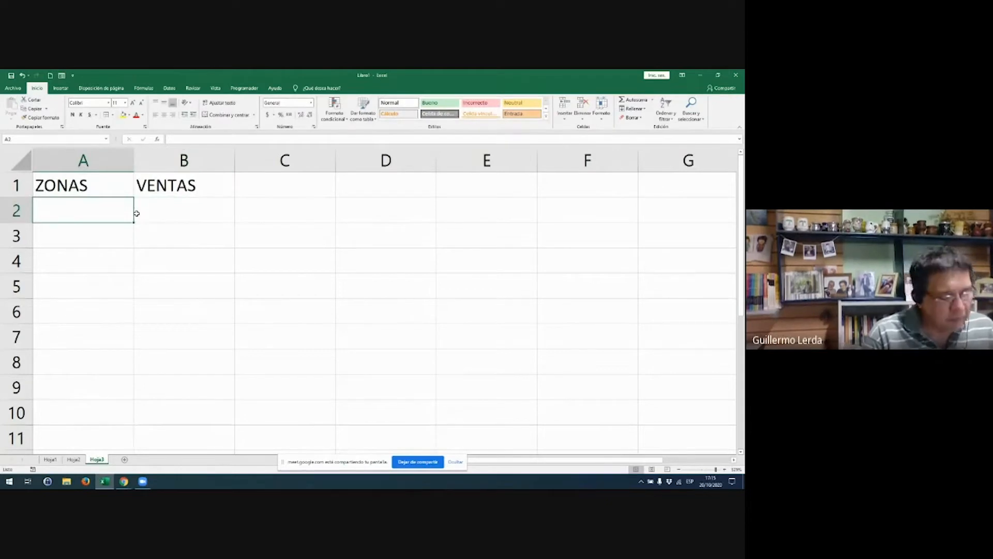
type("FORMOSA")
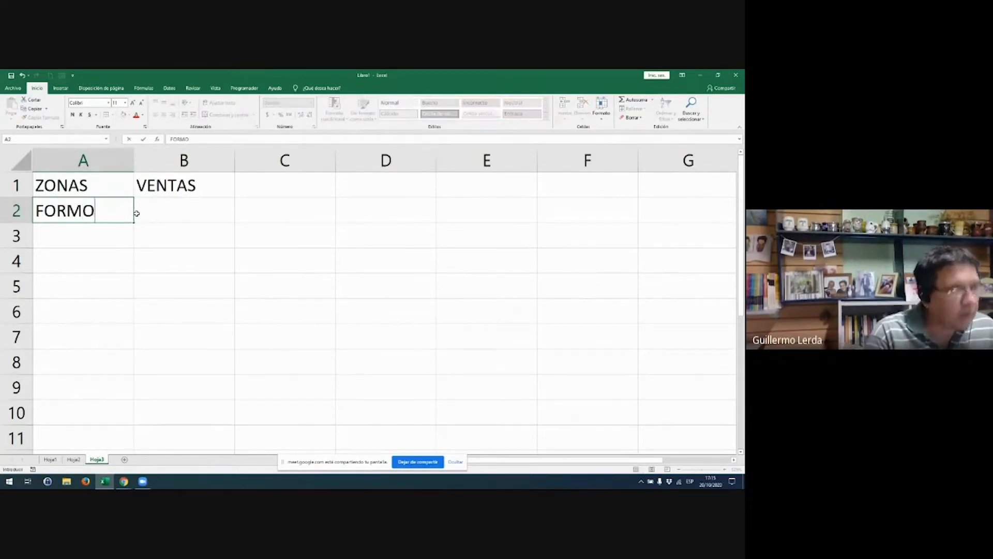
key("Return")
type("SALTA")
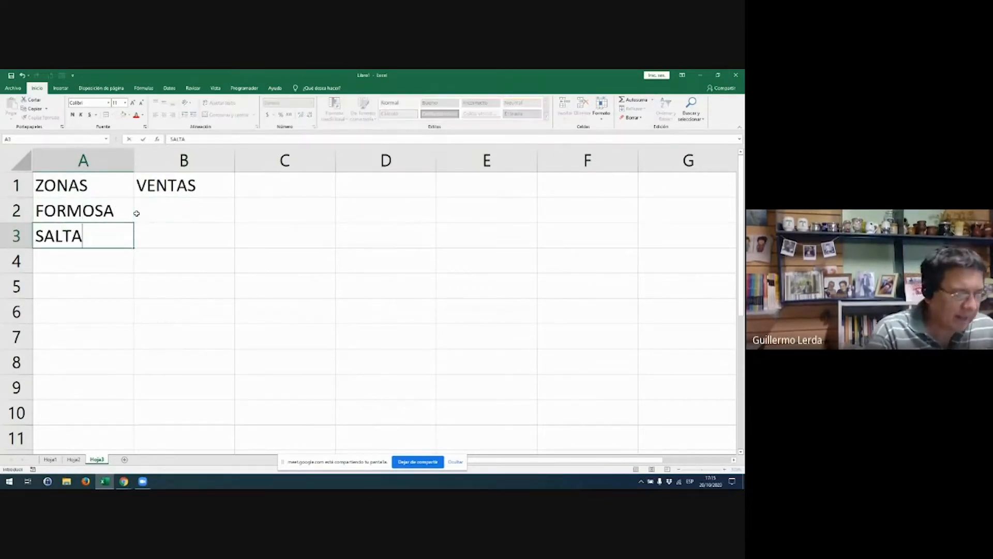
key("Return")
type("TUCUMAN")
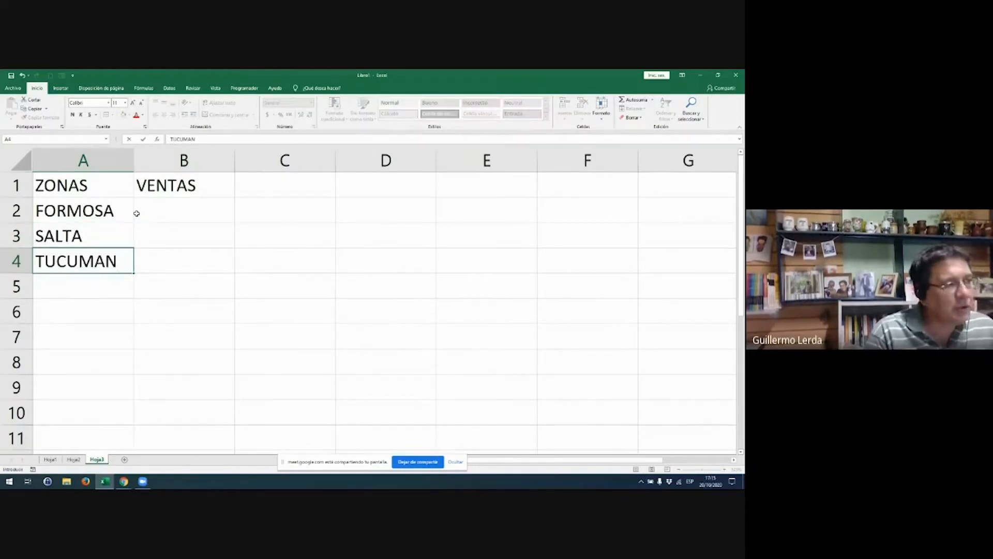
key("Return")
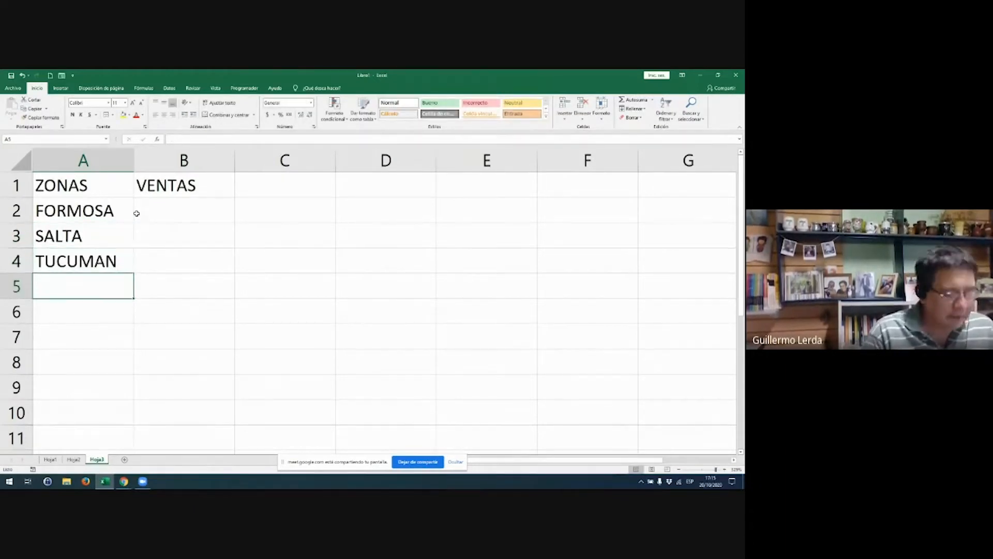
type("SALDO")
key("Return")
- Apply the accounting number format to the sales cells B2:B5
left_click(136, 213)
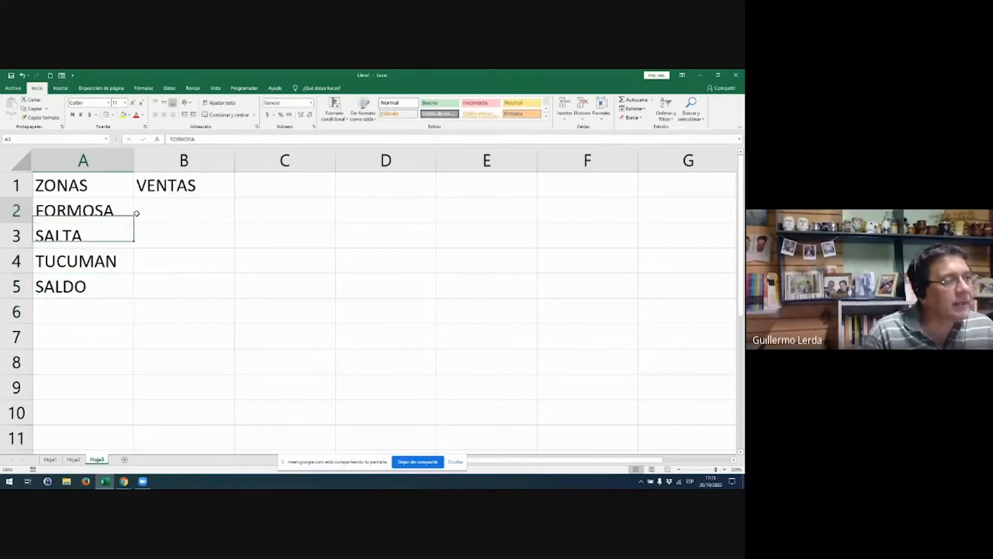
key("shift+Down")
key("shift+Down")
key("shift+Down")
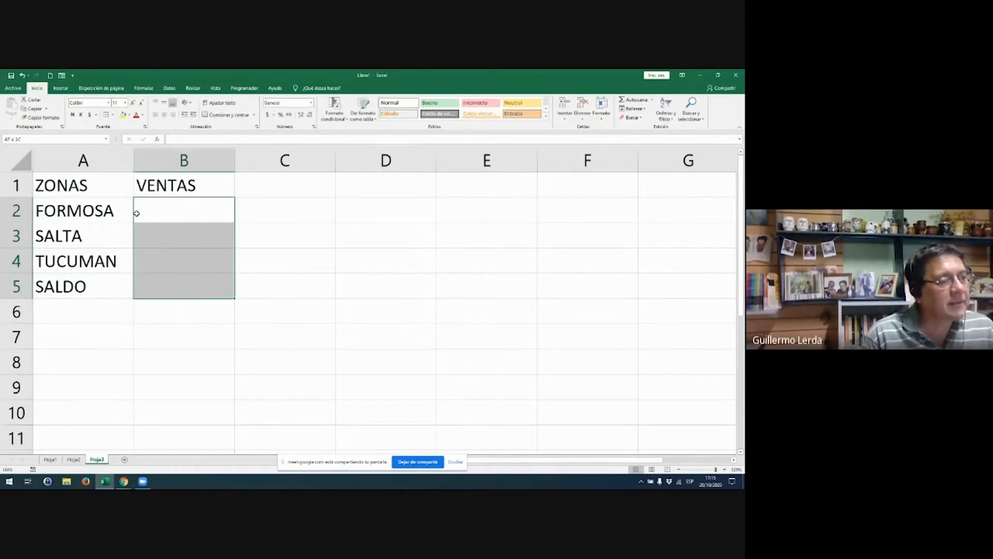
left_click(267, 115)
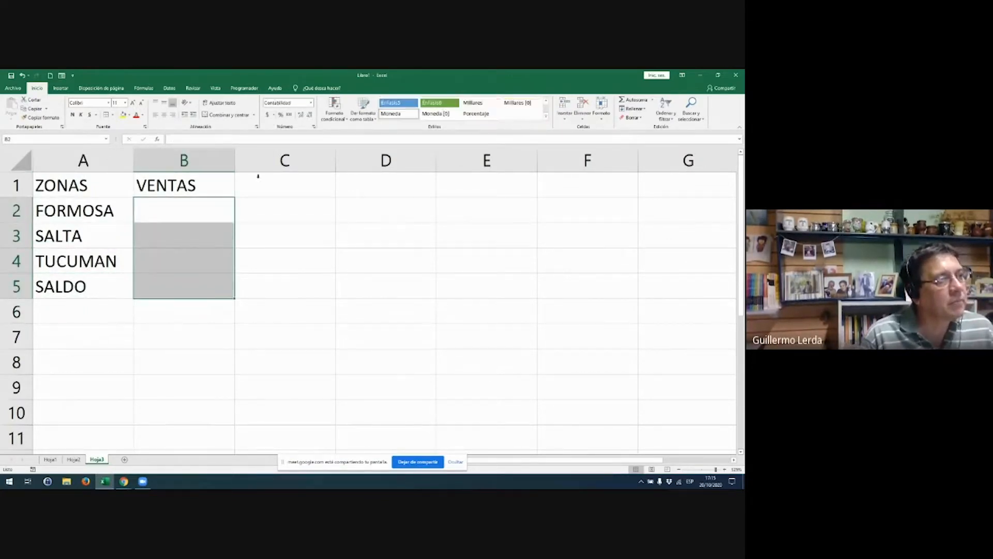
- Enter 1000 as the sales for FORMOSA and apply the Cálculo cell style to the headers in A1:B1
left_click(206, 210)
type("1000")
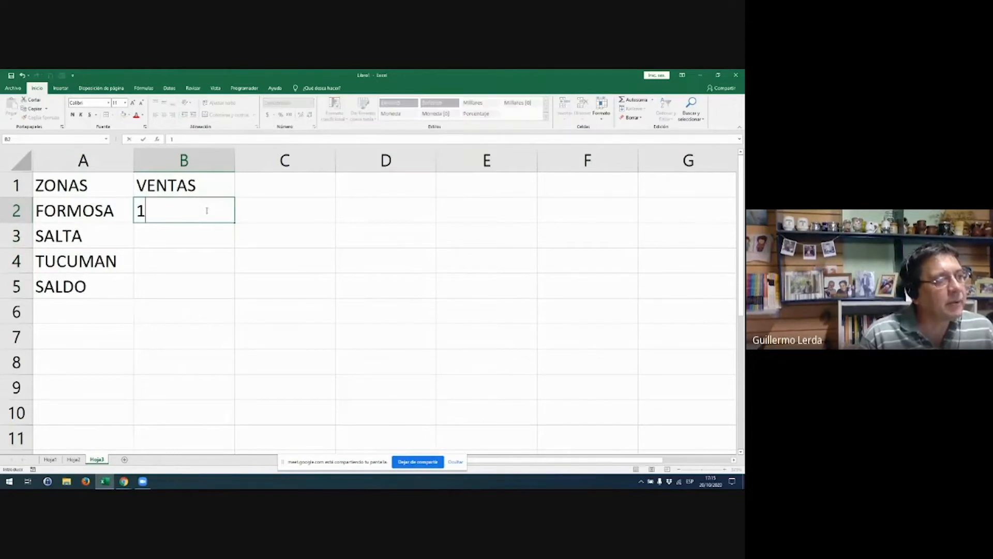
key("Return")
left_click(206, 210)
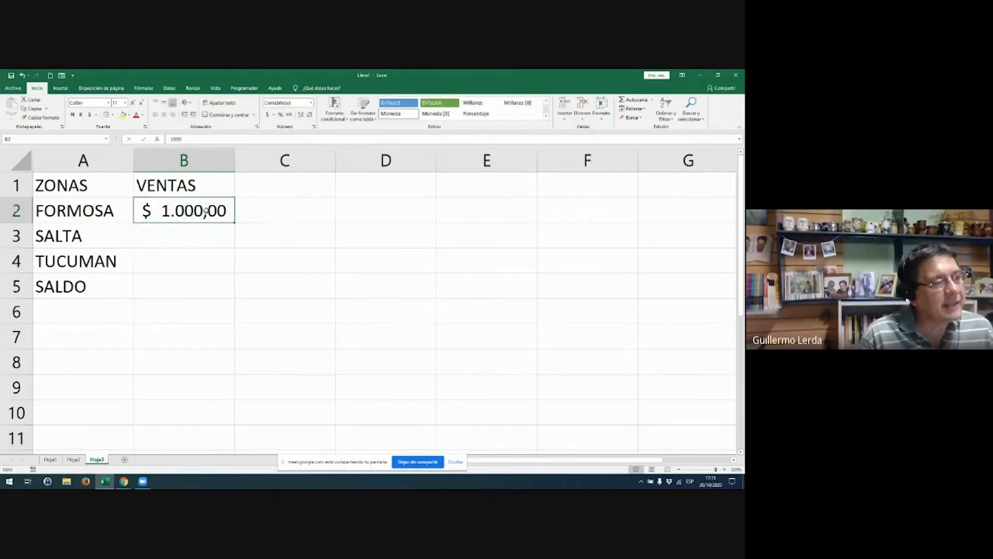
left_click_drag(73, 187, 195, 186)
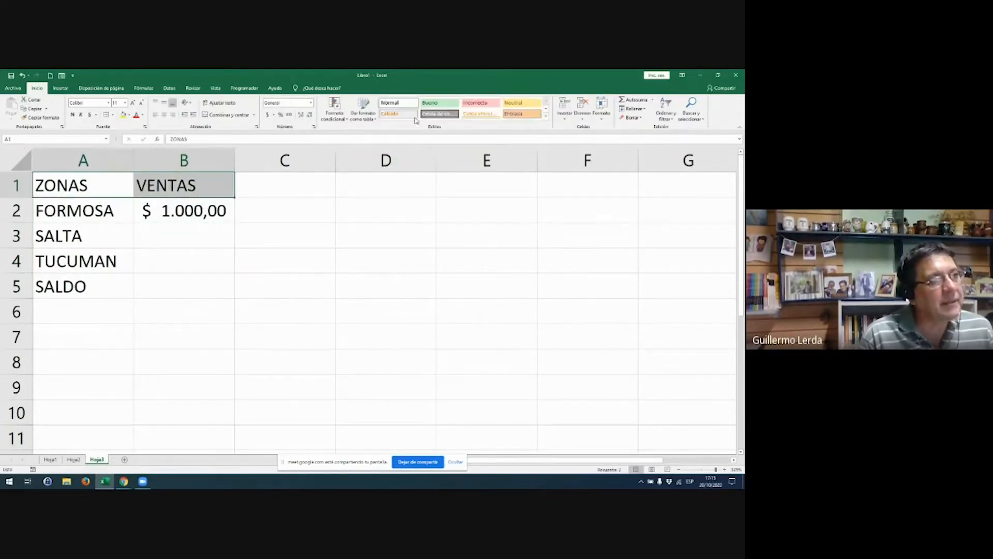
left_click(402, 117)
- Enter the sales 2500 for SALTA and 3500 for TUCUMAN in B3 and B4
left_click(206, 238)
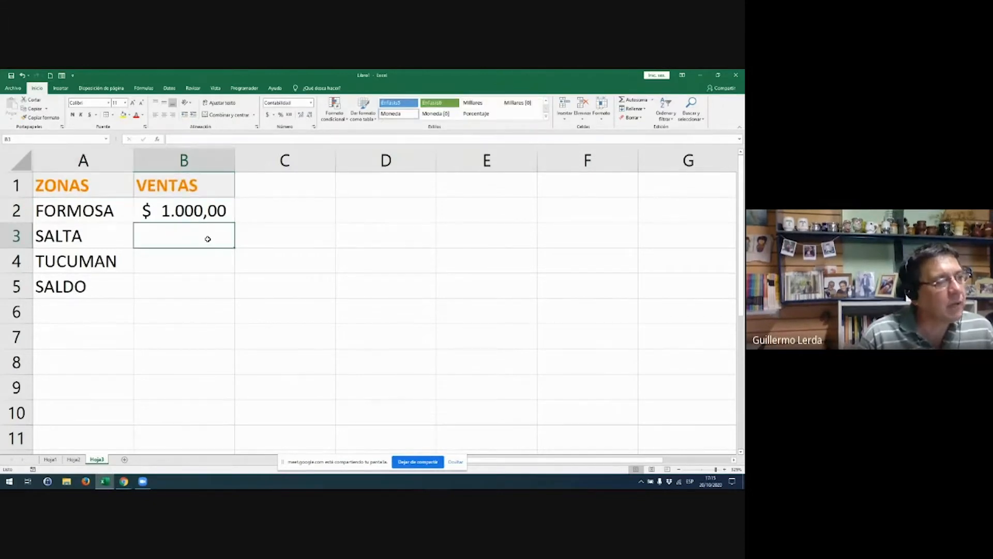
type("2500")
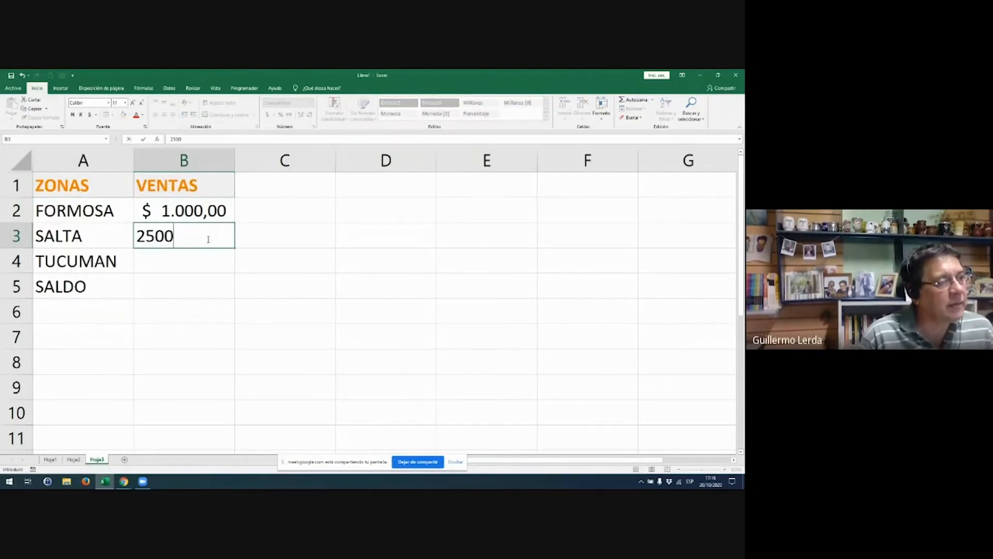
key("Return")
type("3500")
key("Return")
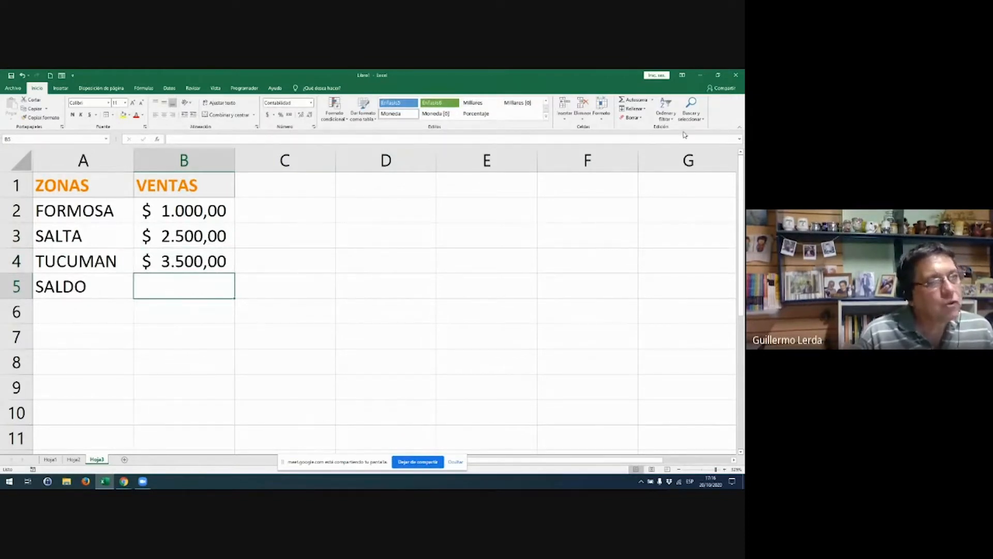
- Total the sales B2:B4 in the SALDO row's cell B5 with AutoSum
left_click(634, 99)
key("Return")
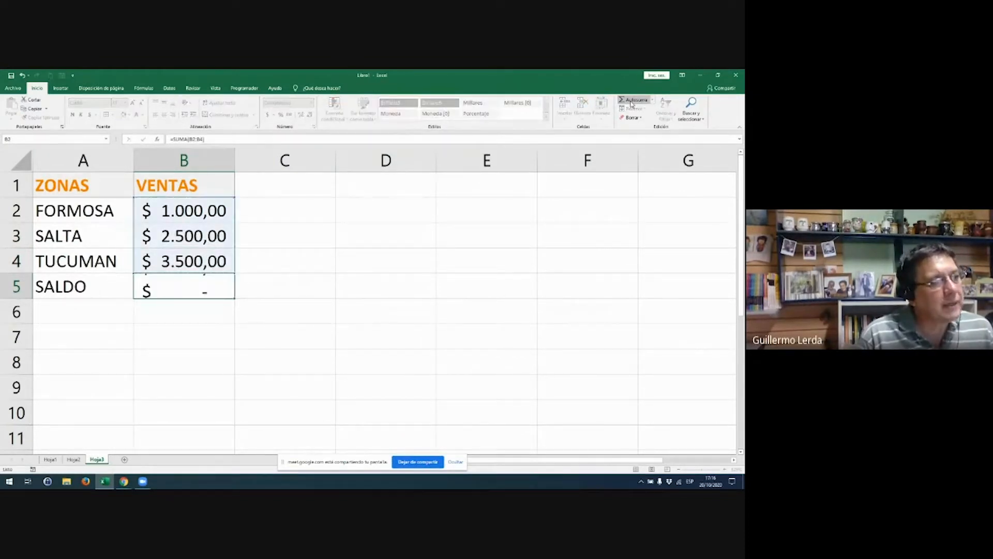
- Make the SALDO row A5:B5 bold
left_click_drag(171, 283, 102, 284)
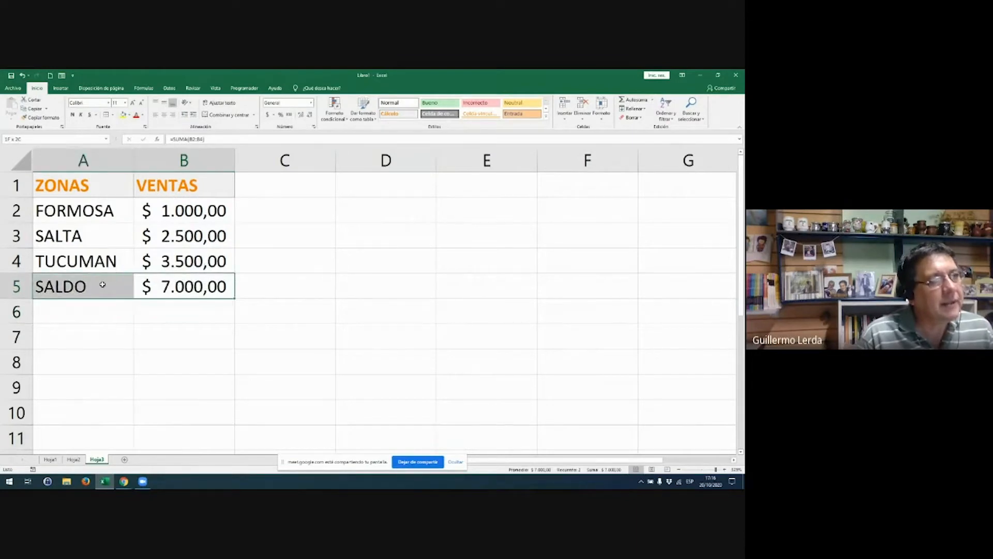
left_click(486, 160)
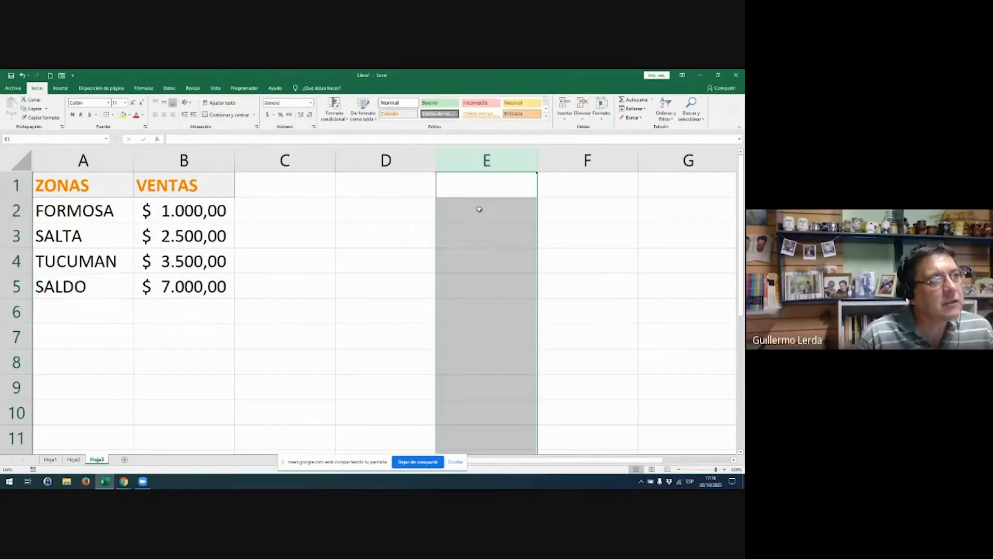
left_click(83, 312)
left_click_drag(77, 286, 182, 286)
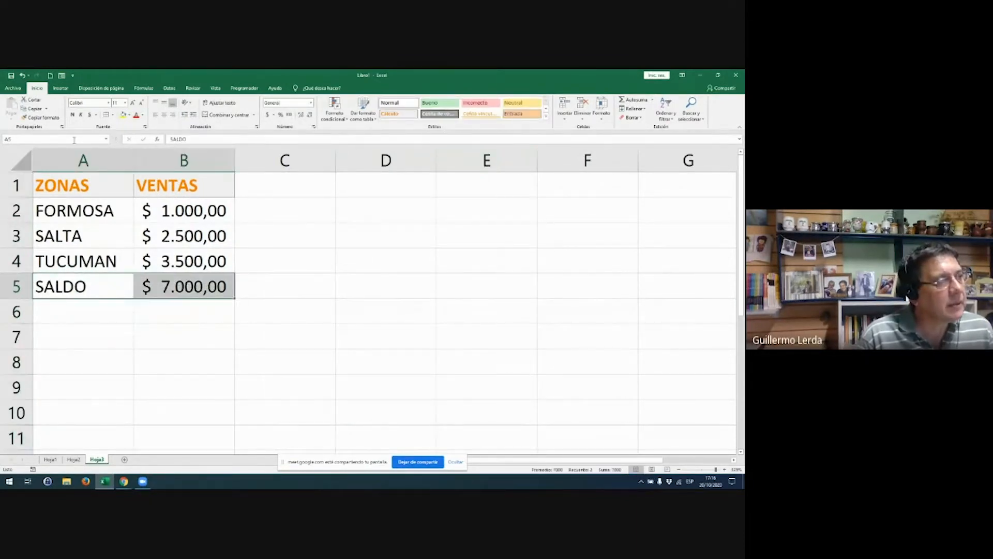
left_click(73, 115)
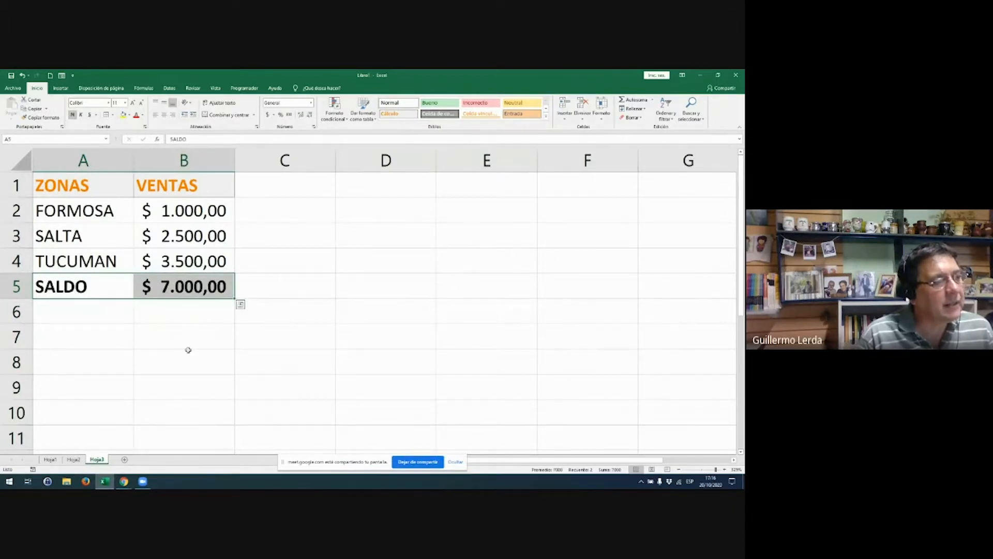
left_click(87, 316)
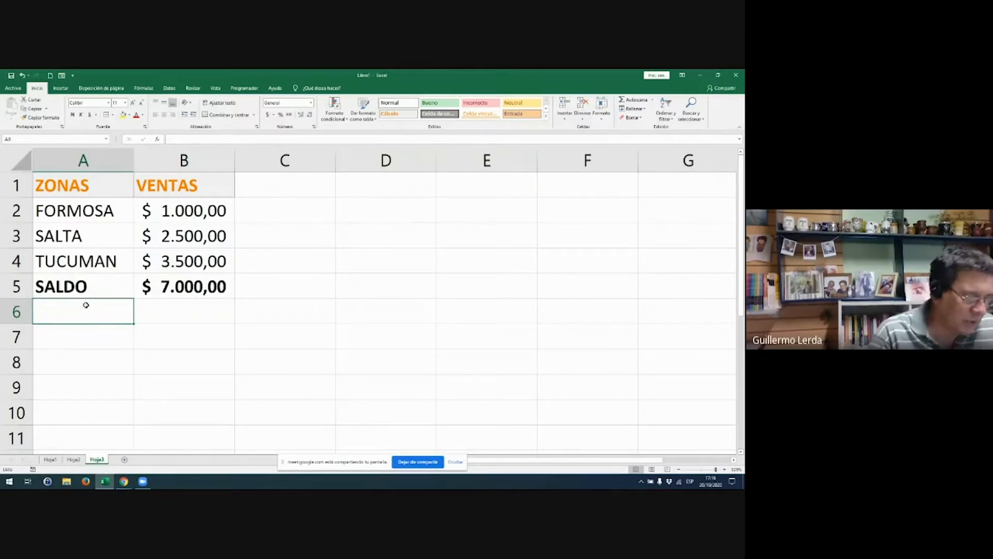
- Add the zones CHUBUT, NEUQUEN and SANTA CRUZ in A6:A8 below the SALDO row
type("CH")
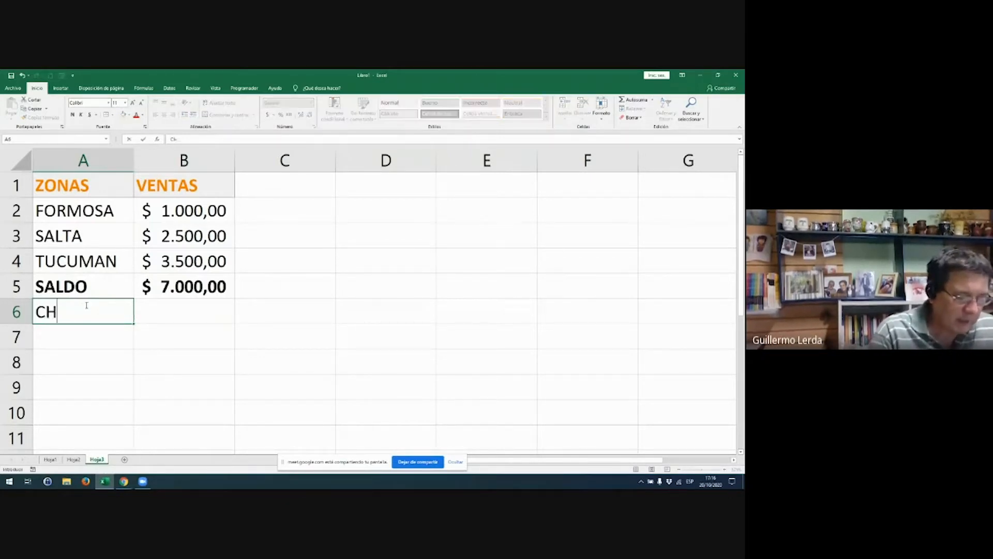
type("UBUT")
key("Return")
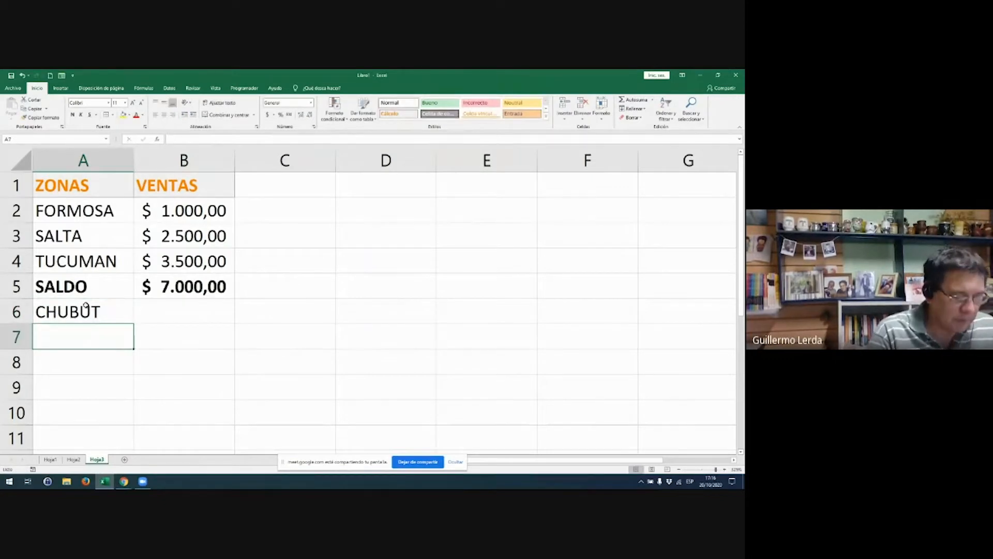
type("NEUQUEN")
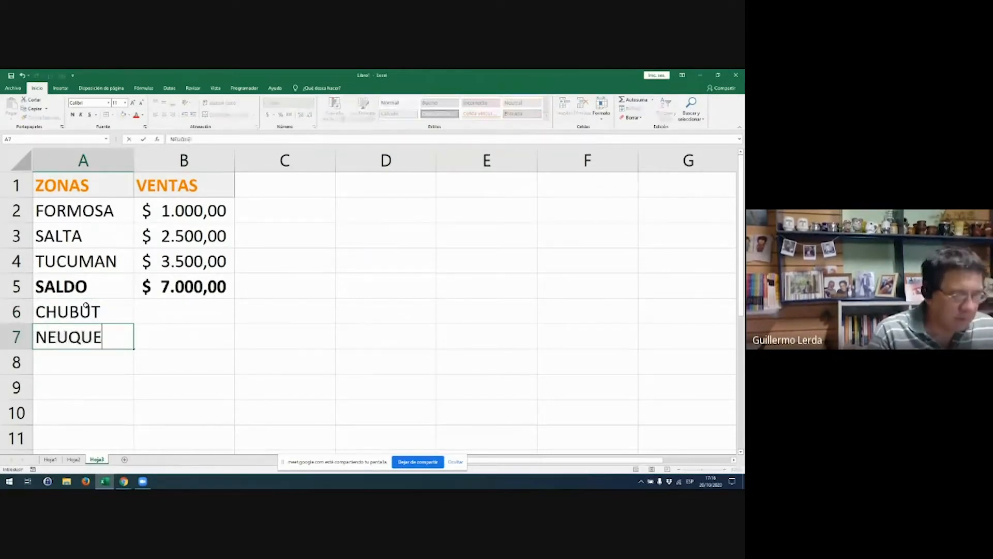
key("Return")
type("SANTA CRUZ")
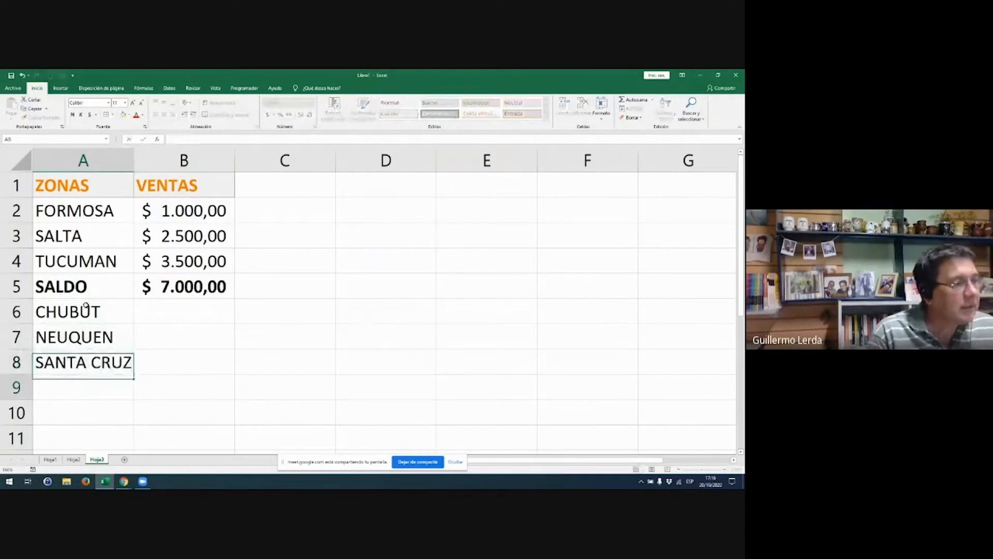
key("Return")
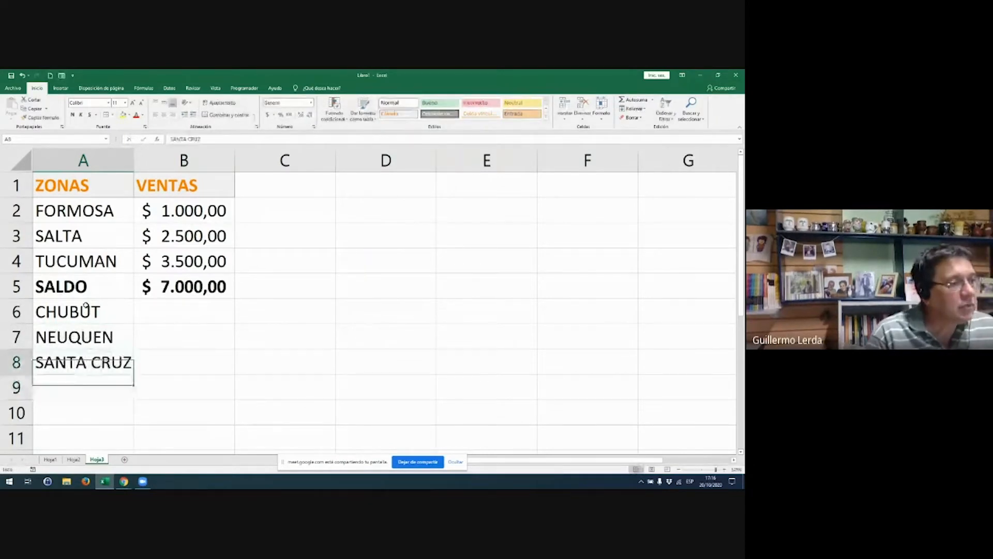
- Enter the sales 2000 for CHUBUT, 2500 for NEUQUEN and 3000 for SANTA CRUZ in B6:B8
left_click(86, 306)
key("Right")
type("2000")
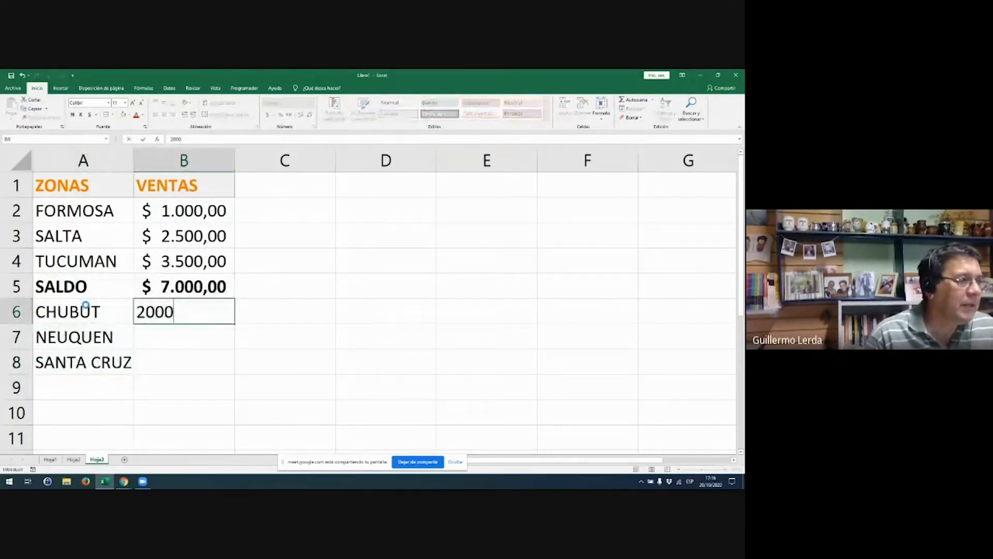
key("Return")
type("2.500")
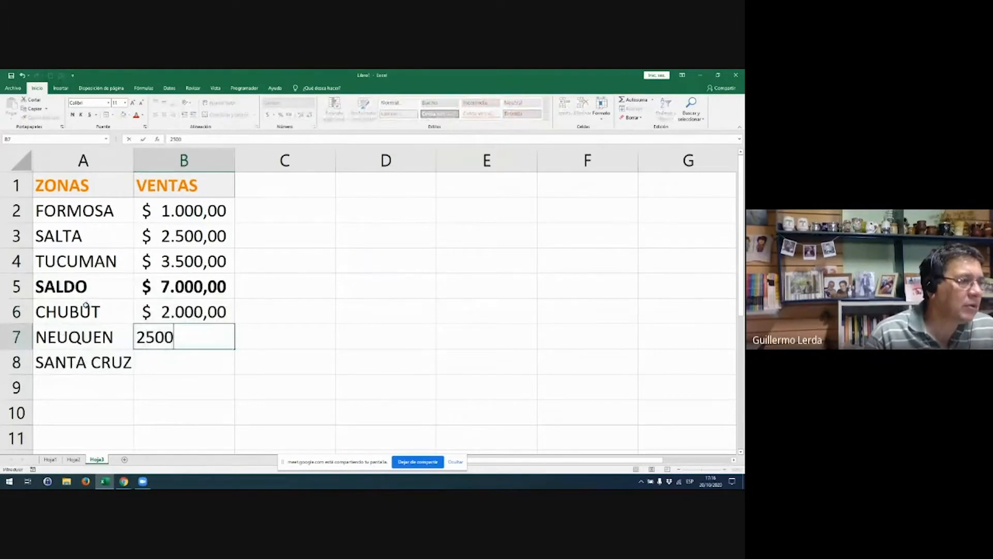
key("Return")
type("3000")
key("Return")
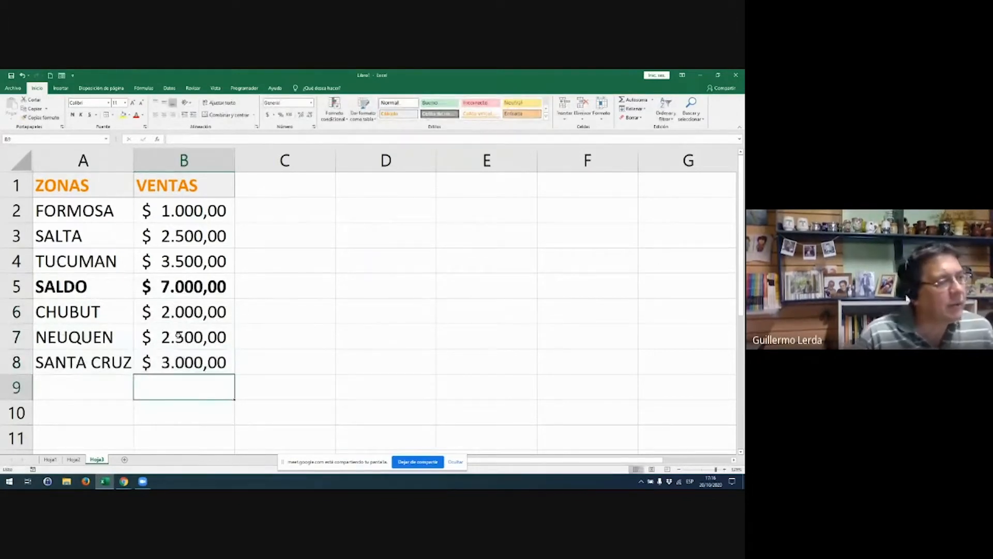
- Copy the SALDO label from A5 to A9, below SANTA CRUZ
left_click(79, 383)
left_click(80, 292)
key("ctrl+c")
left_click(74, 388)
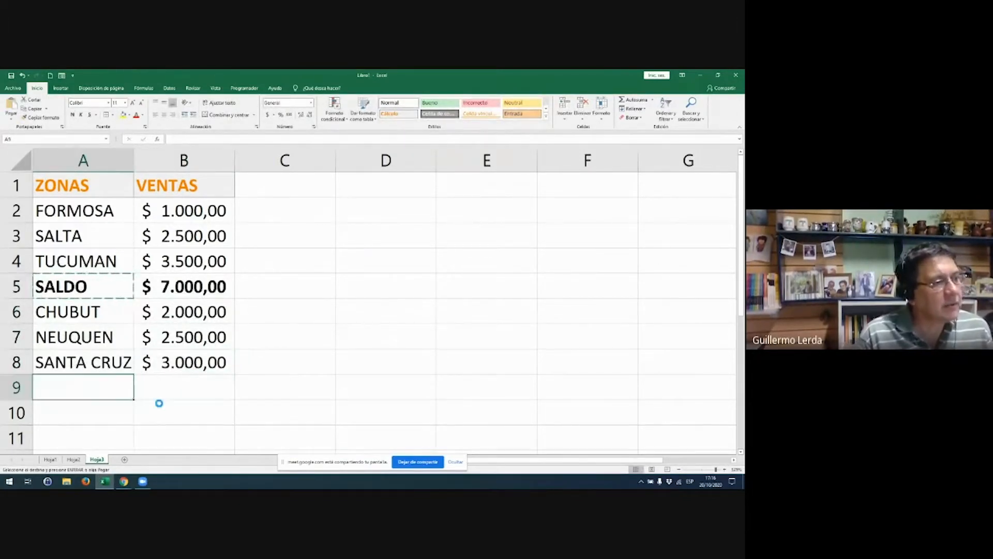
key("ctrl+v")
- Total the sales B6:B8 in B9 with AutoSum and make that cell bold
left_click(166, 392)
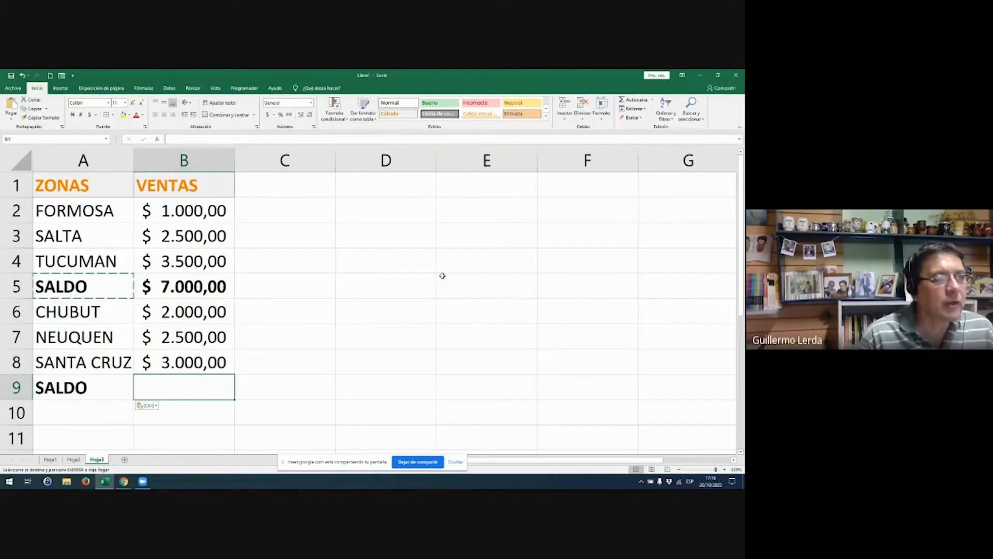
left_click(632, 109)
key("Escape")
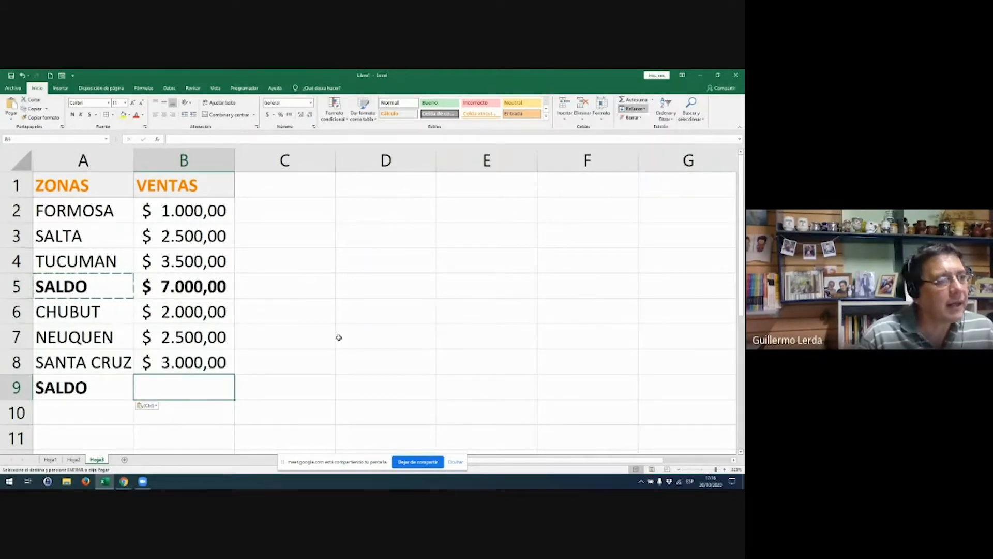
left_click(622, 99)
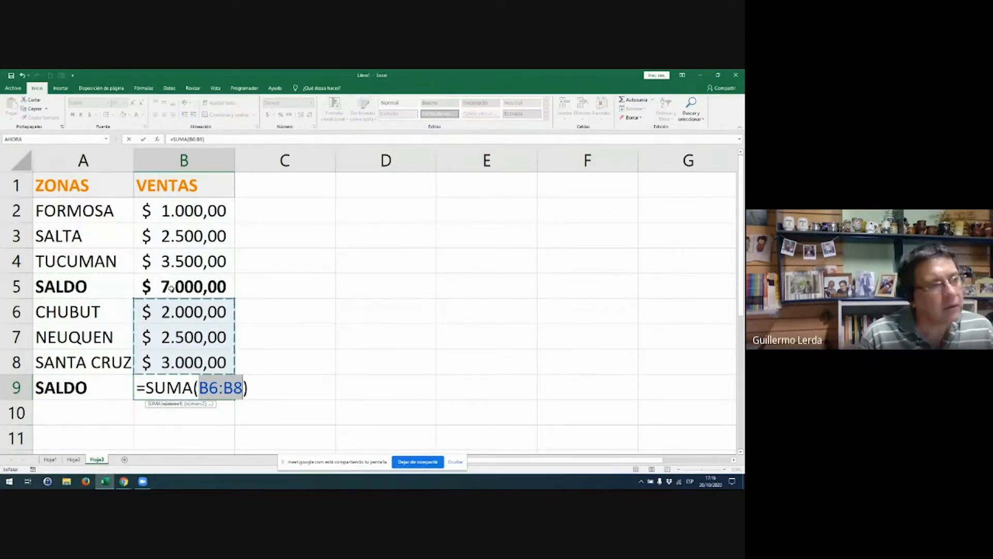
key("Return")
left_click(155, 393)
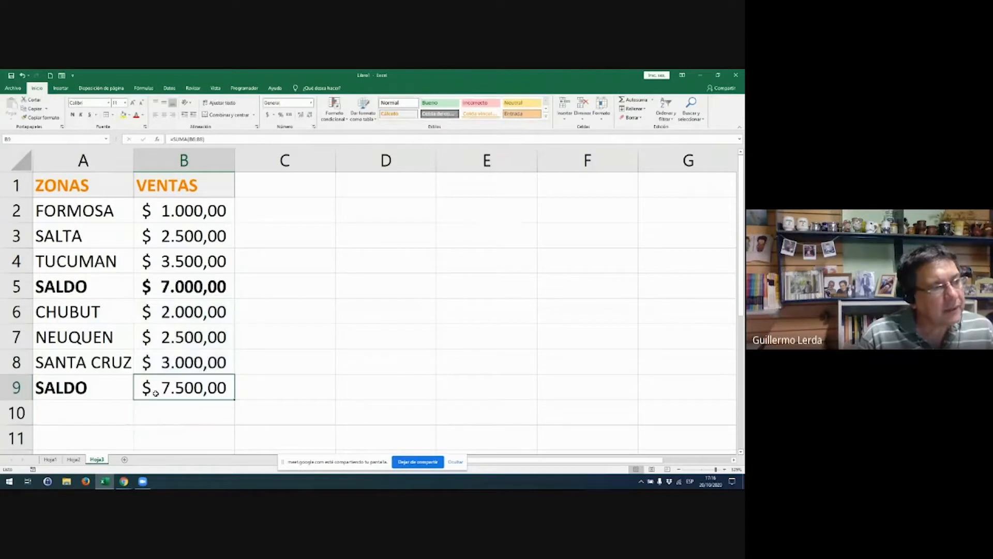
left_click(72, 114)
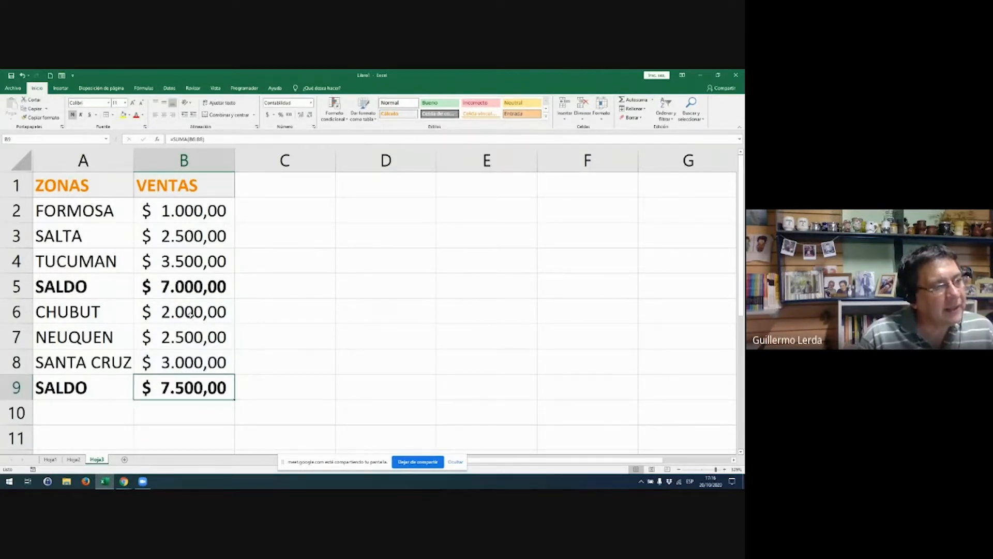
- Apply the Bueno cell style to both SALDO rows, A5:B5 and A9:B9
left_click_drag(190, 313, 192, 344)
left_click_drag(59, 278, 183, 286)
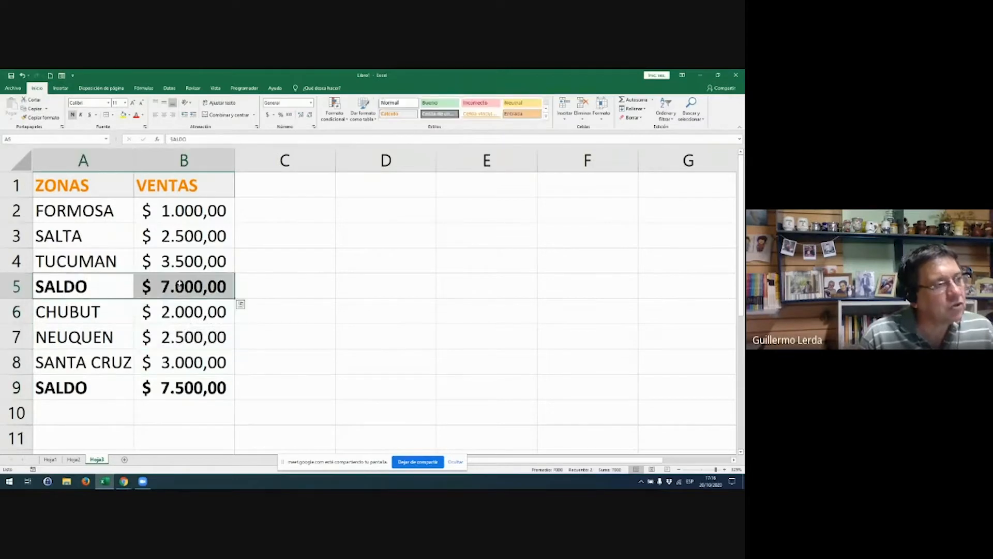
left_click(438, 102)
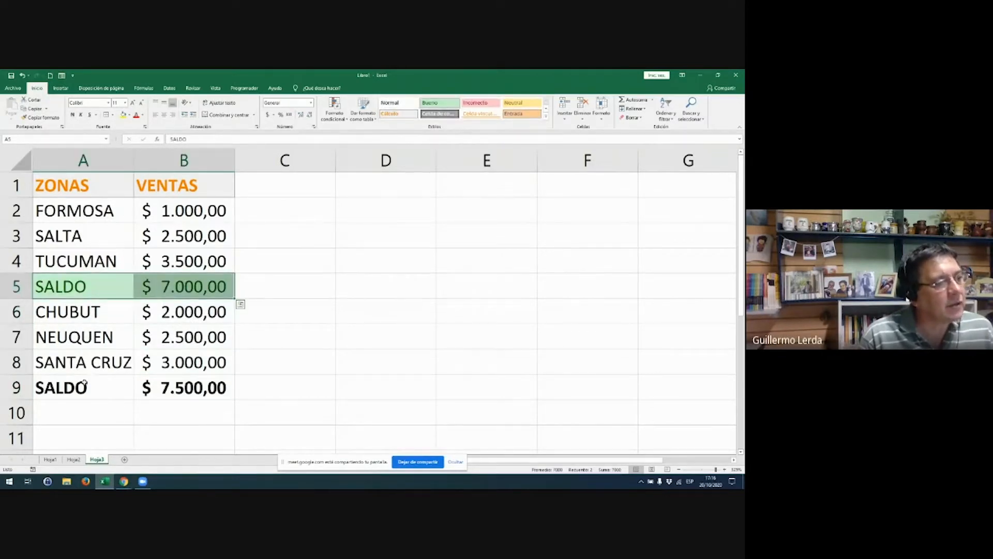
left_click_drag(85, 387, 183, 388)
left_click(439, 102)
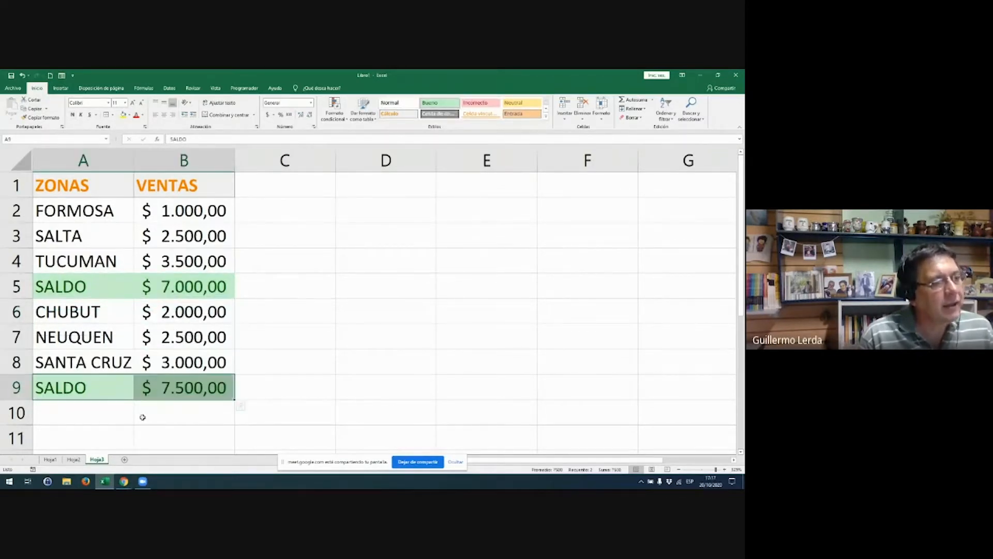
left_click(183, 415)
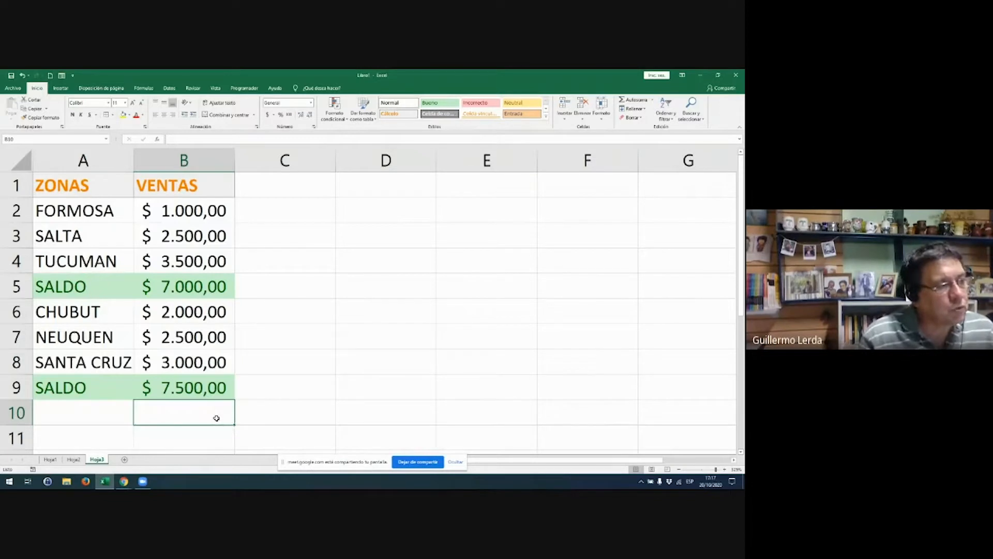
- Inspect the SUMA formulas and their ranges in the SALDO cells B9 and B5 without changing them
double_click(208, 392)
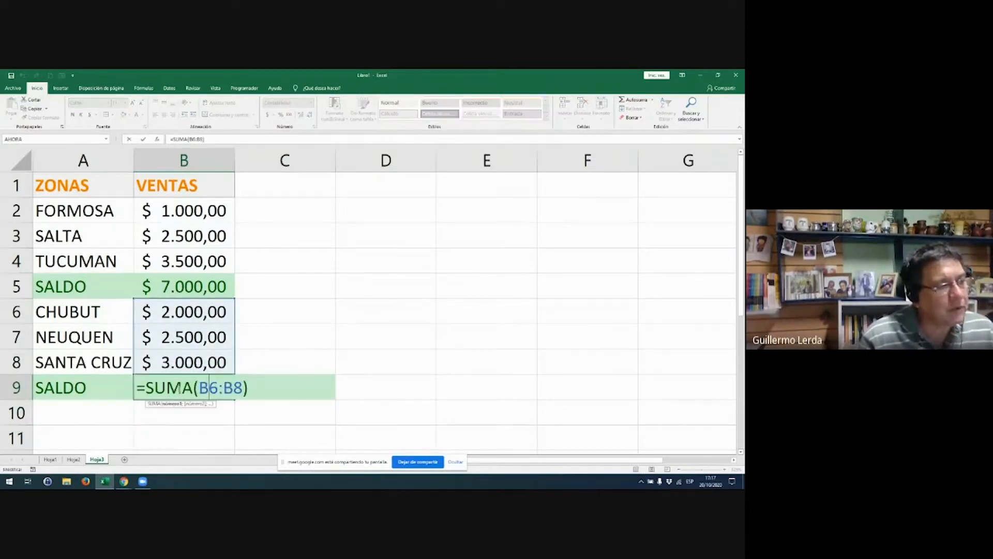
key("Return")
double_click(181, 286)
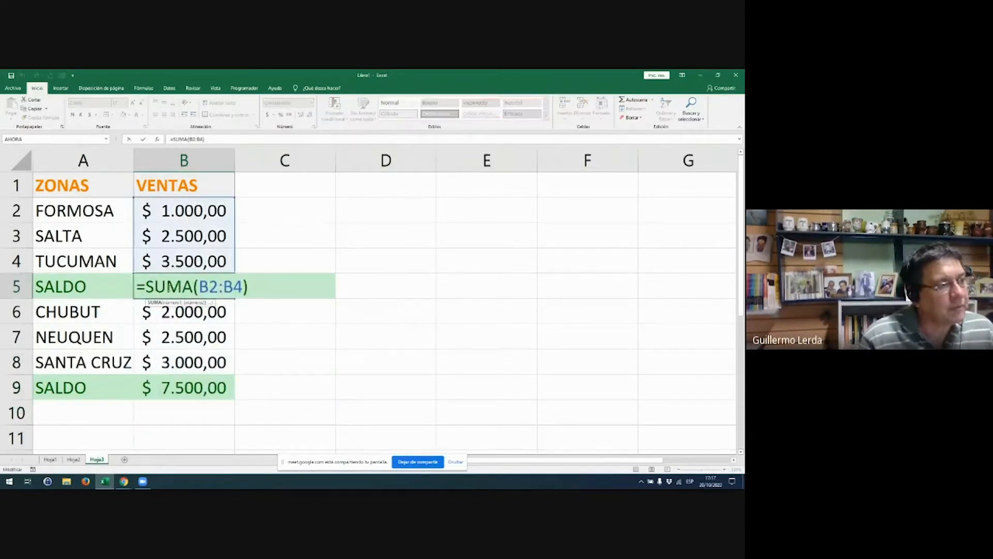
key("ctrl+Return")
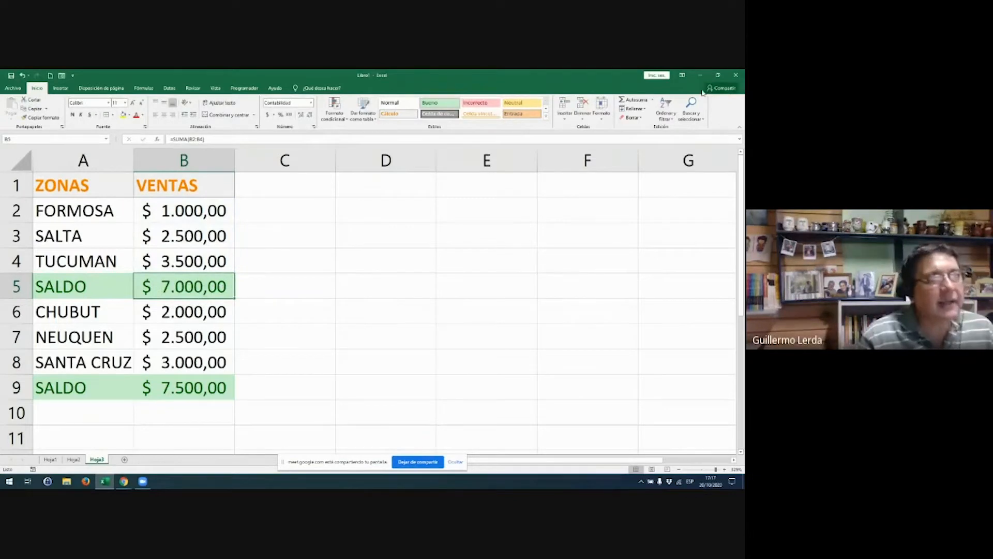
left_click(637, 100)
key("Escape")
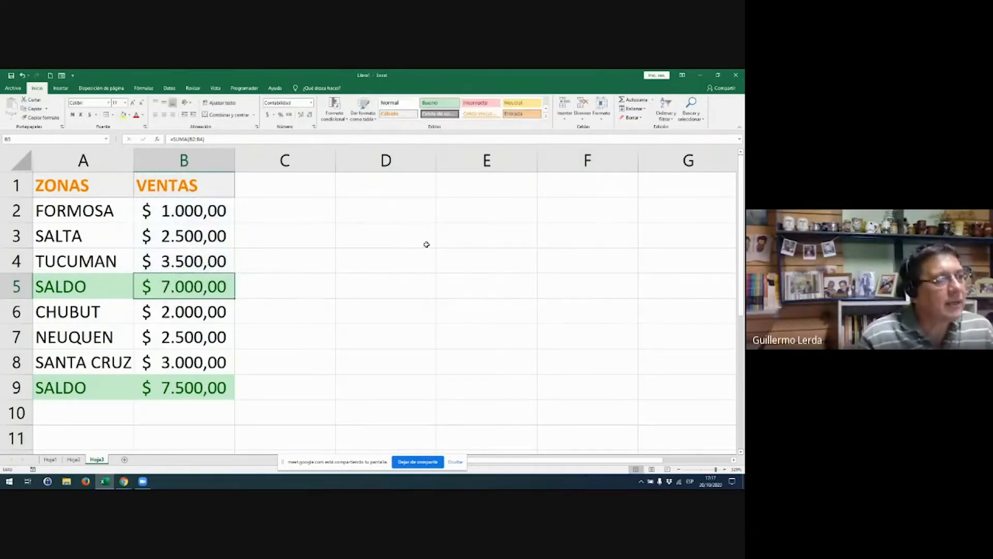
double_click(197, 282)
key("Escape")
- Enter the label total in lowercase in A11
left_click(185, 432)
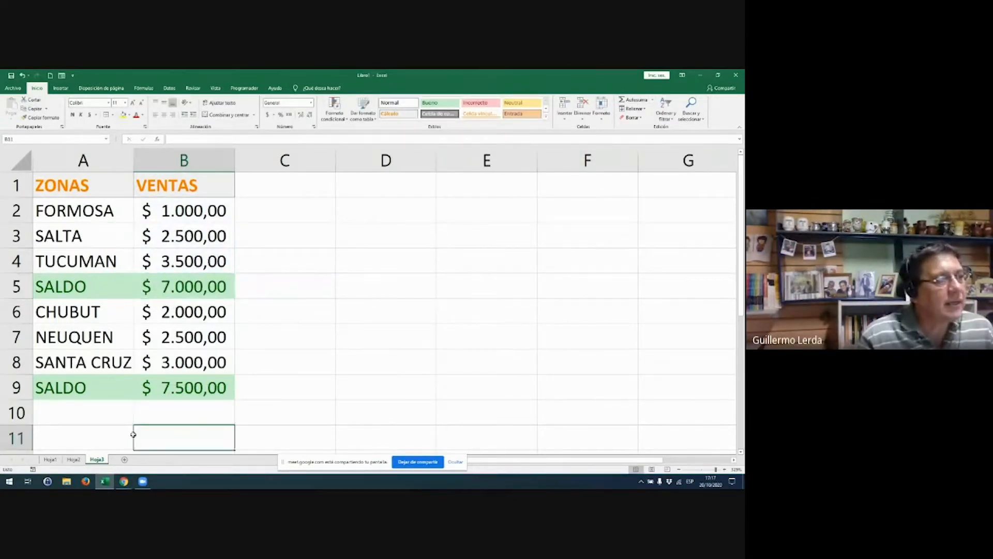
left_click(124, 437)
type("total")
key("Return")
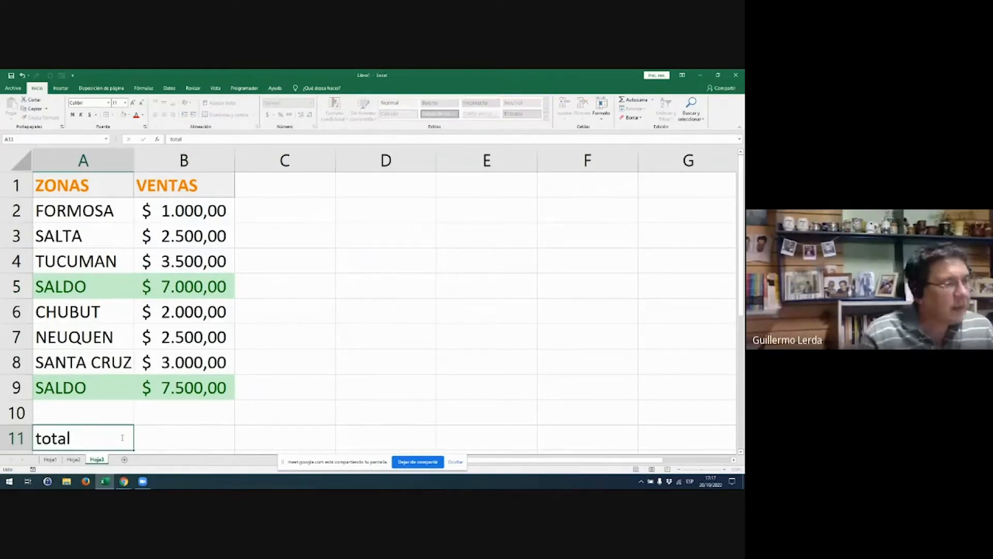
key("Return")
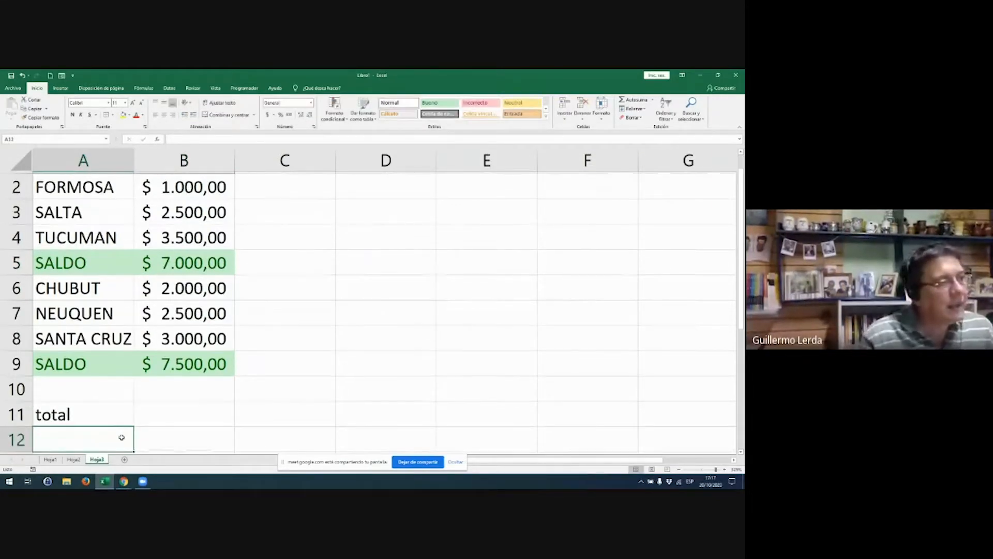
scroll(93, 435, "up", 1)
left_click(62, 431)
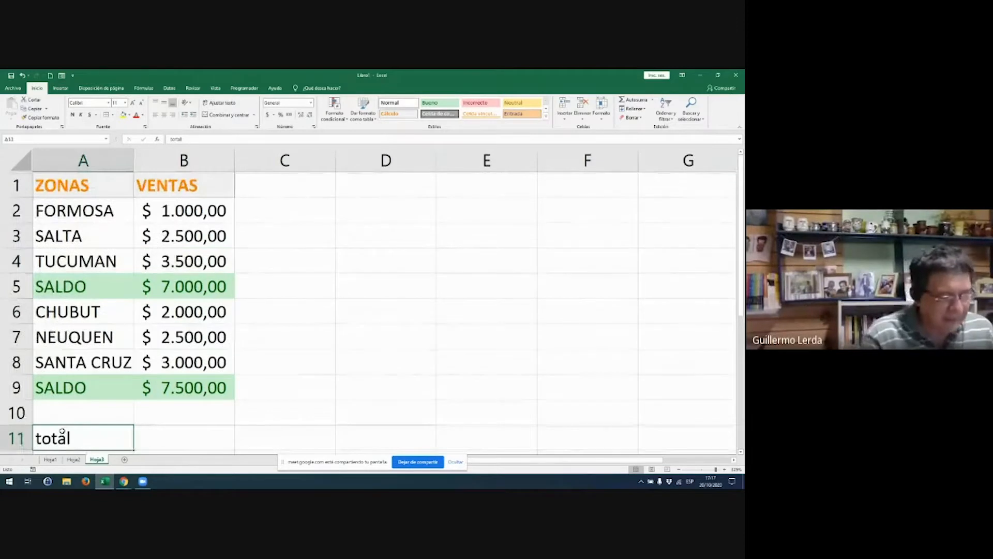
type("total")
key("Return")
- Enter the label TOTAL in capitals in A11
left_click(95, 412)
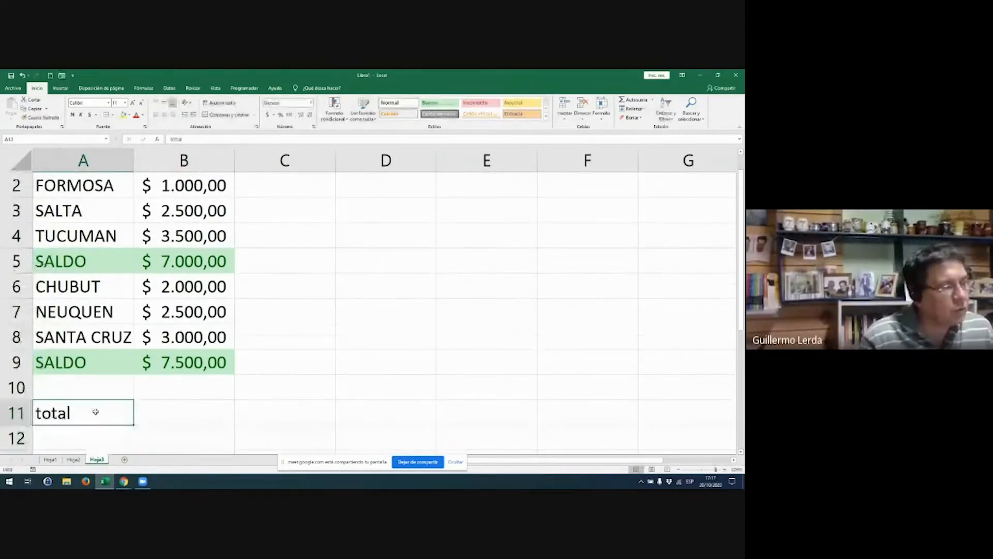
type("TOTAL")
key("Return")
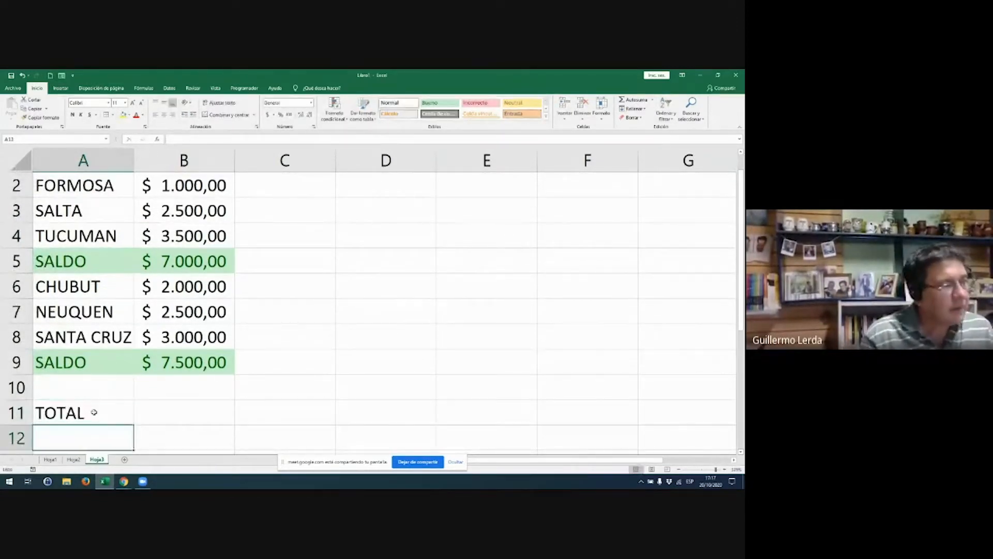
- Sum the whole range B2:B9, including both SALDO amounts, in B11 with the SUMA function
scroll(154, 364, "up", 1)
left_click(204, 287)
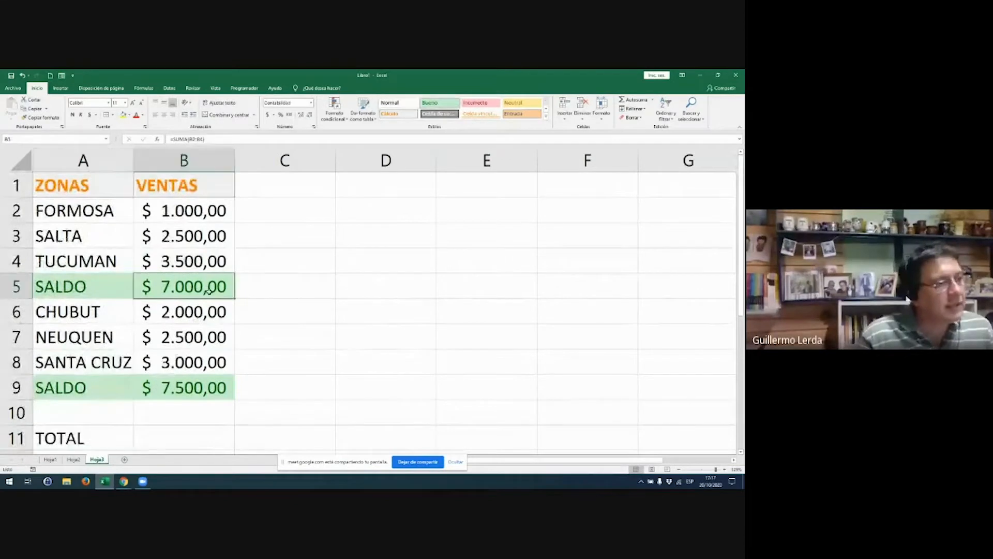
left_click(204, 383, "ctrl")
left_click(190, 438)
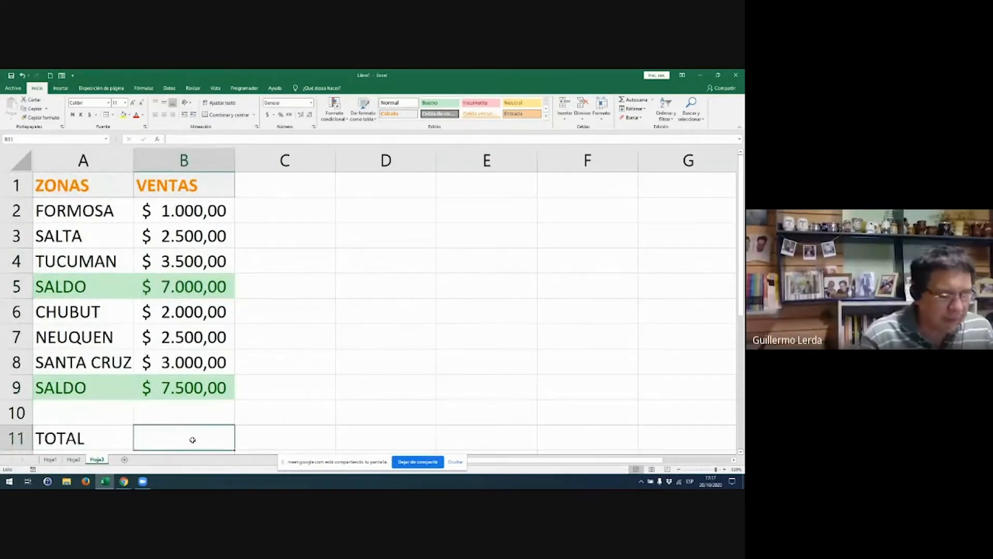
type("=")
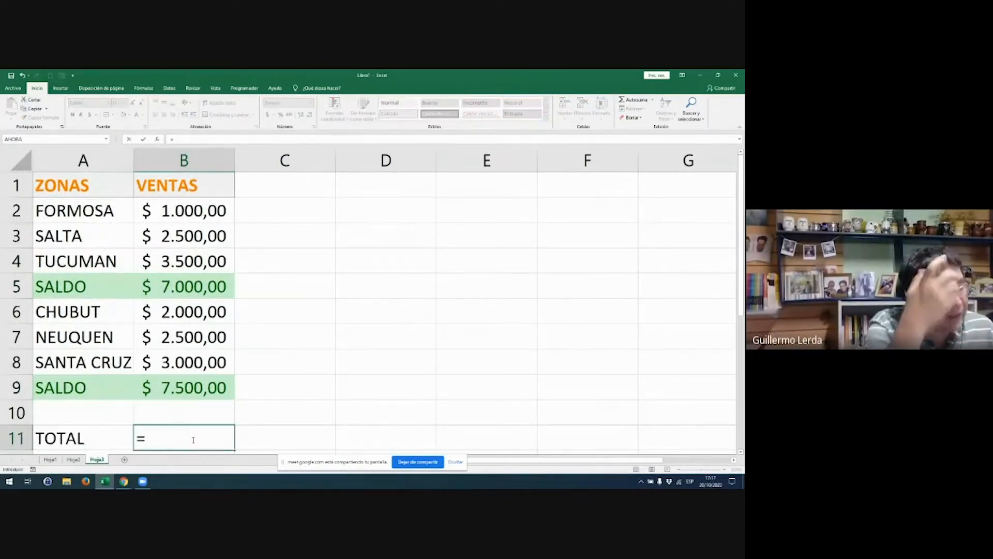
type("SUMA(")
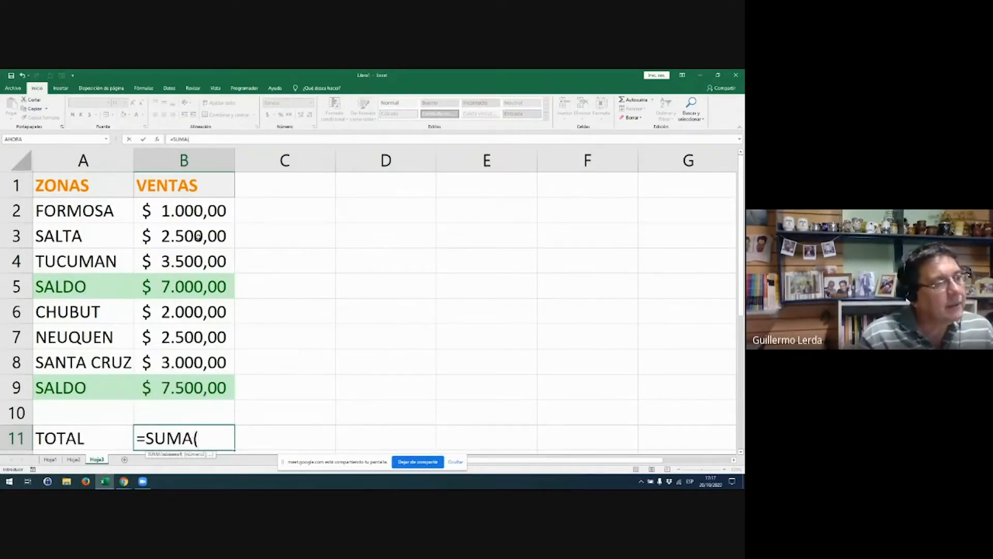
left_click_drag(197, 211, 217, 378)
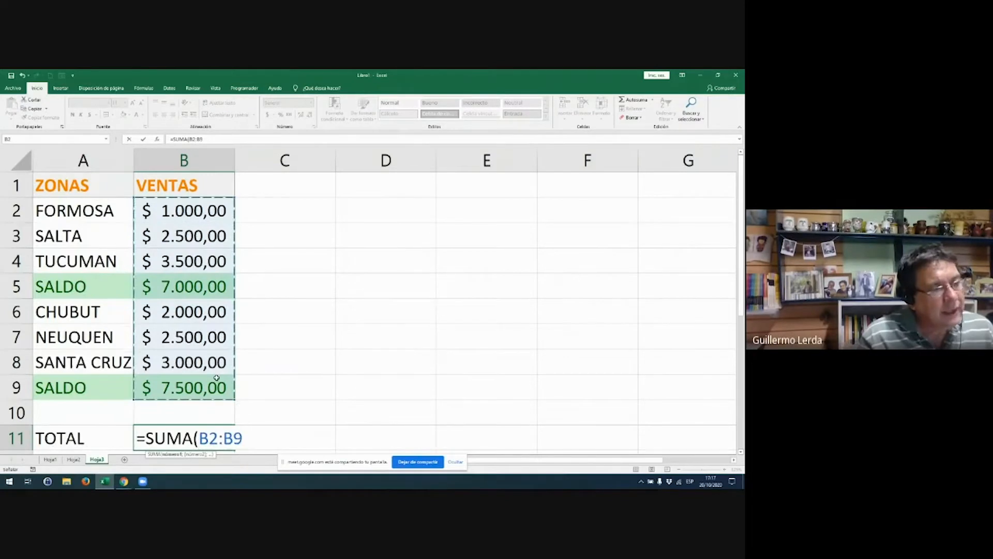
key("Return")
- Review the SALDO subtotals in B5 and B9 that fall inside the TOTAL's range
scroll(279, 306, "up", 1)
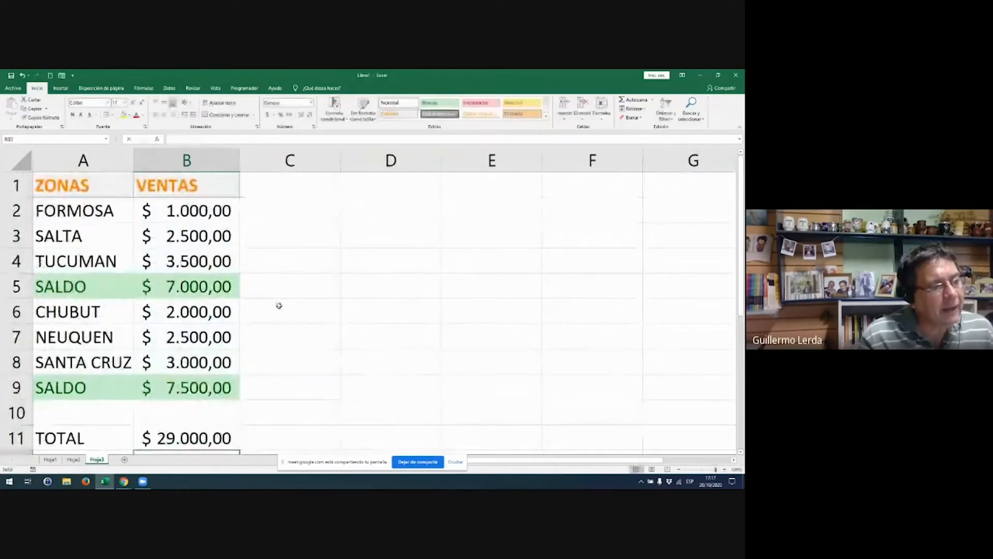
left_click(163, 292)
left_click(181, 376)
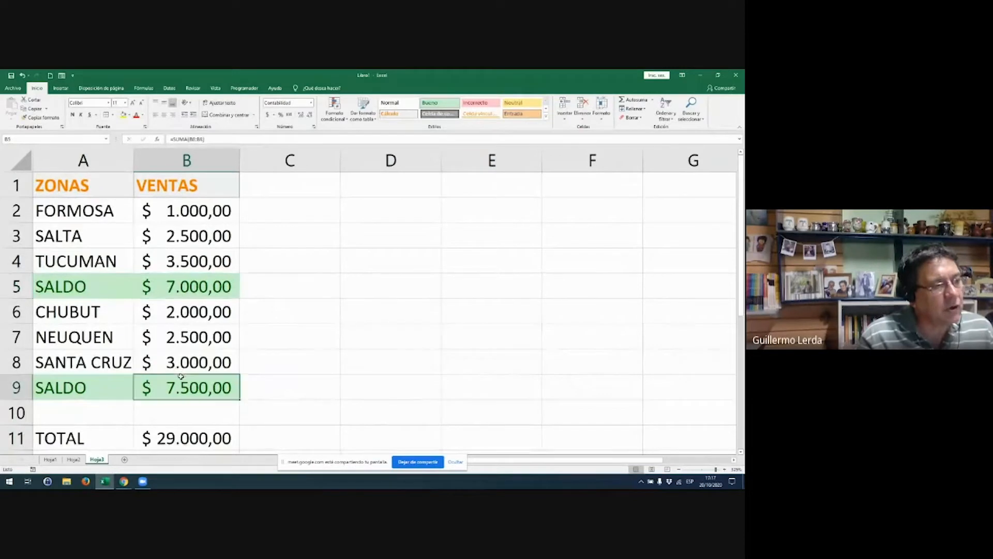
- Examine the first SALDO block B2:B5 and the formulas behind the TOTAL in B11 and the SALDO in B5
left_click(205, 296)
left_click(199, 209)
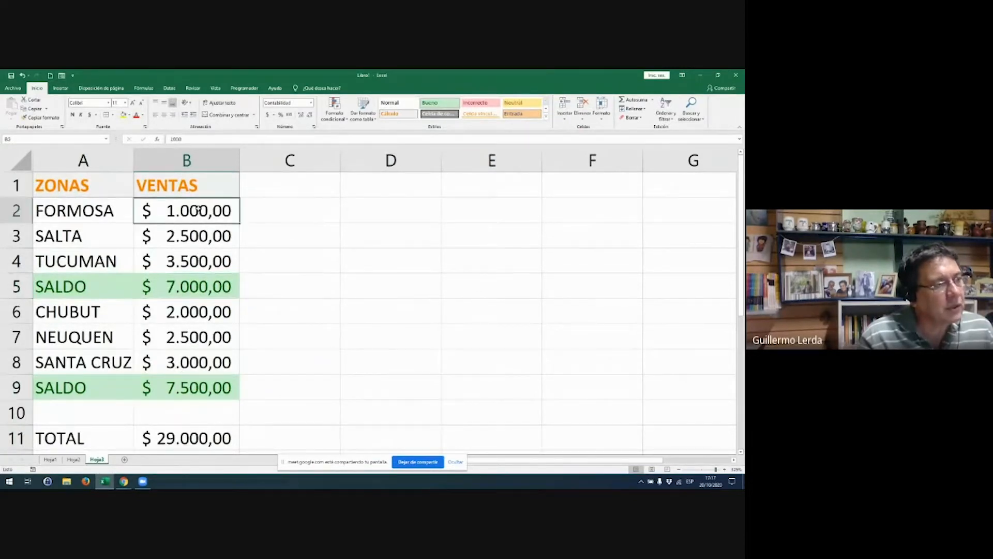
left_click_drag(199, 209, 198, 286)
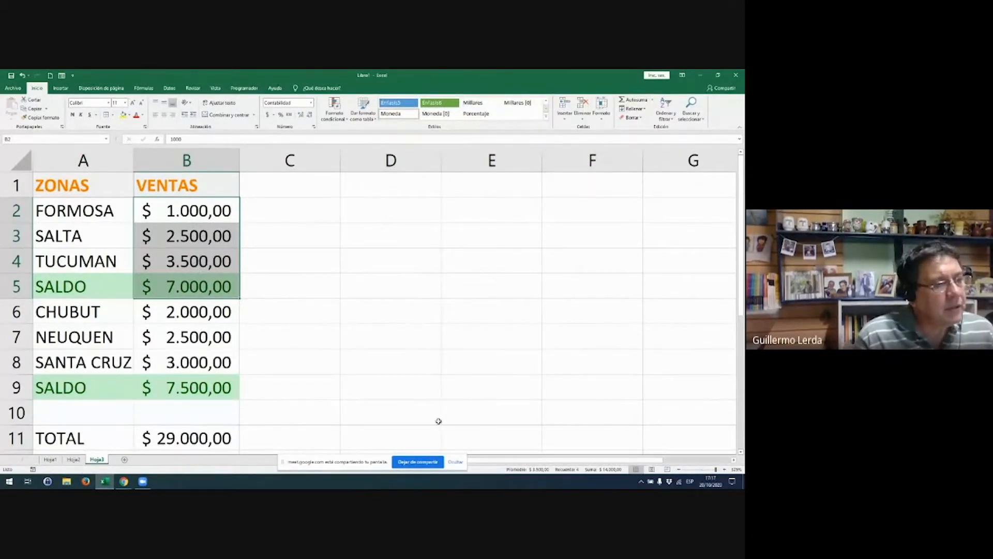
double_click(185, 441)
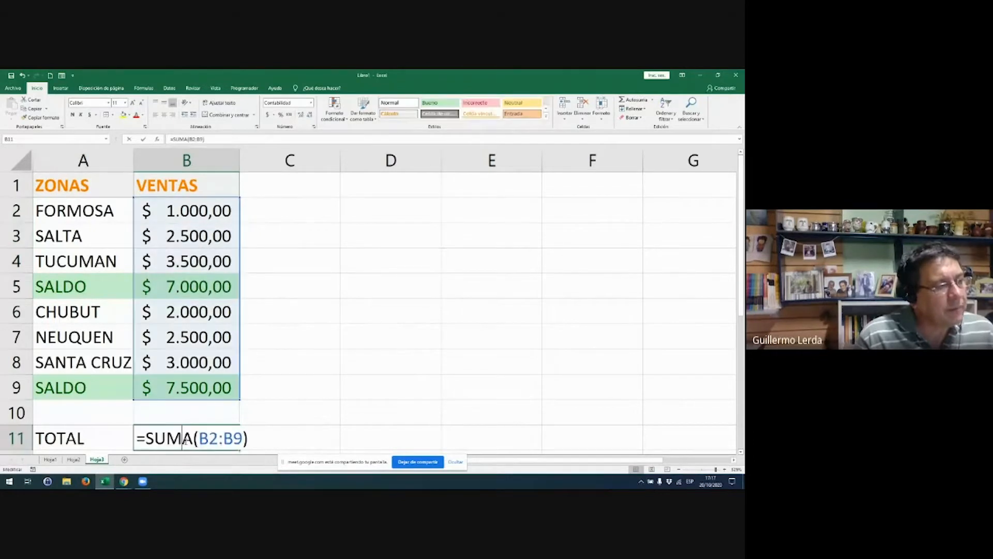
key("Escape")
double_click(188, 286)
key("Escape")
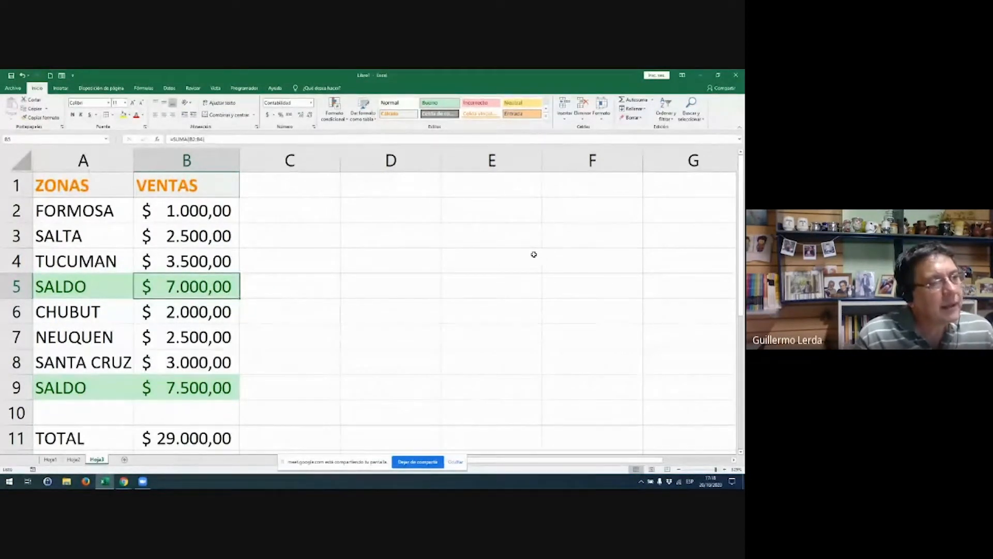
- Enter the labels SUMA in E3 and SUBTOTALES in E4
left_click(525, 236)
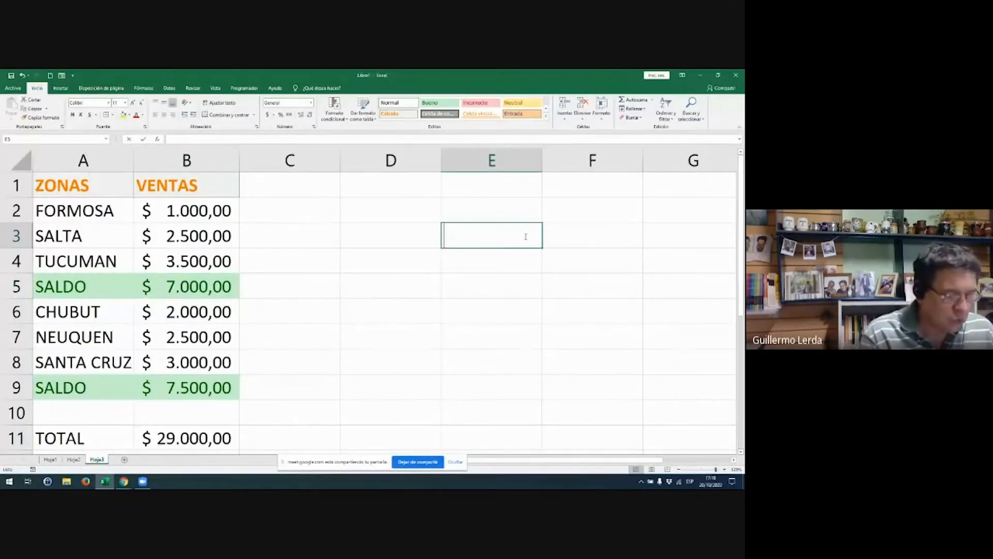
type("SUMA")
key("Return")
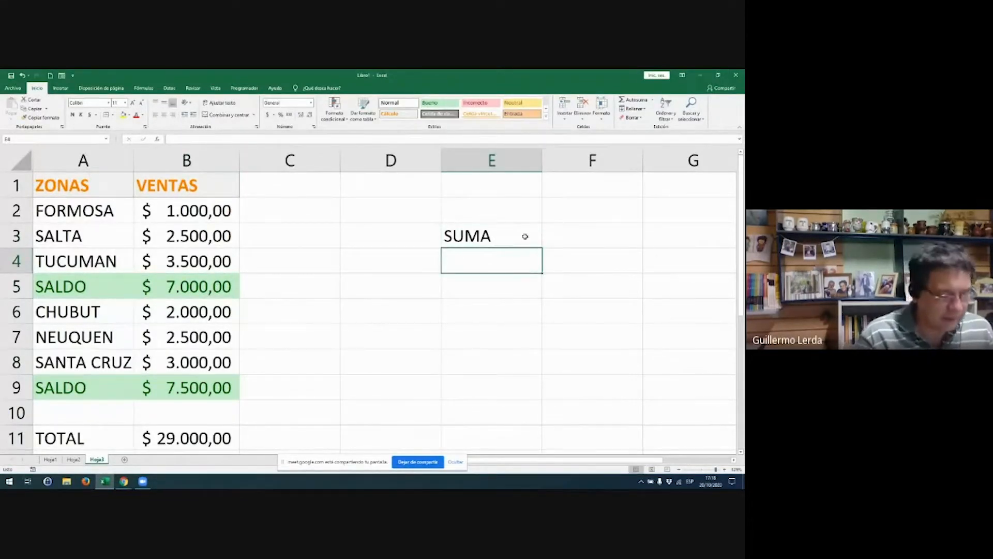
type("SUBTOR")
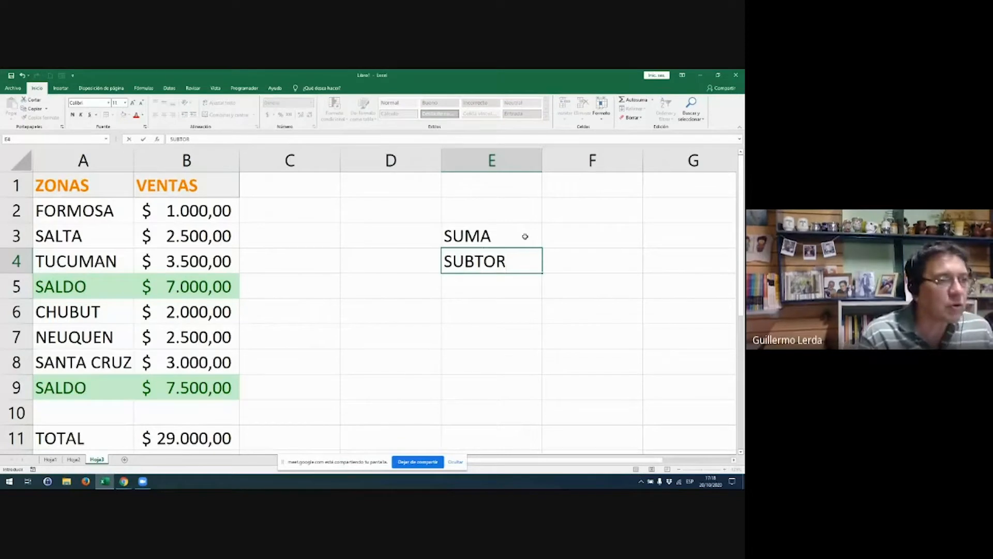
key("BackSpace")
type("TALES")
key("Return")
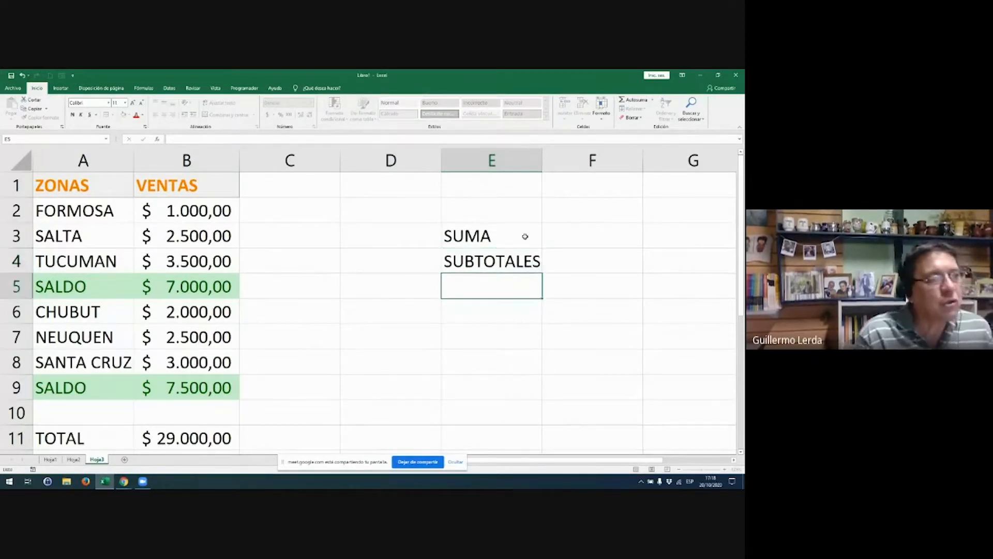
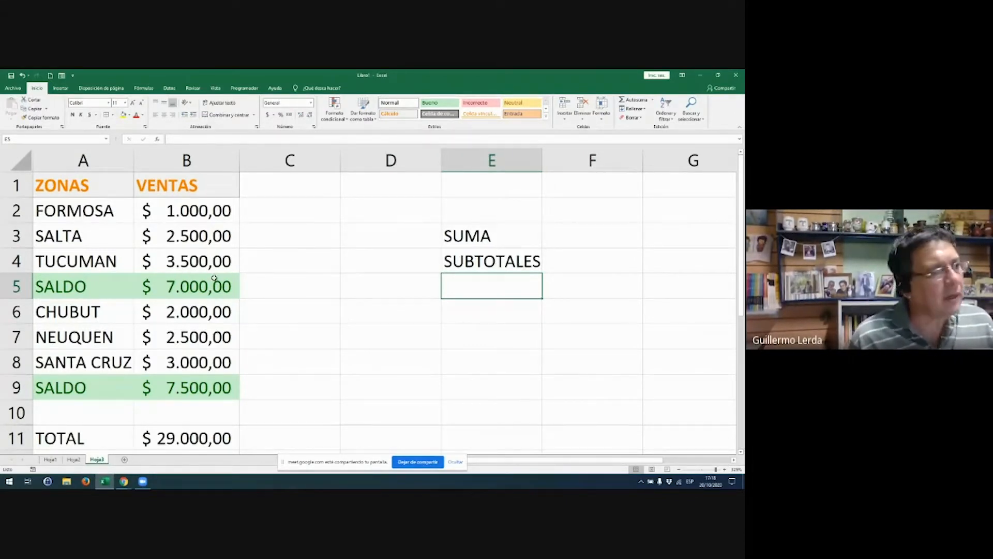
- Enter 9 in F4 and SUMA in G4, next to the SUBTOTALES label
left_click(596, 261)
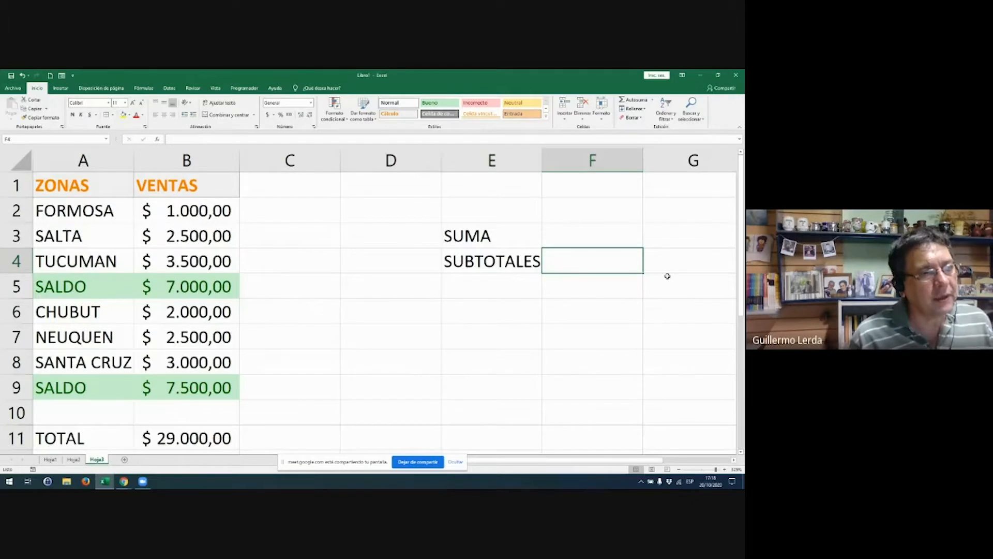
type("9")
key("Tab")
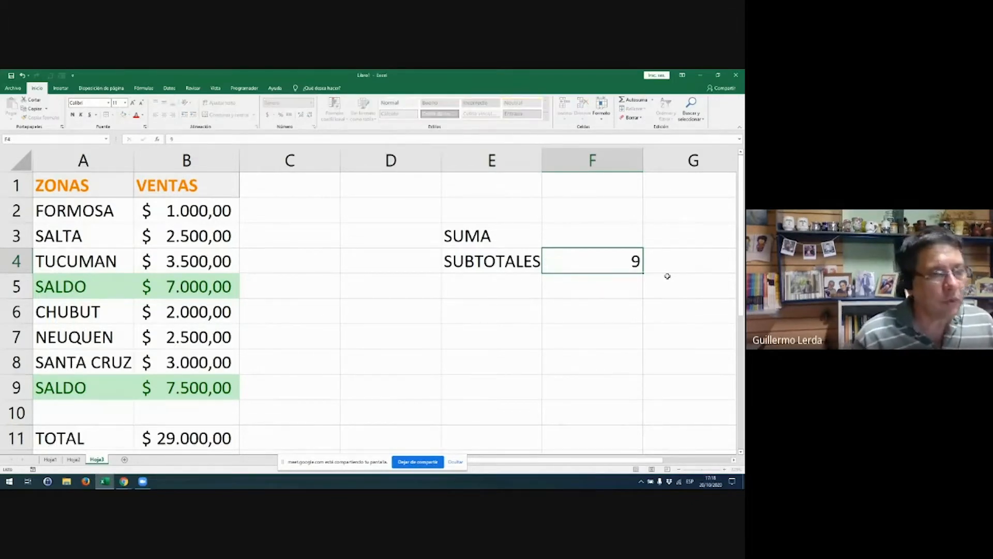
type("SUMA")
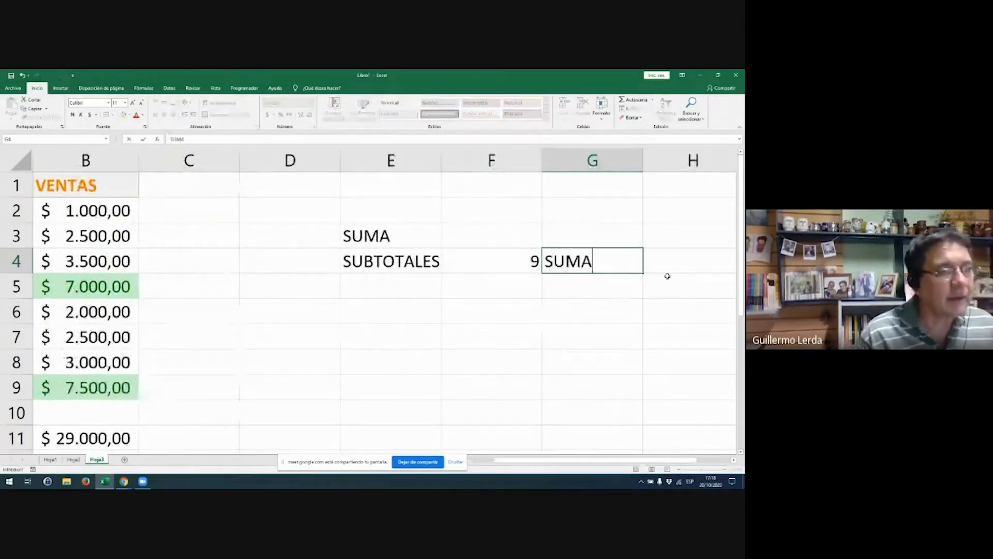
key("Return")
- Replace the formula in B5 with a SUBTOTALES function that uses function number 9 (SUMA)
key("Left")
key("Left")
key("Up")
key("Up")
key("Right")
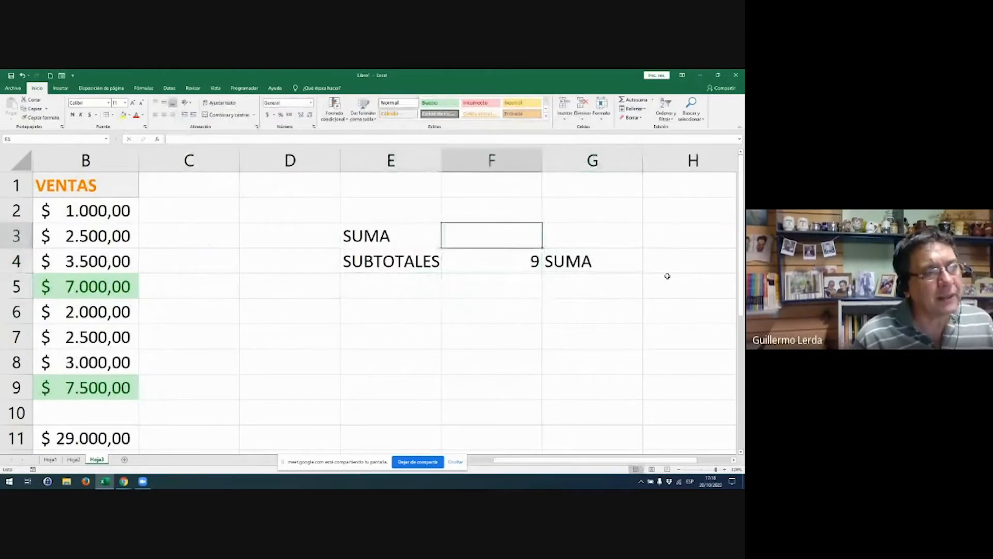
key("Left")
key("Left")
key("Left")
key("Left")
key("Left")
key("Right")
key("Right")
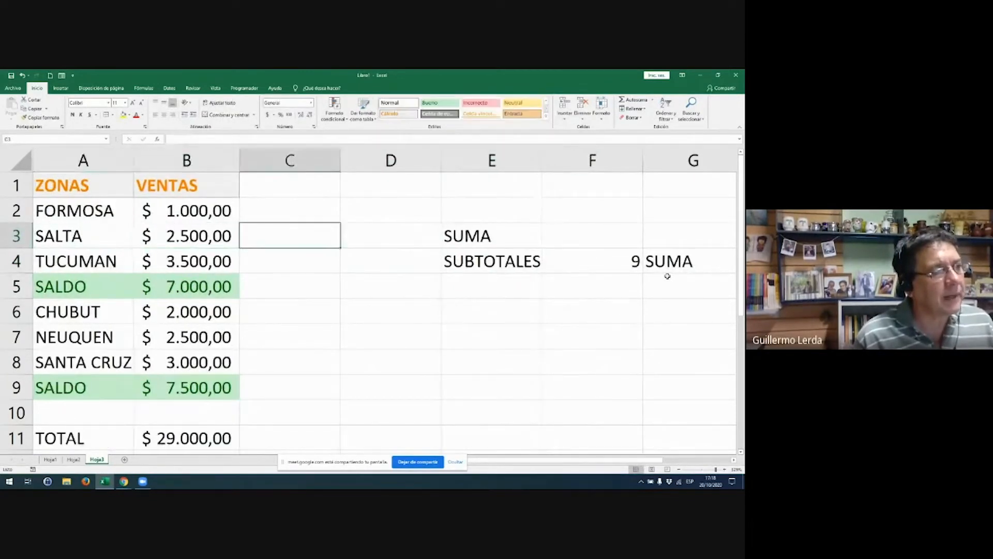
key("Down")
key("Down")
key("Left")
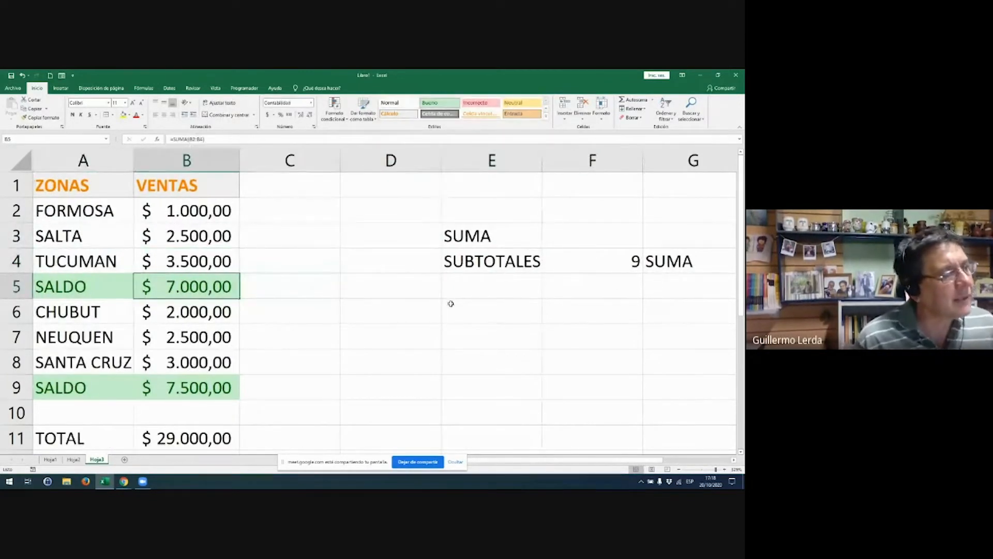
key("BackSpace")
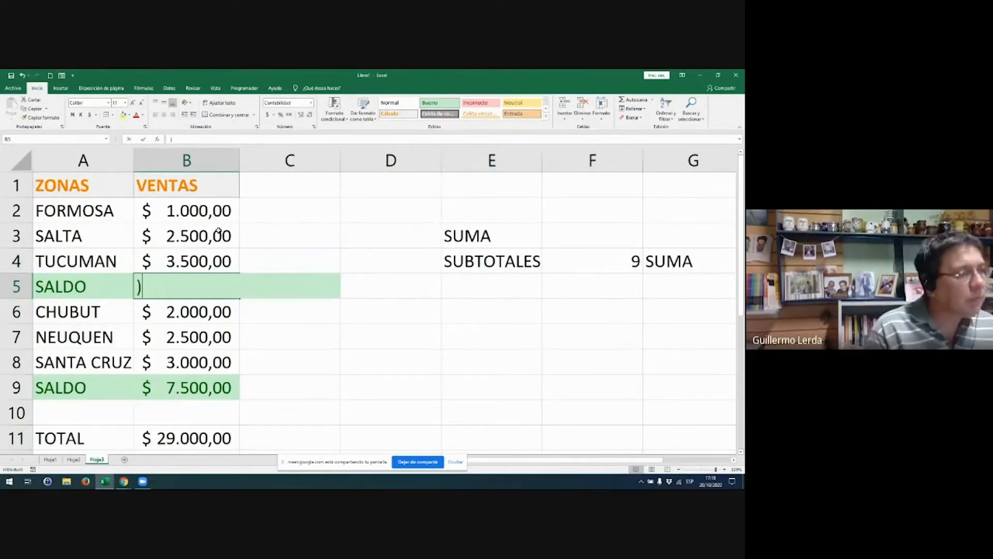
type("=SUBTOT")
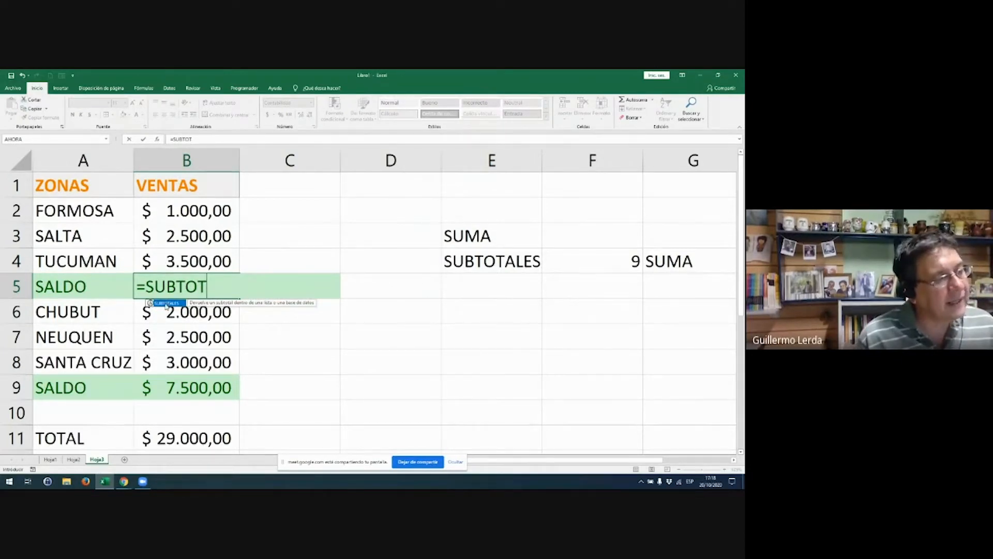
double_click(166, 304)
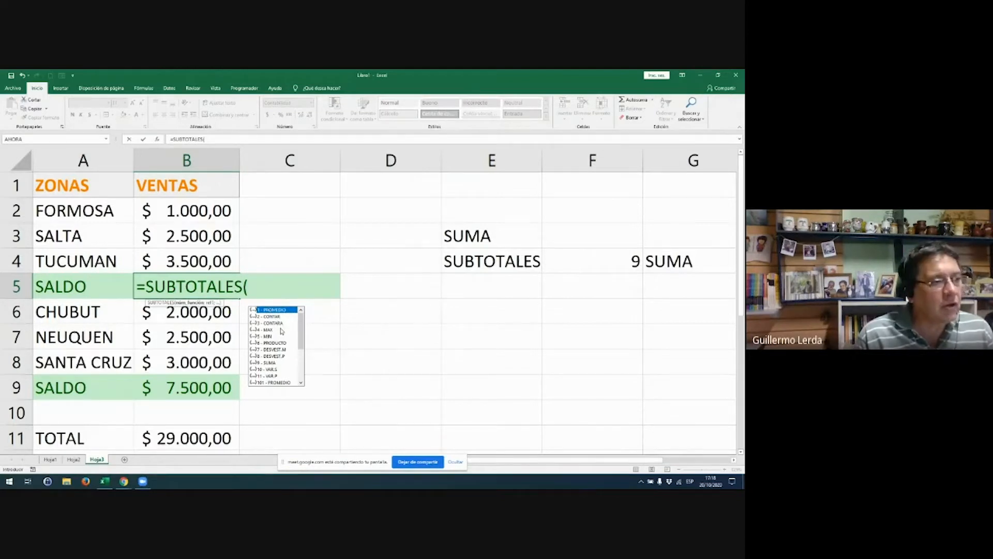
double_click(277, 363)
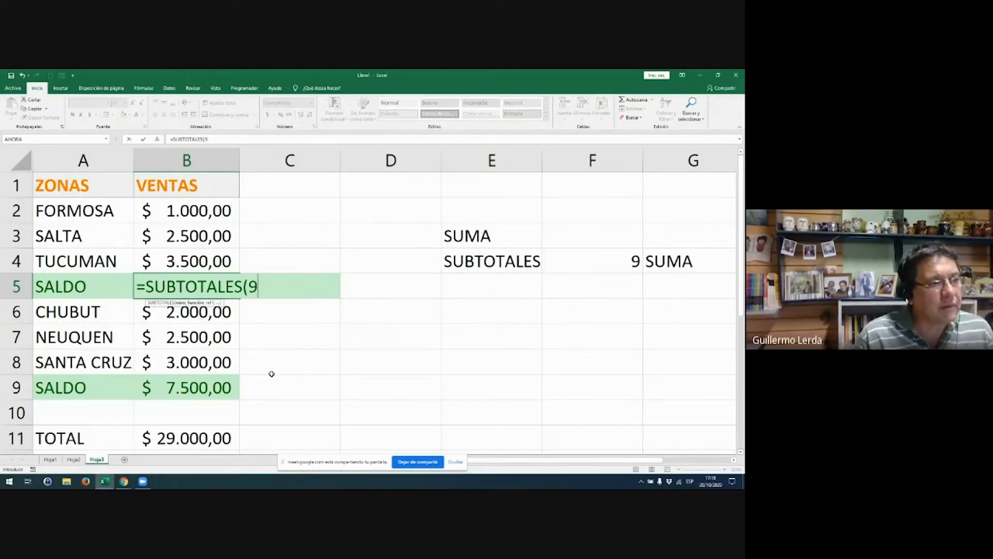
type(")")
- Set B2:B4 as the first reference in the function arguments of B5's SUBTOTALES formula and accept it
left_click(157, 139)
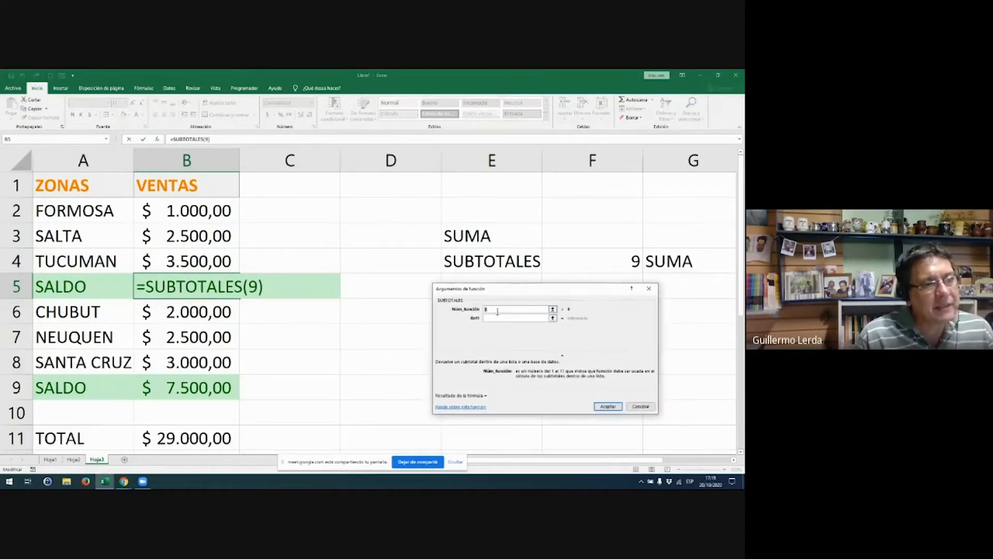
left_click(497, 317)
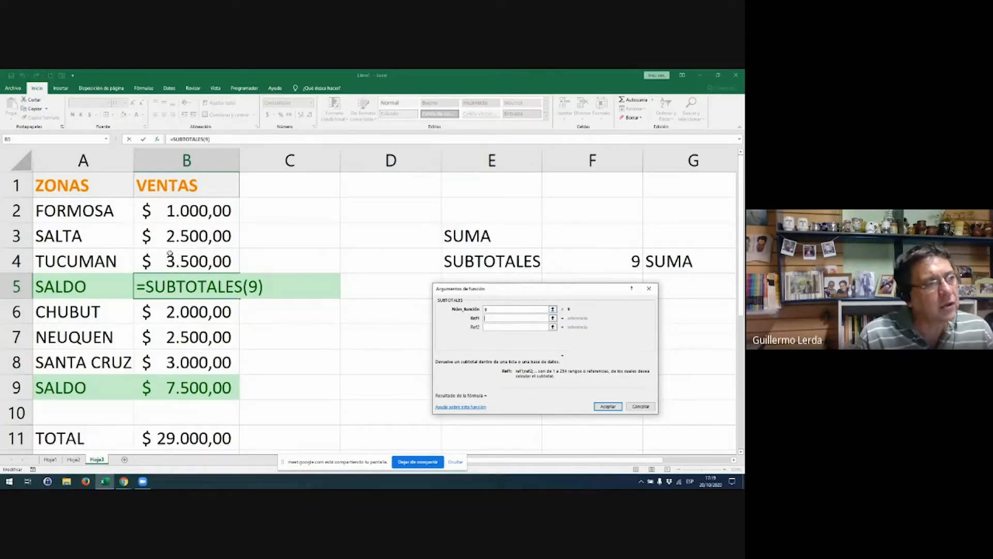
left_click_drag(181, 227, 190, 255)
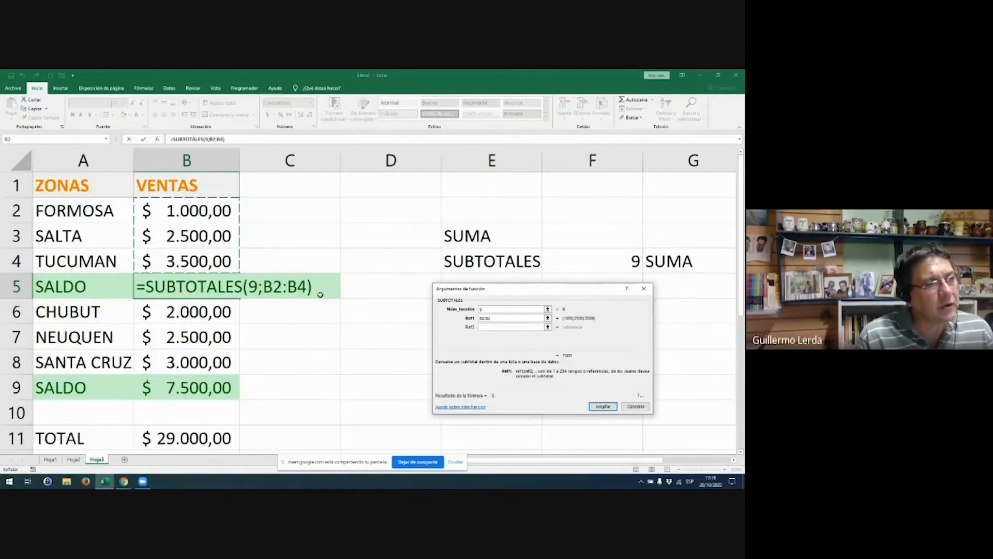
key("Return")
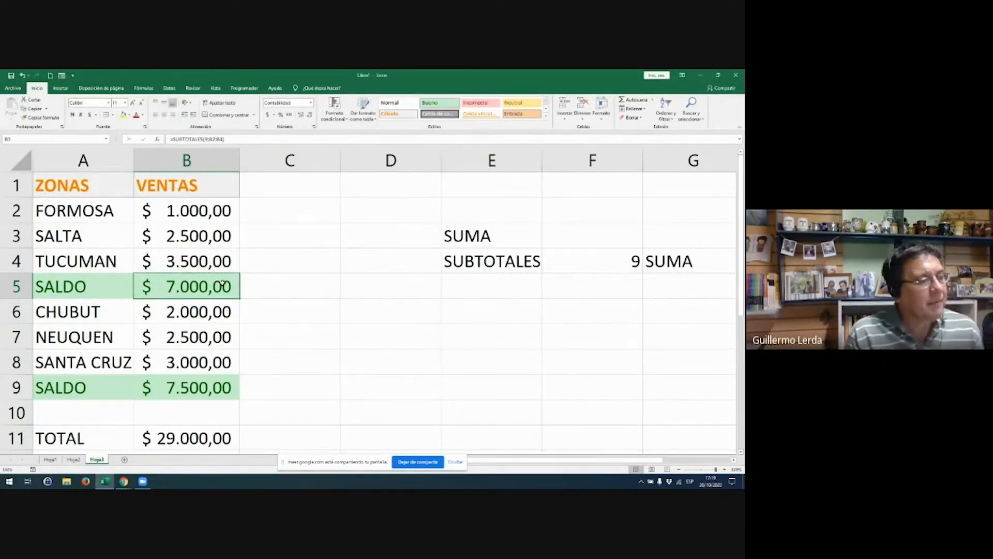
- Undo the SUBTOTALES formula in B5 and the SUMA entry in G4, and check the formula in B5
left_click(269, 280)
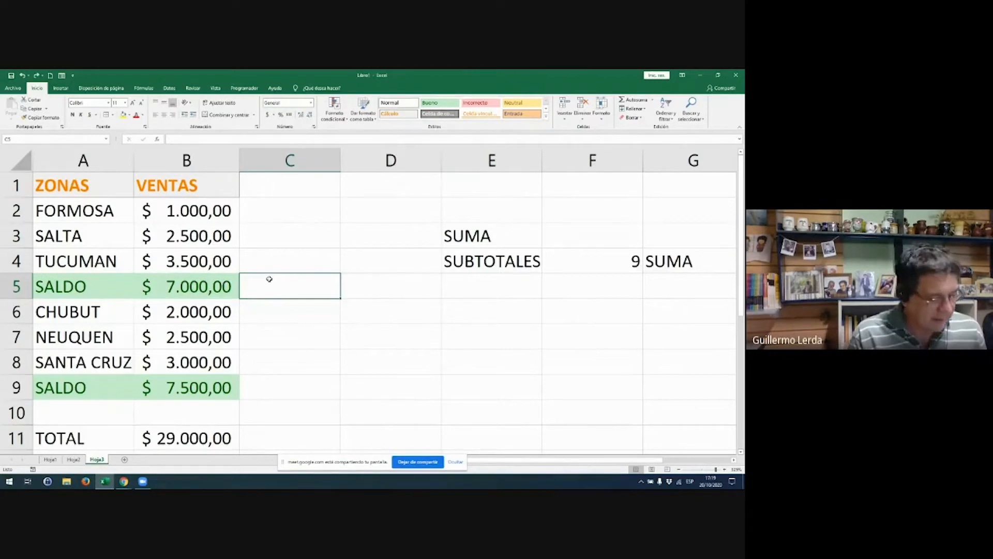
key("ctrl+z")
left_click(162, 360)
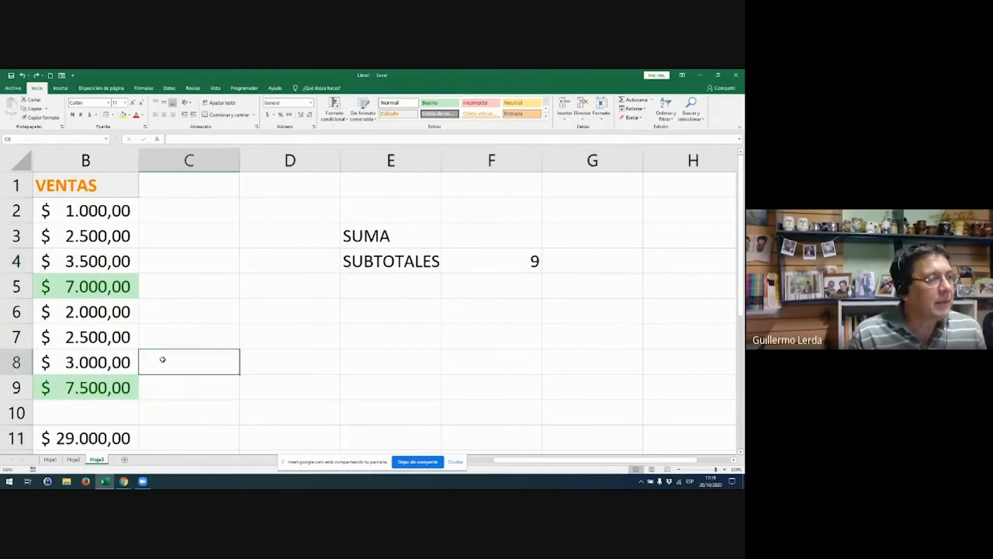
left_click(133, 293)
double_click(133, 293)
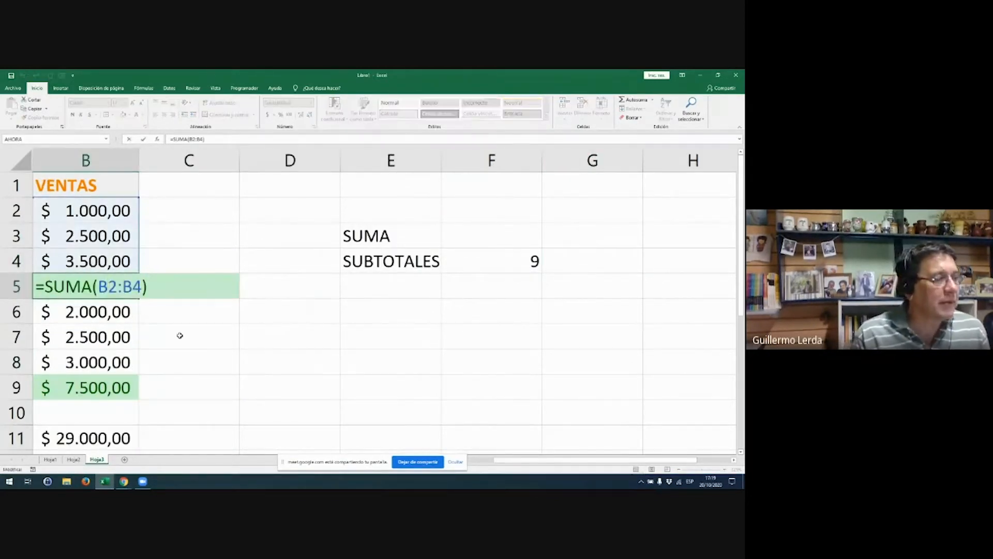
key("Escape")
key("Left")
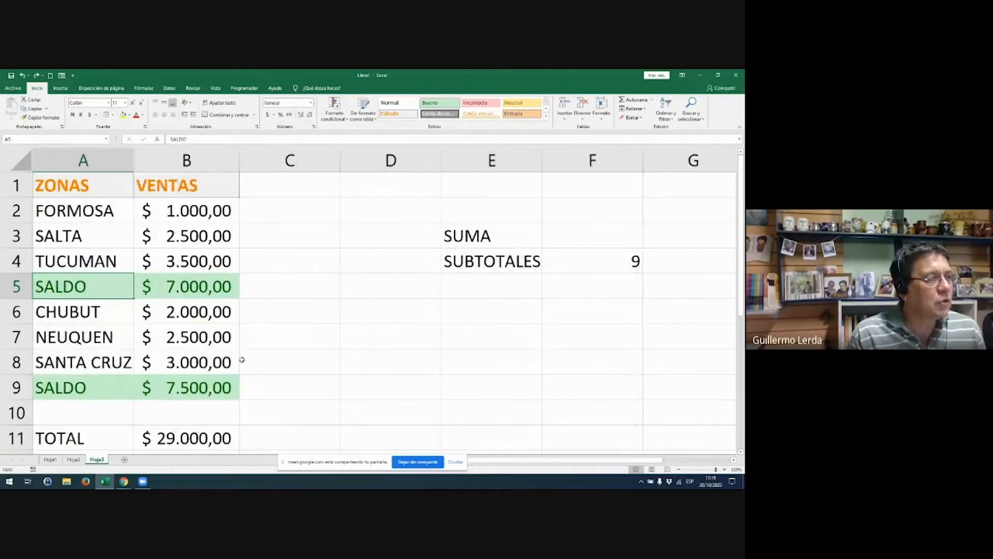
- Copy the VENTAS column B1:B11 into column C starting at C1, and autofit column C's width
left_click_drag(222, 192, 243, 448)
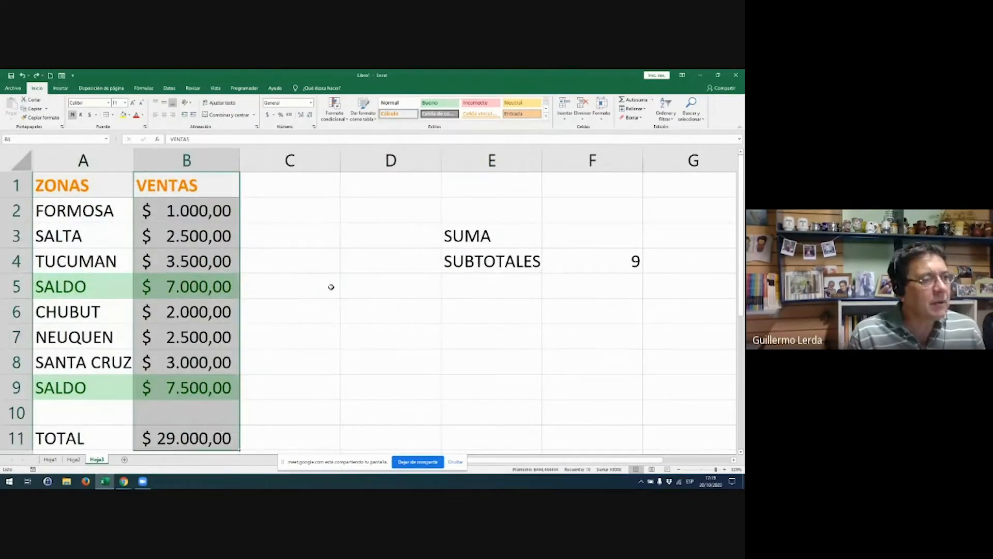
key("ctrl+c")
left_click(291, 190)
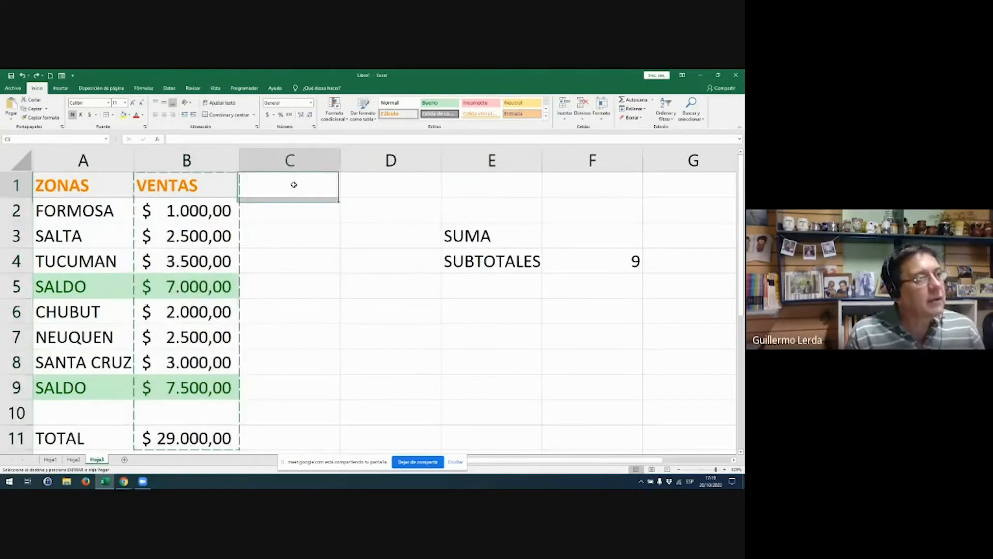
key("ctrl+v")
key("ctrl+b")
key("Escape")
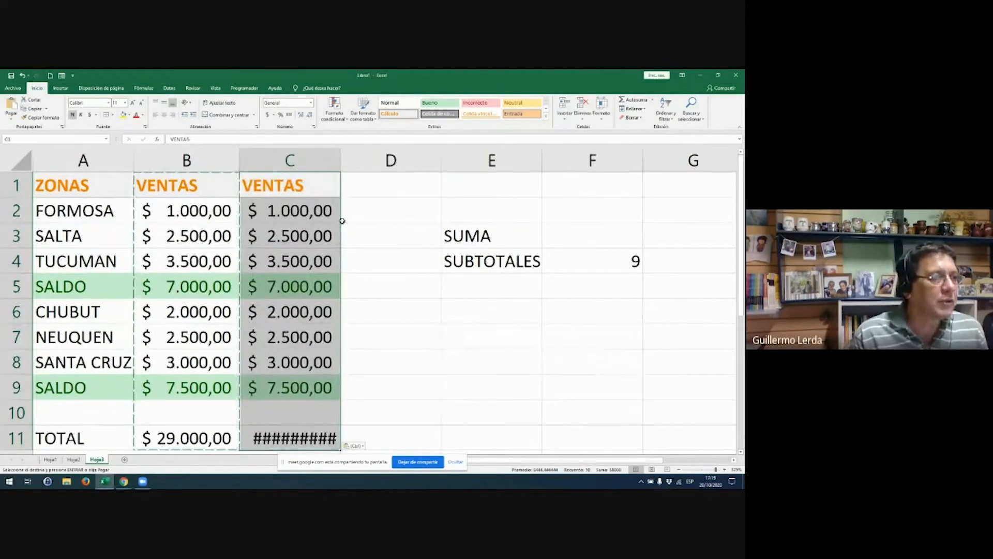
double_click(339, 156)
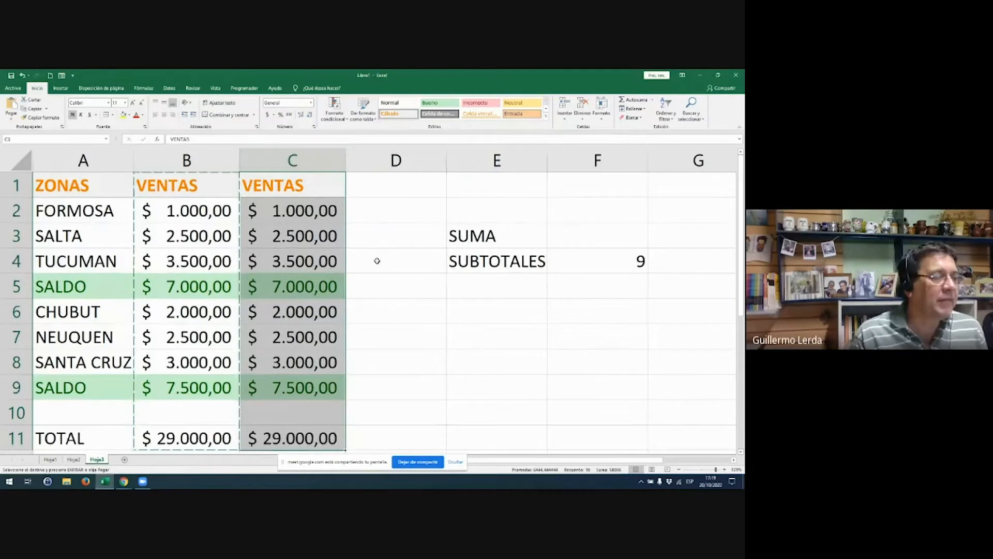
- Replace the SUMA formula in C5 with a SUBTOTALES function that uses function number 9 (SUMA)
double_click(313, 282)
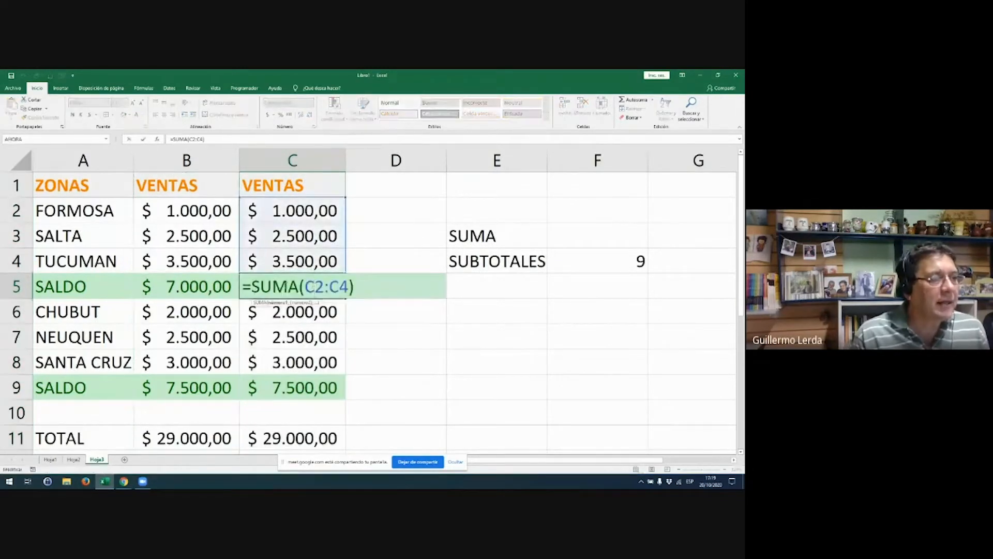
left_click_drag(251, 286, 489, 305)
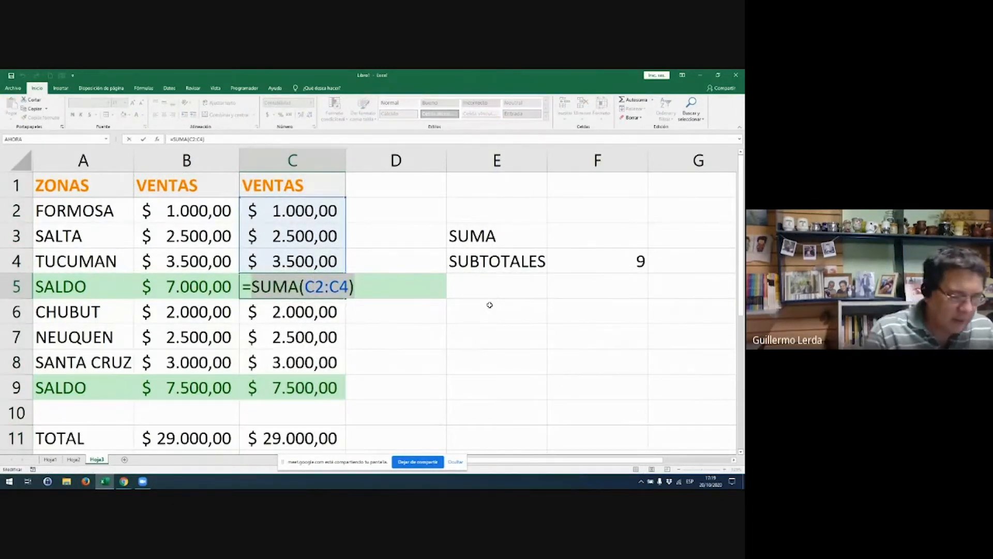
type("SUBTOT")
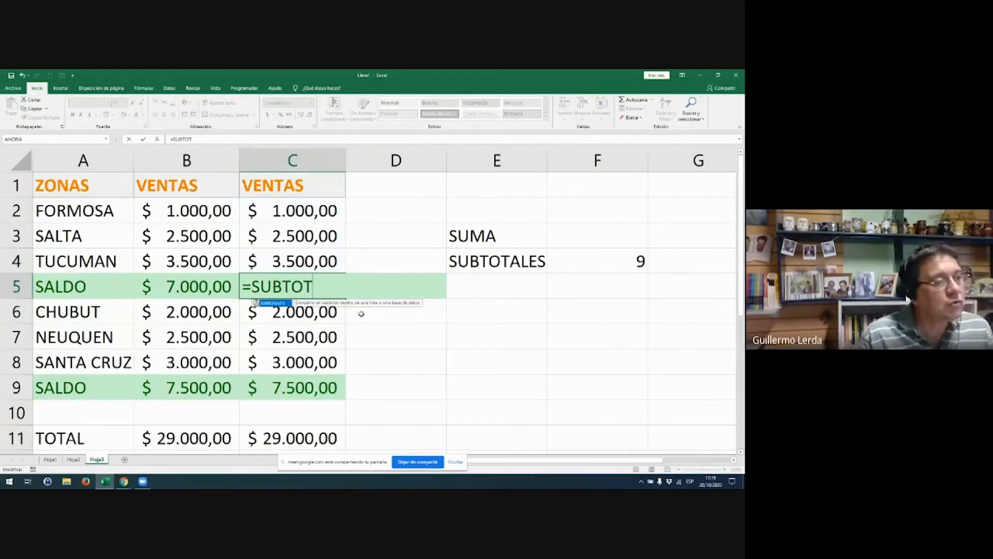
key("Return")
double_click(277, 307)
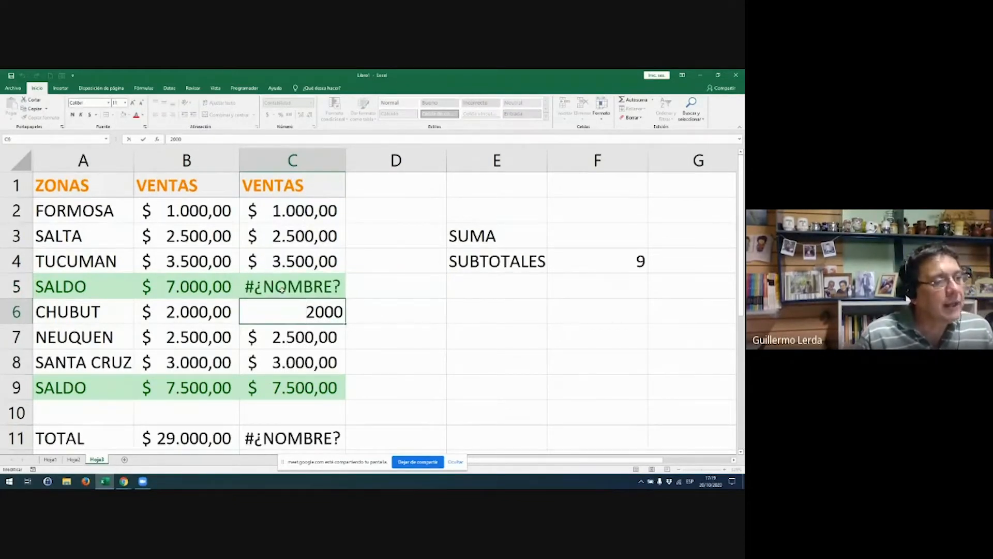
double_click(321, 283)
type("A")
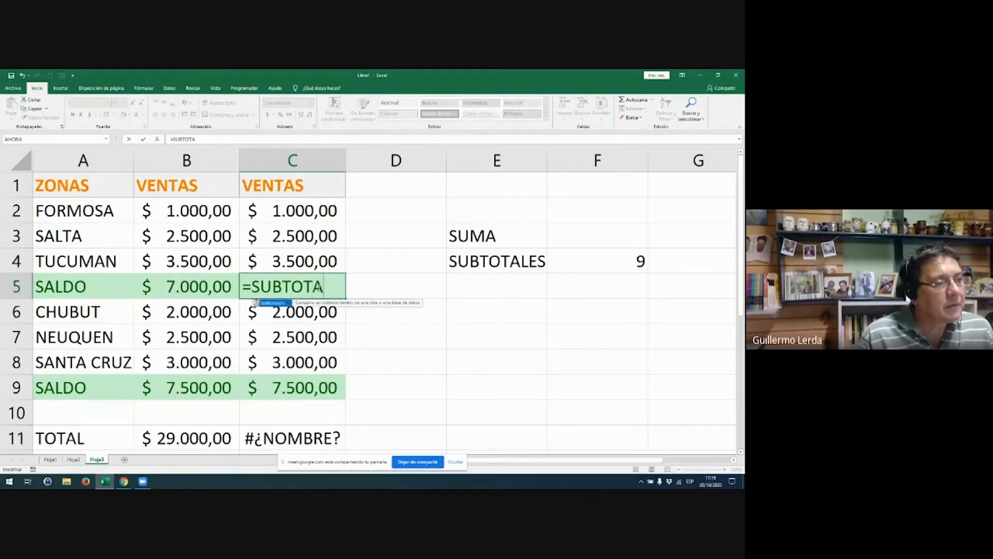
key("Tab")
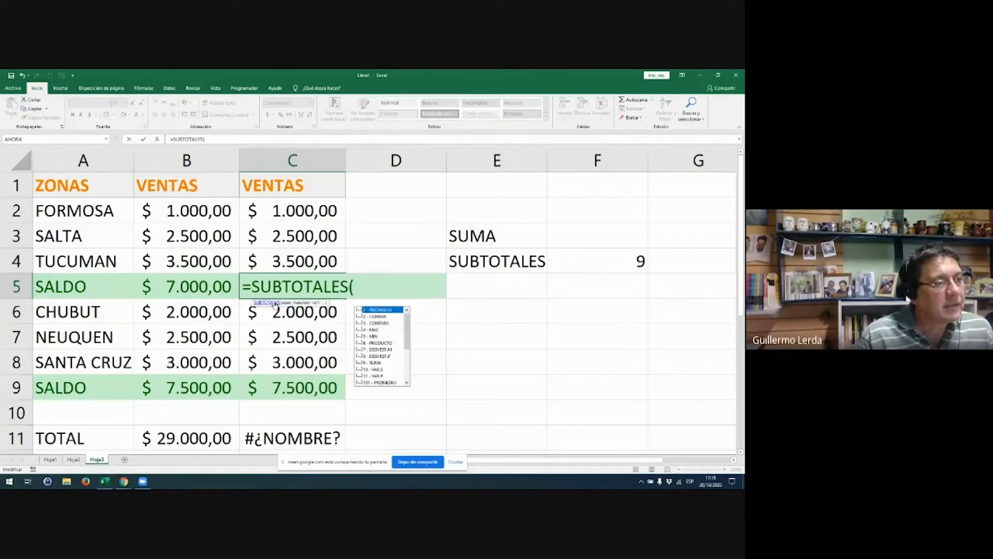
left_click(378, 357)
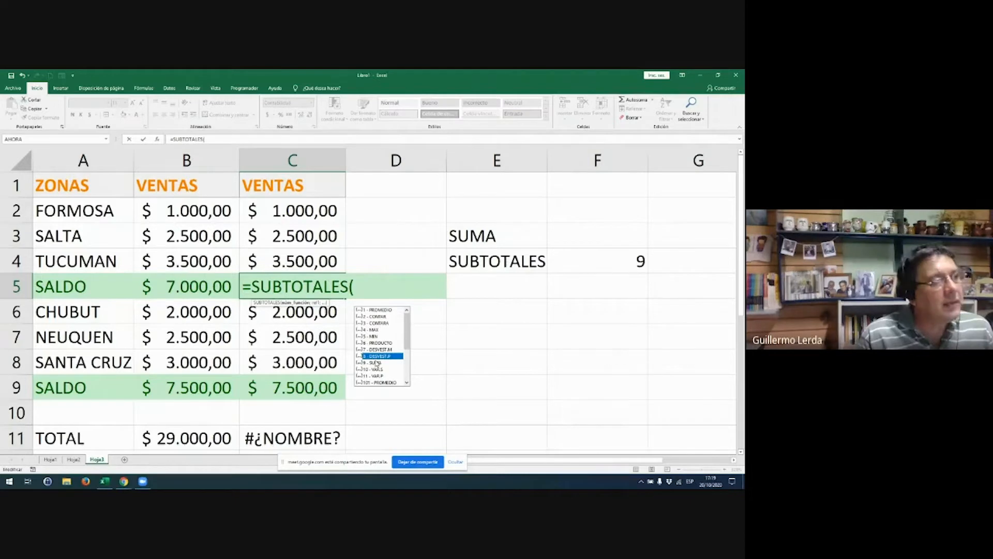
double_click(376, 362)
- Set C2:C4 as the first reference in the function arguments of C5's SUBTOTALES formula and accept it
key("ctrl+a")
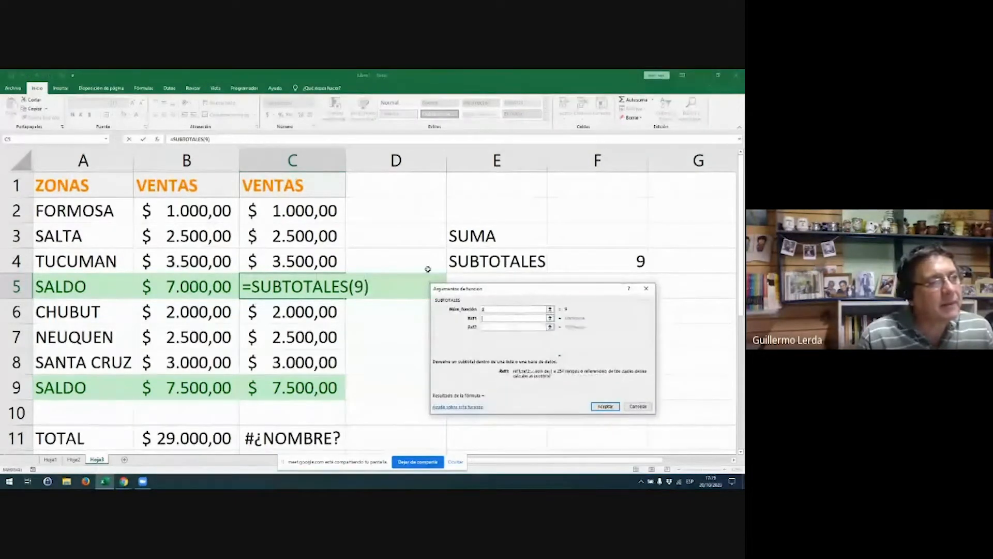
left_click_drag(310, 211, 312, 256)
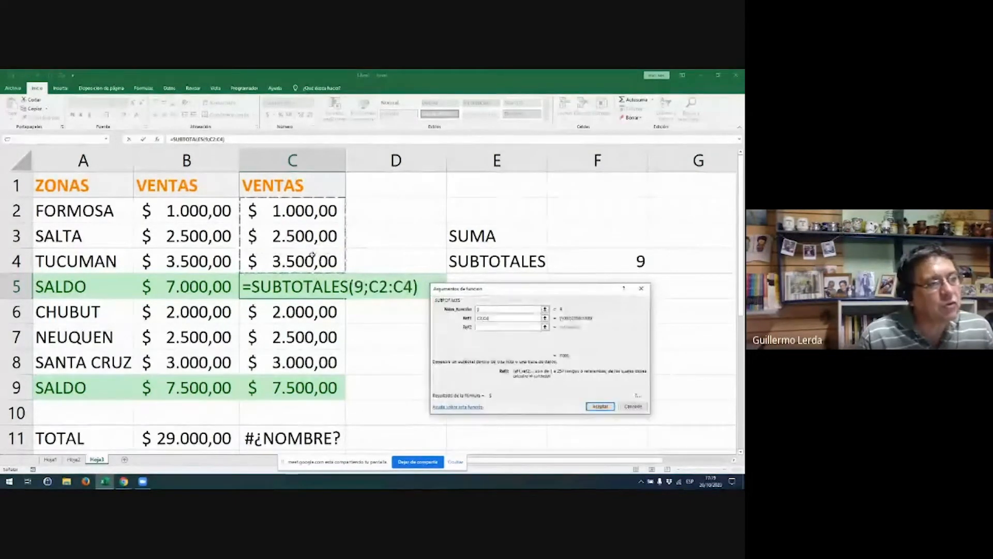
key("Return")
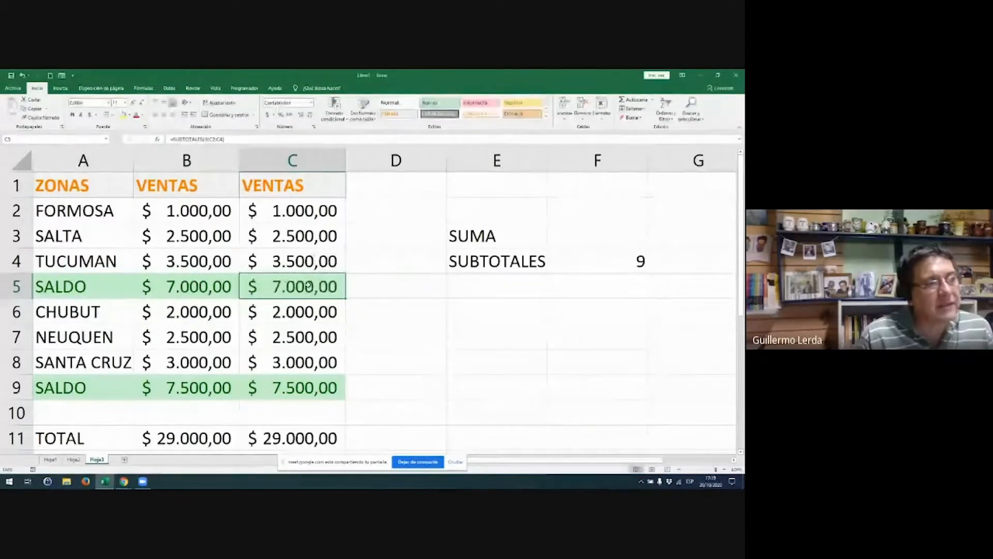
- Replace the SALDO formula in C9 with a SUBTOTALES function that uses function number 9 (SUMA)
left_click(292, 389)
key("F2")
key("BackSpace")
key("BackSpace")
key("BackSpace")
key("BackSpace")
key("BackSpace")
key("BackSpace")
key("BackSpace")
key("BackSpace")
key("BackSpace")
key("BackSpace")
key("BackSpace")
key("BackSpace")
type("=")
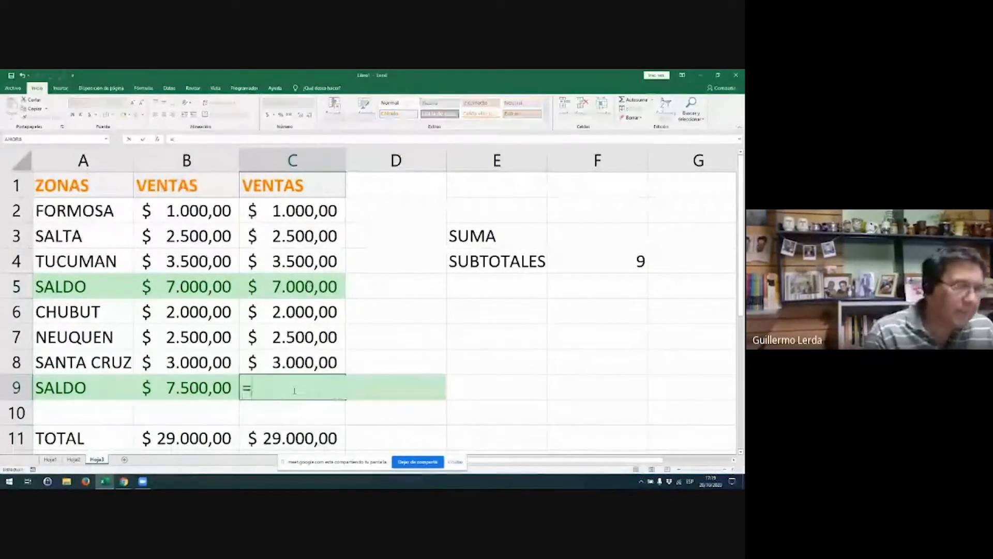
type("SUBTOTAL")
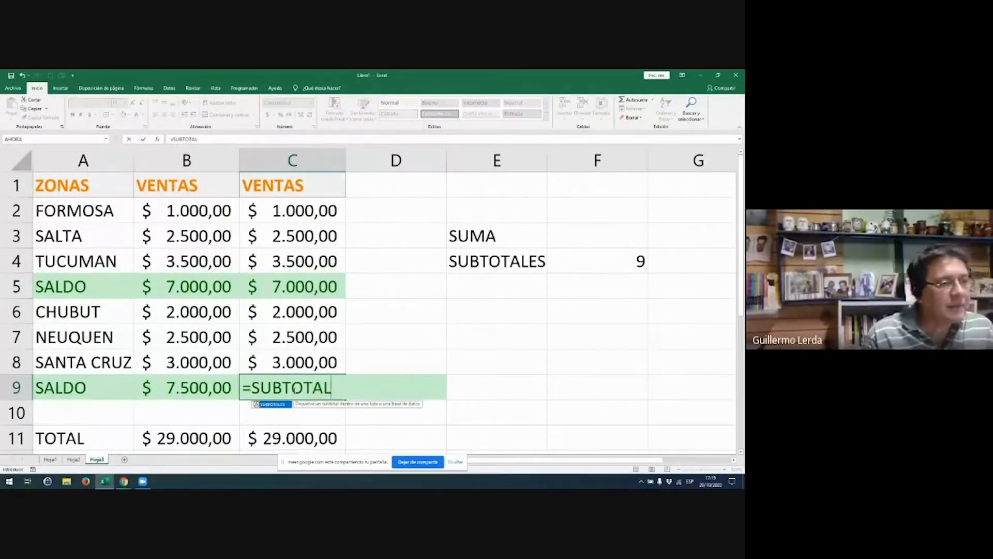
key("Tab")
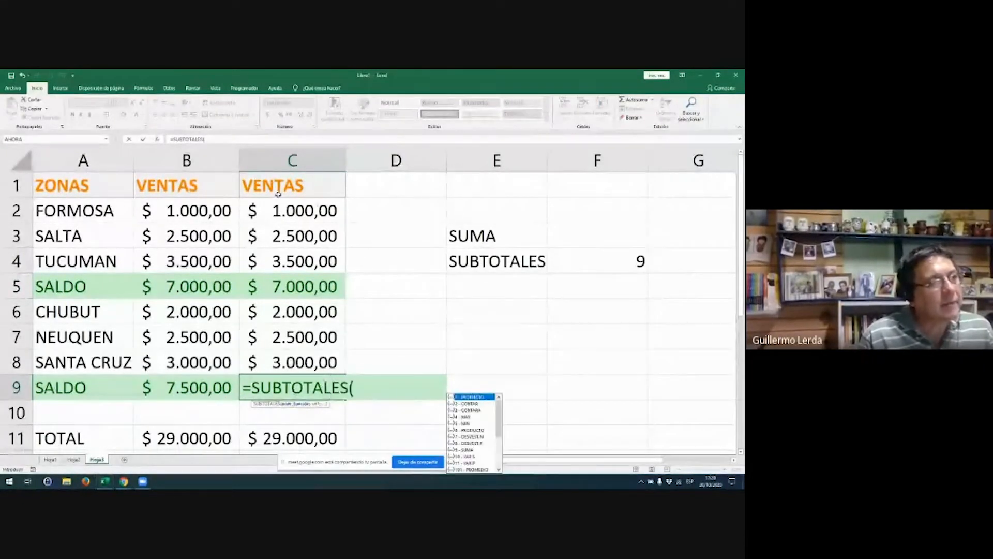
double_click(469, 450)
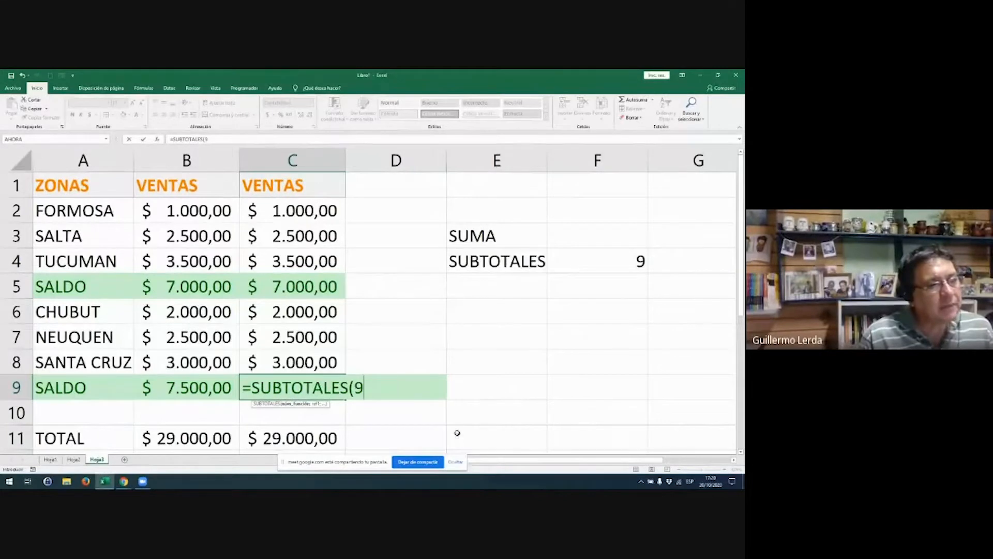
- Set C6:C8 as the first reference in the function arguments of C9's SUBTOTALES formula and accept it
left_click(156, 139)
left_click(503, 317)
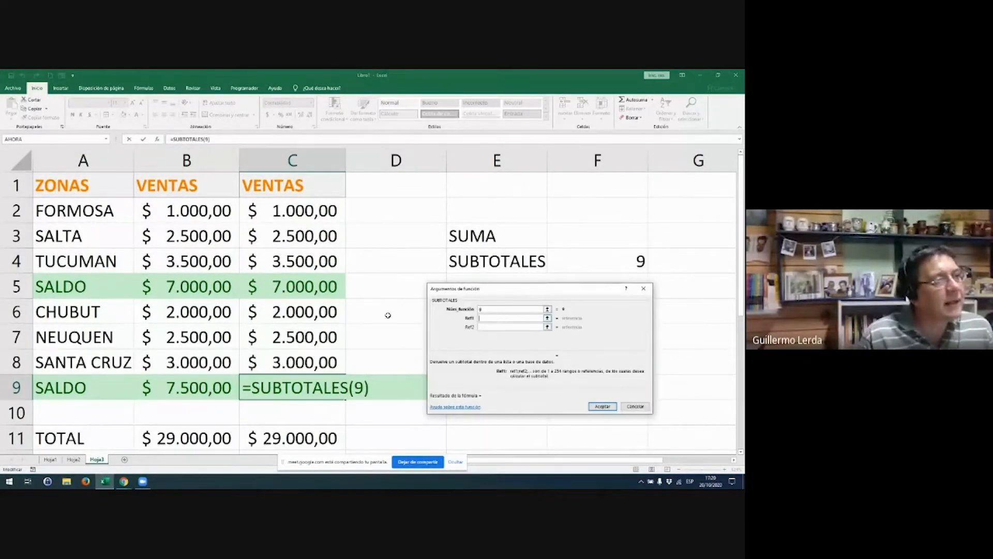
left_click_drag(331, 310, 327, 353)
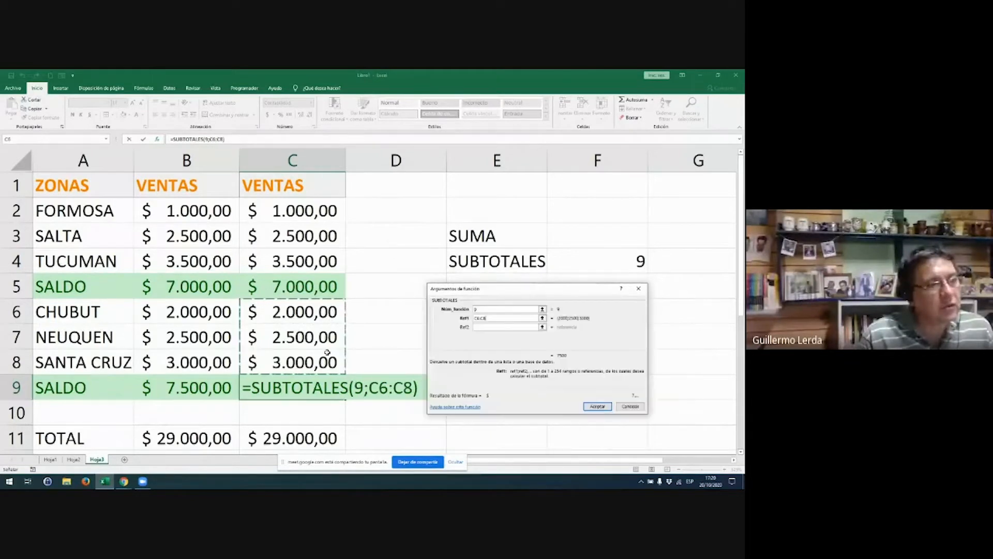
key("Return")
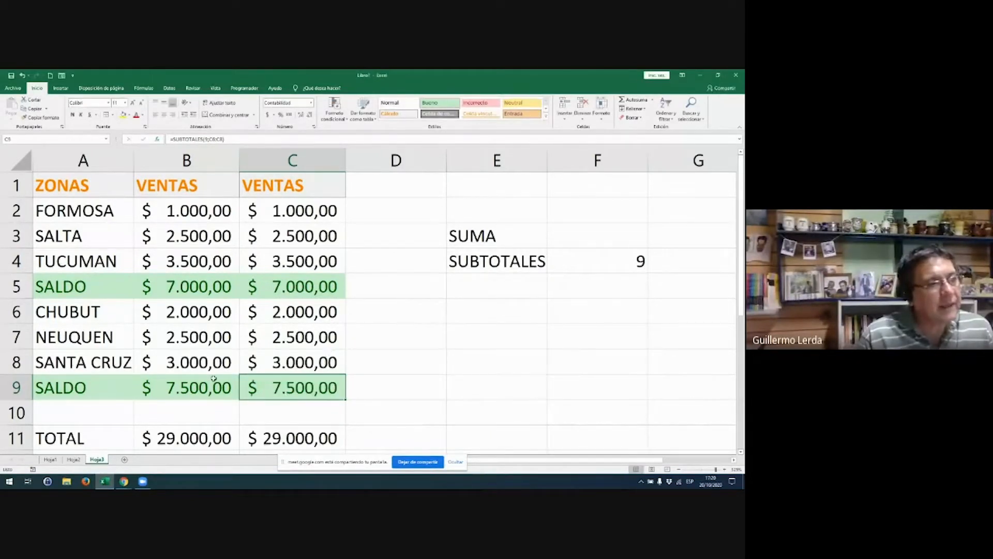
- Compare the SALDO formulas in B5 and B9 with those in C5 and C9, leaving them unedited
double_click(194, 287)
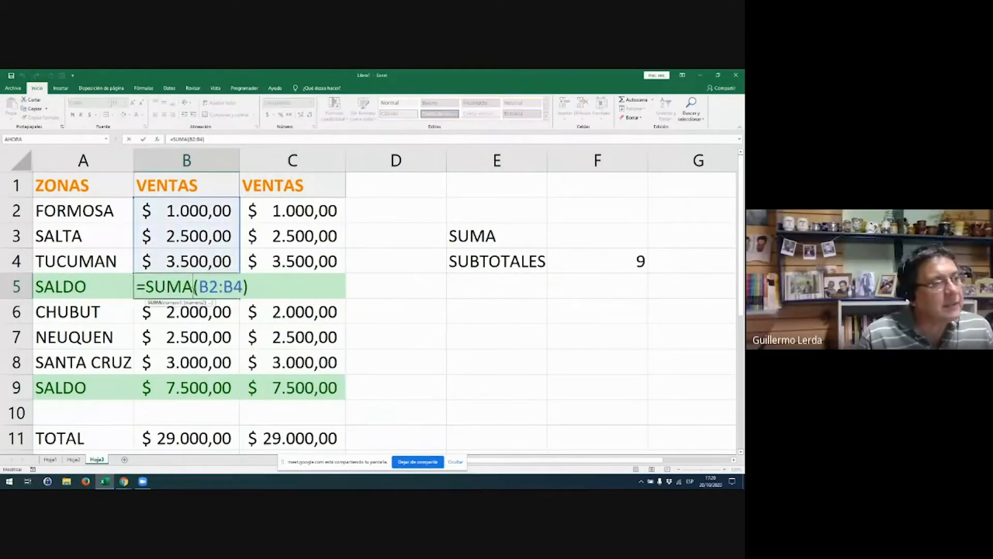
left_click(264, 288)
double_click(265, 288)
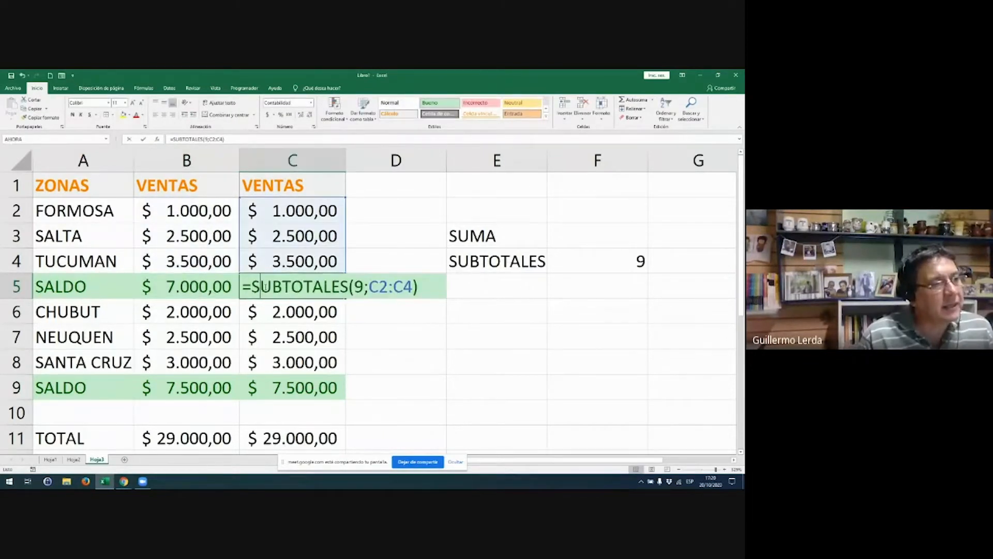
key("Escape")
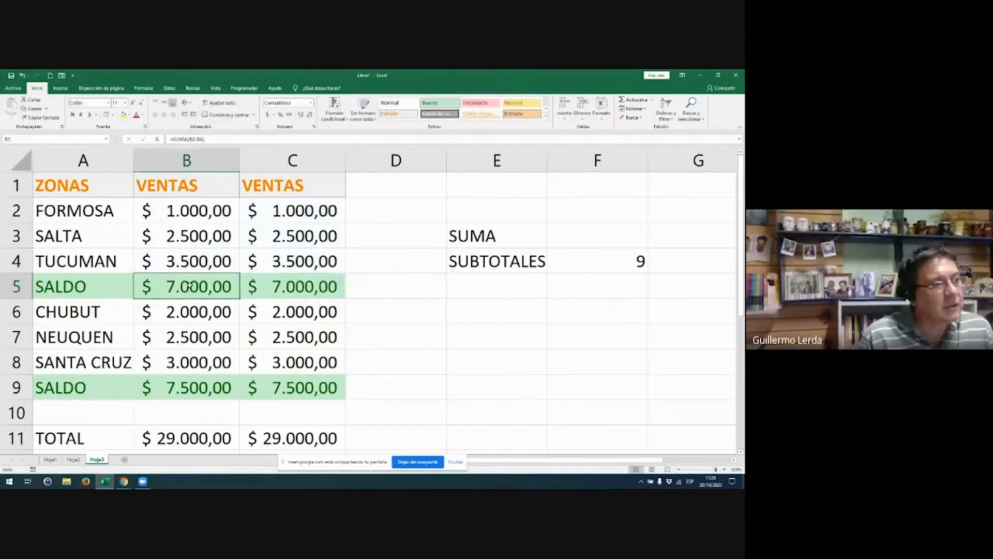
double_click(194, 287)
key("Escape")
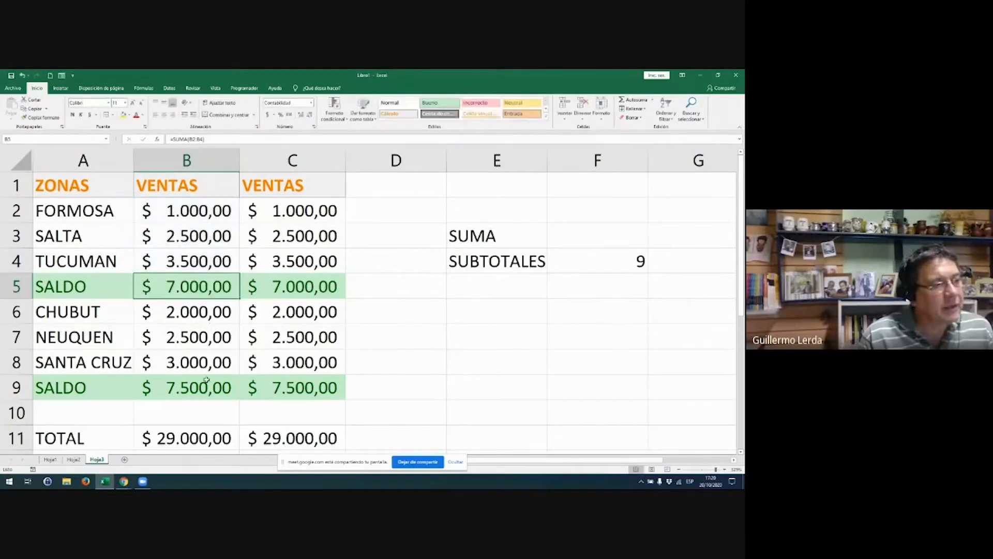
double_click(207, 388)
key("Escape")
double_click(282, 388)
key("Escape")
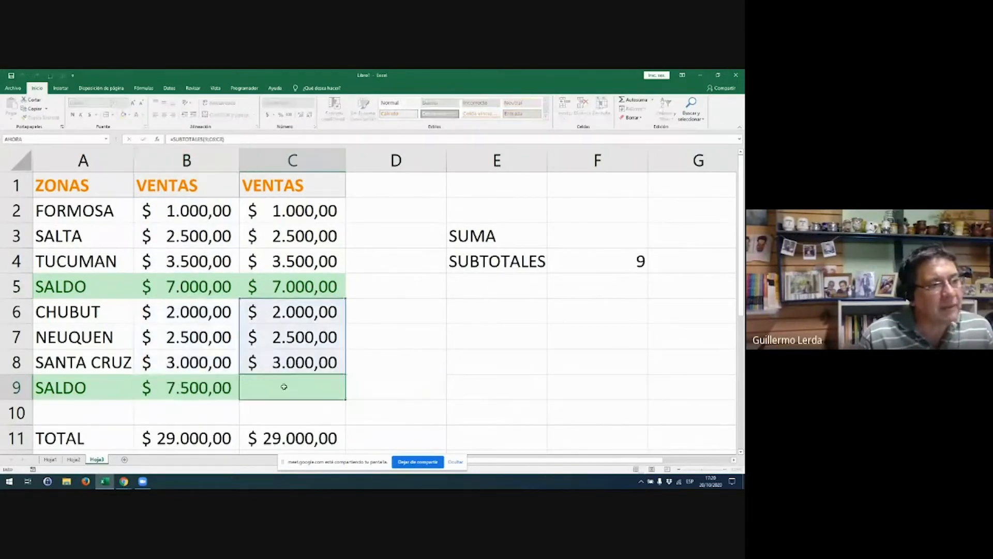
left_click_drag(223, 393, 317, 393)
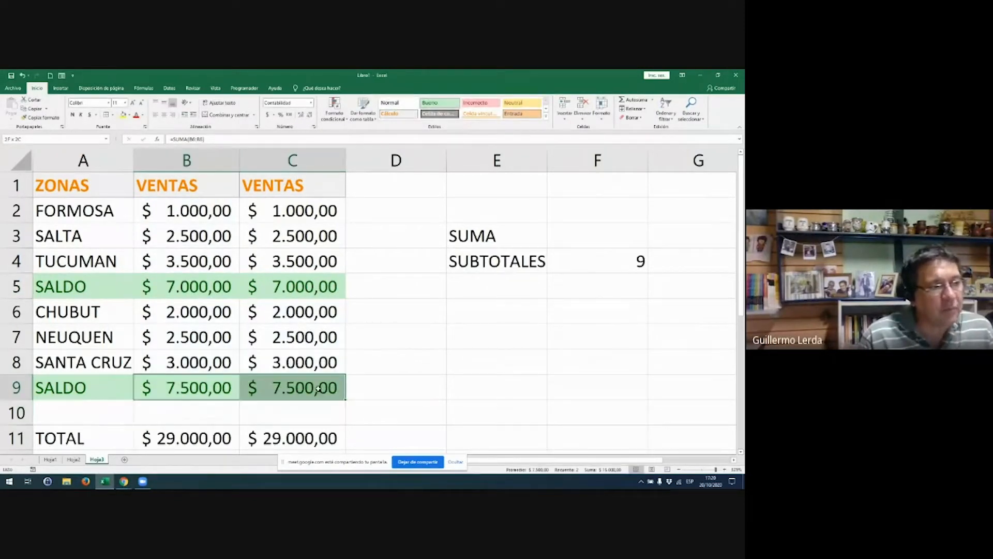
- Replace the TOTAL formula in C11 with a SUBTOTALES function that uses function number 9 (SUMA)
left_click(323, 439)
double_click(322, 438)
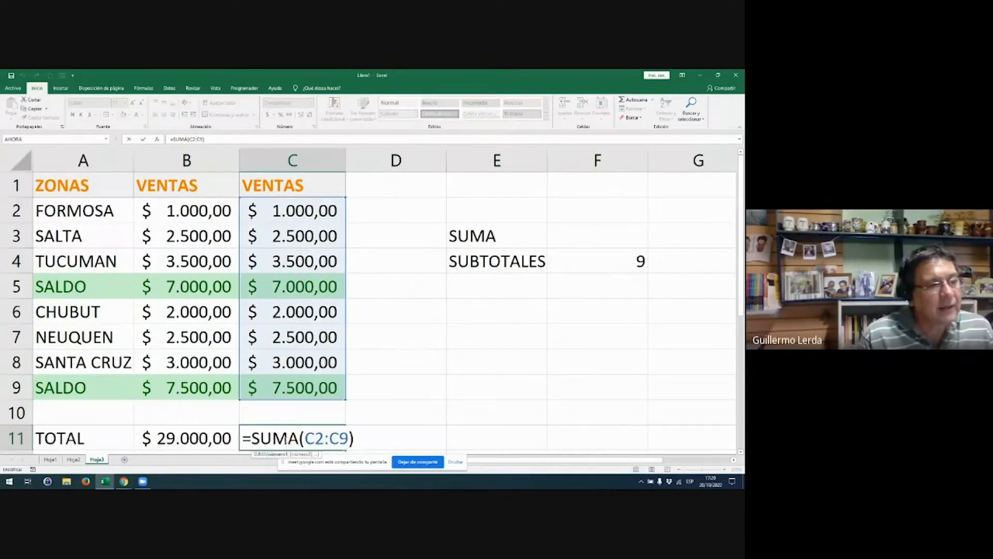
left_click_drag(259, 439, 364, 437)
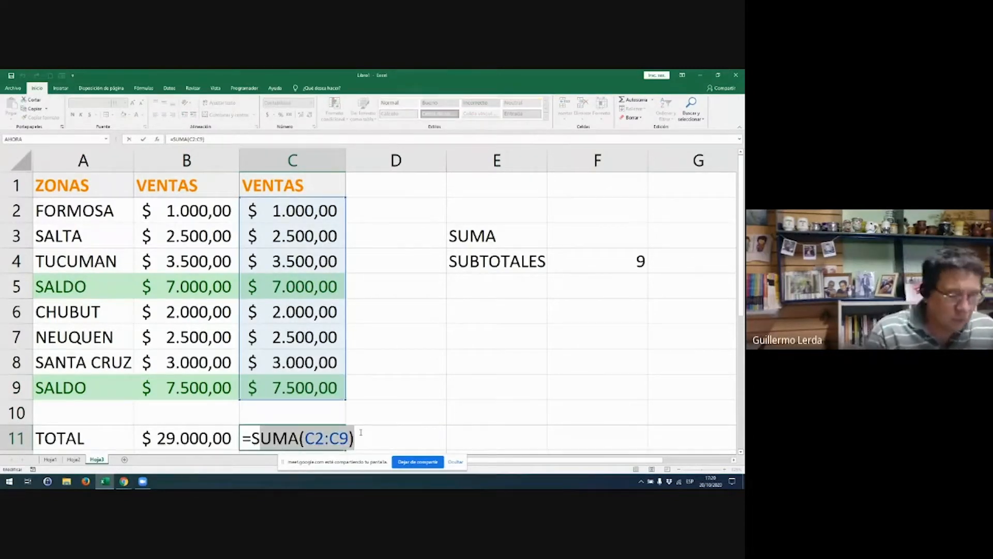
key("BackSpace")
type("SU")
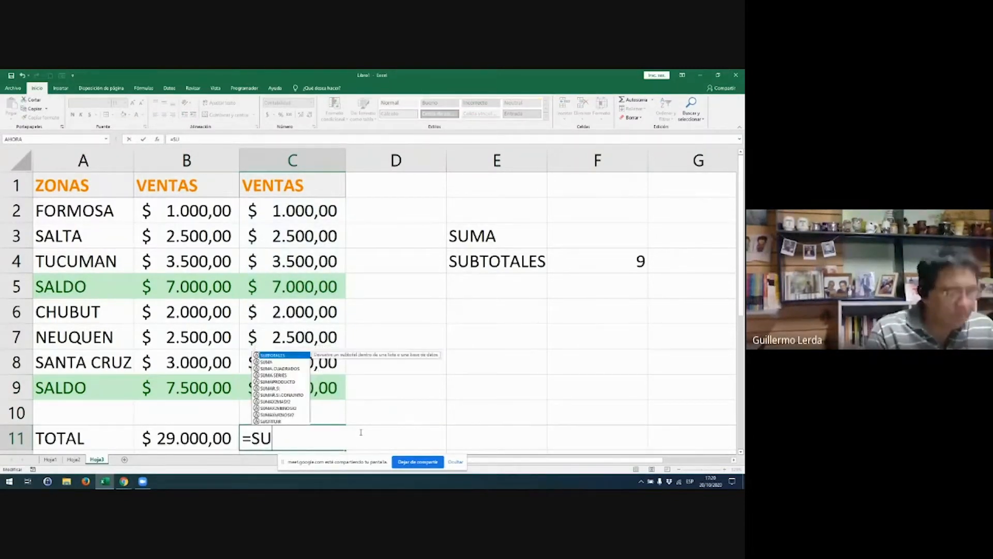
type("B")
double_click(280, 456)
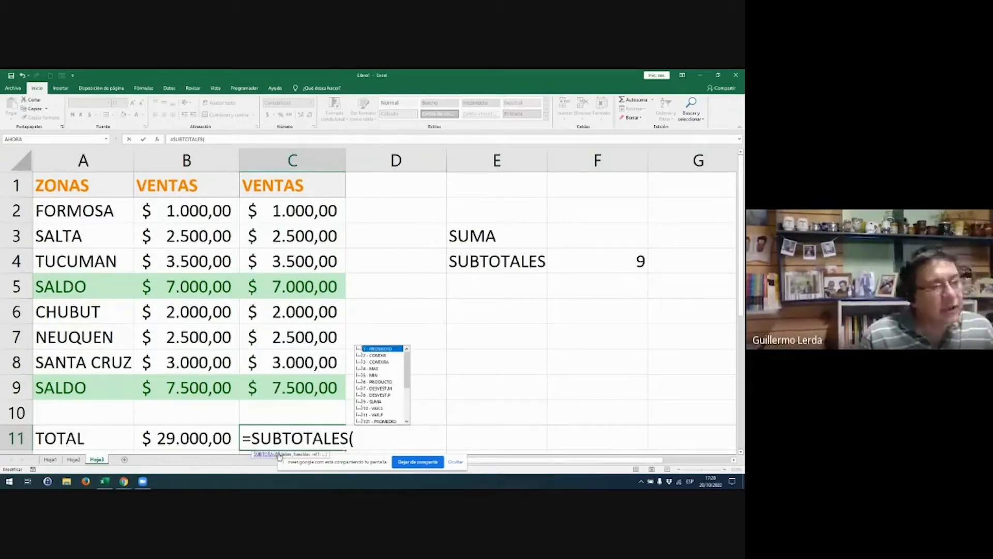
double_click(366, 402)
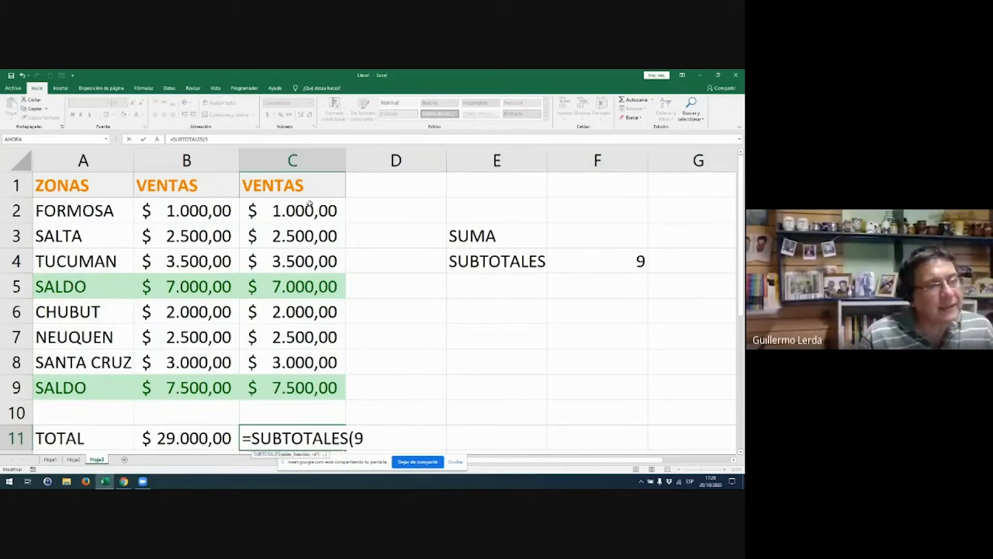
- Set C2:C9 as the first reference in the function arguments of C11's SUBTOTALES formula and accept it
left_click(157, 139)
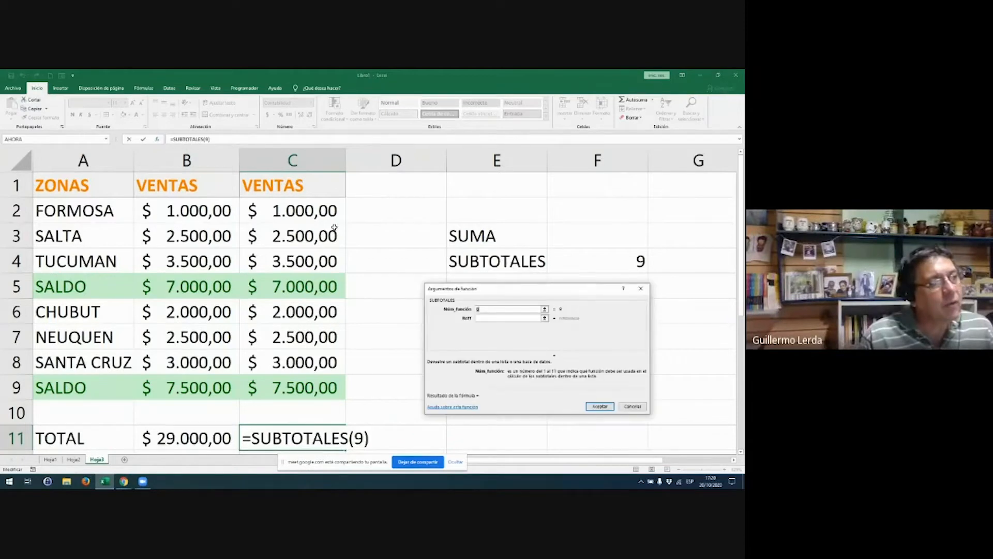
left_click(491, 317)
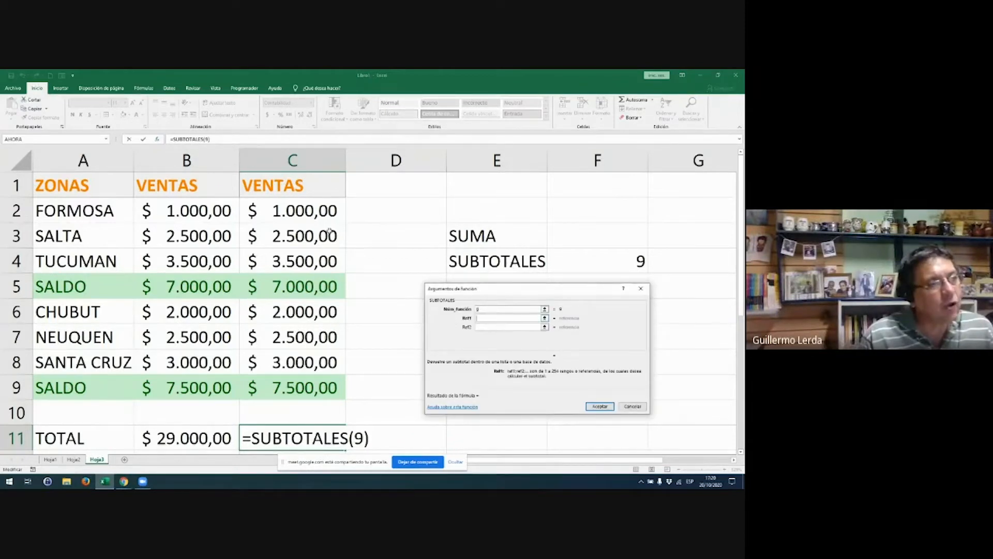
left_click_drag(298, 205, 292, 389)
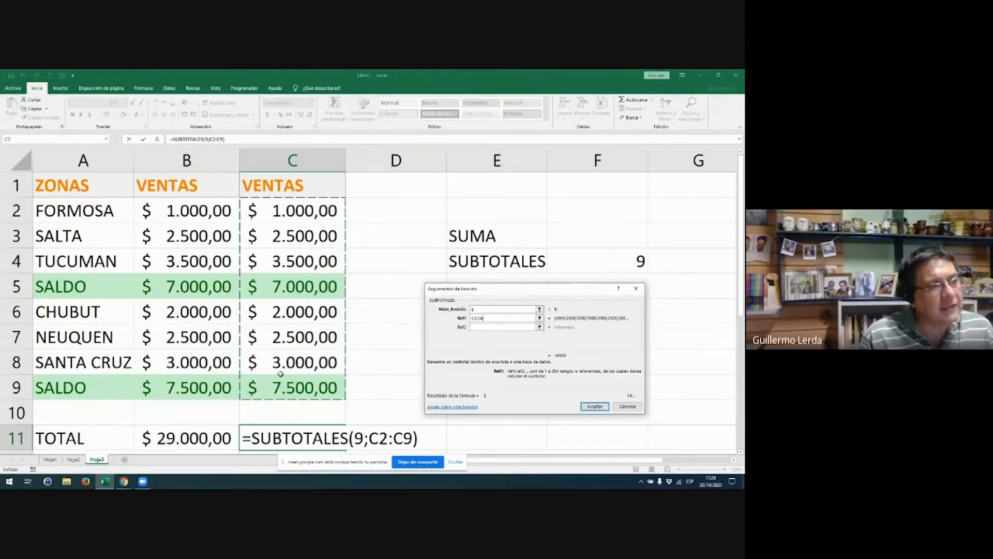
left_click(594, 407)
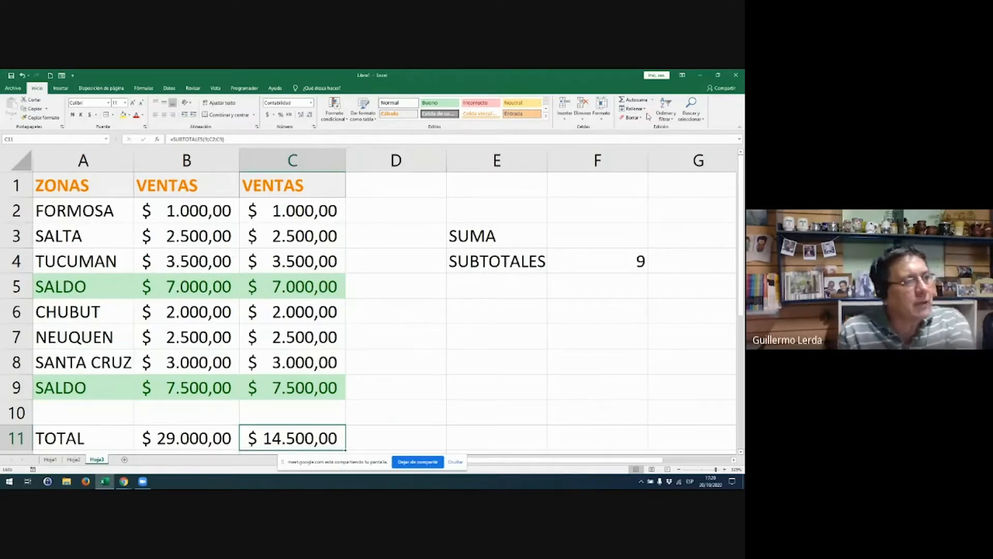
- Review the SALDO formula in B5 and the one in C9
left_click(186, 286)
key("alt+equal")
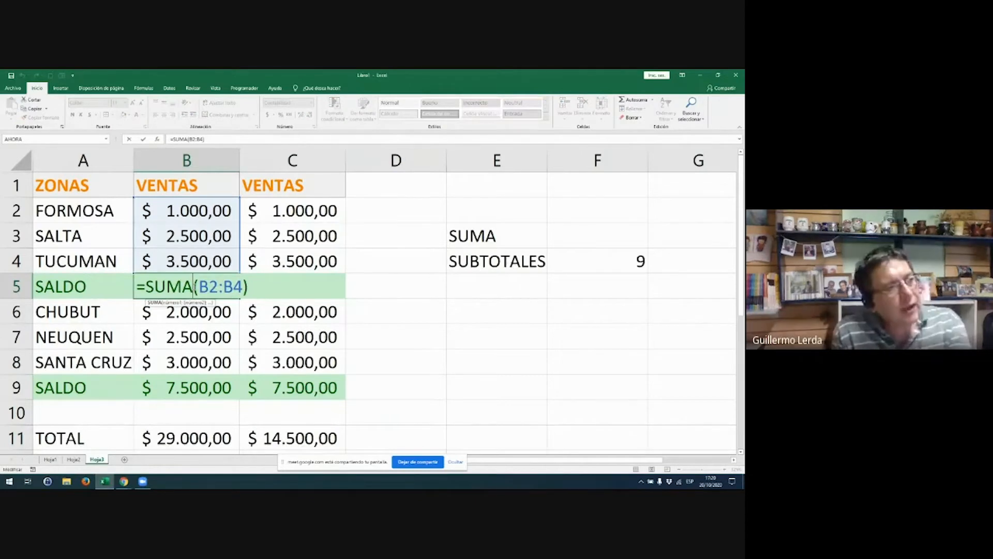
left_click(188, 387)
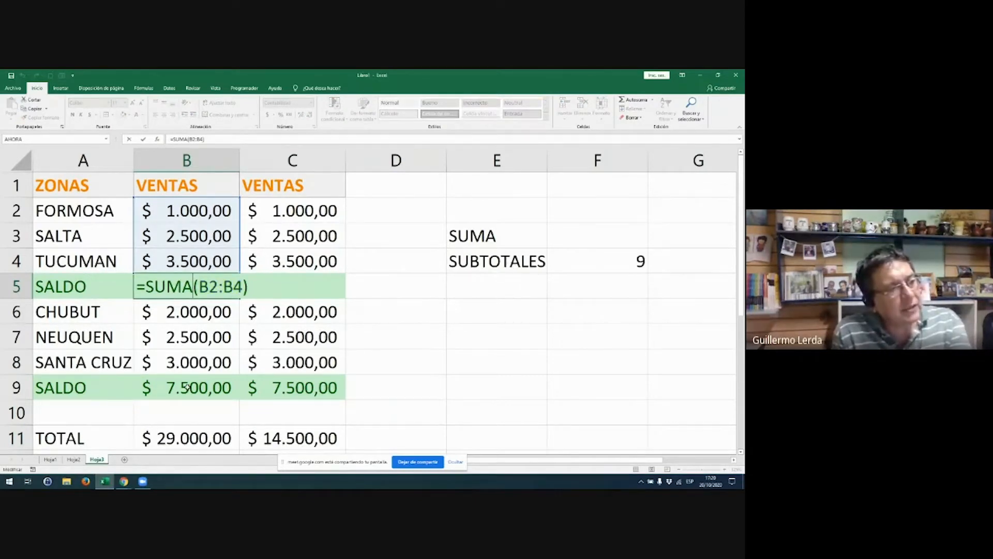
double_click(272, 387)
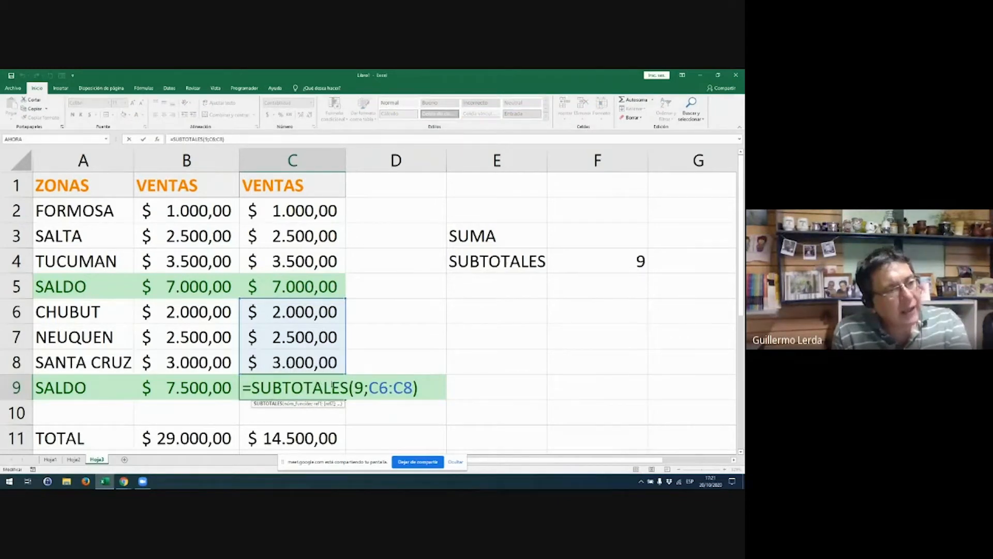
- Review the SUBTOTALES formulas in C9 and C11 without editing them, and select C2:C10 to examine the values above the TOTAL
double_click(303, 393)
left_click(316, 433)
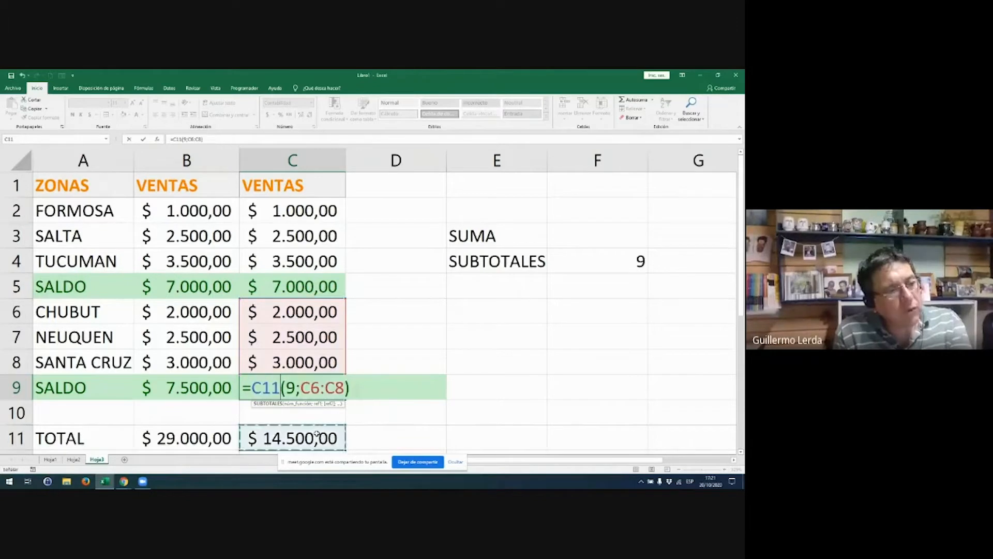
key("Escape")
double_click(323, 434)
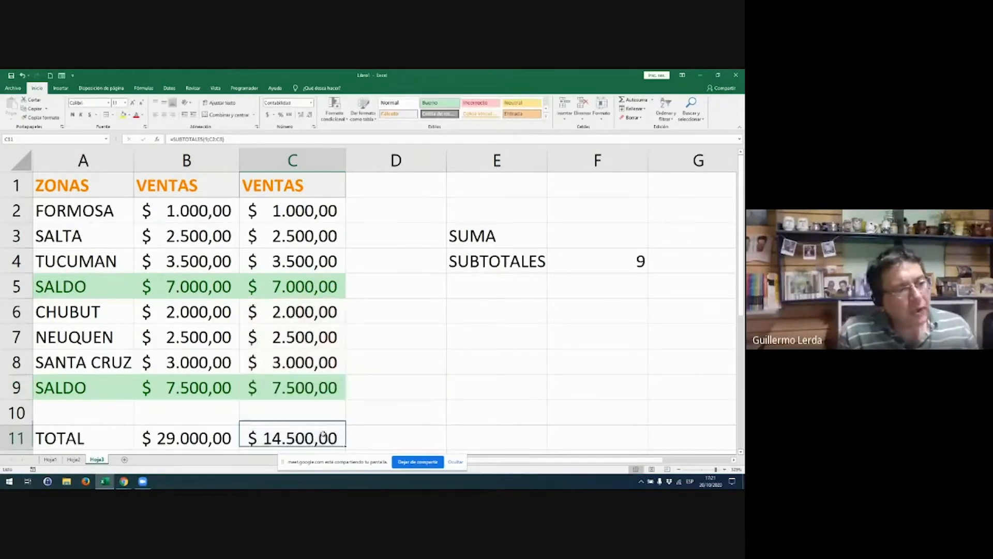
key("Return")
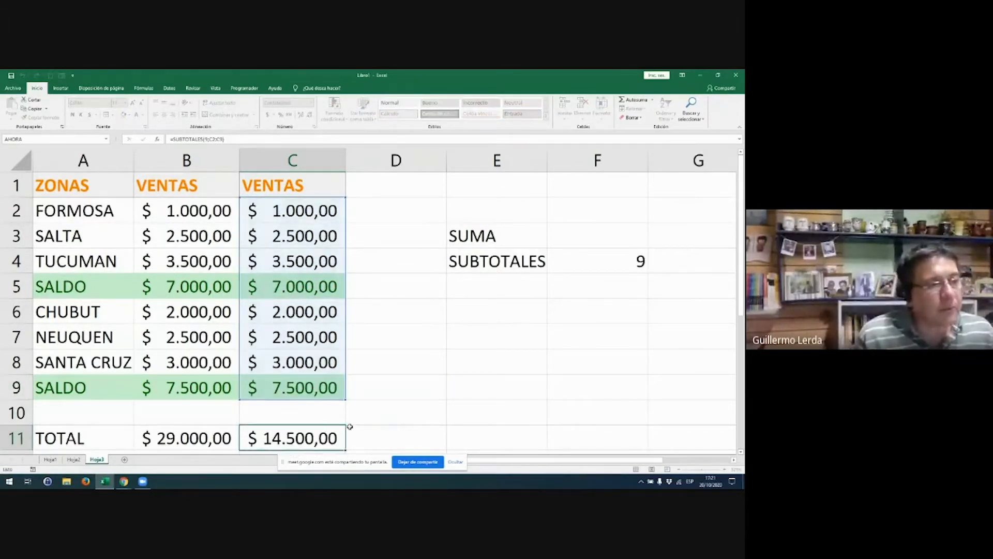
left_click_drag(292, 209, 306, 404)
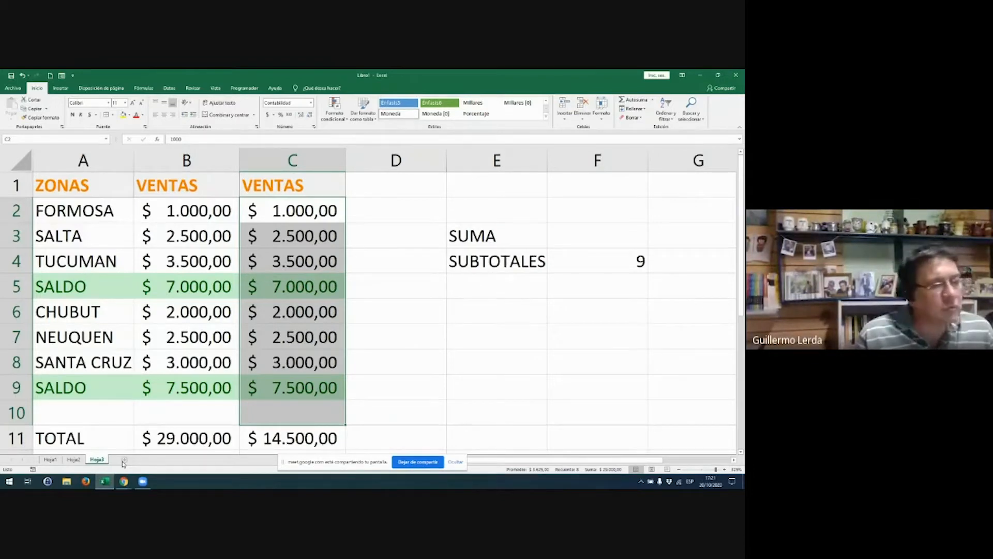
- Add a new blank worksheet after Hoja3 in the workbook
left_click(124, 460)
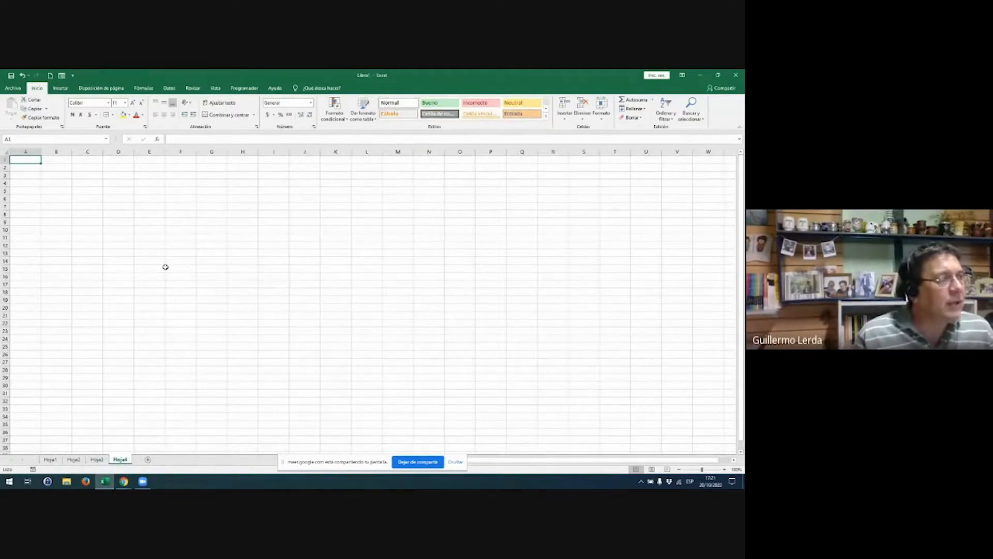
scroll(165, 267, "up", 1, "ctrl")
scroll(166, 267, "up", 12, "ctrl")
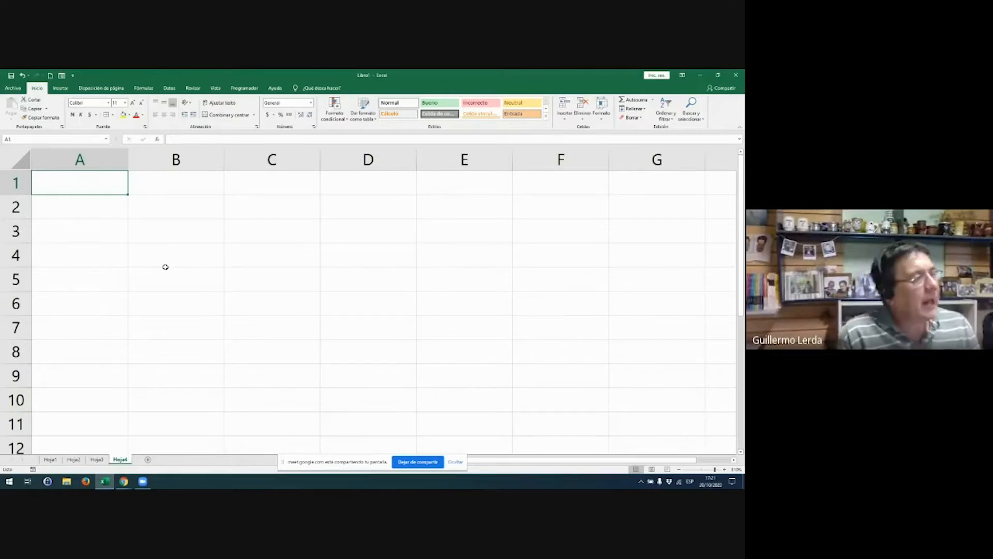
- Enter 10 and 20 in cells A1 and A2, and 5 and 15 in cells B1 and B2
type("10")
key("Return")
type("20")
key("ctrl+Return")
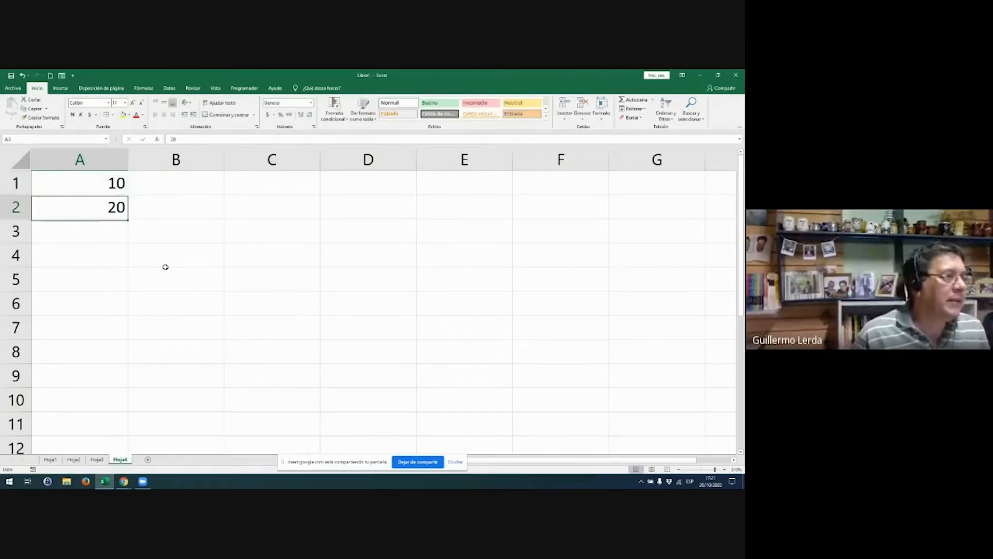
key("Up")
key("Right")
type("5")
key("Return")
type("15")
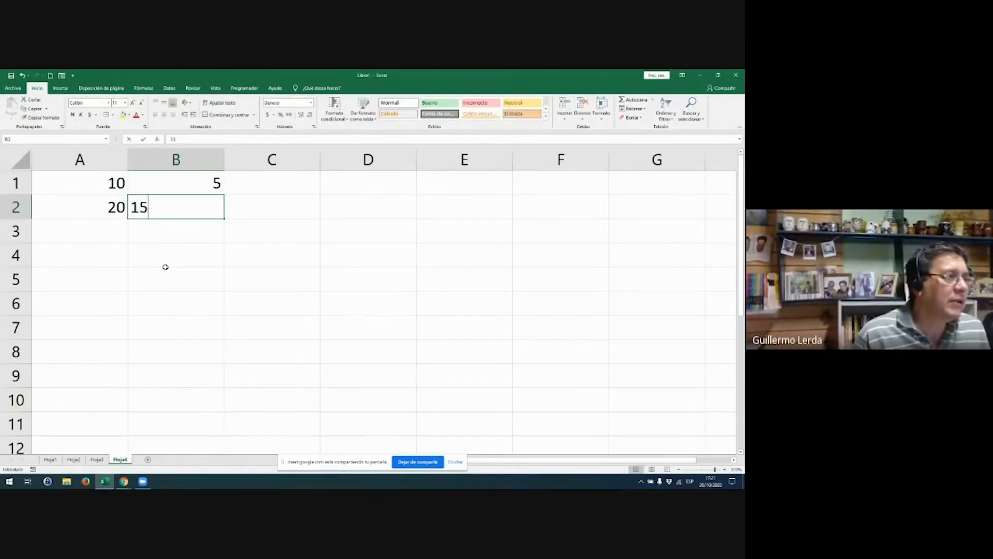
key("Return")
- Total A1:A2 in cell A3 with an AutoSum formula
key("Left")
left_click_drag(120, 184, 174, 201)
left_click(105, 234)
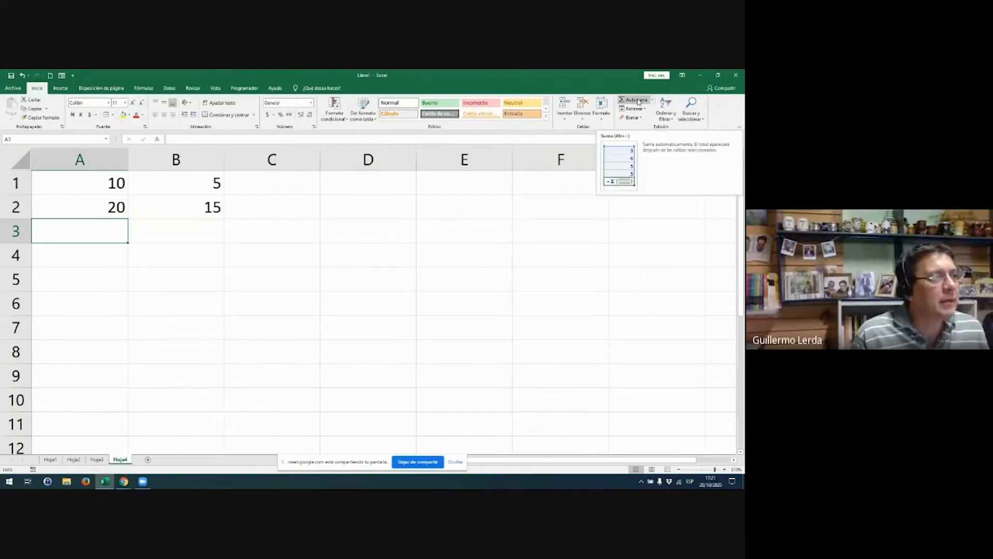
left_click(636, 99)
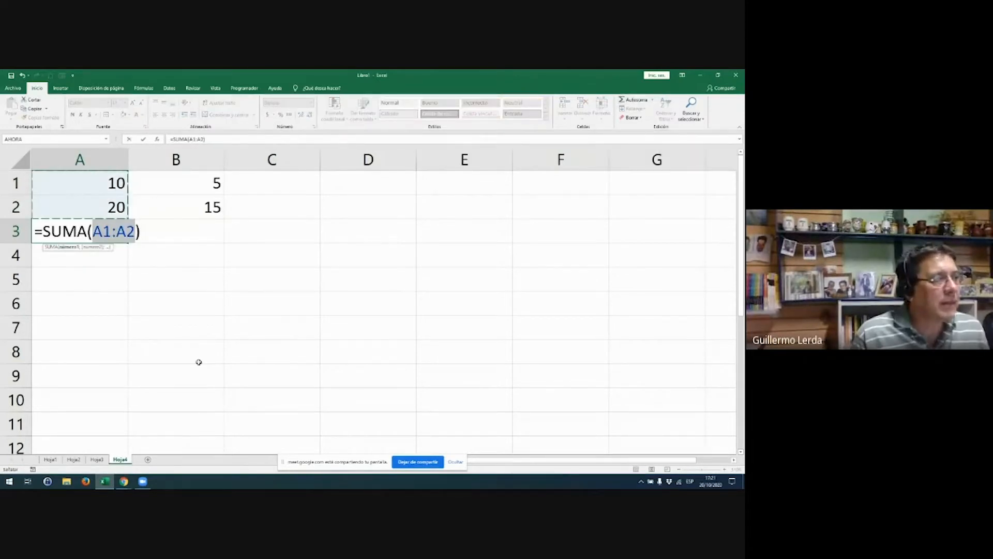
key("Return")
- Total column B in cell B3 as a negative amount with the formula =-SUMA(B1:B2)
left_click(179, 232)
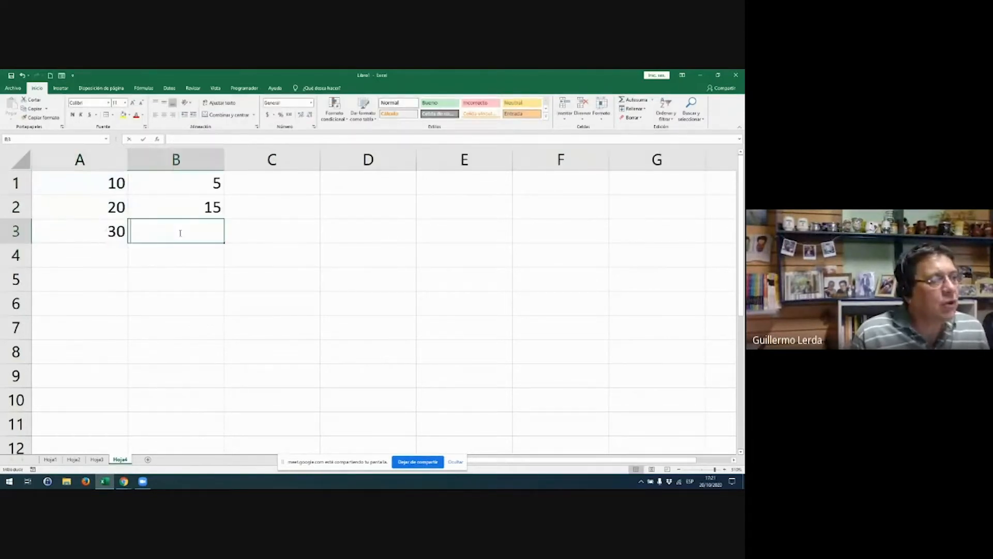
left_click(631, 104)
left_click(140, 232)
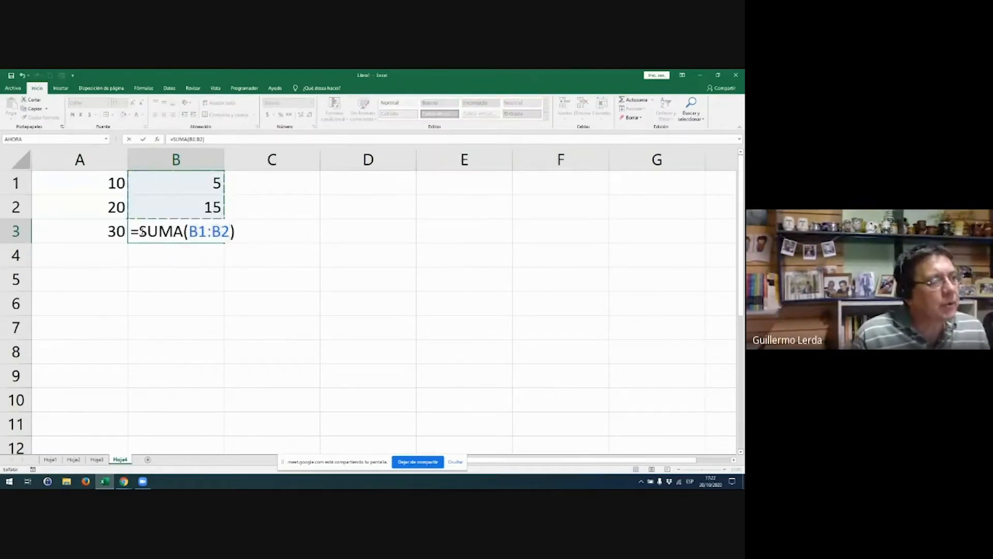
type("-")
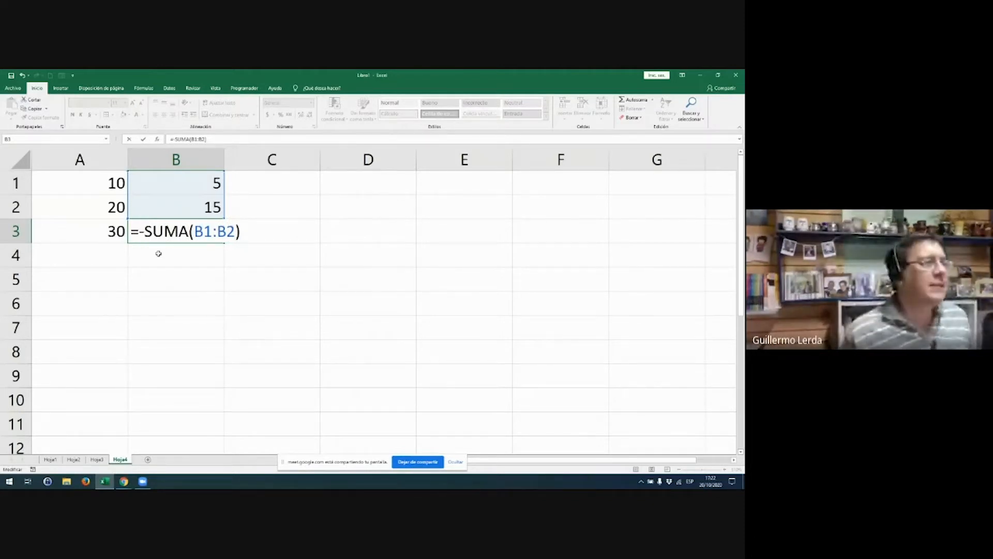
key("Return")
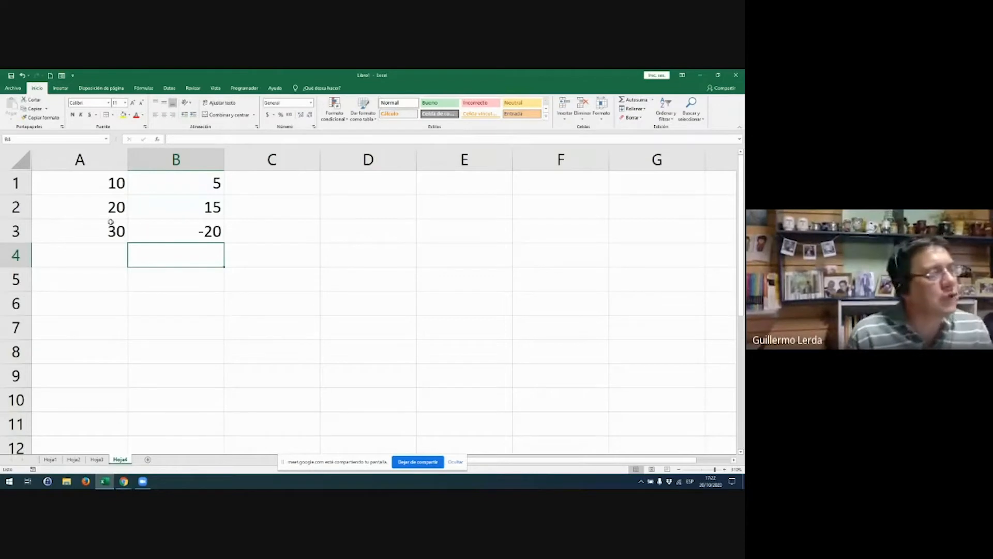
left_click_drag(106, 226, 188, 225)
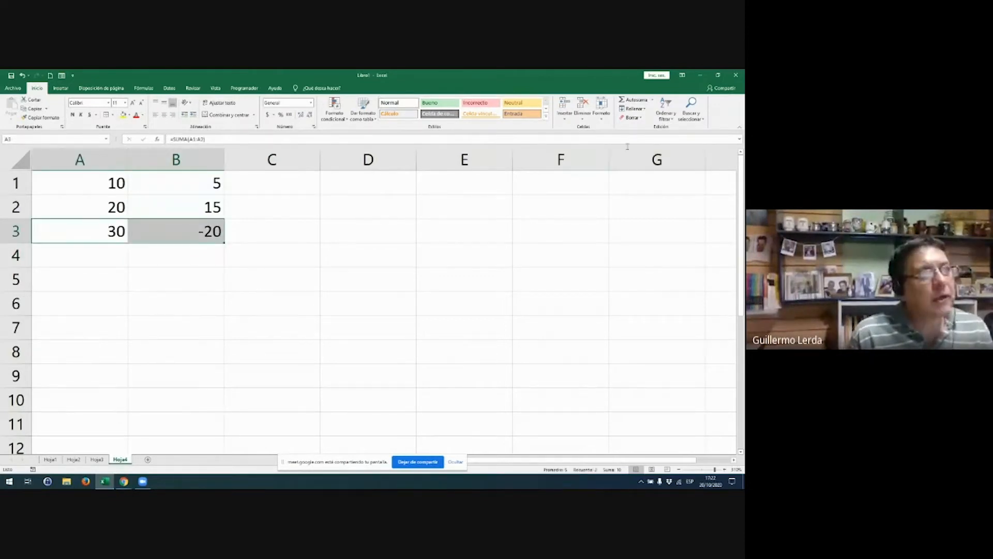
left_click(378, 316)
left_click(365, 231)
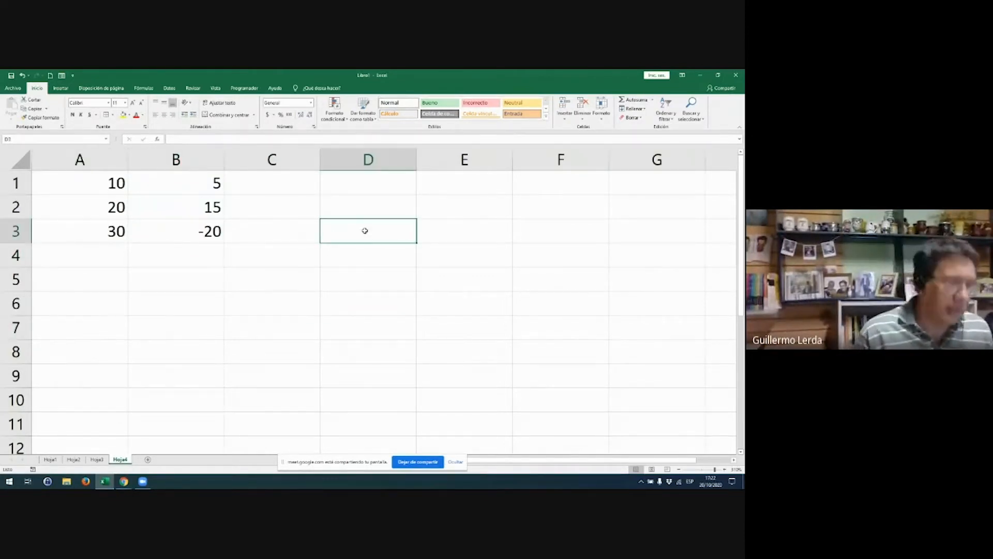
key("Left")
key("Left")
key("Left")
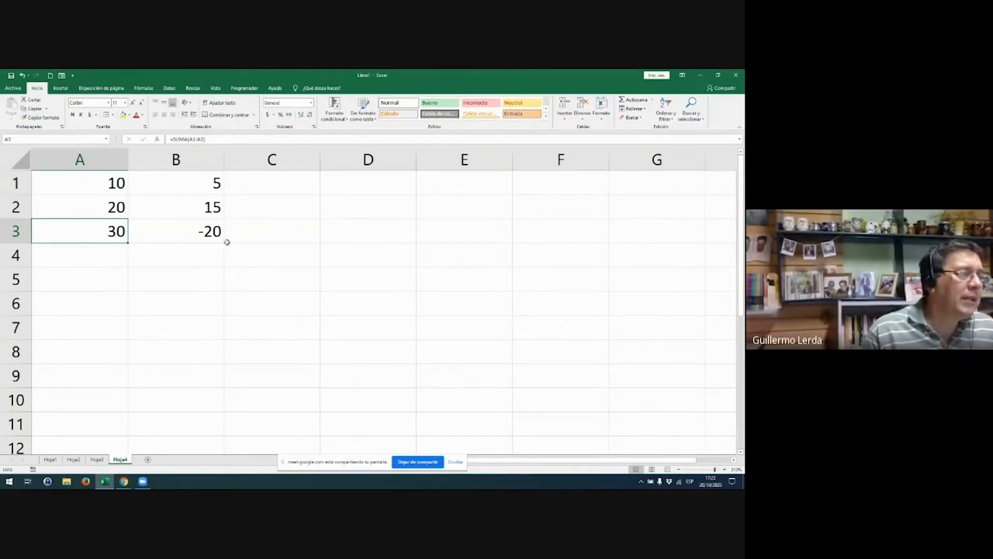
- Enter the label SALDO in cell A5
left_click(209, 284)
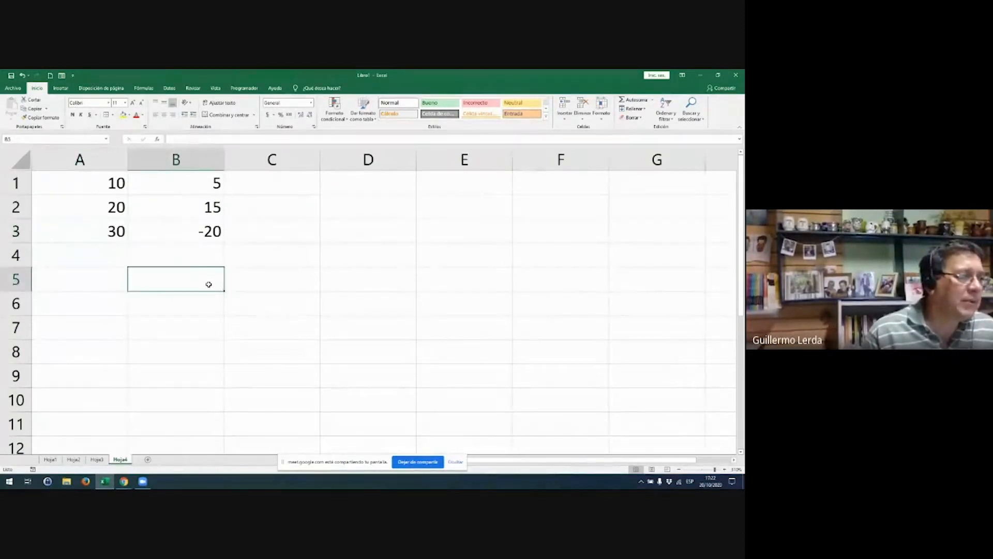
key("Left")
type("SALDO")
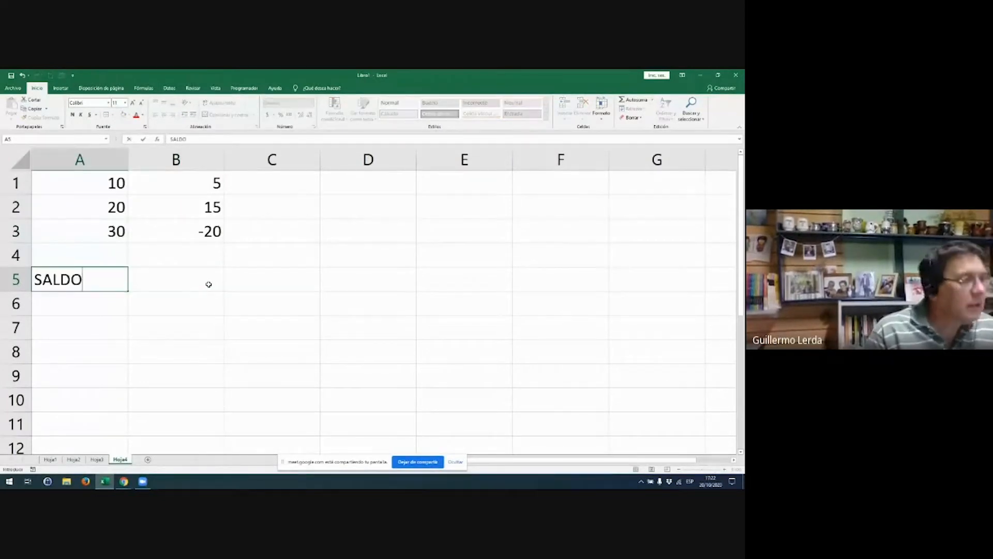
- Calculate the balance in cell B5 with =A3+B3, and clear that cell again
key("Right")
type(")")
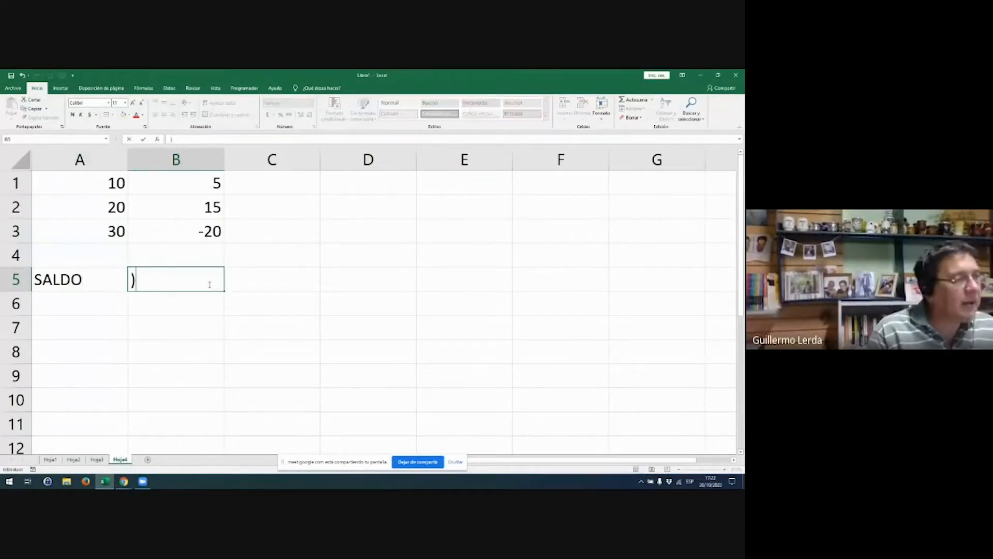
key("BackSpace")
type("=")
key("Up")
key("Up")
key("Left")
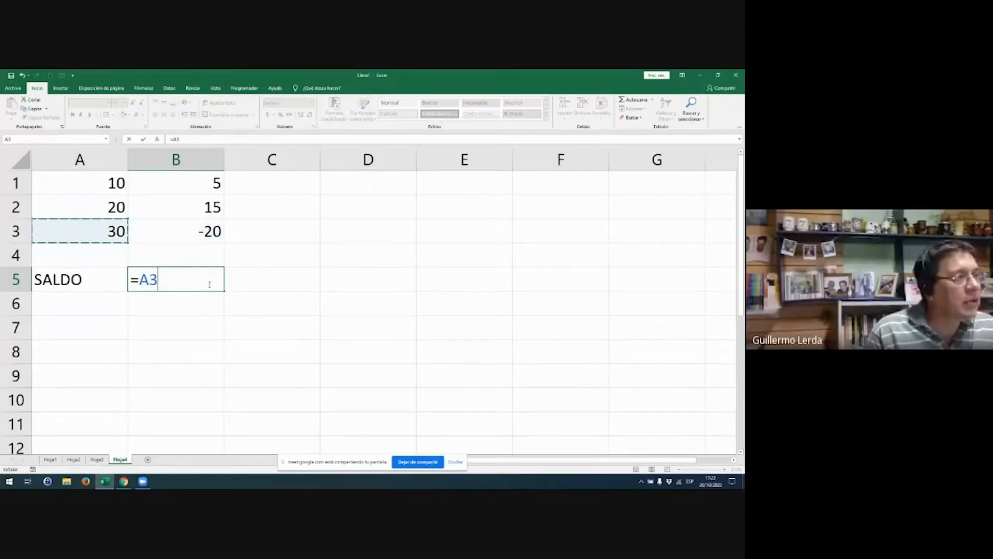
type("+")
key("Up")
key("Up")
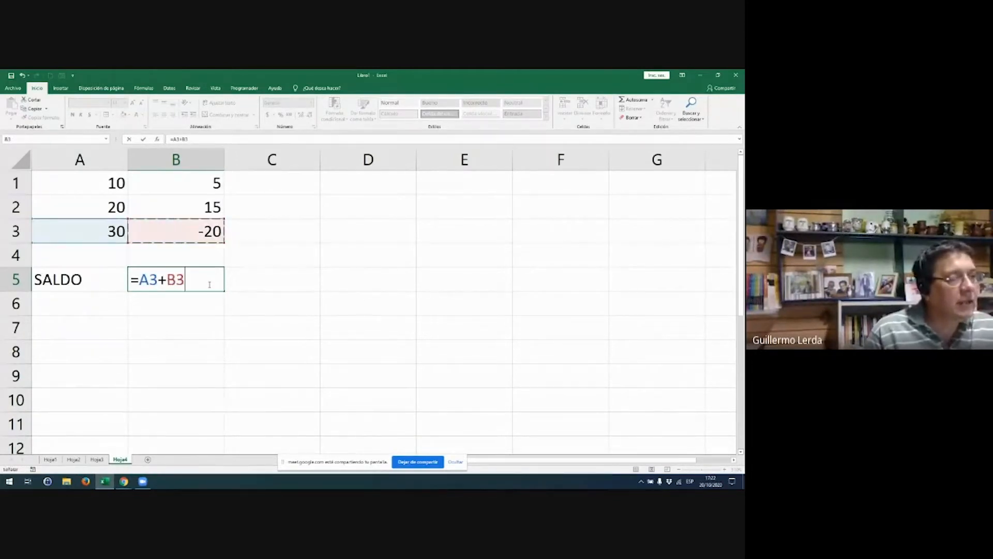
key("Return")
left_click(208, 285)
key("Delete")
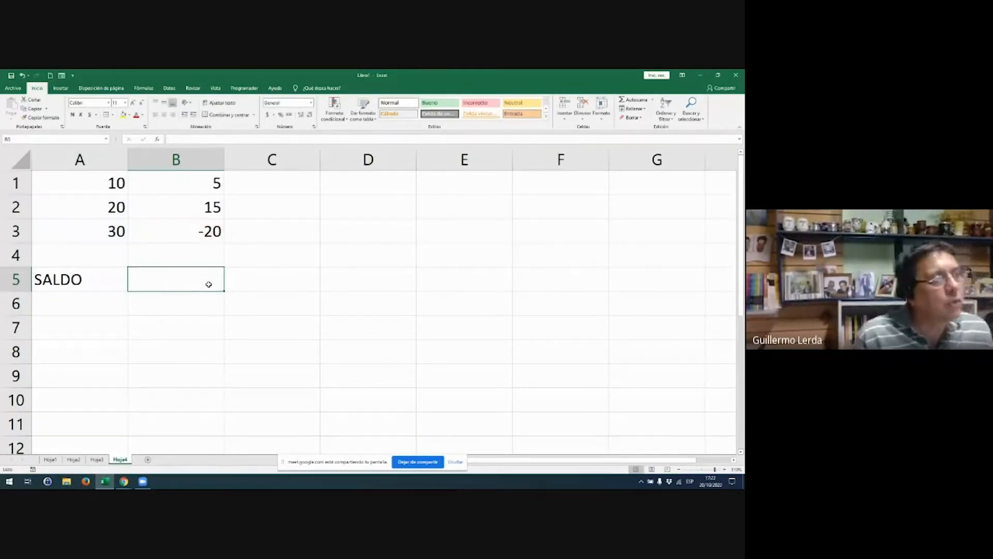
- Insert a blank row above row 1
left_click(21, 186)
right_click(21, 187)
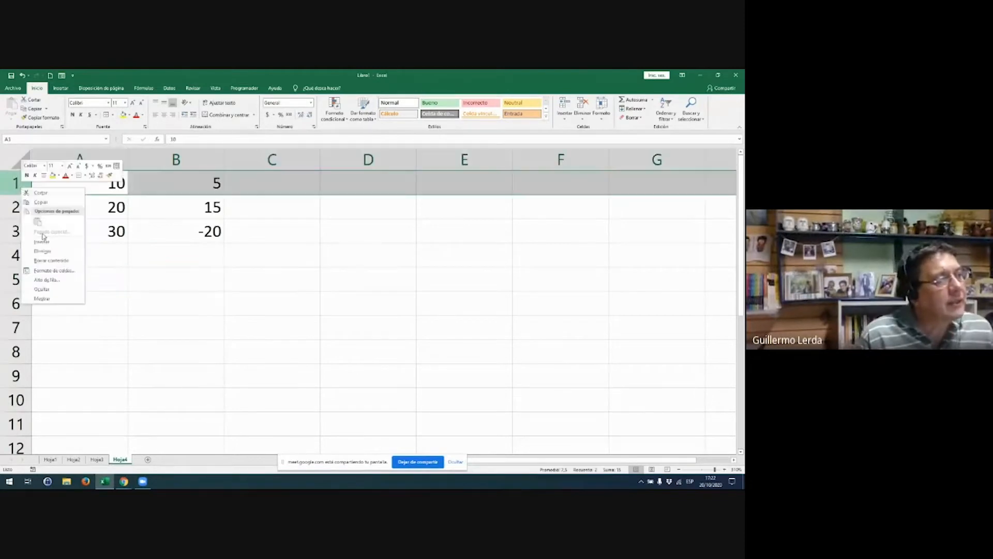
left_click(42, 240)
- Clear the negative total from cell B4
left_click_drag(137, 269, 170, 248)
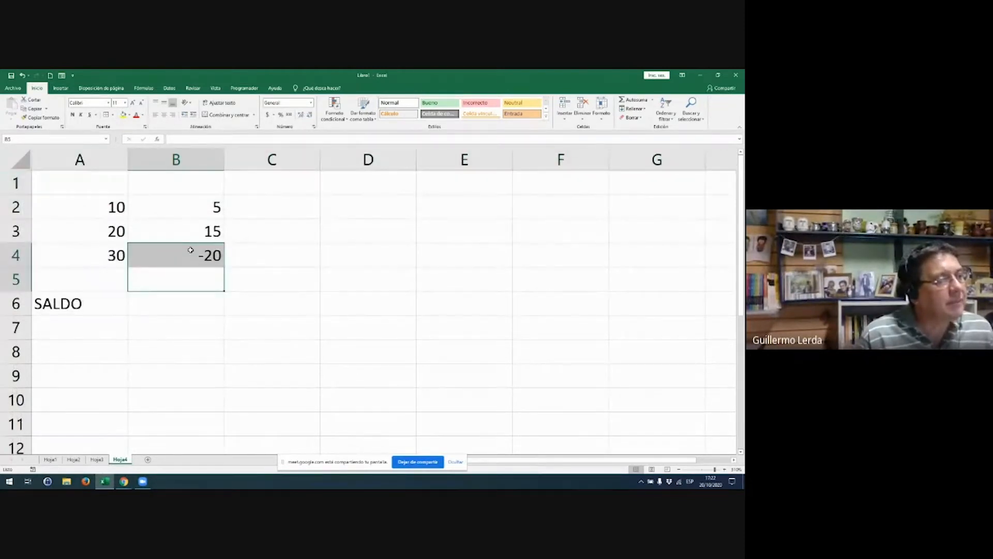
left_click(190, 250)
key("Delete")
- Apply the Bueno cell style to the total in A4 and copy that cell with its sum formula to B4
key("Left")
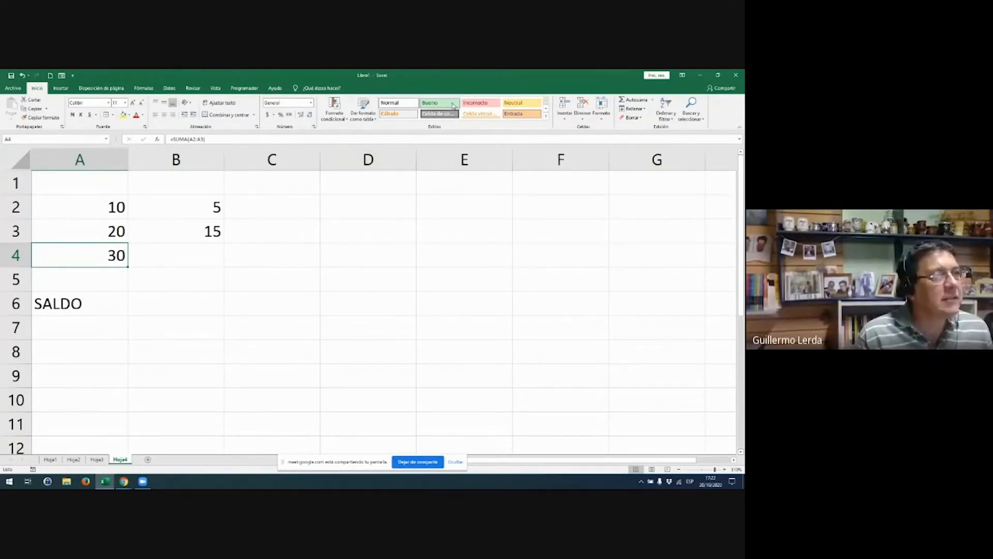
key("ctrl+c")
left_click(193, 264)
key("ctrl+v")
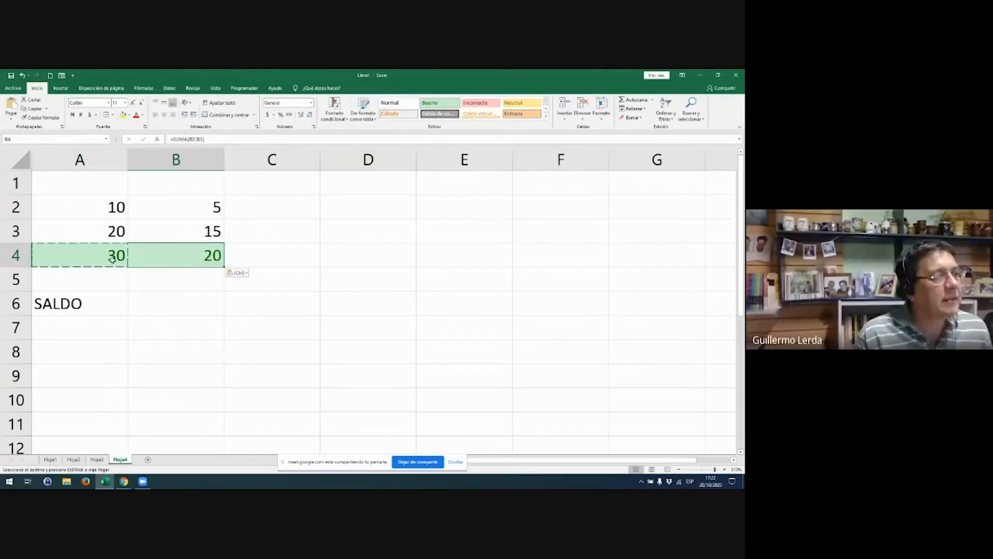
double_click(114, 260)
left_click(208, 259)
double_click(207, 263)
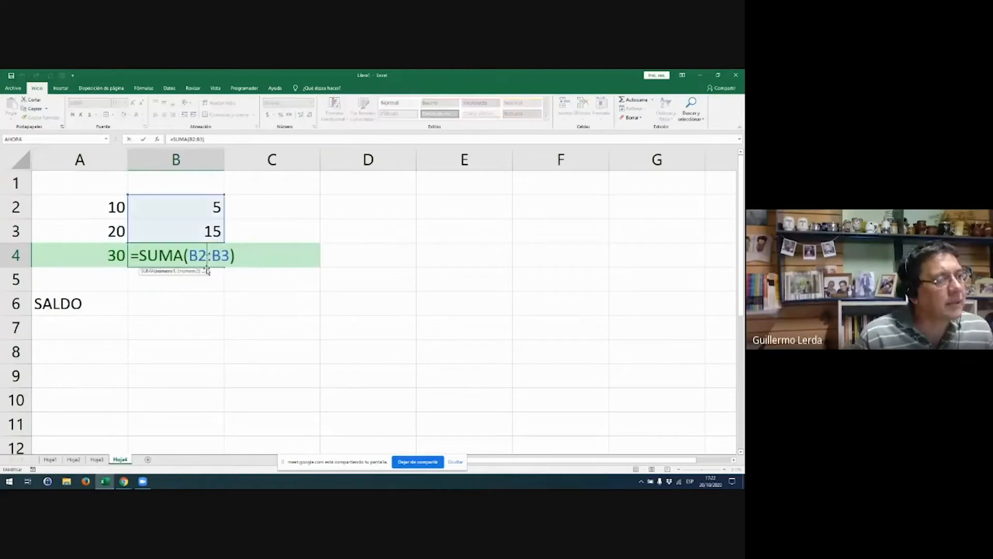
key("Escape")
- Add the column headings DEBE in cell A1 and HABER in cell B1
left_click(113, 185)
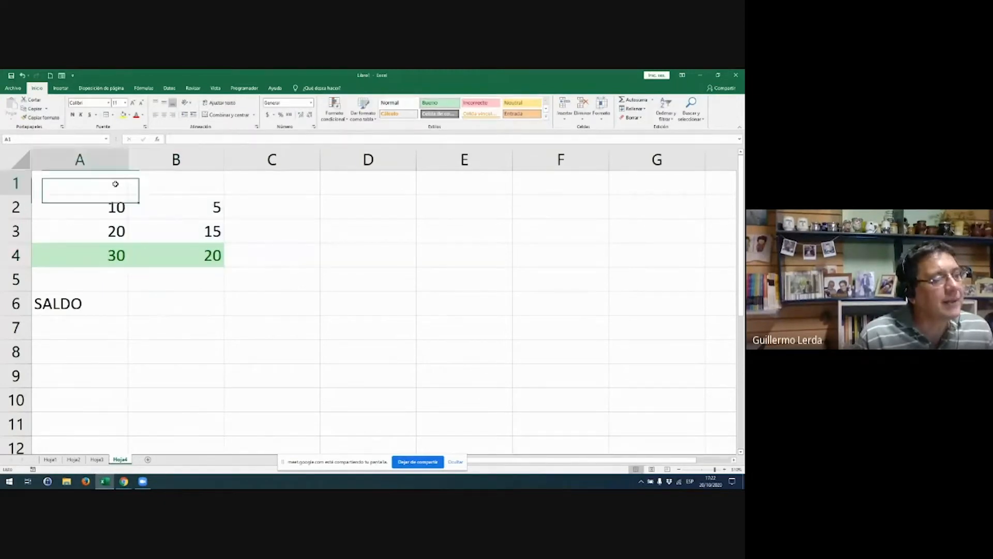
type("DEBE")
key("Right")
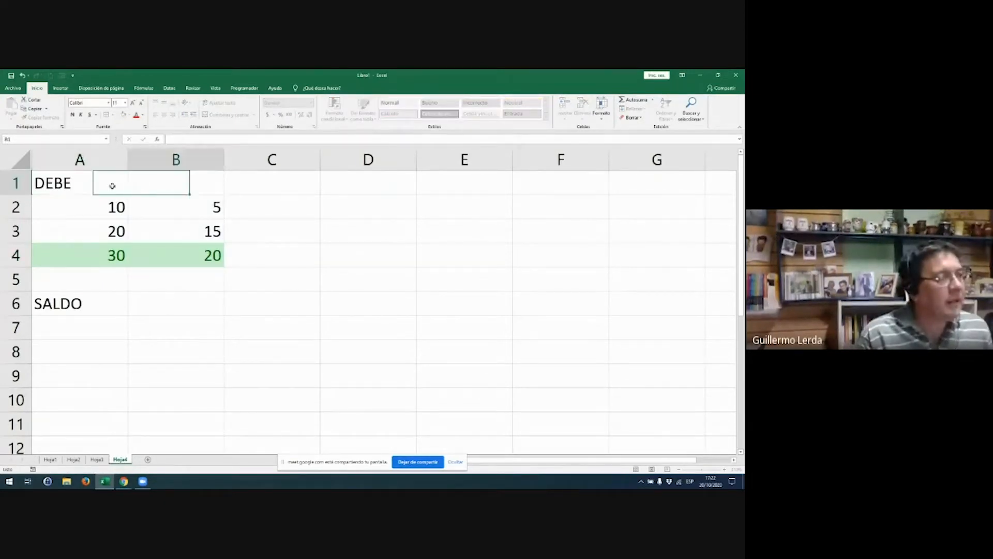
type("HABER")
key("Return")
key("Down")
key("Down")
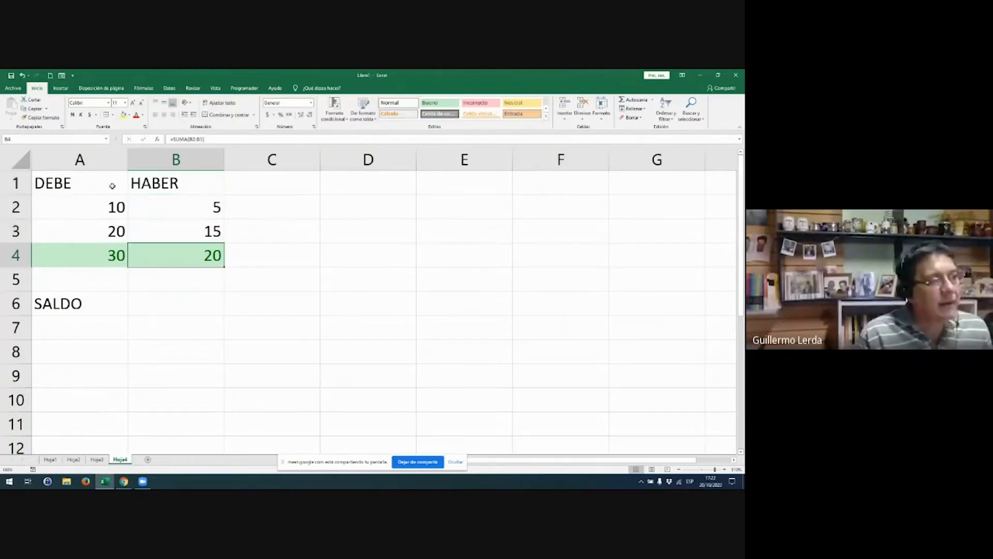
- Calculate the SALDO in cell B6 with the formula =A4-B4
left_click(181, 303)
type(")")
key("BackSpace")
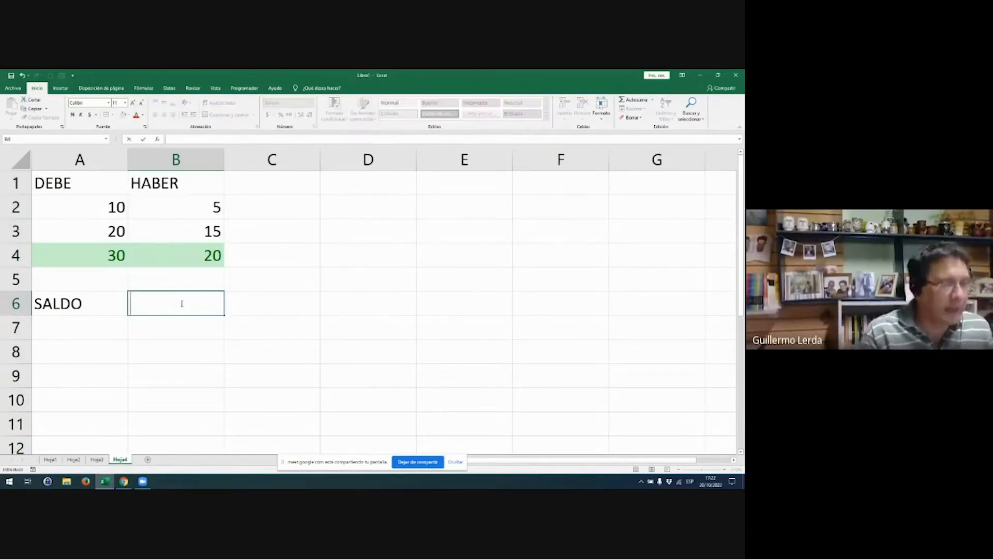
type("=")
key("Up")
key("Up")
key("Left")
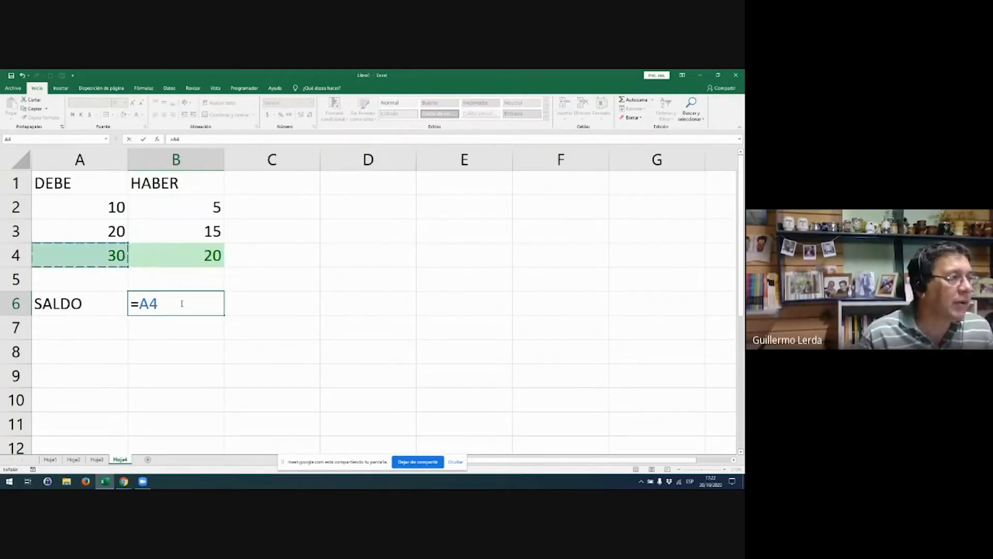
type("-")
key("Up")
key("Up")
key("Return")
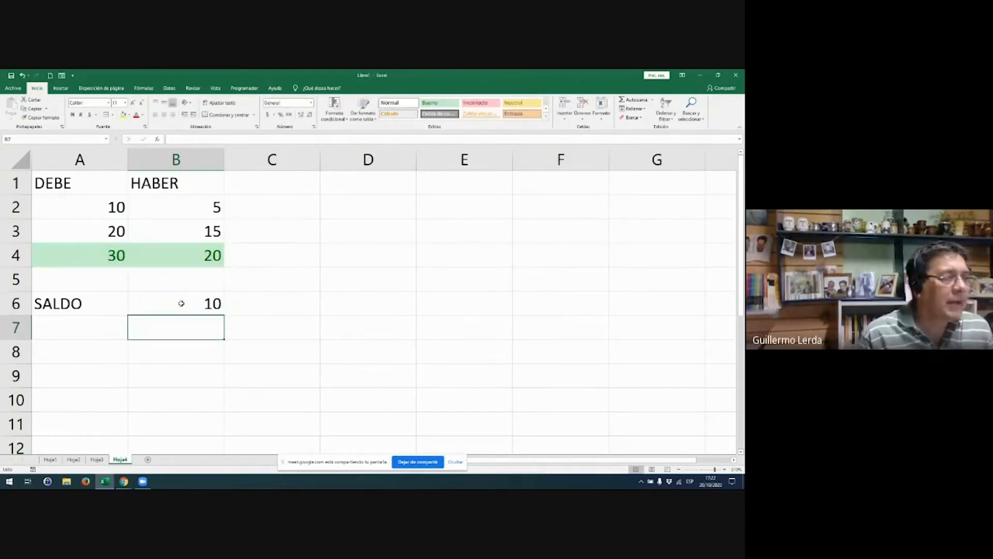
- Examine the subtraction formula in the SALDO cell B6, leaving its content as it is
double_click(181, 303)
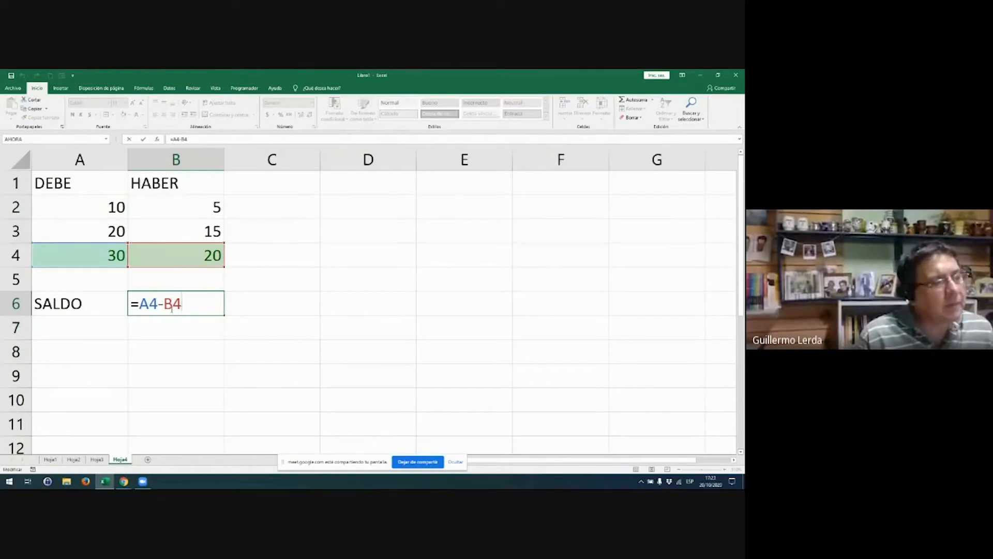
double_click(160, 305)
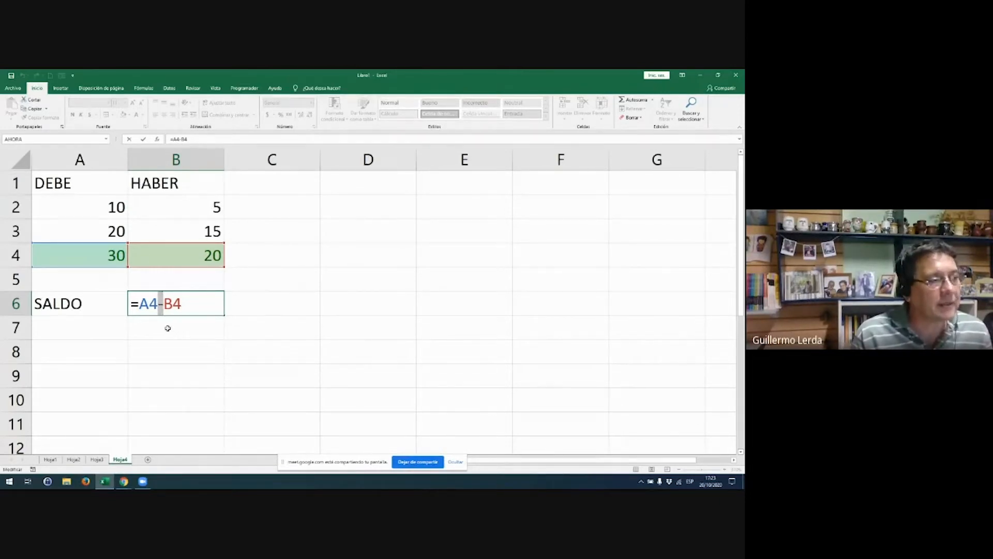
key("Escape")
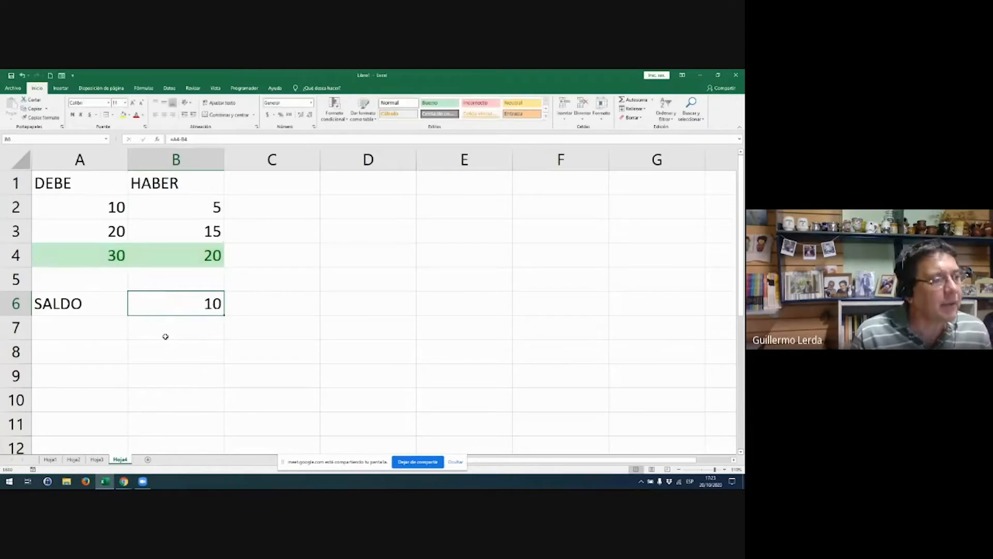
double_click(187, 309)
key("Escape")
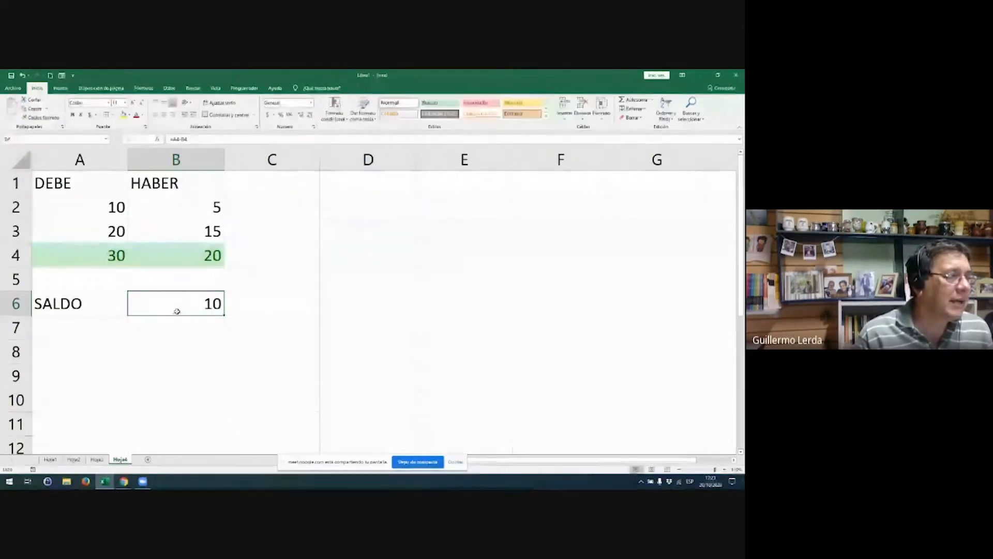
- Replace the SALDO formula in cell B6 with =B4-A4 and display it for review
double_click(177, 311)
key("BackSpace")
key("BackSpace")
key("BackSpace")
key("BackSpace")
key("BackSpace")
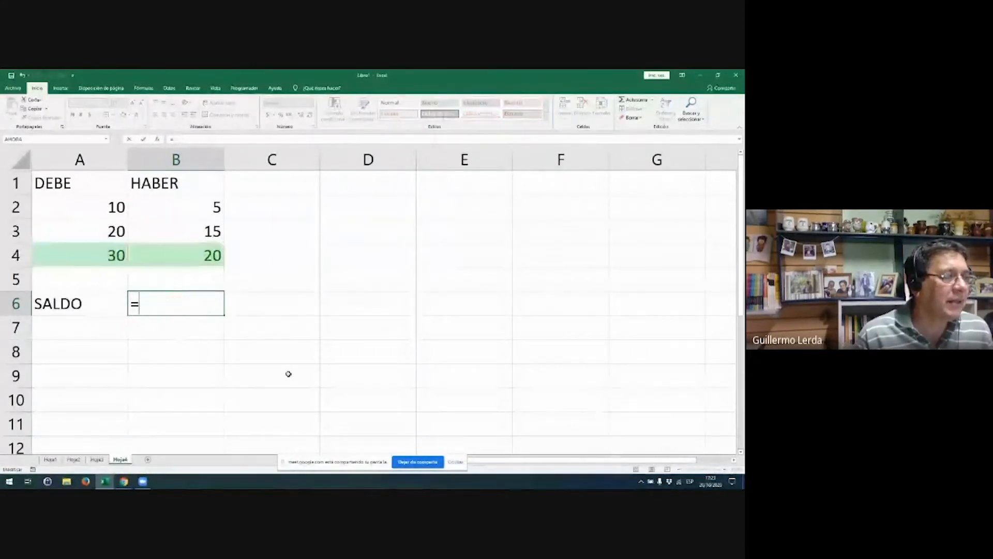
left_click(200, 249)
type("-")
left_click(118, 255)
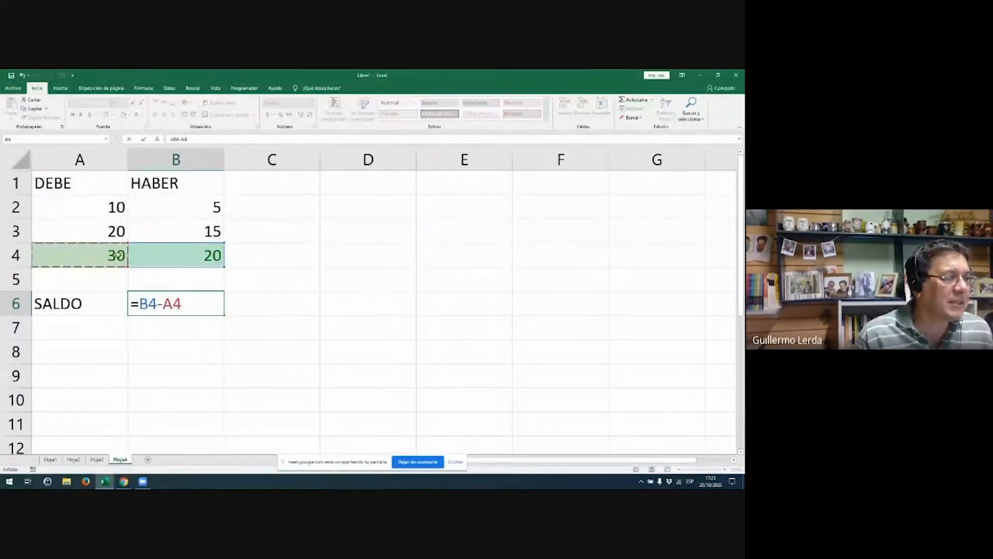
key("Return")
double_click(151, 310)
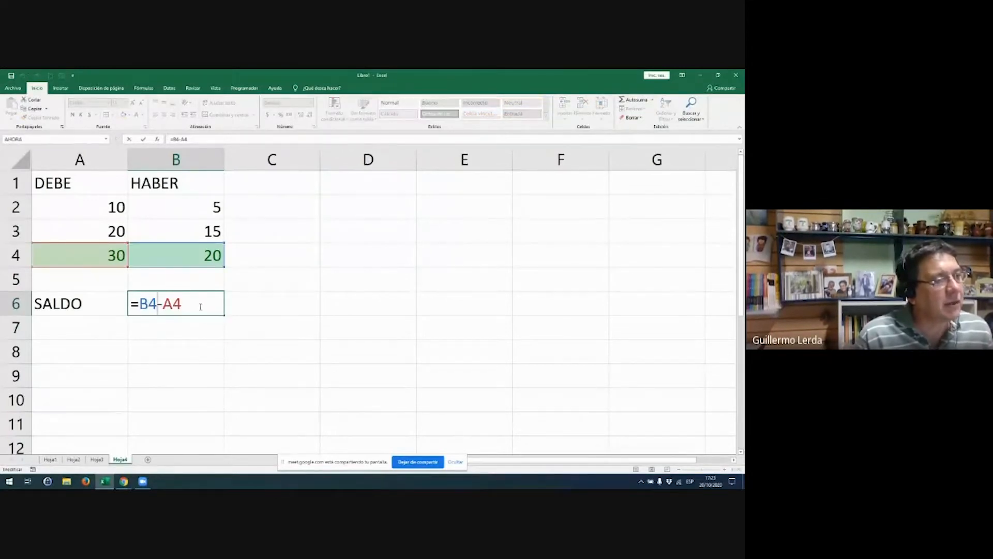
- Replace the SALDO formula in cell B6 with =A4-B4 and review its cell references
key("Escape")
type("=")
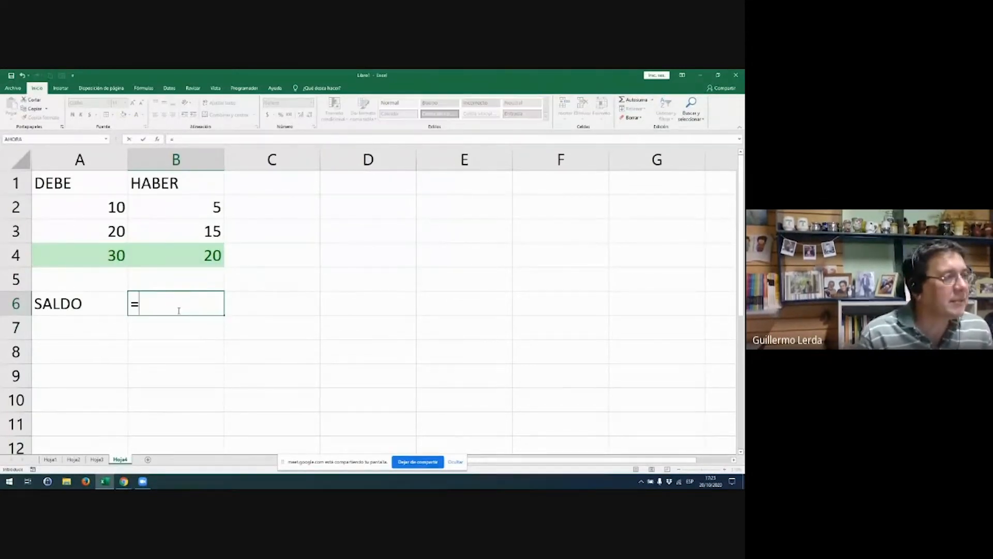
key("Up")
key("Up")
key("Left")
type("-")
key("Up")
key("Up")
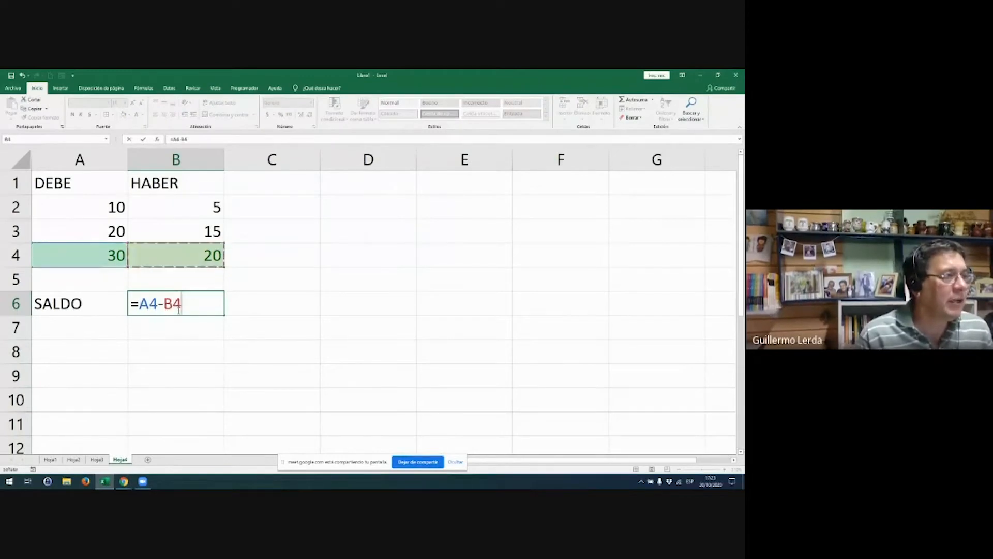
key("Return")
left_click(177, 310)
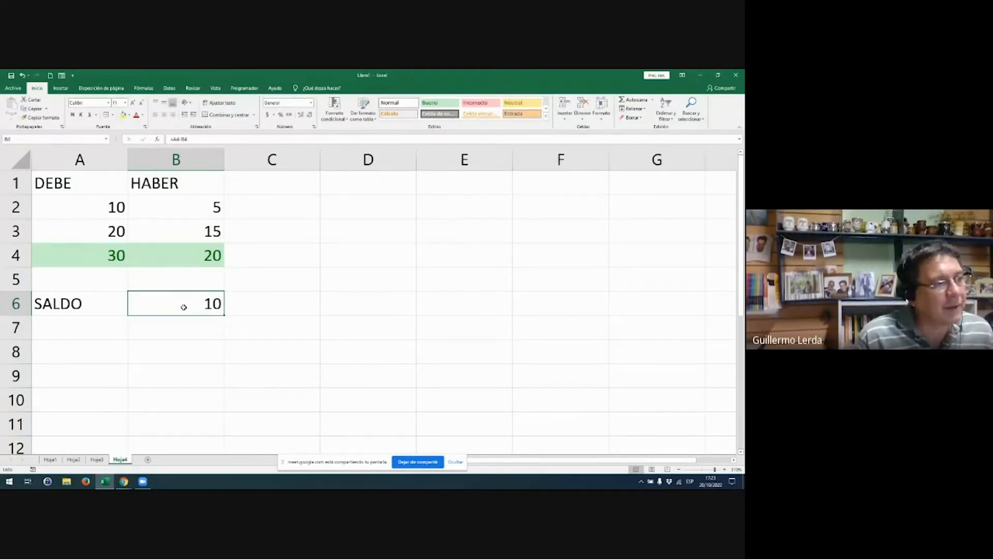
double_click(184, 306)
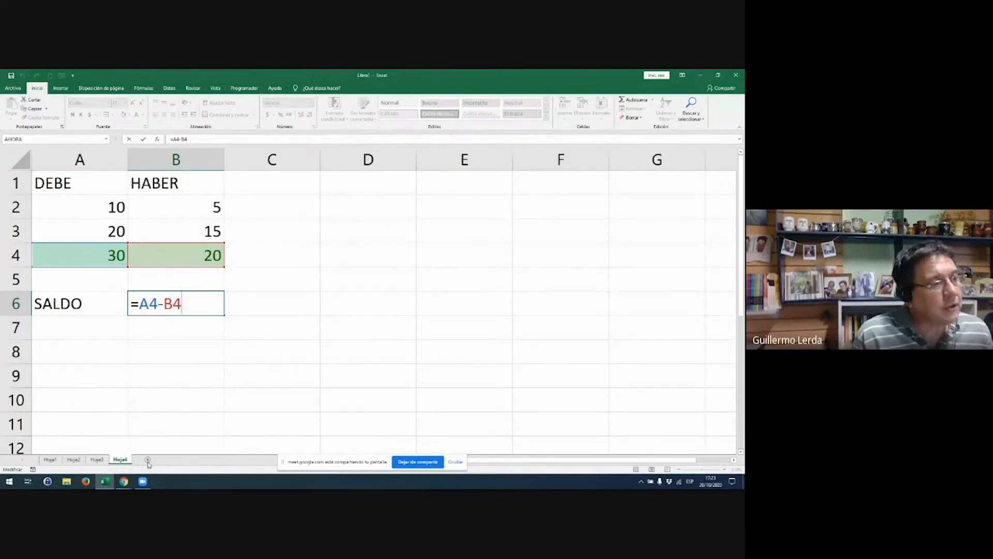
key("Return")
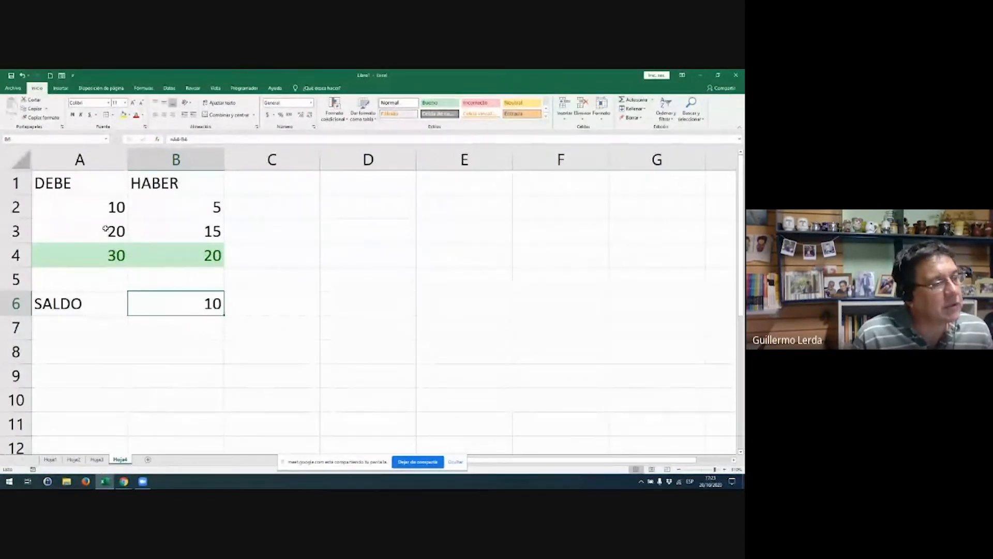
- Make the HABER total in cell B4 negative by changing its formula to =-SUMA(B2:B3)
left_click_drag(111, 207, 100, 261)
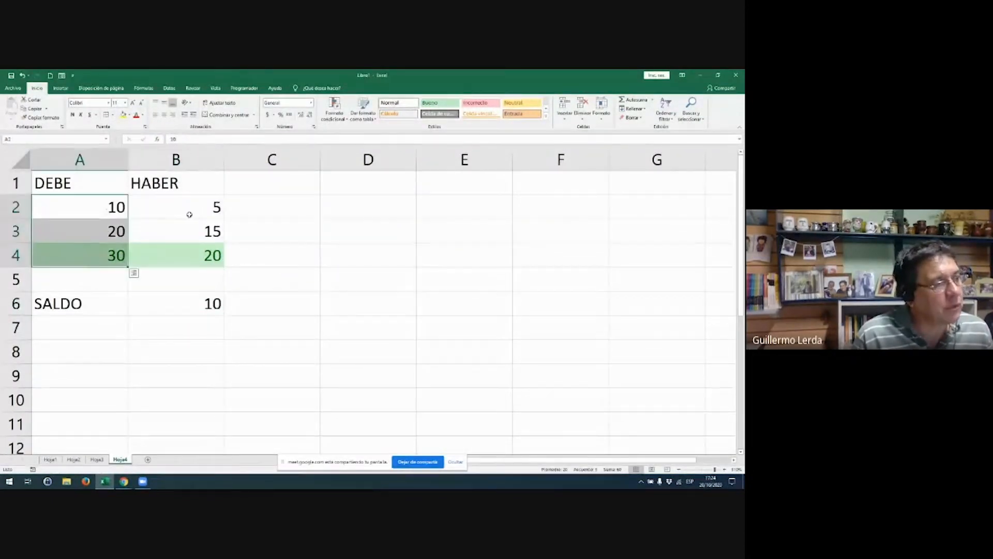
left_click_drag(188, 214, 184, 235)
left_click(178, 253)
key("alt+equal")
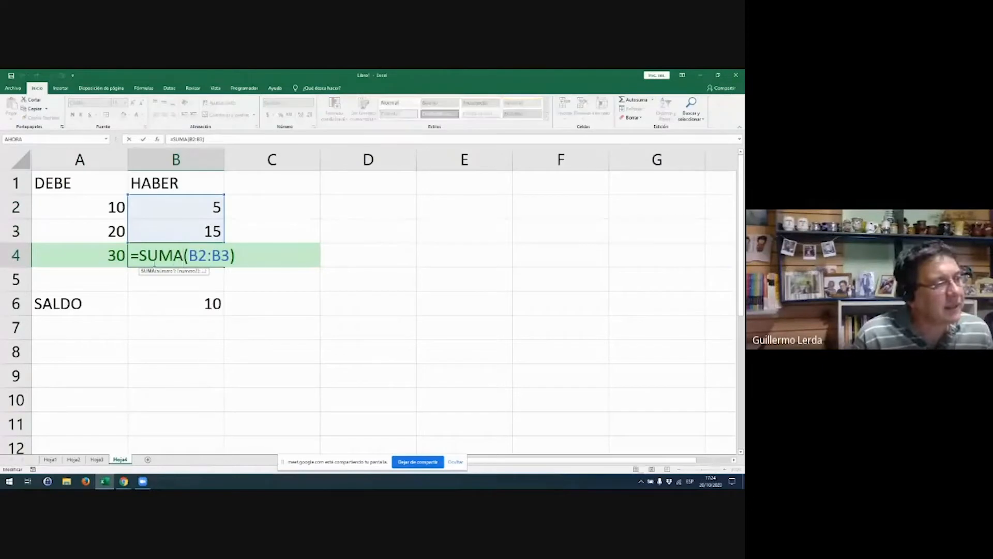
left_click(141, 258)
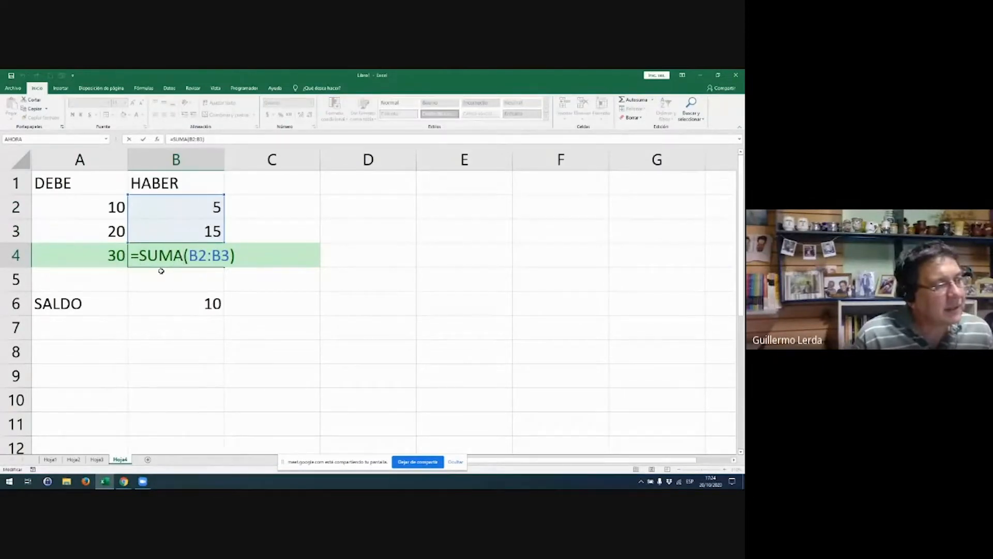
type("-")
key("Return")
- Replace the SALDO formula in cell B6 with a SUMA of the two totals, A4:B4
key("Down")
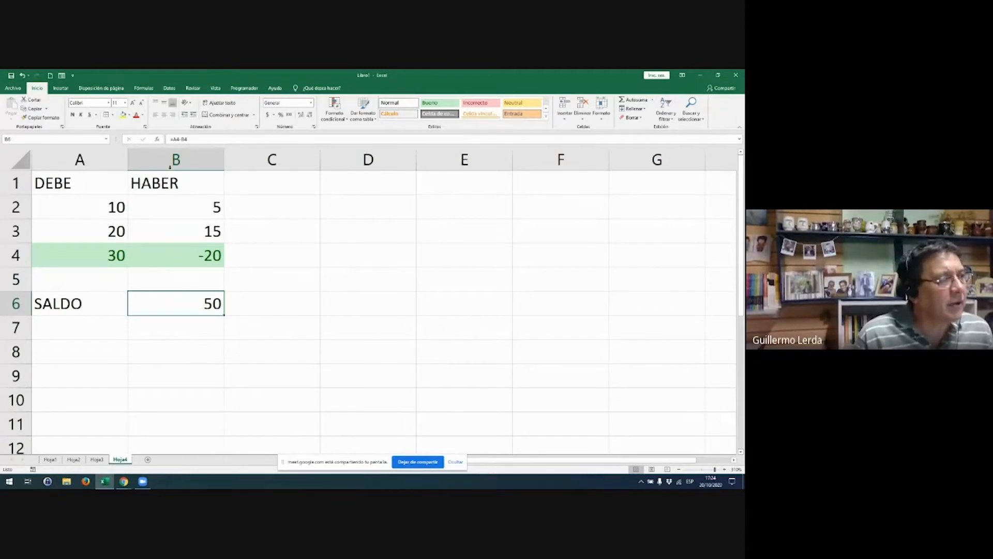
left_click_drag(170, 140, 237, 139)
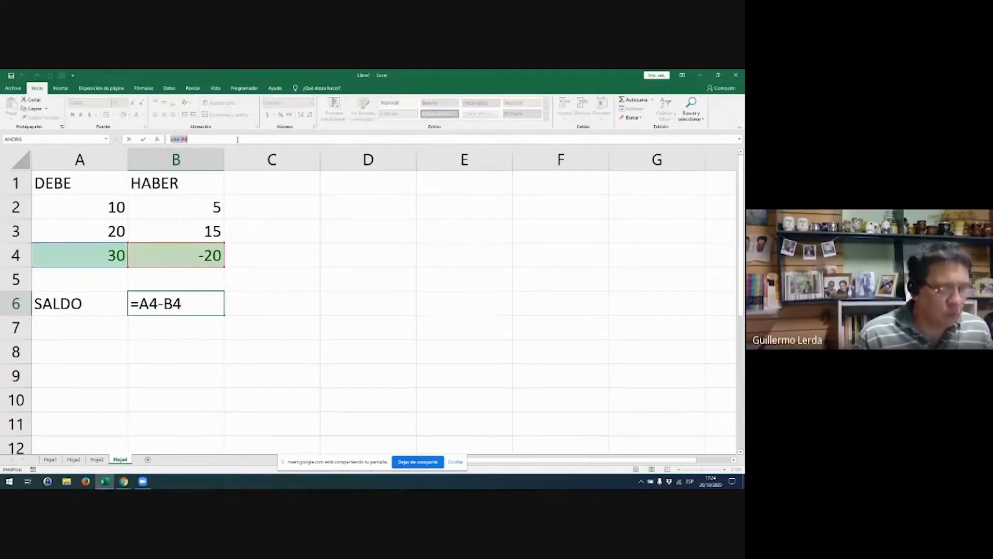
type("=")
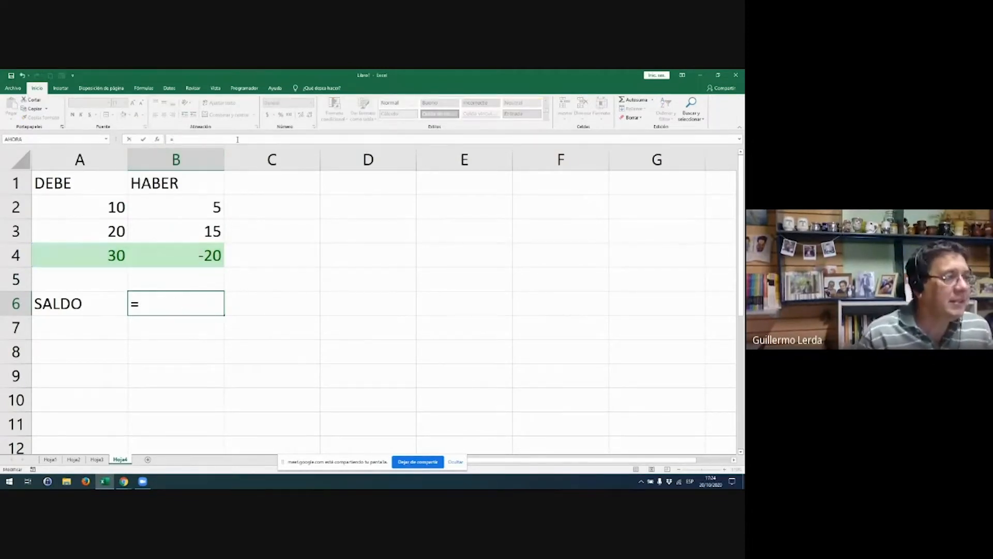
type("S")
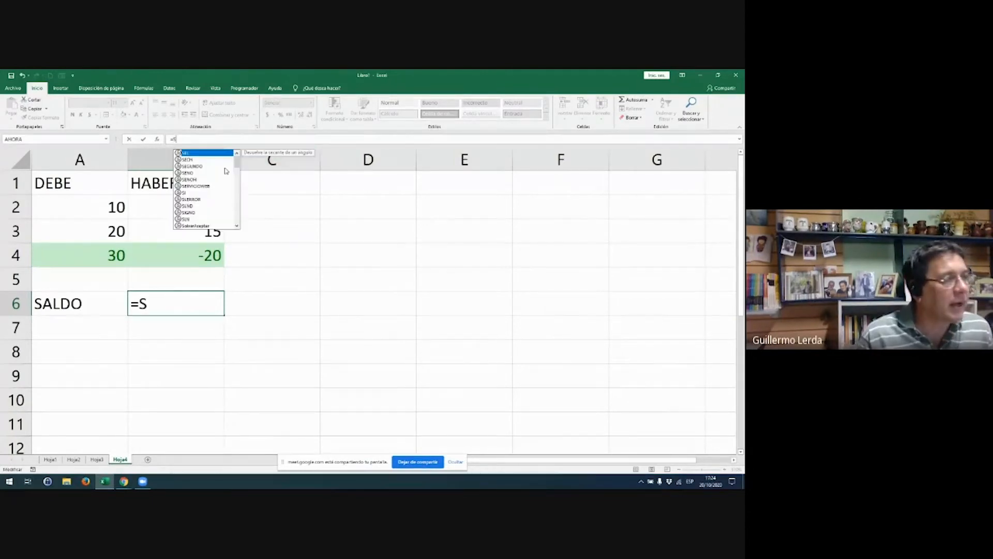
type("UMA(")
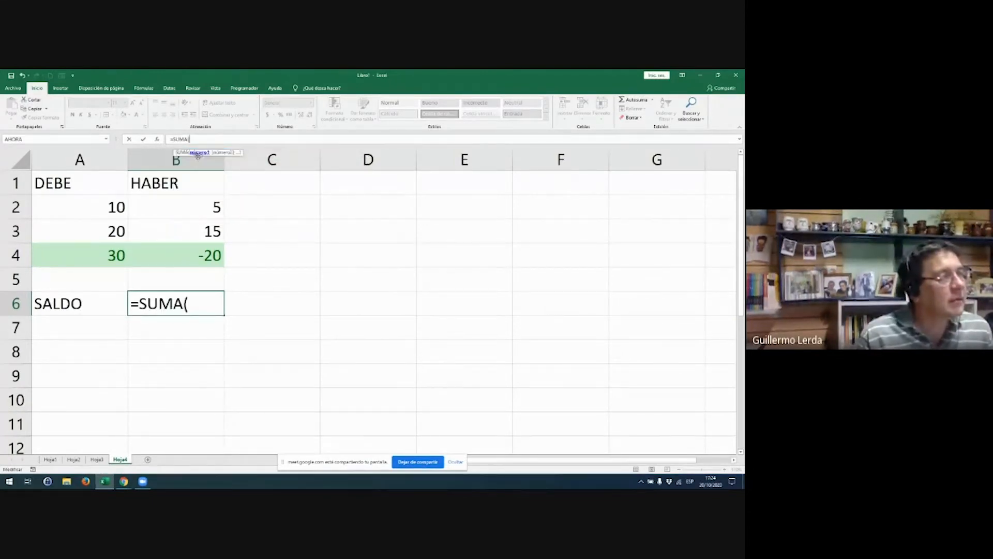
left_click_drag(115, 258, 182, 257)
key("Return")
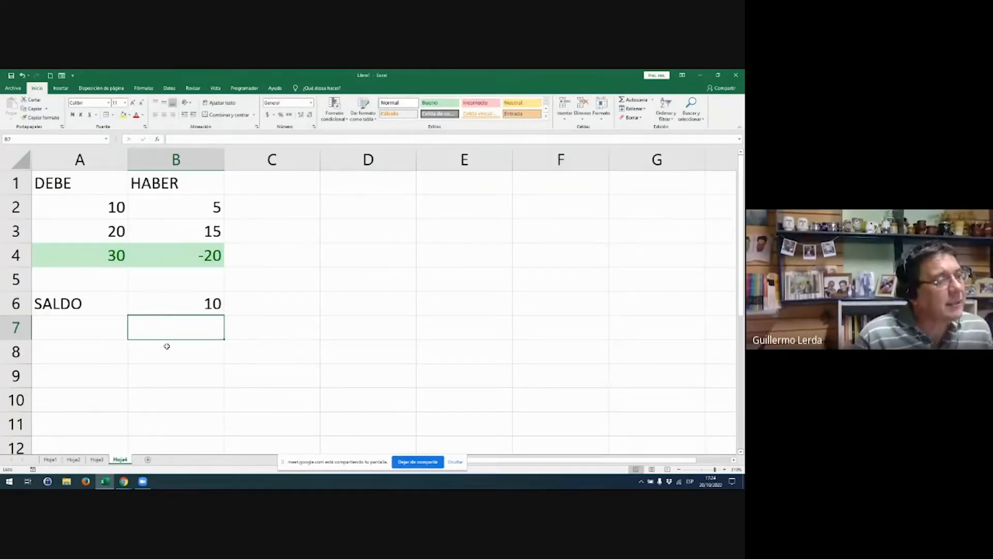
- Add a new worksheet, enlarge its view, and enter the multiplication =2*5 in cell A1
left_click(147, 460)
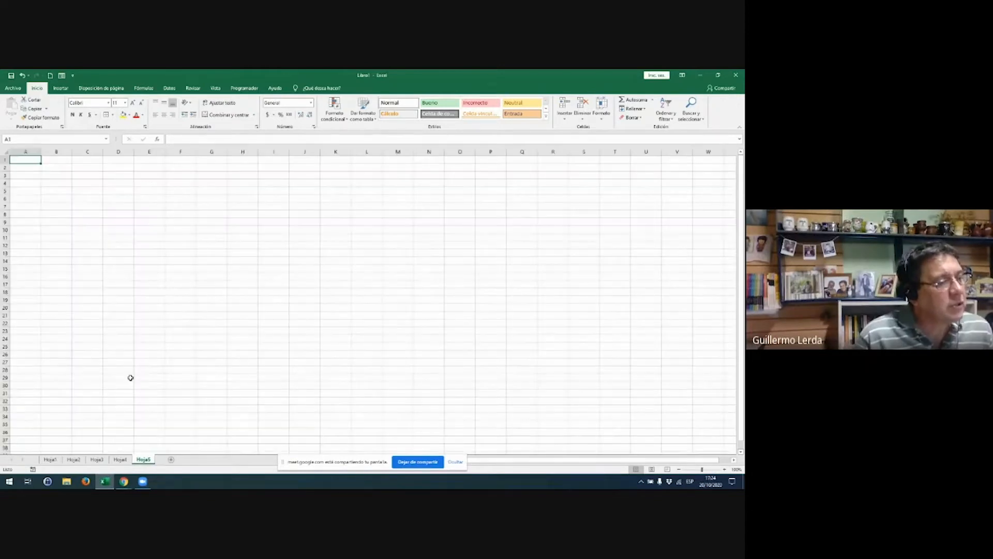
scroll(131, 361, "up", 14)
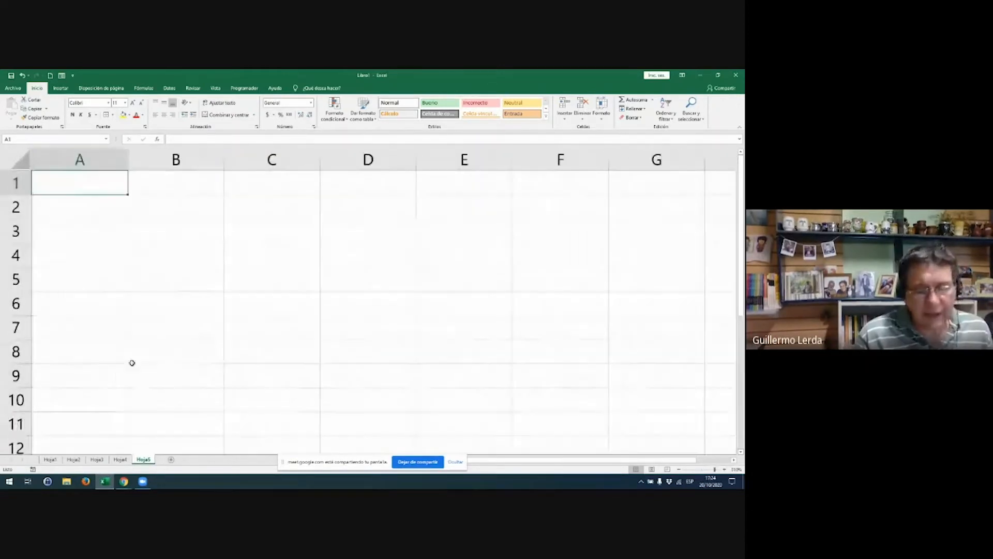
type("=")
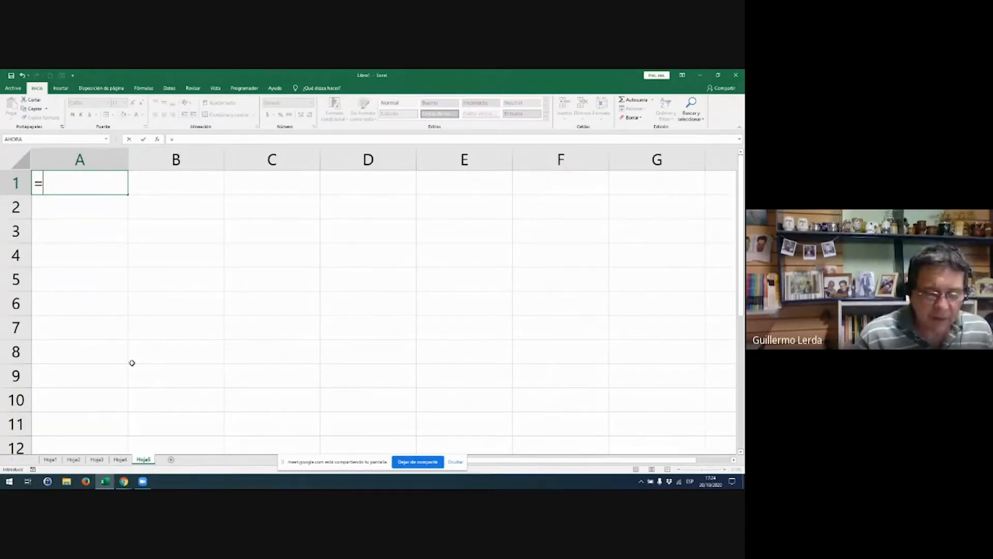
type("2*5")
key("Return")
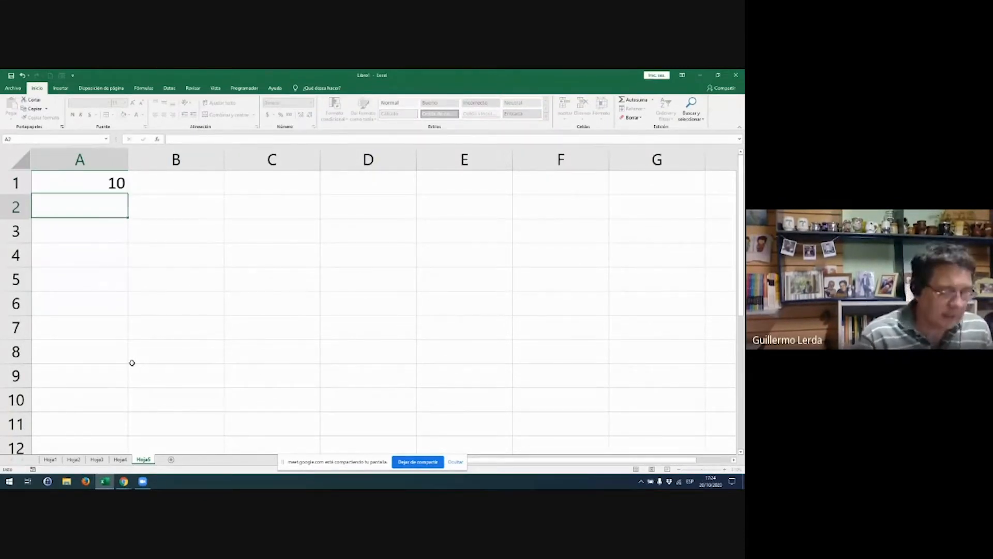
- Enter the subtraction =2-6 in cell A2
type("=2-")
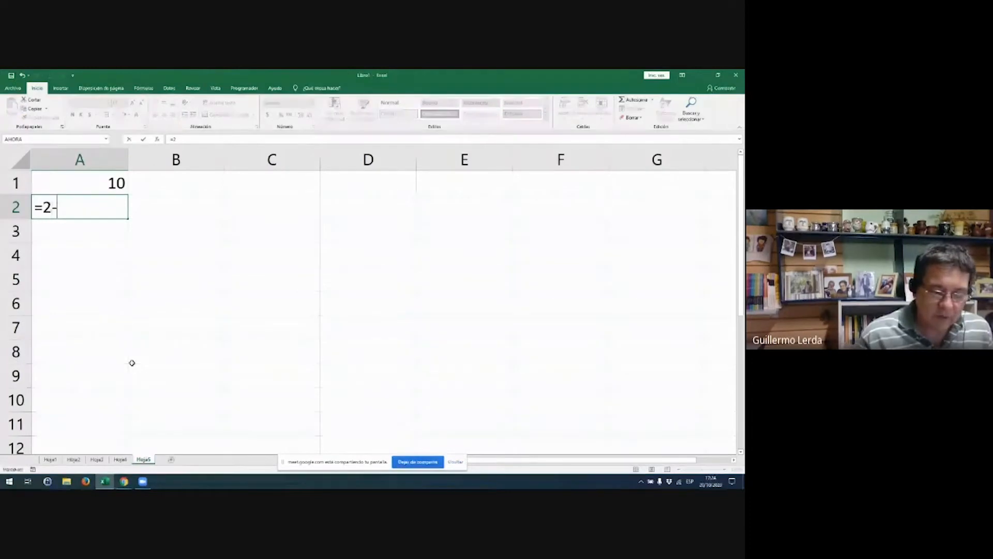
type("6")
key("Return")
- Replace the formula in cell A2 with =2*6 and review it in the cell
key("Up")
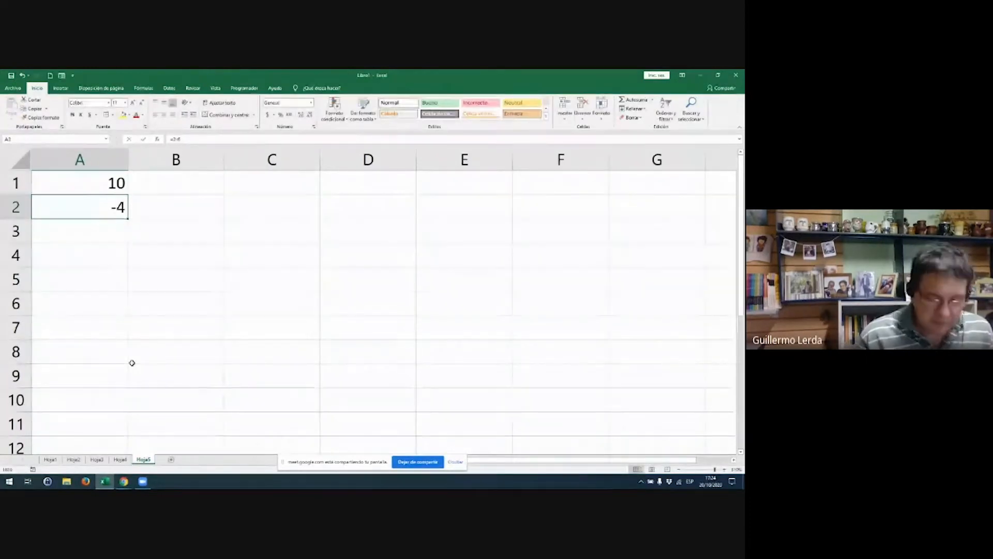
type("=2*6")
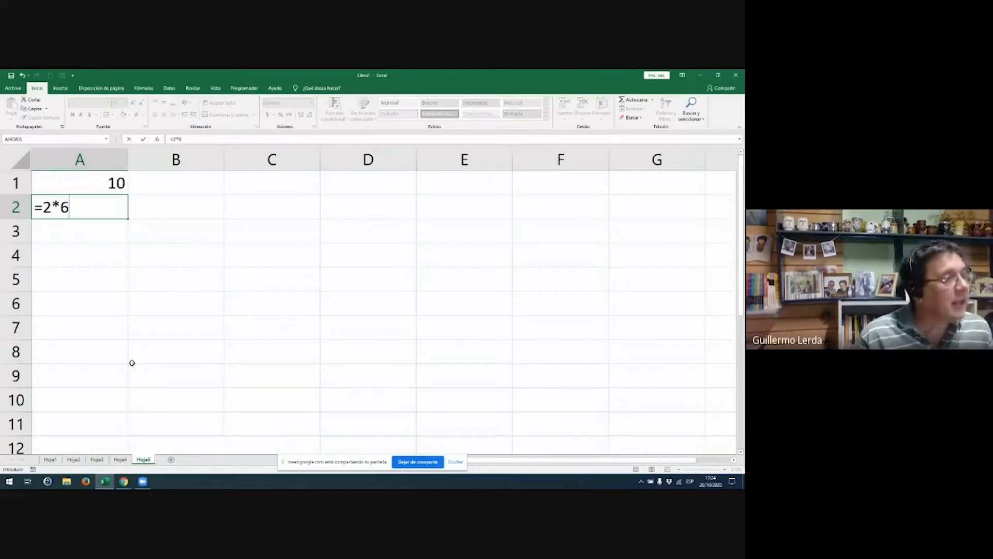
key("Return")
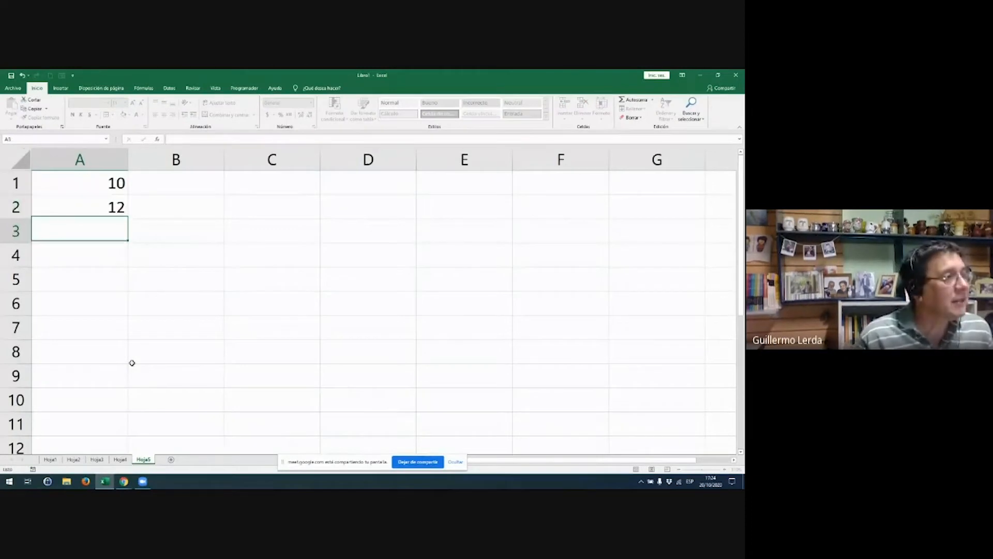
key("Up")
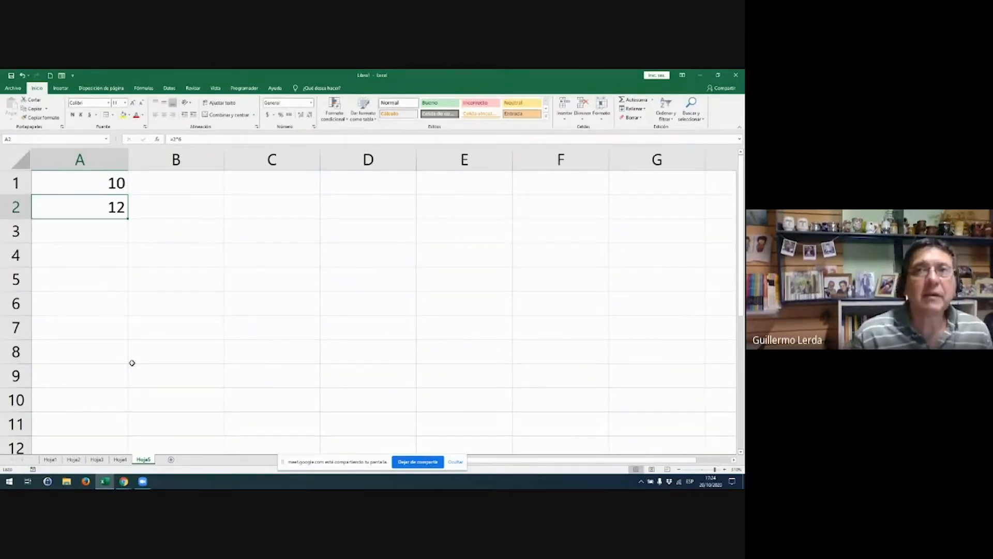
left_click_drag(77, 186, 81, 205)
left_click(82, 206)
type("=2*6")
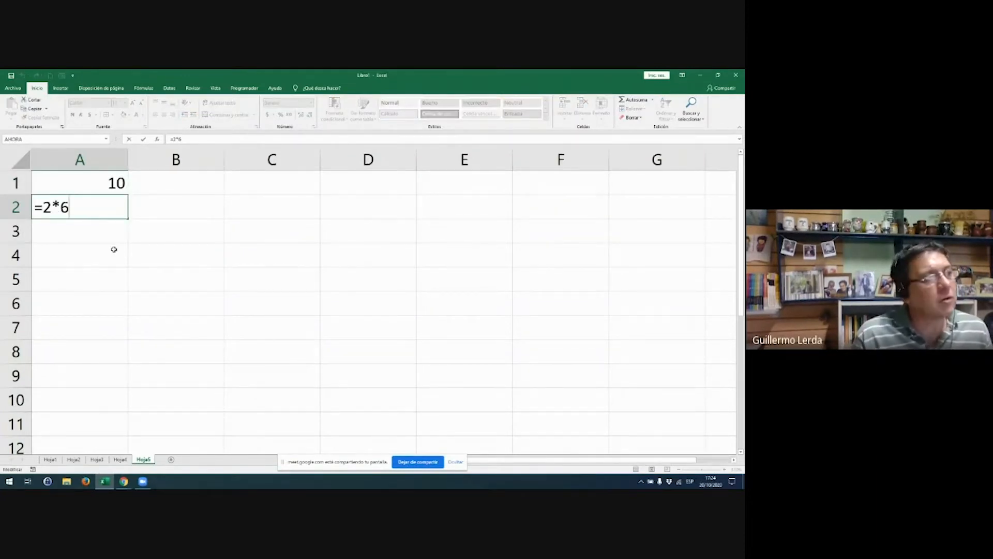
key("ctrl+Return")
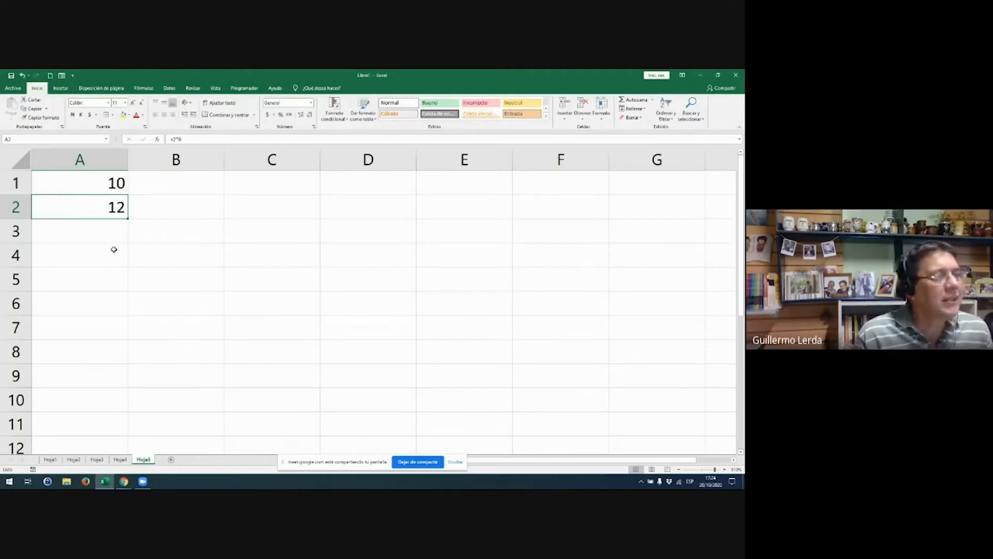
- Clear the formulas in A1:A2 and enter the plain numbers 2 in A1 and 6 in A2
left_click_drag(112, 190, 112, 212)
key("Delete")
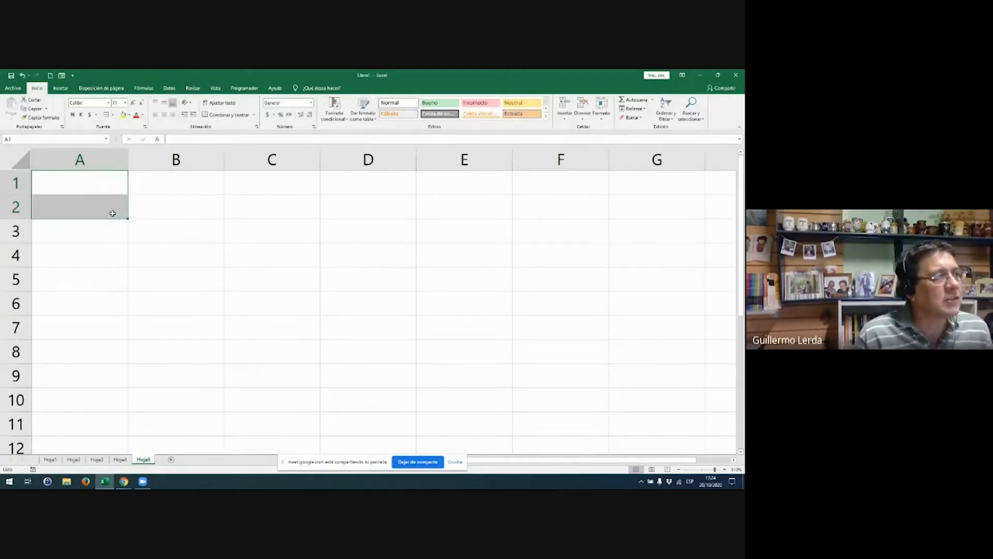
type("2")
key("Down")
type("6")
key("Down")
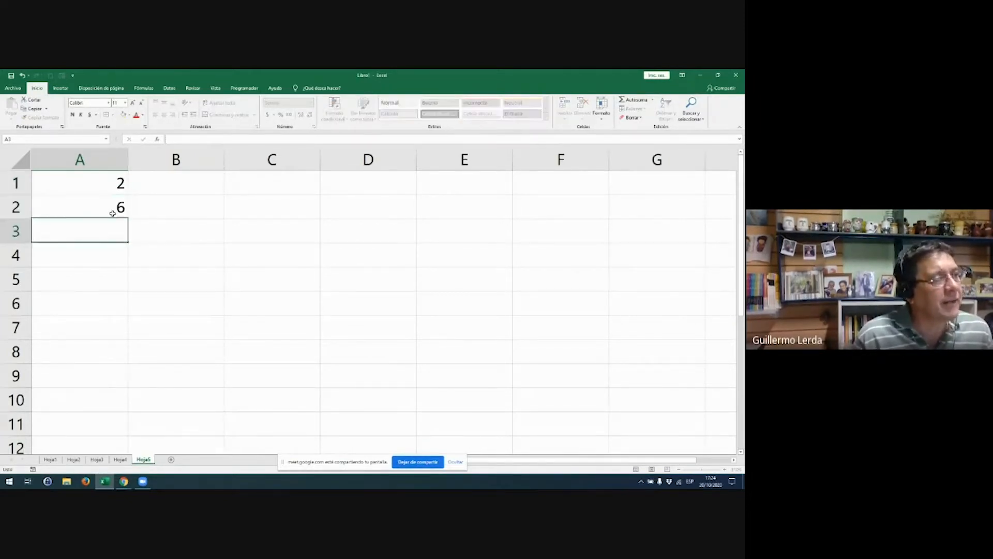
- Delete the number in cell A2, keeping only the value in A1
key("Right")
key("Up")
key("Right")
key("Up")
key("Left")
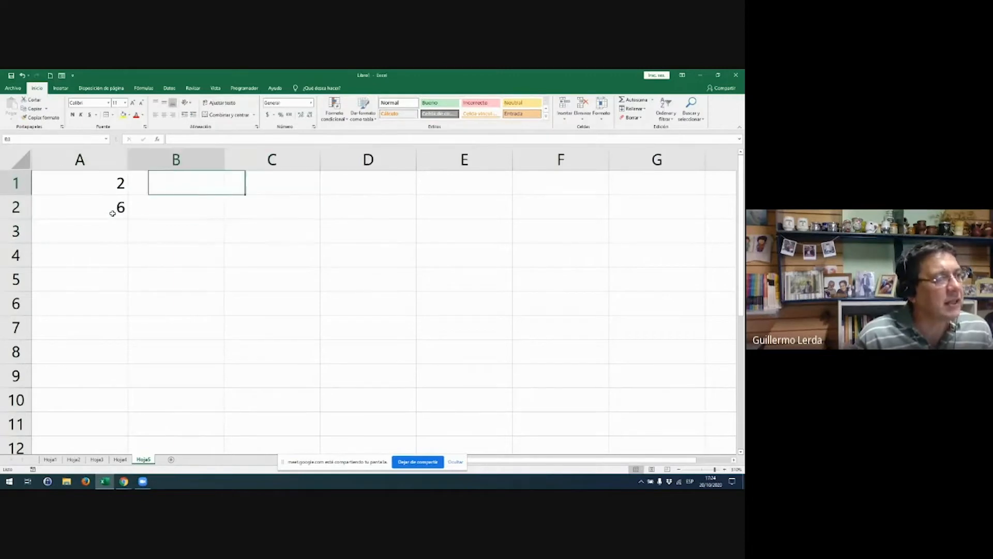
key("Down")
key("Left")
key("Delete")
- Enter the numbers 1, 2 and 3 in cells B1 to B3
key("Right")
key("Up")
type("1")
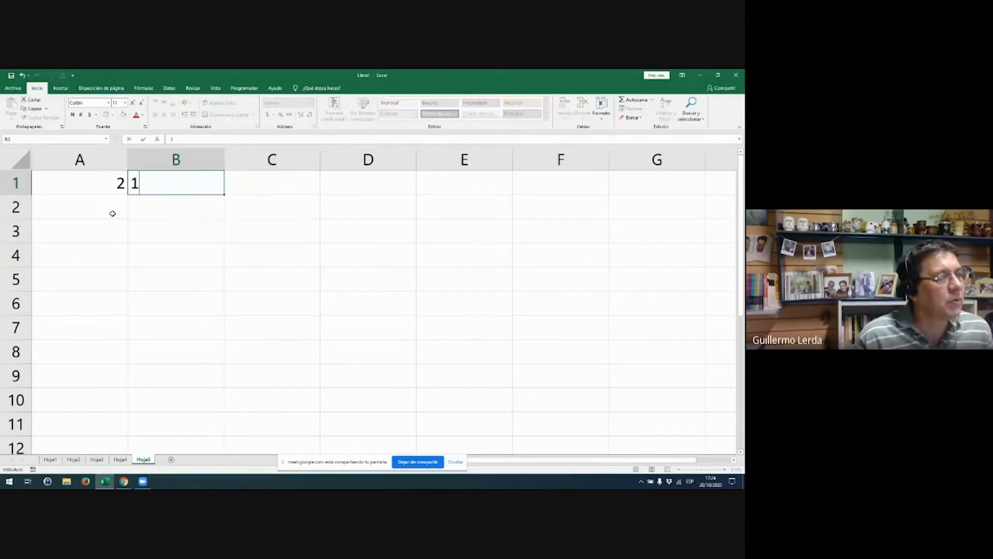
key("Down")
type("2")
key("Down")
type("3")
key("Down")
- Complete column A by entering 2 in cells A2 and A3
key("Up")
key("Left")
key("Up")
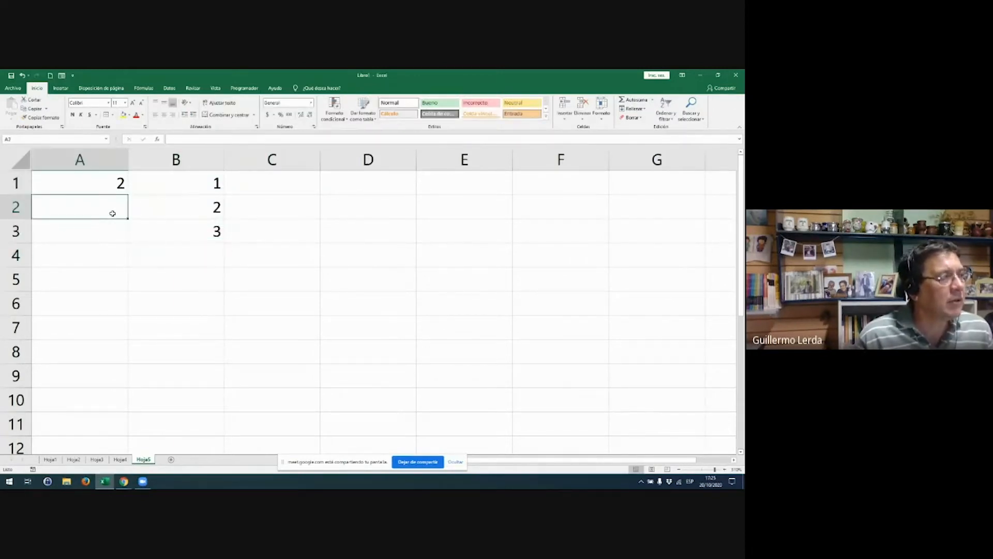
type("2")
key("Down")
type("2")
key("Down")
- Multiply the two columns with =A1*B1 in cell D1 and fill the formula down to D3
key("Right")
key("Right")
key("Right")
key("Up")
key("Up")
key("Up")
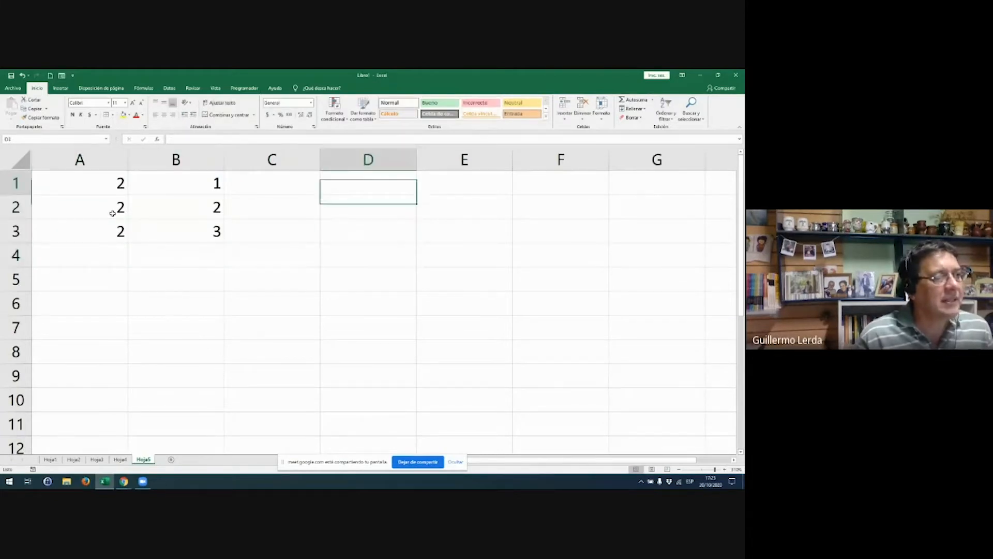
type("=")
key("Left")
key("Left")
key("Left")
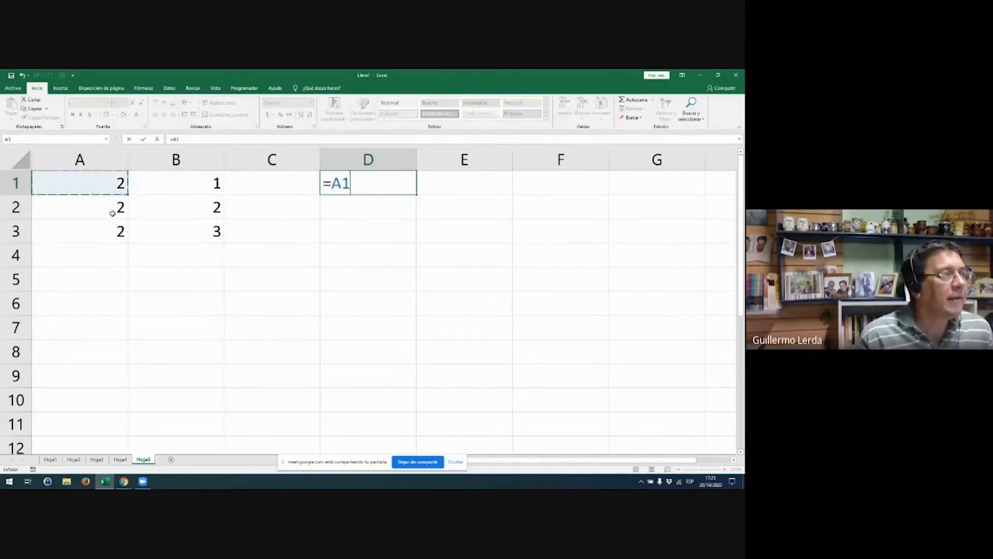
type("*")
key("Left")
key("Left")
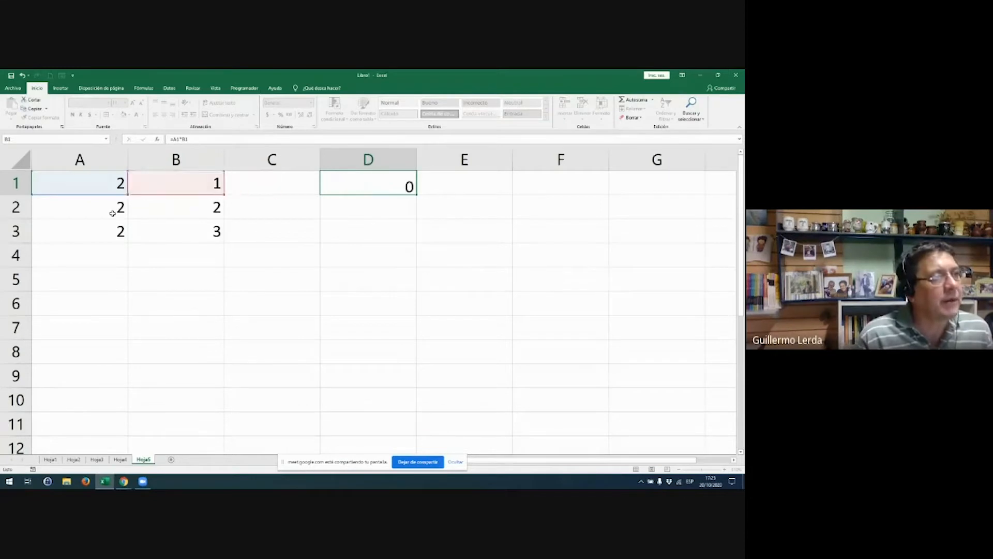
key("Return")
left_click(372, 190)
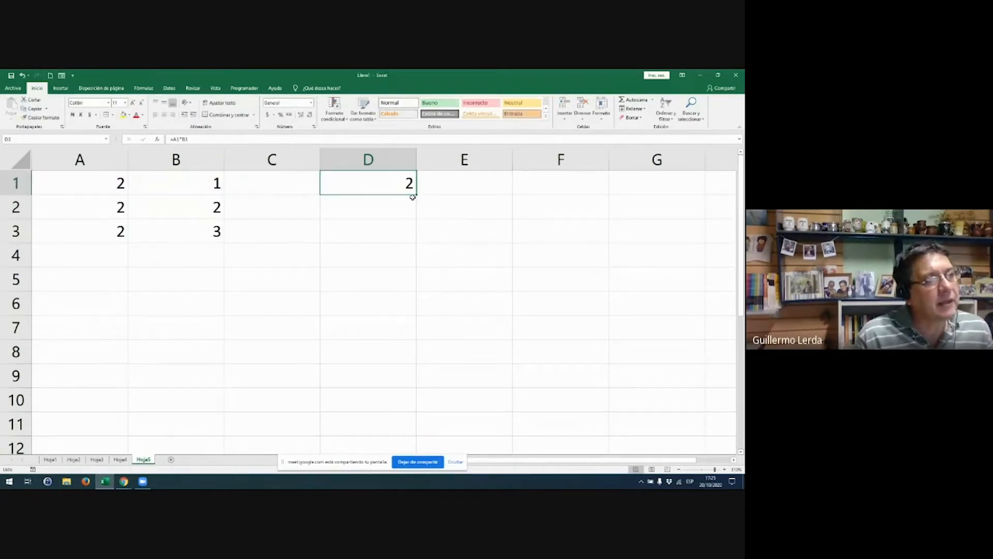
left_click_drag(417, 195, 413, 241)
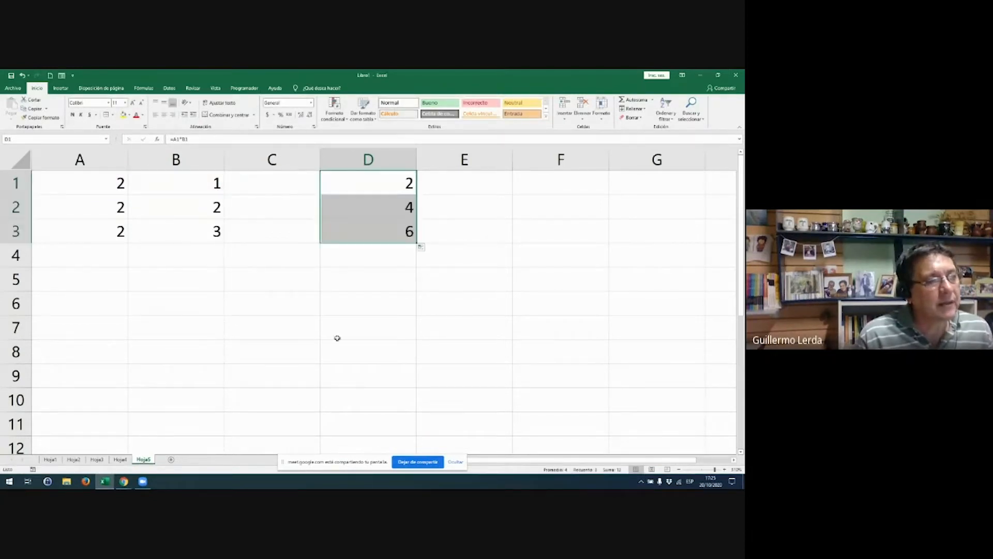
- Inspect the multiplication formulas in cells D3 and D2 without changing them
double_click(352, 220)
key("Escape")
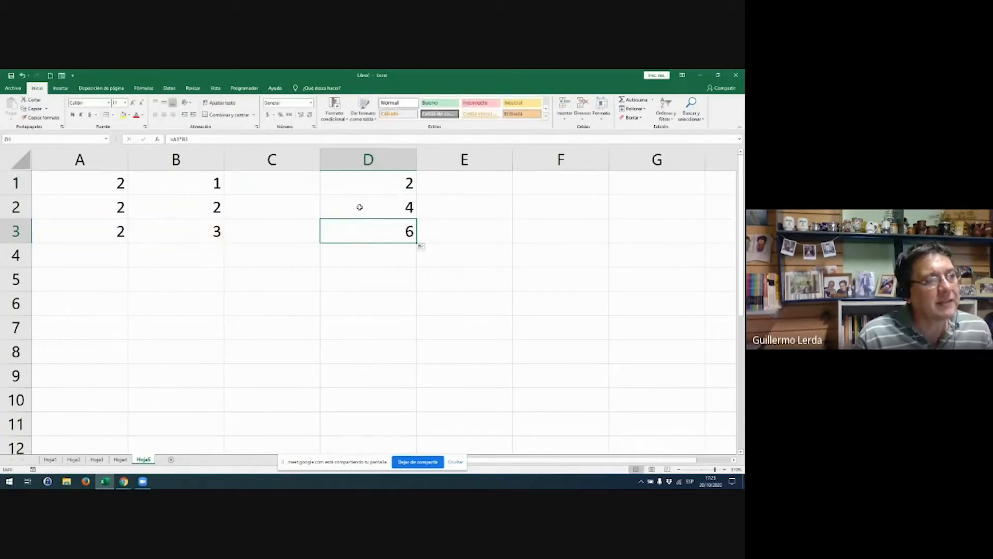
double_click(359, 207)
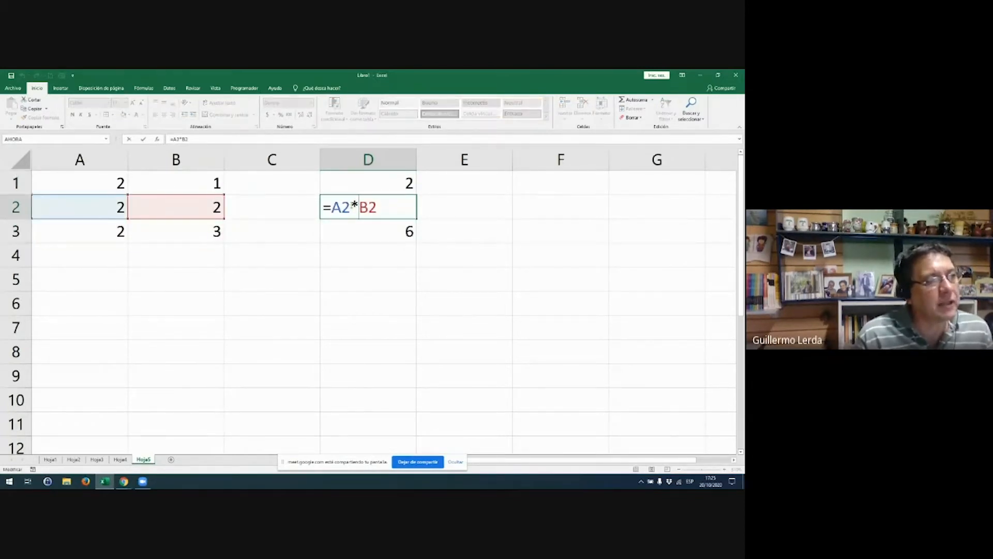
left_click_drag(352, 206, 367, 208)
key("Escape")
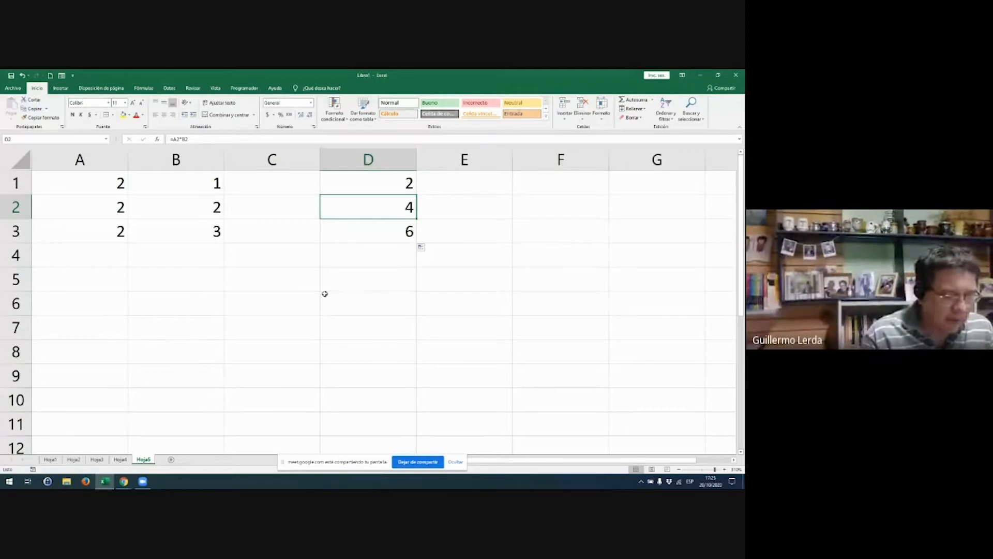
- Enter the text PRODUCTO ?? in cell E5
left_click(496, 279)
type("PRODUCTO ??")
key("Return")
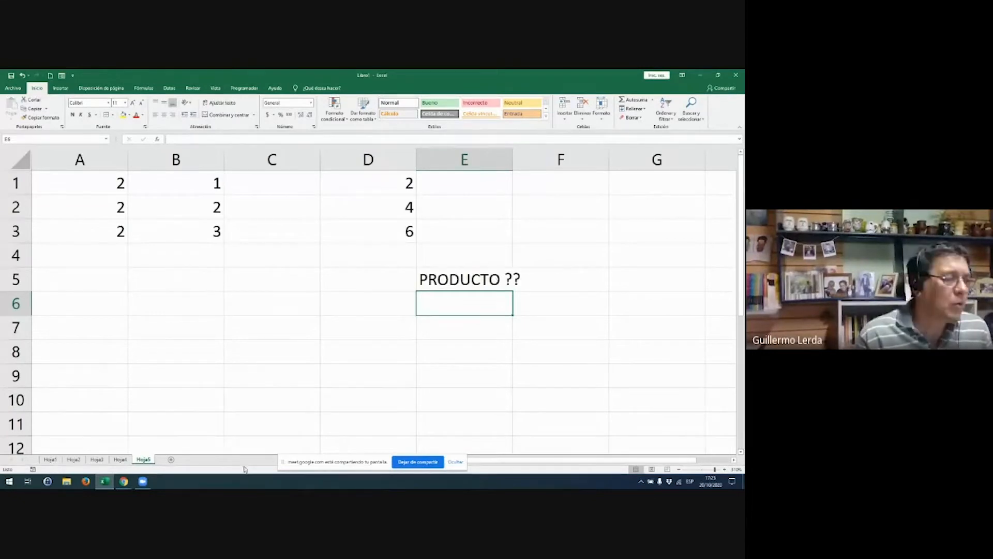
- On sheet Hoja2, enter a + sign as text in cell B27 and the word SUMA in cell C27
left_click(74, 459)
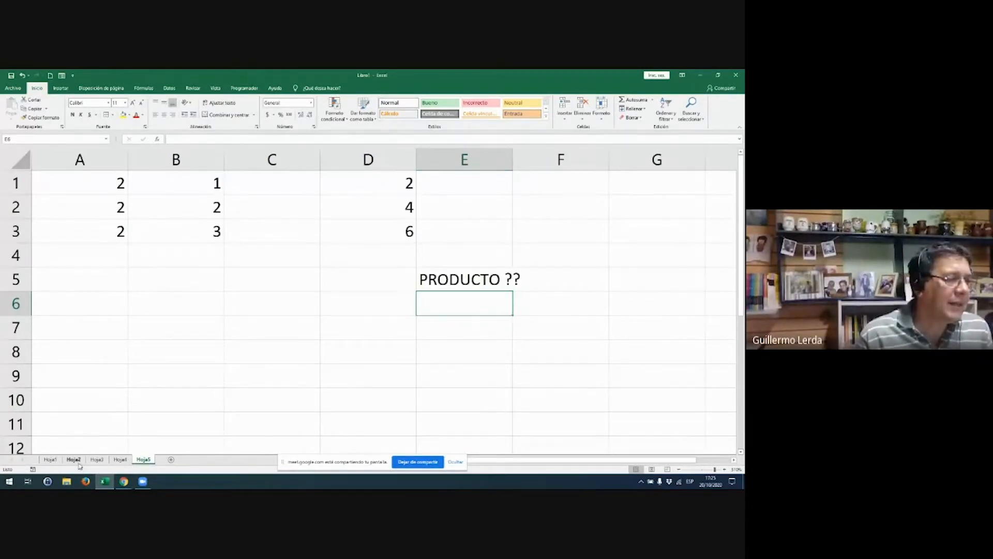
left_click(251, 288)
type("+")
key("Right")
key("Escape")
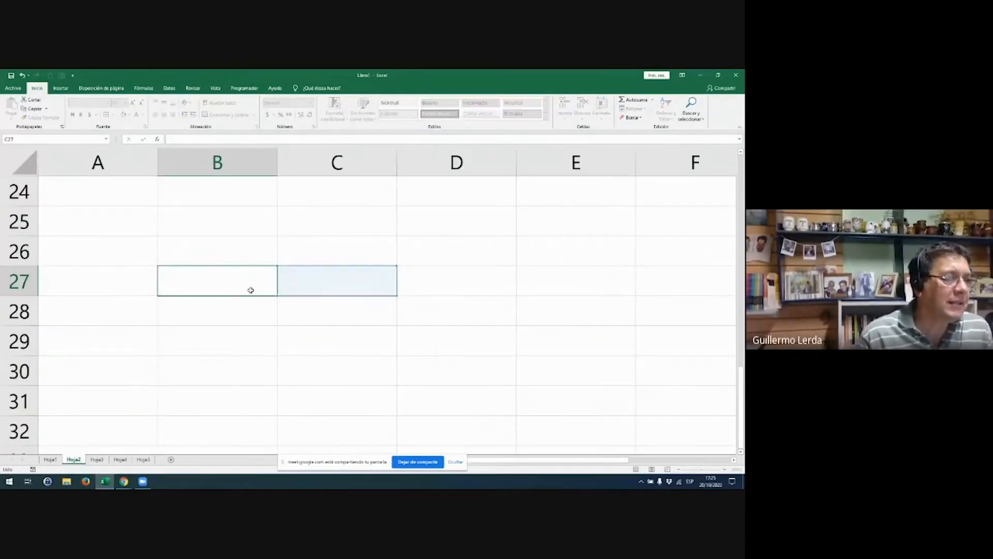
type("+")
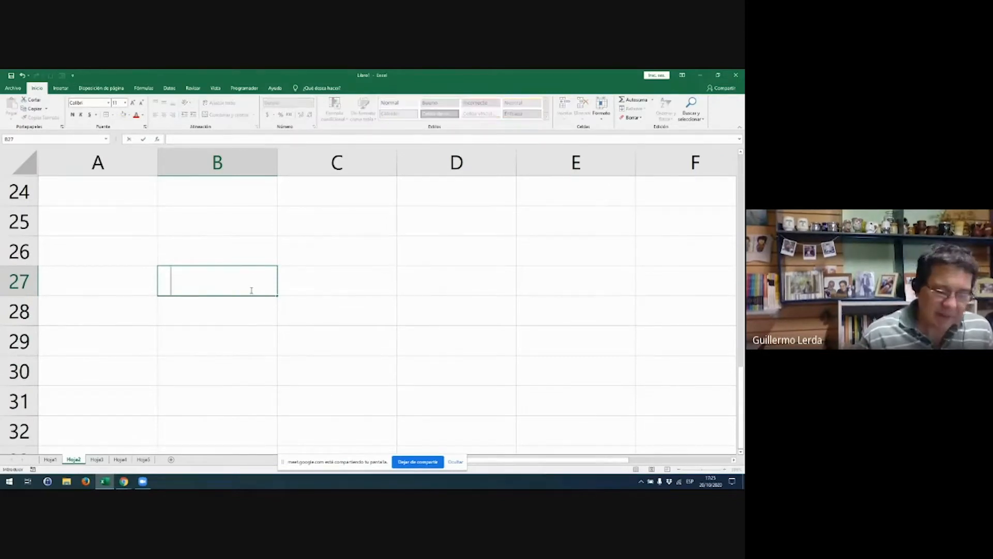
key("Return")
key("Up")
key("Right")
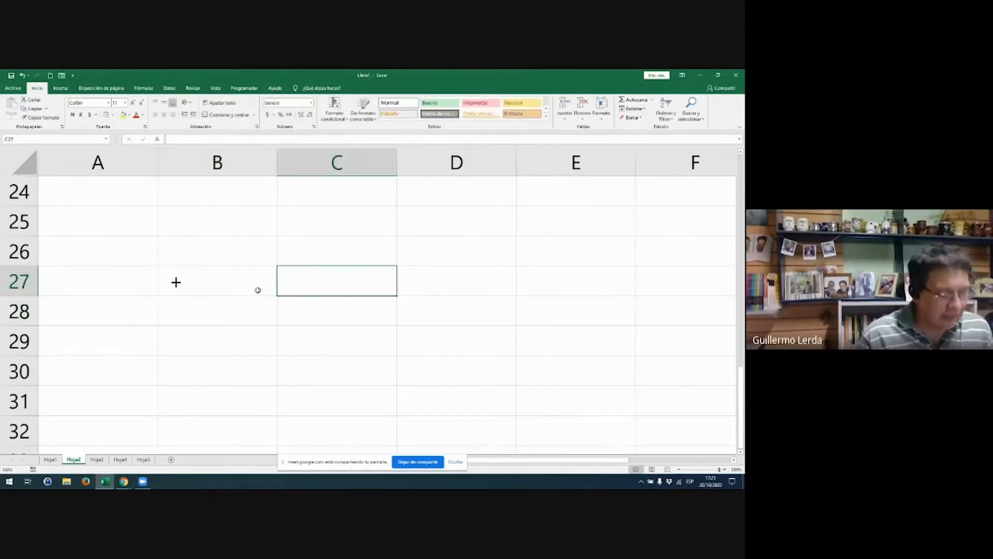
type("SUMA")
key("Return")
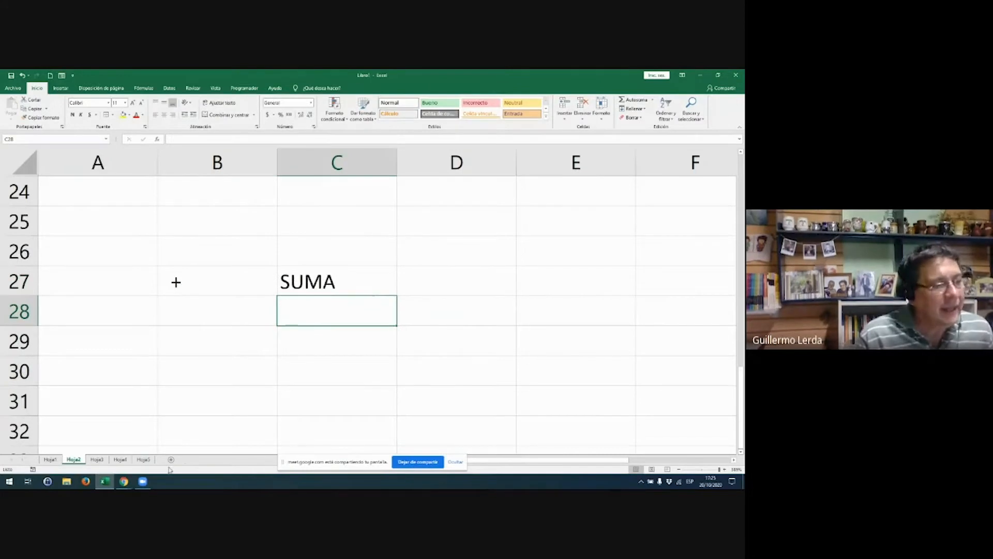
- On sheet Hoja5, enter an asterisk in cell D5 beside the PRODUCTO ?? text
left_click(143, 459)
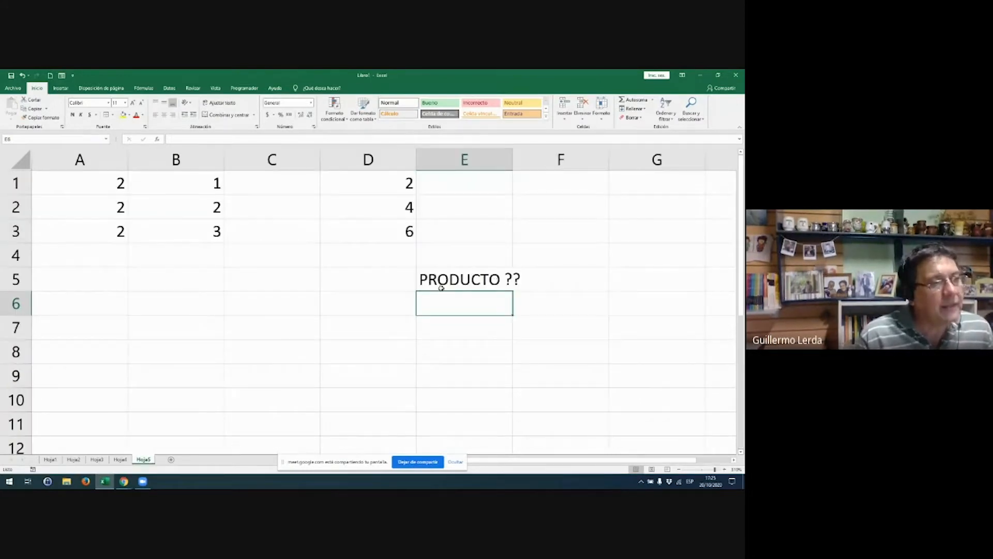
left_click(370, 282)
type("*")
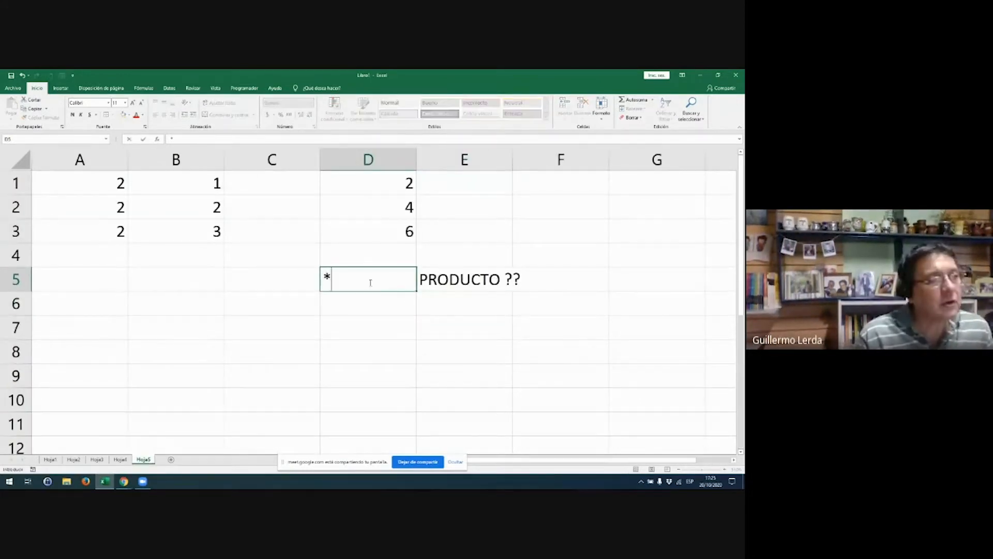
key("Return")
key("Up")
key("Right")
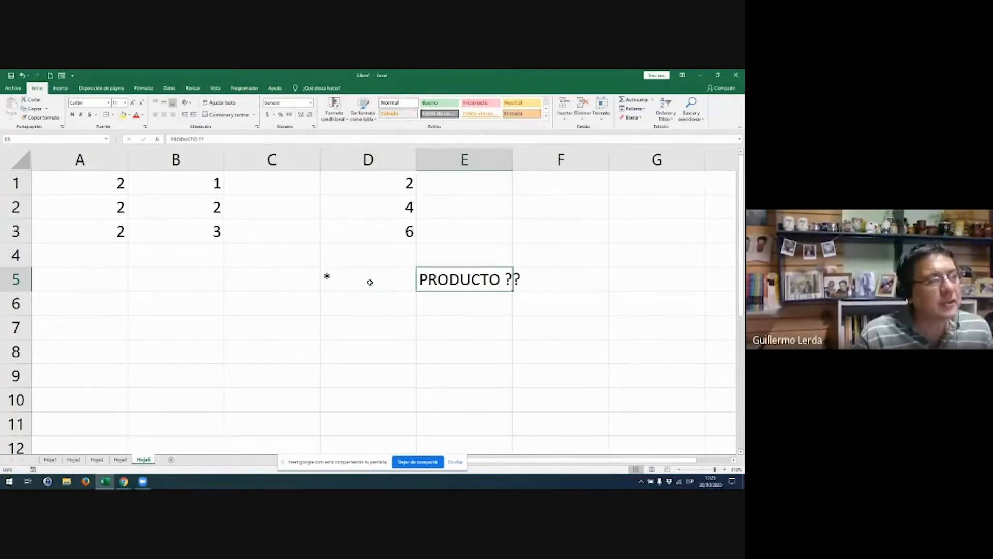
key("Left")
key("Left")
key("Left")
key("Up")
key("Up")
key("Up")
key("Up")
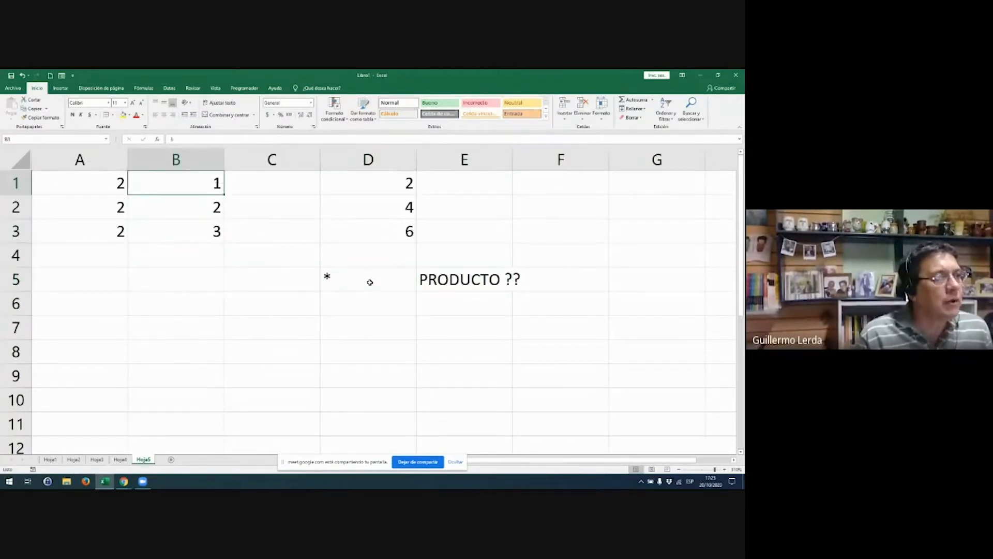
key("Right")
key("Right")
type("?")
key("BackSpace")
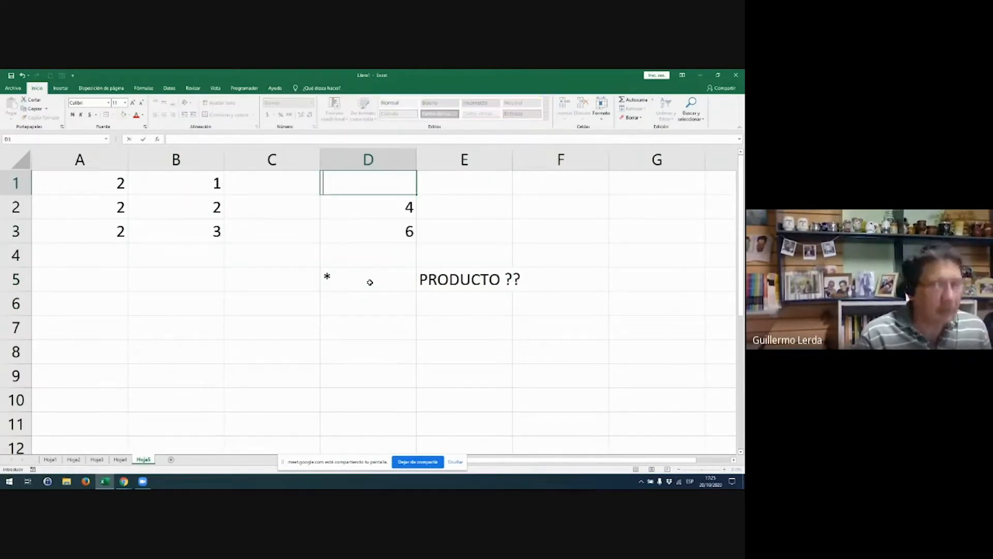
type("=")
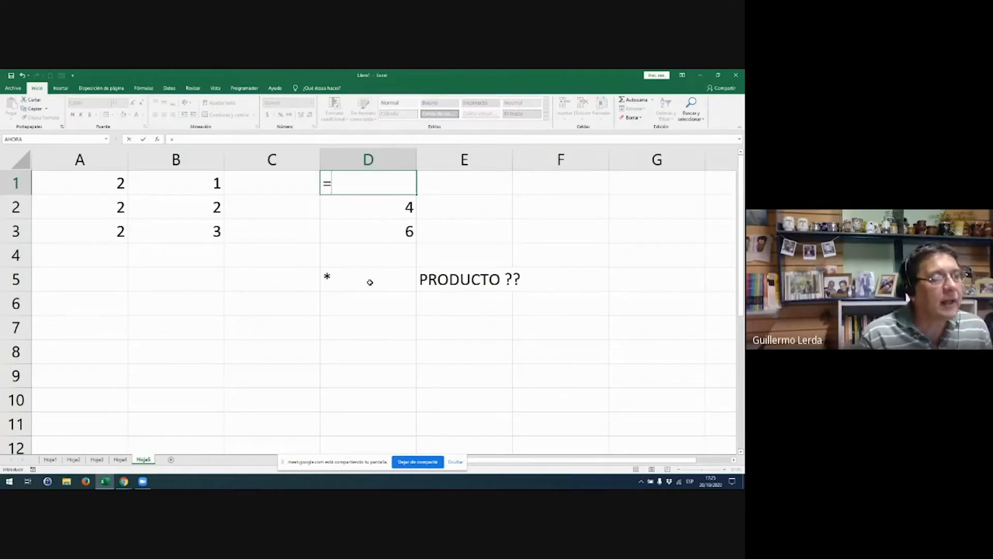
key("Escape")
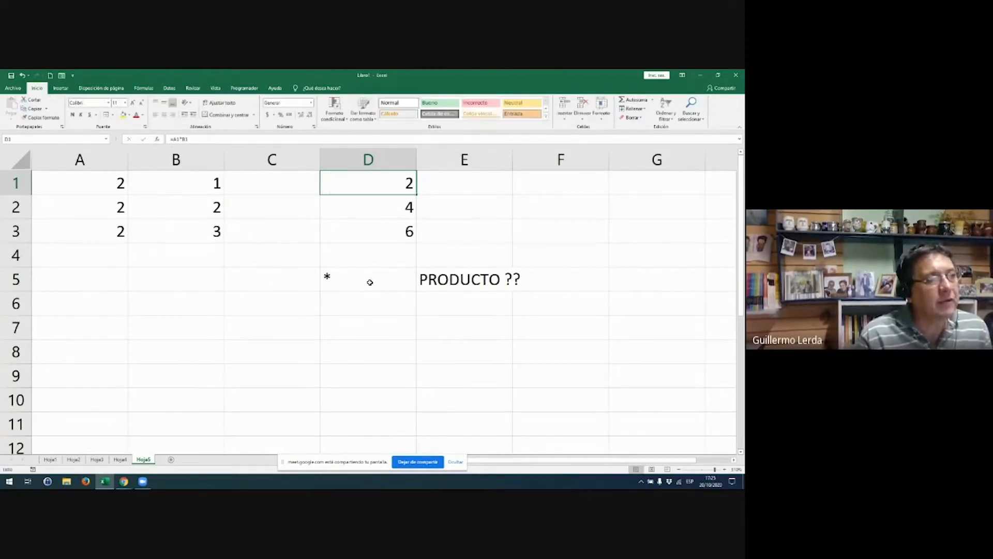
- Start a formula with the PRODUCTO function in cell E1 and open its function arguments dialog
key("Right")
type("=")
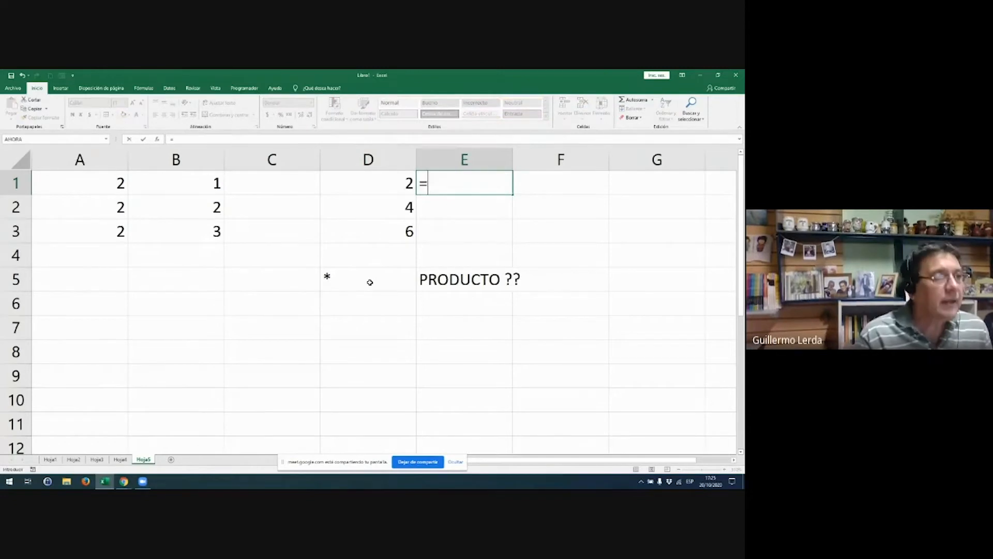
key("Left")
key("Left")
key("Left")
key("Left")
key("BackSpace")
key("BackSpace")
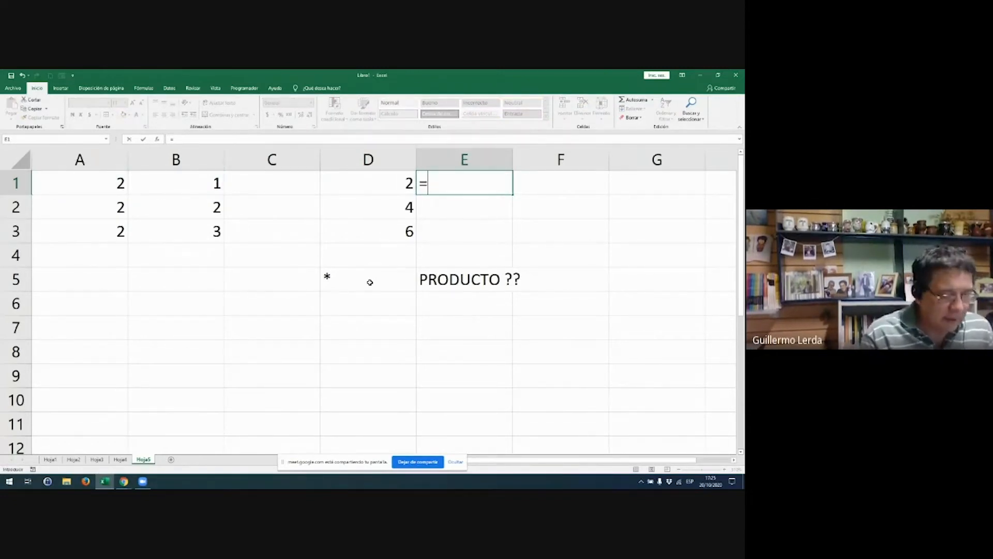
type("PR")
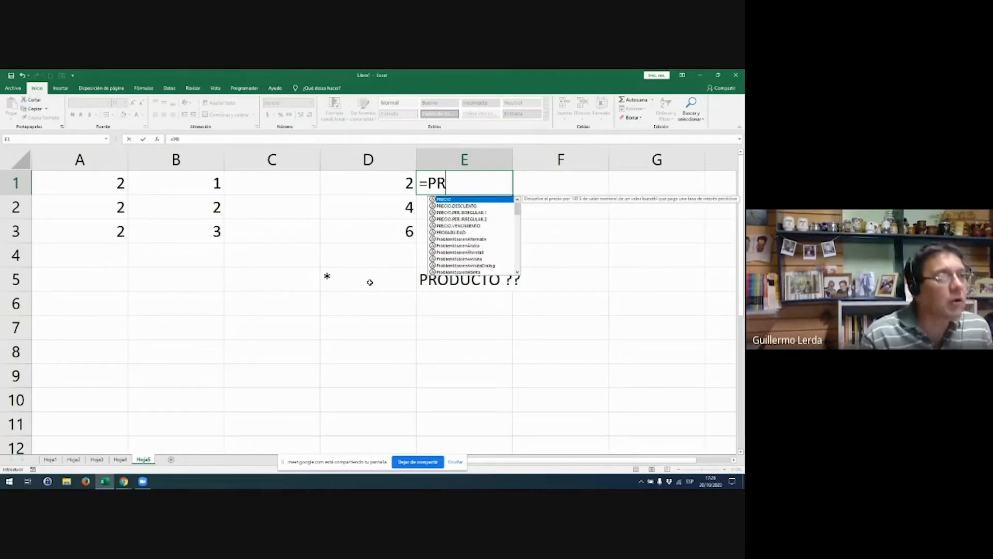
type("ODU")
double_click(461, 202)
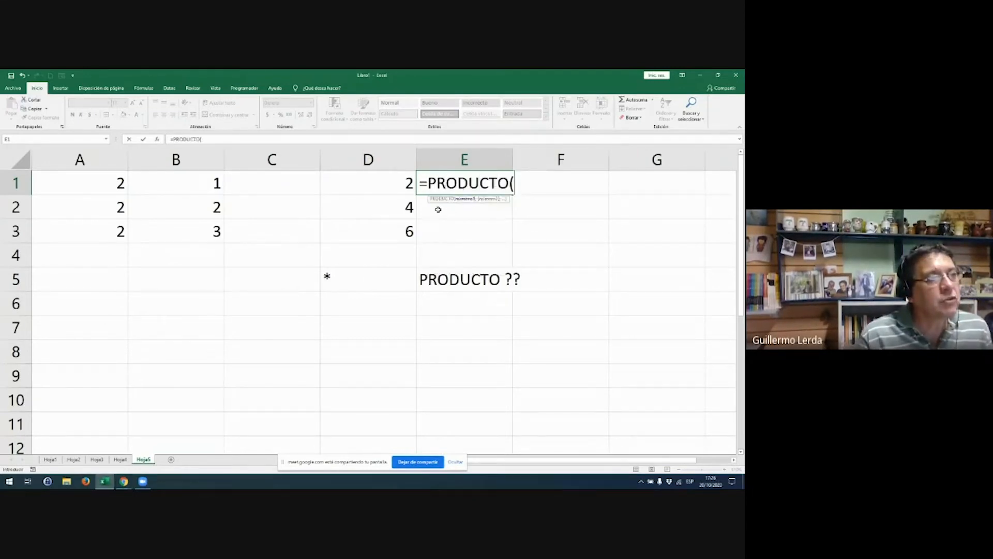
key("ctrl+a")
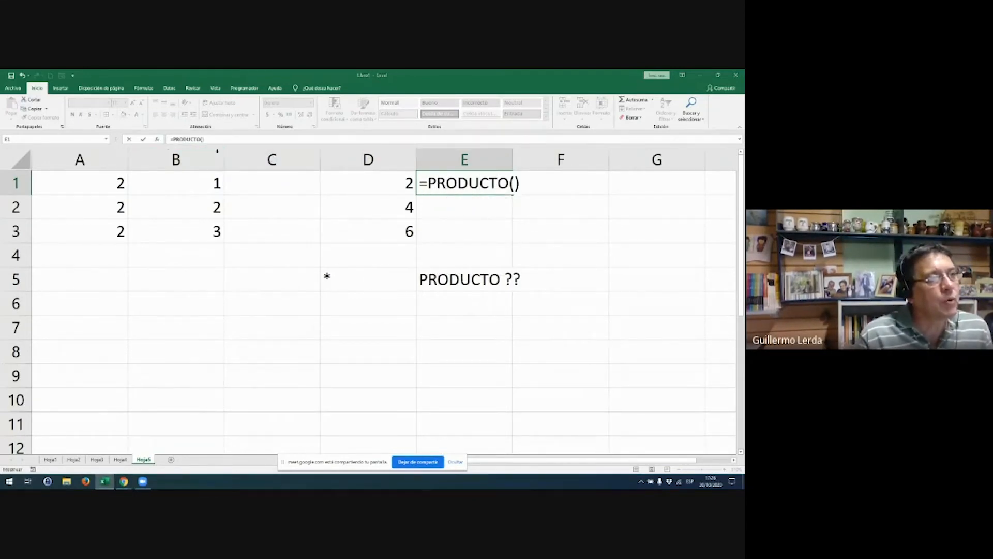
- Set Número1 to A1 and Número2 to B1 for the PRODUCTO function and accept the formula
left_click_drag(543, 288, 608, 198)
left_click(103, 183)
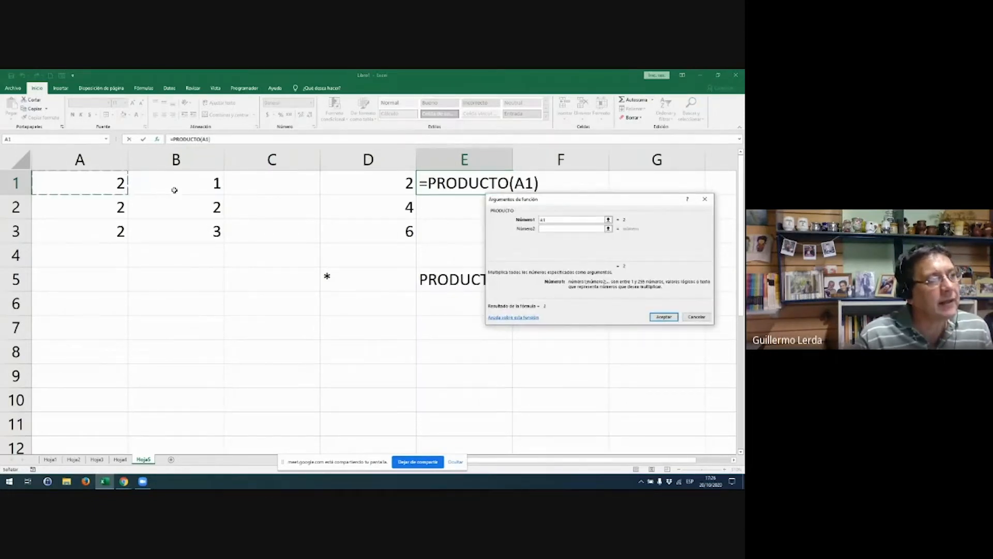
left_click(558, 229)
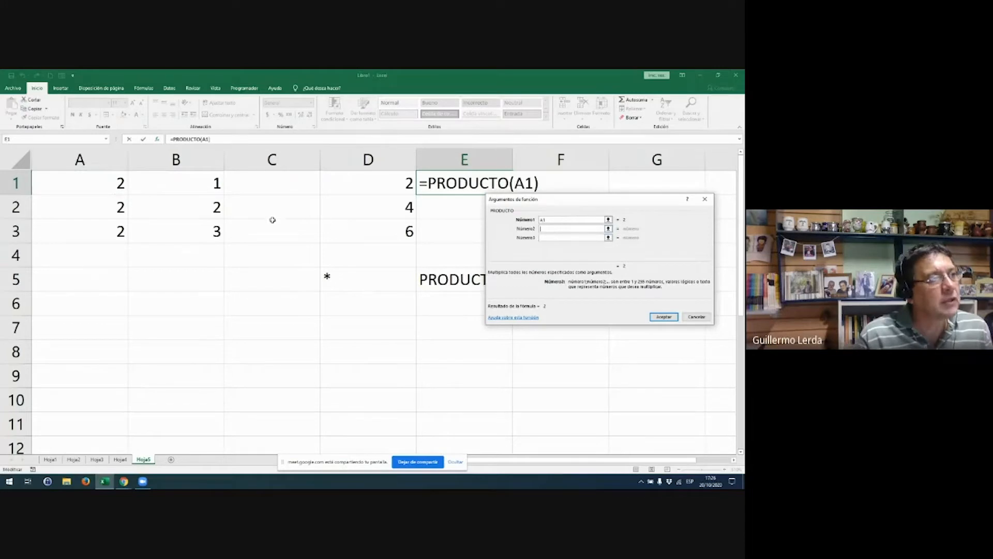
left_click(203, 188)
key("Return")
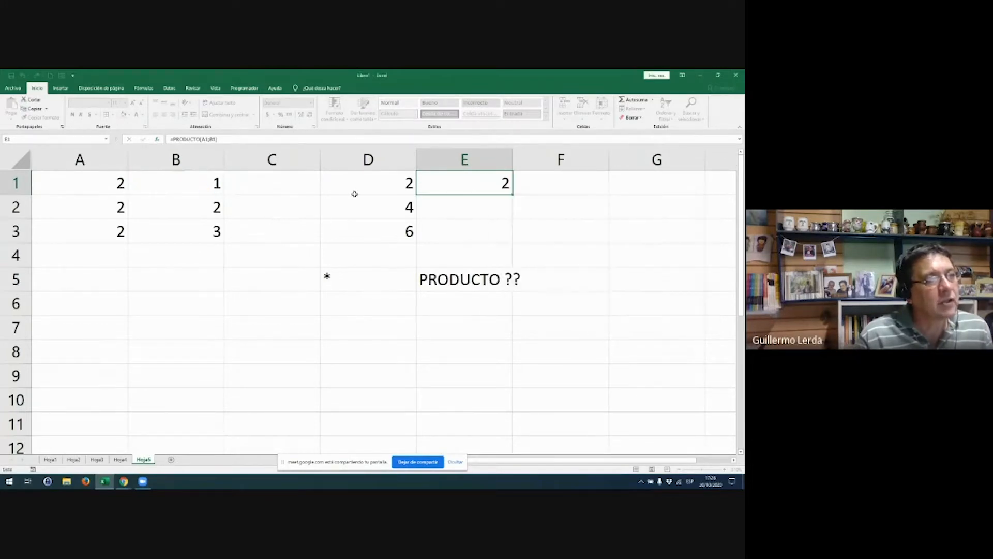
- Fill the PRODUCTO formula from E1 down to E3 and inspect the copied formula in E3
left_click_drag(512, 194, 511, 239)
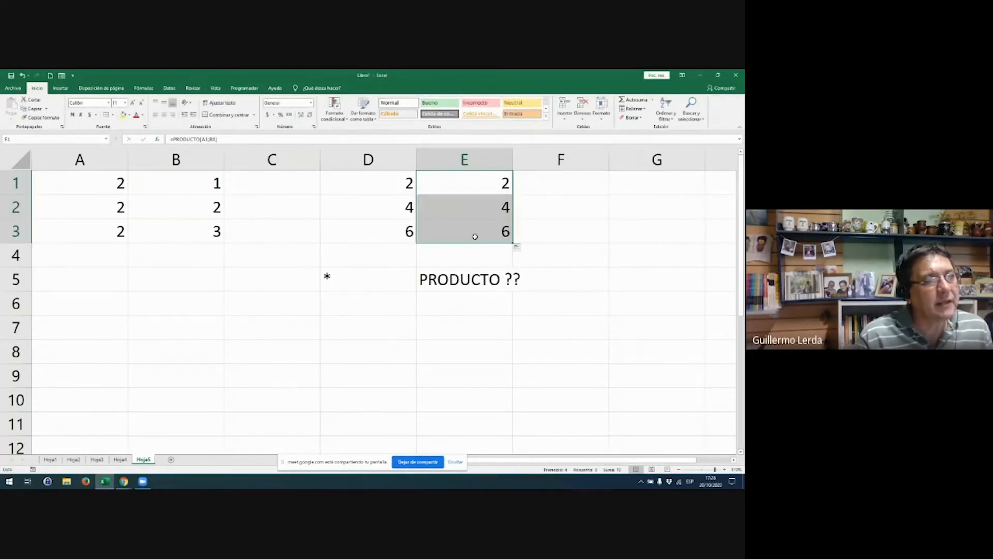
double_click(479, 233)
key("Escape")
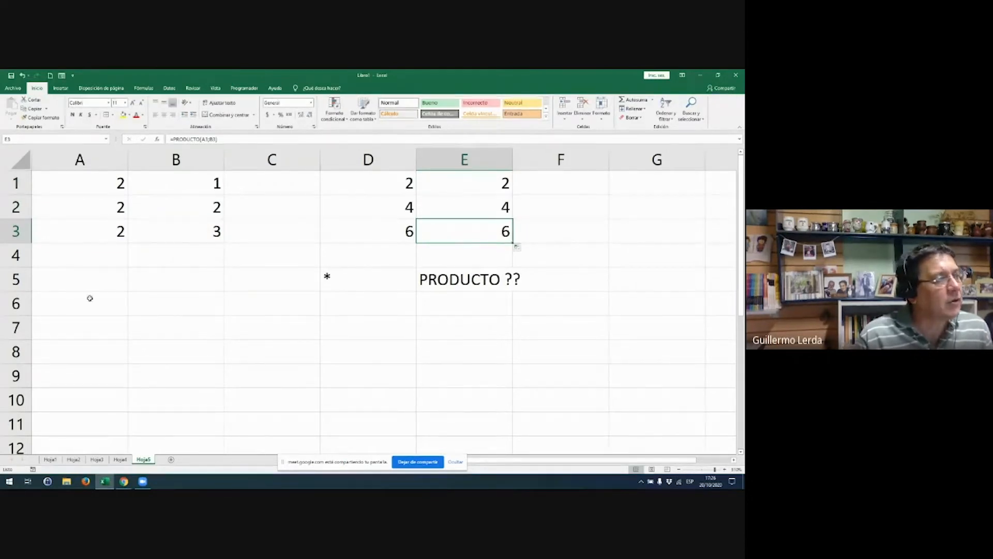
left_click(88, 298)
type("=")
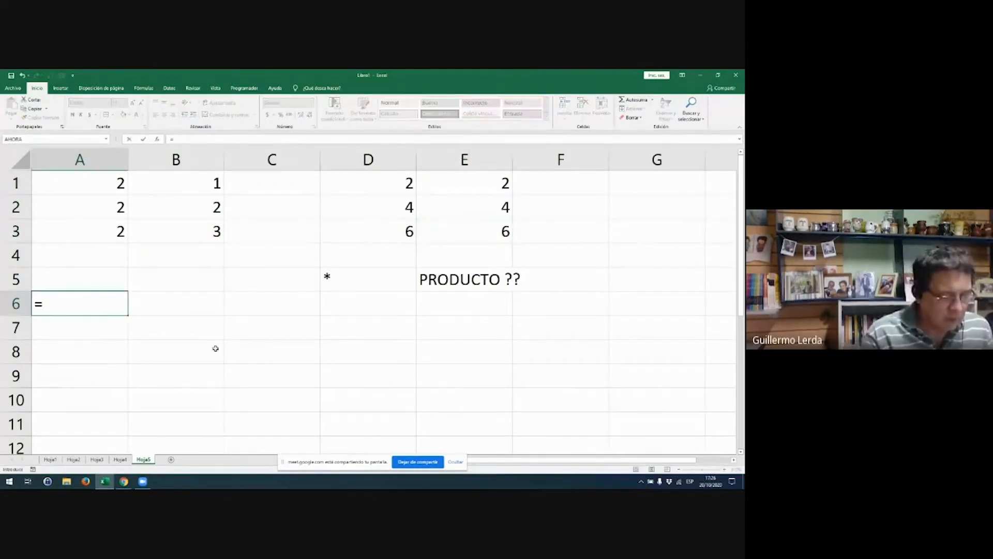
type("PRODUCTOS")
key("BackSpace")
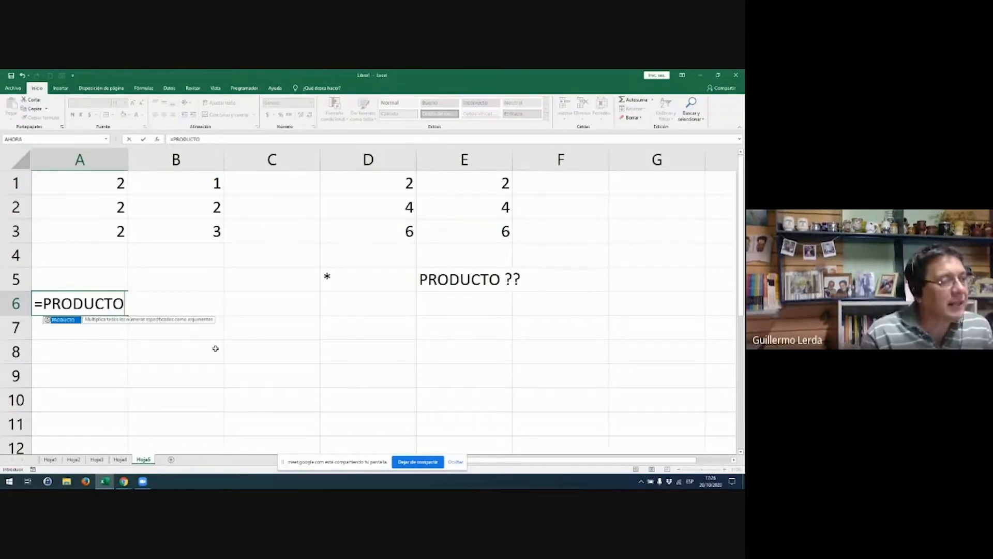
type("(")
key("Escape")
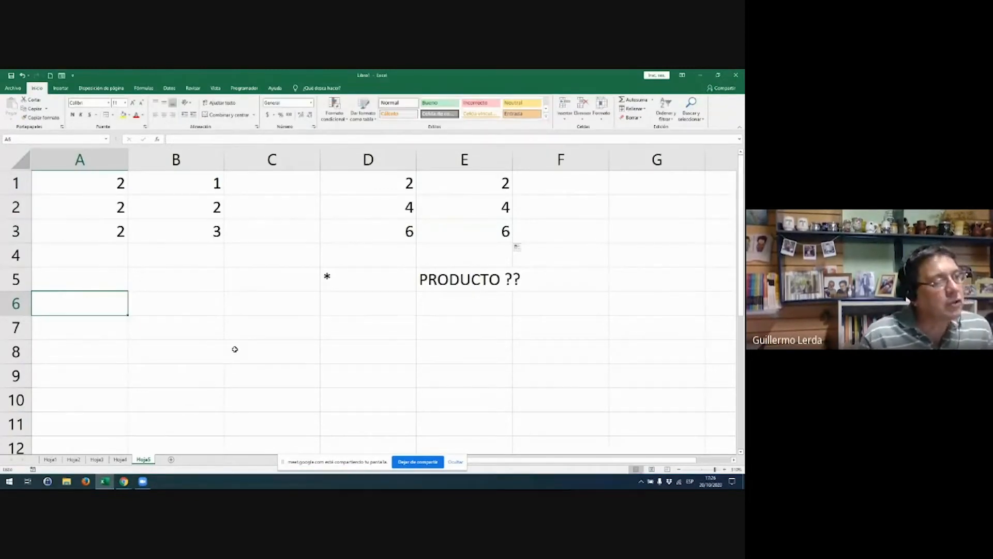
- Apply borders around every cell of the number table A1:B3
left_click_drag(92, 187, 154, 231)
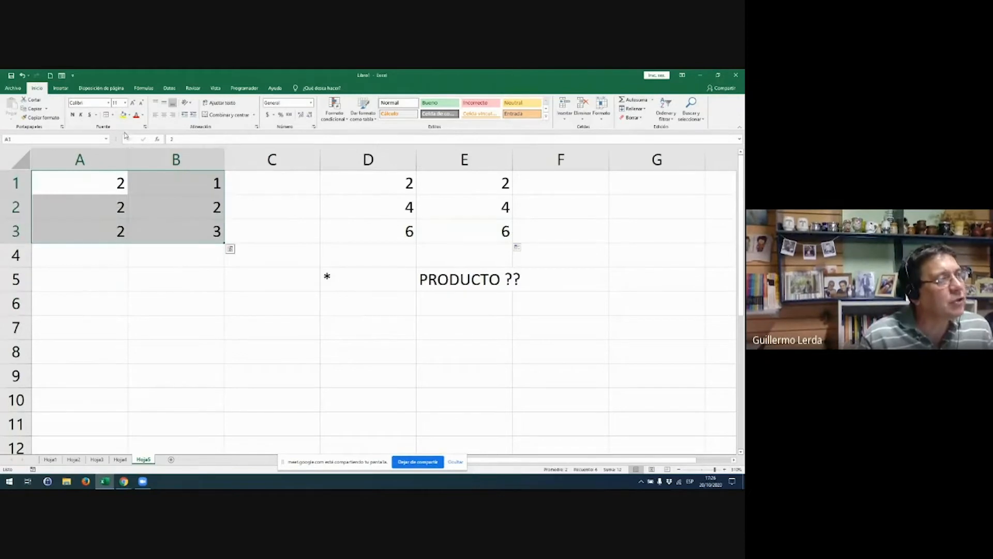
left_click(106, 114)
left_click(193, 383)
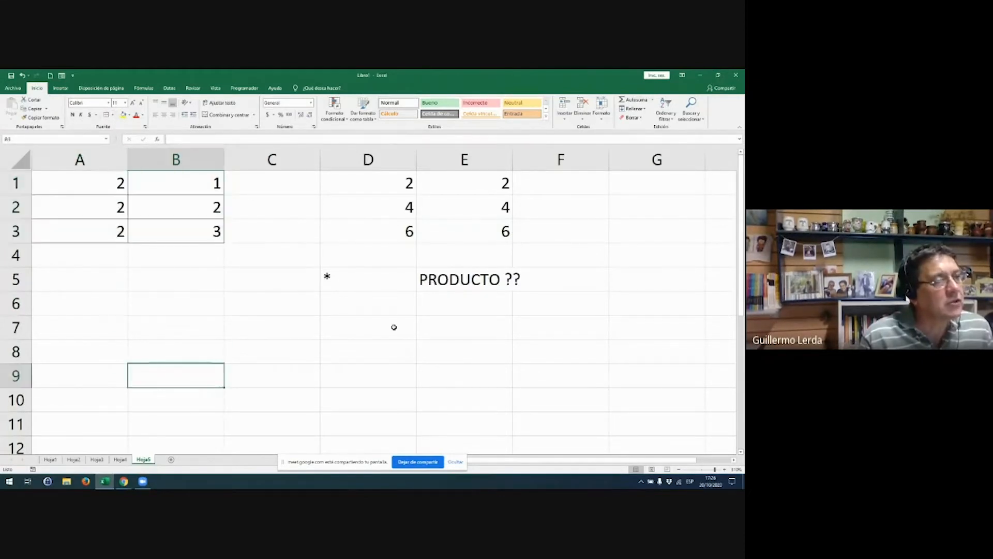
left_click(106, 313)
type("=")
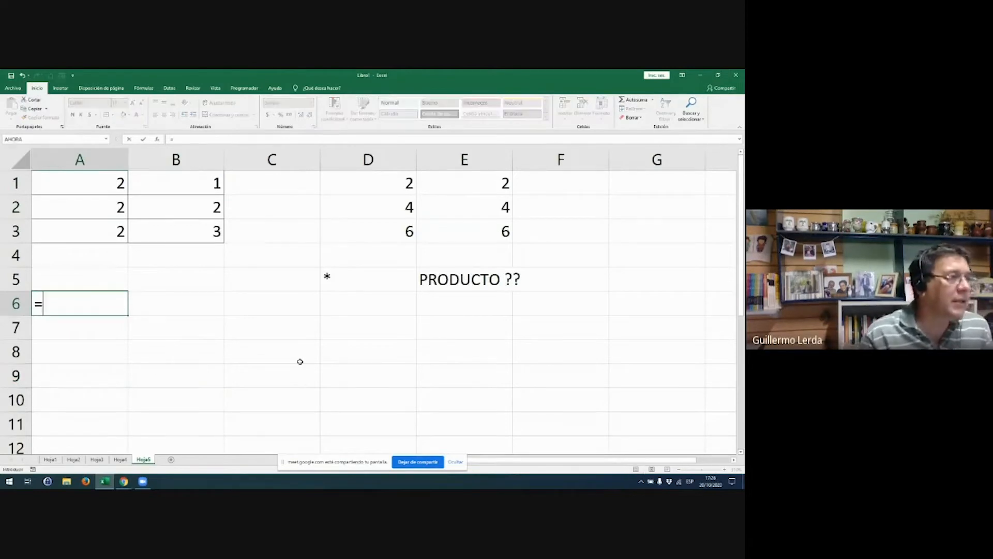
key("Up")
key("Up")
key("Up")
key("Up")
key("Up")
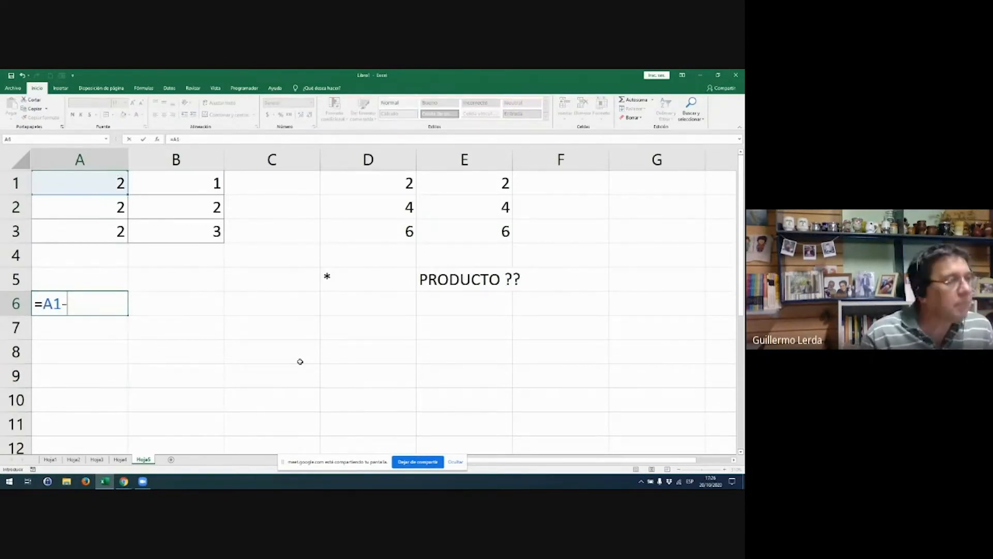
type("*")
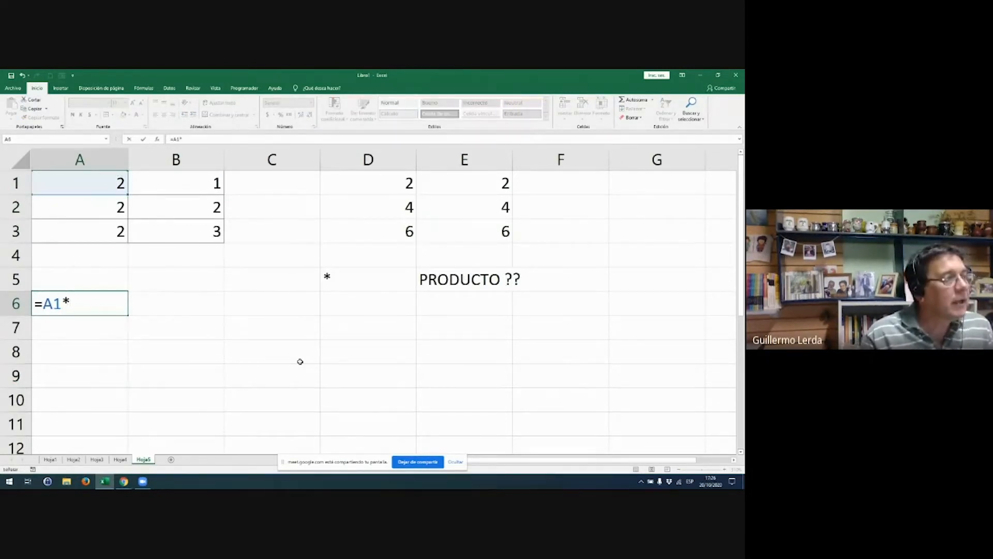
key("Up")
key("Up")
key("Up")
key("Up")
type("*")
key("Up")
key("Up")
key("Up")
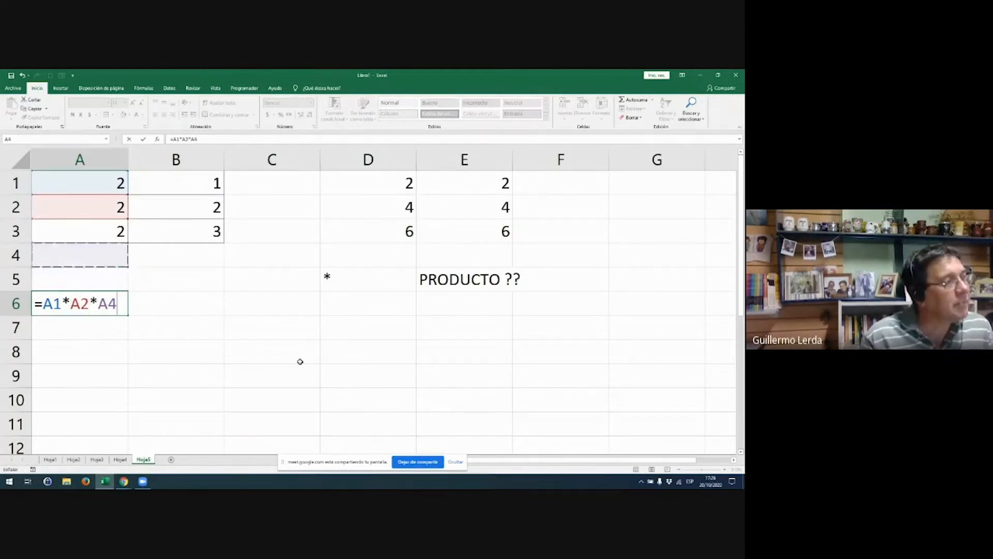
type("*")
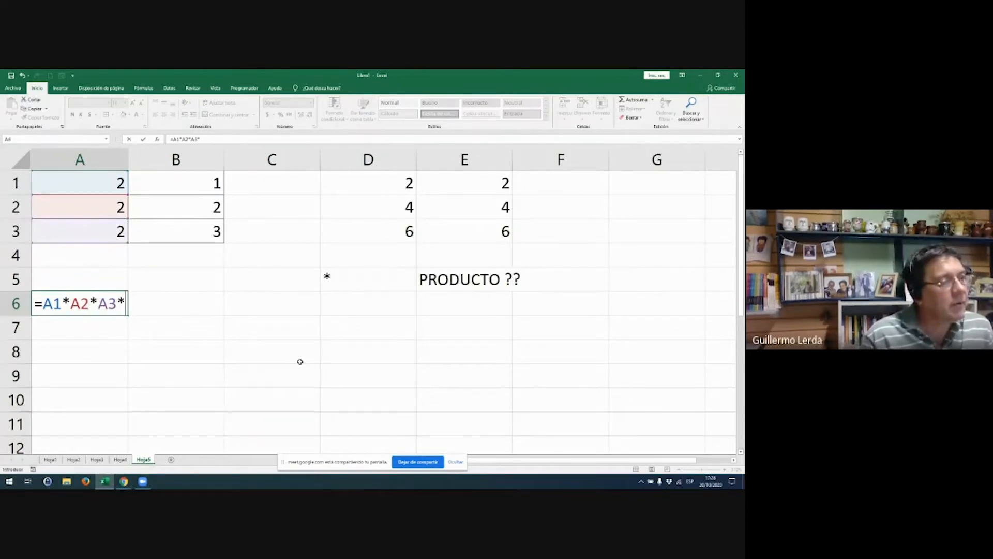
left_click(171, 186)
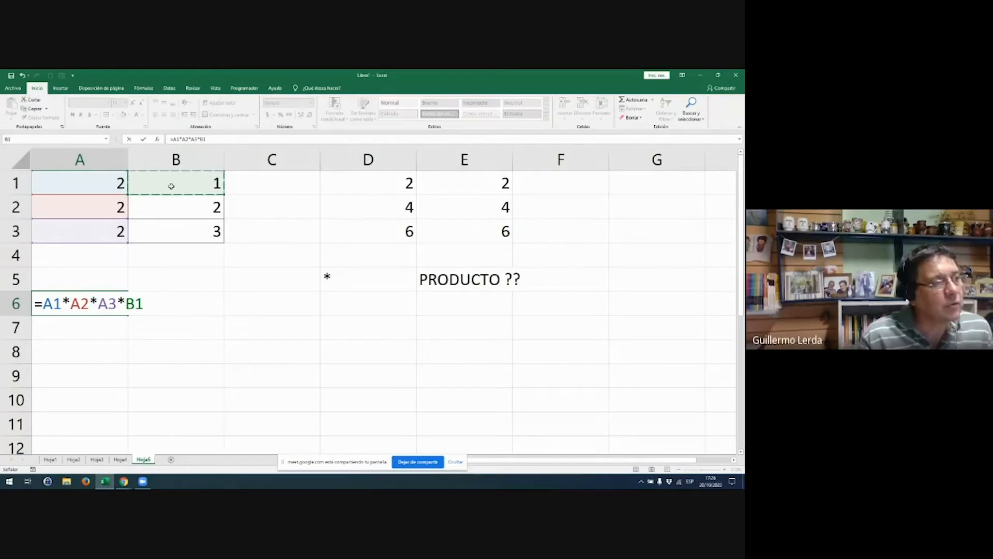
key("Escape")
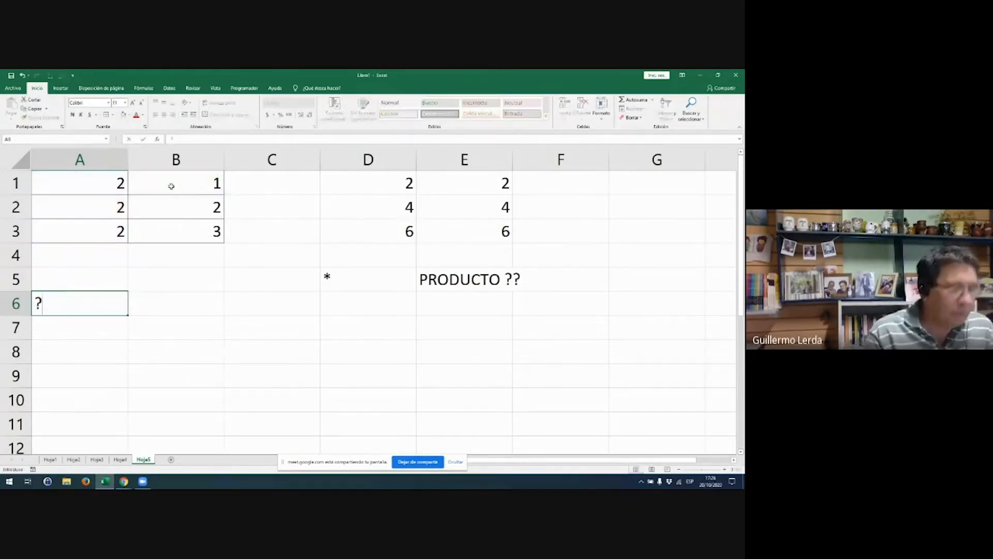
- Enter a PRODUCTO formula in cell A6 that multiplies the whole range A1:B3
type("=PRODUCTO")
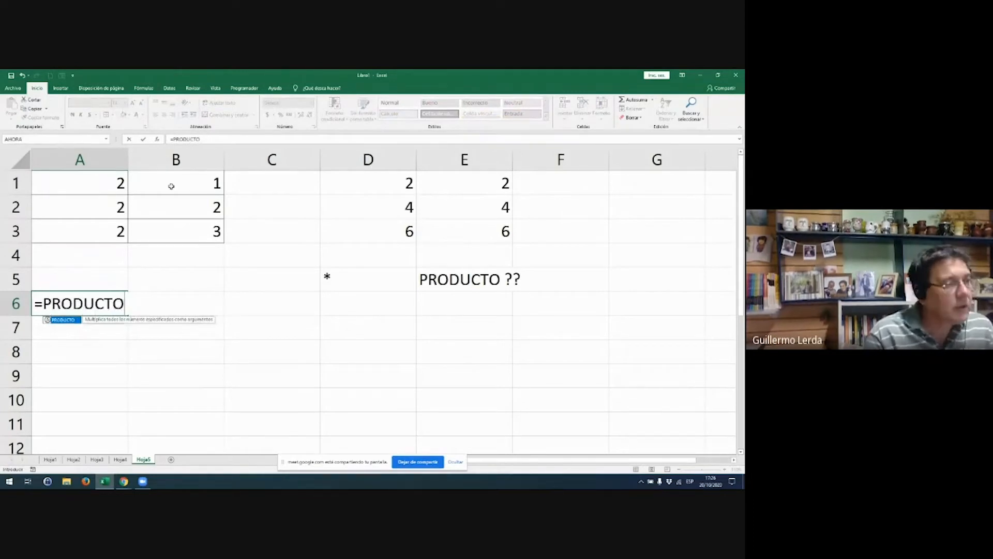
type("(")
left_click_drag(93, 176, 181, 222)
key("Return")
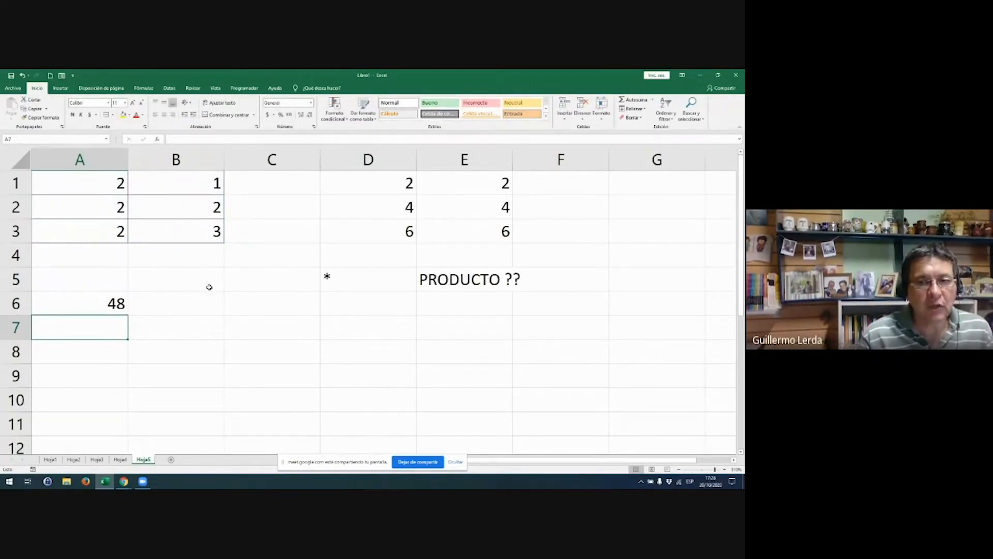
- Set each of the cells A1, A2 and A3 to 1
left_click(96, 189)
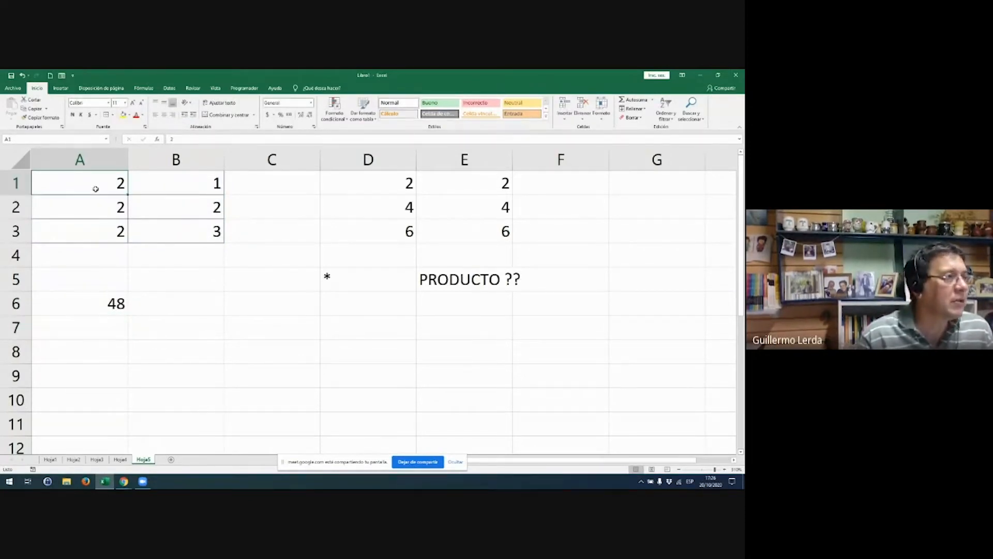
type("1")
key("Return")
type("1")
key("Return")
type("1")
key("Return")
- Set cells B3 and B2 to 1
key("Right")
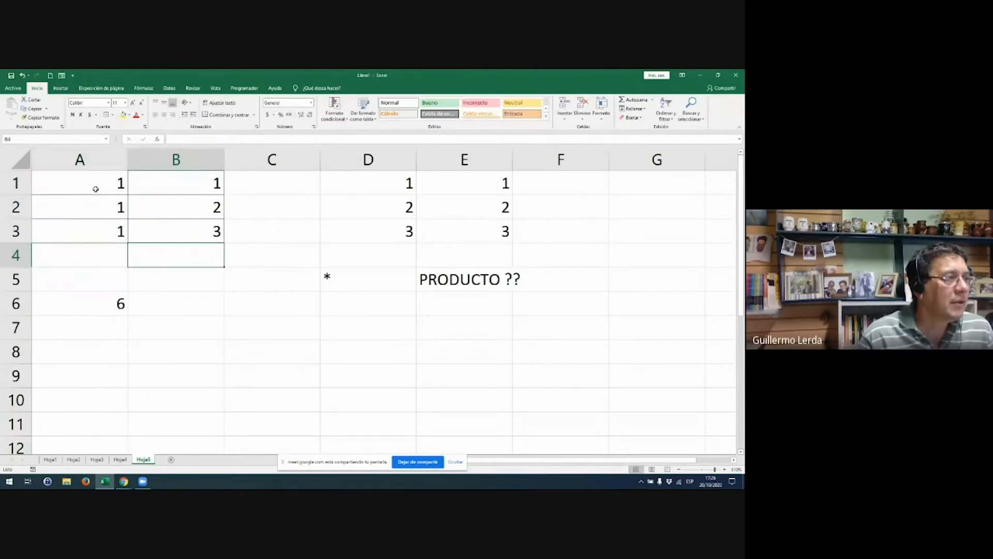
key("Up")
type("1")
key("Up")
type("1")
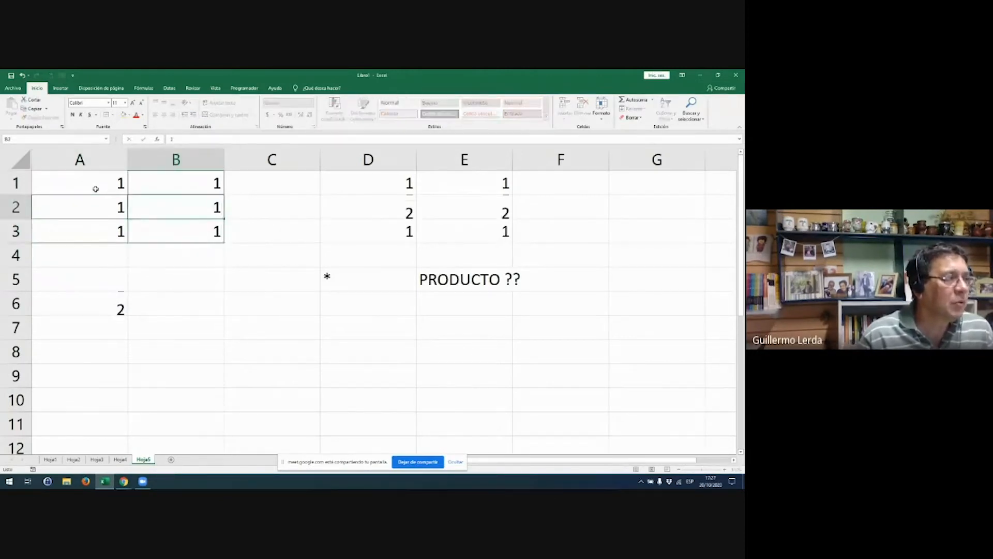
key("Return")
- Set cell B1 to 2, A2 to 3 and B2 to 4
key("Up")
key("Up")
type("2")
key("Return")
key("Left")
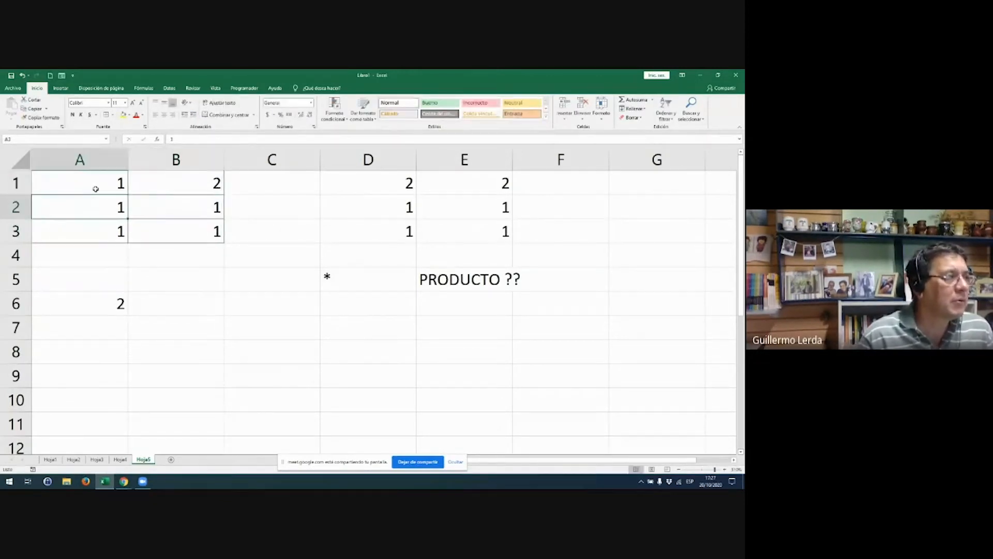
type("3")
key("Right")
type("4")
key("Return")
- Set cell A3 to 5 and B3 to 6, and inspect the PRODUCTO formula in A6
key("Left")
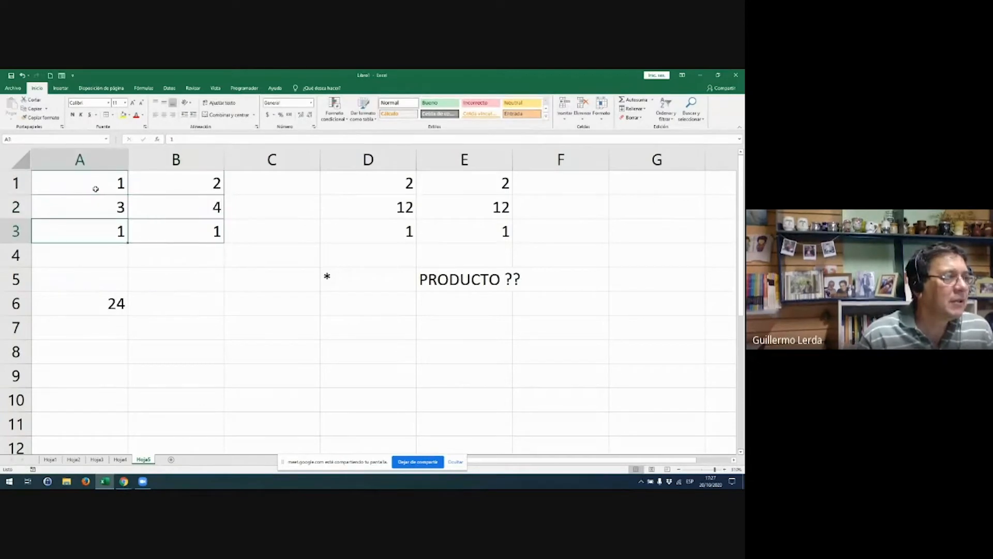
type("5")
key("Return")
key("Up")
key("Right")
type("6")
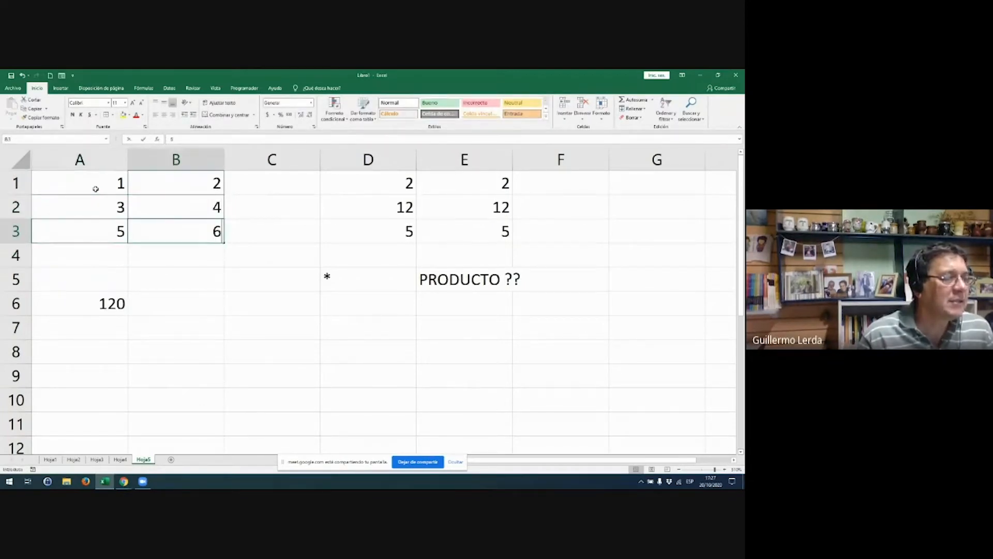
key("Return")
key("Left")
key("Down")
key("Down")
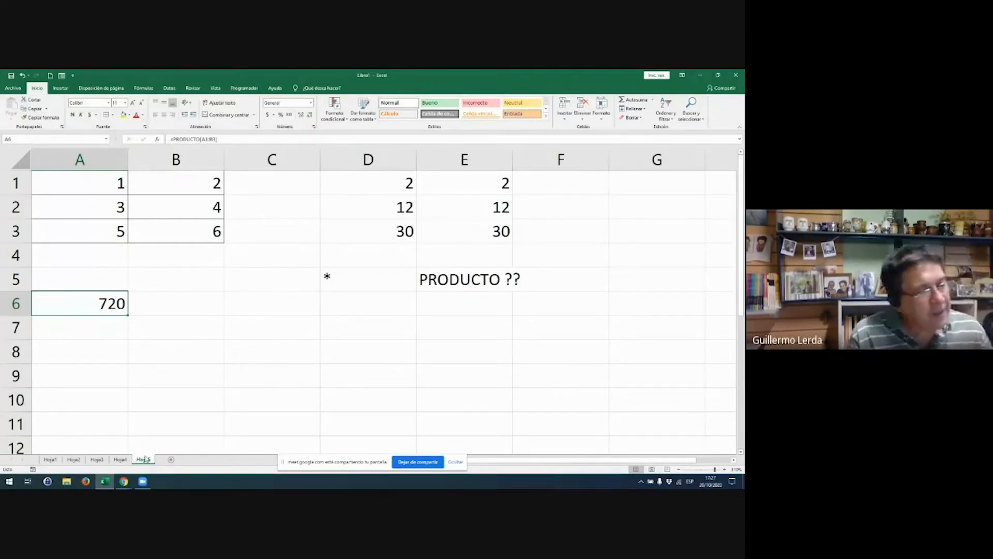
- Add a new worksheet after Hoja5 and enter 10 in its cell A1
left_click(171, 459)
scroll(145, 396, "up", 13, "ctrl")
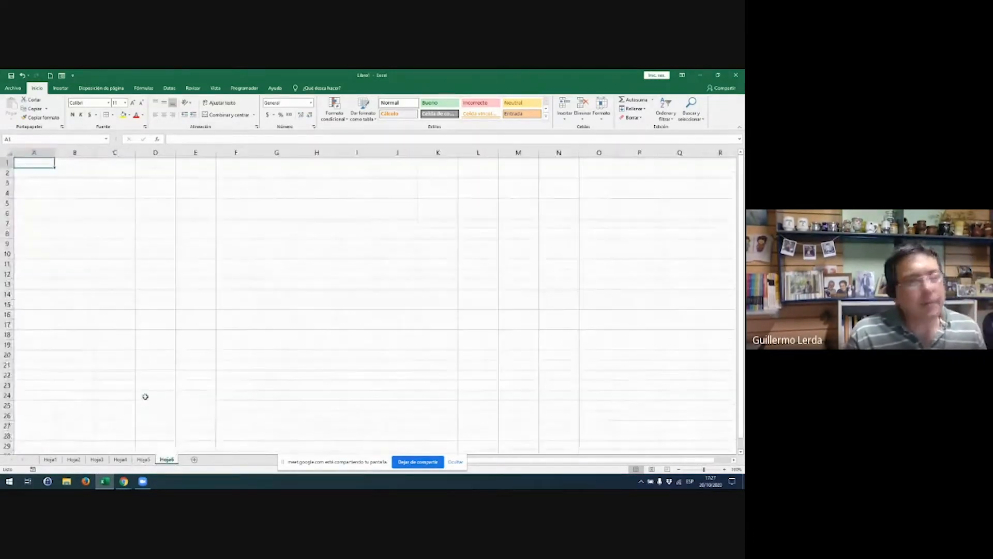
scroll(145, 396, "up", 6, "ctrl")
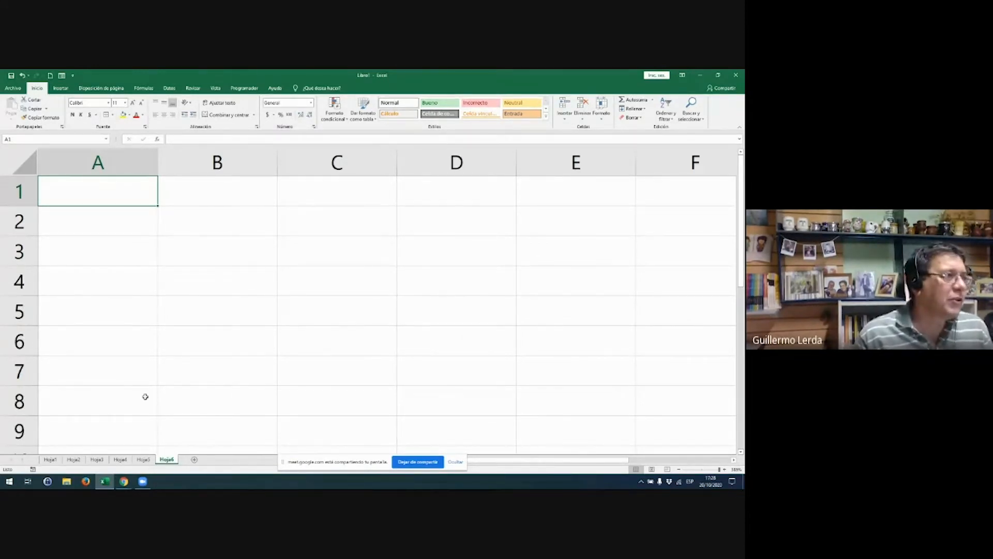
type("010")
key("Return")
key("Up")
key("Right")
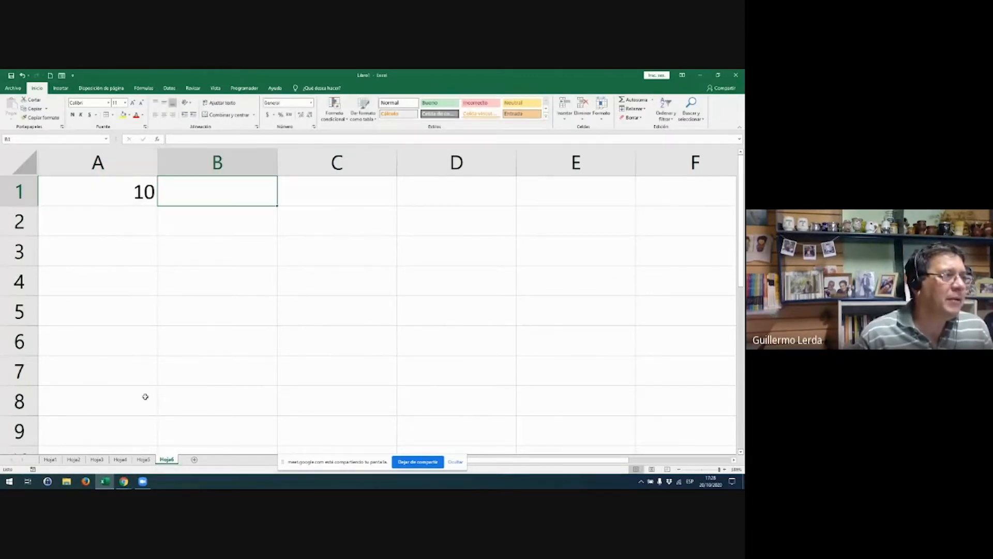
- Enter 2 in cell B1 and 5 in cell C1
type("2")
key("Return")
key("Up")
key("Right")
type("5")
key("Return")
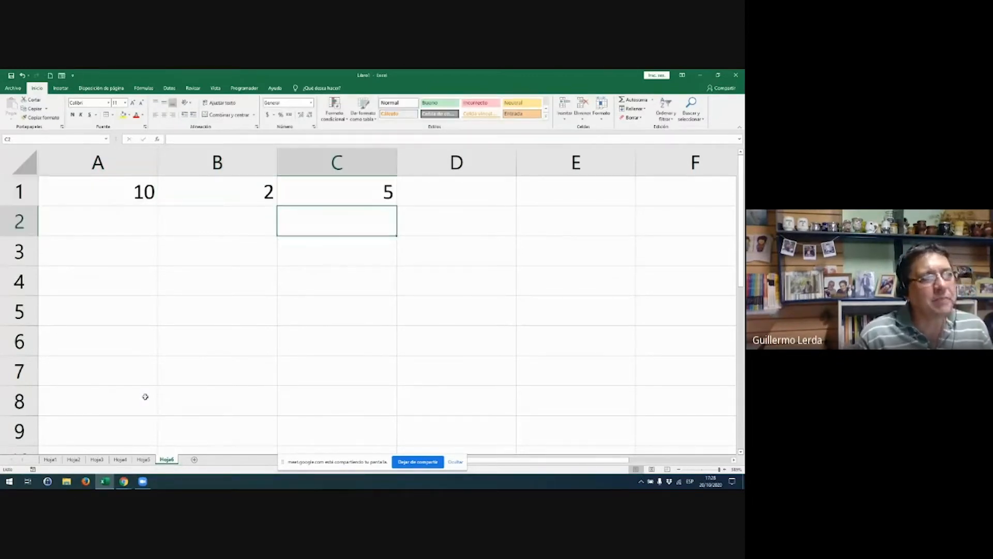
- Set the value of cell B1 to 3
key("Up")
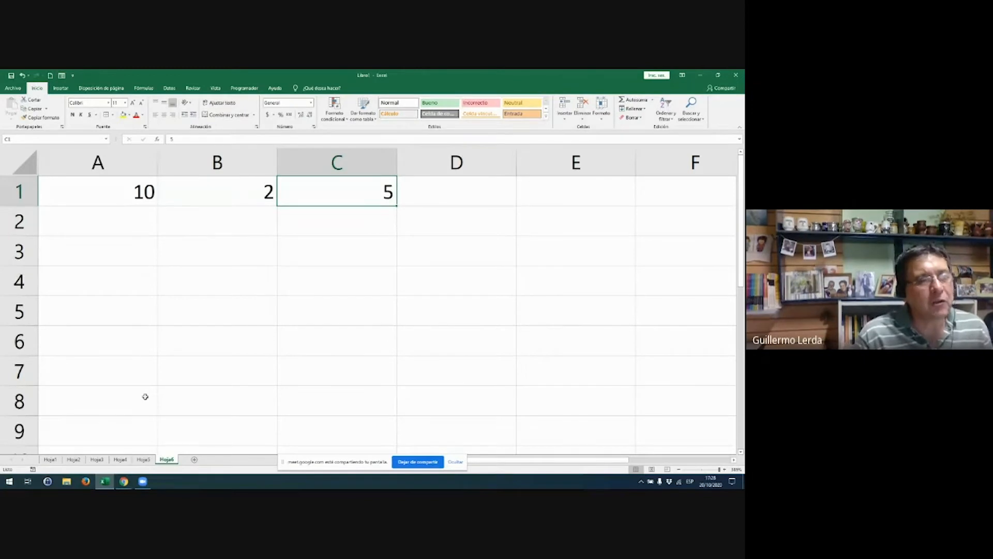
key("Home")
key("Right")
key("Left")
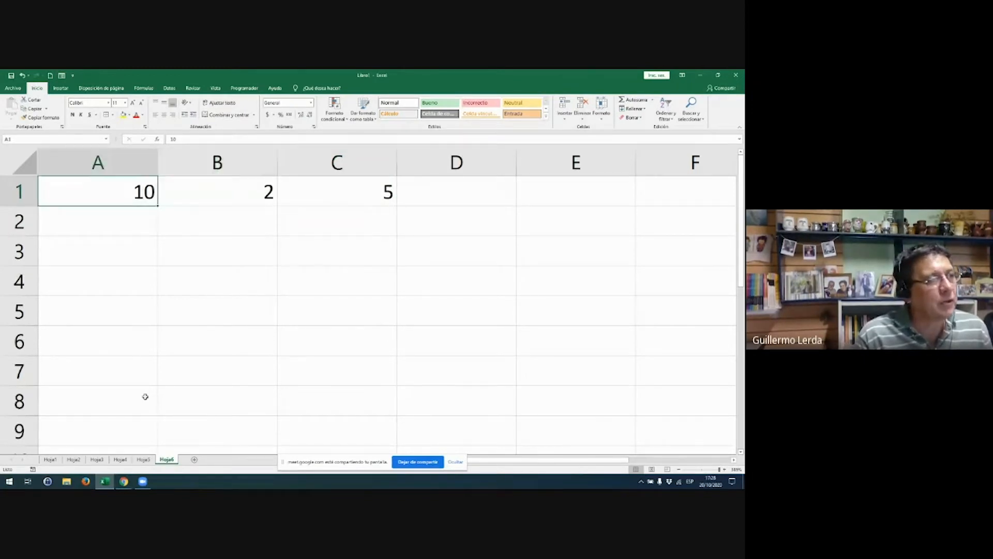
key("shift+Right")
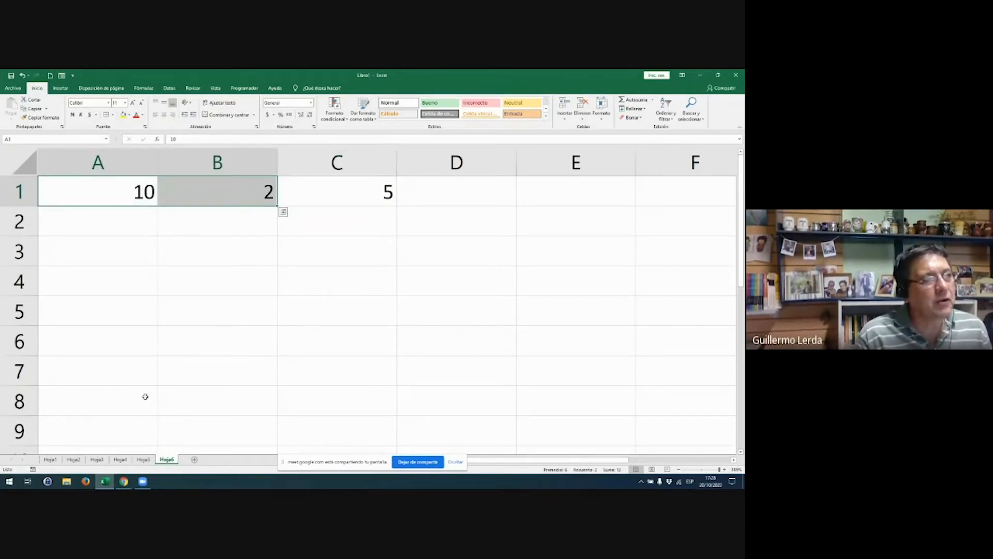
key("shift+Left")
key("Right")
type("3")
key("Return")
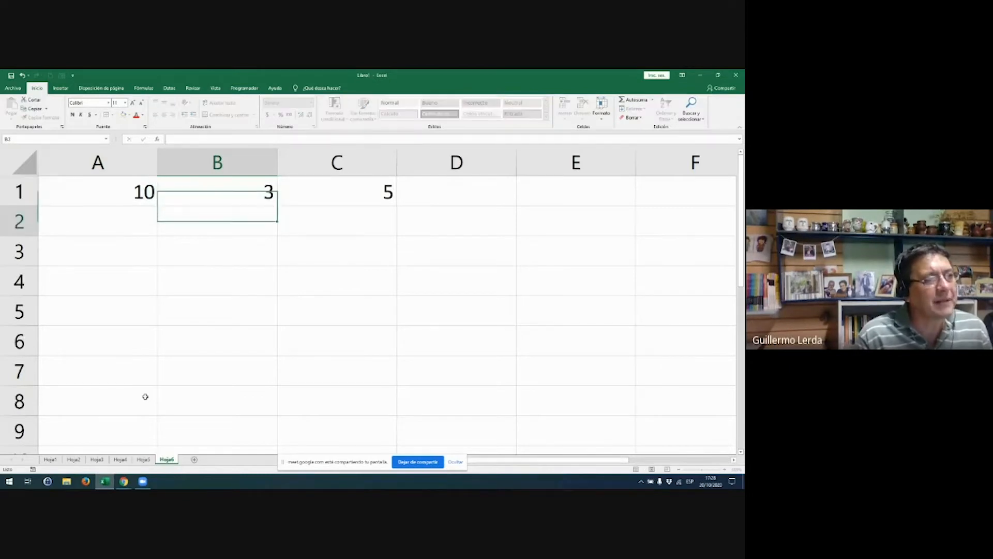
- Enter 3,33 in cell C1 as the division result and clear the cell again
key("Up")
key("Right")
key("Home")
key("Right")
key("Right")
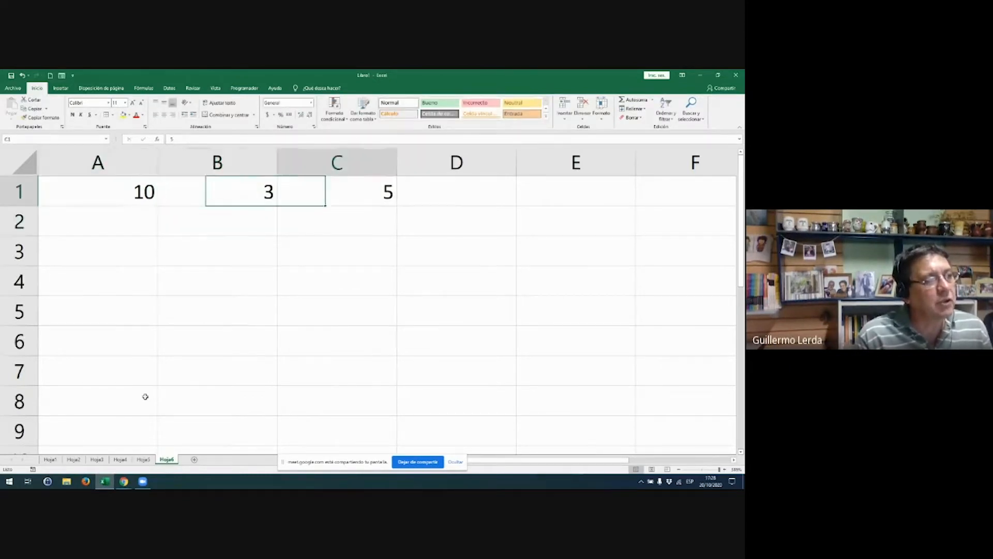
type("3,")
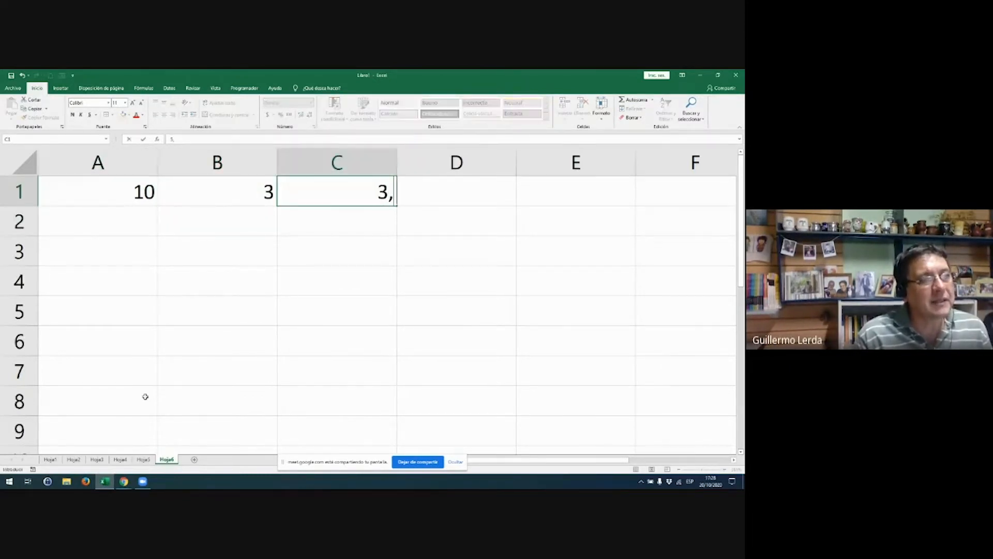
type("363")
key("BackSpace")
key("BackSpace")
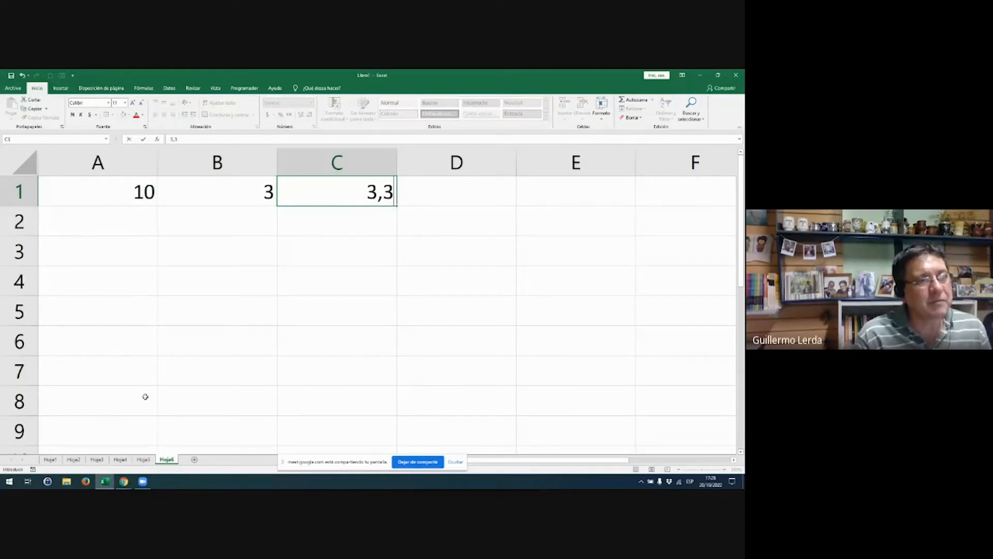
type("3")
key("ctrl+Return")
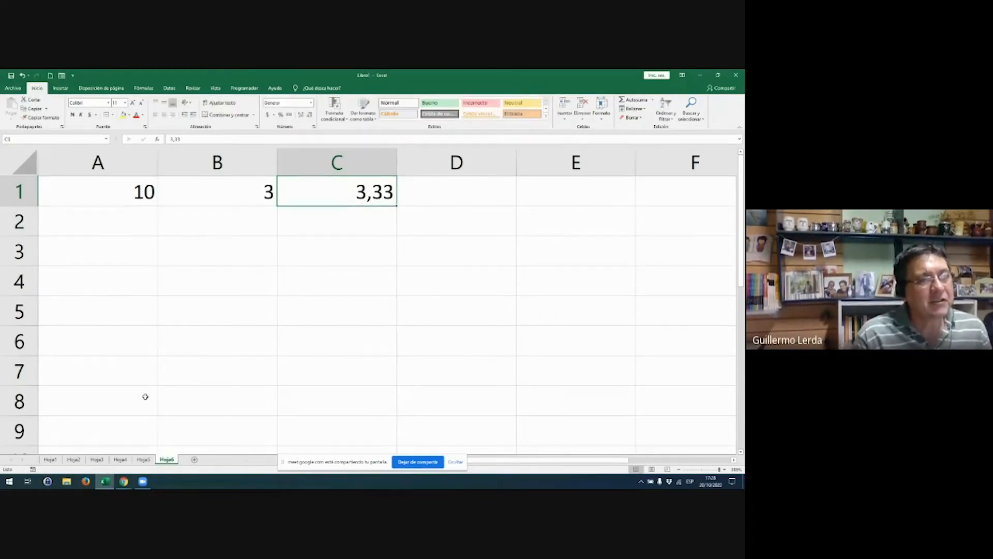
key("Delete")
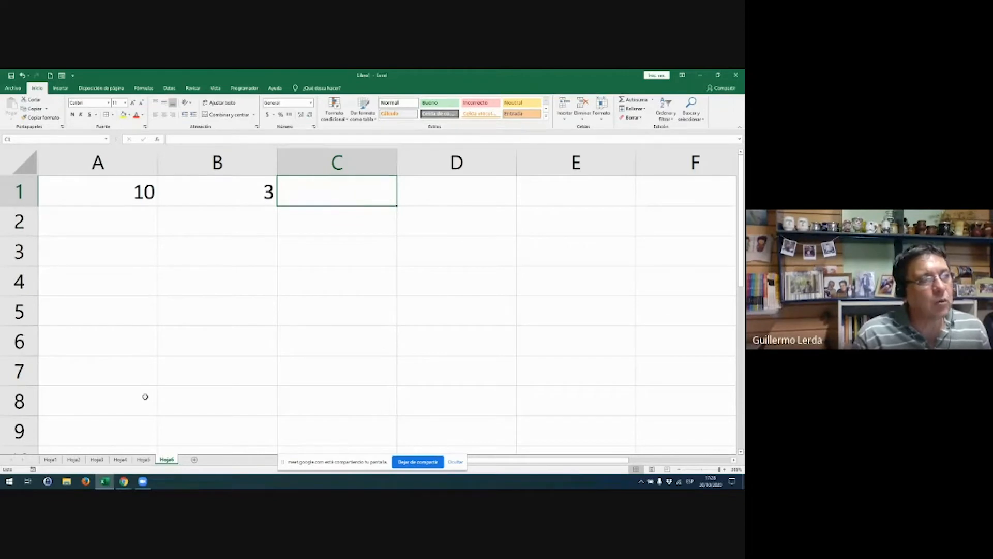
- Clear cell A1 and enter 10 in it again
key("Left")
key("Right")
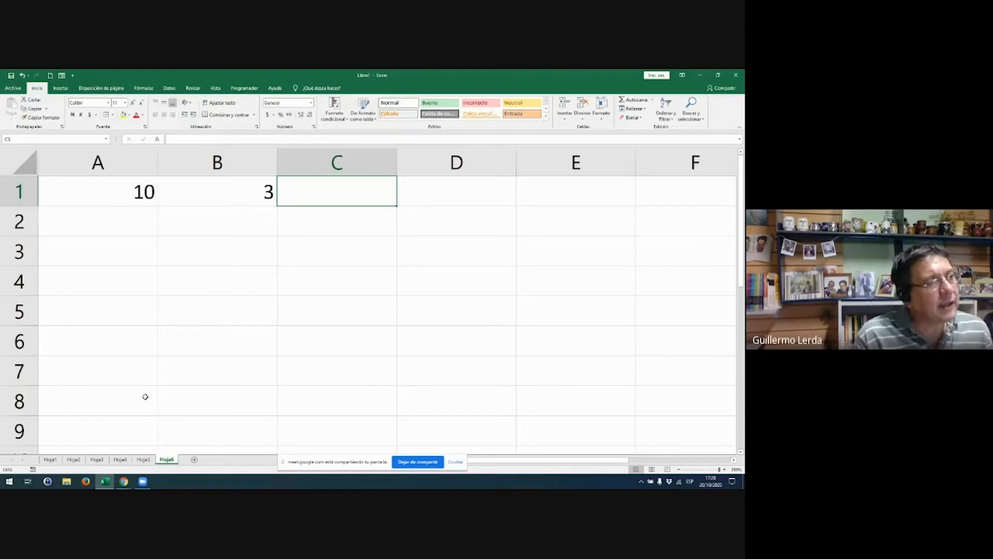
key("Left")
key("Left")
key("Delete")
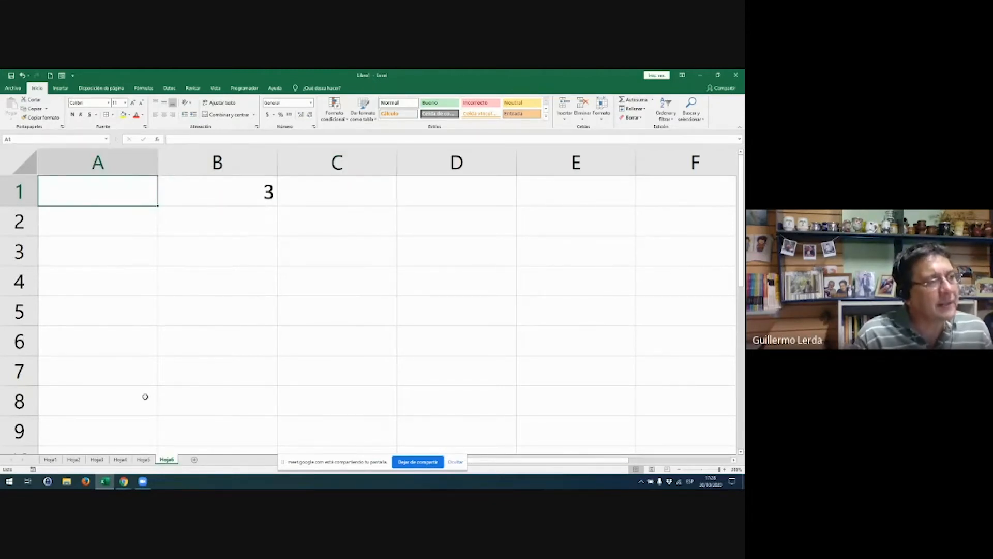
type("10")
key("Return")
key("Up")
key("Right")
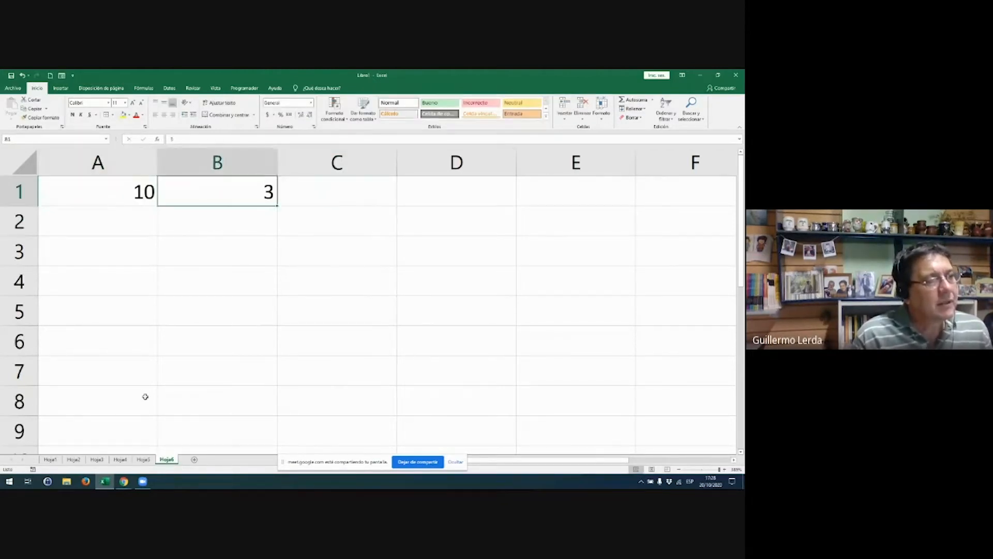
- Narrow column A to a bit more than half its width
key("Right")
key("Right")
key("Right")
key("Right")
key("Left")
key("Left")
key("Left")
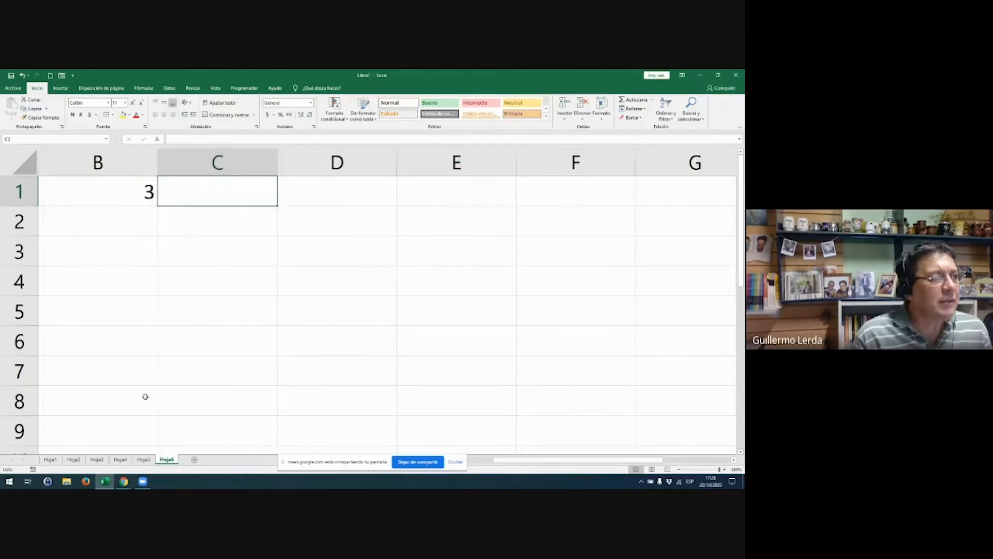
key("Left")
key("Left")
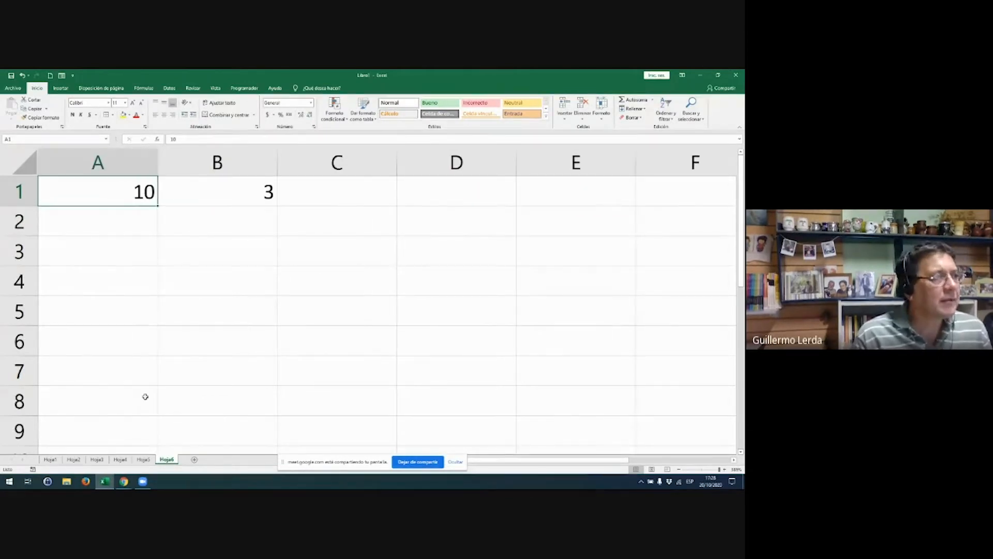
left_click_drag(157, 160, 112, 159)
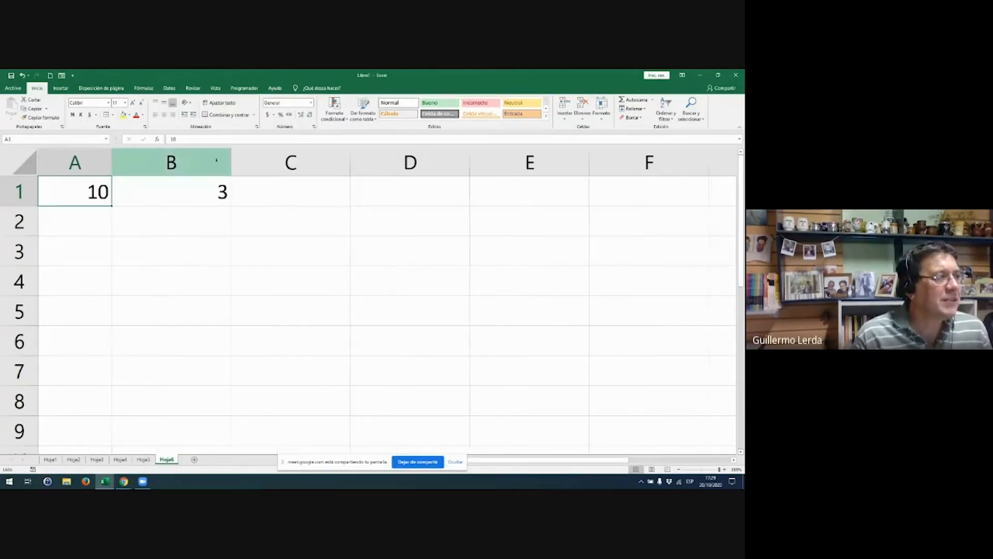
- Narrow column B to about half its width
left_click_drag(231, 160, 230, 160)
left_click_drag(164, 183, 166, 183)
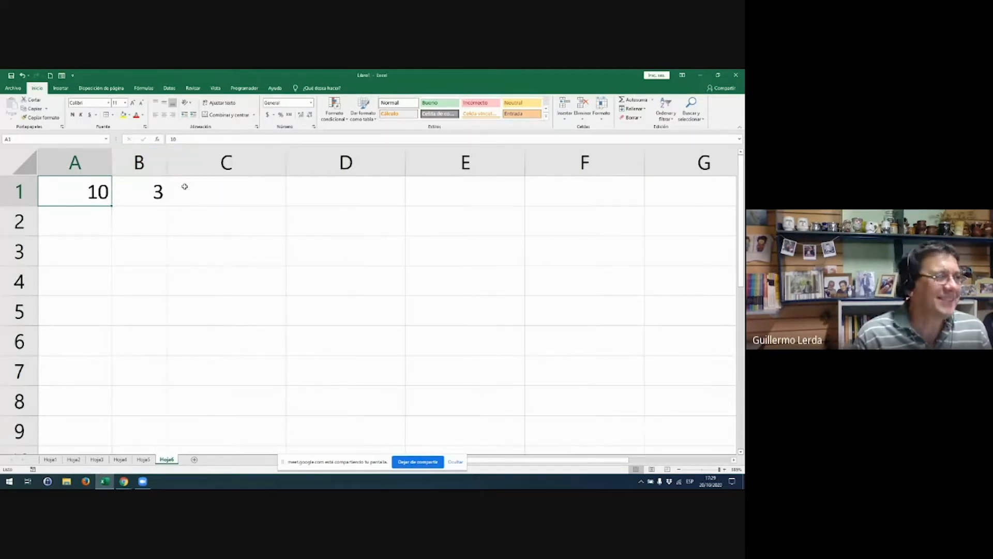
left_click(207, 215)
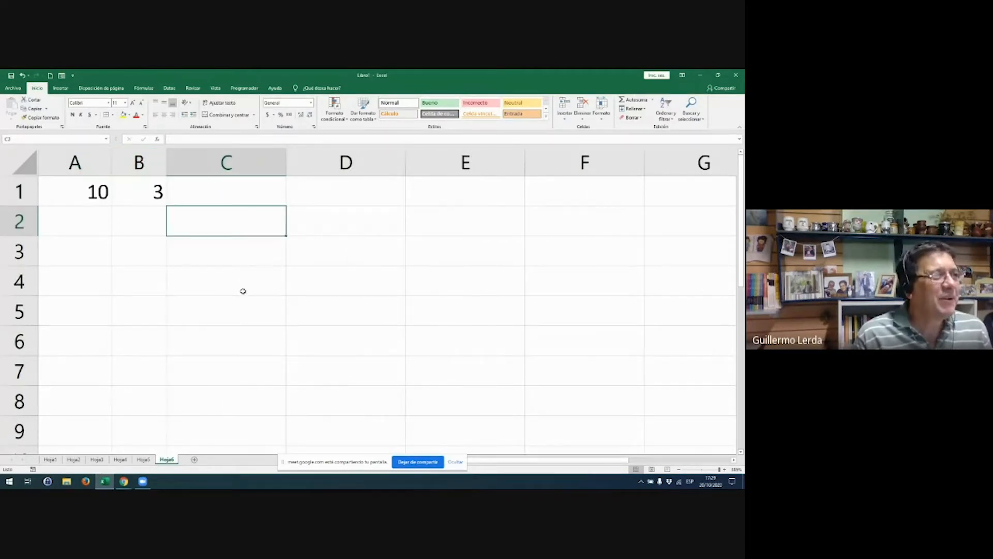
- Enter the labels NUMERADOR in cell E1 and DENOMINADOR in cell F1
left_click(461, 203)
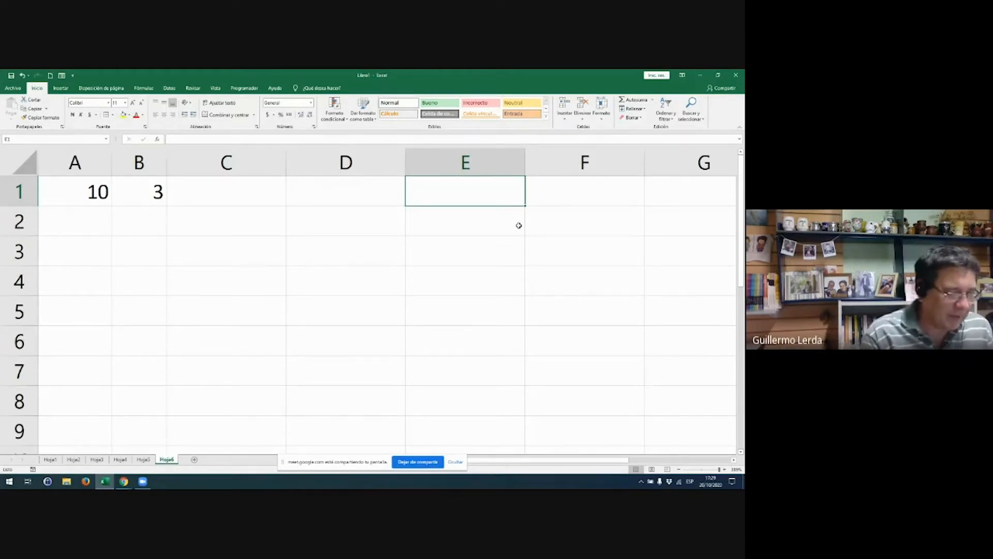
type("NUMERADOR")
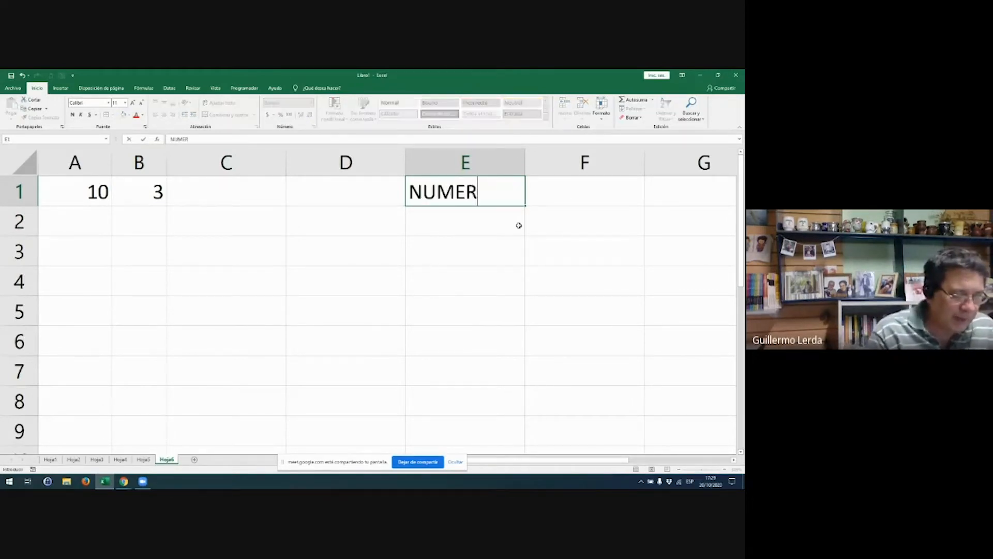
key("Return")
key("Up")
key("Right")
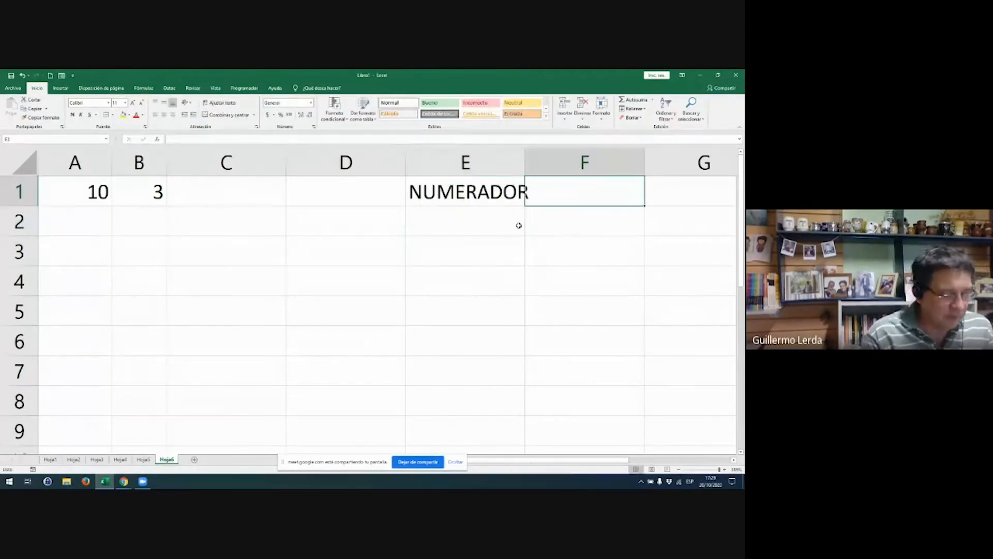
type("DENOMINADOR")
key("Return")
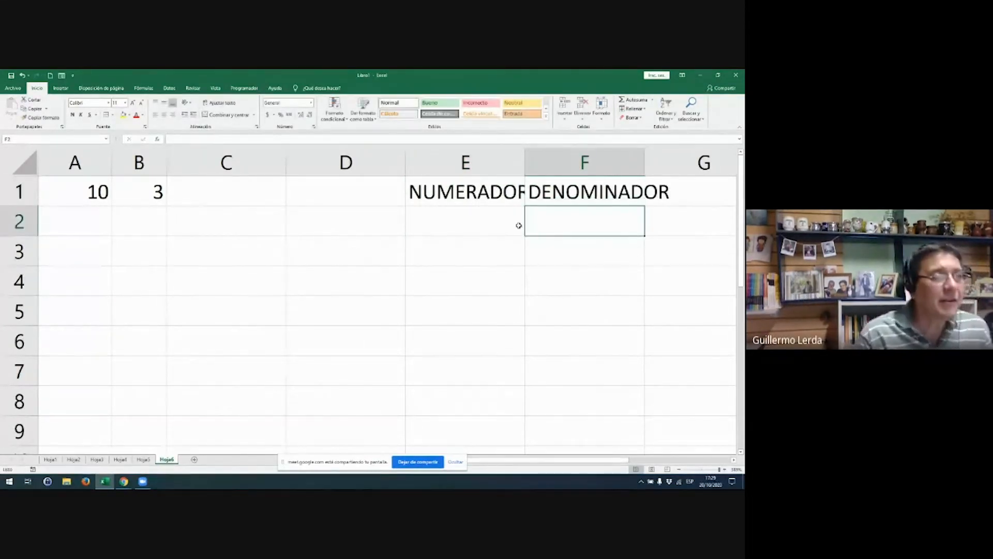
left_click(88, 191)
left_click(146, 195)
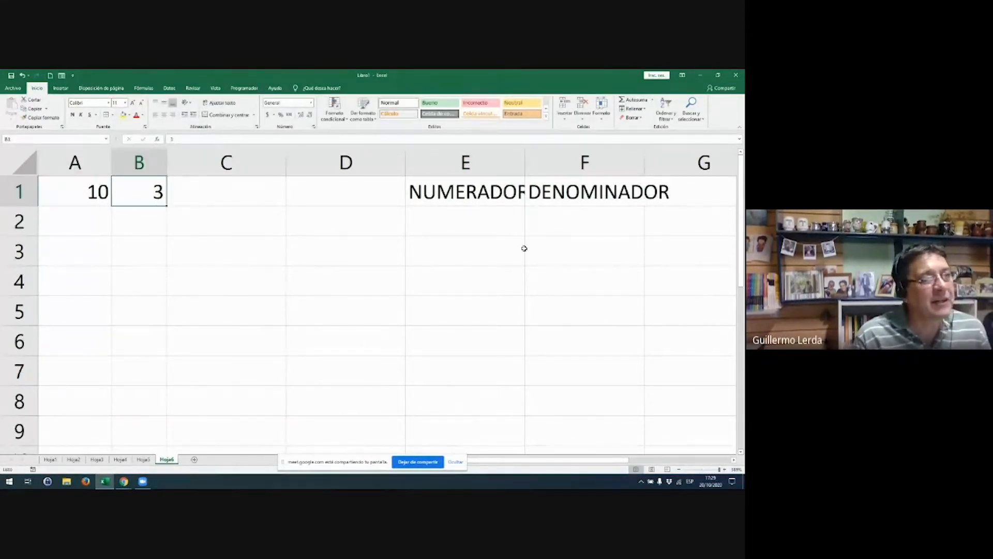
- Enter the labels COCIENTE in cell F2 and RESTO in cell E2
left_click(572, 223)
type("COCIEN")
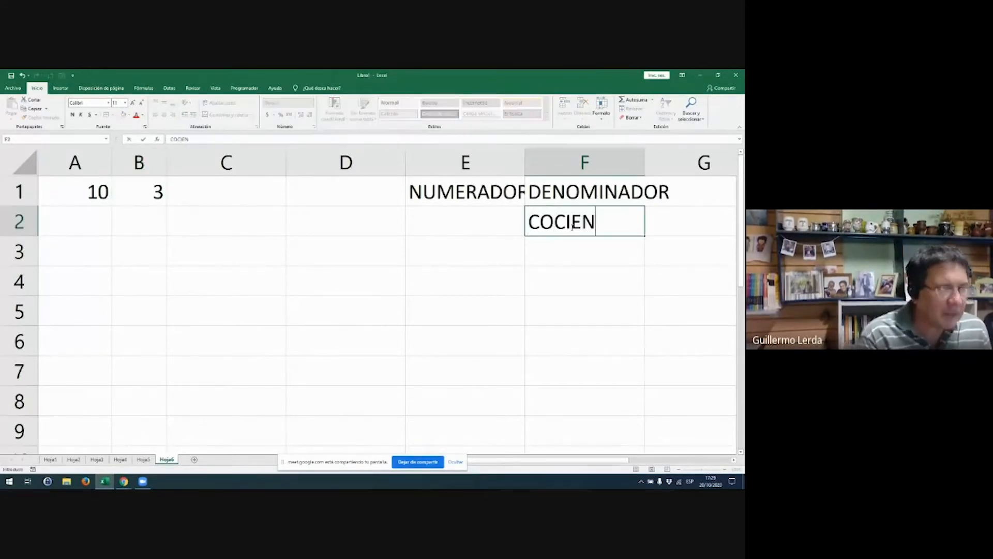
type("TE")
key("Left")
type("RESTO")
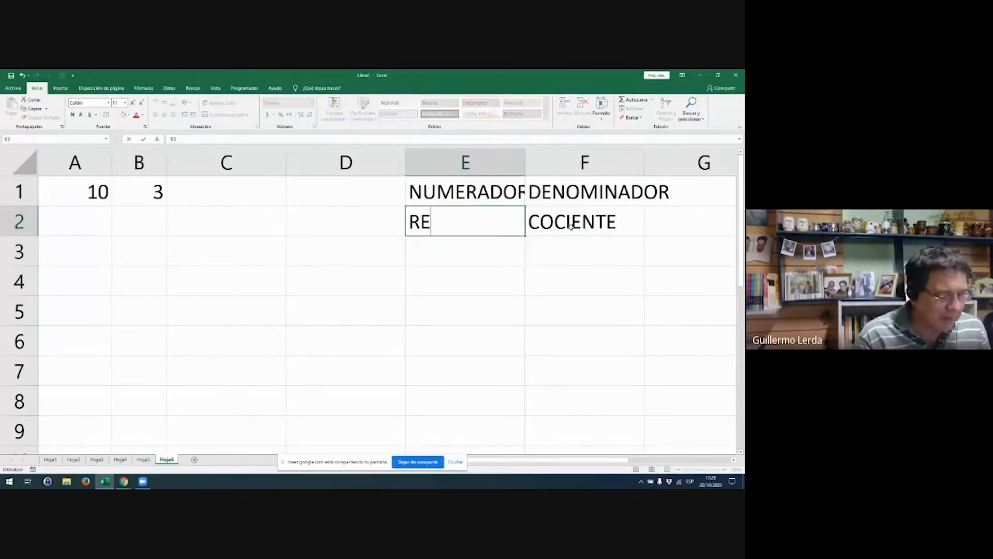
key("Return")
key("Up")
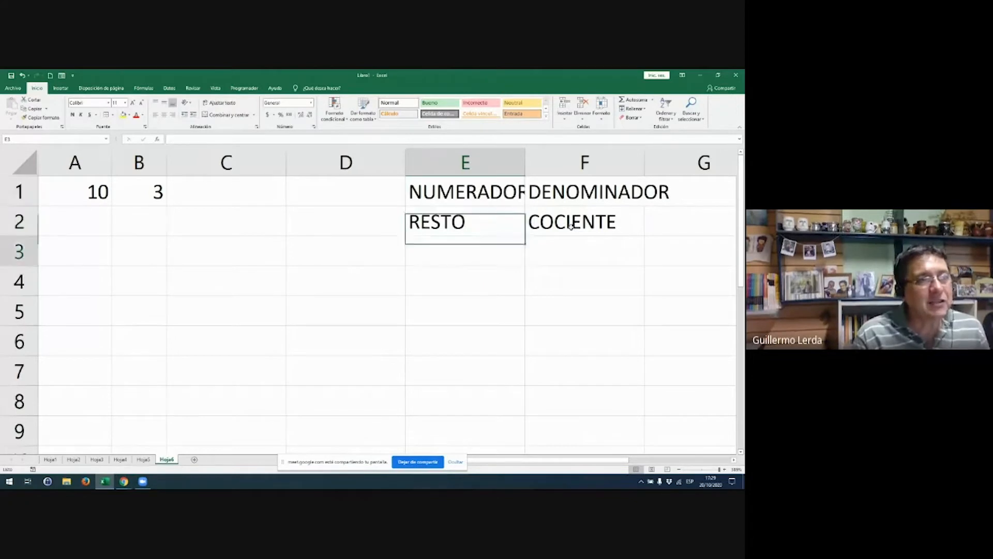
- Enter the example numerator 10 in cell E4 and the denominator 3 in cell F4
key("Down")
key("Down")
type("10")
key("Right")
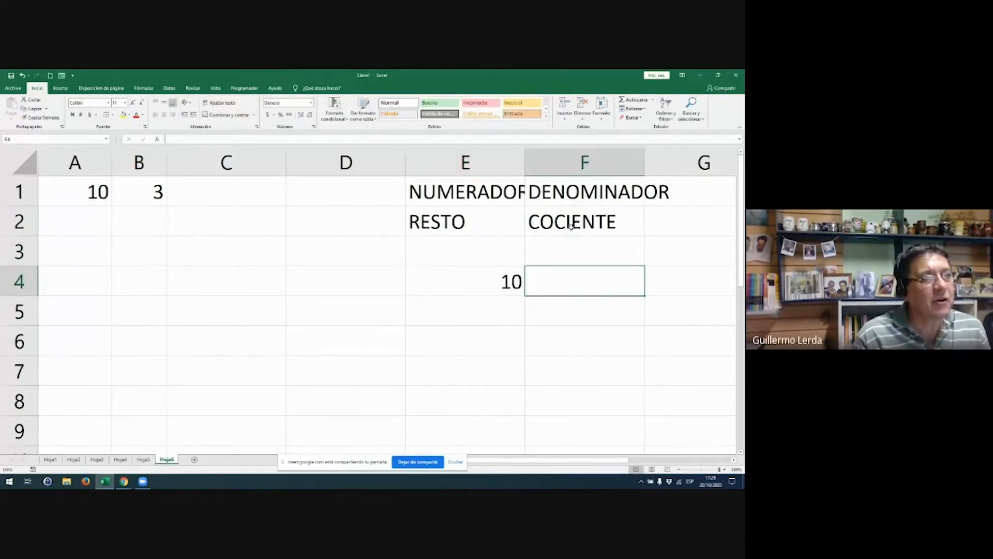
type("3")
key("Return")
- Enter the example quotient 3 in cell F5 and the remainder 1 in cell E5
type("3")
key("Return")
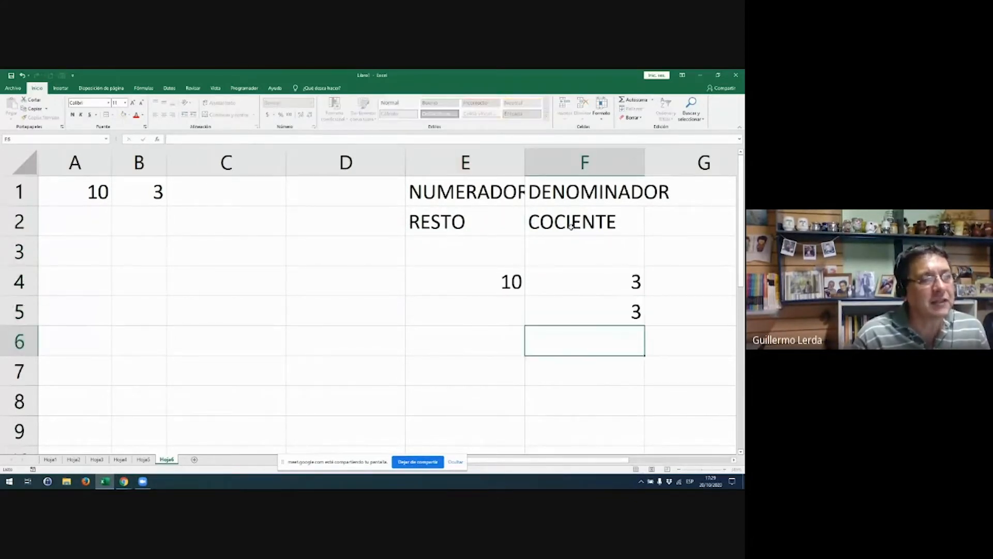
key("Up")
key("Left")
type("1")
key("Return")
key("Up")
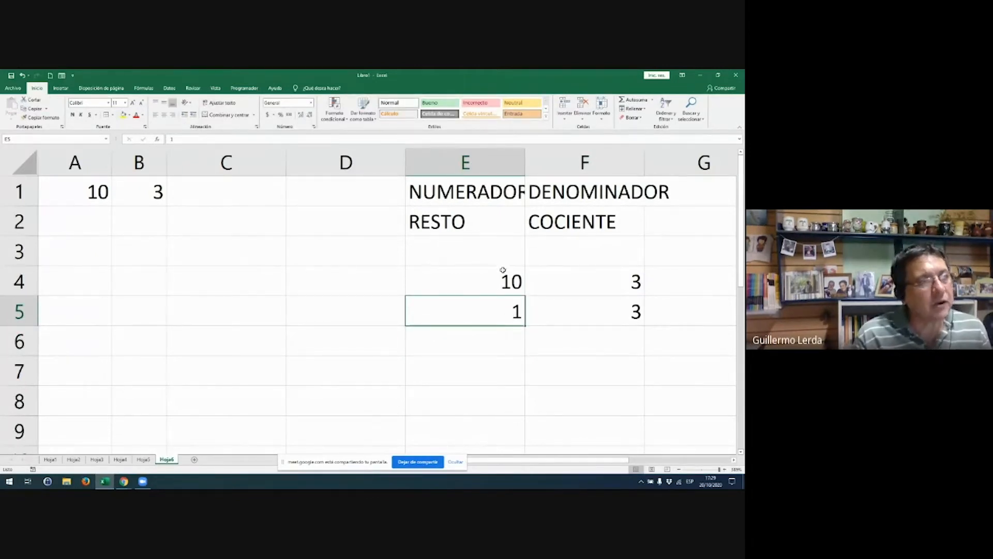
- Enter the label FORMULA in cell D1
left_click(381, 192)
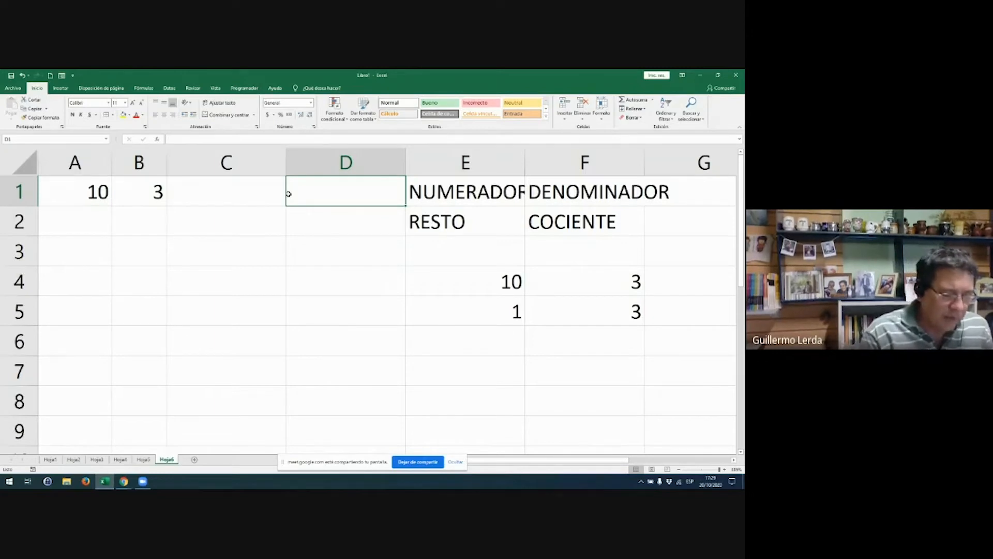
type("FORMUAL")
key("BackSpace")
key("BackSpace")
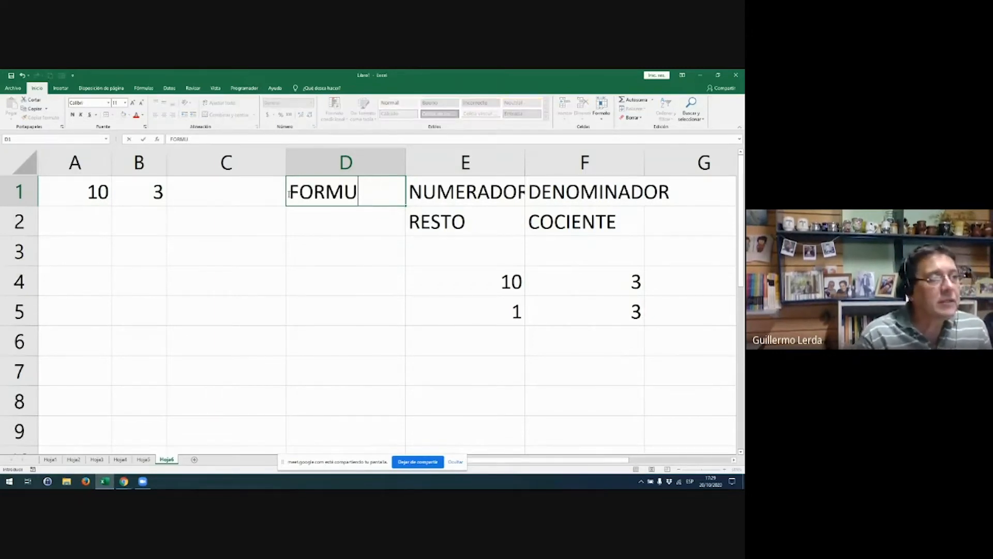
type("LA")
key("Return")
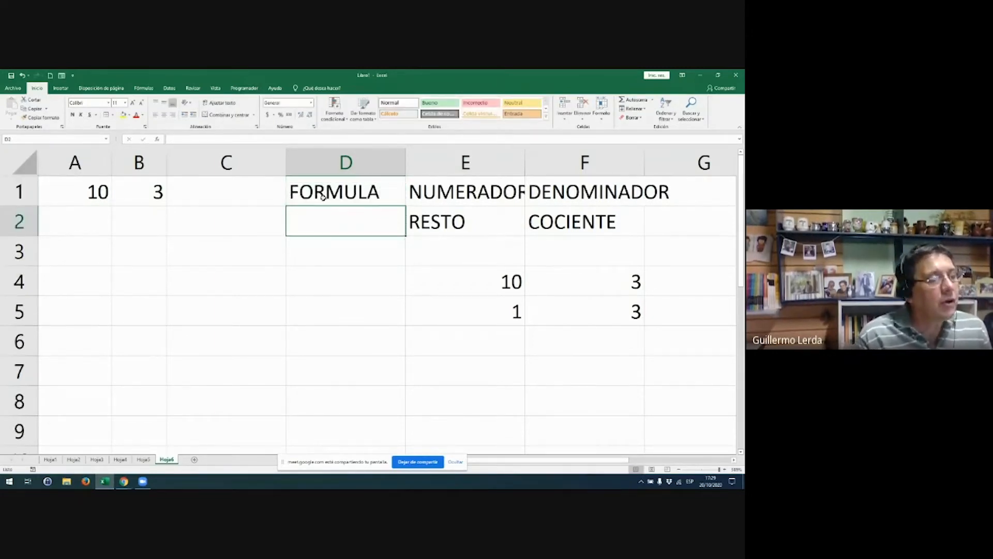
- Enter the division formula =A1/B1 in cell C1
left_click(211, 194)
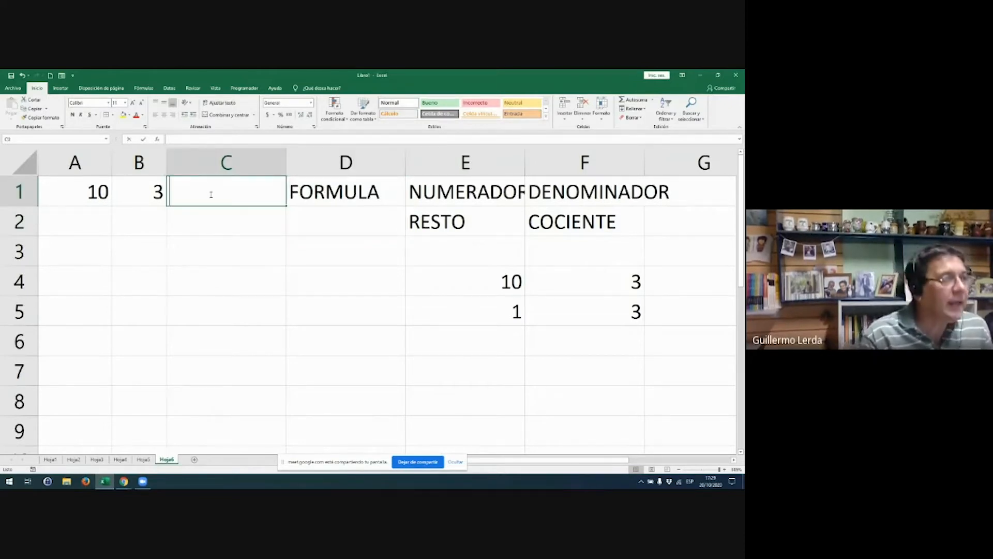
type("=")
key("Left")
key("Left")
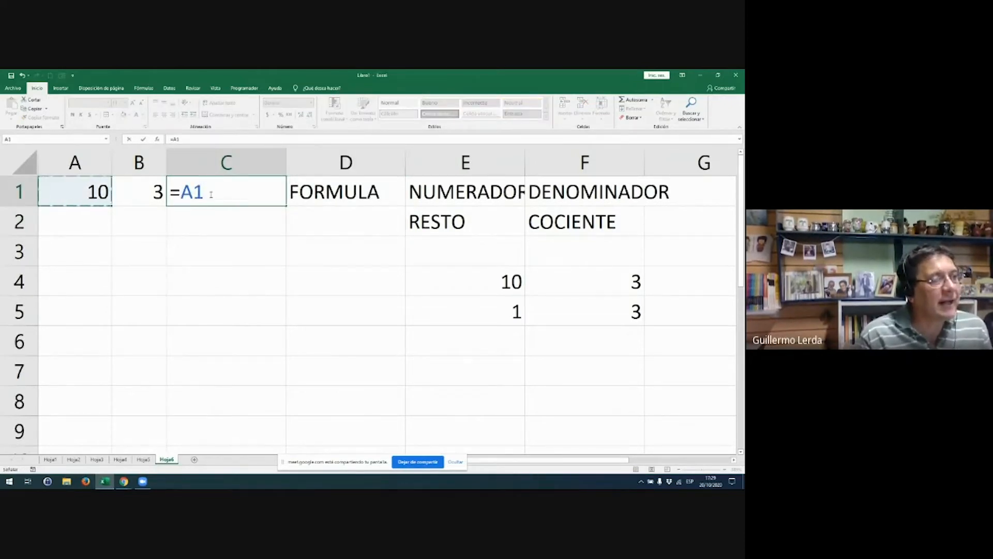
type("/")
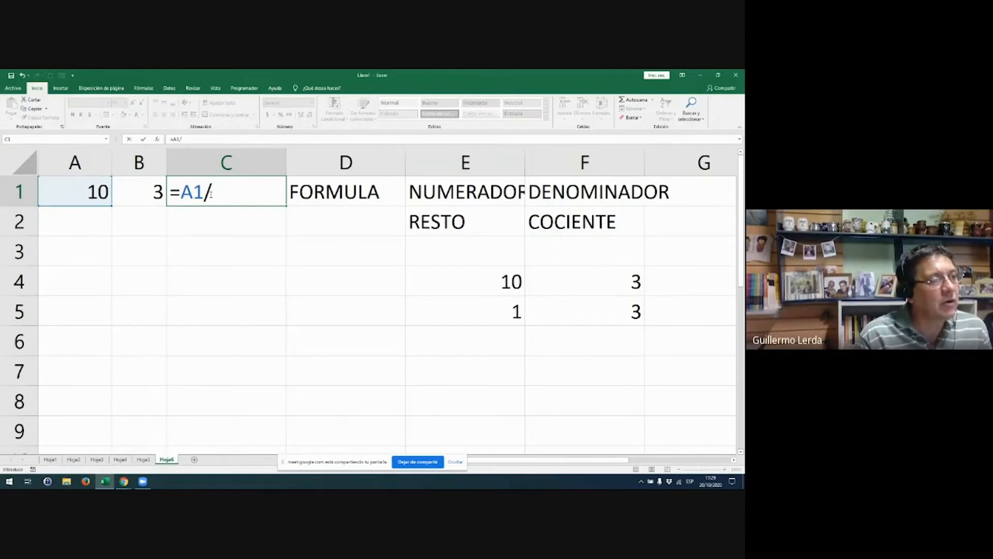
key("Left")
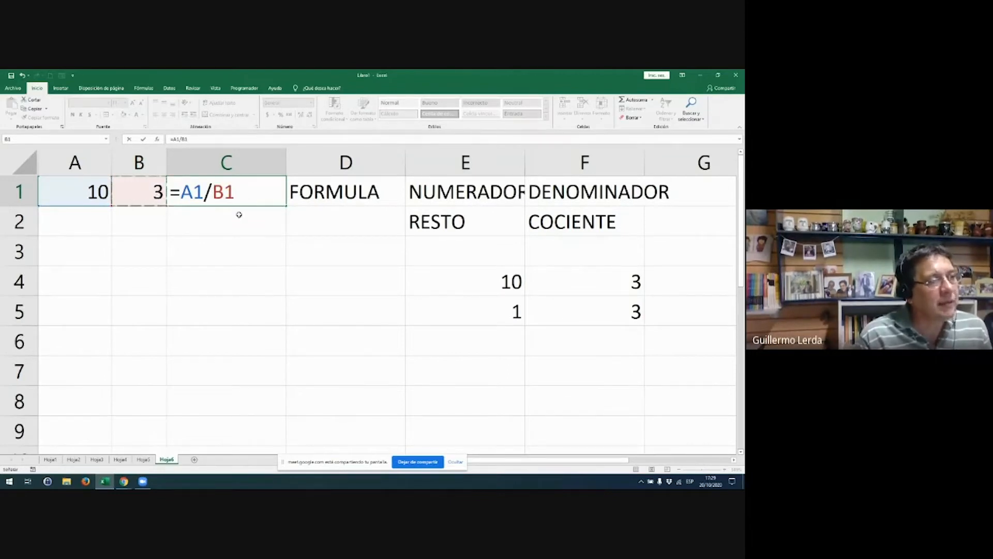
key("Return")
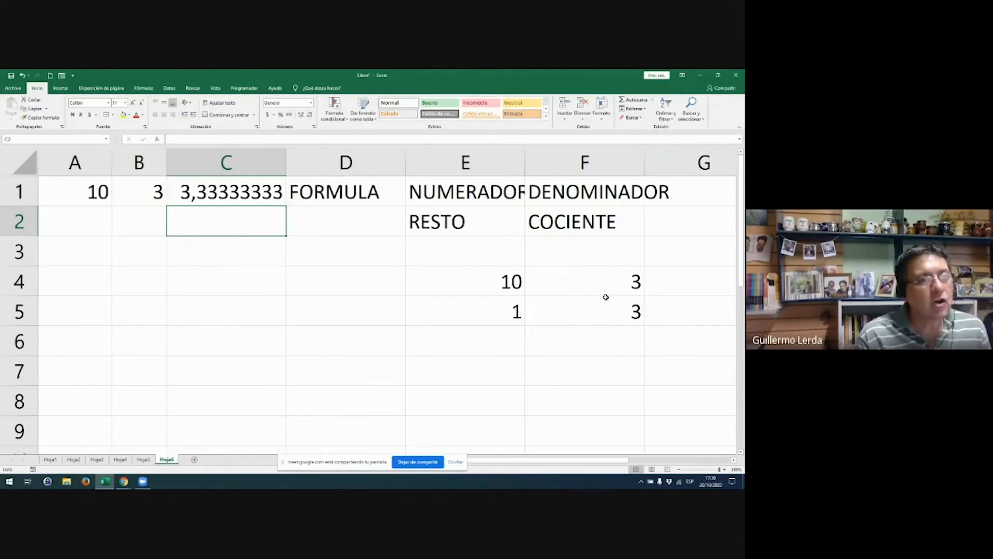
- Review the example quotient in cell F5 and the division formula in cell C1
left_click(630, 313)
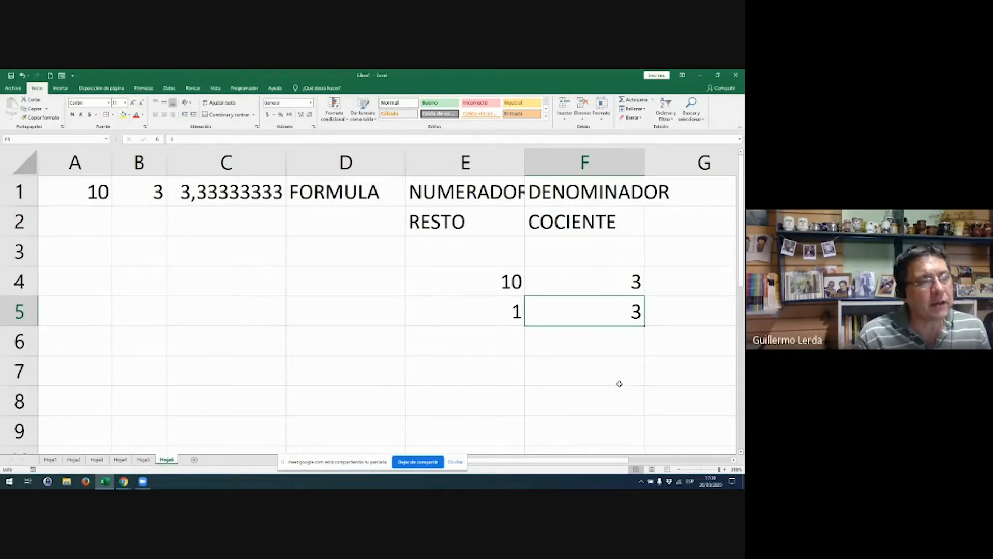
double_click(253, 202)
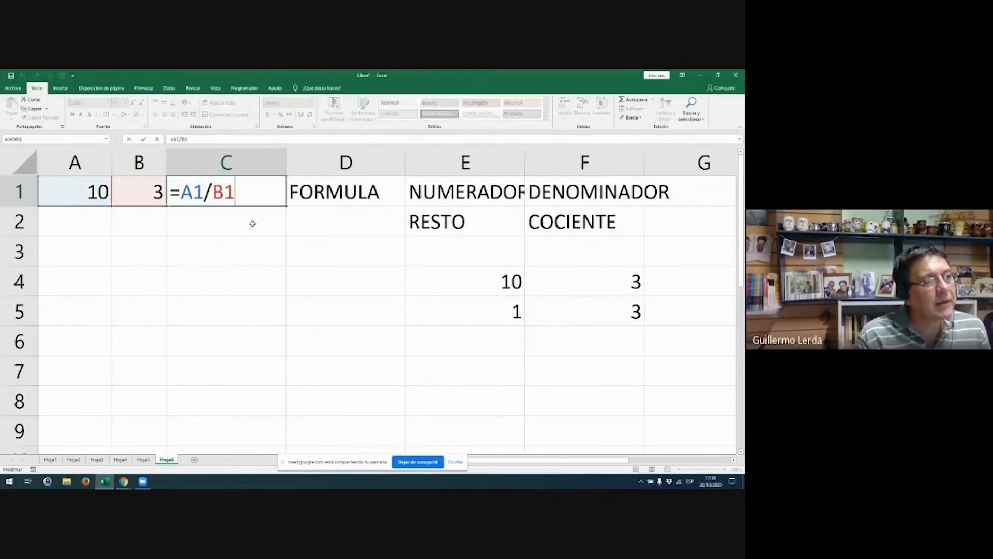
key("Escape")
- Enter the label FUNCION in cell D2
left_click(354, 227)
type("FUNCI")
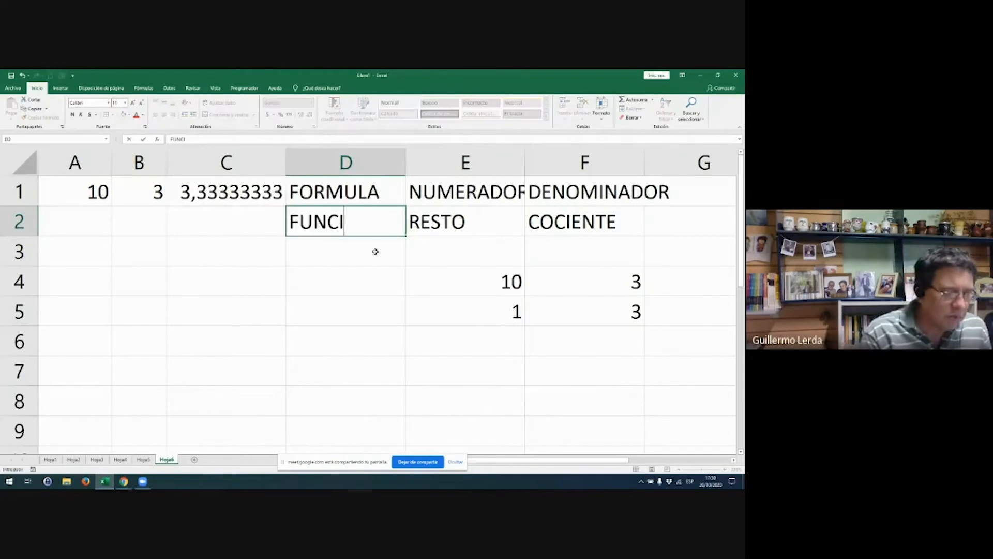
type("ON")
key("Return")
- Apply the Bueno cell style to the COCIENTE label in cell F2
key("Up")
key("Right")
key("Right")
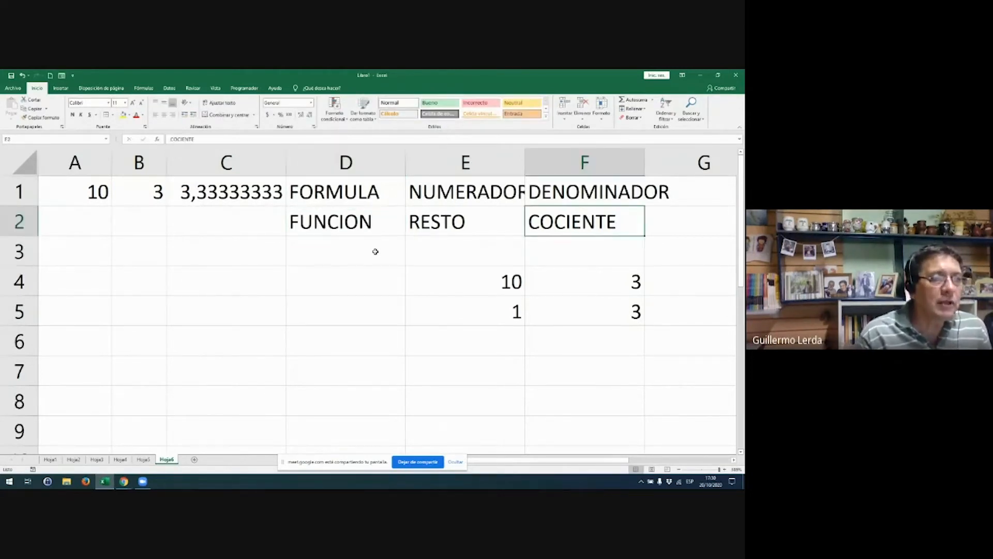
left_click(439, 103)
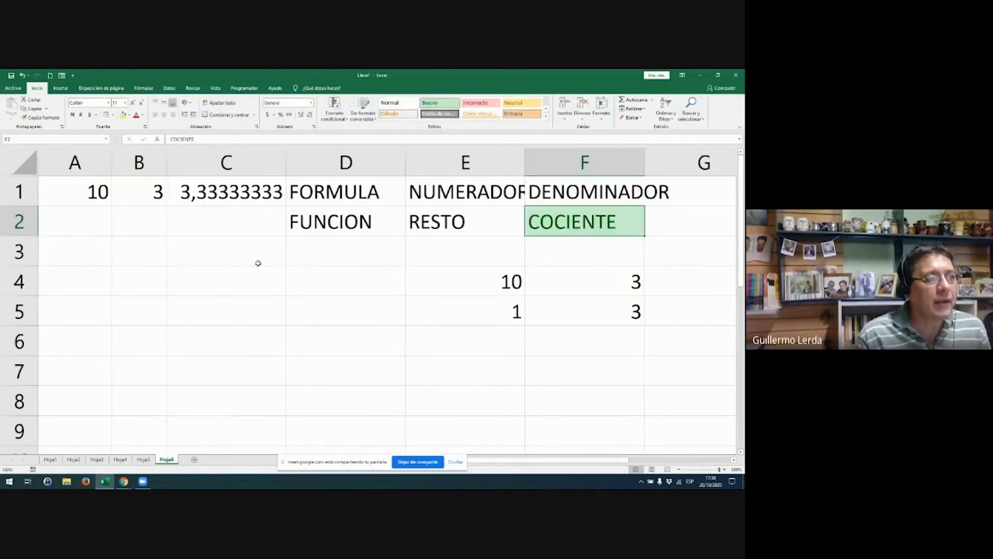
- Begin a COCIENTE function in cell C2
left_click(247, 233)
type("=COCINEYT")
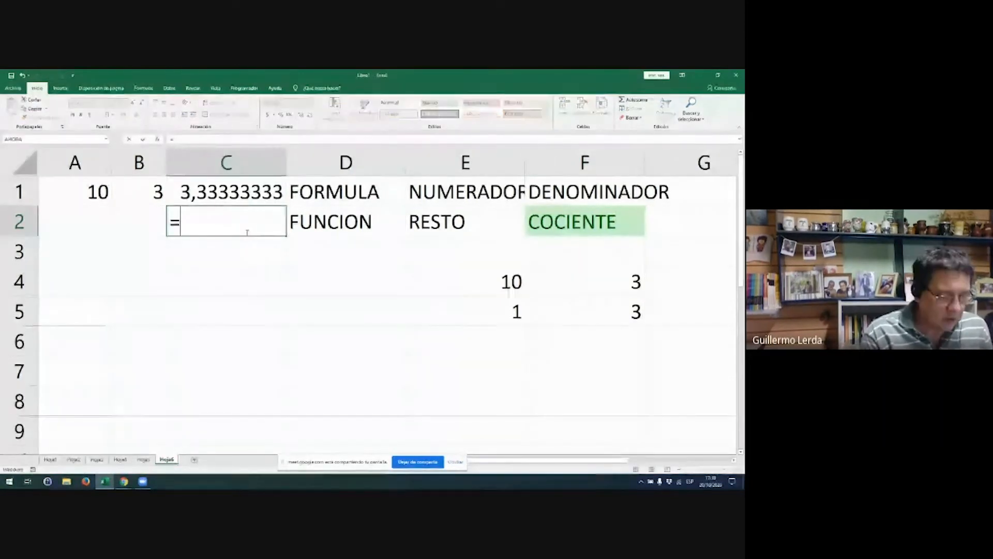
key("BackSpace")
key("BackSpace")
key("BackSpace")
key("BackSpace")
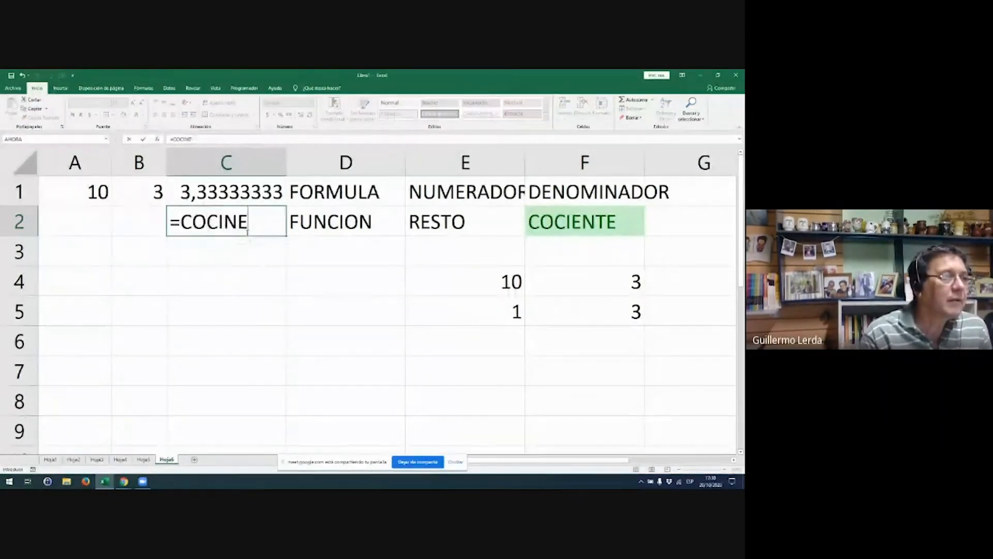
type("E")
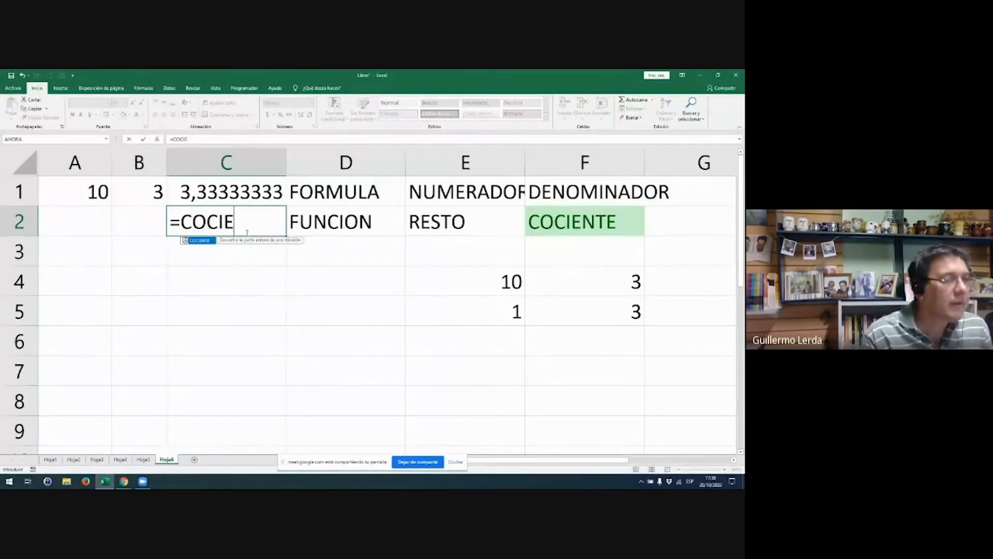
key("Tab")
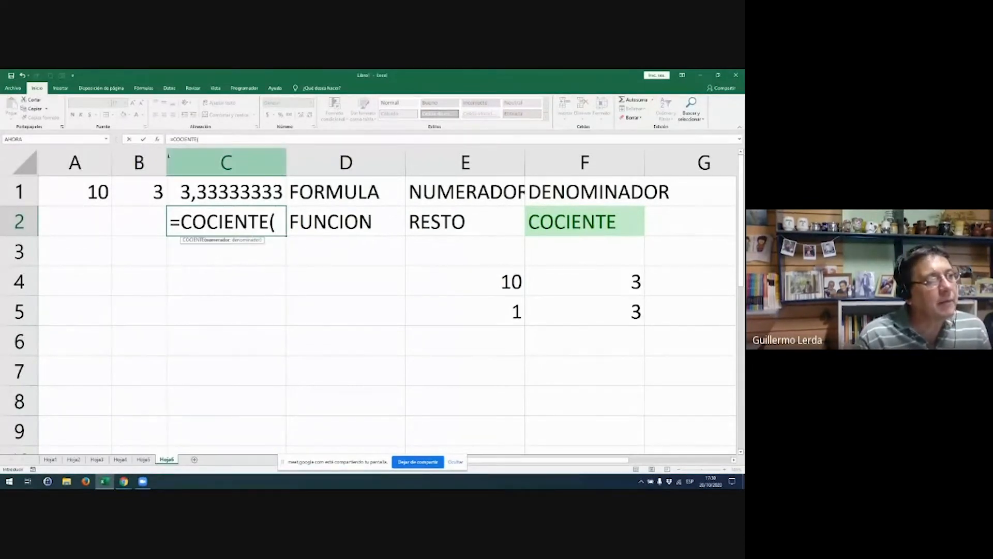
- Complete the COCIENTE function with A1 as Numerador and B1 as Denominador
left_click(157, 139)
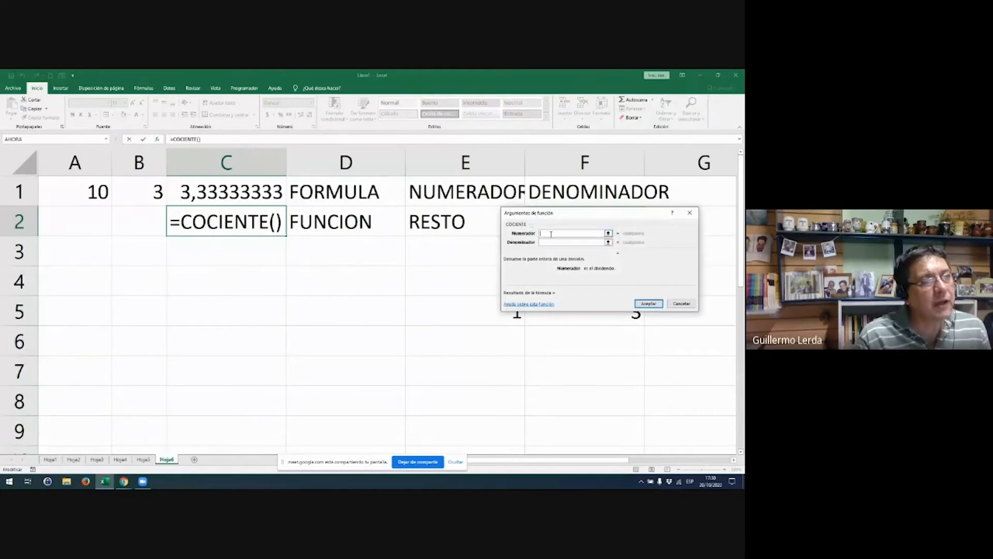
left_click(88, 189)
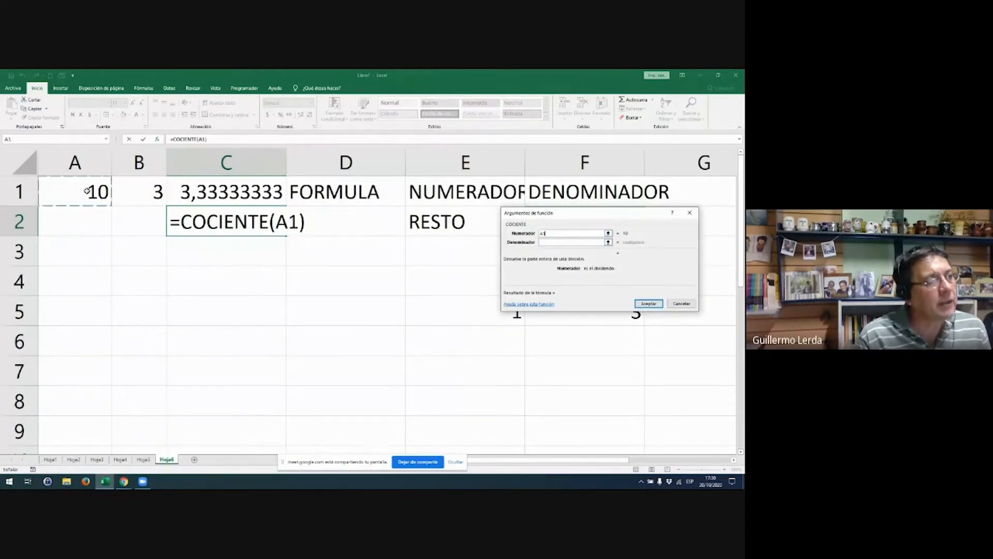
left_click(545, 243)
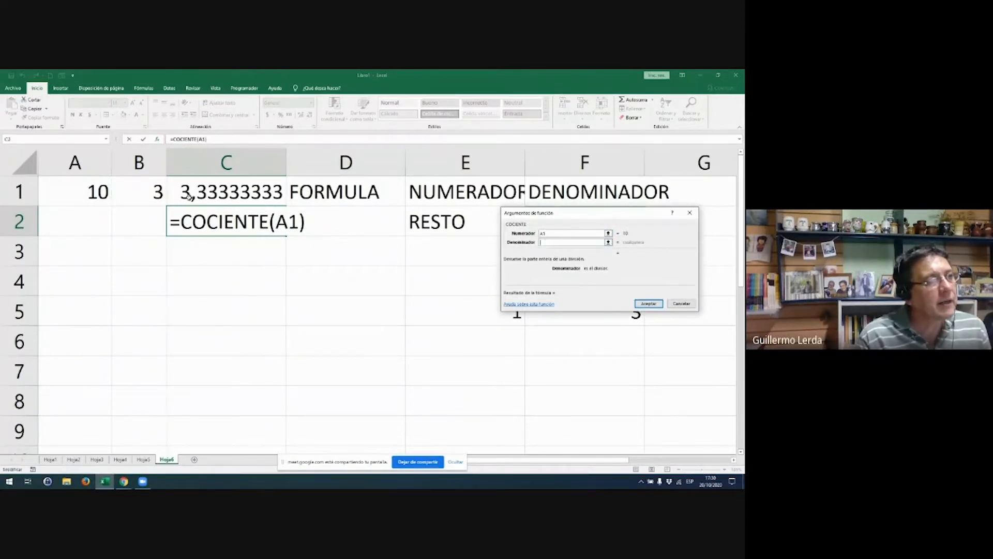
left_click(148, 193)
key("Return")
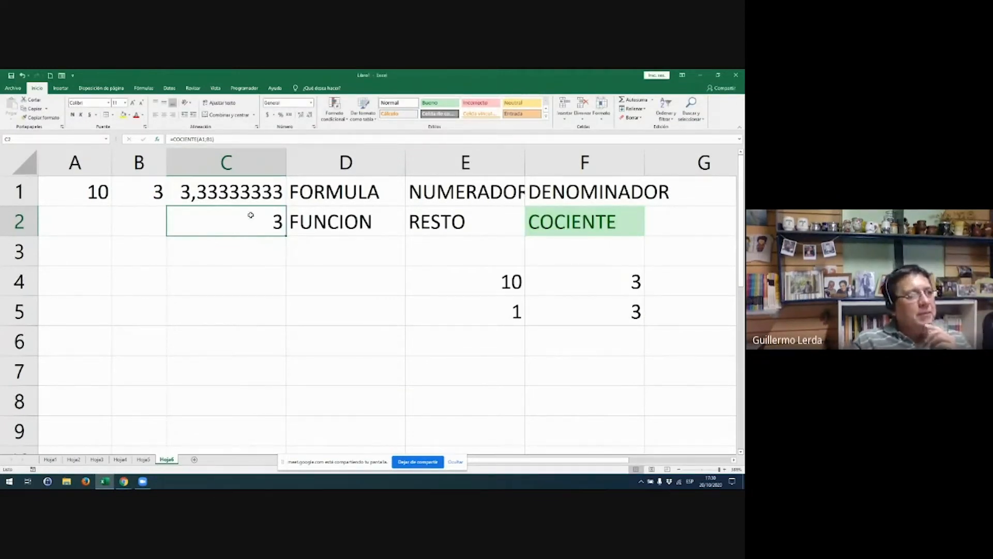
- Increase the number of decimal places displayed for the COCIENTE result in cell C2
left_click(300, 115)
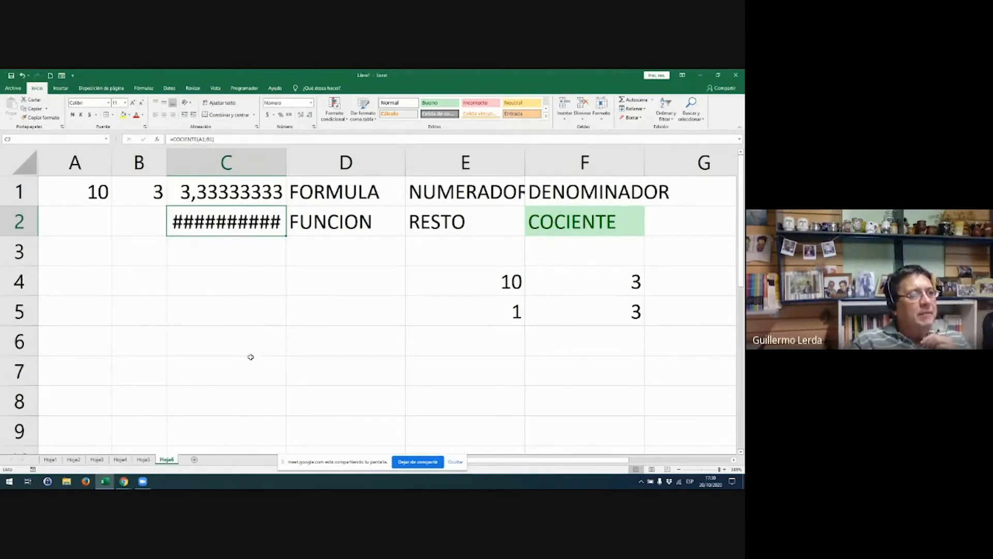
- Fit column C's width to its contents and show the results in C1:C2 with four decimals
double_click(286, 152)
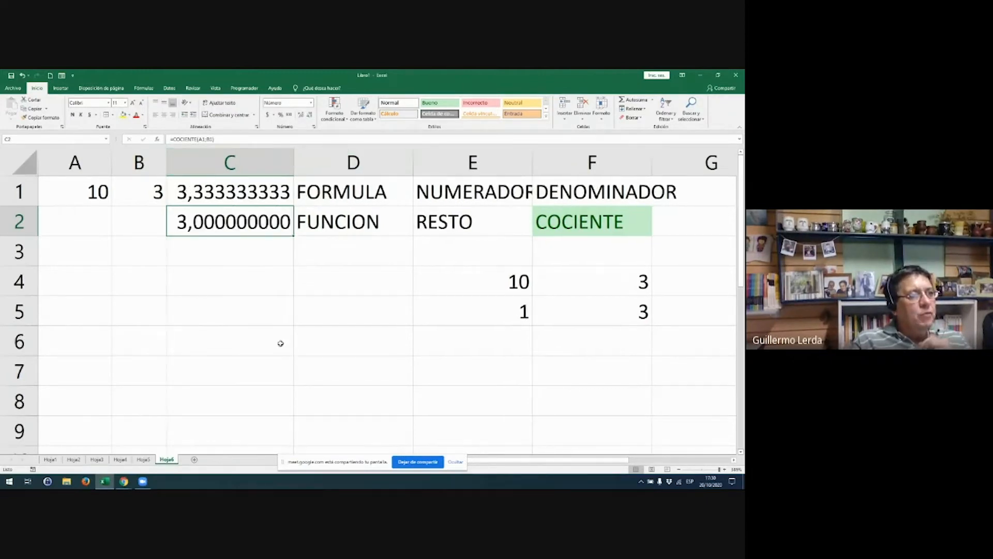
left_click_drag(276, 196, 276, 222)
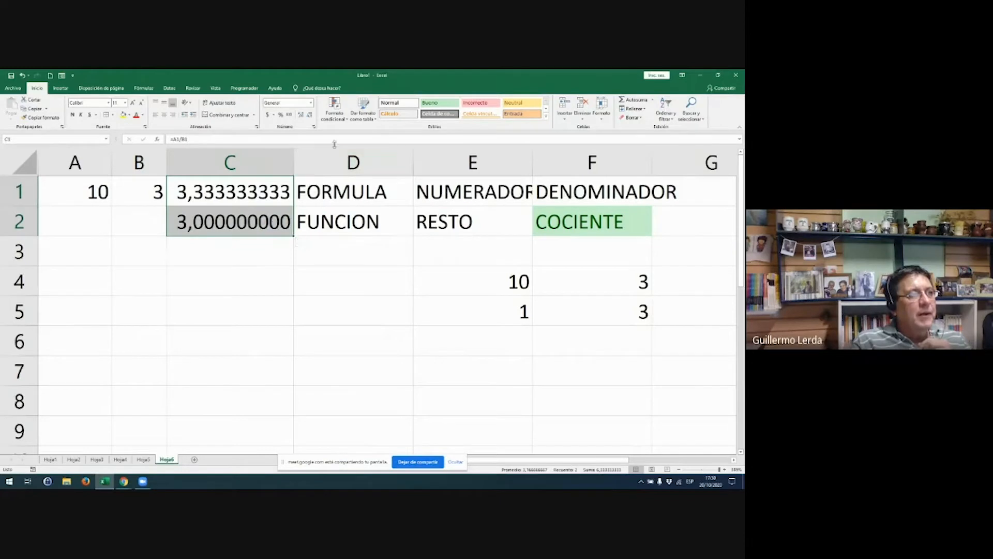
left_click(310, 114)
left_click(310, 115)
left_click(309, 115)
left_click(310, 115)
left_click(310, 115)
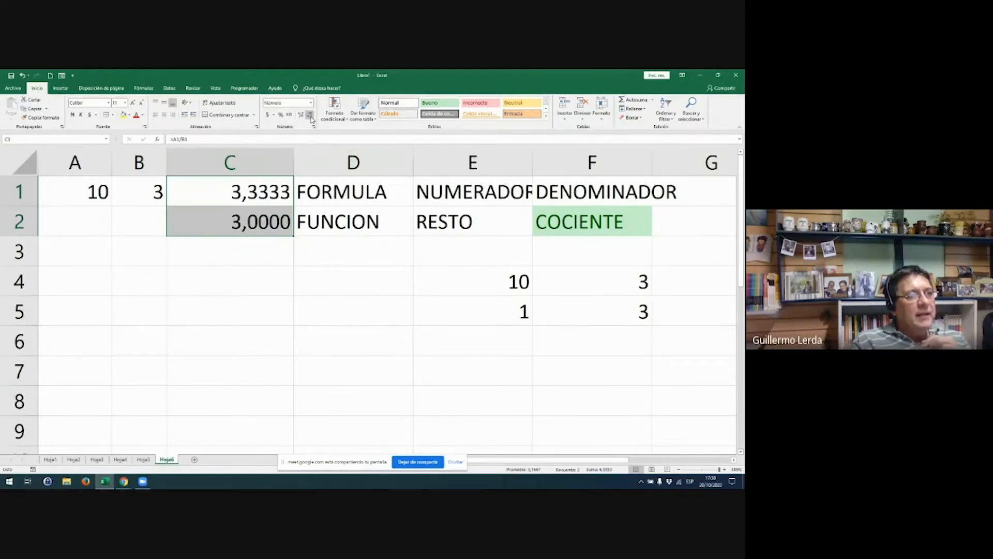
- Review the COCIENTE function in C2 against the worked division in E4:F5
left_click(271, 270)
left_click(329, 223)
double_click(248, 223)
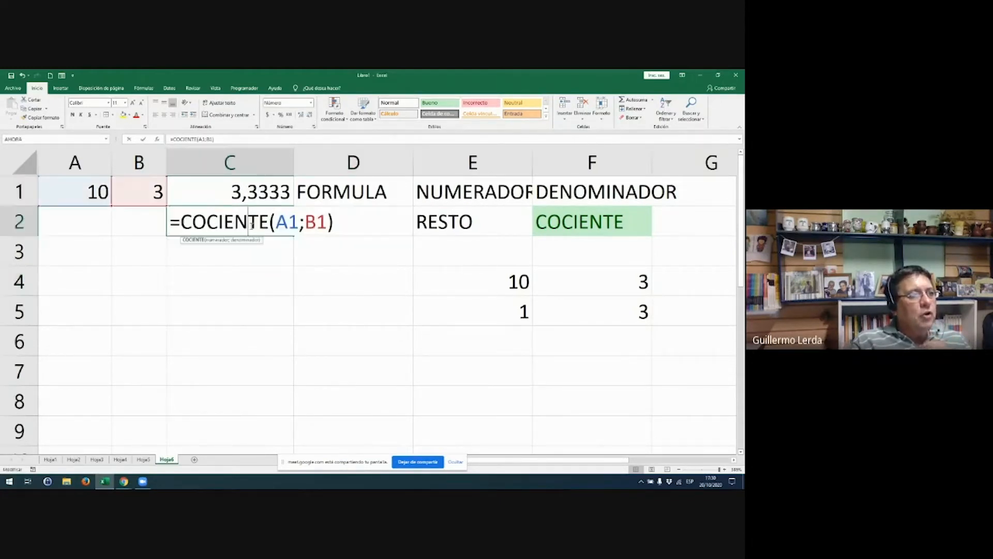
left_click_drag(182, 223, 269, 223)
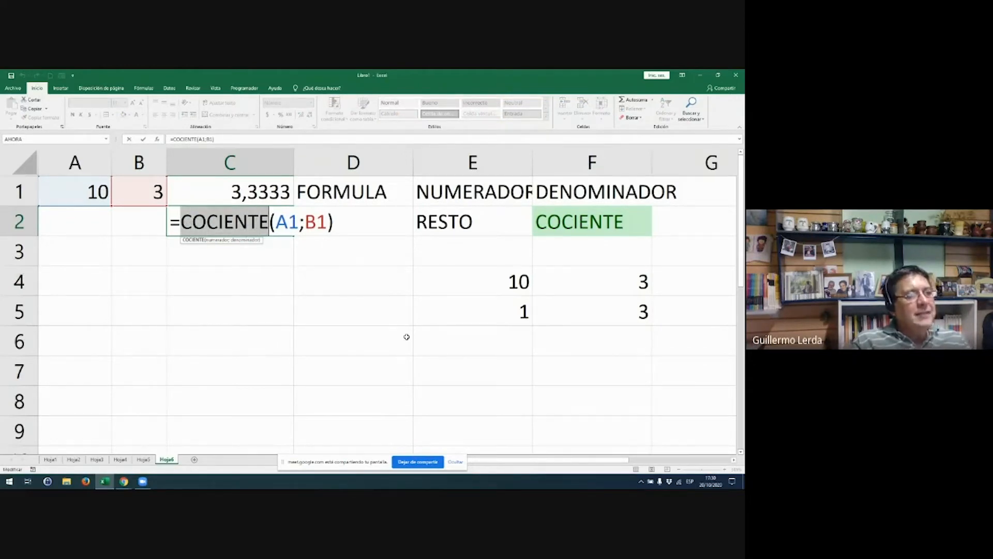
key("Escape")
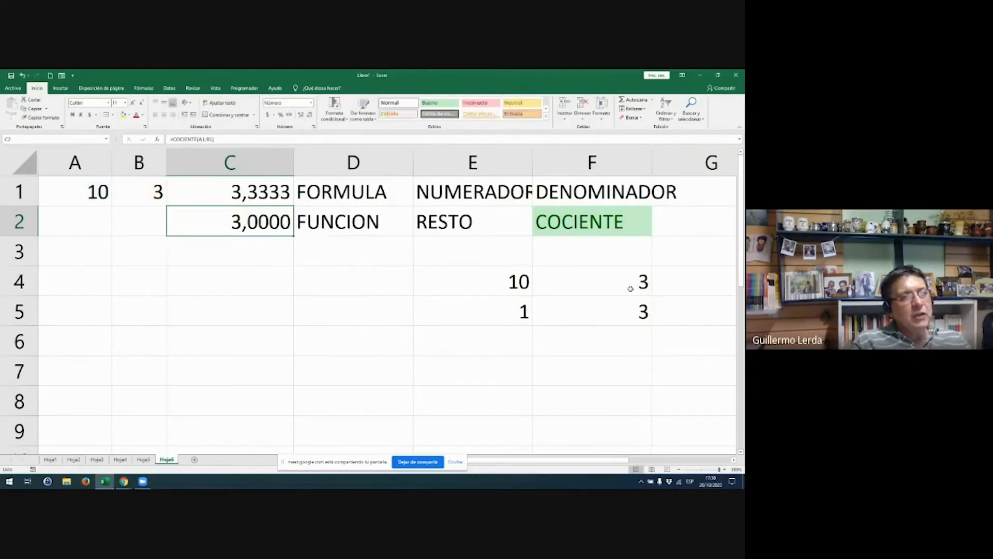
left_click(528, 279)
double_click(613, 310)
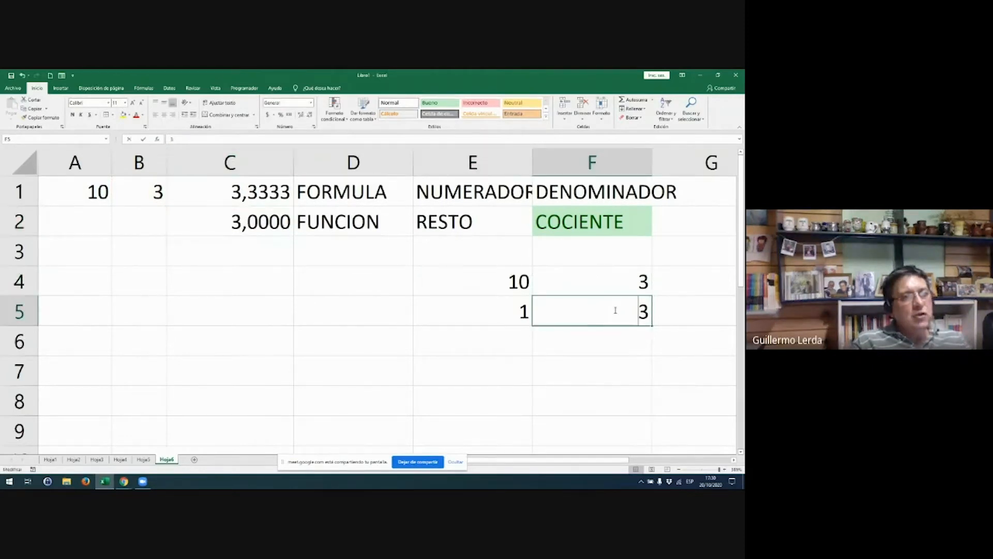
- Enter the label RESTO in cell D3
left_click(238, 251)
left_click(344, 250)
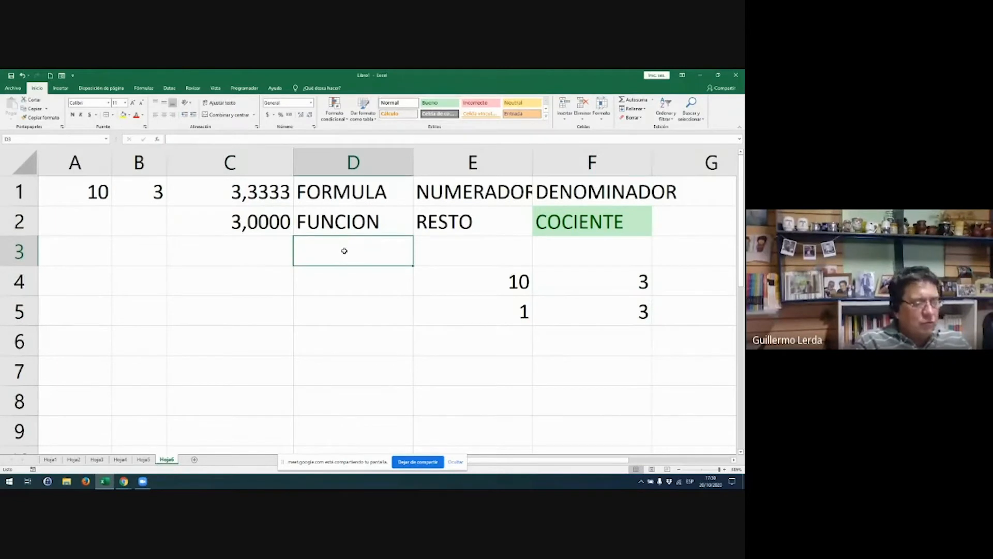
type("RESTO")
key("Return")
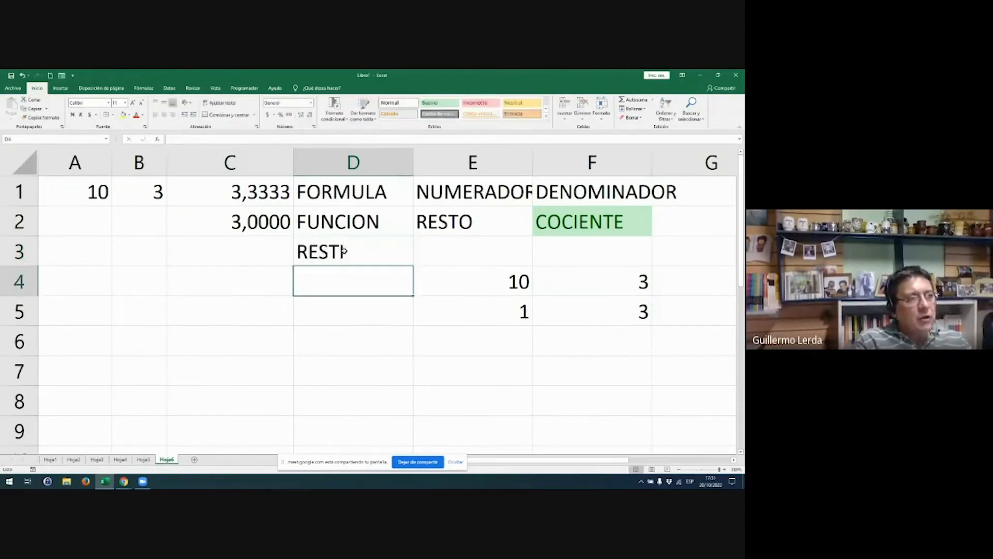
key("Up")
type("RES")
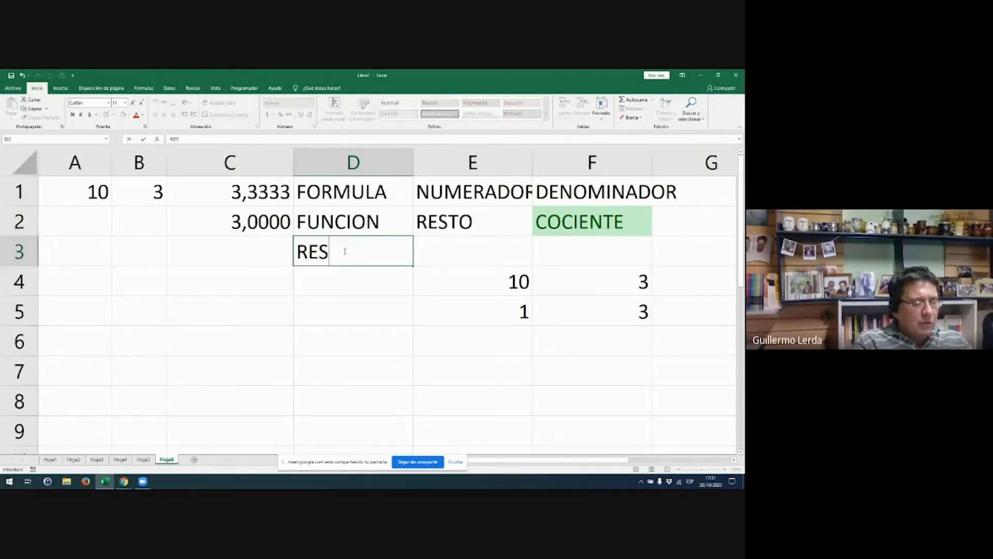
type("O")
key("BackSpace")
type("TO")
key("BackSpace")
key("BackSpace")
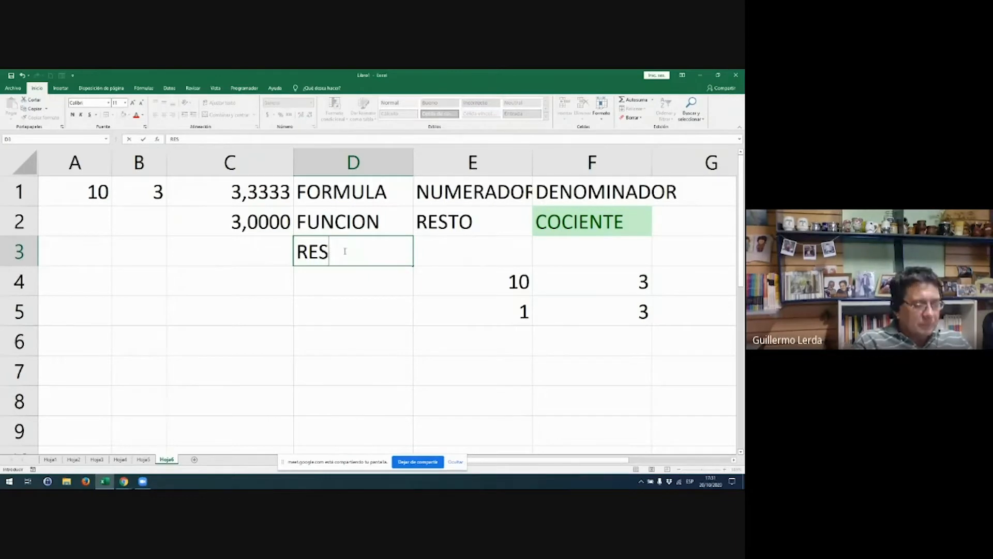
type("TO")
key("Return")
- Calculate the division's remainder in cell C3 with the RESIDUO function, using A1 as Número and B1 as Núm_divisor
key("Up")
key("Left")
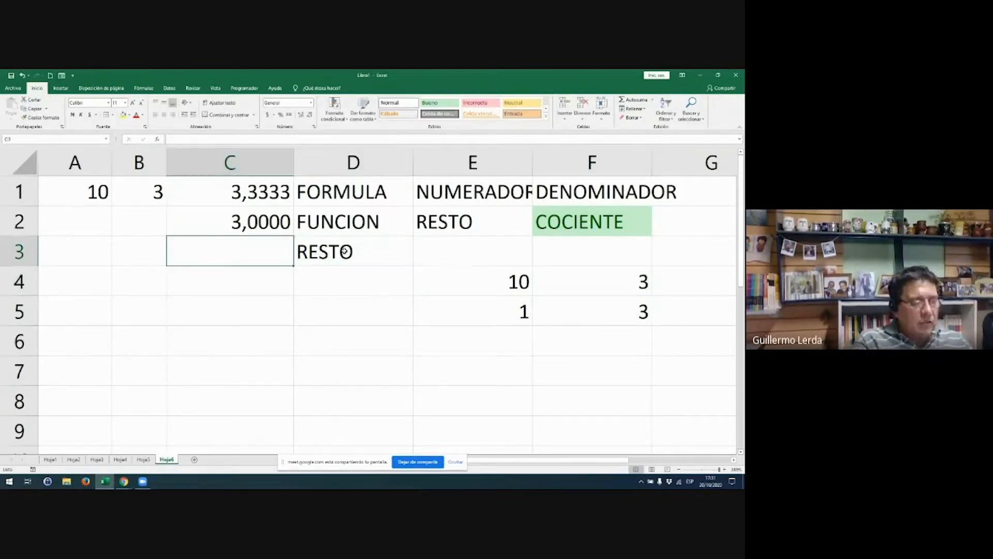
type(")")
key("BackSpace")
type("=")
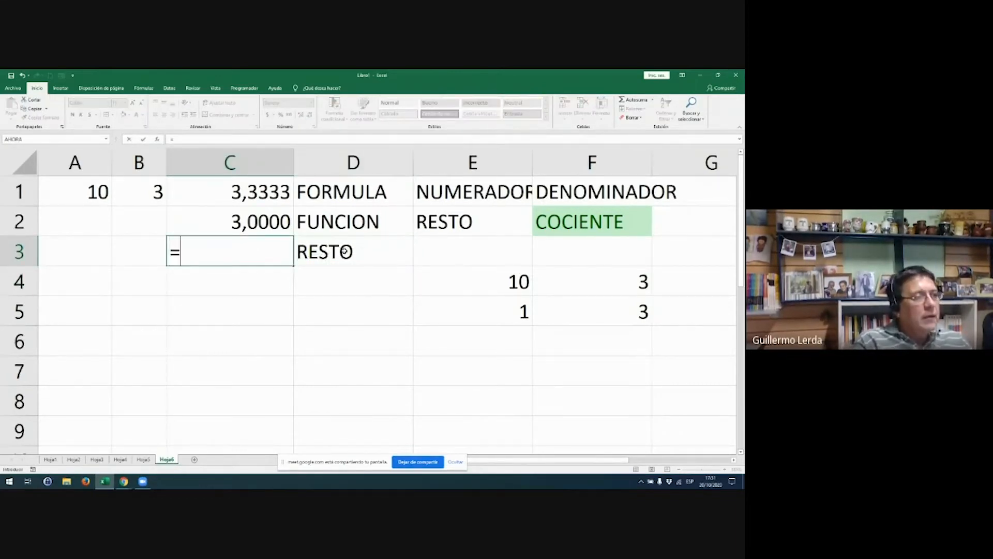
type("RES")
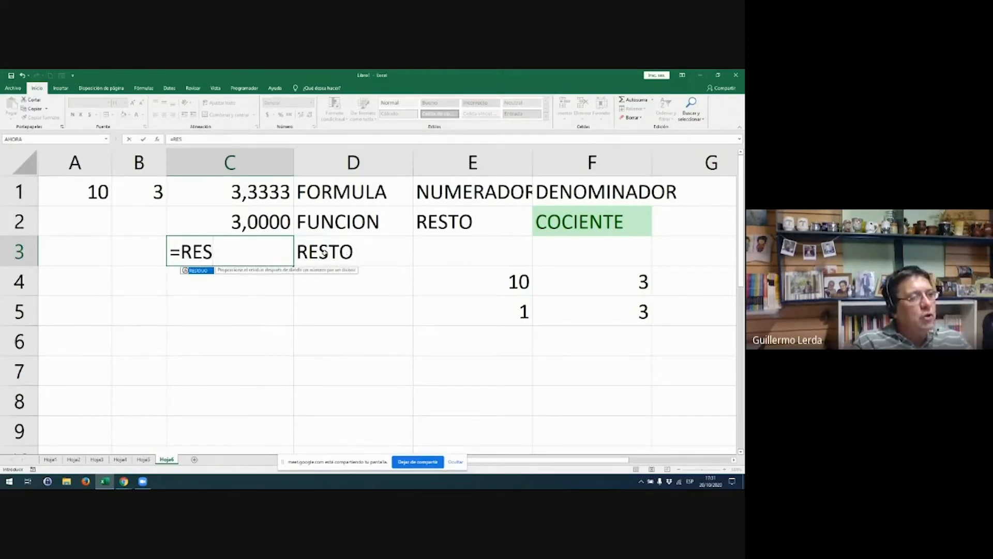
double_click(207, 273)
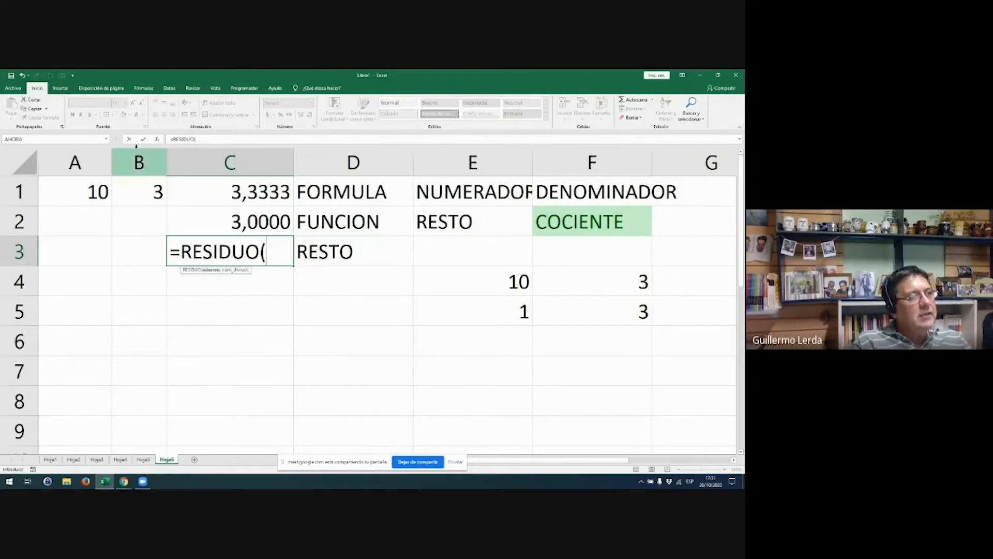
left_click(158, 139)
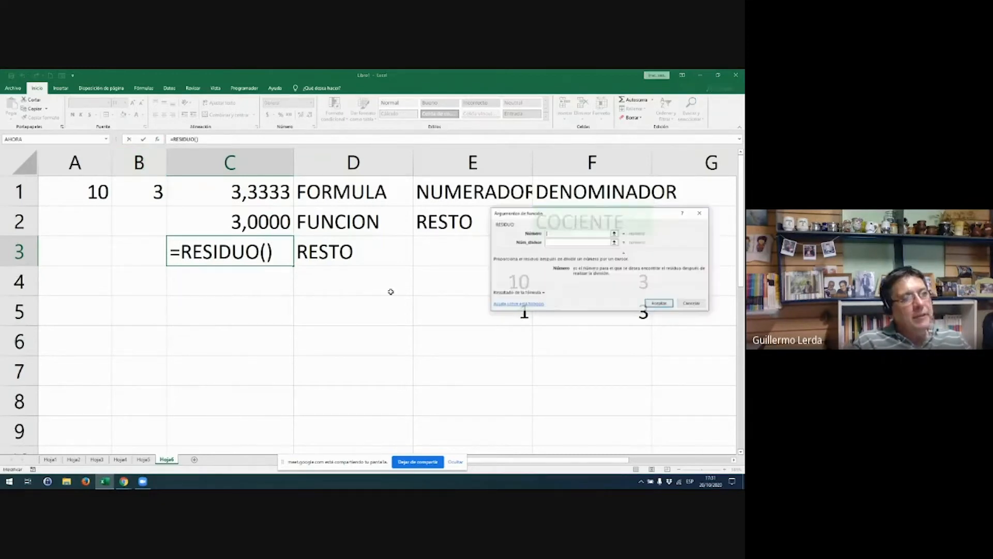
left_click(80, 196)
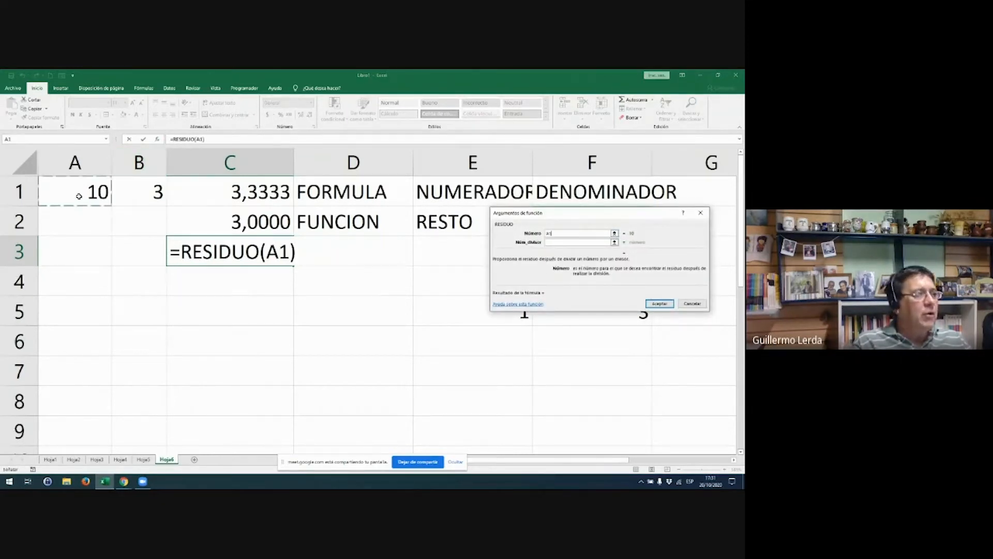
left_click(558, 243)
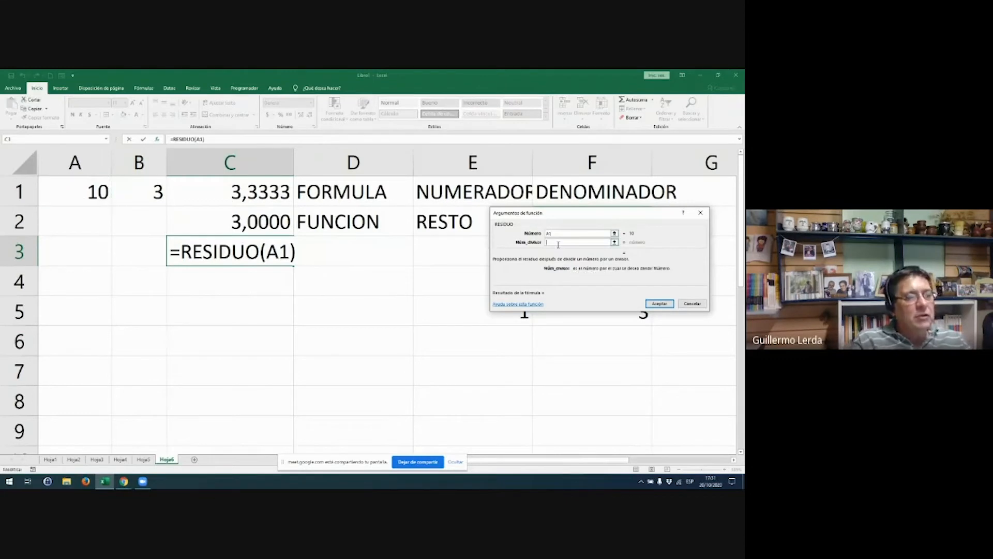
left_click(152, 190)
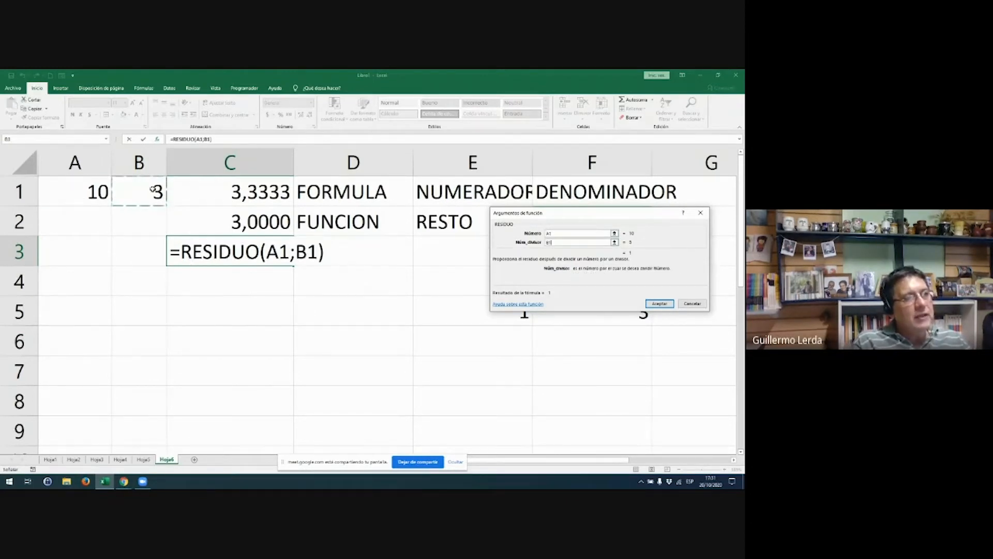
key("Return")
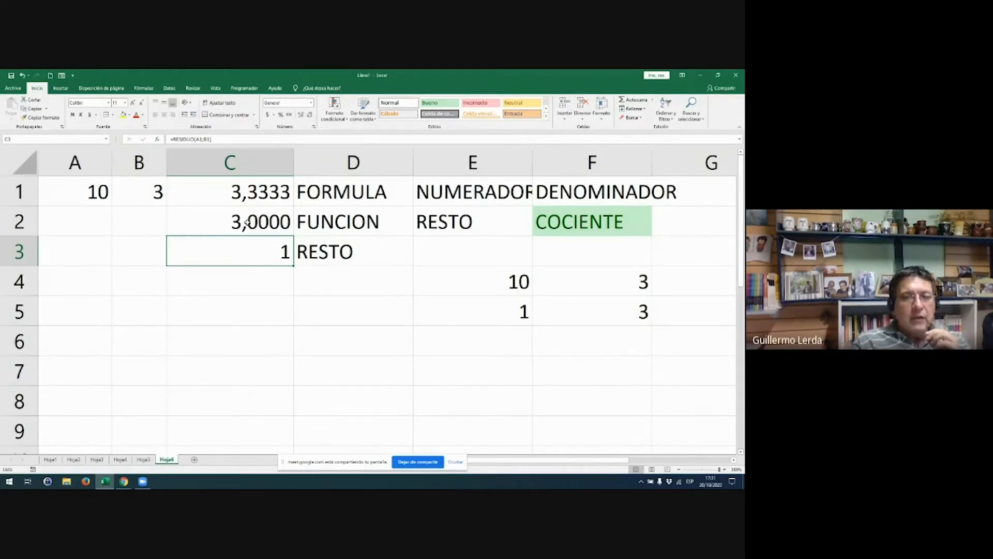
- Examine the division formula in C1, the COCIENTE function in C2 and the RESIDUO function in C3
left_click_drag(221, 190, 228, 267)
left_click_drag(221, 185, 227, 262)
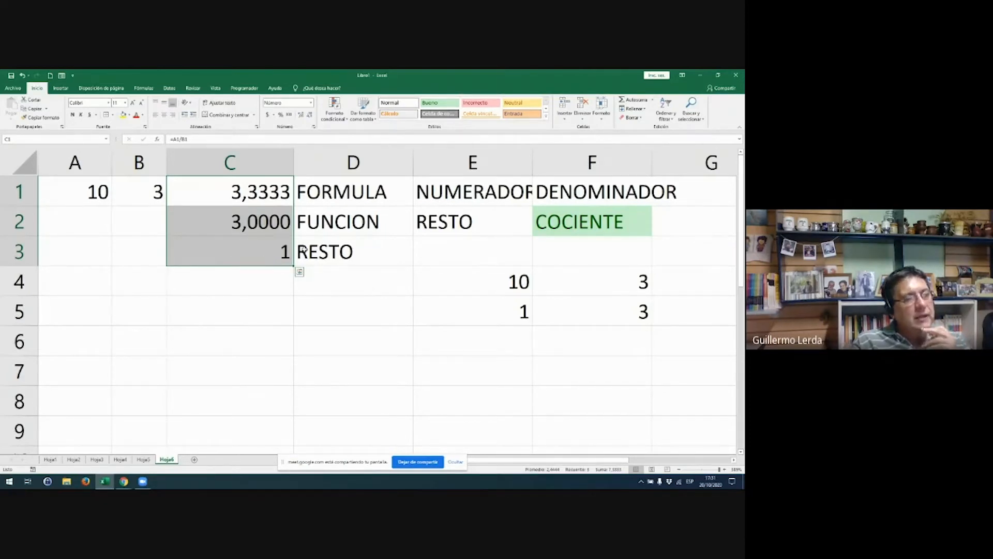
left_click(264, 198)
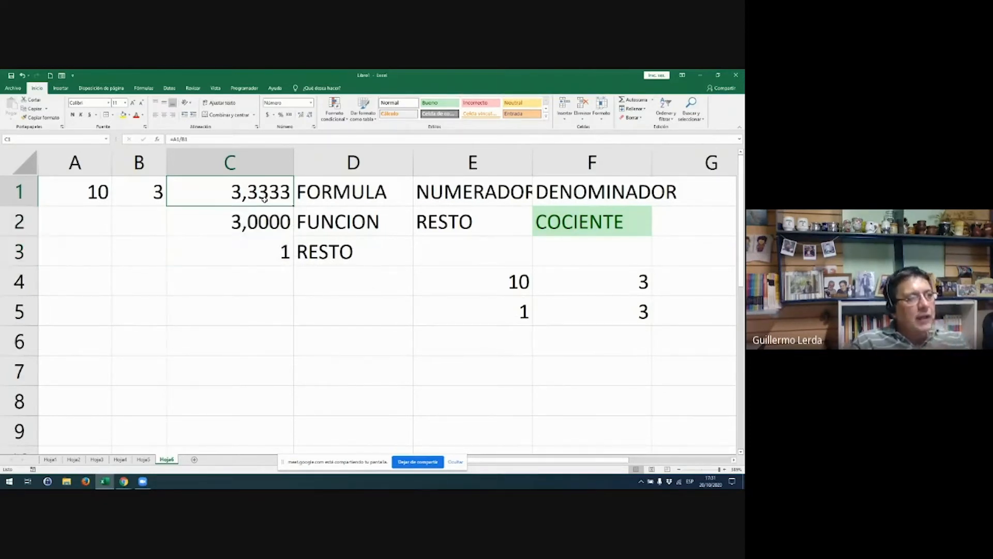
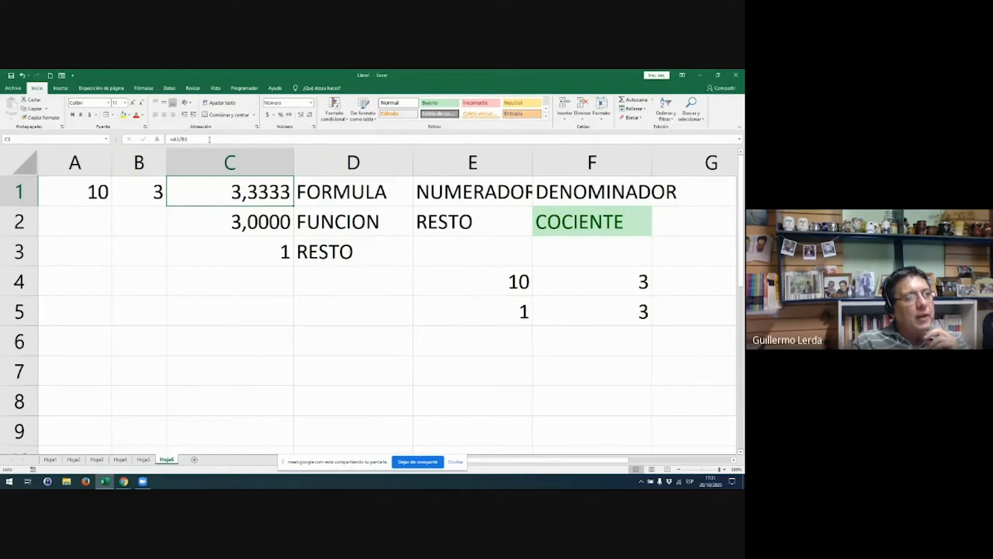
left_click_drag(209, 139, 166, 139)
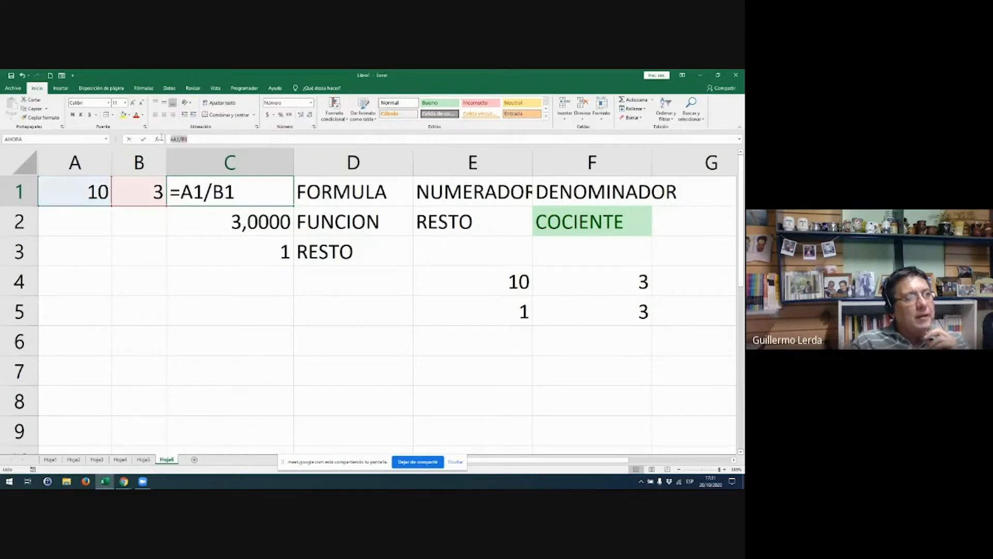
key("Return")
double_click(194, 217)
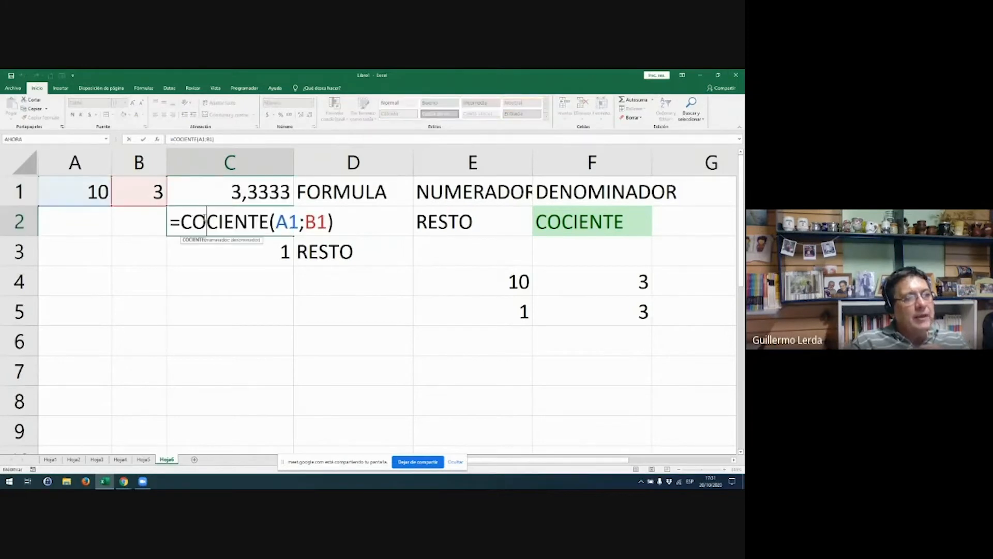
left_click(608, 314)
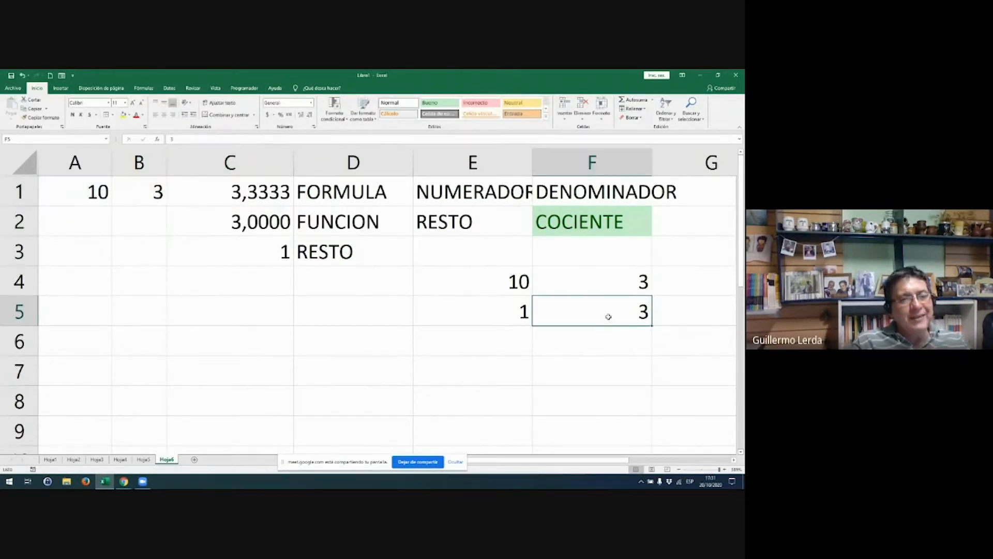
double_click(258, 215)
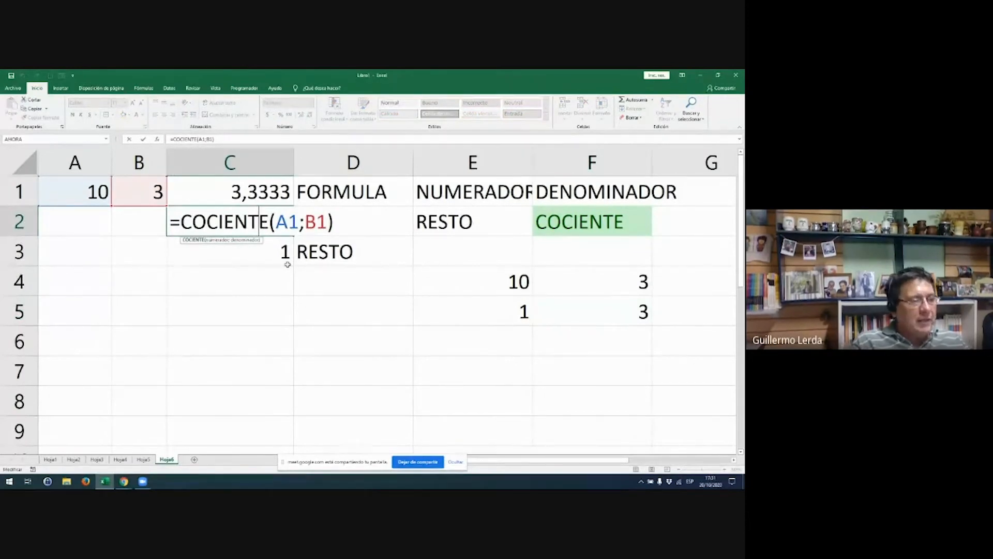
left_click(279, 251)
double_click(279, 251)
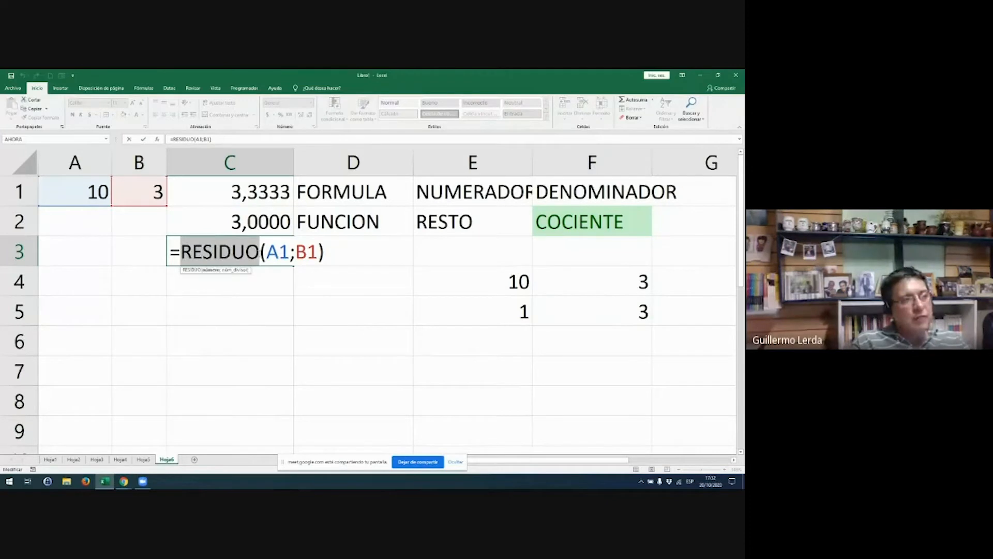
key("ctrl+Return")
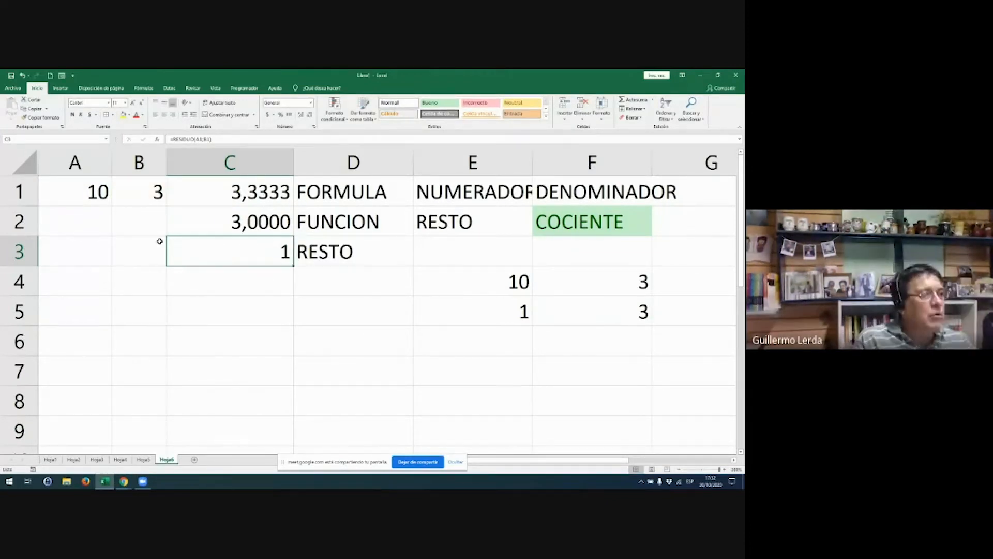
- Make the two input numbers in A1:B1 bold
left_click(85, 192)
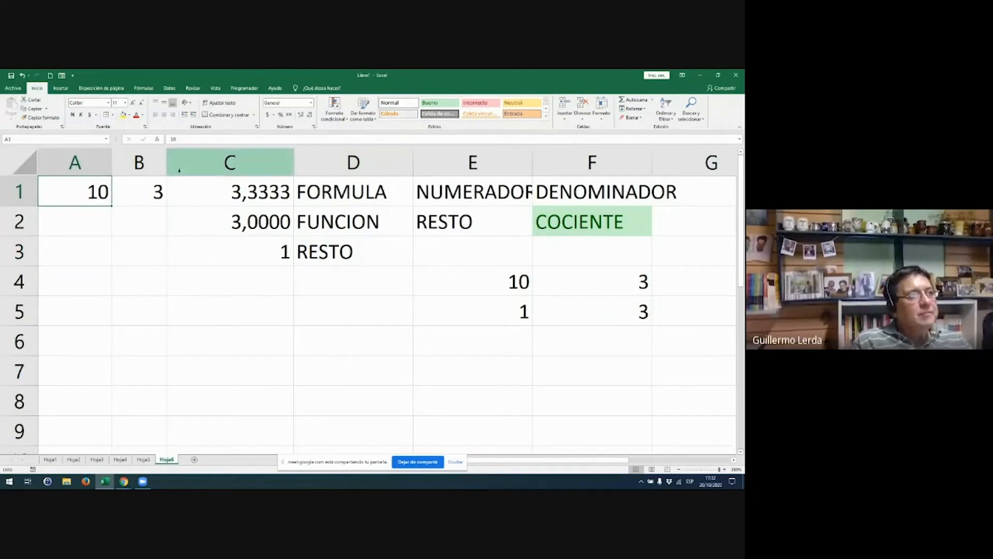
left_click_drag(94, 190, 129, 191)
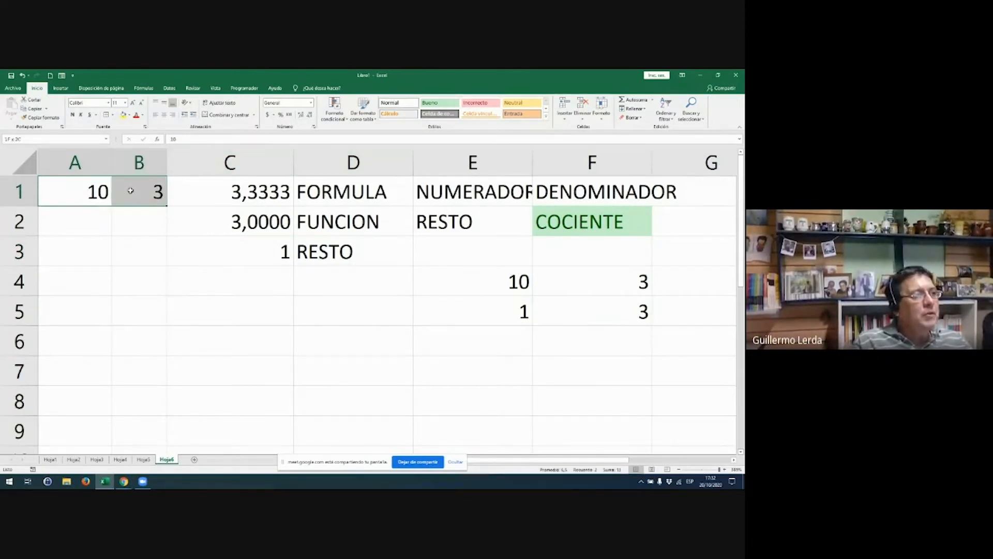
left_click(72, 115)
- Set the numerator in A1 to 50 and the denominator in B1 to 8, and check the COCIENTE result
left_click(103, 193)
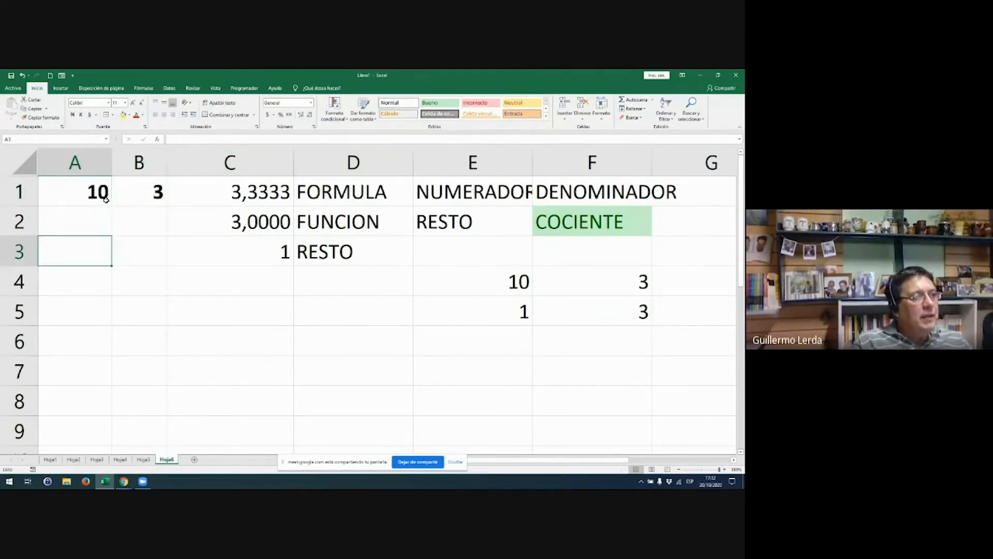
type("50")
key("Return")
key("Up")
key("Right")
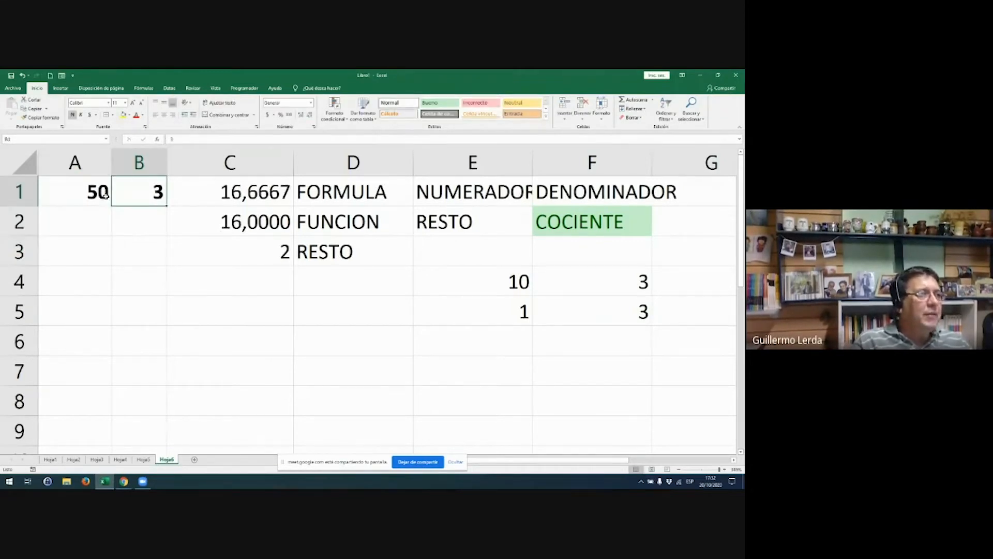
type("8")
key("Return")
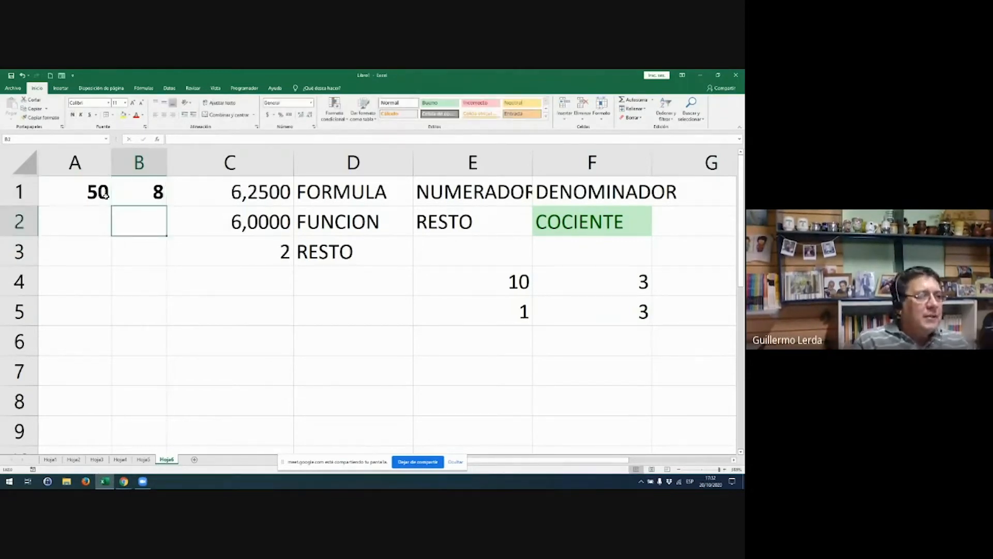
left_click(220, 226)
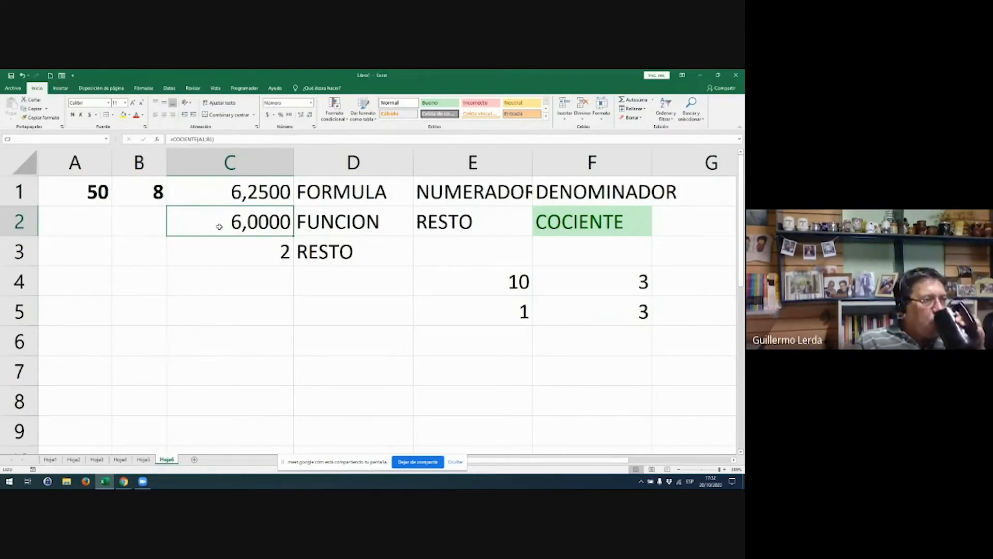
- Review the division formula in C1, the RESIDUO function in C3 and the COCIENTE function in C2
left_click(270, 186)
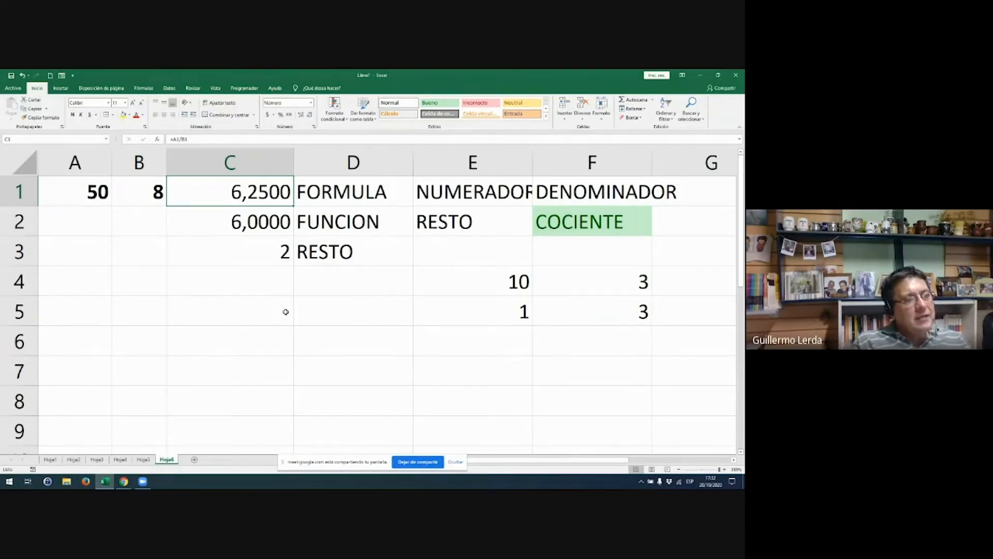
left_click(270, 256)
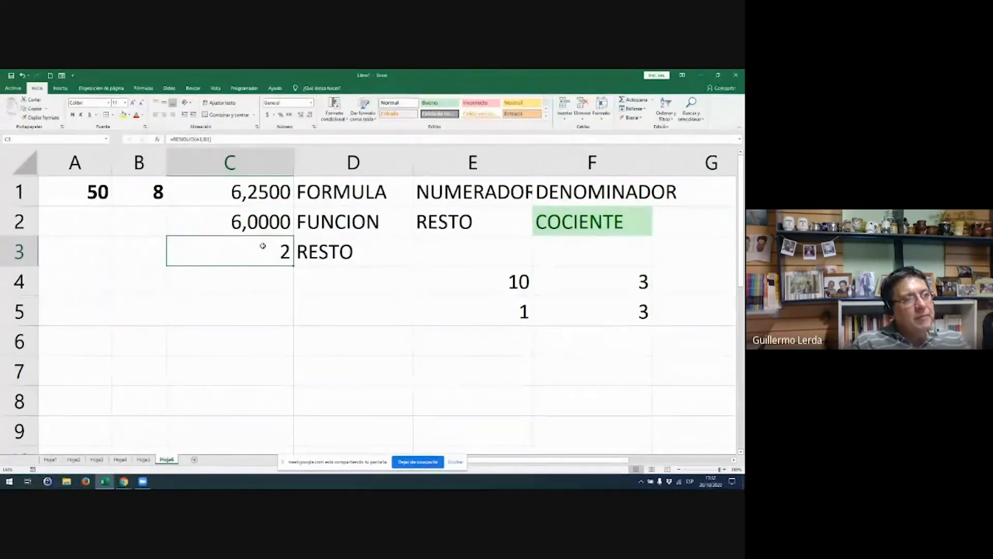
double_click(266, 201)
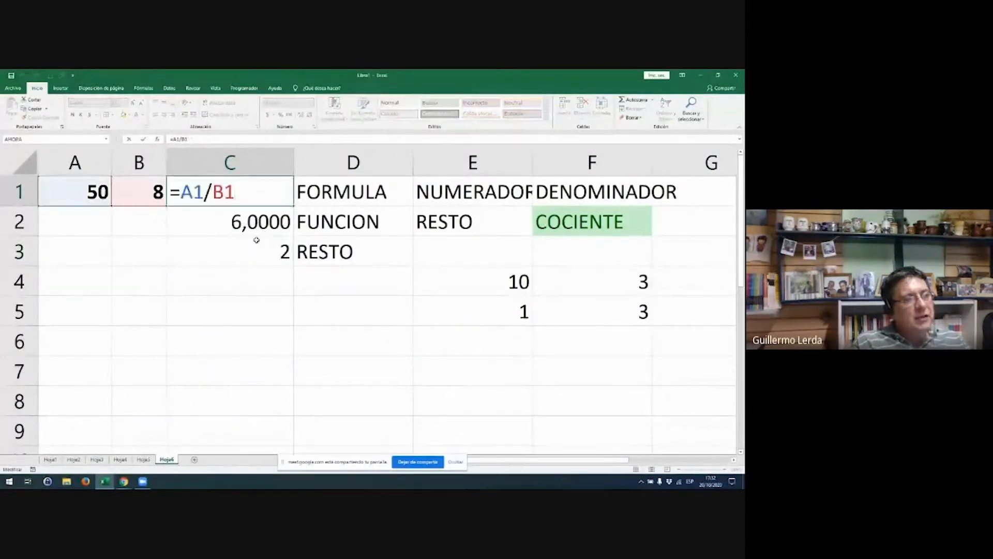
key("Escape")
left_click(253, 223)
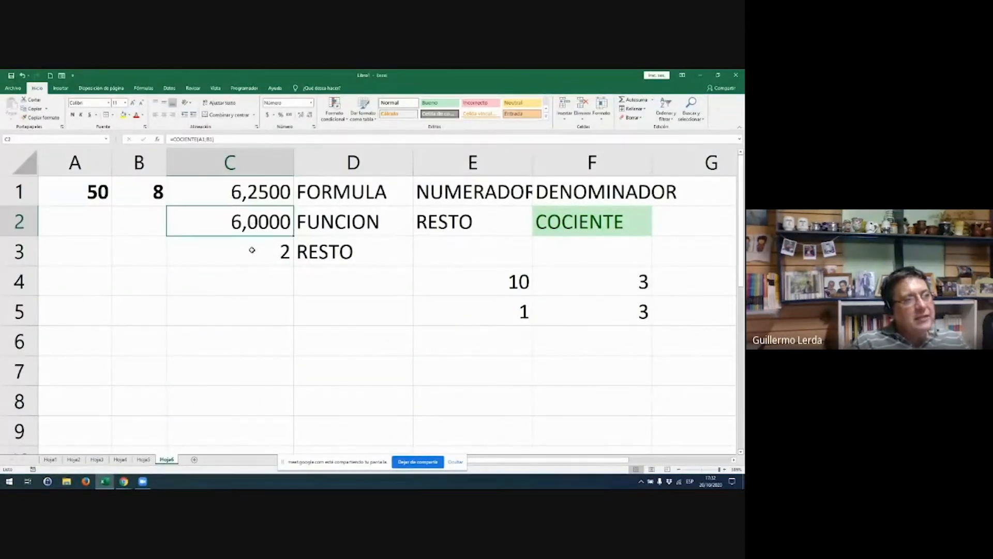
- Set the worked division example's numerator in E4 to 50 and its denominator in F4 to 8
left_click(516, 287)
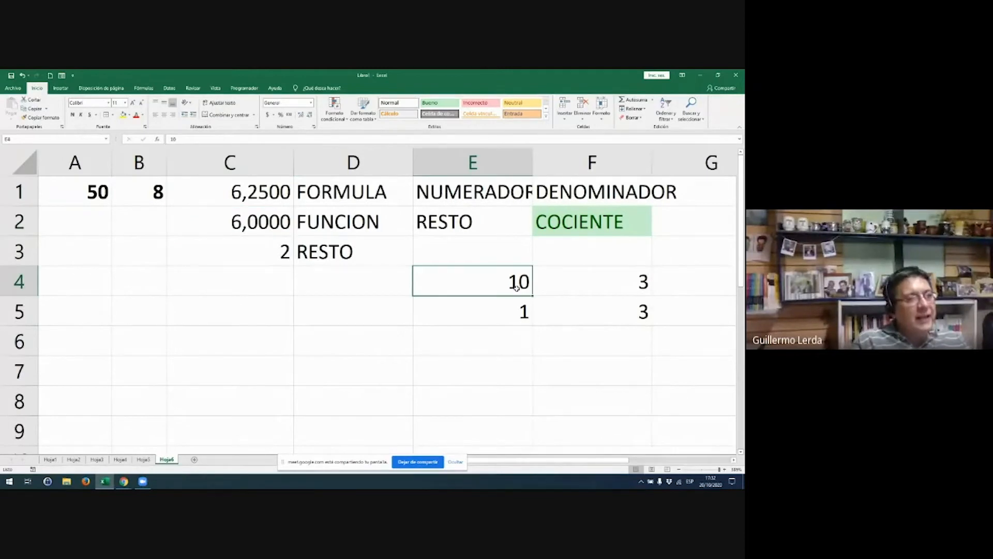
type("50")
key("Return")
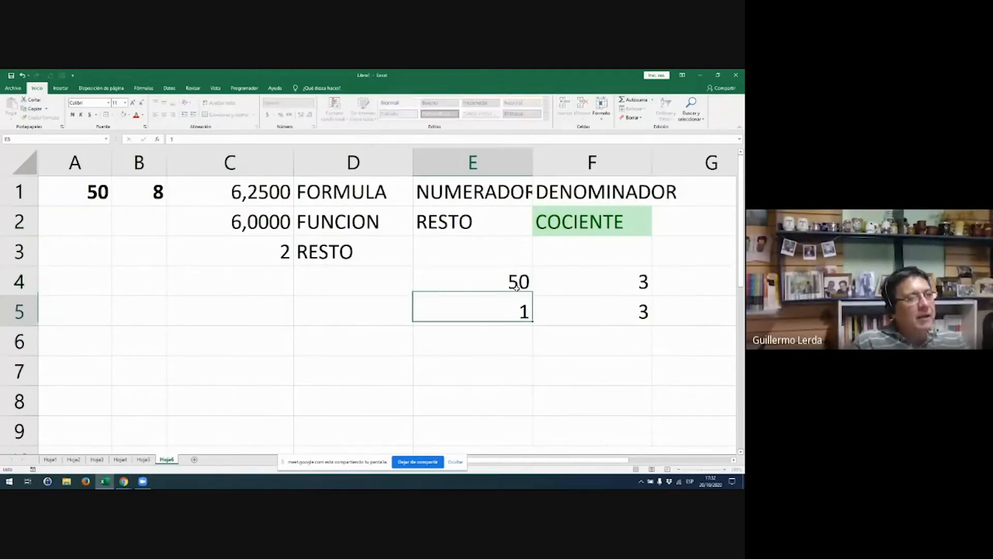
left_click(516, 287)
key("Right")
type("8")
key("Return")
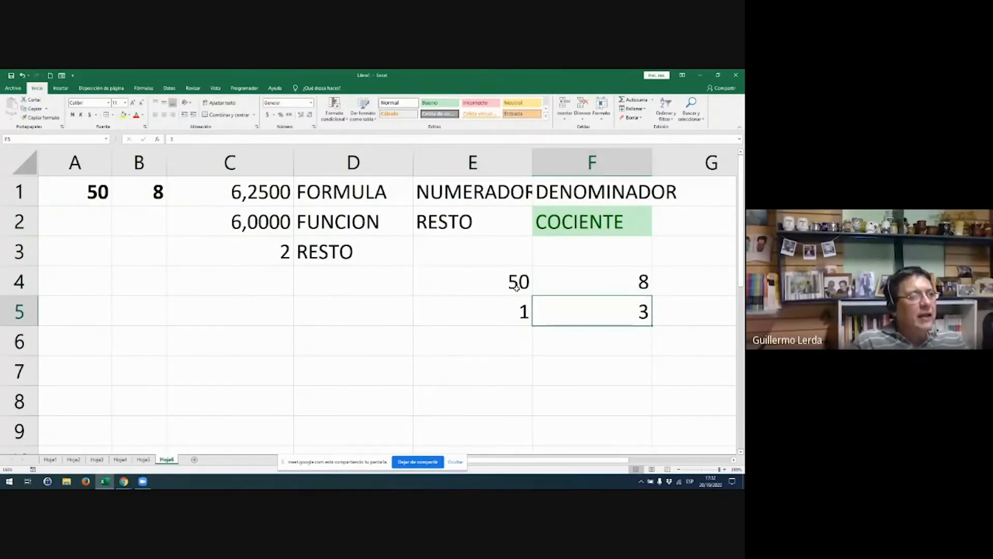
- Enter the quotient 6 in F5 and the remainder 2 in E5, and compare them with the results in C1:C3
type("6")
key("Up")
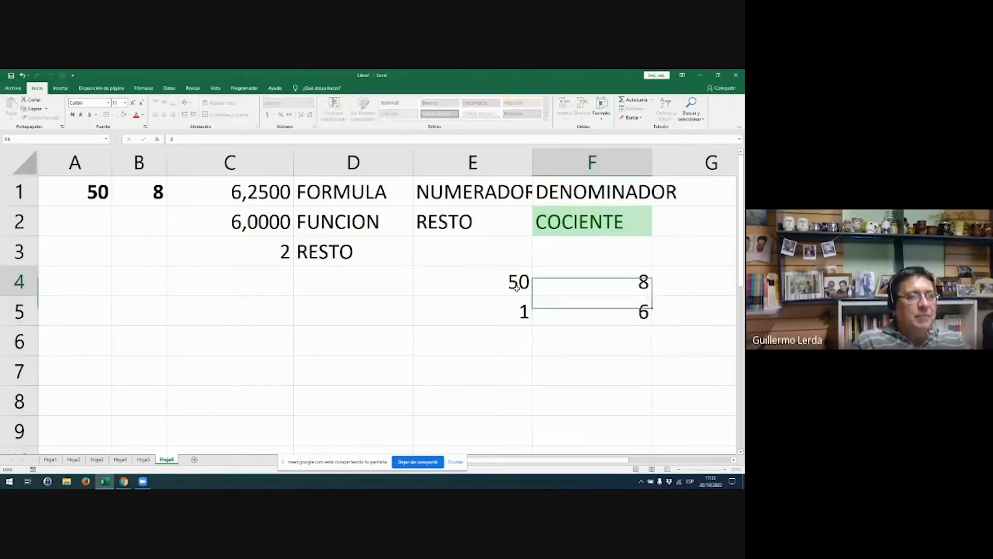
key("Left")
key("Down")
type("2")
key("Return")
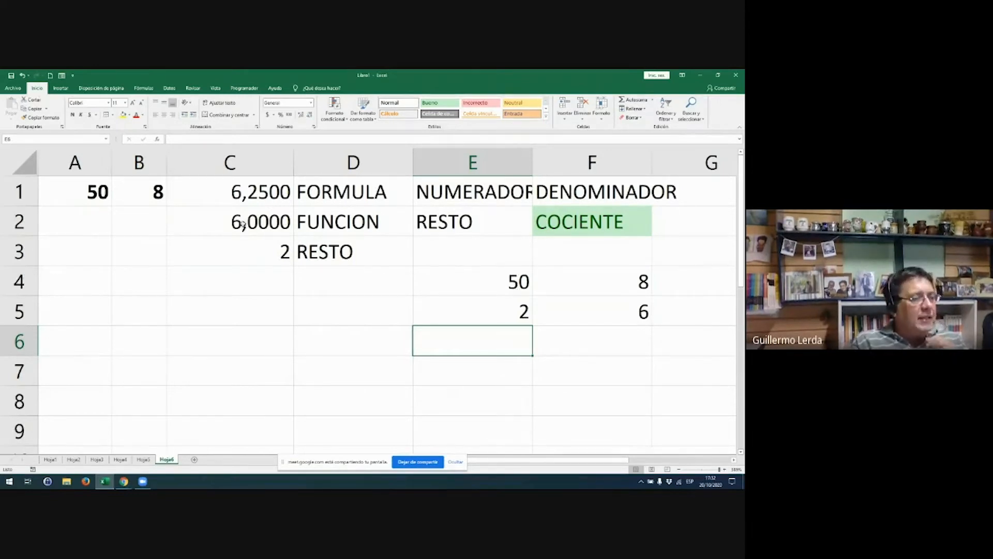
left_click_drag(238, 192, 237, 255)
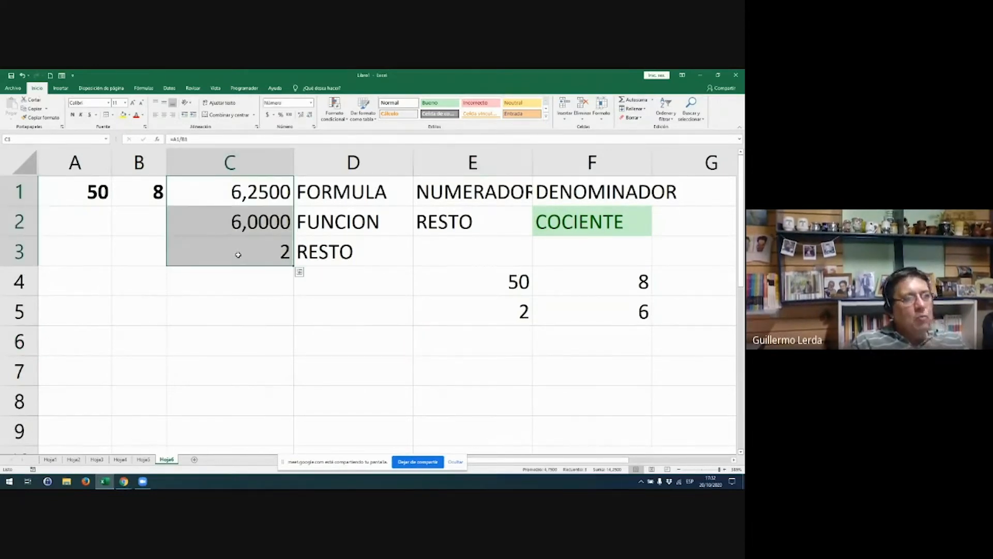
left_click_drag(228, 200, 218, 251)
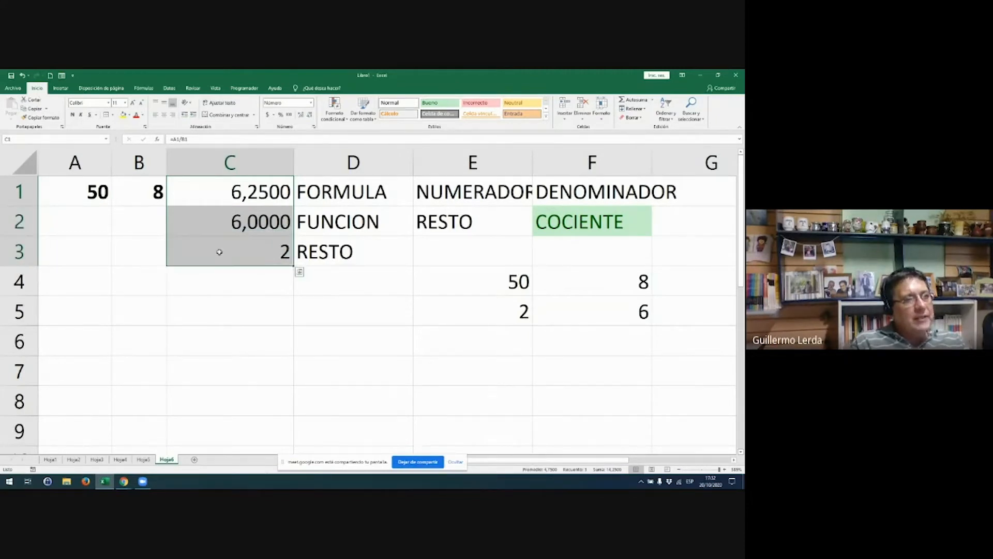
- Enter the arithmetic operators + and - in A8:A9 and * and / in B8:B9
left_click(98, 407)
type("+")
key("Return")
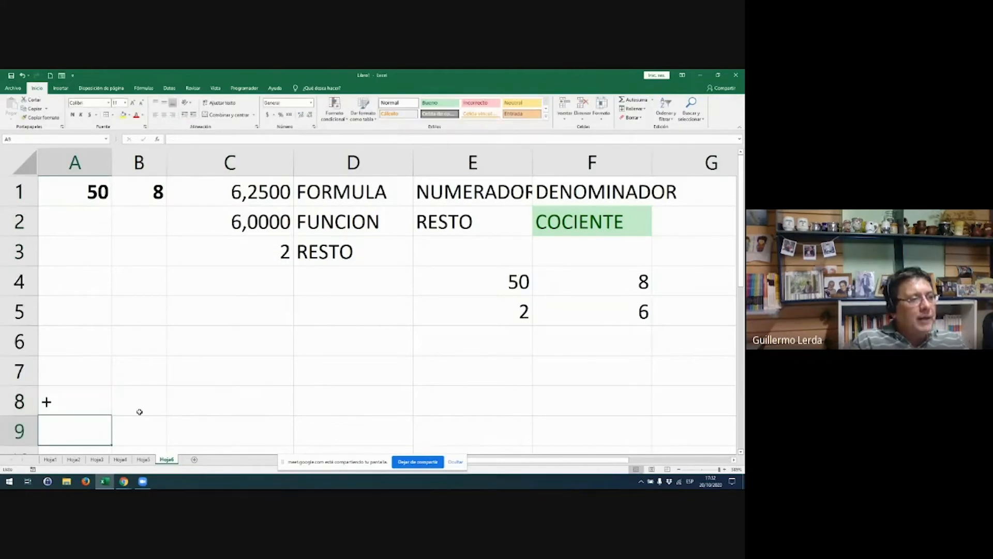
type("-")
left_click(139, 411)
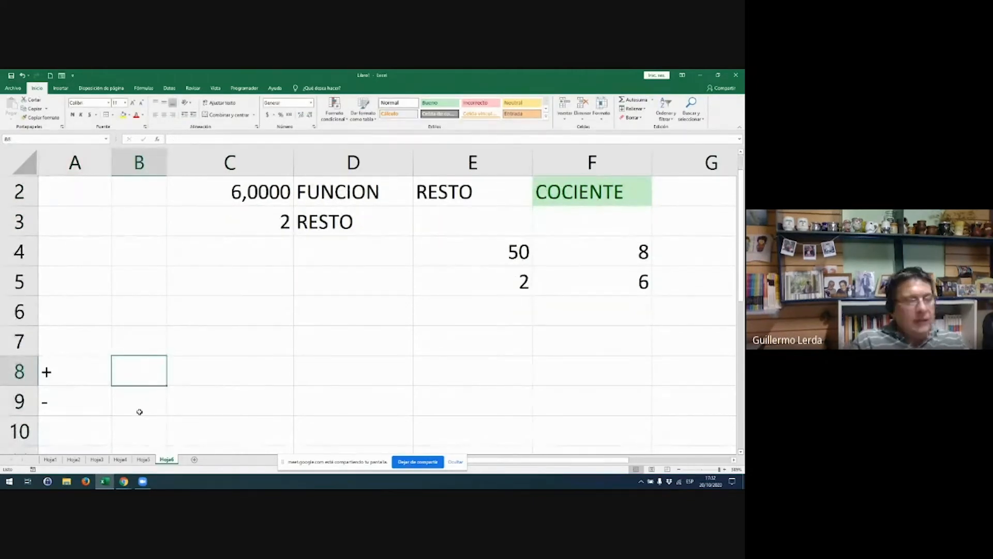
type("*")
key("Return")
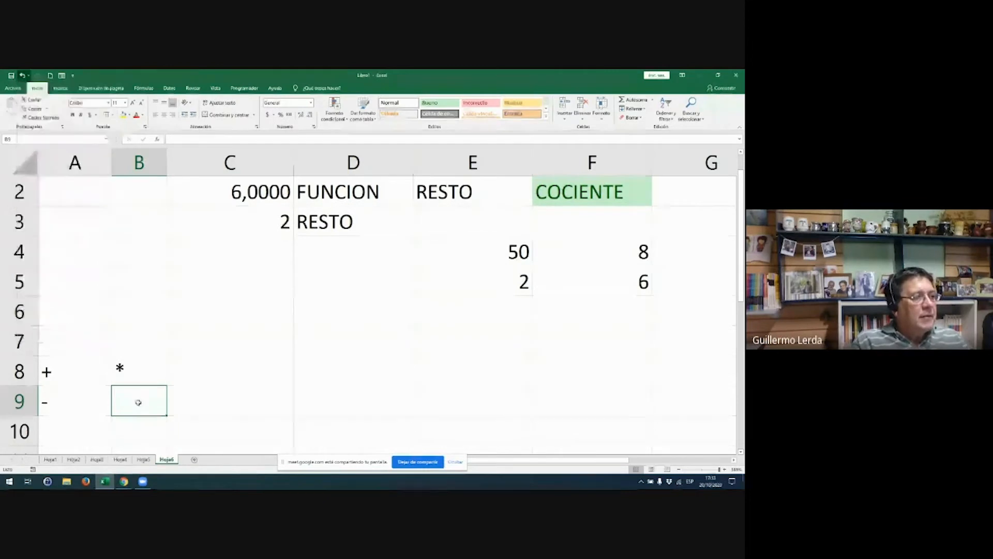
type("2/")
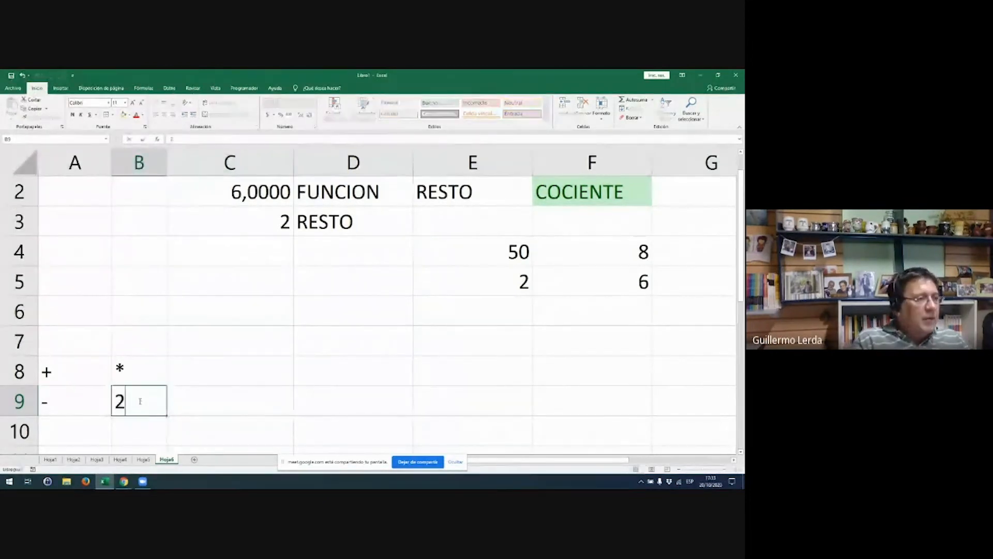
key("BackSpace")
key("BackSpace")
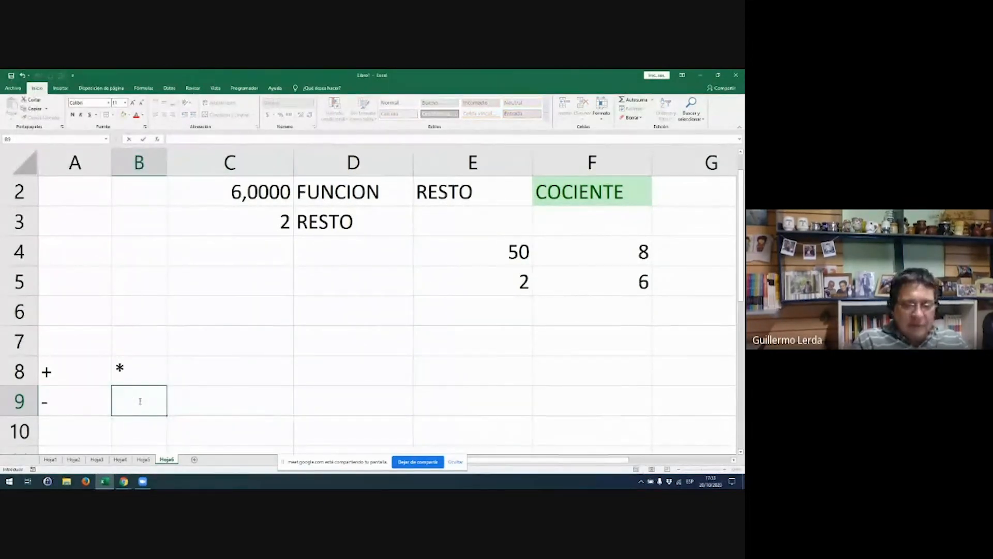
type("/")
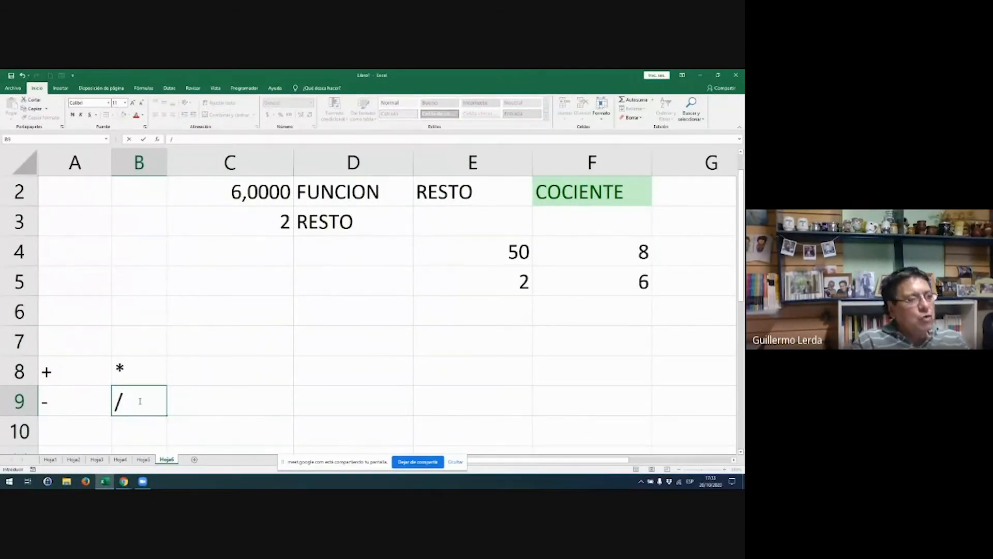
key("Return")
- Copy the operator block A8:B10, and delete the operators from A8:B9
key("Left")
key("Up")
key("Up")
key("shift+Down")
key("shift+Down")
key("shift+Right")
key("ctrl+c")
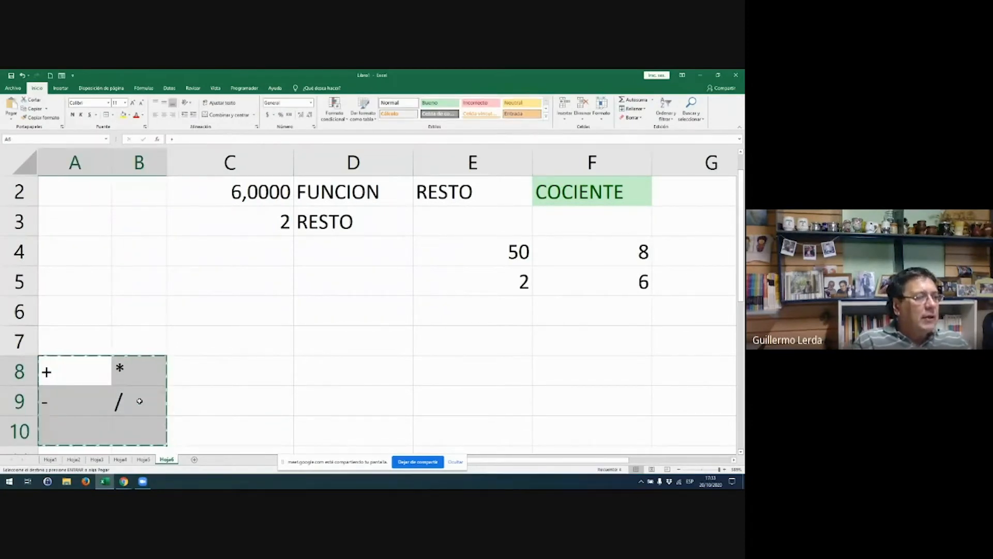
key("Up")
key("Up")
key("Down")
key("Down")
key("Down")
key("shift+Right")
key("shift+Up")
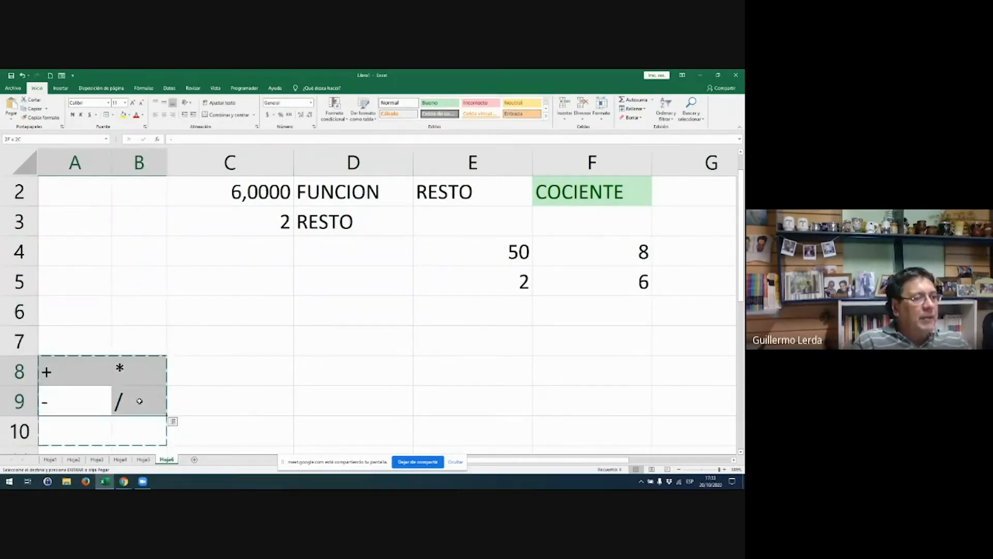
key("Delete")
- List the operators +, - and * down column A in cells A5, A6 and A7
key("Up")
key("Up")
key("Up")
key("Up")
type("+")
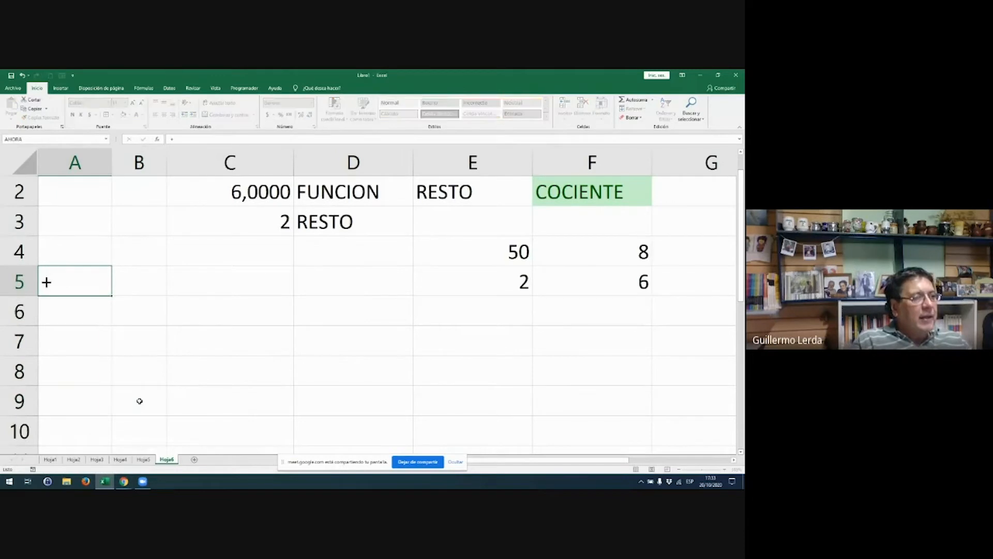
key("Return")
type("-")
key("Return")
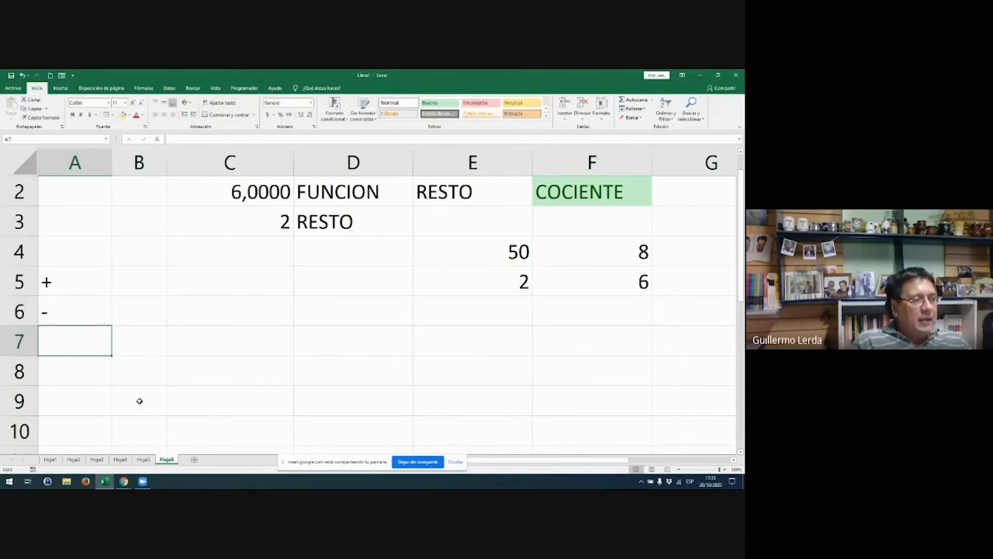
type("*")
key("Return")
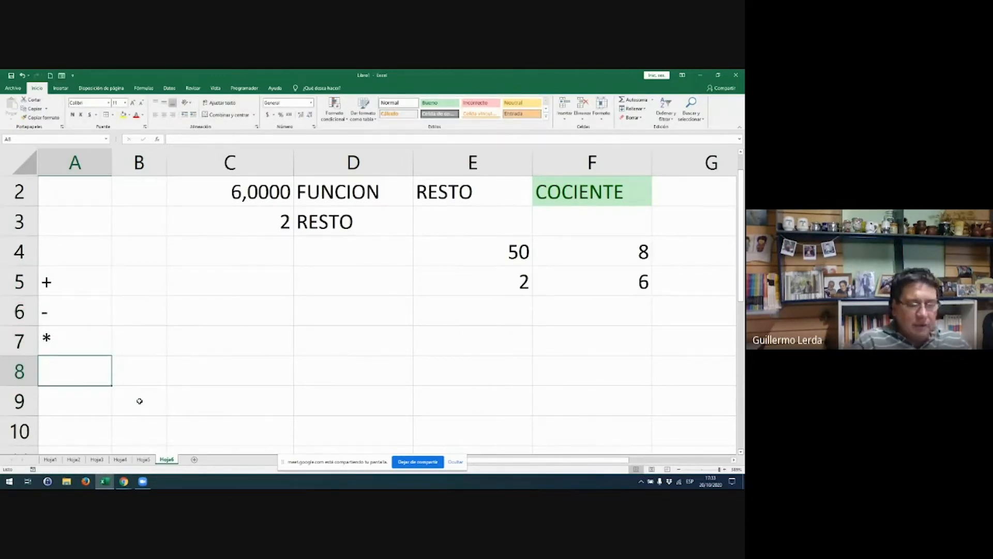
- Add the division operator / in cell A8 below the other operators
left_click(140, 401)
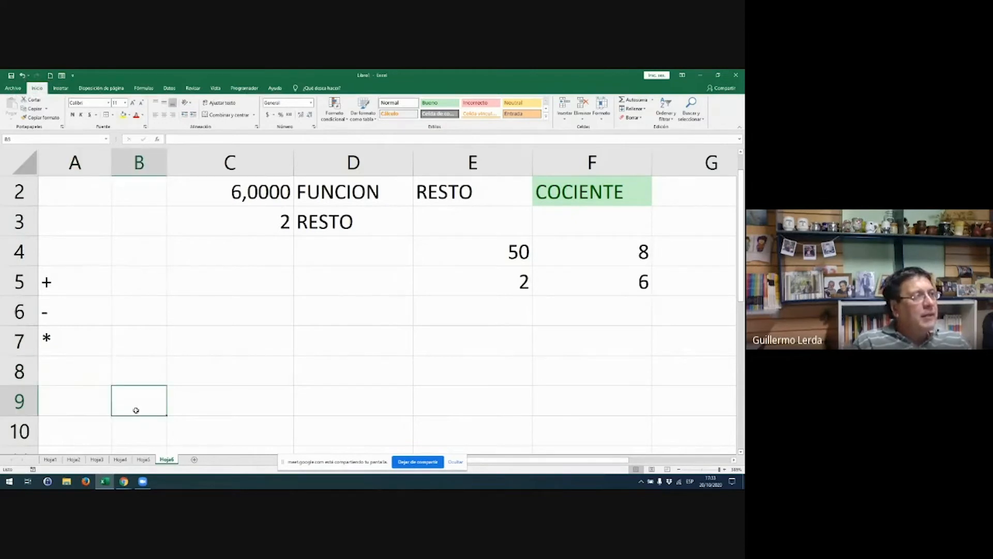
left_click(84, 374)
key("alt")
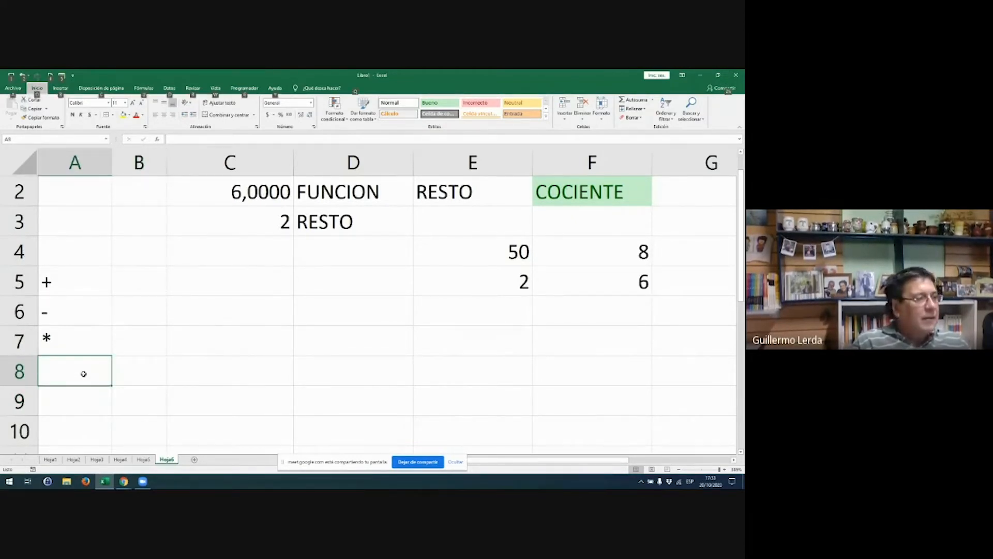
left_click(81, 392)
left_click(74, 367)
type("2/")
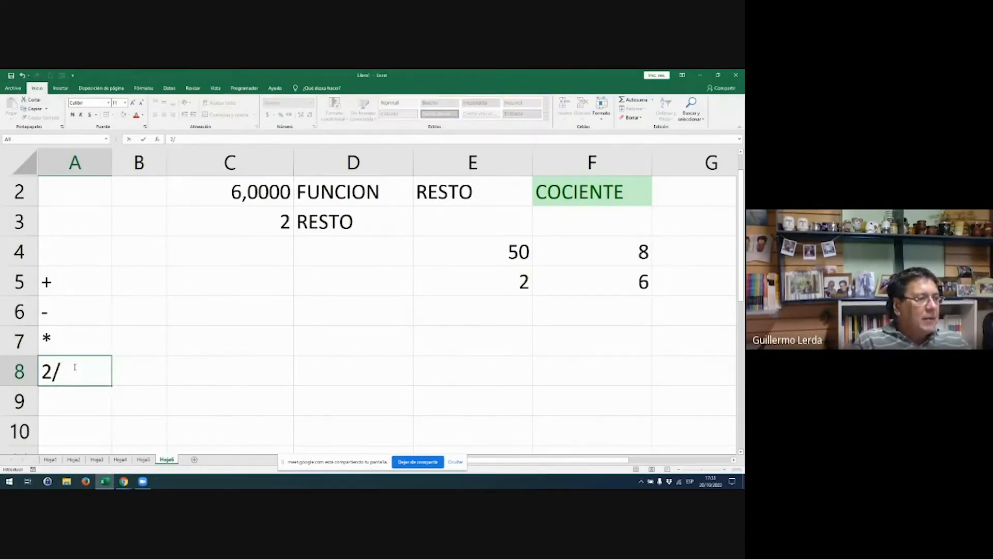
key("BackSpace")
left_click(107, 409)
- Enter the function name SUMA in cell C5, in the row of the + operator
key("Up")
key("Up")
key("Up")
key("Up")
key("Up")
key("Right")
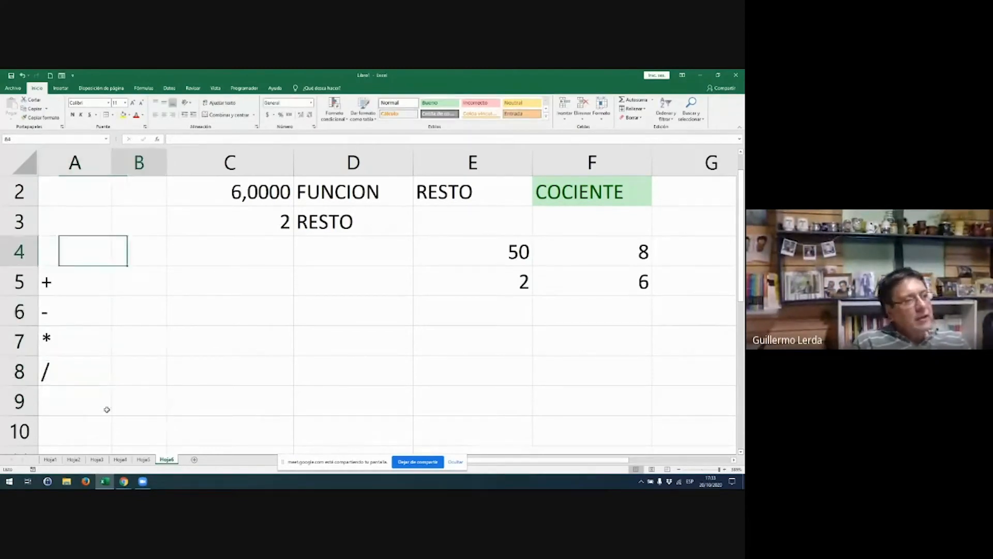
key("Down")
key("Right")
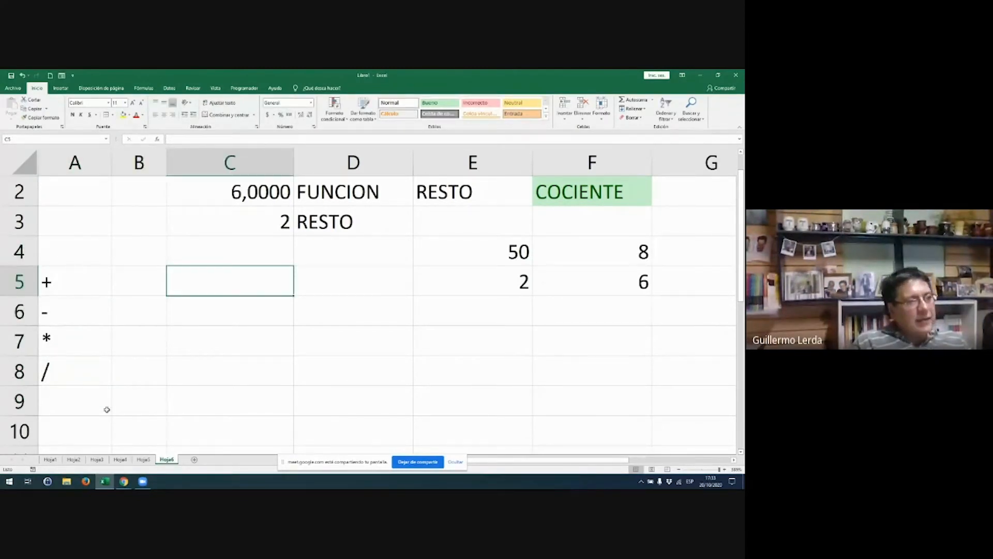
type("SUMA")
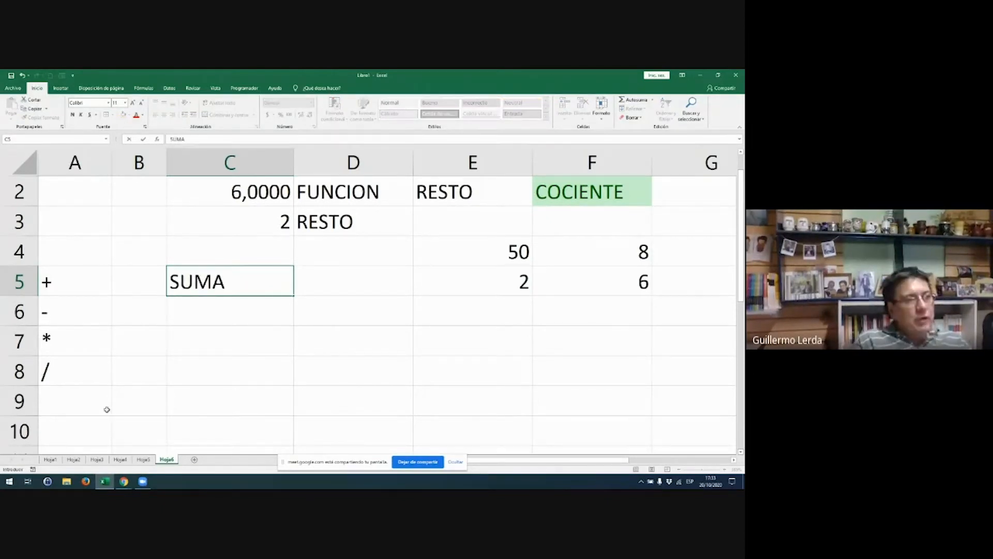
- Enter the function name SUBTOTALES in cell D5, next to SUMA
key("Right")
type("SUBT")
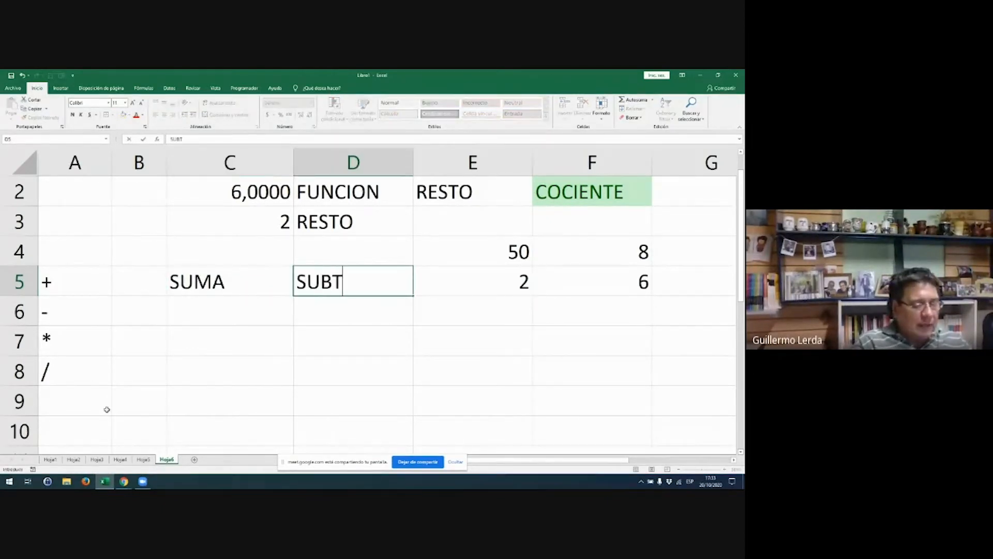
type("ORALES")
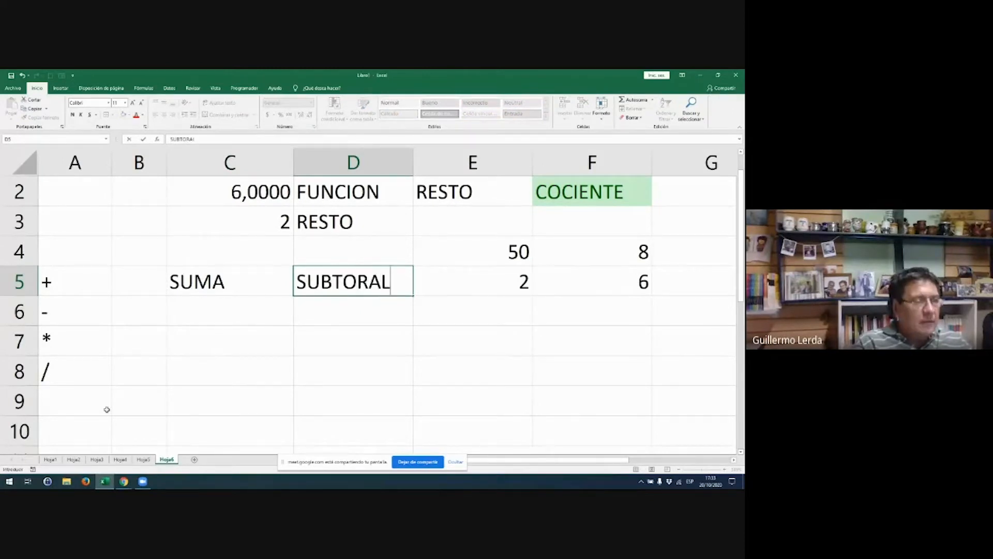
key("BackSpace")
key("BackSpace")
key("BackSpace")
key("BackSpace")
key("BackSpace")
type("TALES")
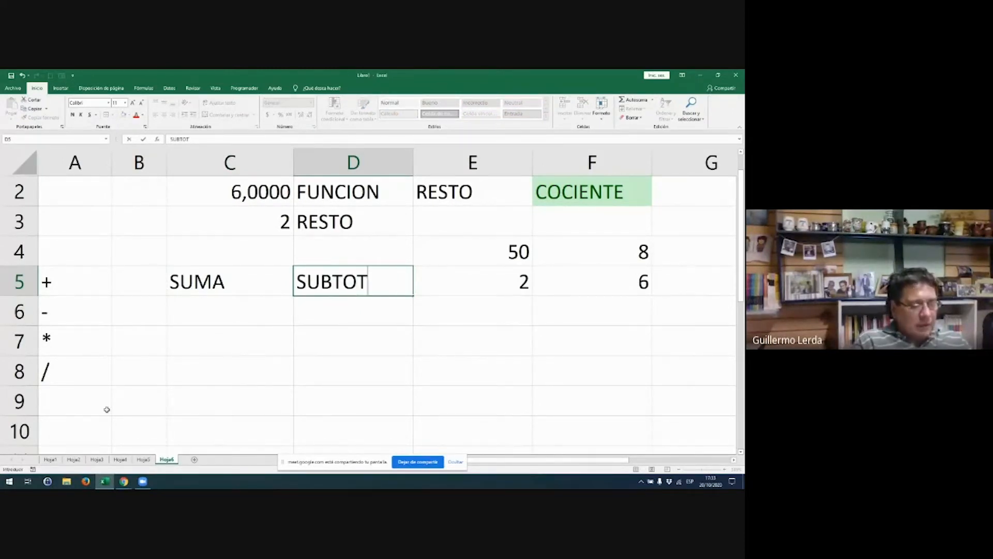
key("Return")
- Enter the function name PRODUCTO in cell C7, in the row of the * operator
key("Left")
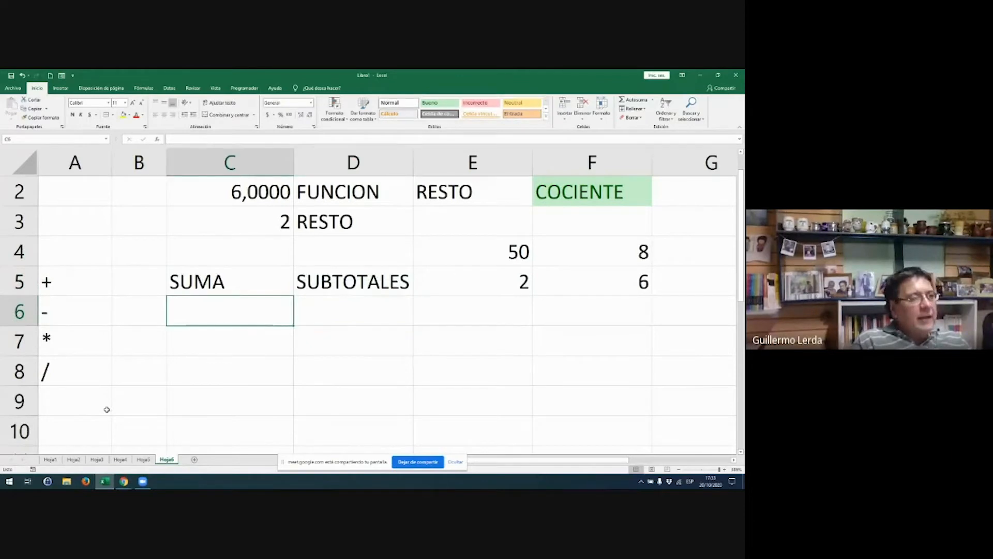
key("shift+Right")
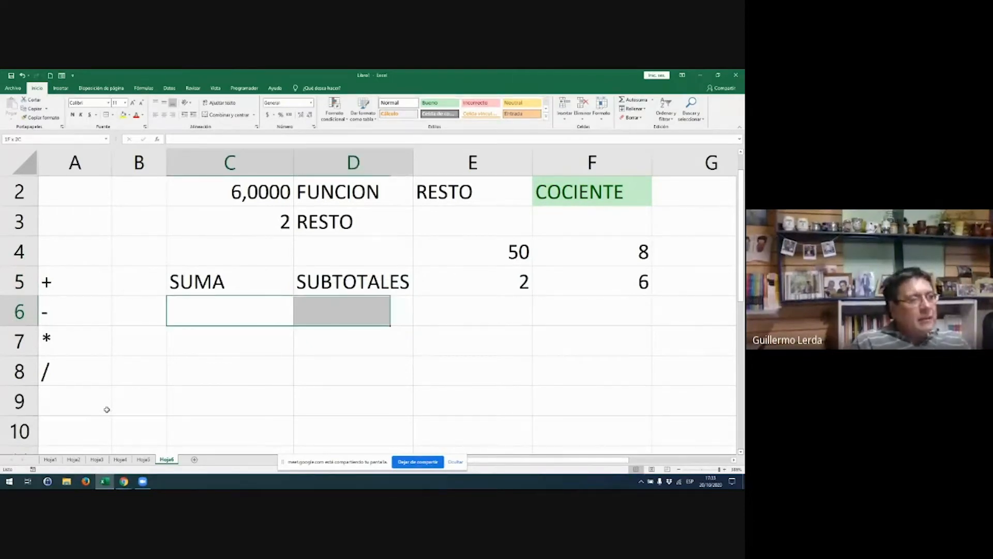
left_click(194, 341)
left_click(61, 341)
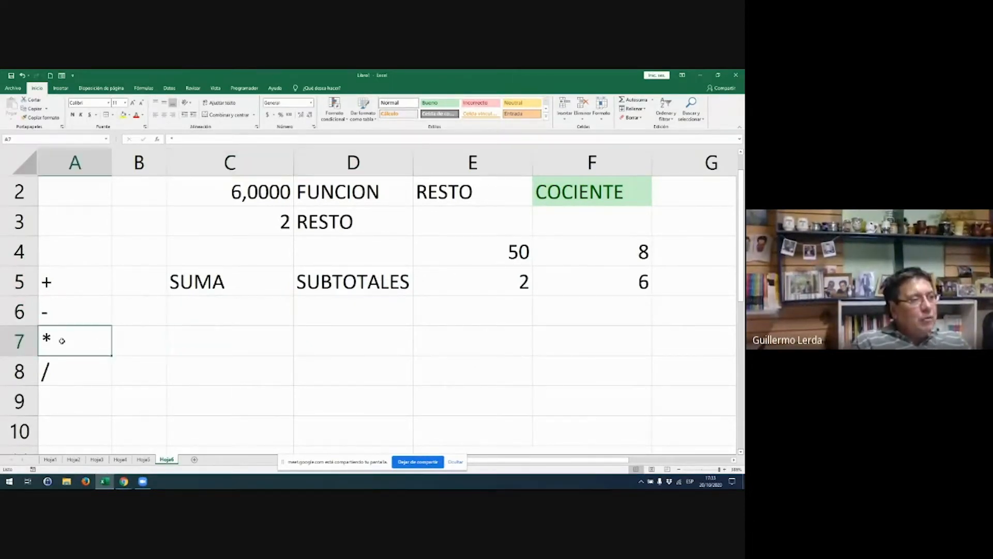
left_click(253, 339)
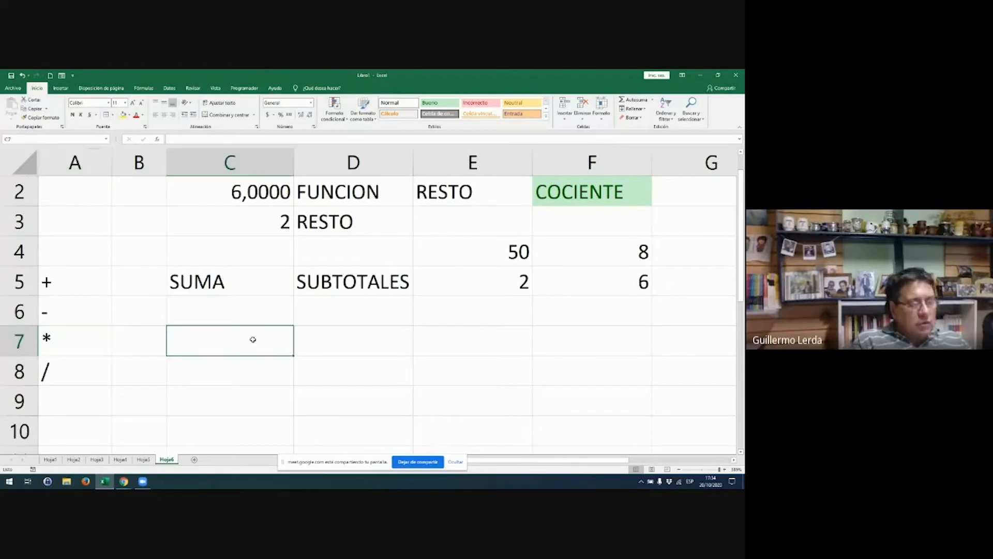
type("PRODUCTO")
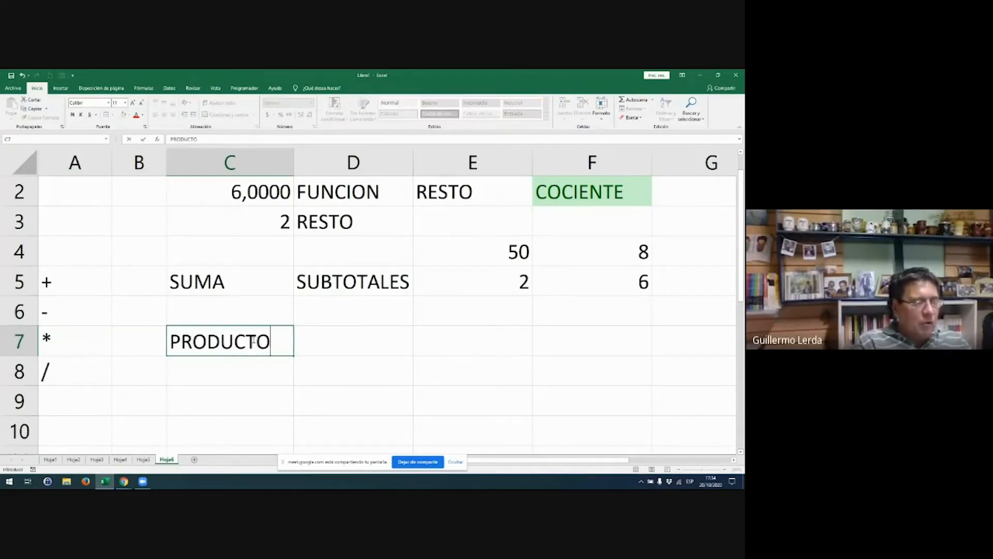
key("Return")
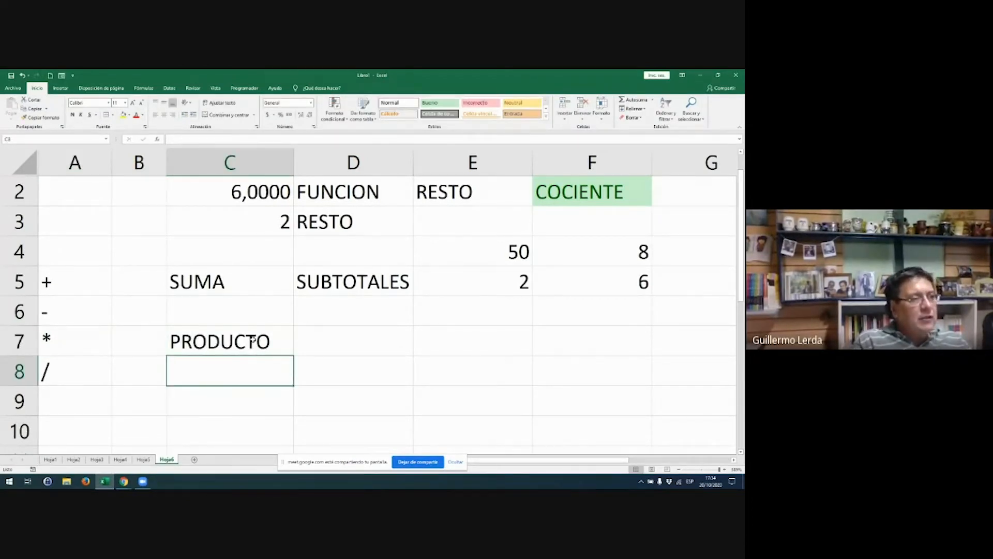
- Enter COCIENTE in C8 and RESTO in D8 beside the / operator, and select the summary range A5:D8
type("COCIENTE")
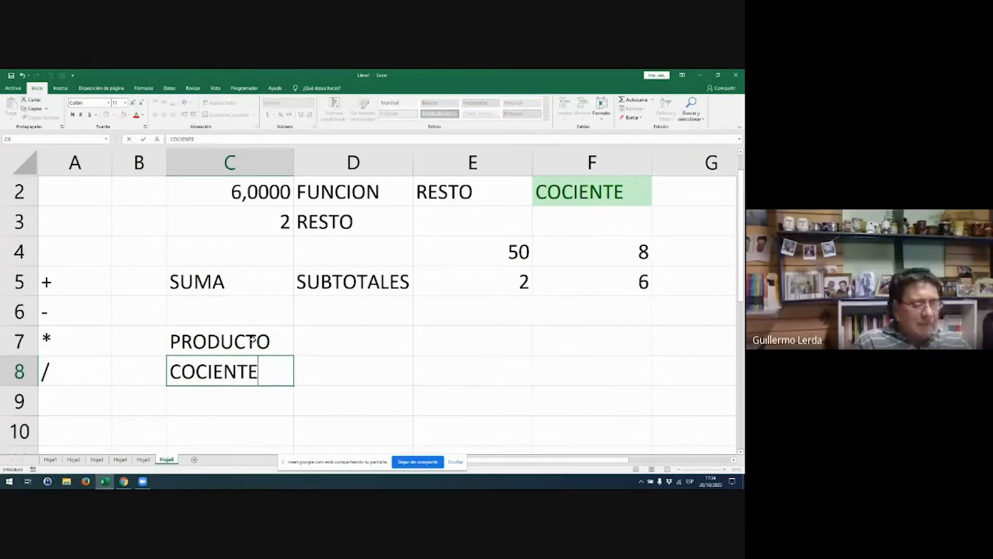
key("Right")
type("RESTO")
key("Return")
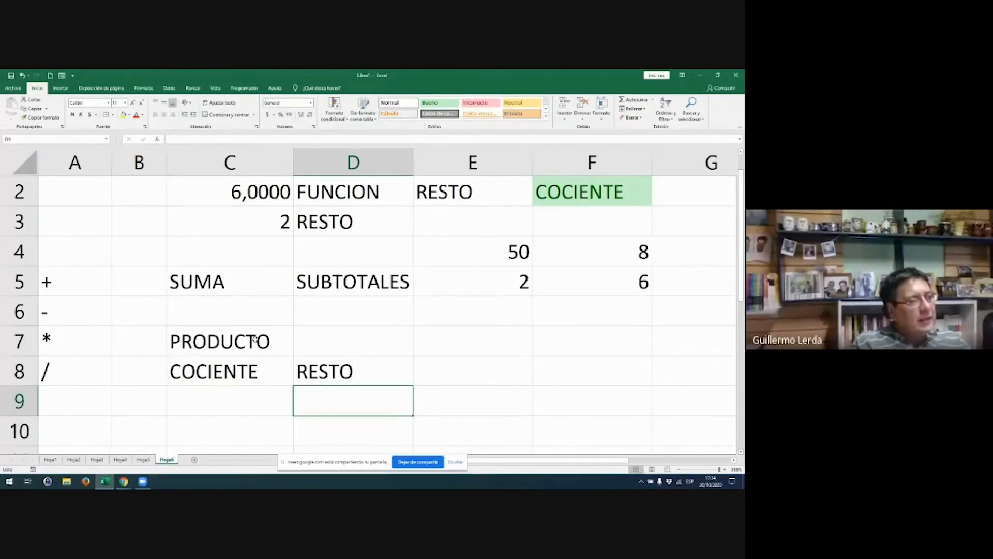
left_click_drag(64, 249, 333, 346)
left_click_drag(67, 282, 312, 361)
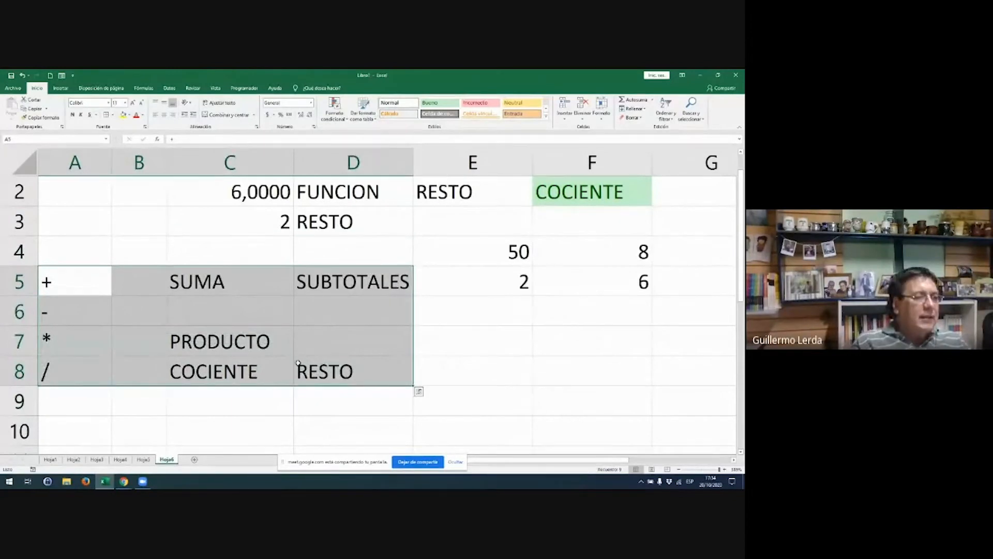
- Add a new worksheet after Hoja6 and apply all borders to the range B1:C7
left_click(195, 461)
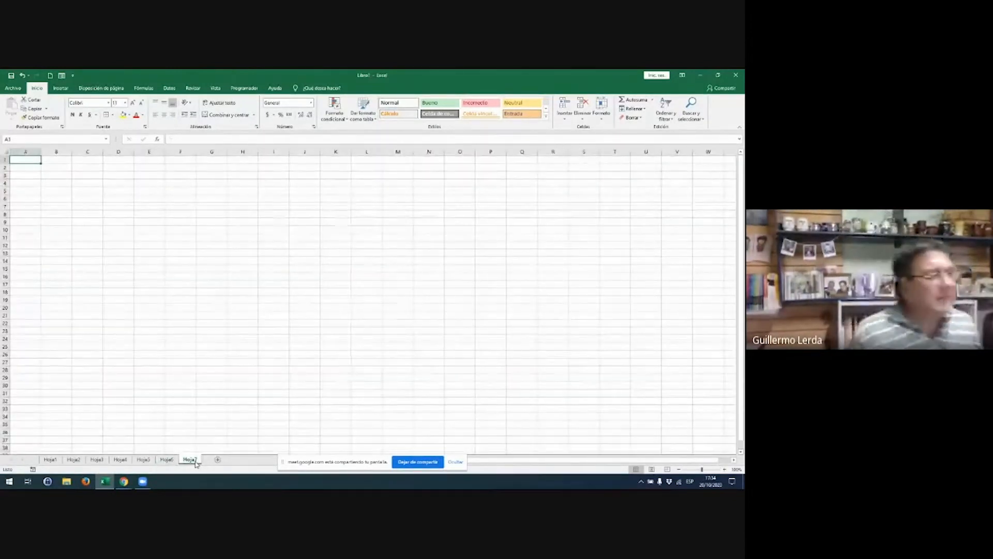
scroll(244, 343, "up", 7)
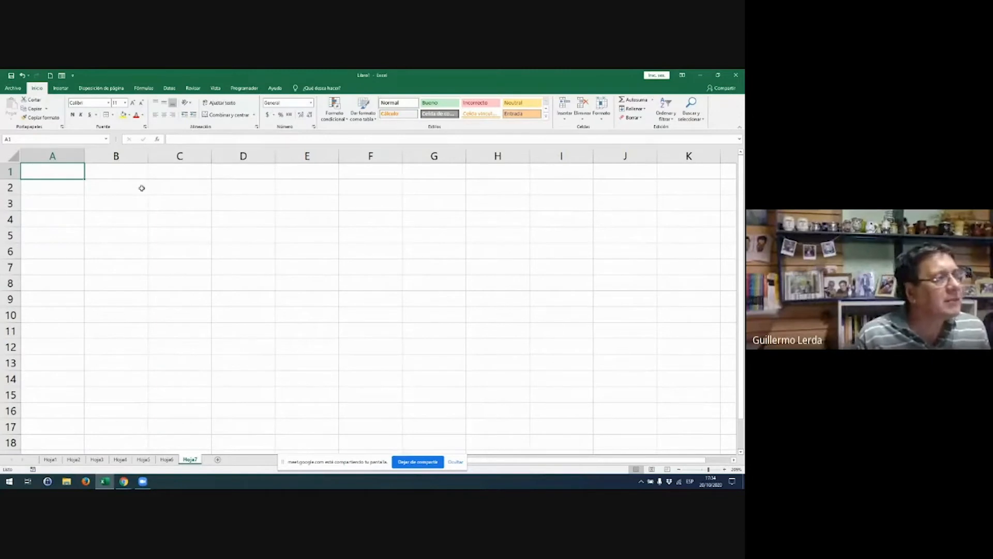
left_click_drag(115, 170, 184, 272)
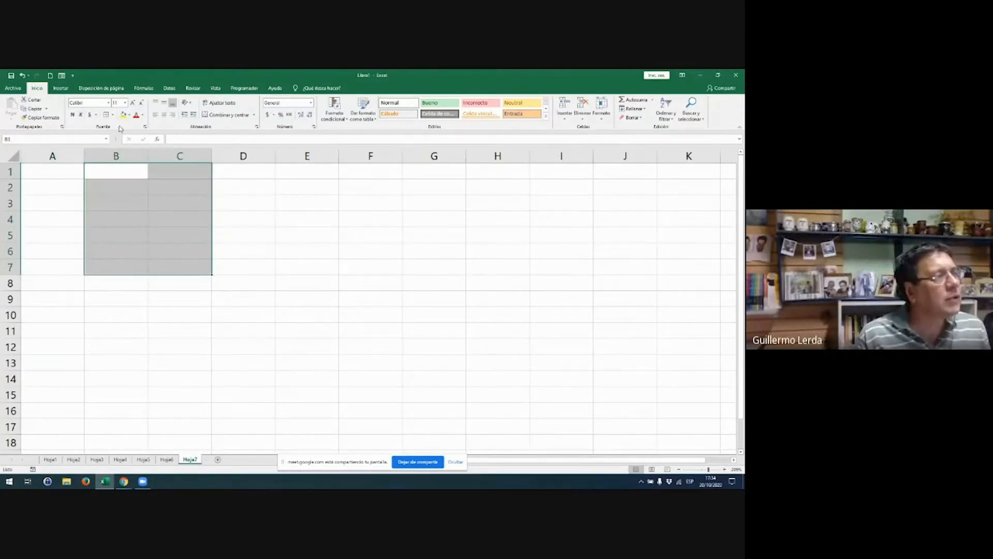
left_click(106, 114)
left_click(117, 169)
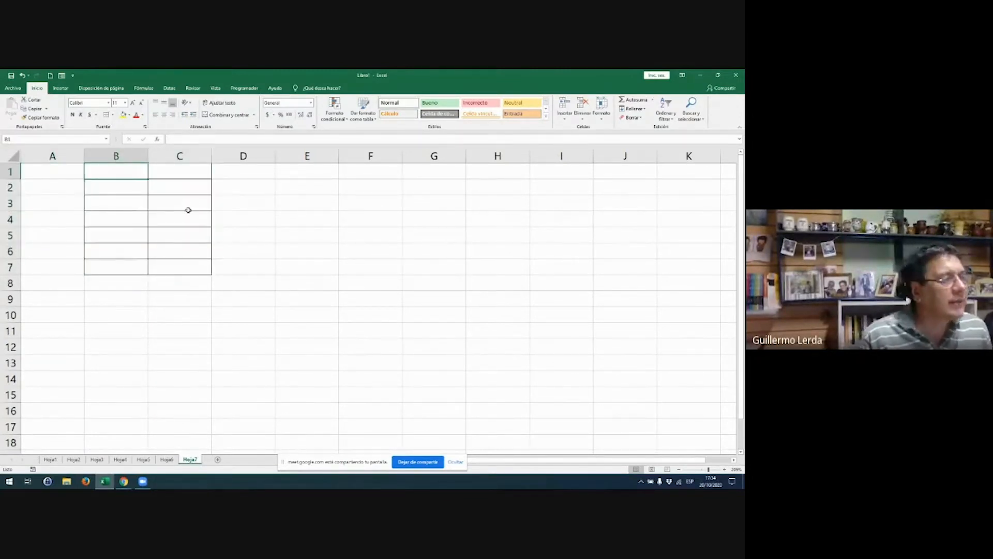
- Enter the numbers 2, 3 and 5 in cells B1, B2 and B3 of the bordered table
type("2")
key("Return")
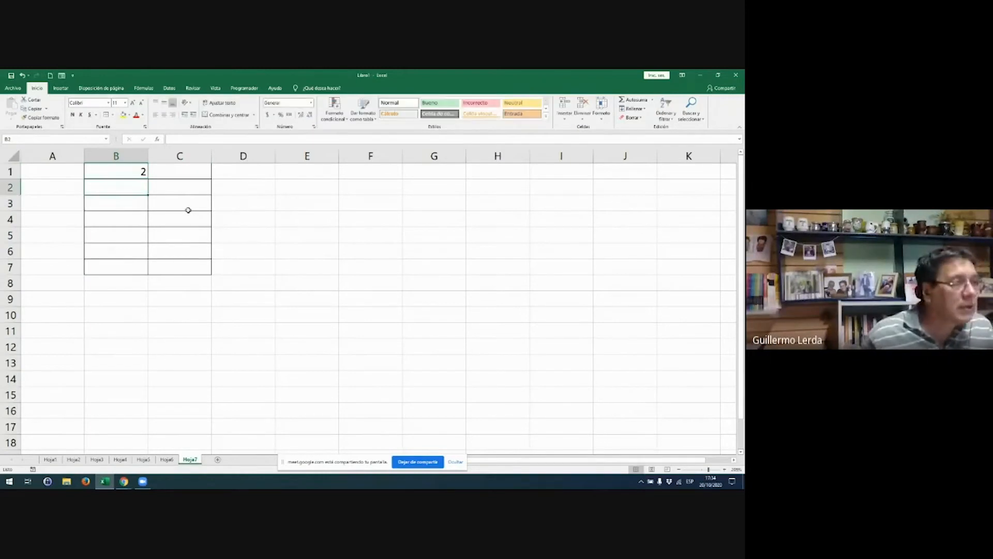
type("3")
key("Return")
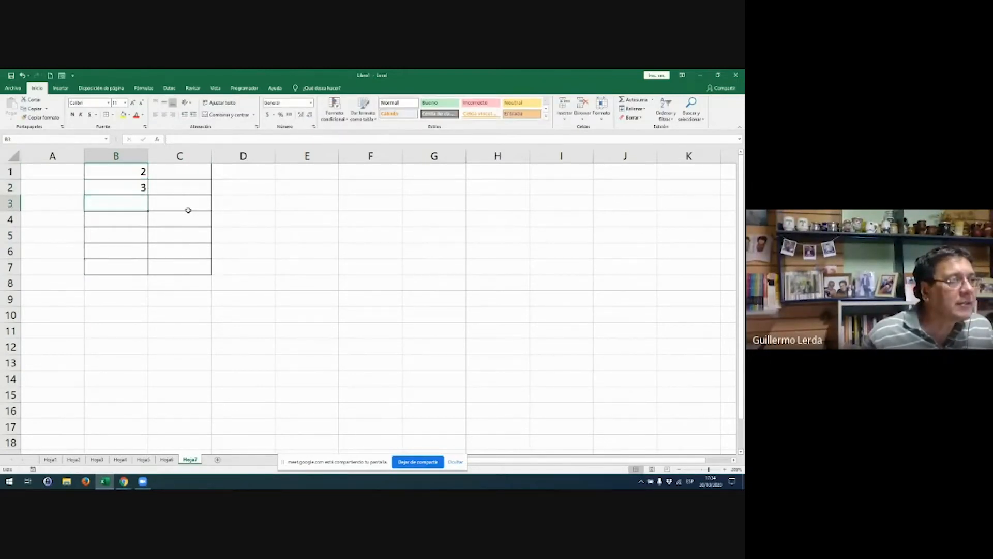
type("5")
key("Return")
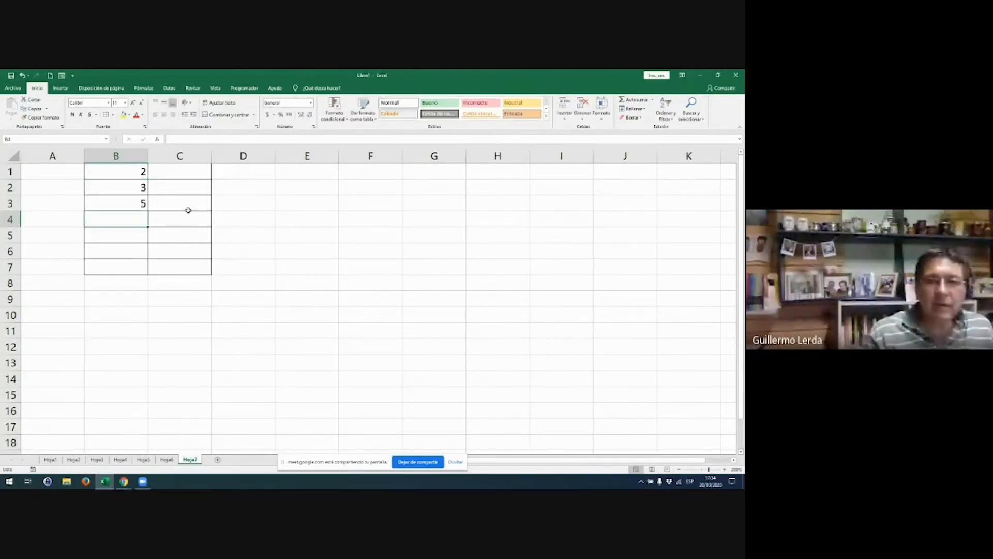
- Fill cells B4 to B7 with four first names, one per cell, below the numbers
type("TAMARA")
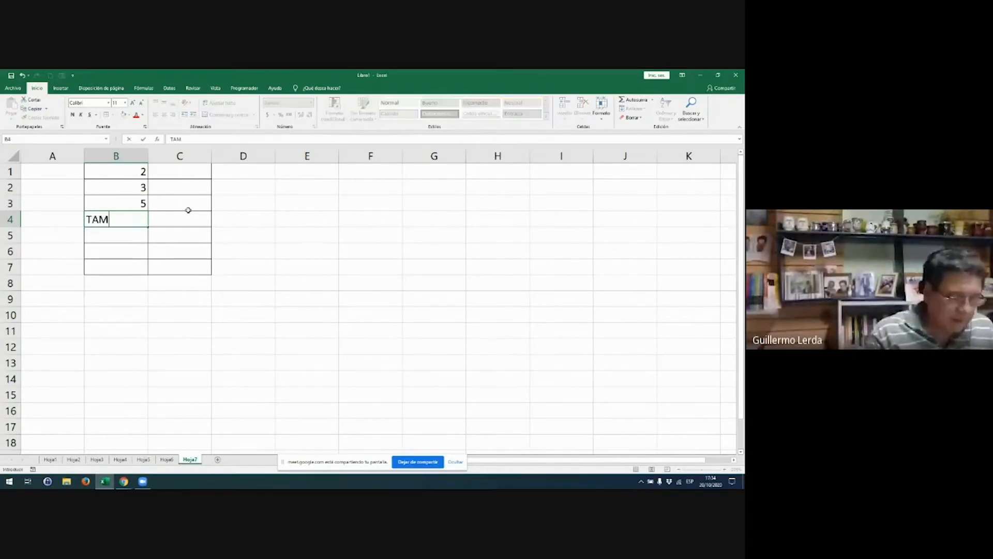
key("Return")
type("STELLA")
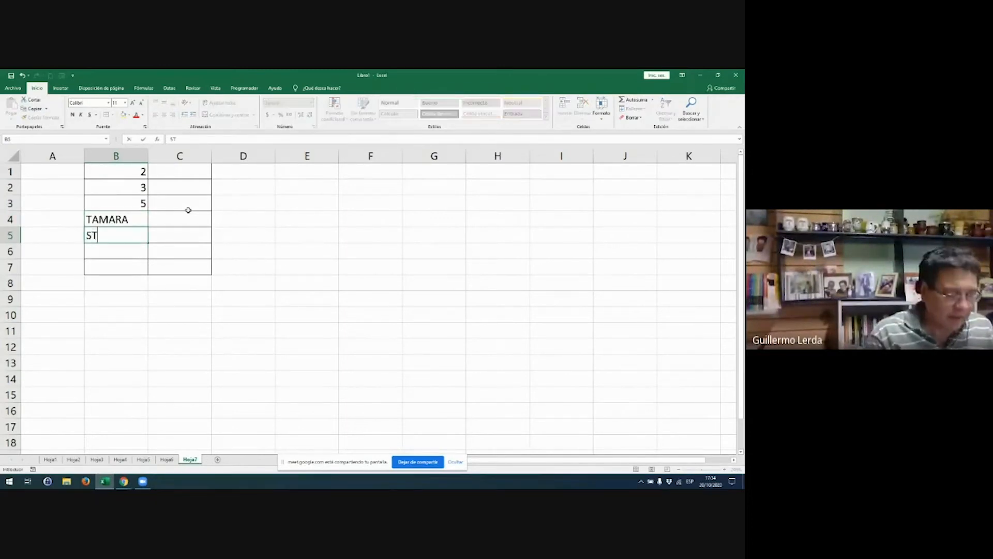
key("Return")
type("MELIANA")
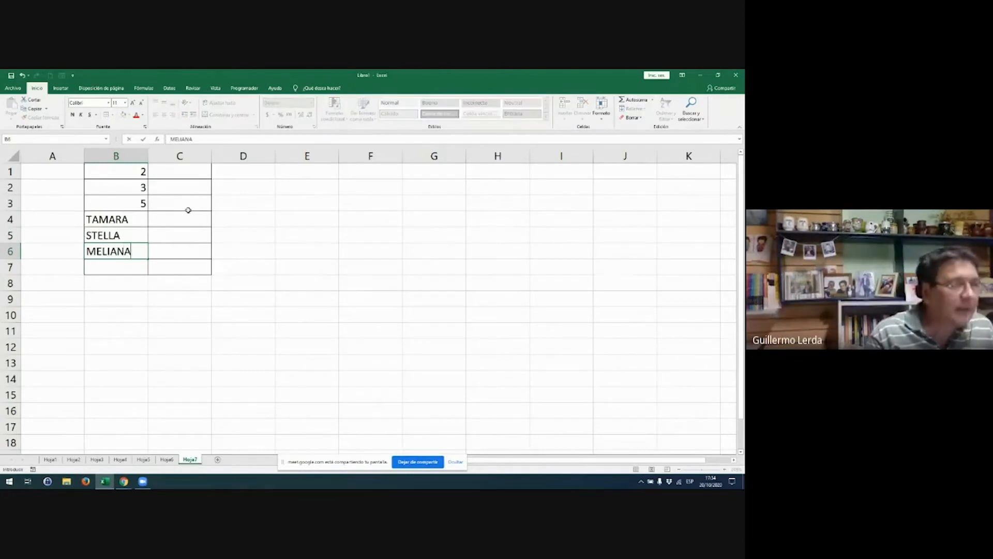
key("Return")
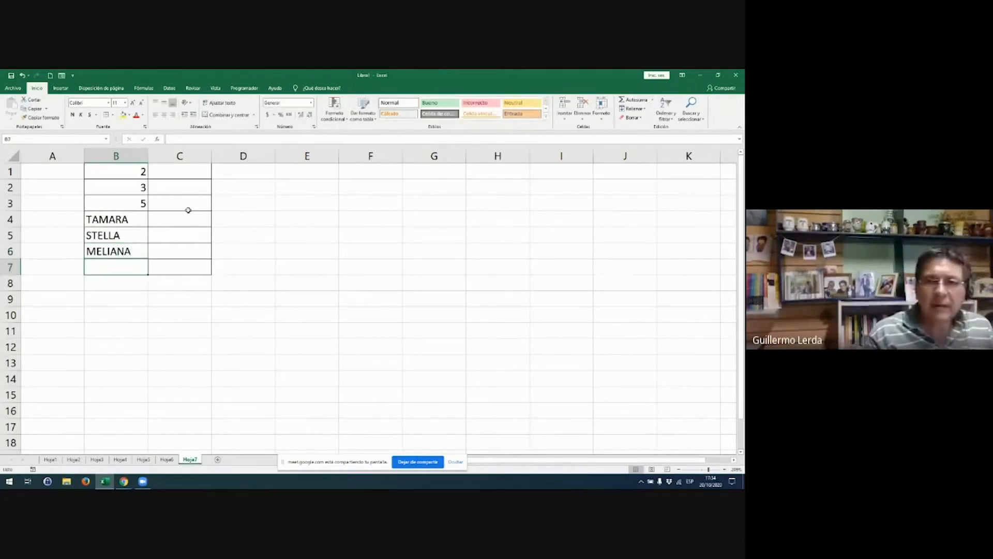
type("ALEJANDRA")
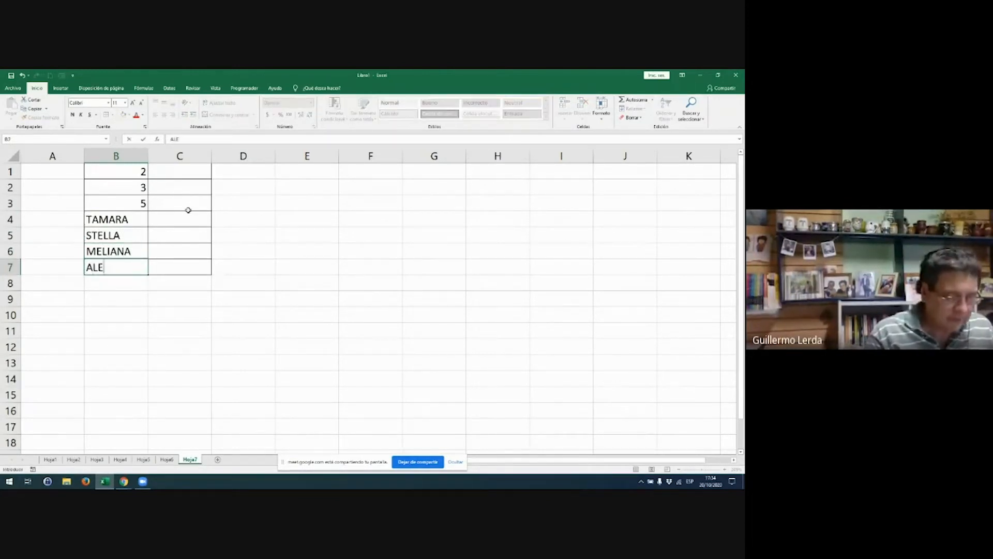
key("Return")
- Copy the two first names in B4:B5 into cells C1:C2
key("Up")
key("Up")
key("Up")
key("shift+Up")
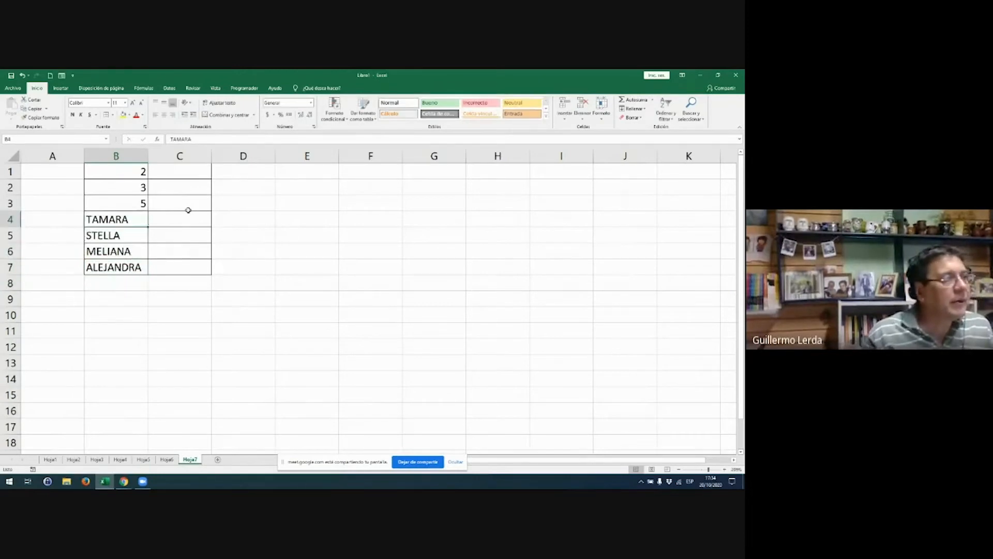
key("ctrl+c")
key("Right")
key("Up")
key("Up")
key("Up")
key("Up")
key("ctrl+v")
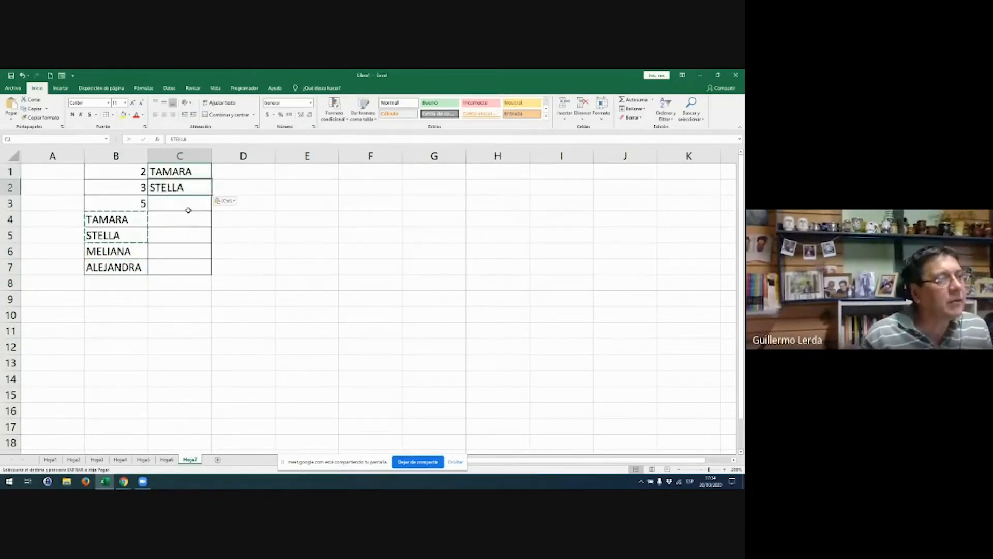
- Enter 2+ in C4, 8 in C5 and 6 in C6, leaving C3 empty
key("Down")
key("Down")
key("Down")
type("2+")
key("Return")
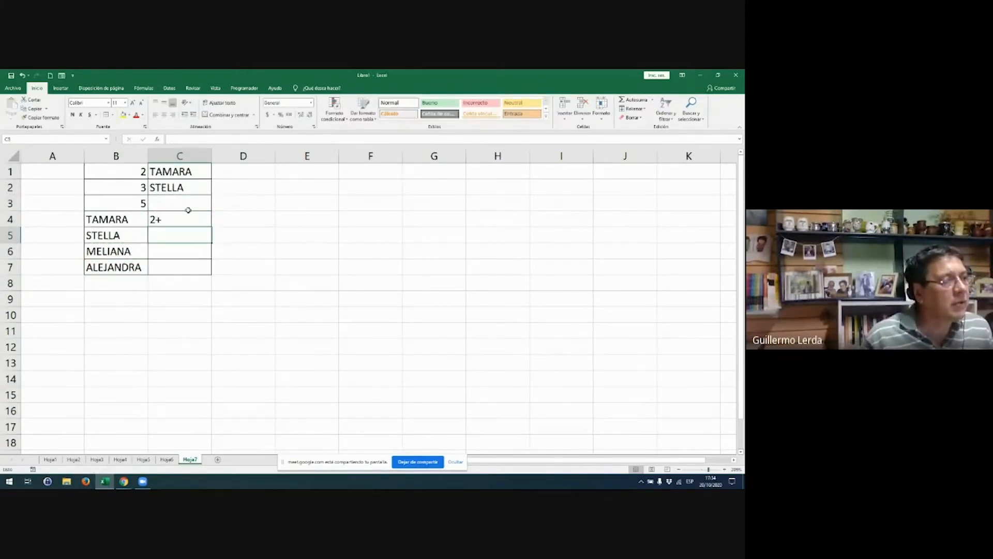
type("8")
key("Return")
type("6")
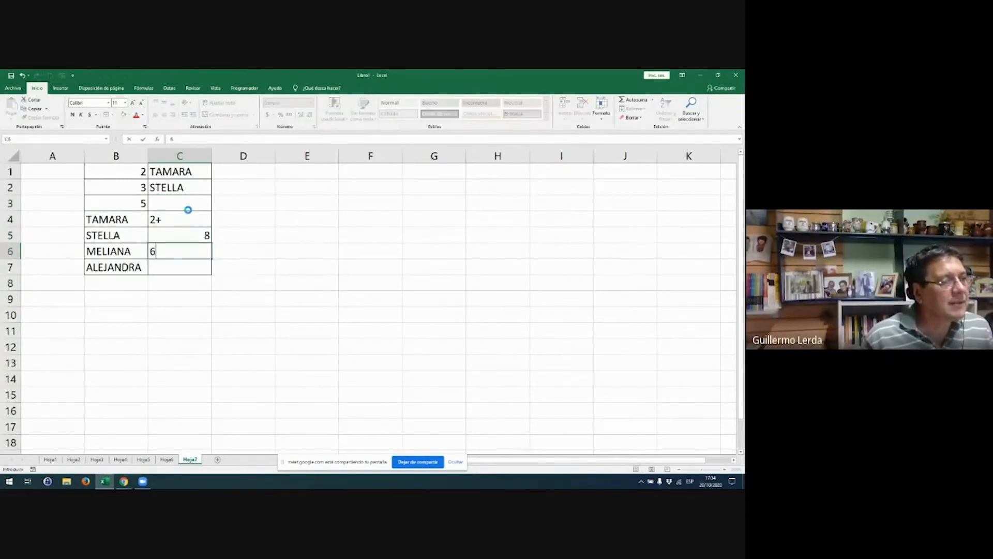
key("Return")
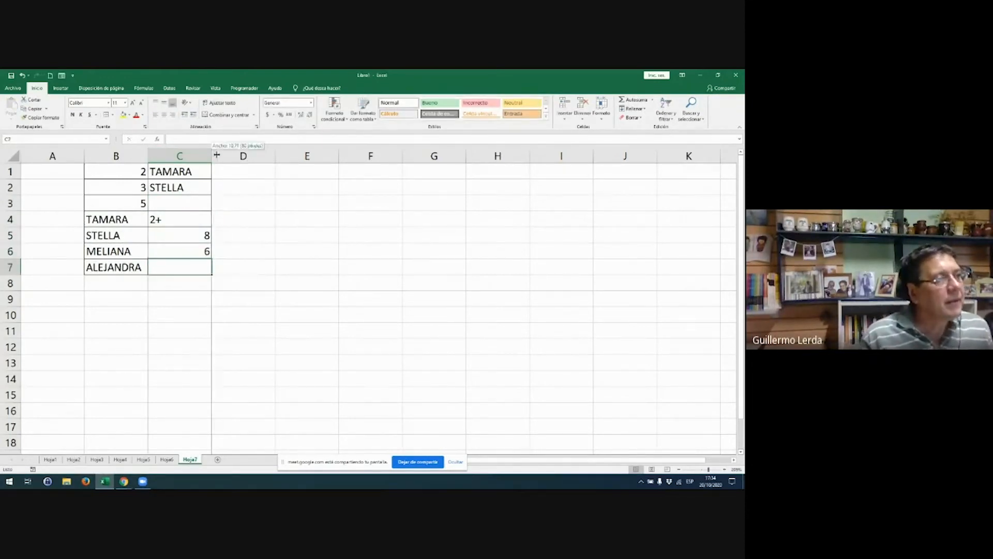
- Widen columns B and C slightly and highlight the bordered table B1:C7
left_click_drag(212, 156, 233, 156)
left_click_drag(148, 155, 236, 267)
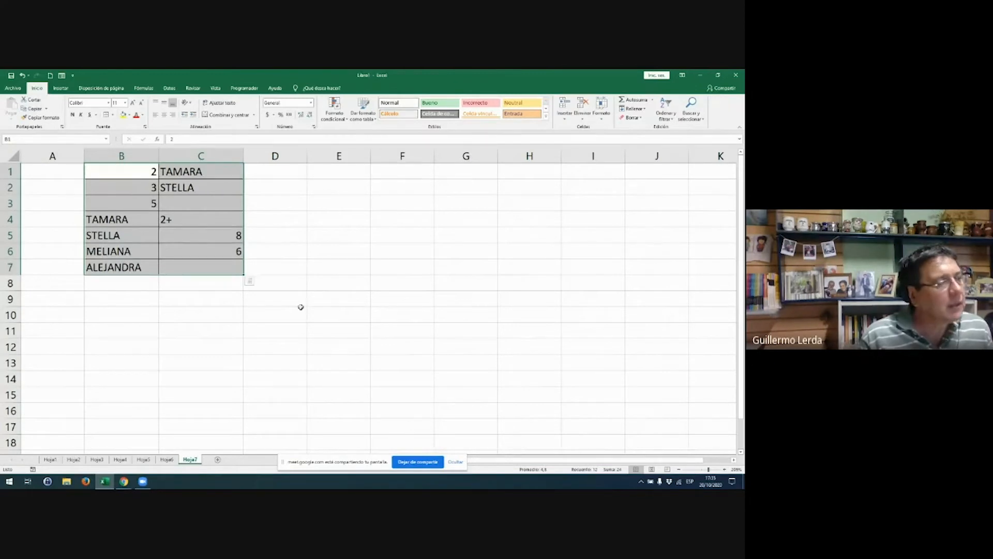
left_click(250, 316)
left_click_drag(124, 173, 182, 270)
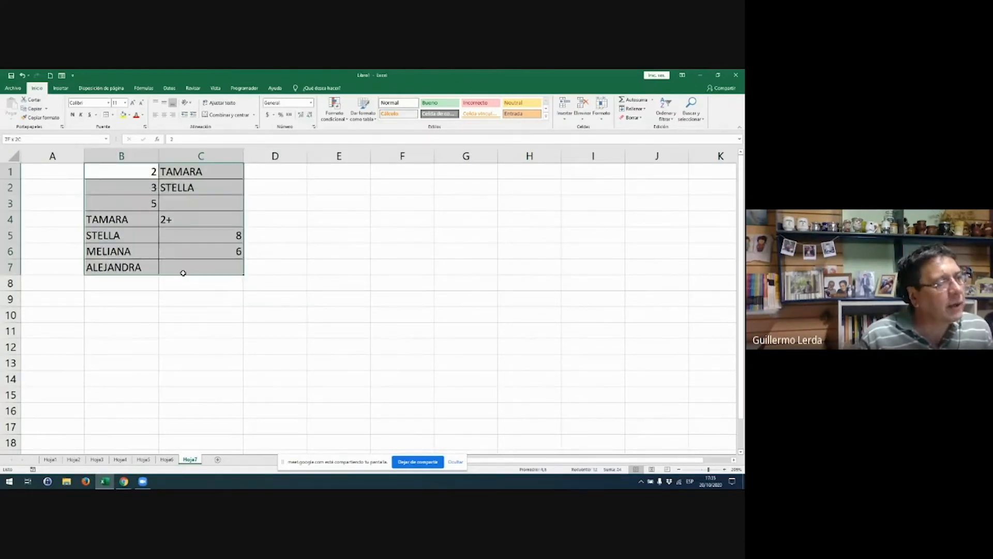
left_click(330, 301)
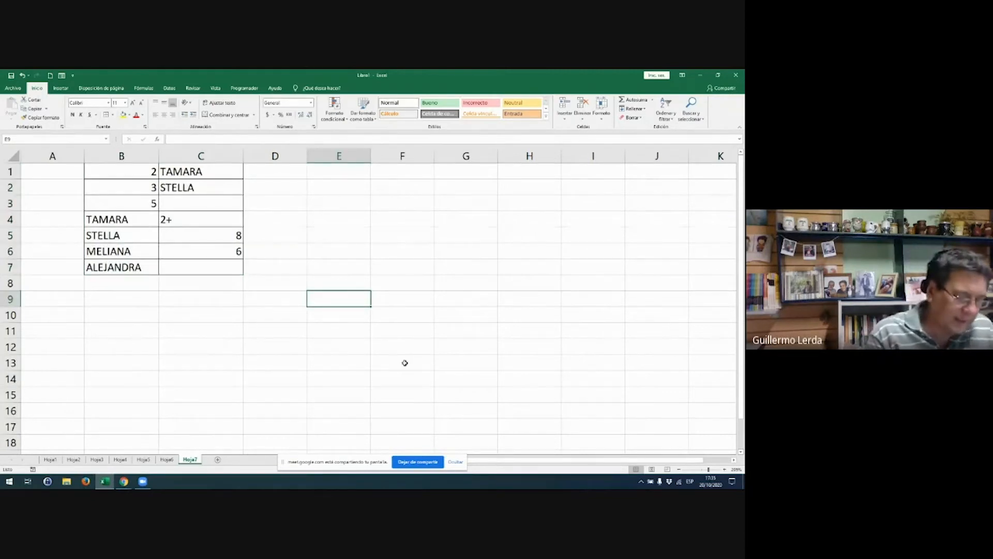
type("CONTAR")
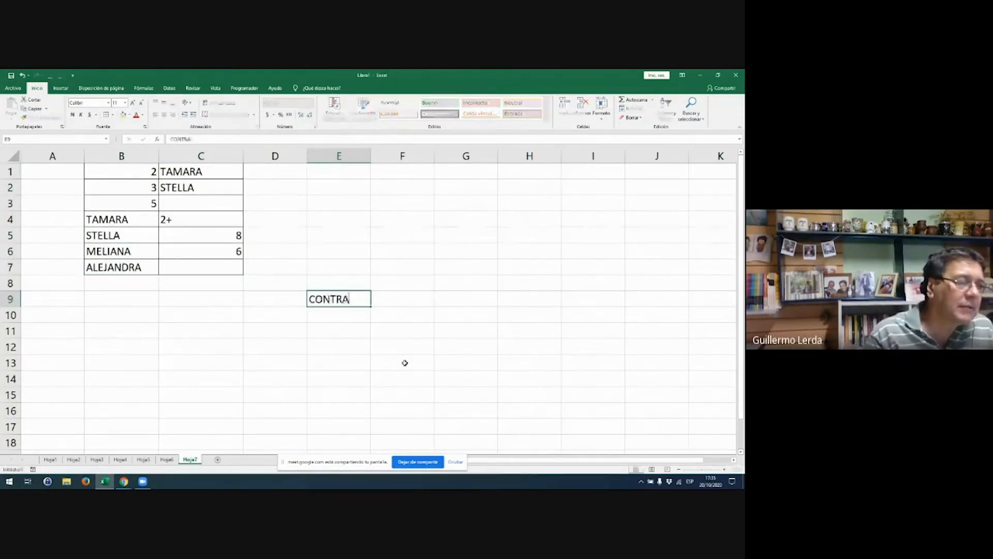
key("Return")
type("CONTARA")
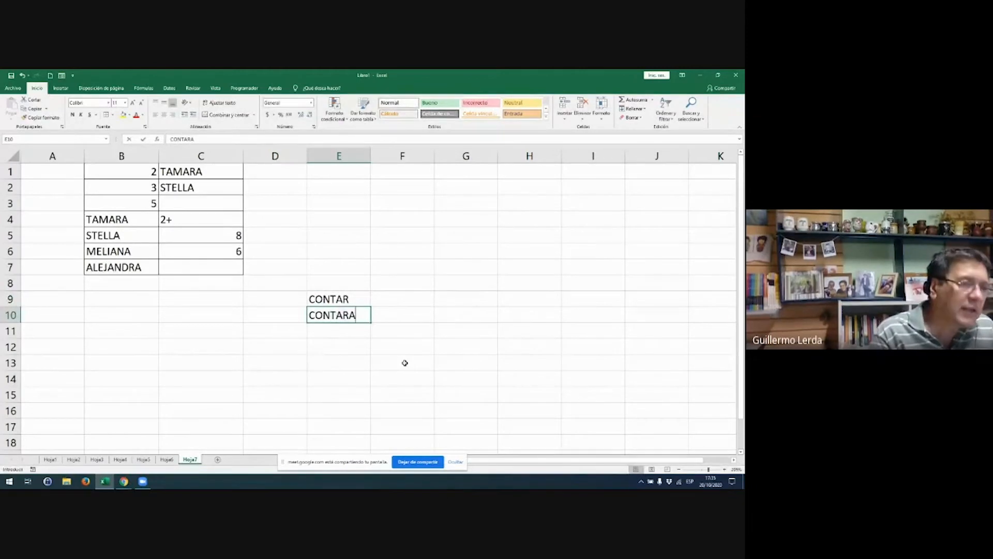
key("ctrl+Return")
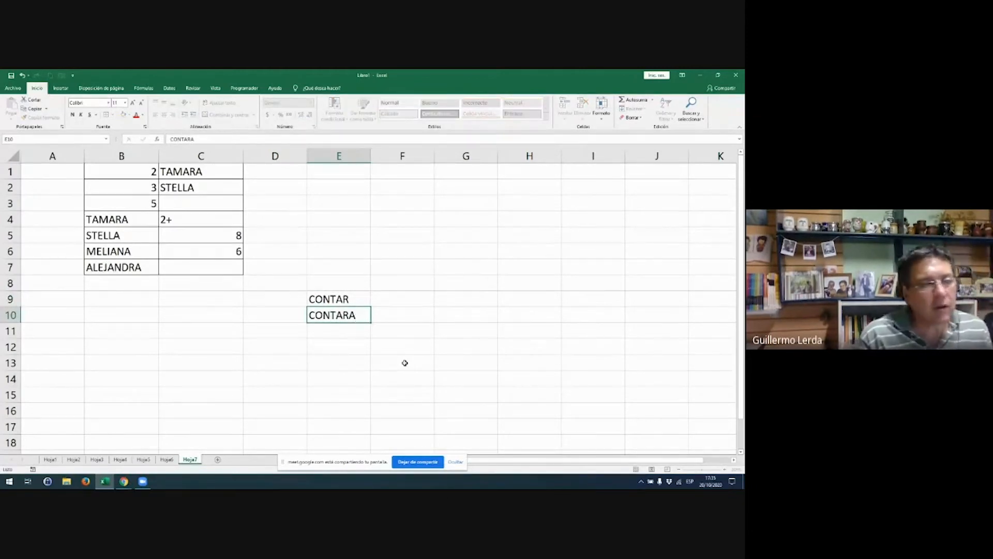
key("Up")
key("shift+Down")
key("Delete")
- Enter the label CONTAR in cell E9
key("Left")
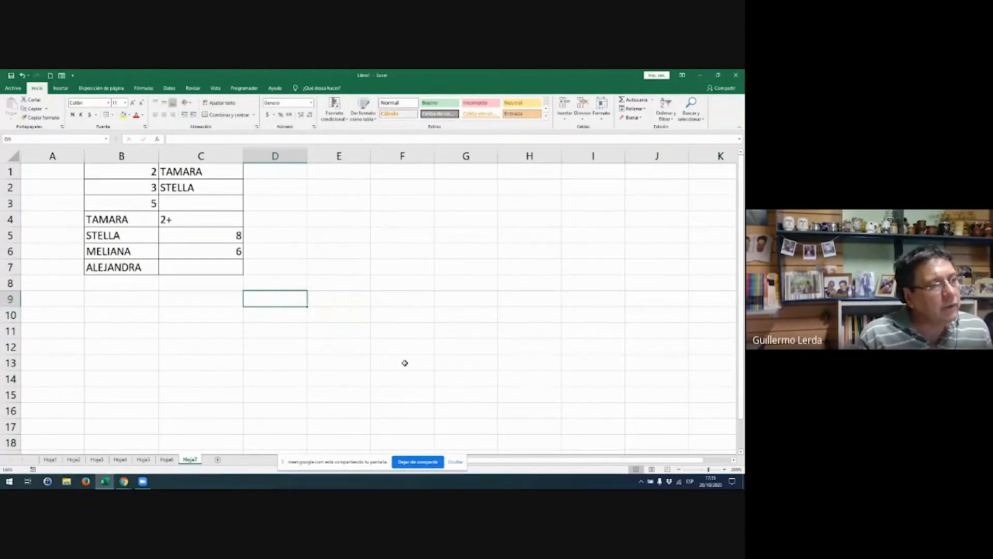
key("Right")
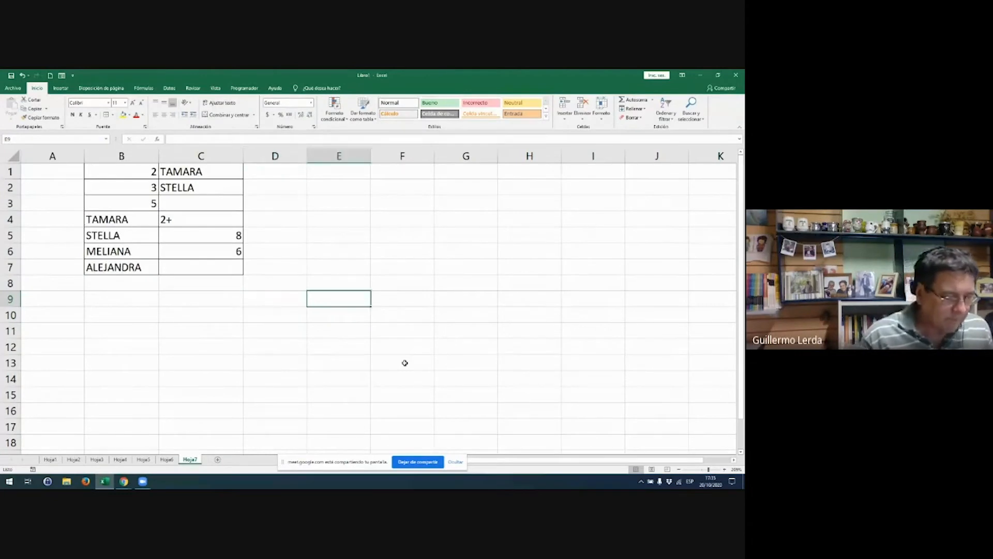
type("C")
type("NTAR")
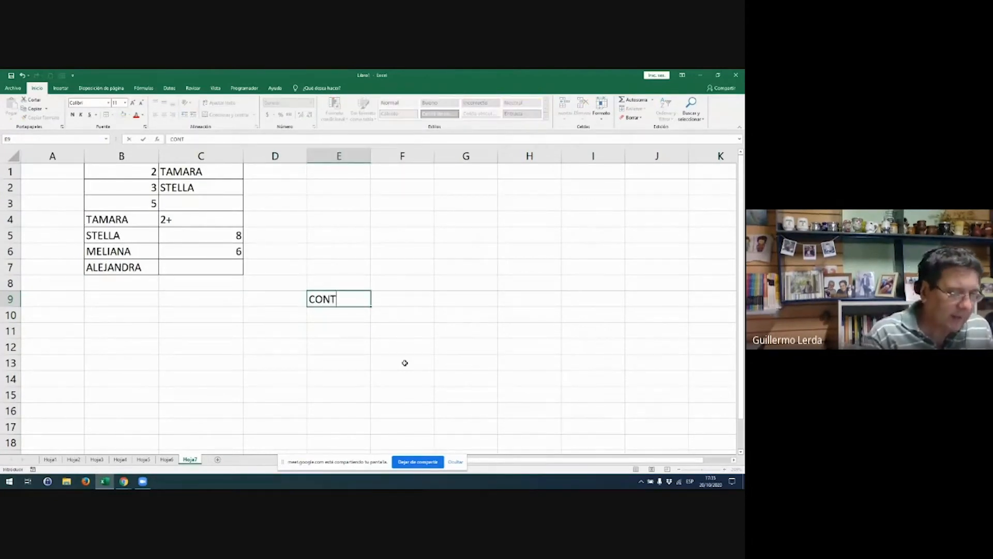
key("Return")
- Enter the formula =CONTAR(B1:C7) in cell C9 to count the numeric cells of the table
key("Up")
key("Left")
key("Left")
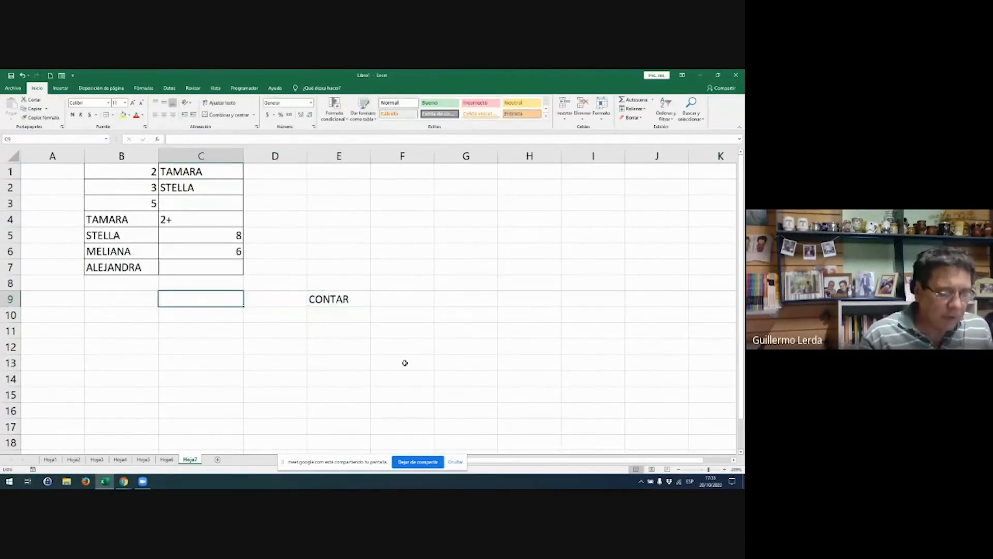
type("=CON")
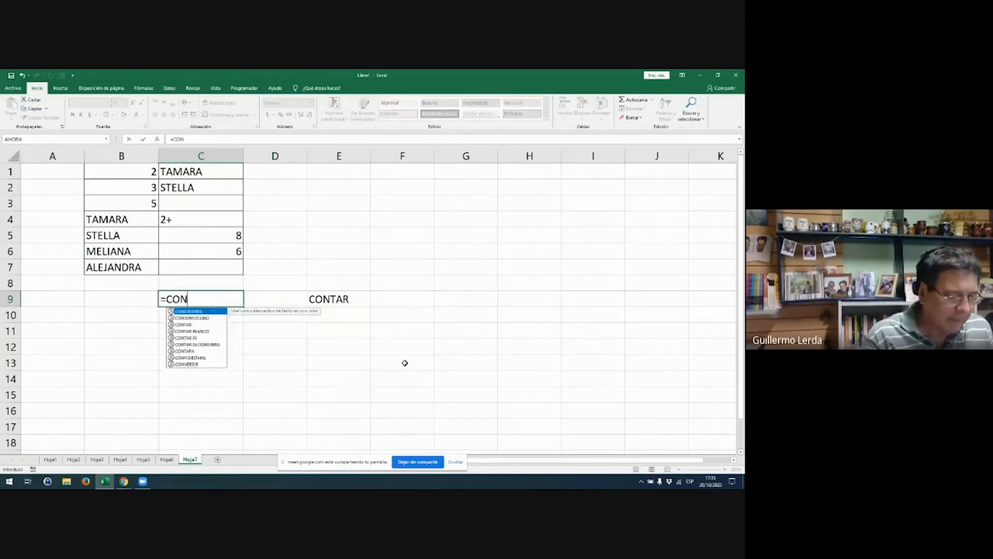
type("TAR(")
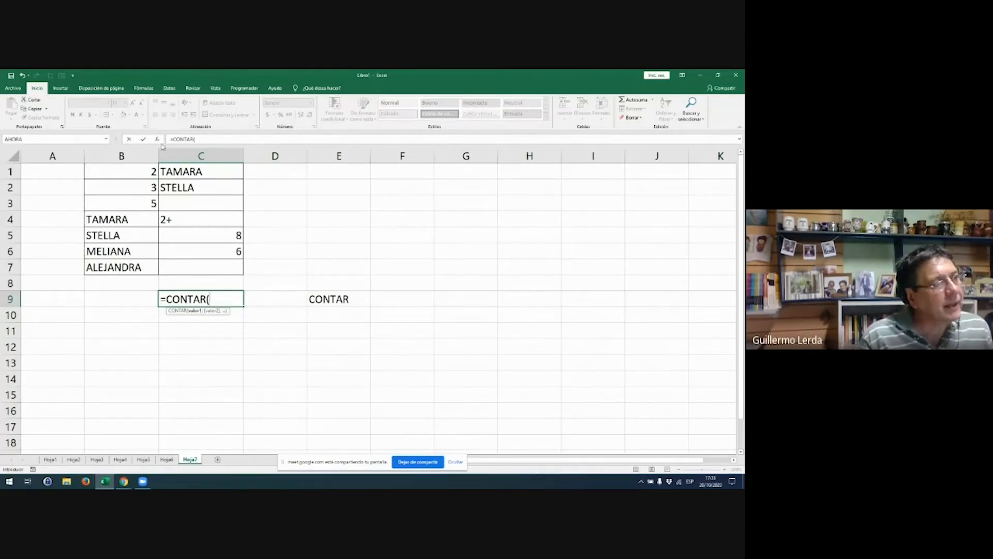
left_click_drag(132, 177, 206, 263)
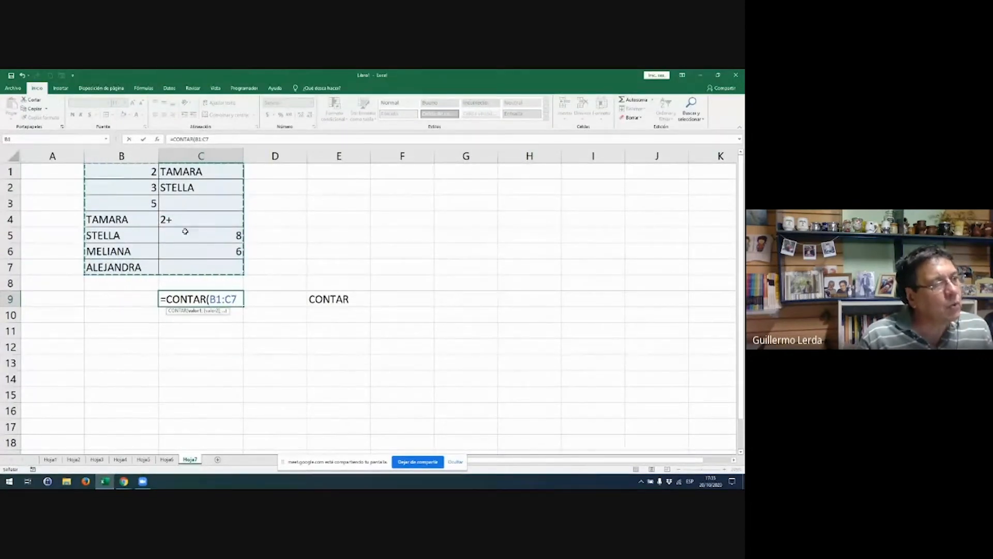
key("Return")
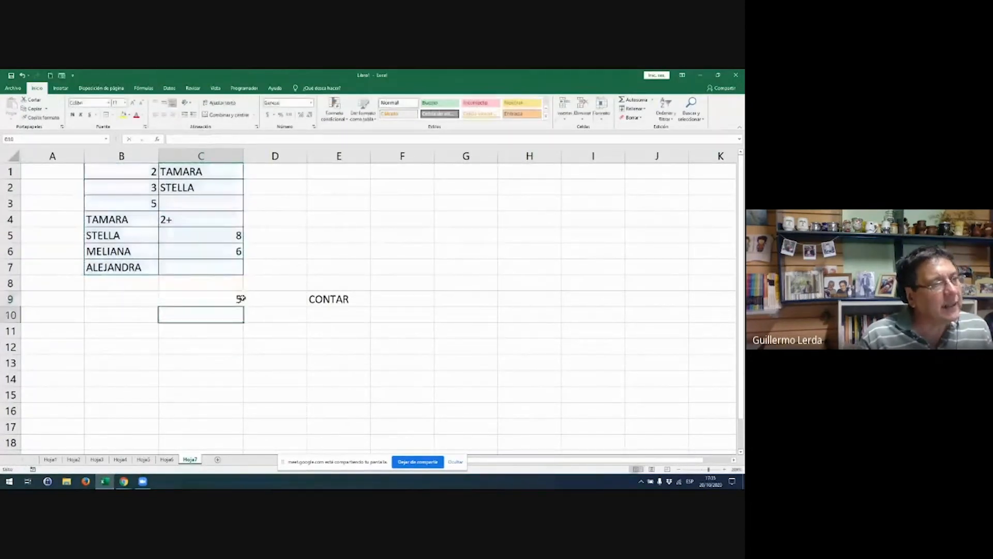
key("Up")
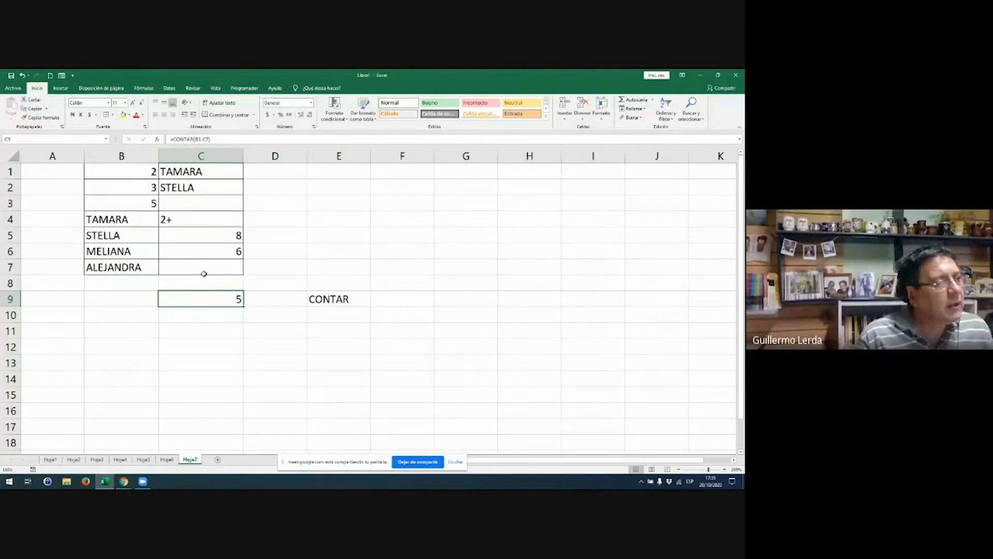
- Apply the Neutral cell style to the two blank table cells, C3 and C7
left_click(130, 169)
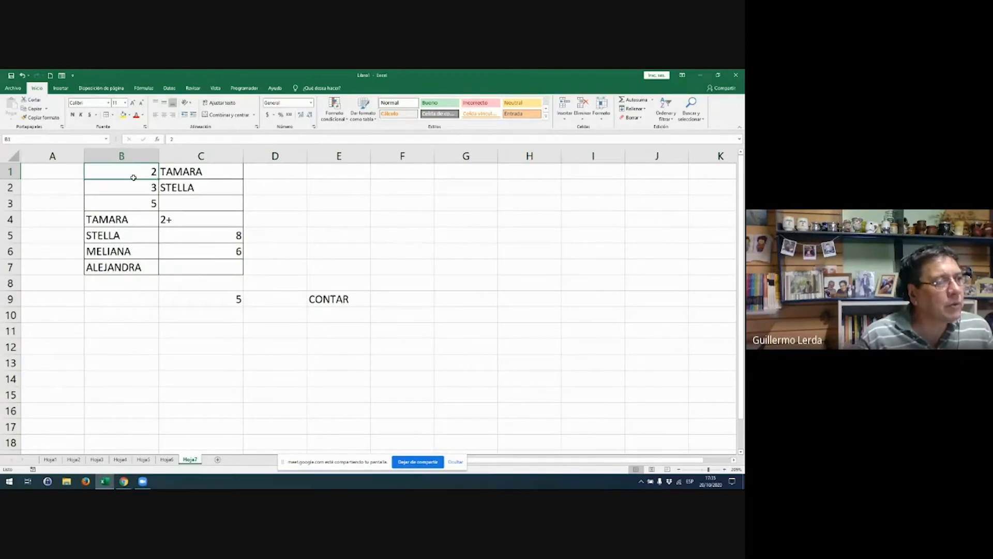
left_click_drag(135, 175, 201, 264)
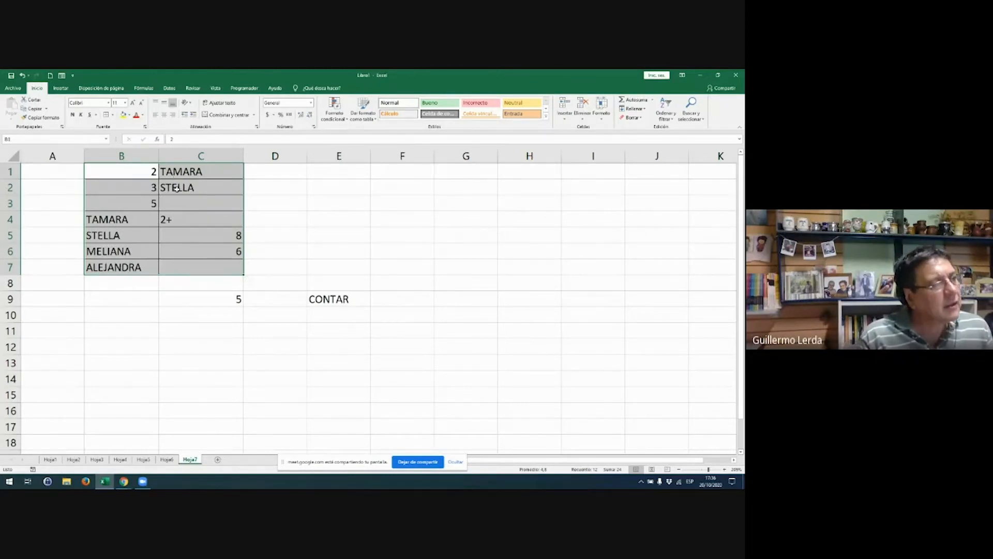
left_click(194, 260)
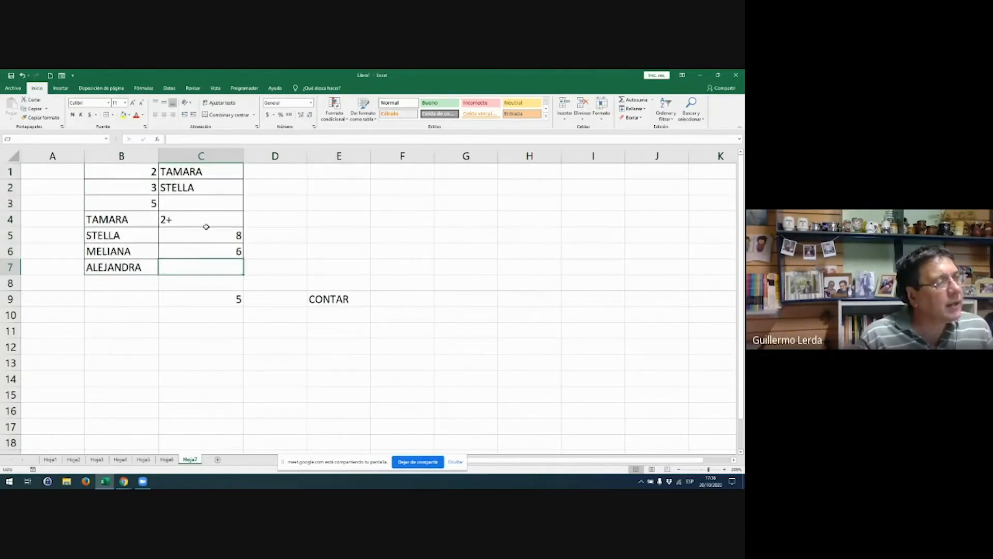
left_click(213, 202)
left_click(520, 102)
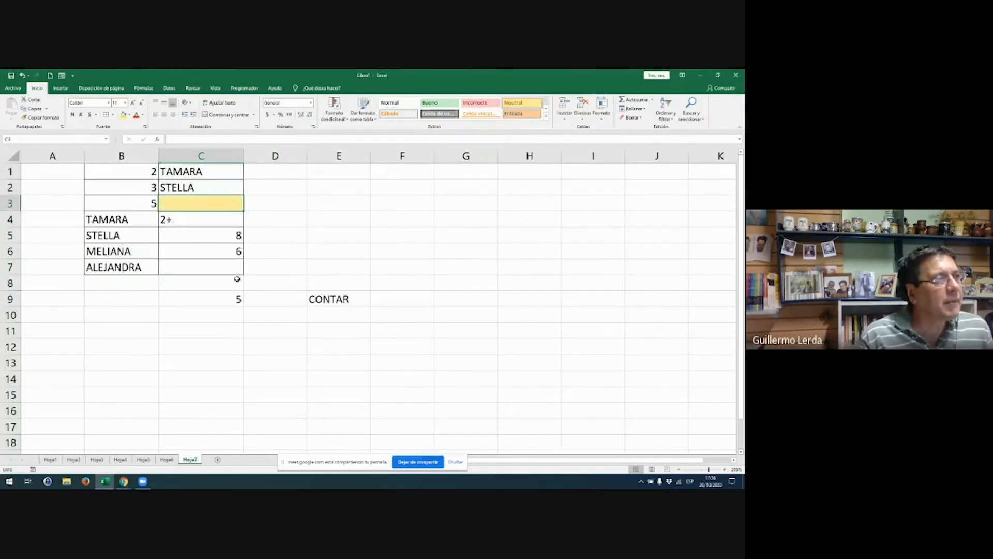
left_click(234, 268)
left_click(518, 102)
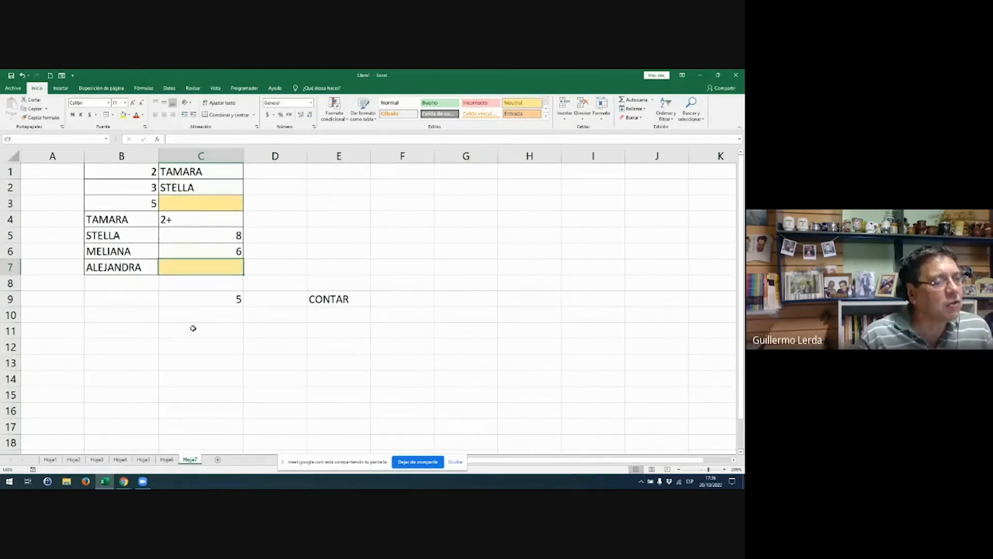
- Compare the CONTAR formula in C9 with the numeric cells B1:B3 and C5:C6 and the 2+ entry in C4
double_click(211, 296)
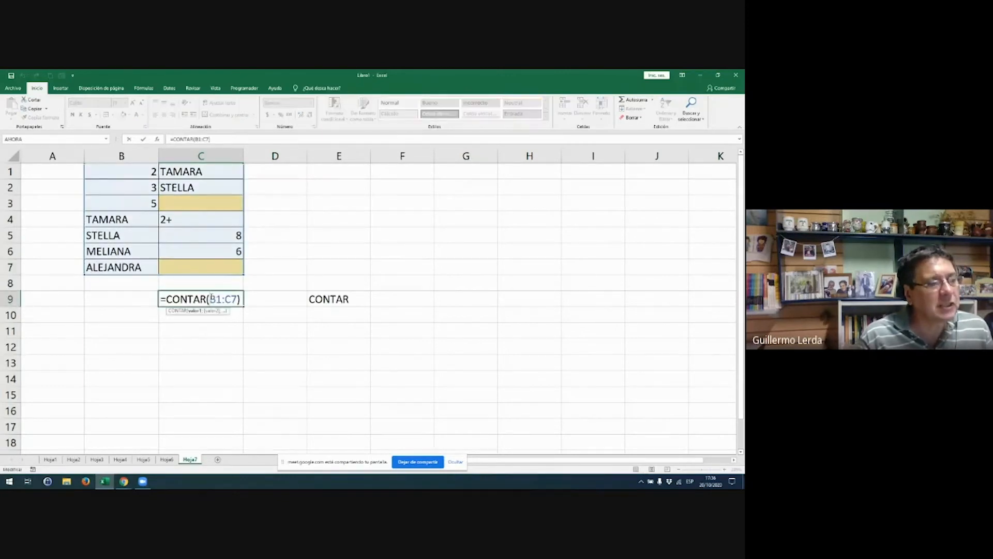
key("Escape")
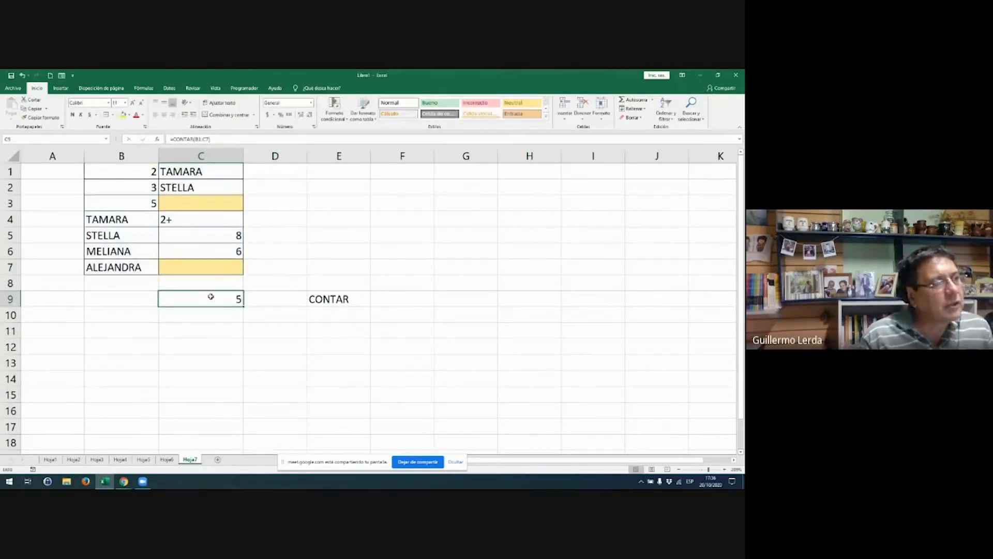
left_click_drag(143, 172, 145, 198)
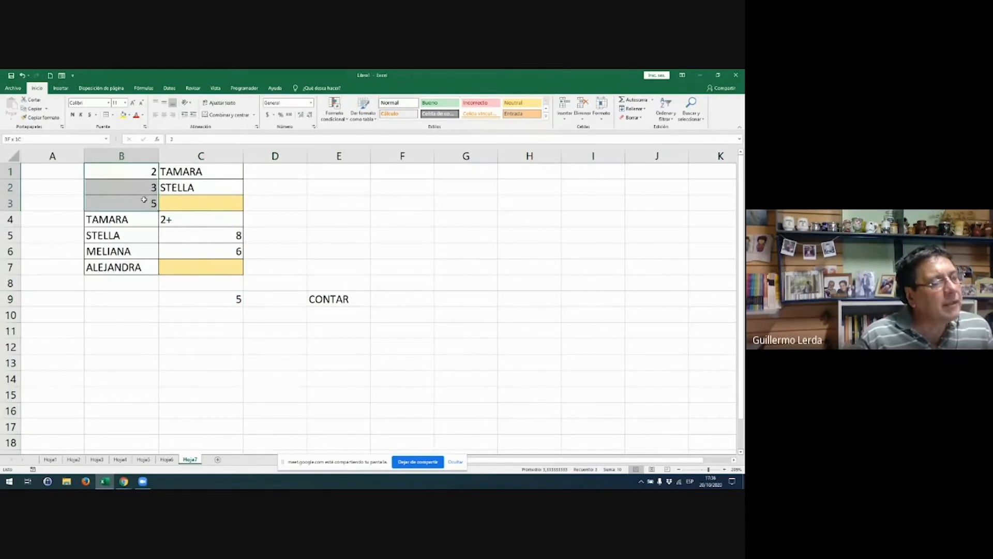
left_click_drag(219, 234, 220, 252)
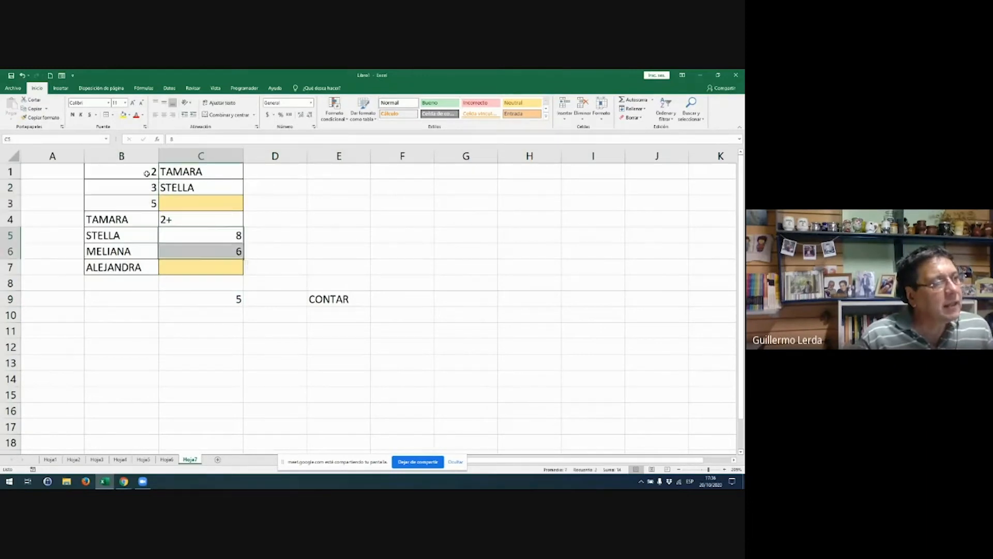
left_click_drag(146, 173, 149, 200)
left_click_drag(206, 234, 206, 251)
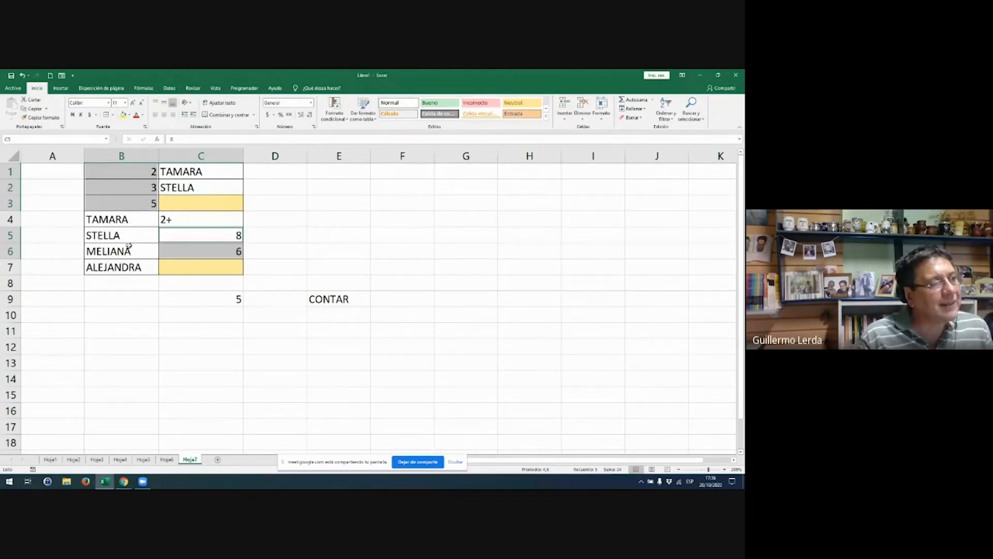
double_click(228, 301)
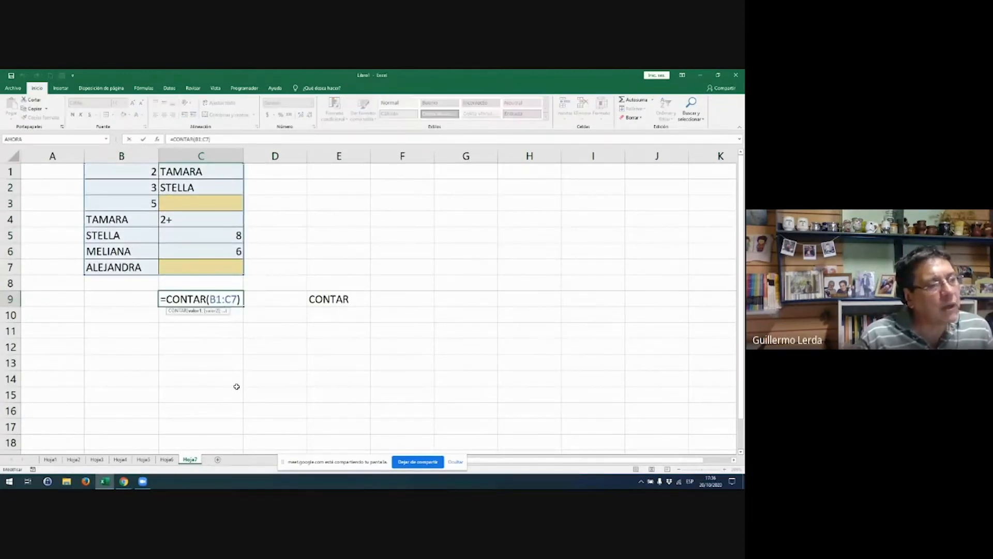
key("ctrl+Return")
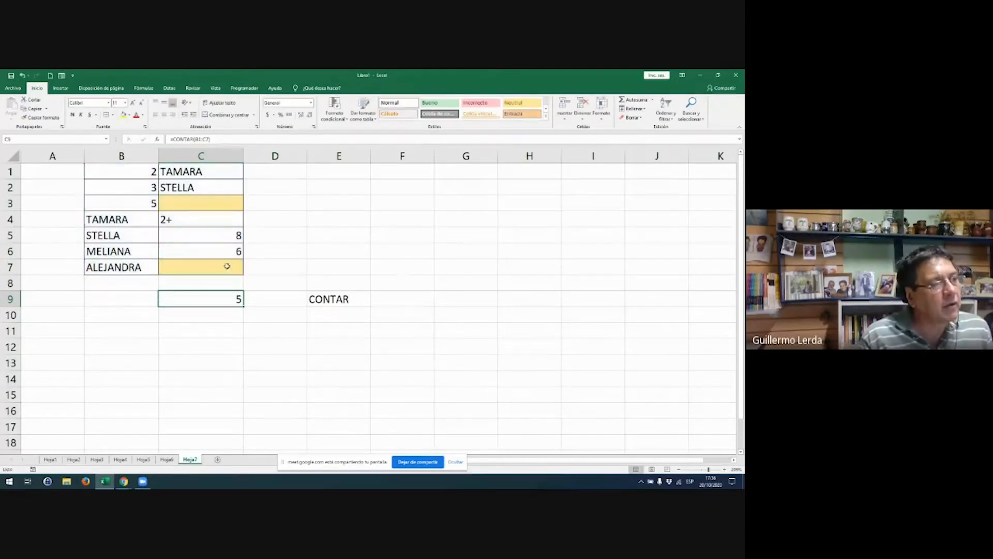
left_click(198, 224)
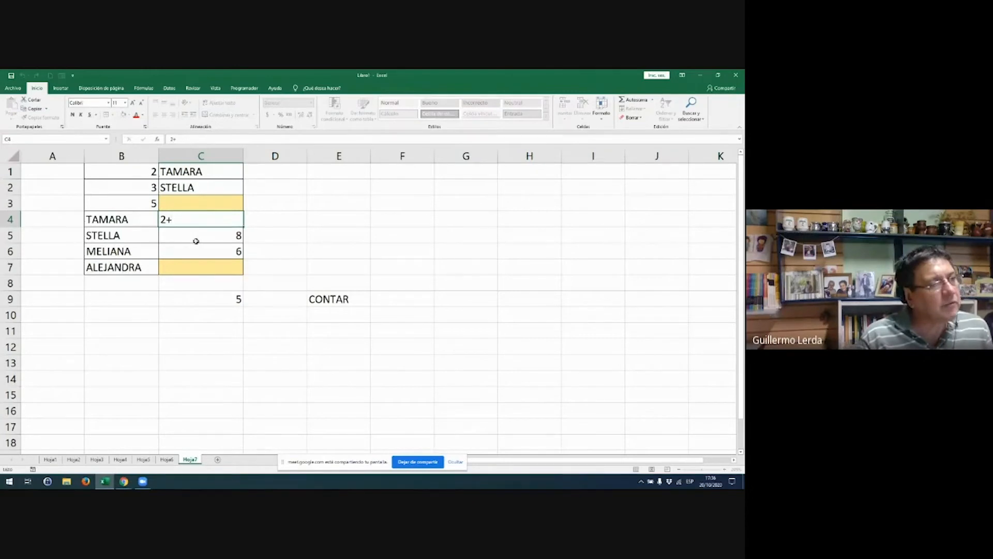
key("Escape")
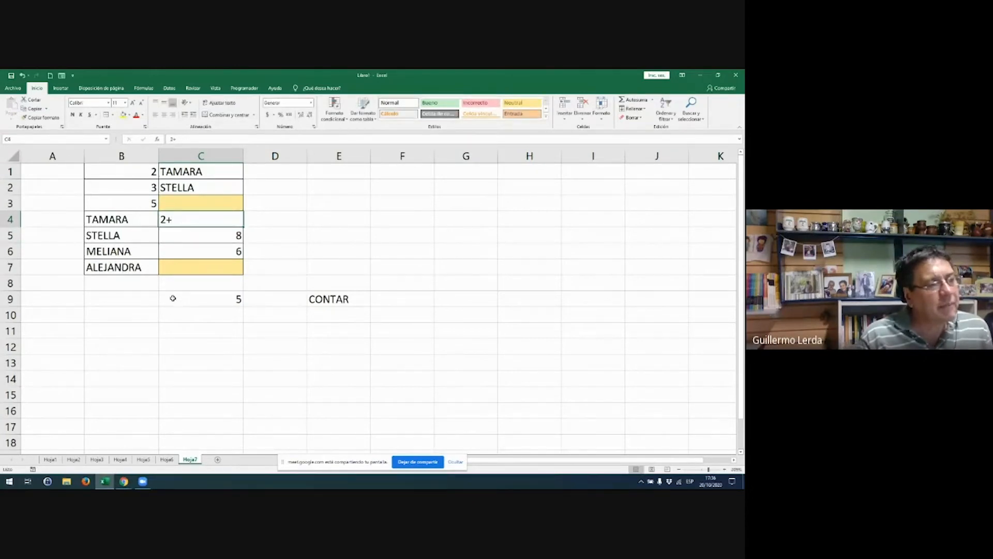
left_click(173, 298)
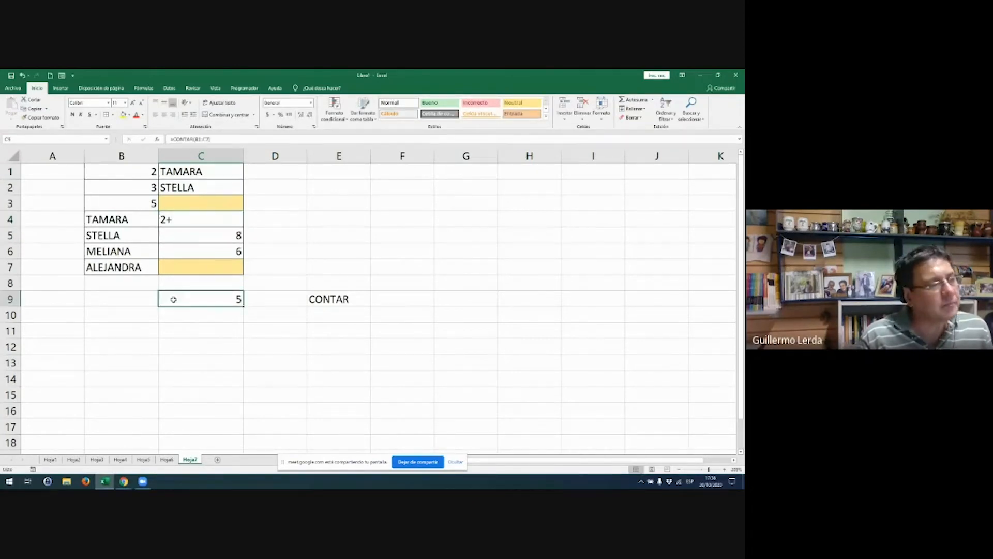
- Enter the formula =CONTARA(B1:C7) in cell C10 to count the table's non-empty cells
left_click(222, 317)
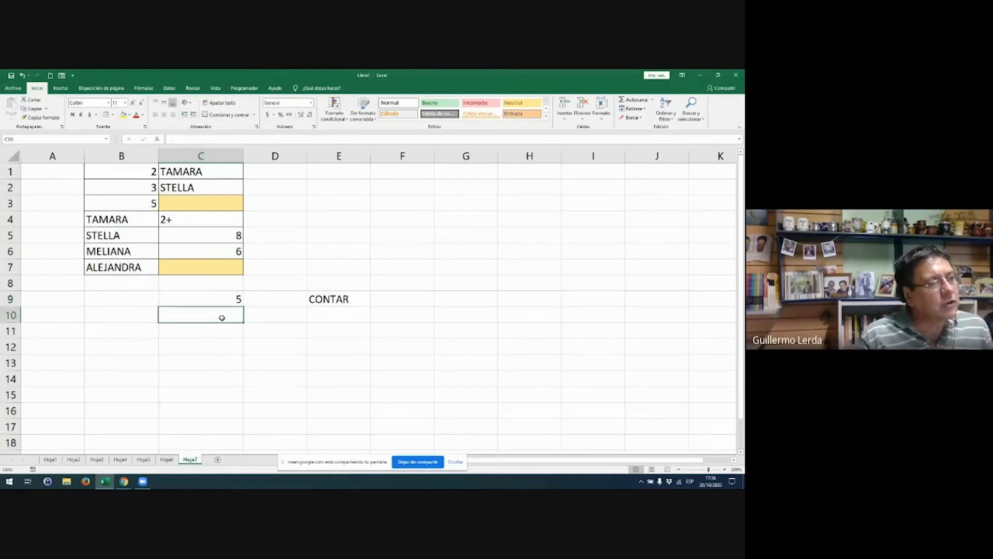
type("=")
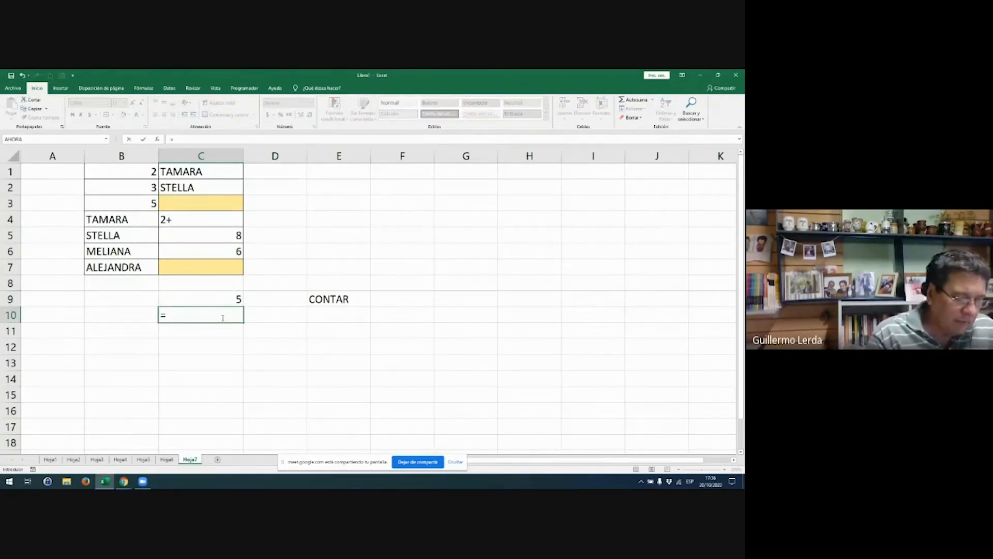
type("CONTARA")
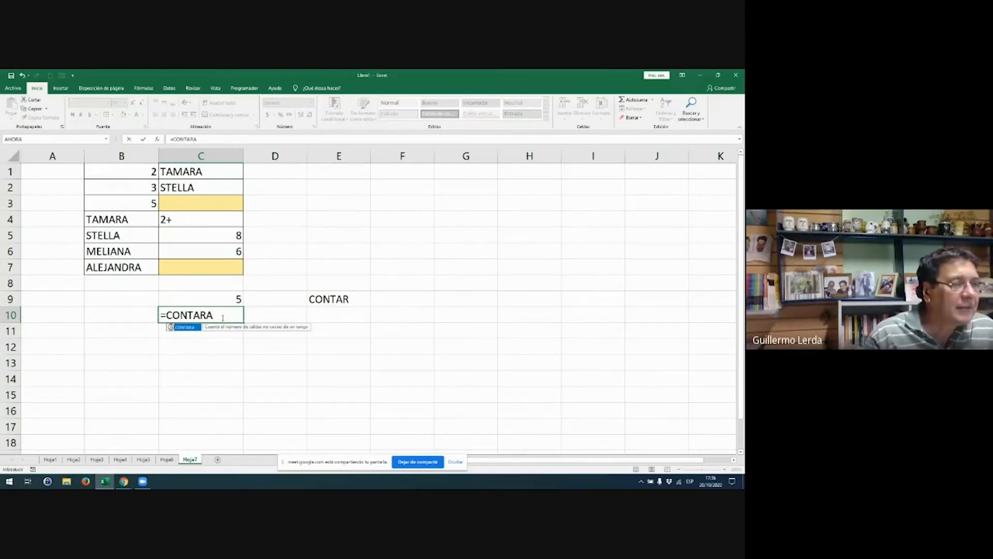
type("(")
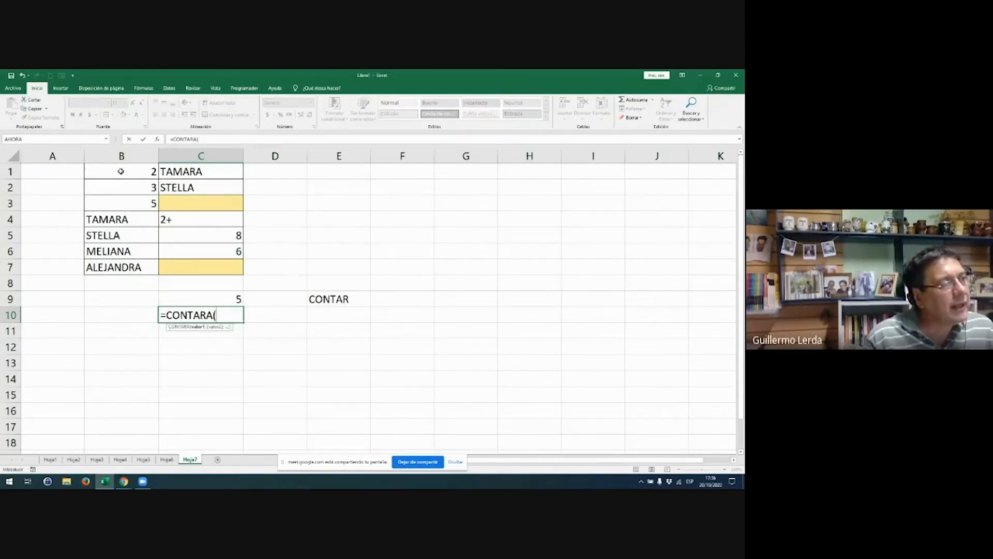
left_click_drag(120, 171, 206, 265)
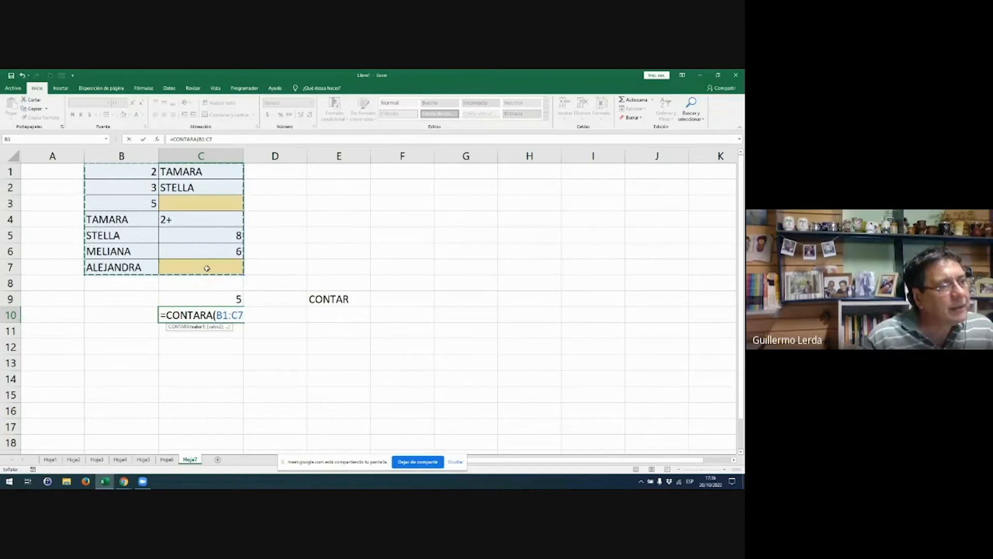
type(")")
key("Return")
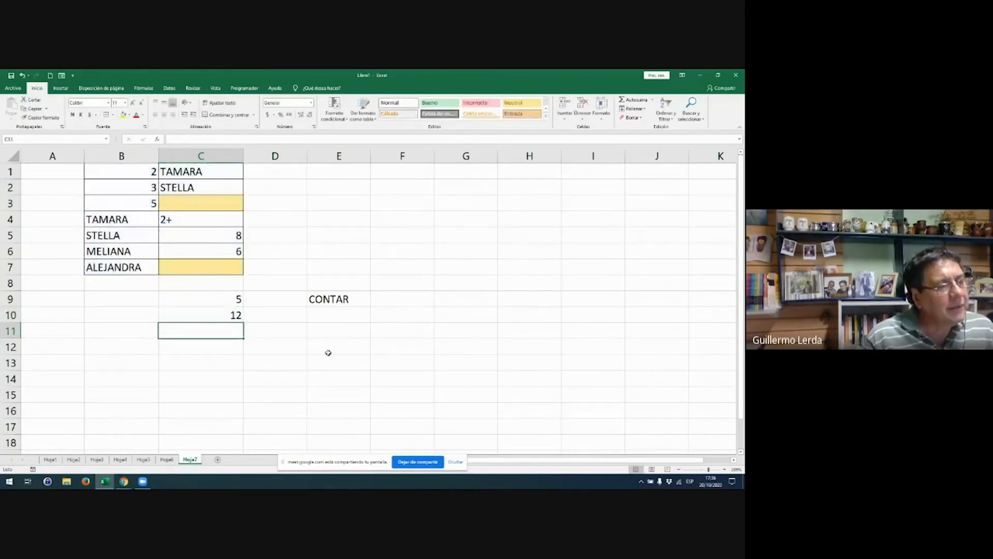
- Copy the CONTAR label from E9 to E10 and change the copy to CONTARA
left_click(341, 304)
key("ctrl+c")
left_click(341, 316)
key("ctrl+v")
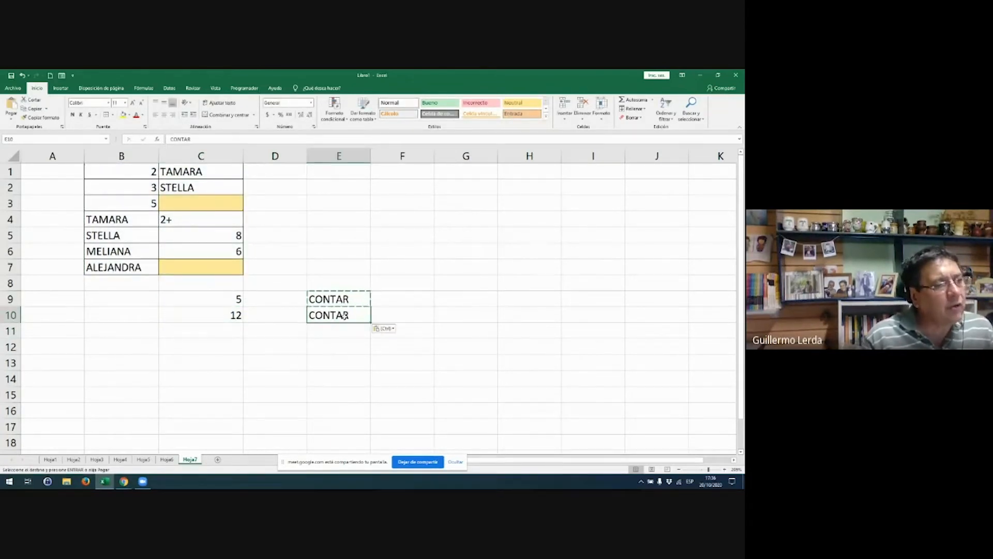
double_click(346, 316)
type("A")
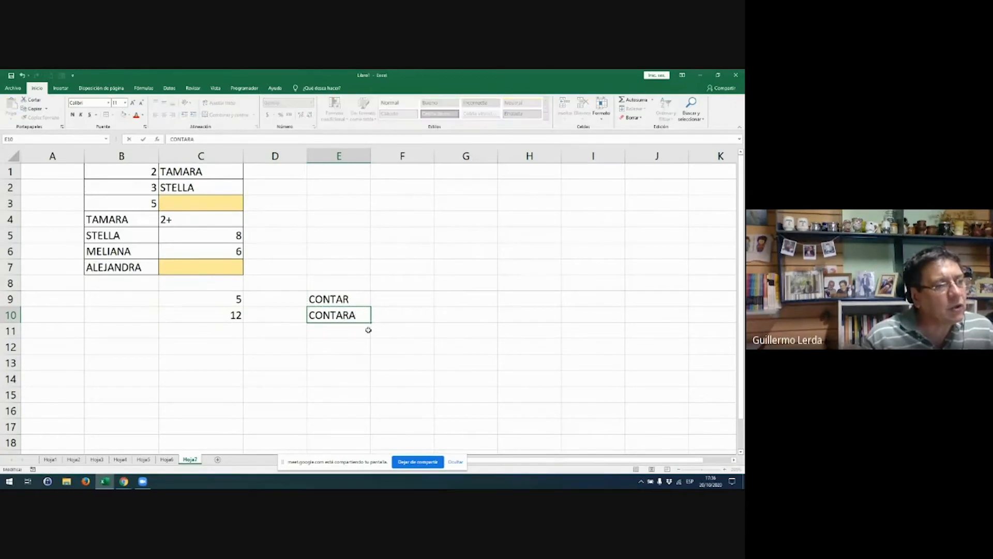
key("Return")
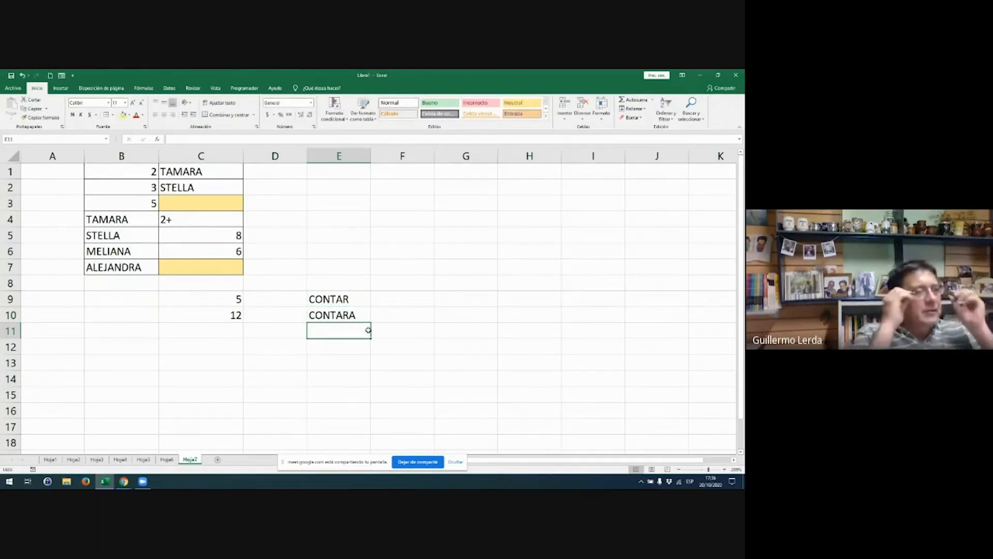
- Select the table's non-empty cells, B1:B7, C1:C2 and C4:C6, together to check them against the CONTARA formula in C10
left_click(149, 172)
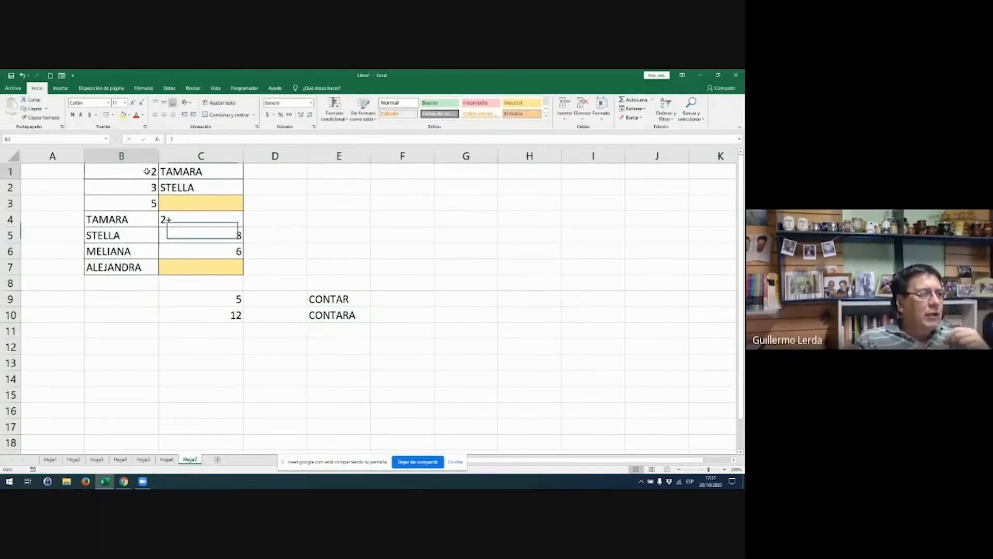
left_click(143, 187)
left_click(138, 203)
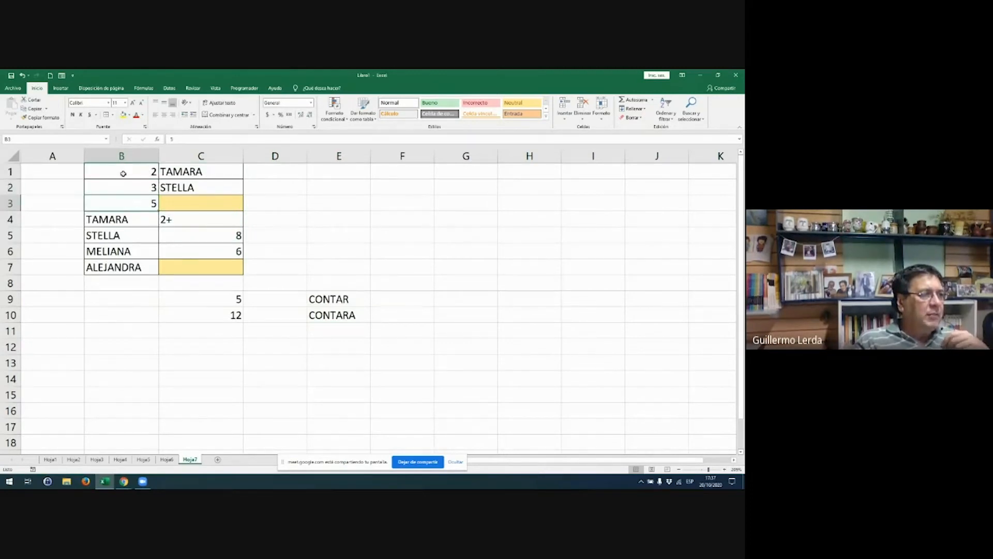
left_click_drag(123, 173, 124, 267)
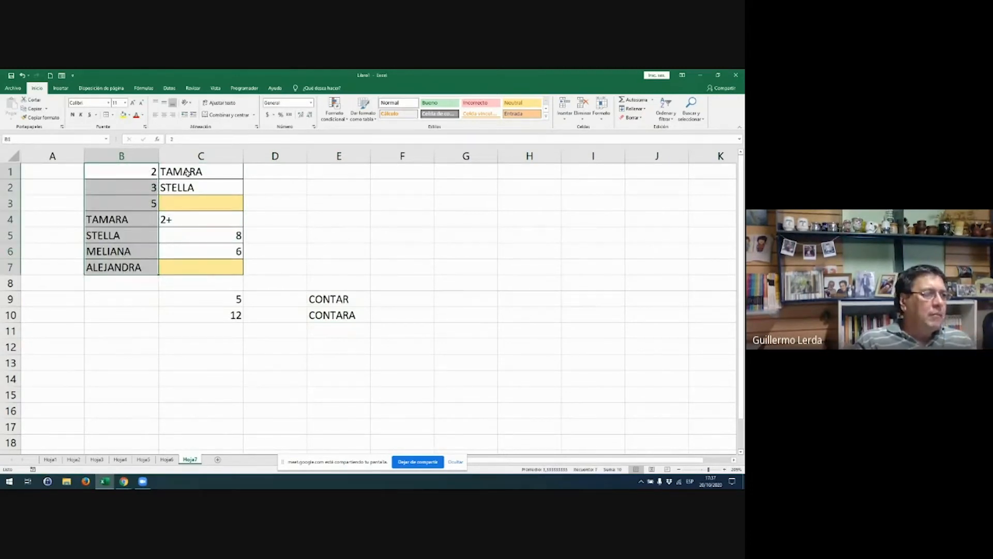
left_click_drag(187, 173, 208, 250)
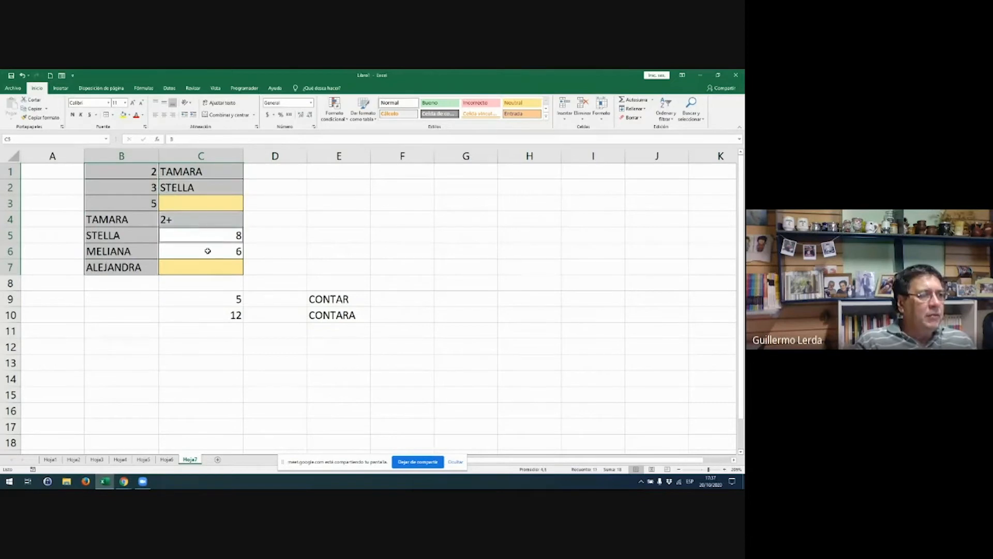
left_click(208, 251, "ctrl")
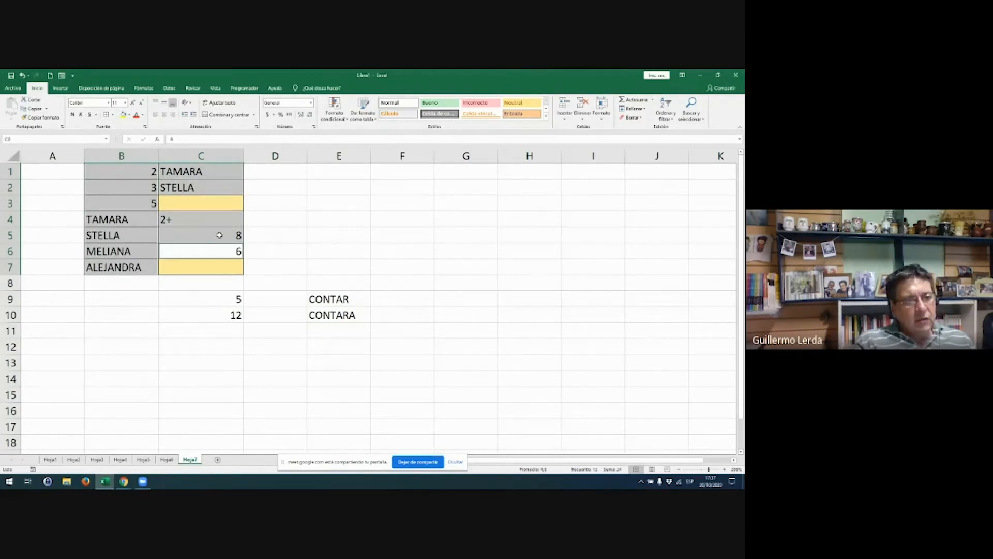
left_click(284, 209)
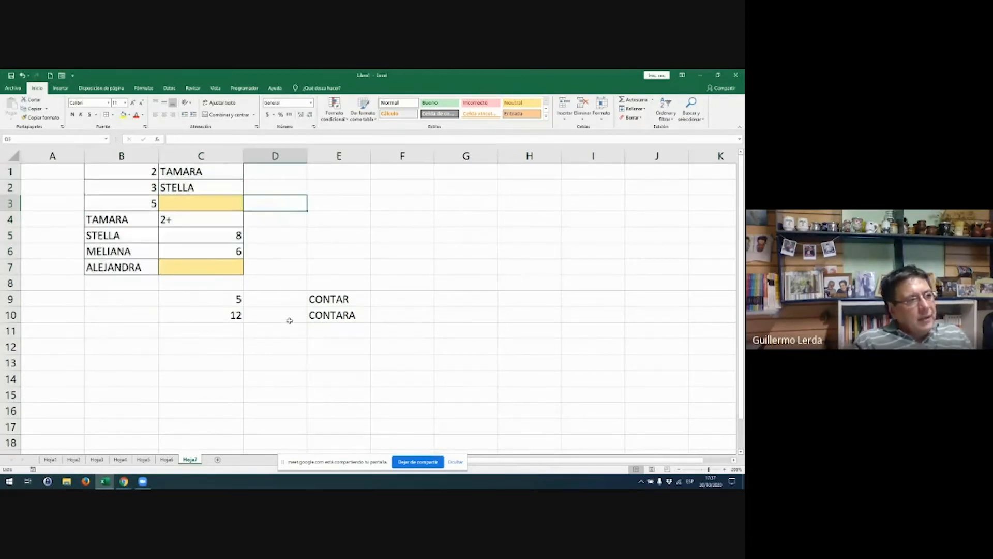
- Label cell E11 as BLANCO and start a formula in cell C11
left_click(314, 329)
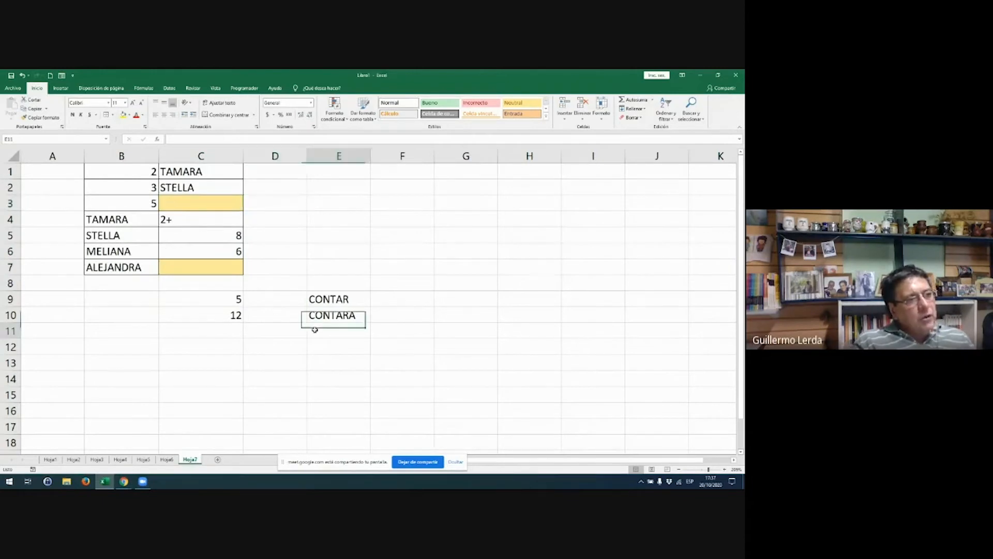
type("BLANCO")
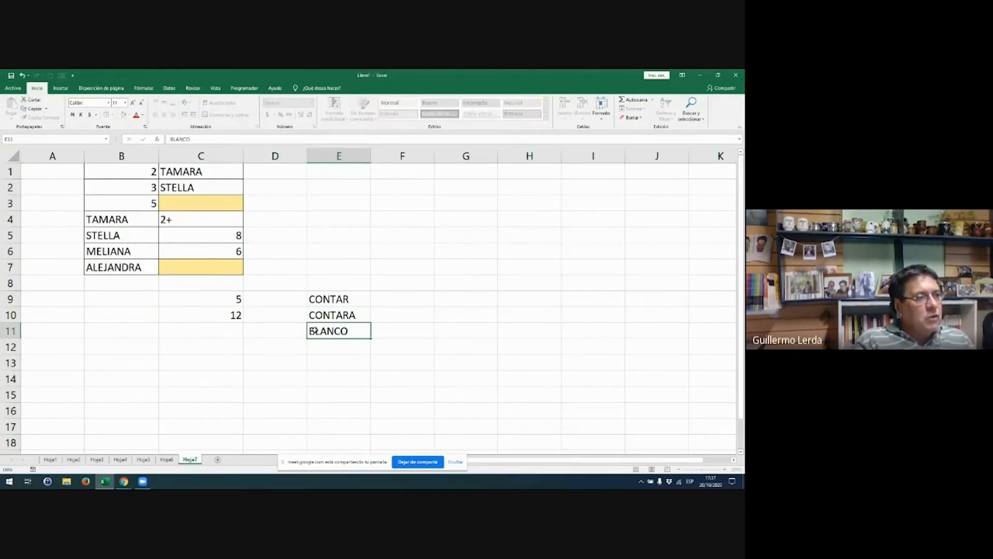
key("Left")
key("Left")
type("=")
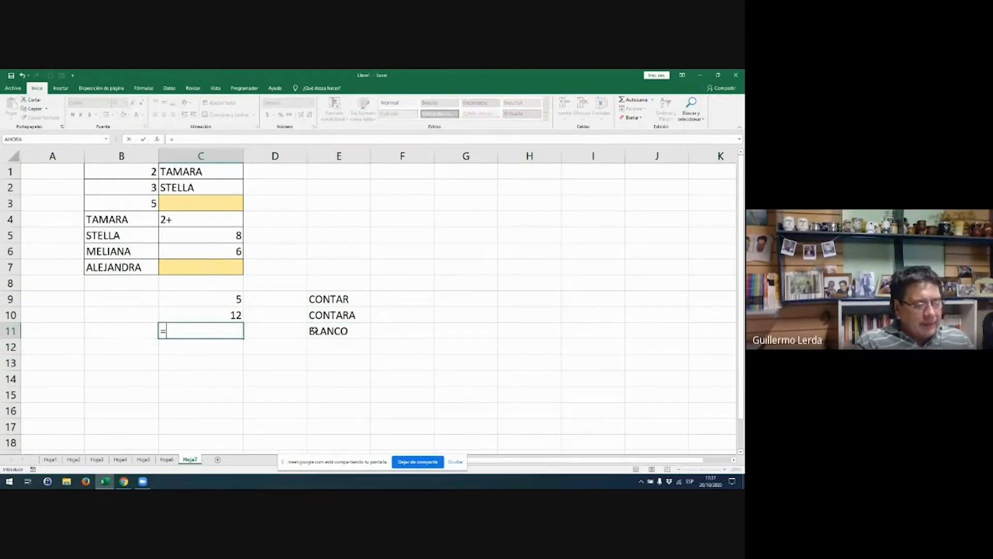
- Count the blank cells of range B1:C7 in cell C11 with the CONTAR.BLANCO function, and check the empty cells C3 and C7
type("XONTA")
key("BackSpace")
key("BackSpace")
key("BackSpace")
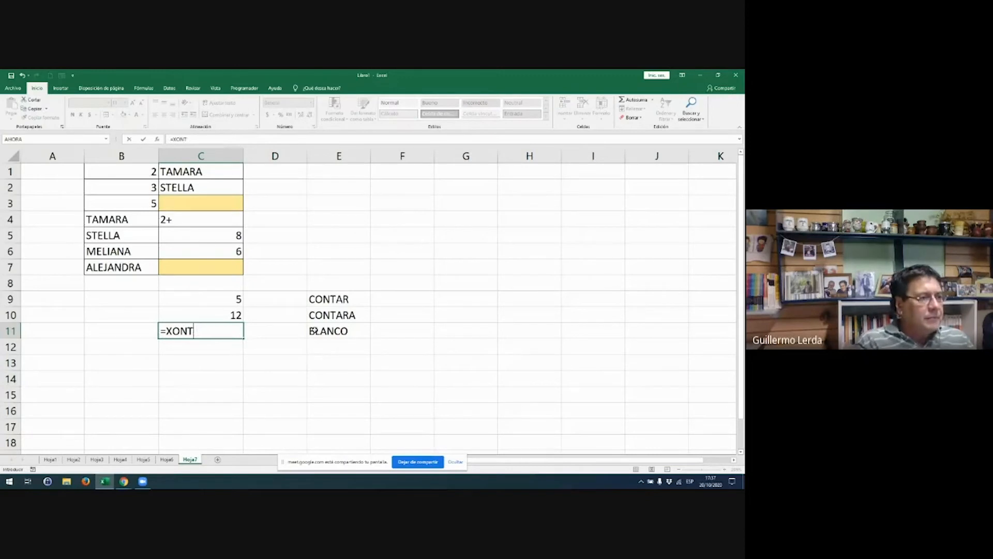
key("BackSpace")
key("BackSpace")
type("CONT")
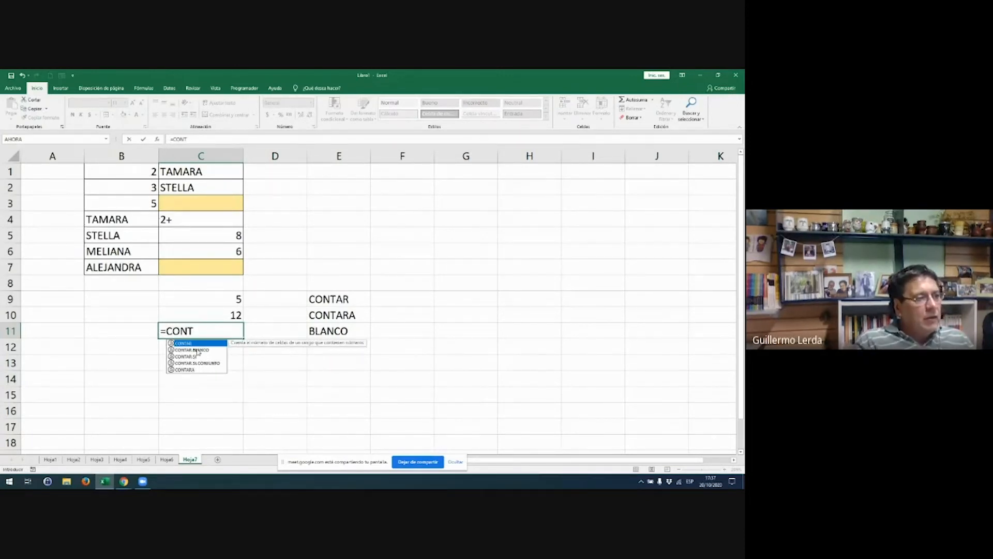
double_click(198, 351)
left_click_drag(126, 174, 201, 267)
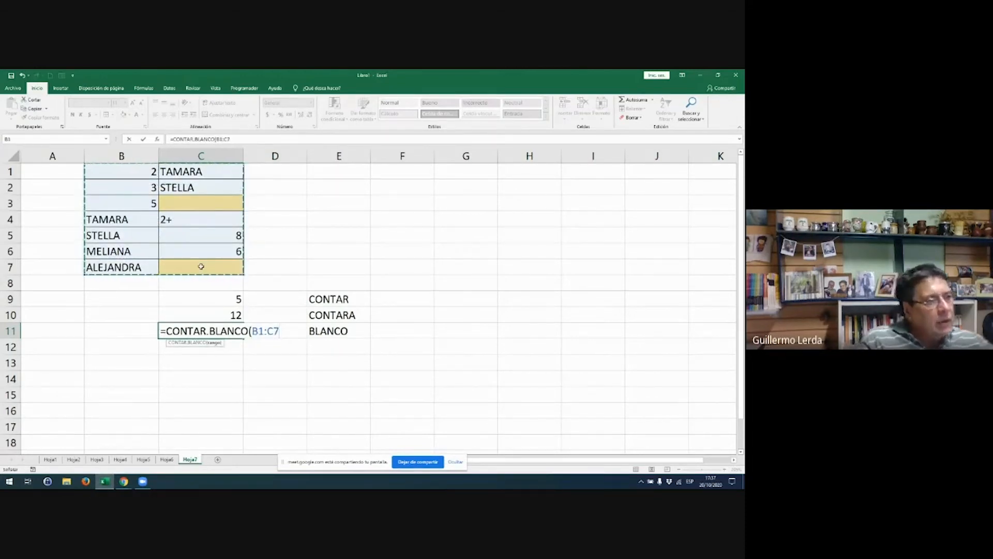
key("Return")
left_click(209, 208)
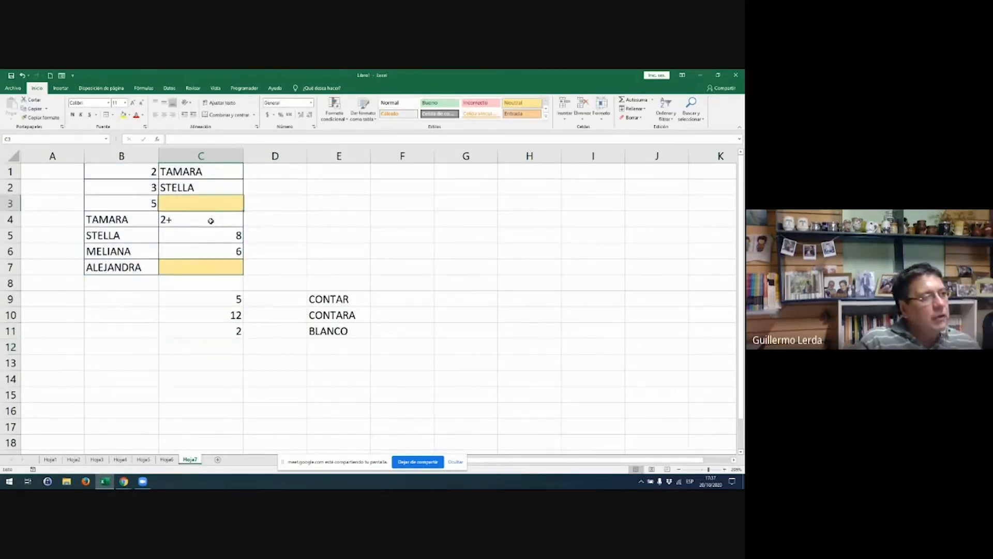
left_click(204, 264)
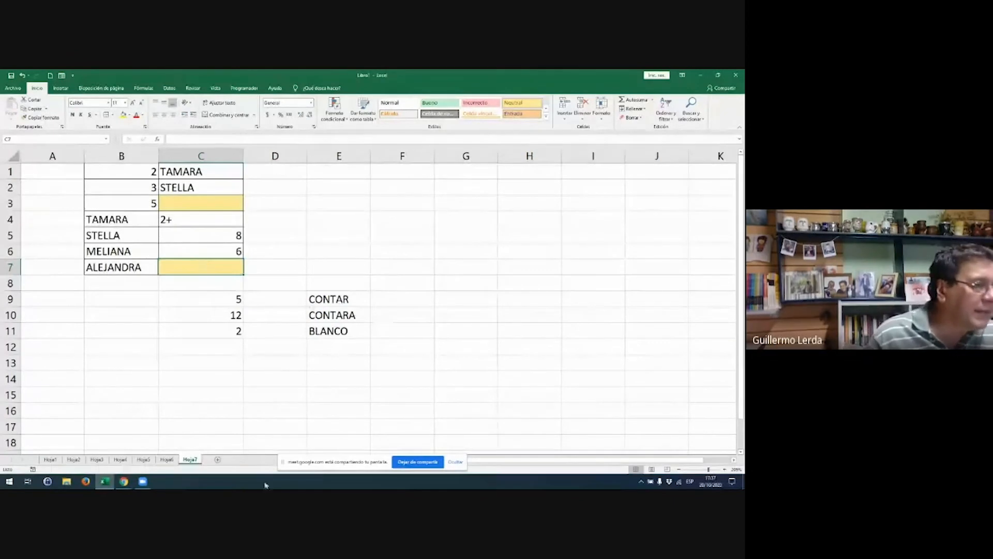
- Add a new sheet and enter the headings CATALOGO in A1 and COLOR in B1
left_click(217, 460)
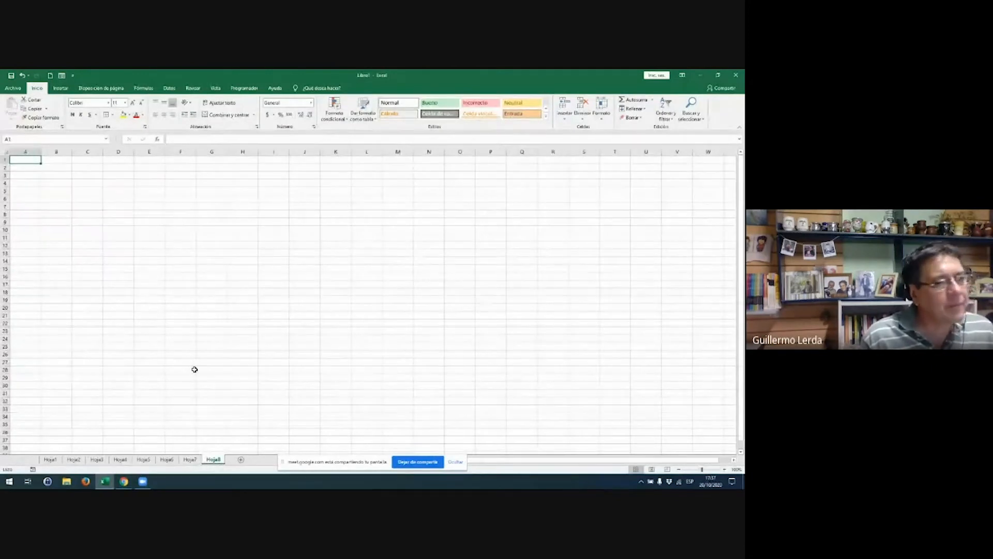
scroll(194, 369, "up", 8)
scroll(195, 369, "up", 3)
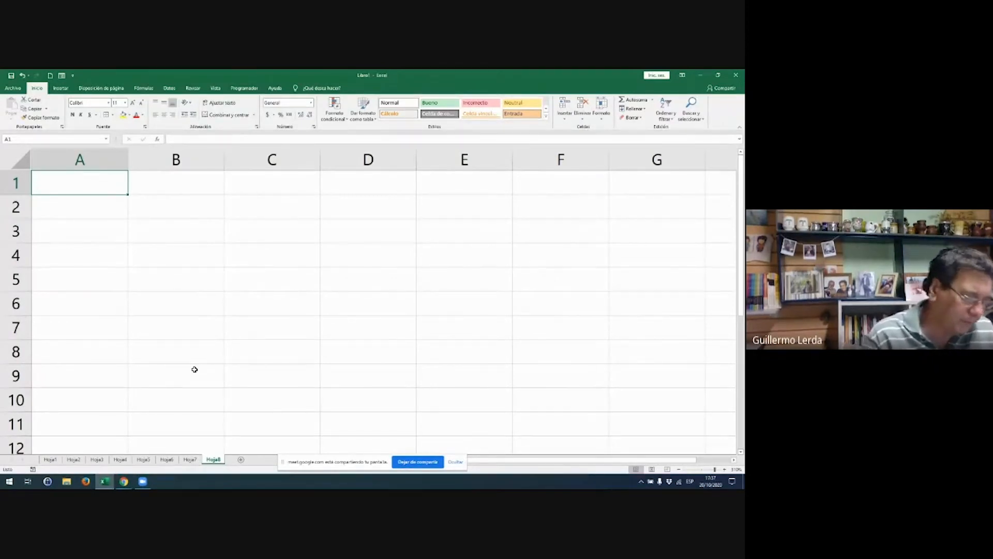
type("CATALOGO")
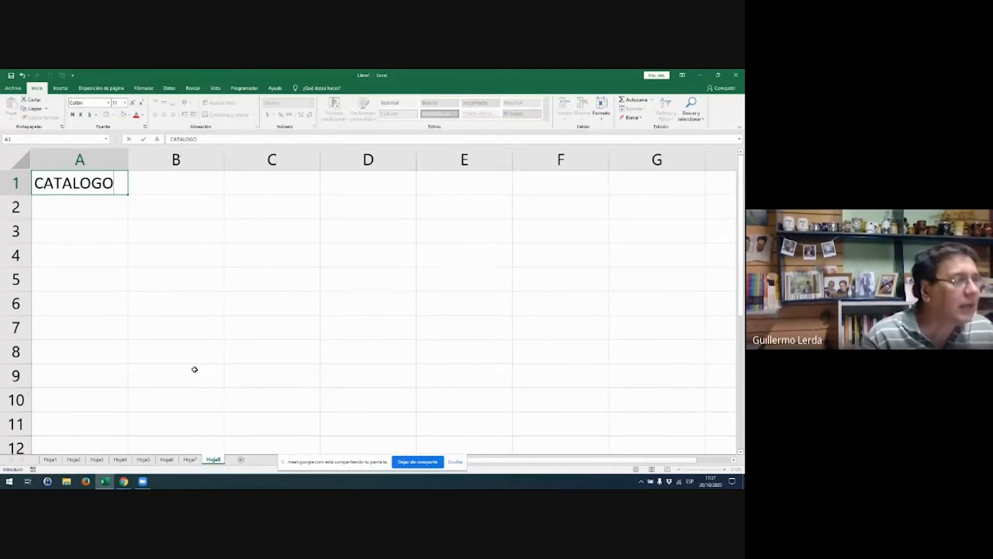
key("Return")
key("Up")
key("Right")
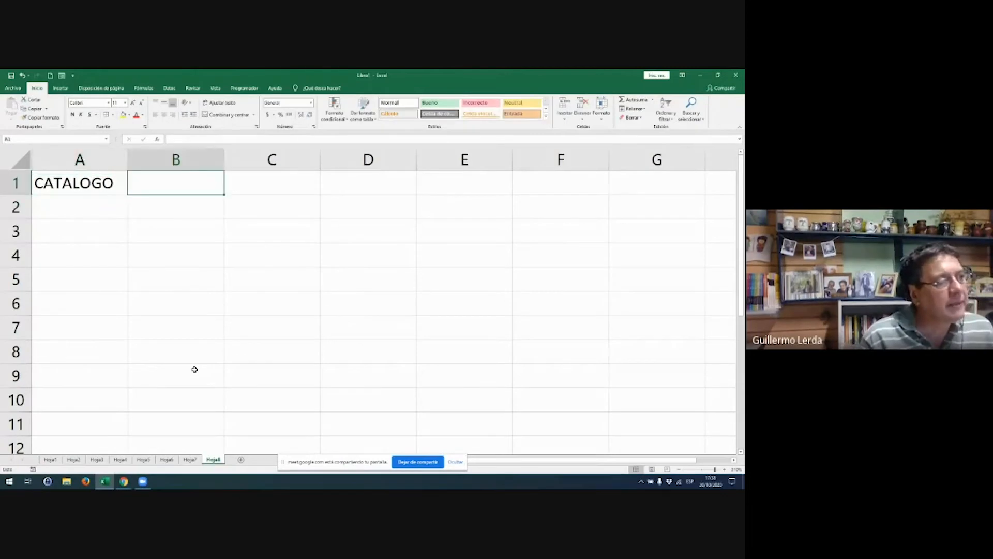
type("COL")
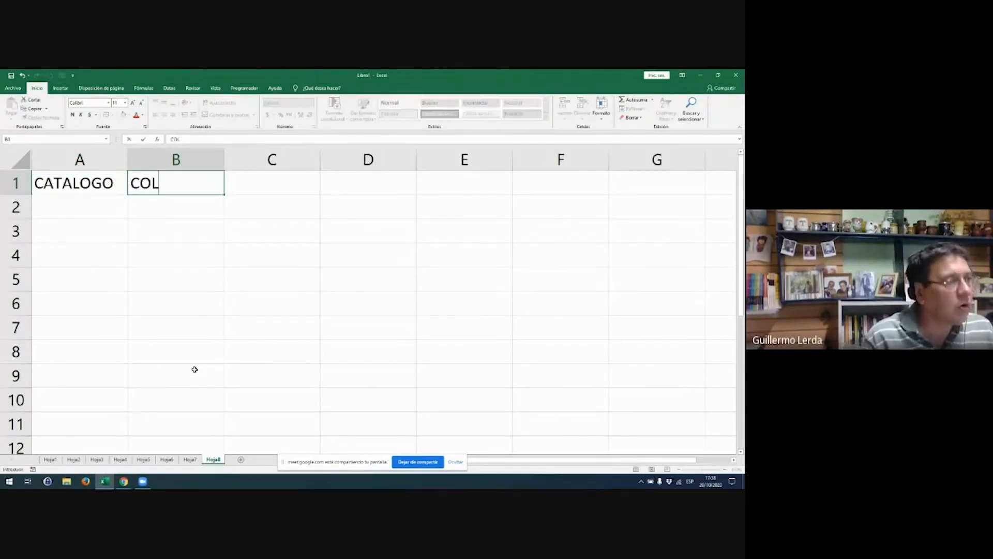
type("OR")
key("Return")
key("Left")
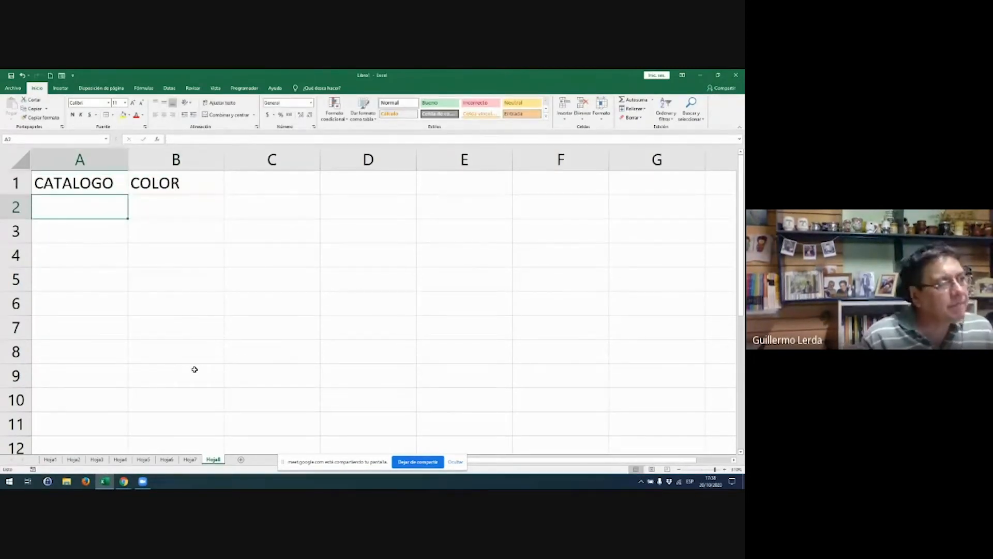
- List the items CAMISA, PANTALON, POLLERA and BLUZA in cells A2 to A5 under the CATALOGO heading
type("CAMISA")
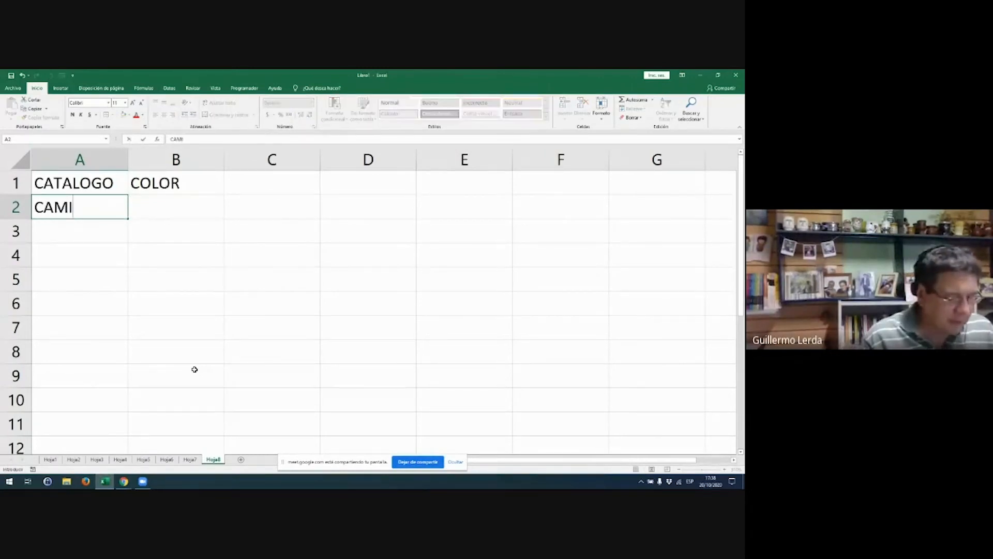
key("Return")
type("PANTA")
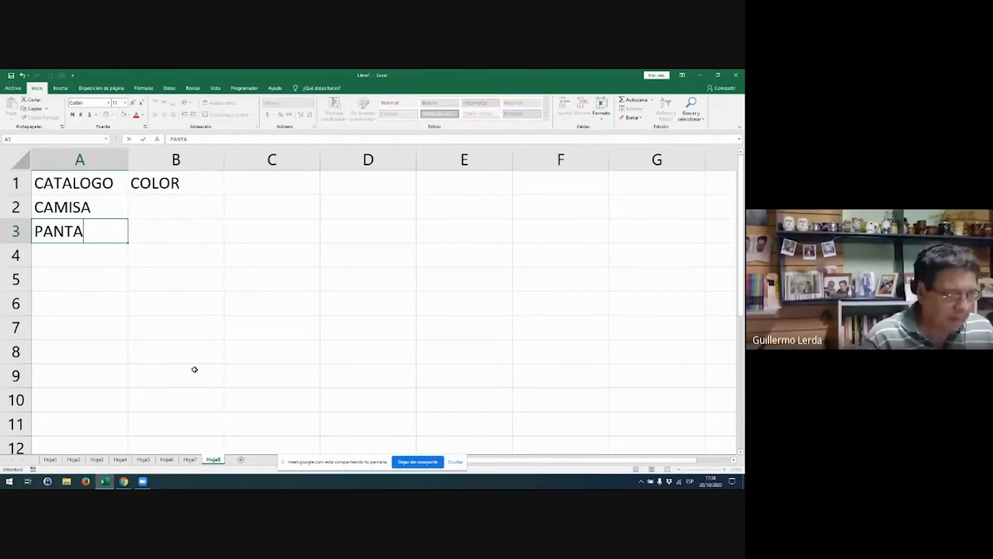
type("LON")
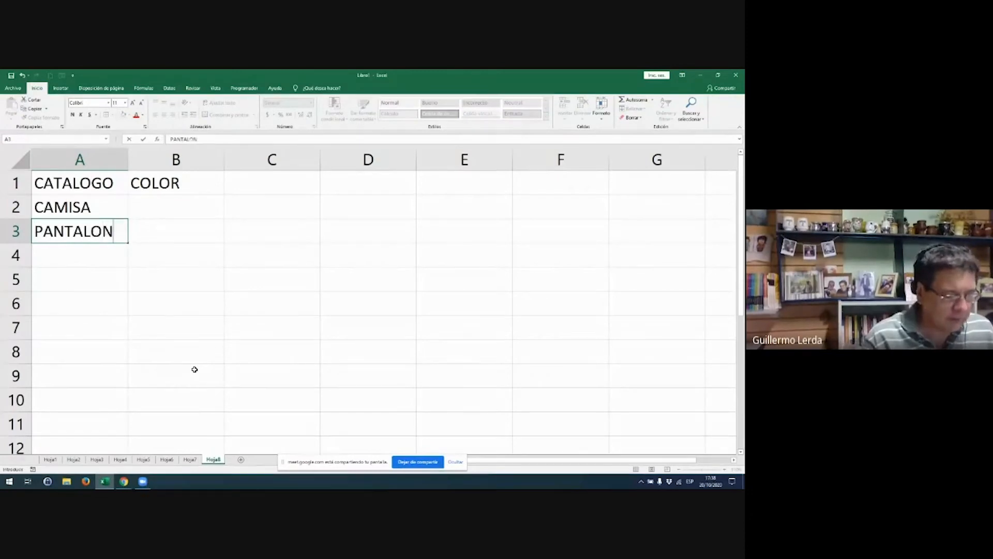
key("Return")
type("POLLERA")
key("Return")
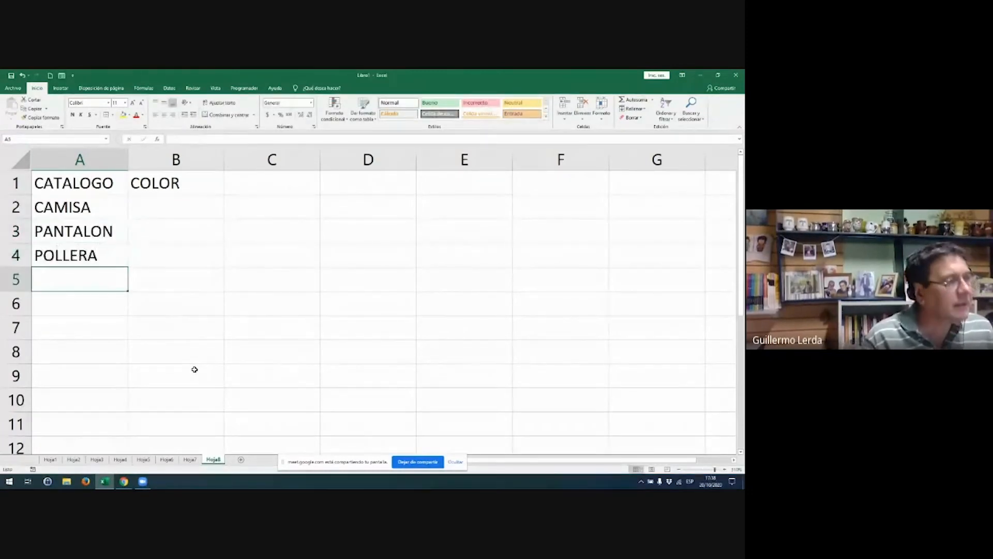
type("BLUIZA")
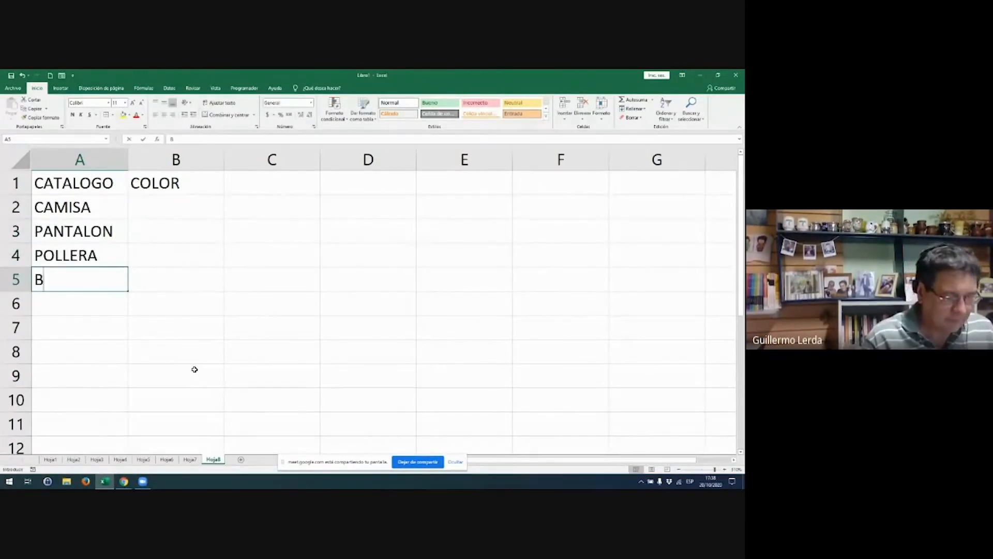
key("BackSpace")
key("BackSpace")
key("BackSpace")
type("ZA")
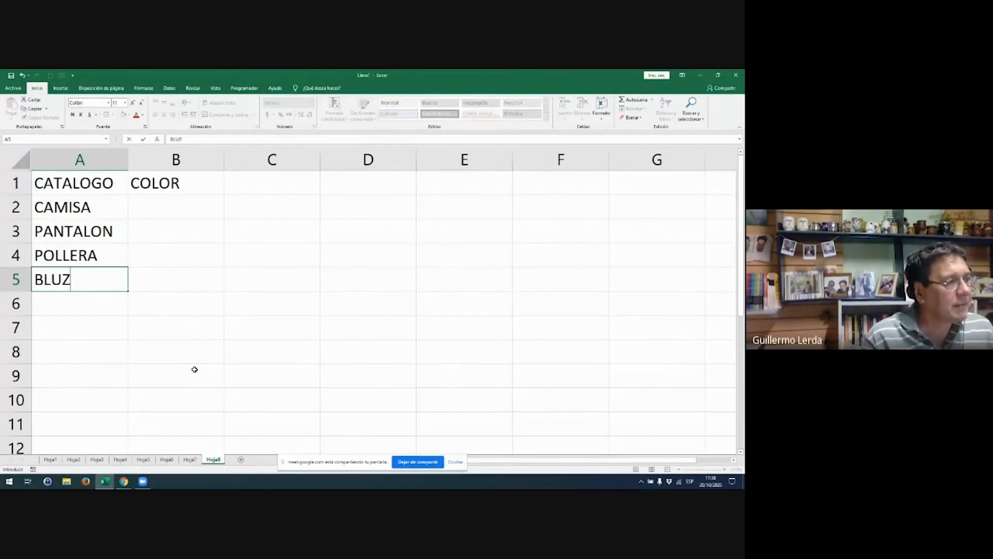
key("Return")
- Copy the PANTALON and POLLERA entries in A3:A4 to the cells starting at A6
key("Up")
key("Up")
key("Up")
key("Up")
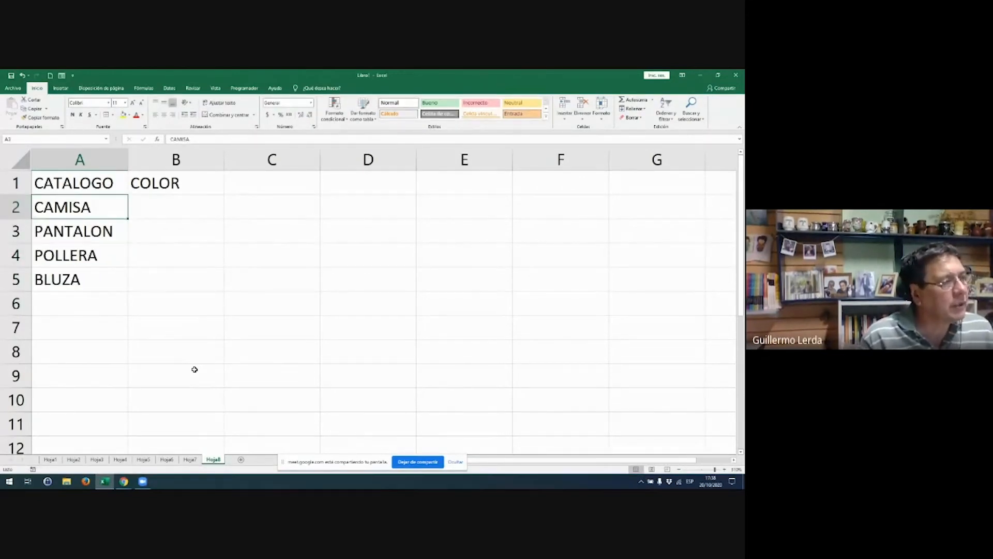
key("Down")
key("Down")
key("Down")
key("Down")
key("Up")
key("Up")
key("Up")
key("shift+Down")
key("shift+Down")
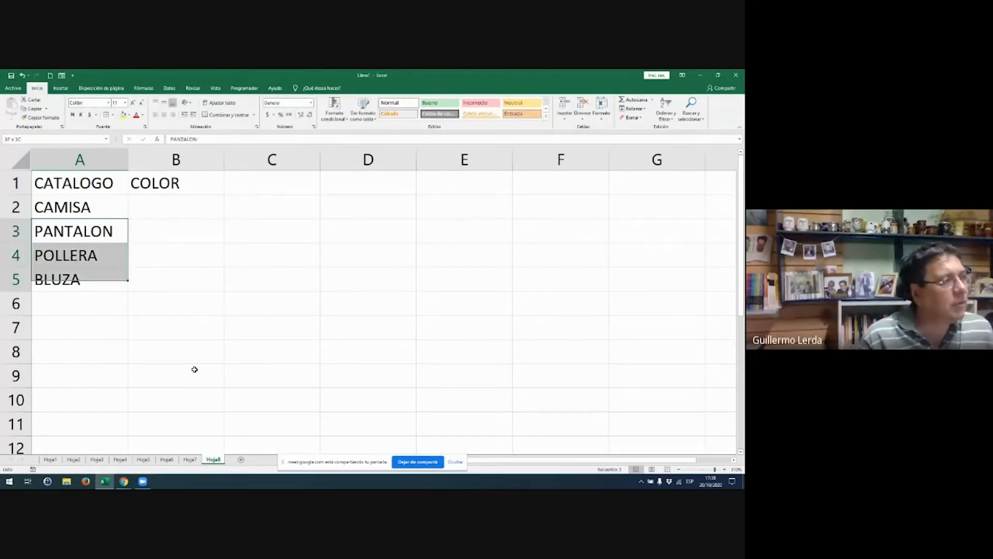
key("shift+Up")
key("ctrl+c")
key("Down")
key("Down")
key("Down")
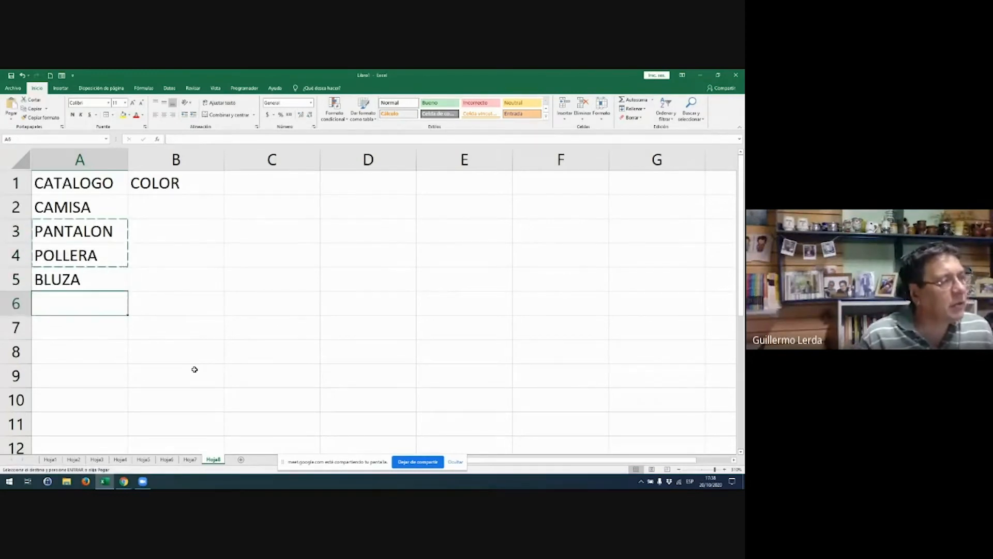
key("ctrl+v")
- Copy the four items in A2:A5 to the cells starting at A8
key("Up")
key("shift+Up")
key("shift+Up")
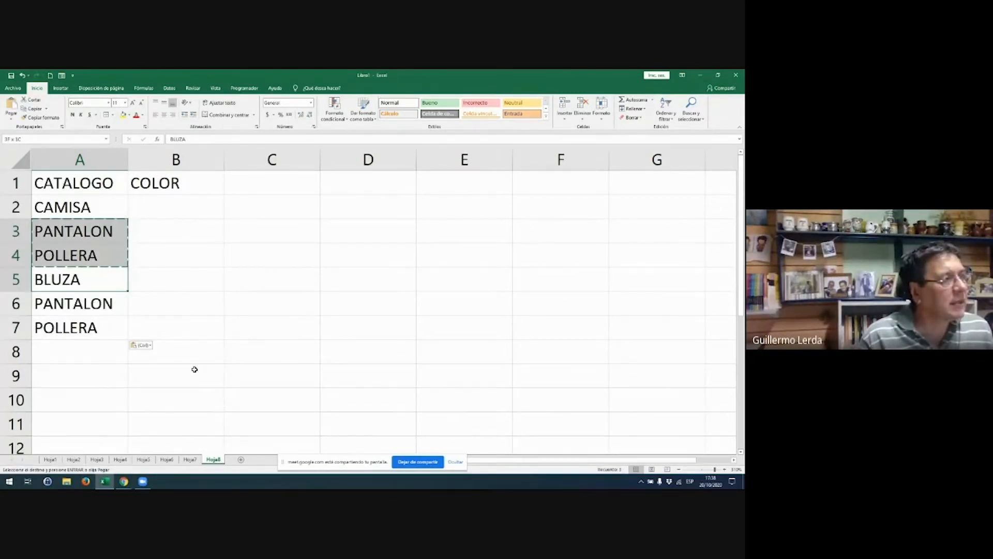
key("shift+Up")
key("ctrl+c")
key("Down")
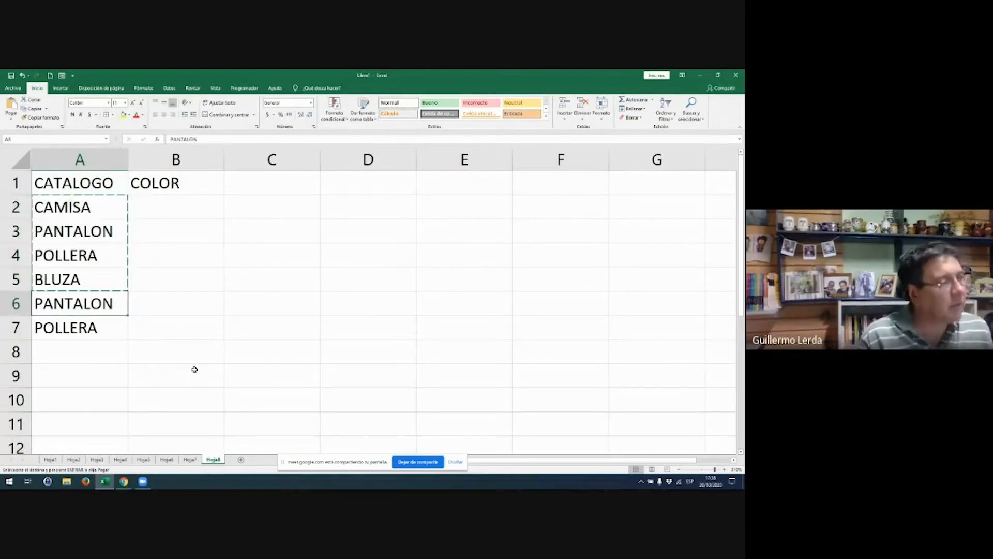
key("Down")
key("Down")
key("ctrl+v")
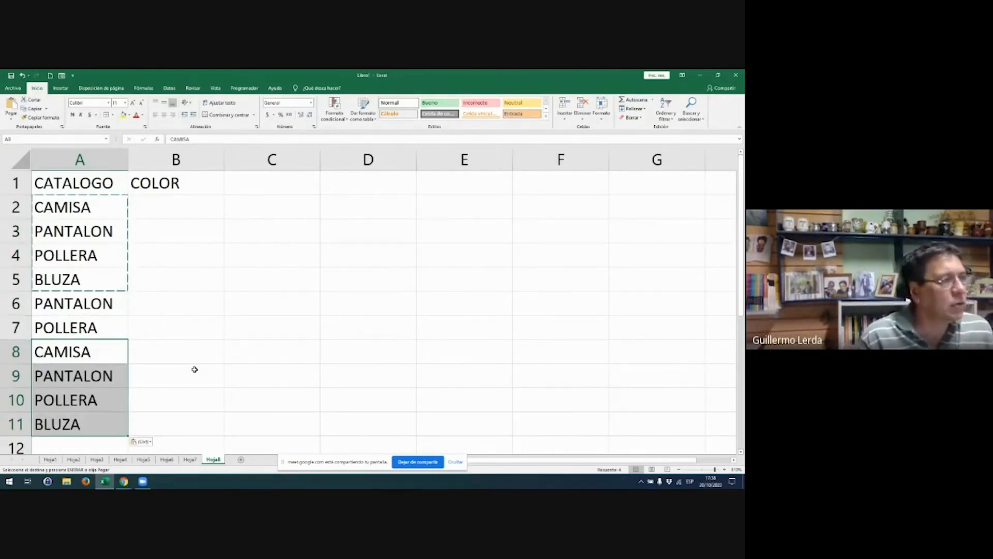
- Enter the colours AZUL, ROJO and BLANCO in cells B2 to B4 under the COLOR heading
key("Right")
key("Up")
key("Up")
key("Up")
key("Up")
key("Up")
key("Up")
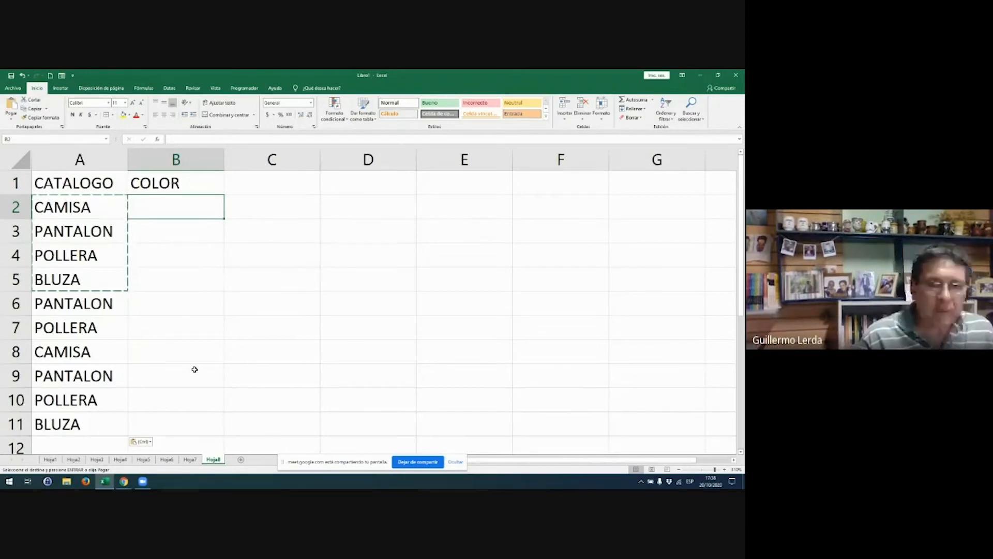
type("AZUL")
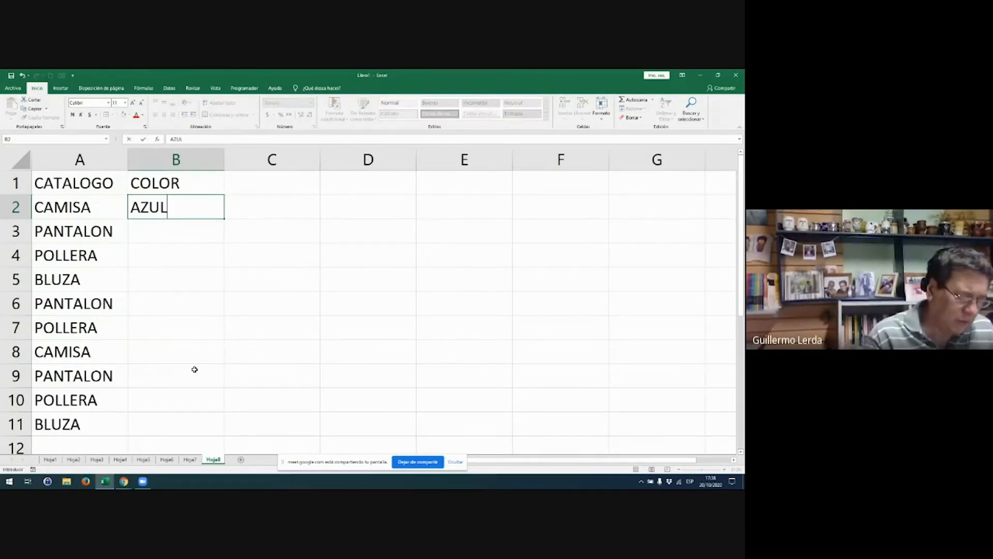
key("Return")
type("ROJO")
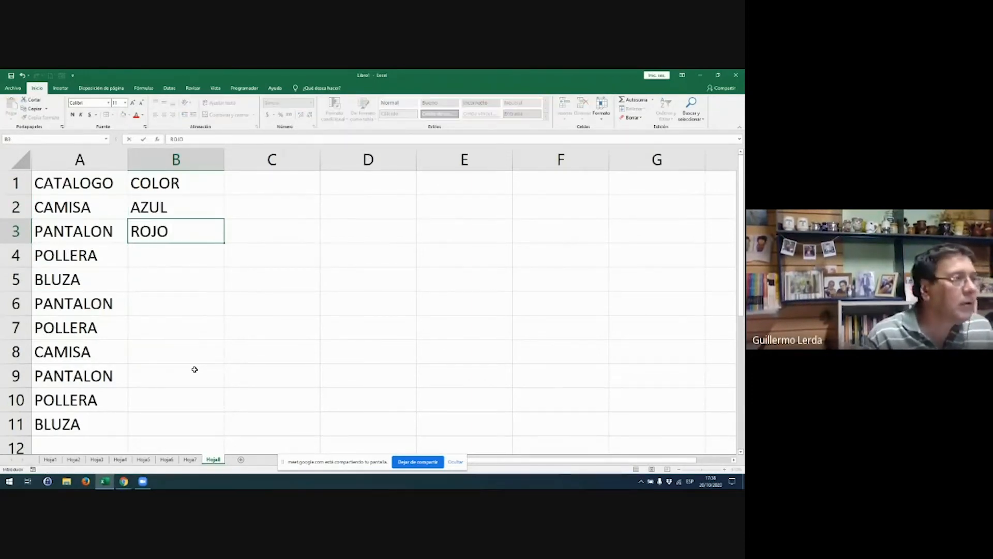
key("Return")
type("BLANCO")
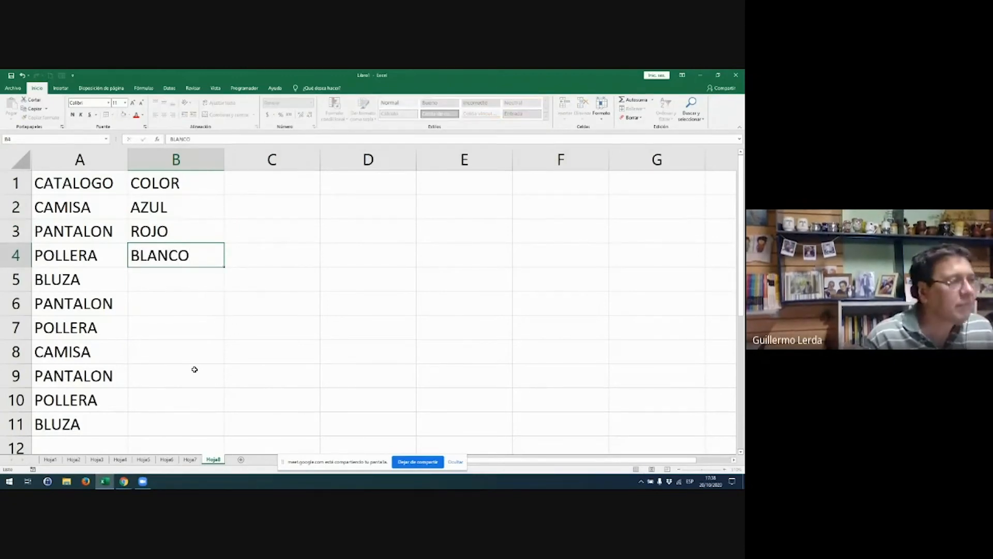
key("Return")
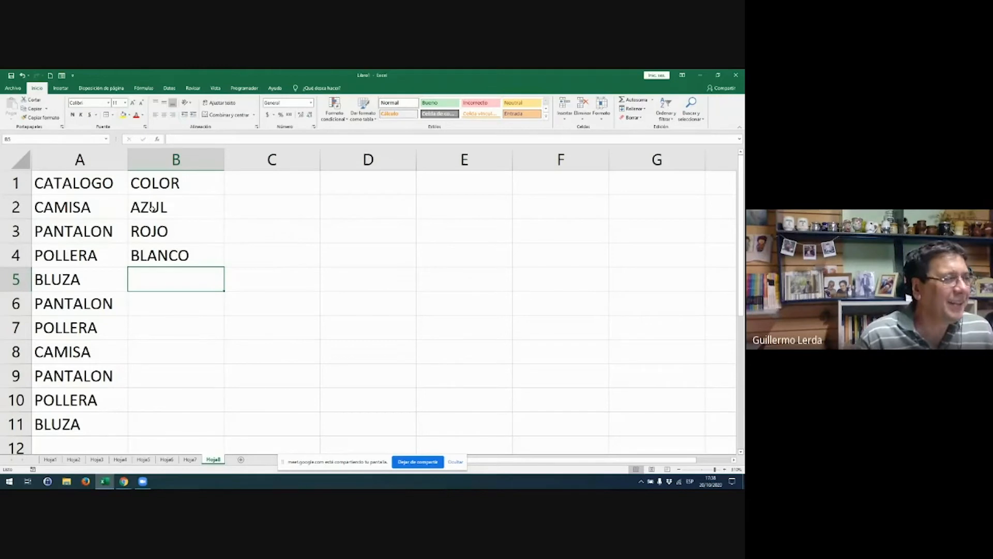
- Copy the colours in B2:B4 and paste them at B5, B8 and B9 to fill the COLOR column down to row 11
left_click_drag(152, 207, 161, 243)
key("ctrl+c")
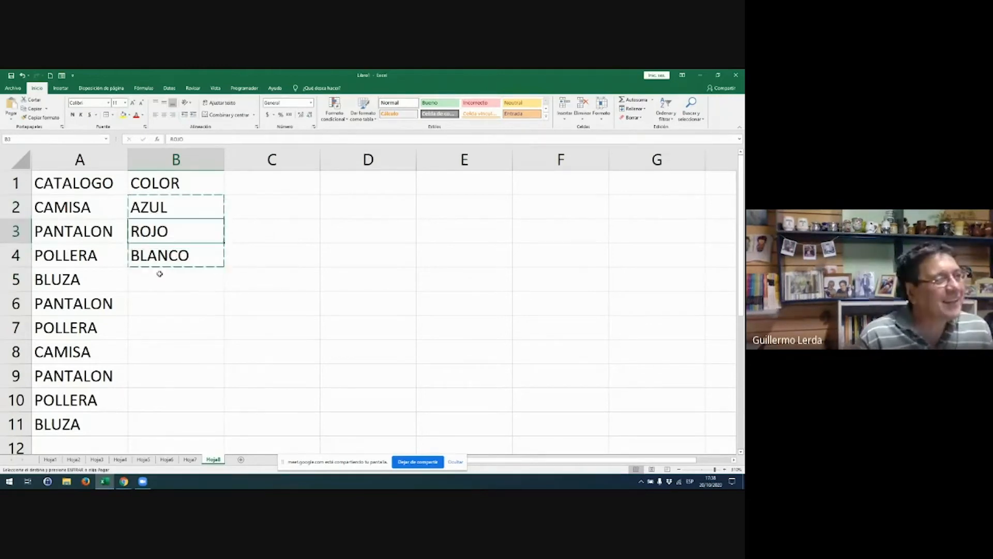
left_click(160, 310)
key("ctrl+v")
left_click(164, 288)
key("ctrl+v")
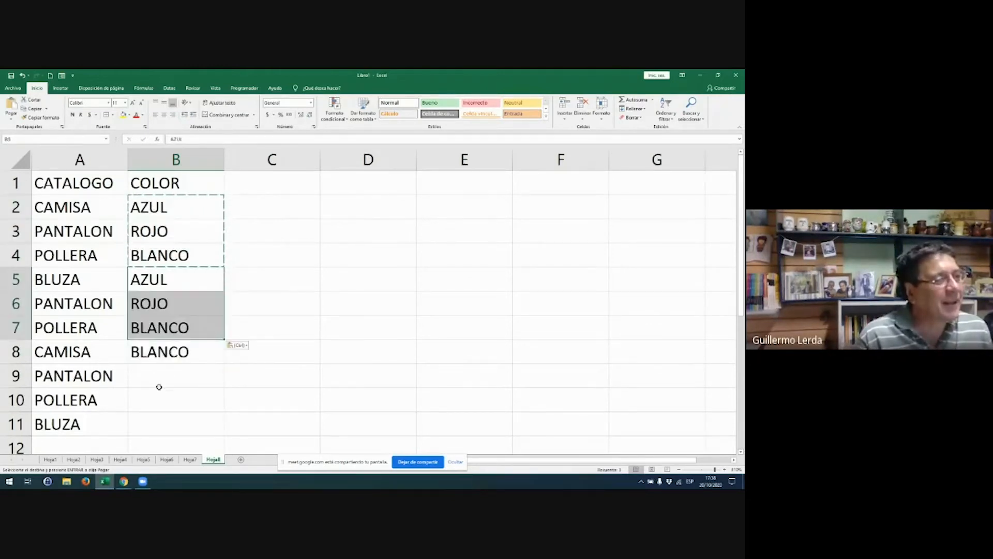
left_click(157, 351)
key("ctrl+v")
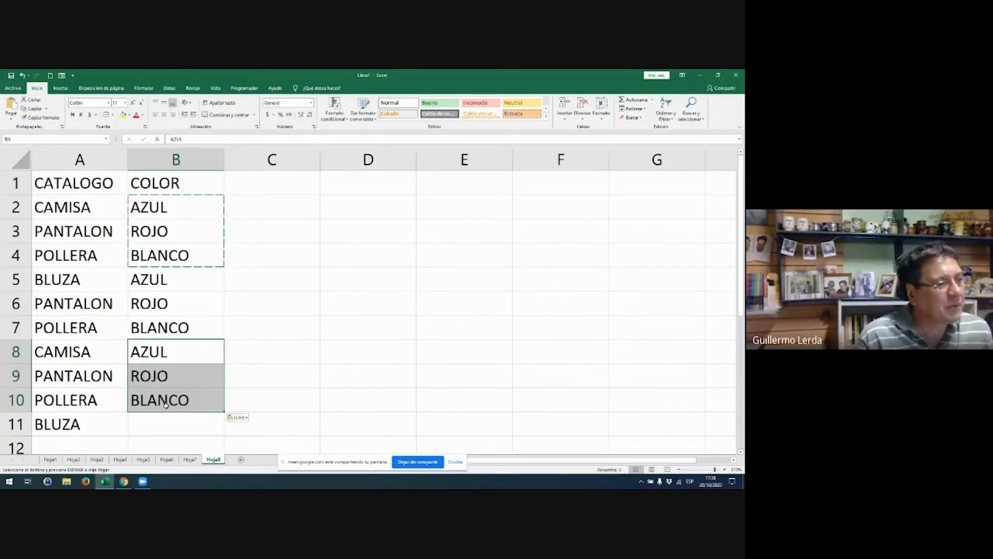
left_click(169, 375)
key("ctrl+v")
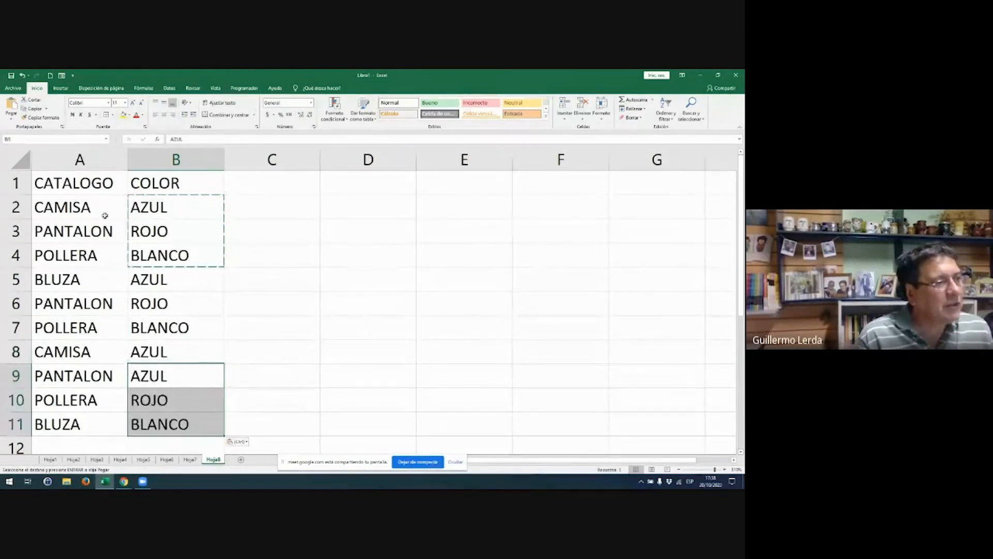
- Add borders to all cells of A2:B11 and apply the Bueno cell style to the headings in A1:B1
left_click_drag(105, 215, 171, 423)
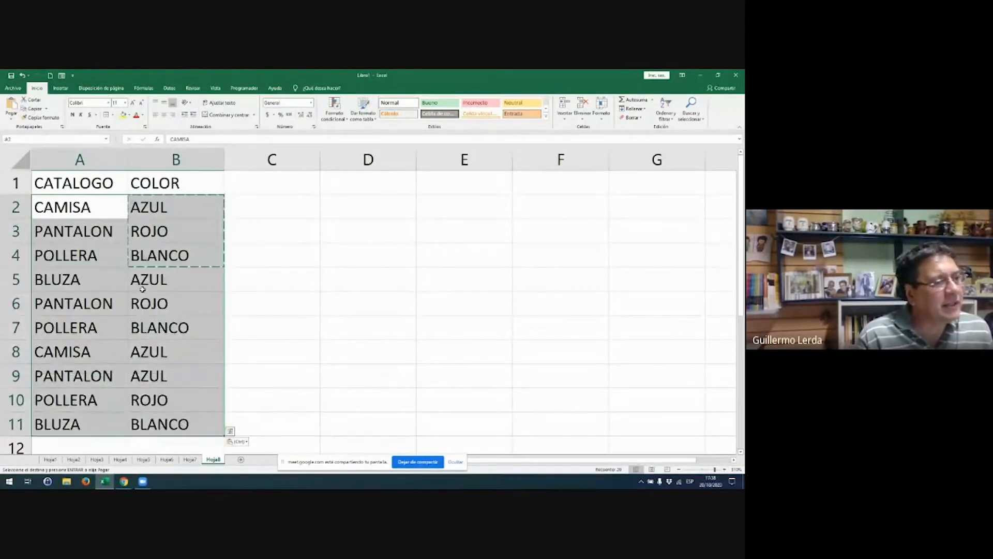
left_click_drag(52, 198, 171, 423)
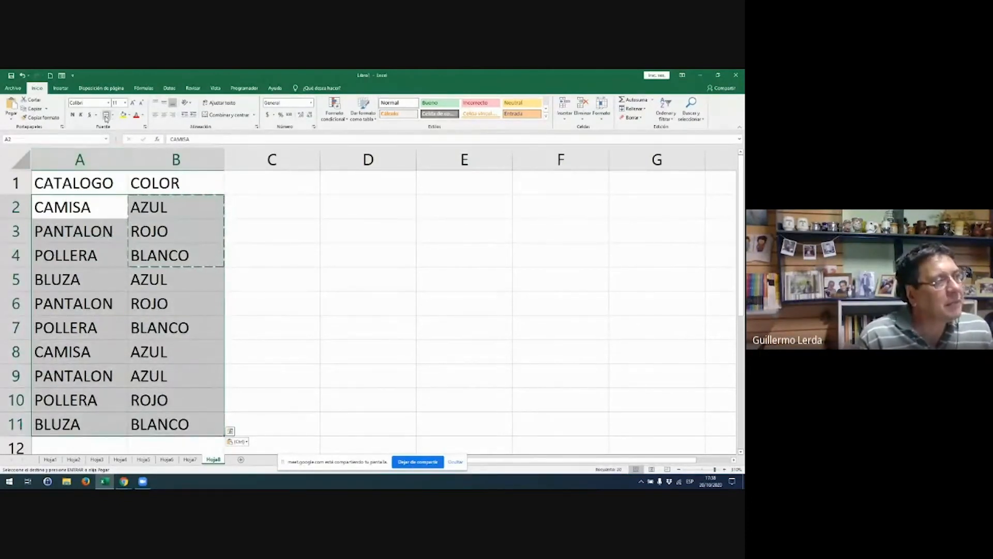
key("Escape")
left_click_drag(90, 182, 171, 183)
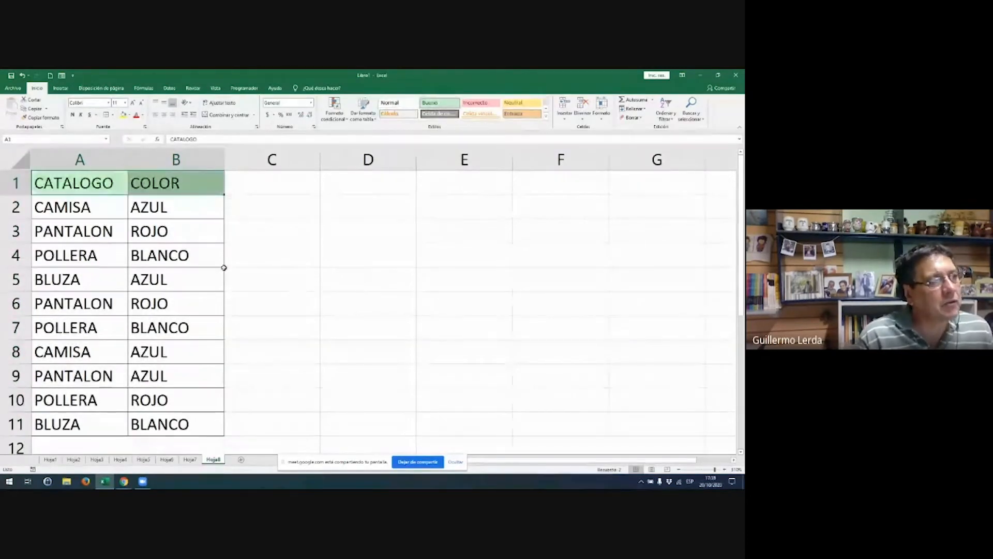
- Enter the heading CONTEO in cell F1
scroll(220, 276, "down", 4)
scroll(219, 276, "up", 4)
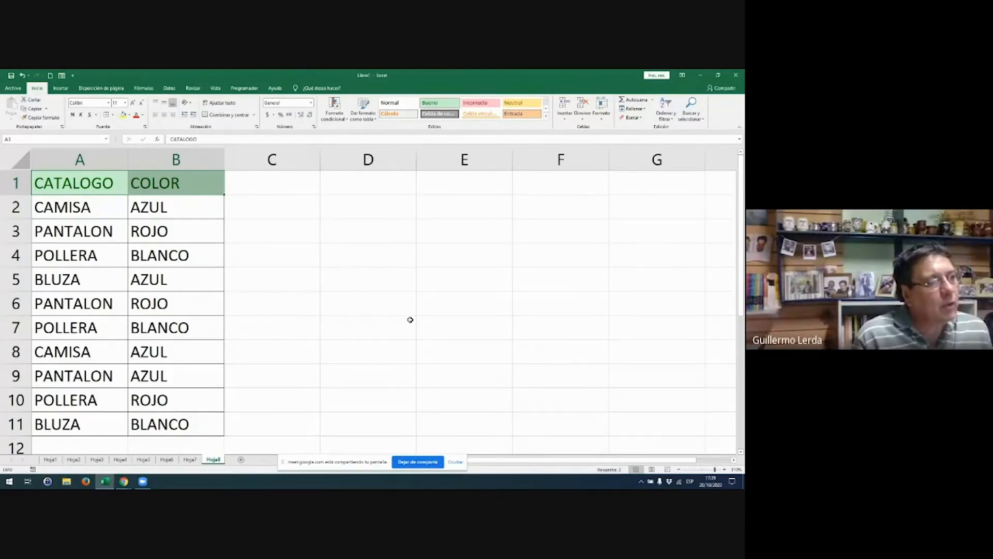
left_click(560, 183)
type("CO")
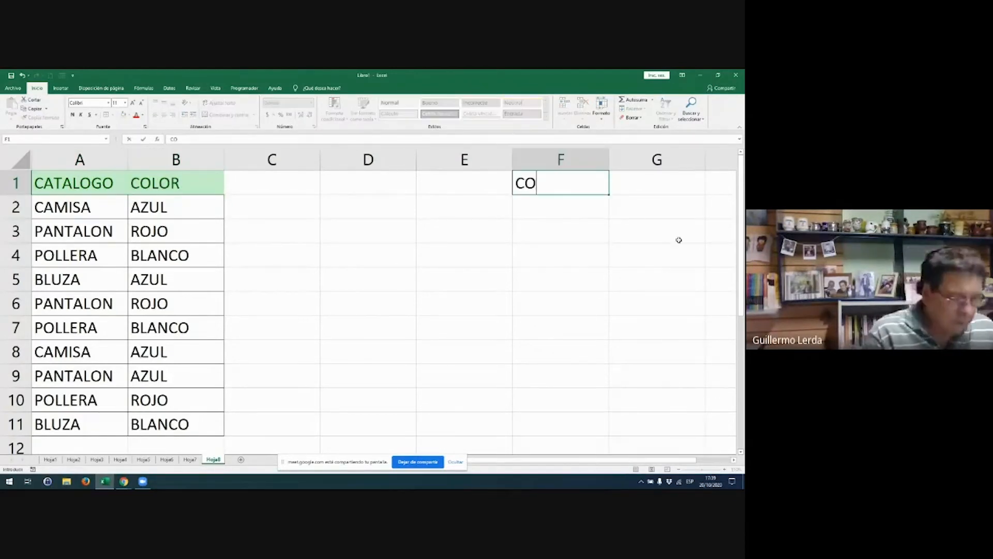
type("NTEO")
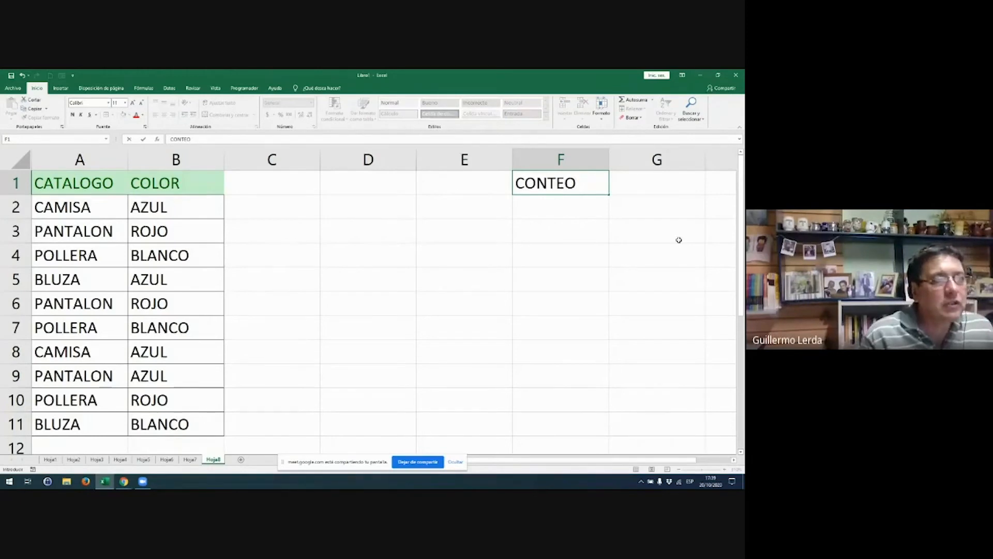
key("Return")
key("Up")
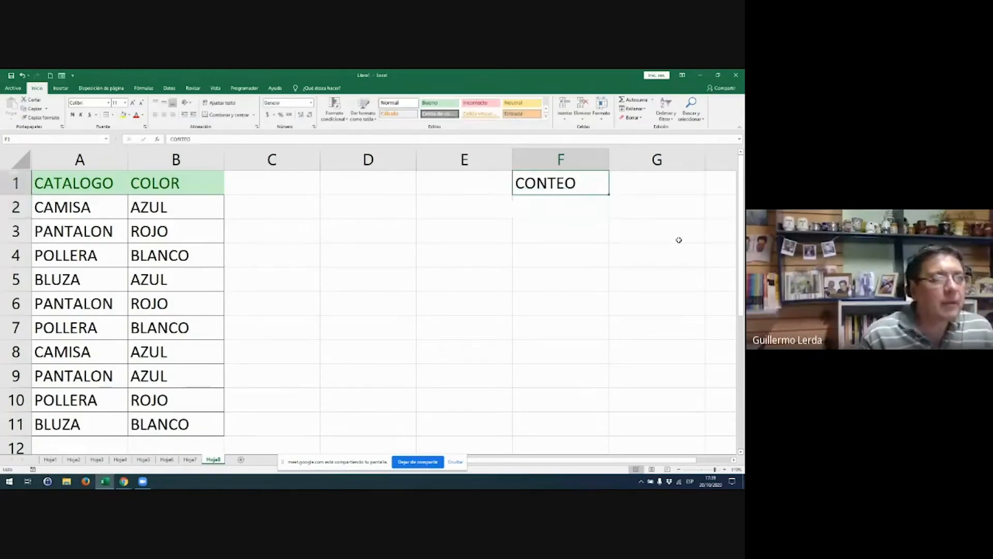
- Apply the Neutral cell style to E1 and enter AZUL in it
key("Left")
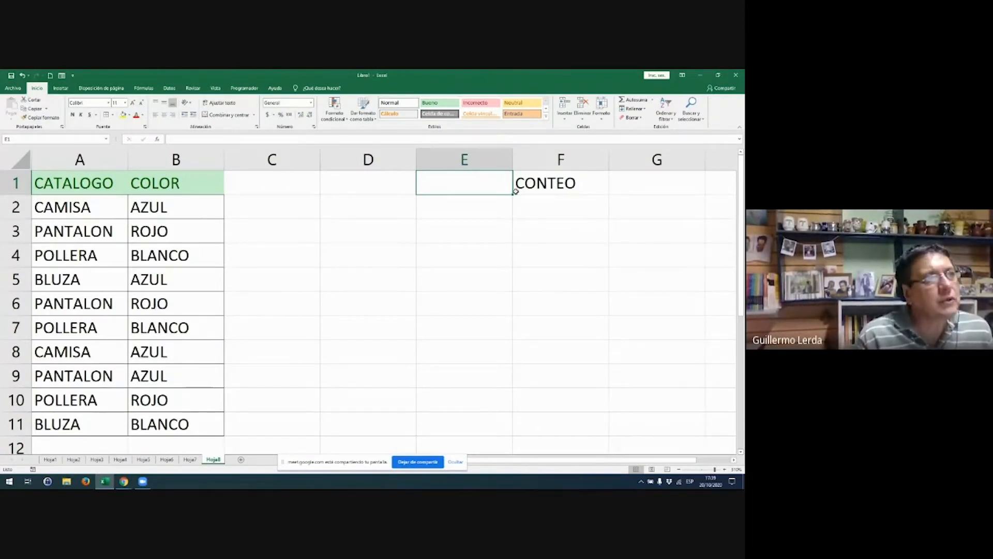
left_click(522, 103)
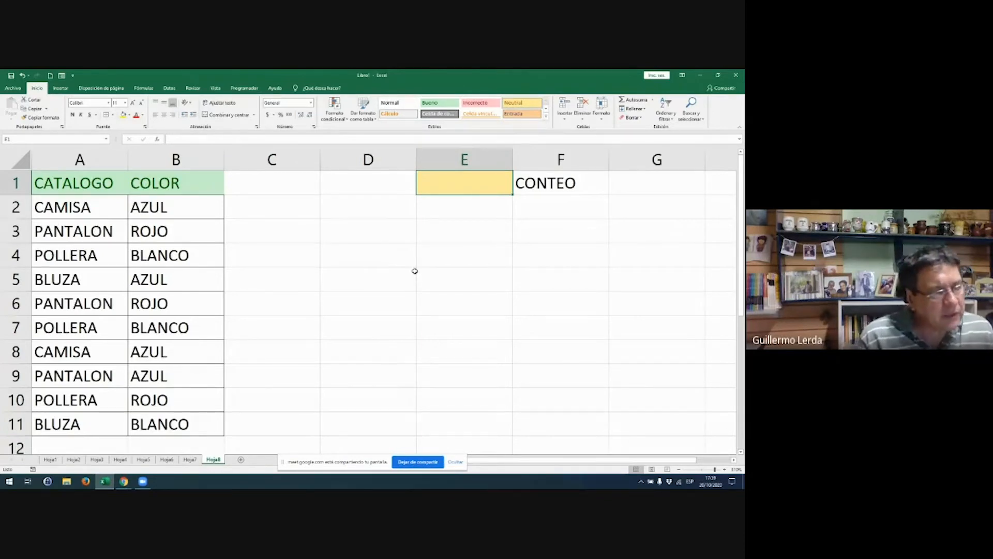
double_click(453, 191)
left_click(439, 225)
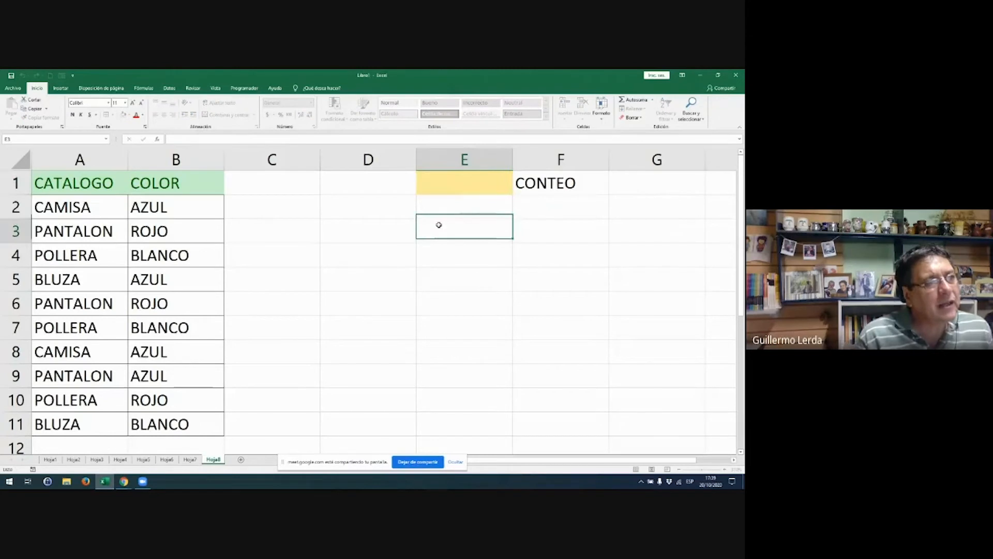
left_click(451, 187)
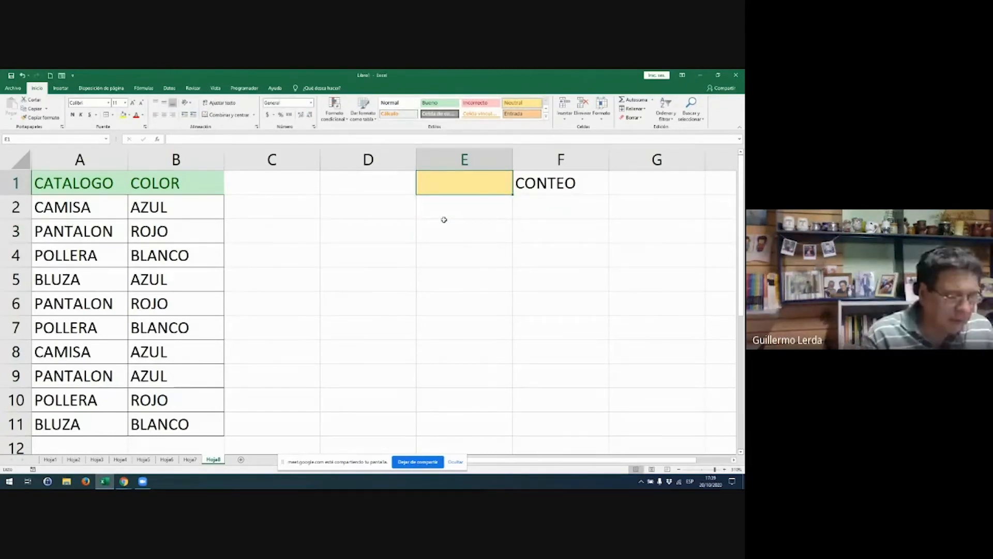
type("AZUL")
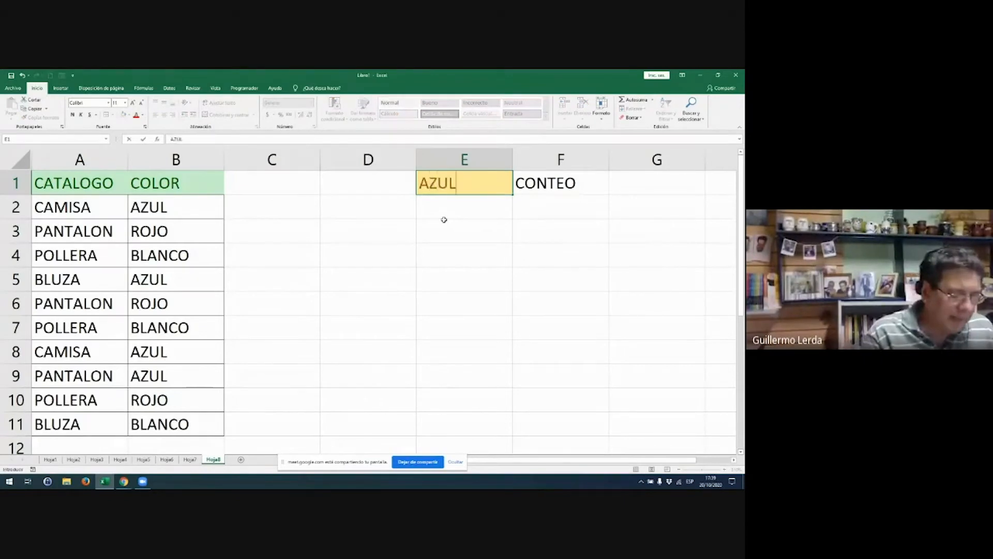
key("Return")
key("Up")
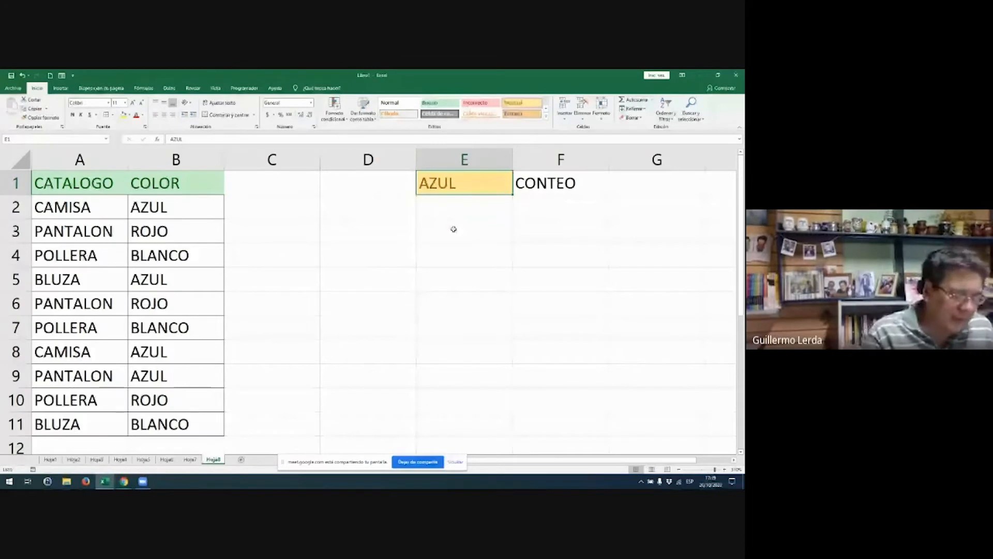
key("Down")
type("=")
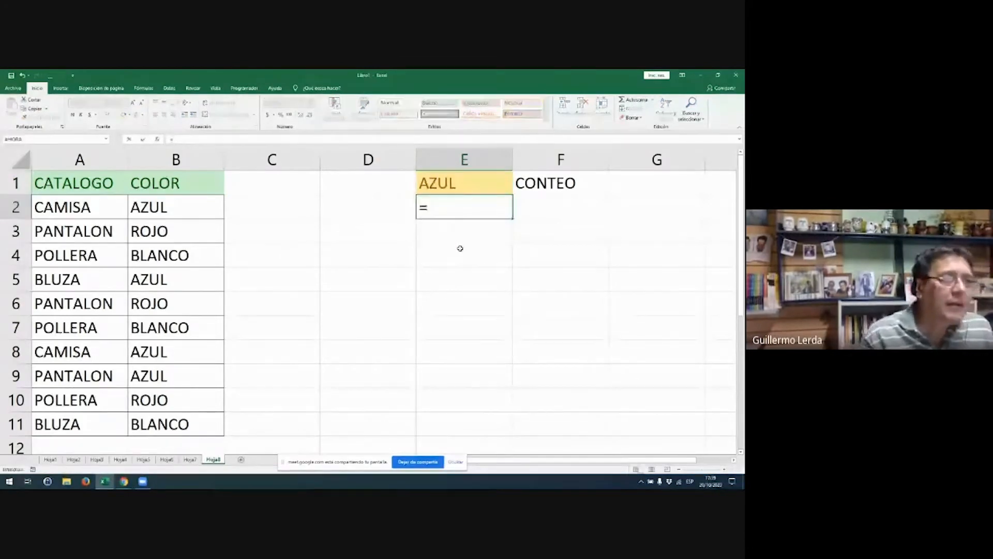
type("CONTA")
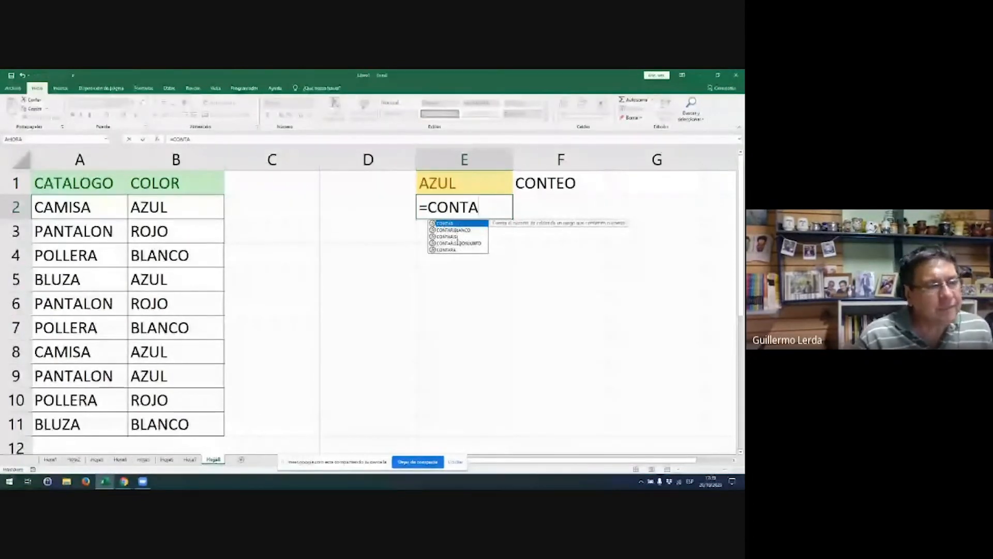
double_click(457, 237)
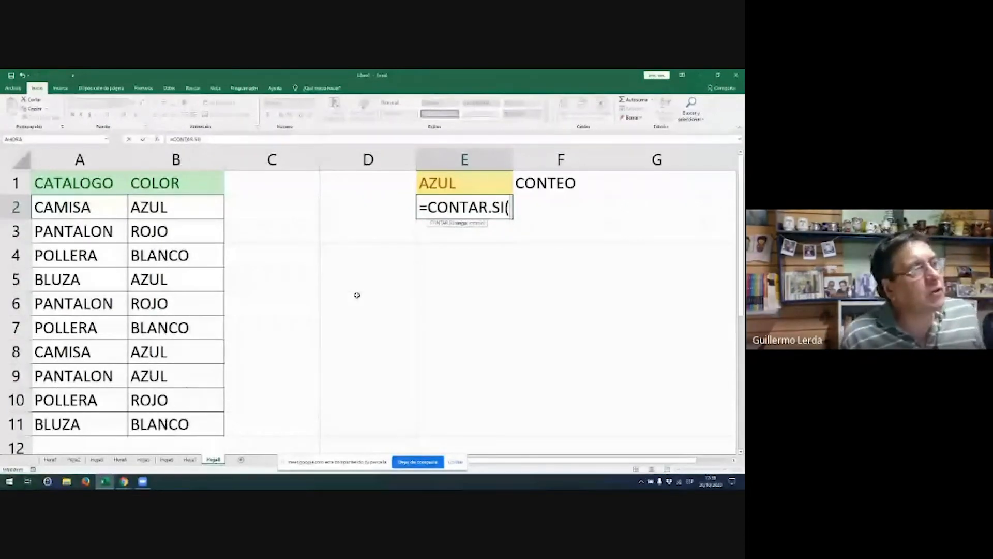
left_click(157, 141)
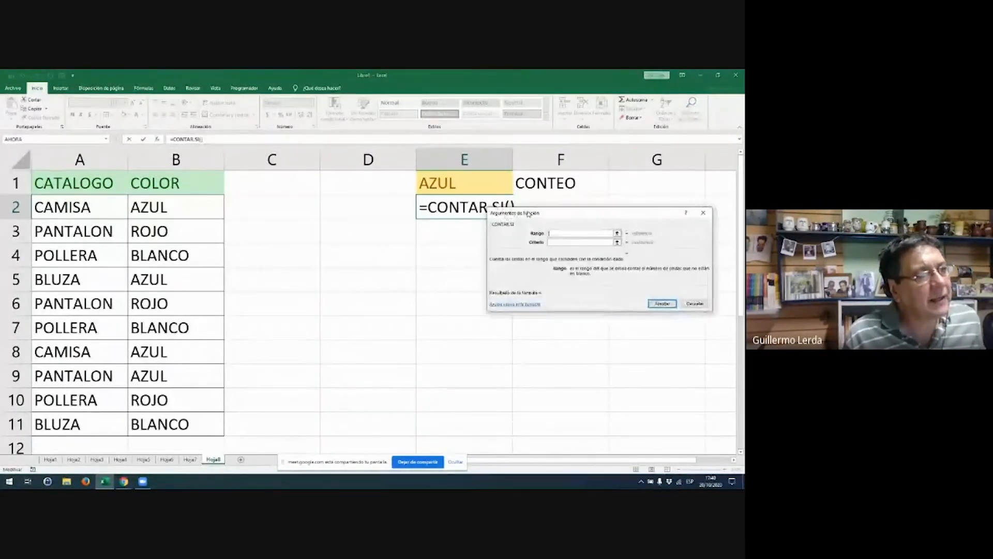
left_click_drag(527, 214, 424, 266)
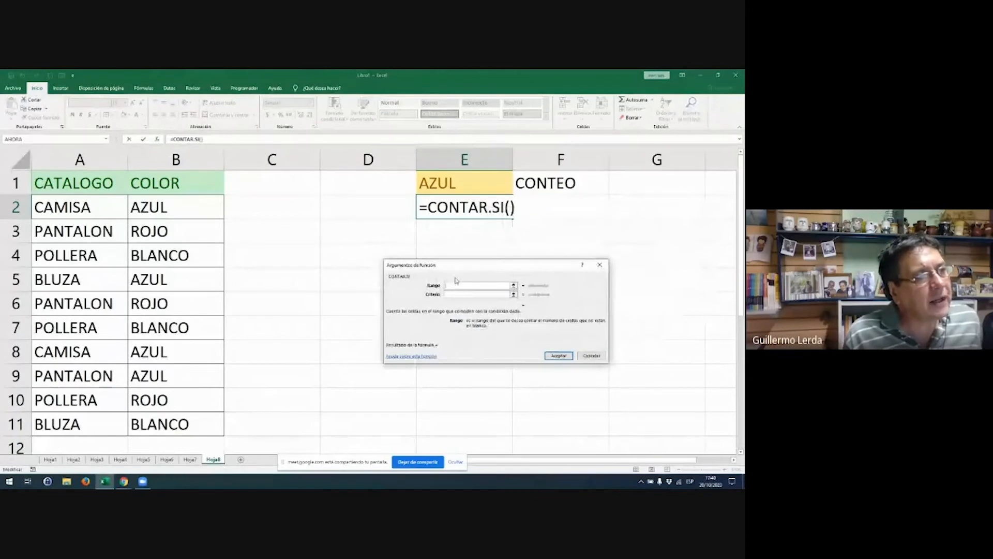
left_click(177, 170)
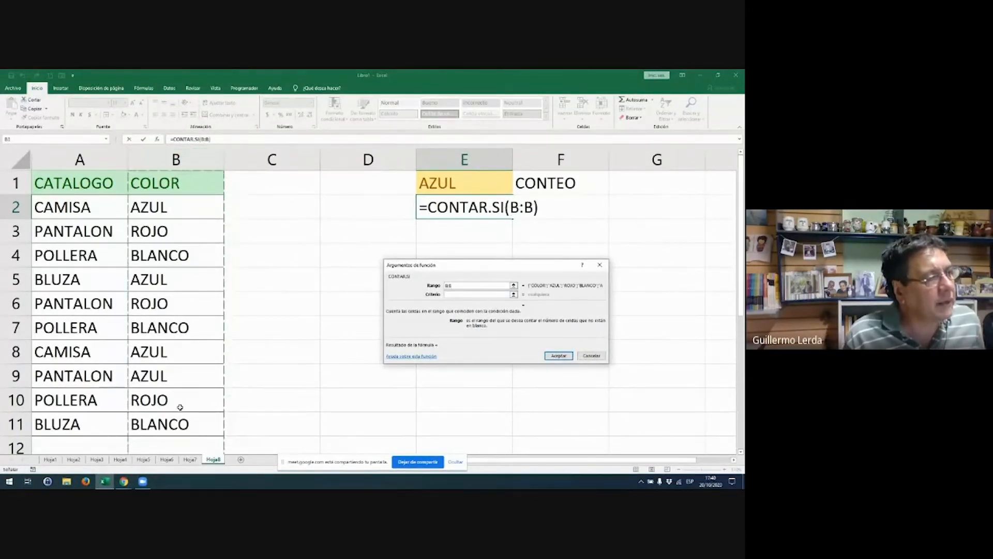
left_click_drag(177, 185, 195, 420)
left_click(176, 160)
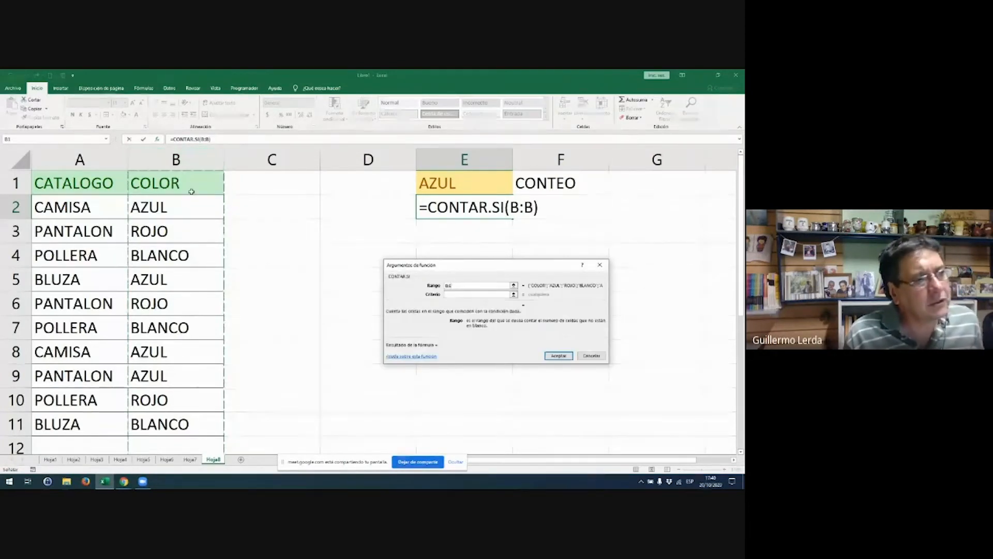
left_click(479, 294)
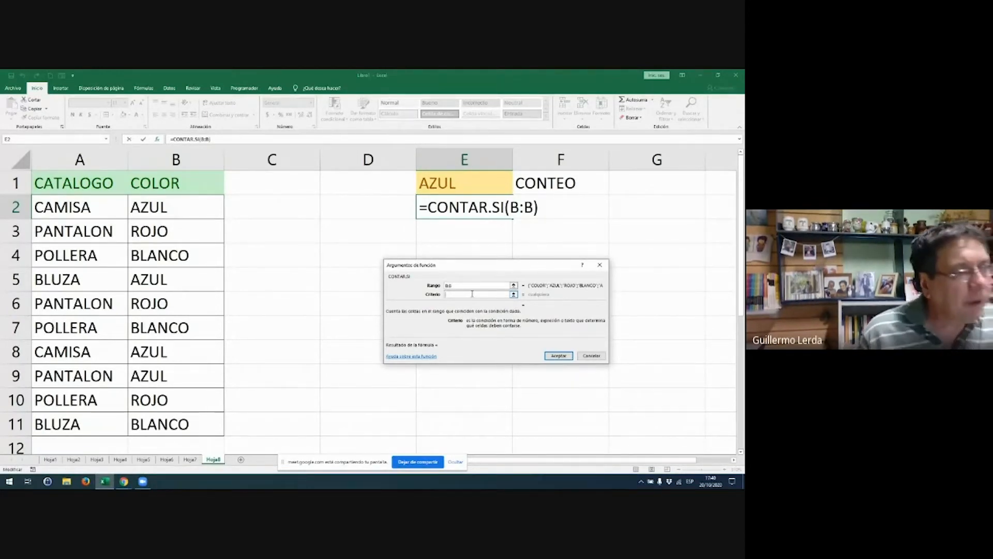
type("AZUL")
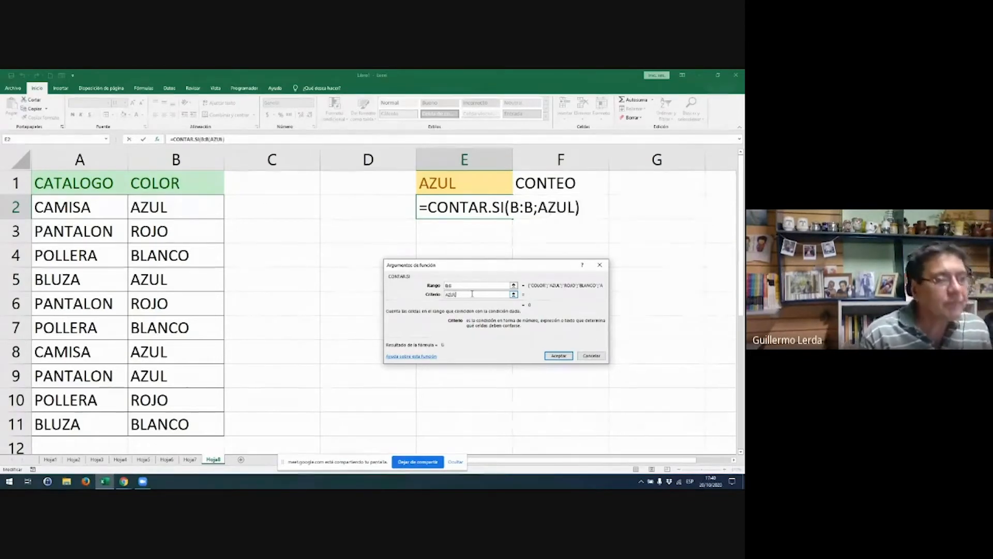
key("BackSpace")
key("BackSpace")
key("BackSpace")
key("BackSpace")
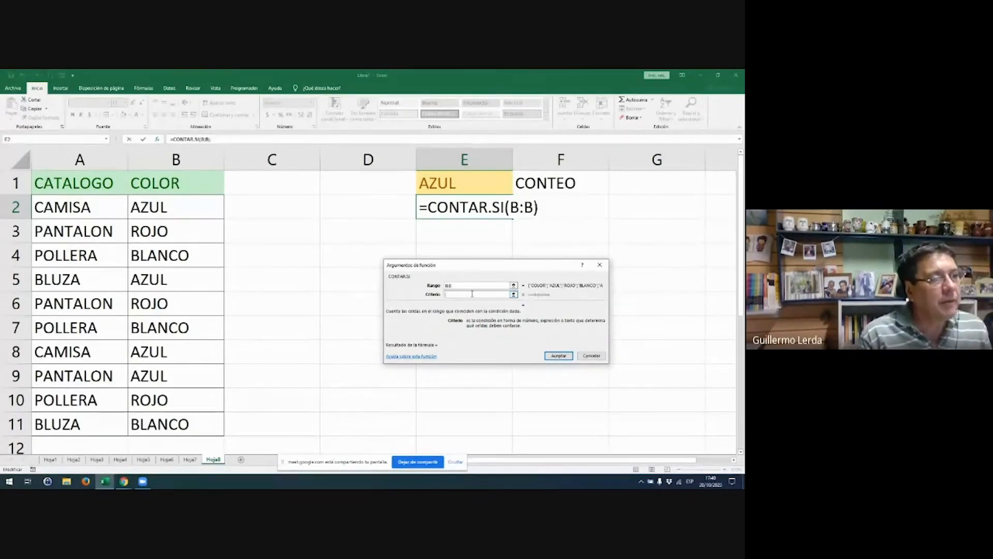
type("BLAN")
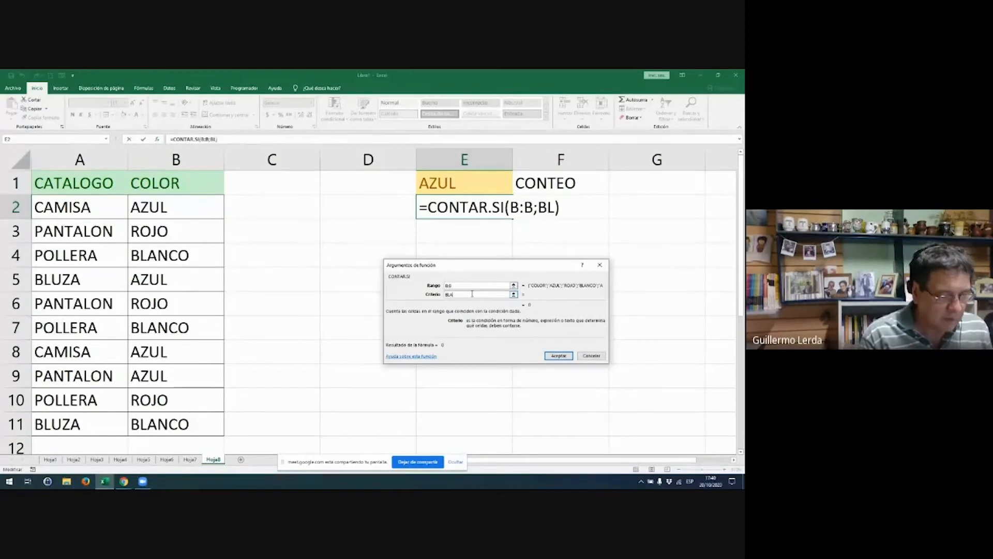
type("CO")
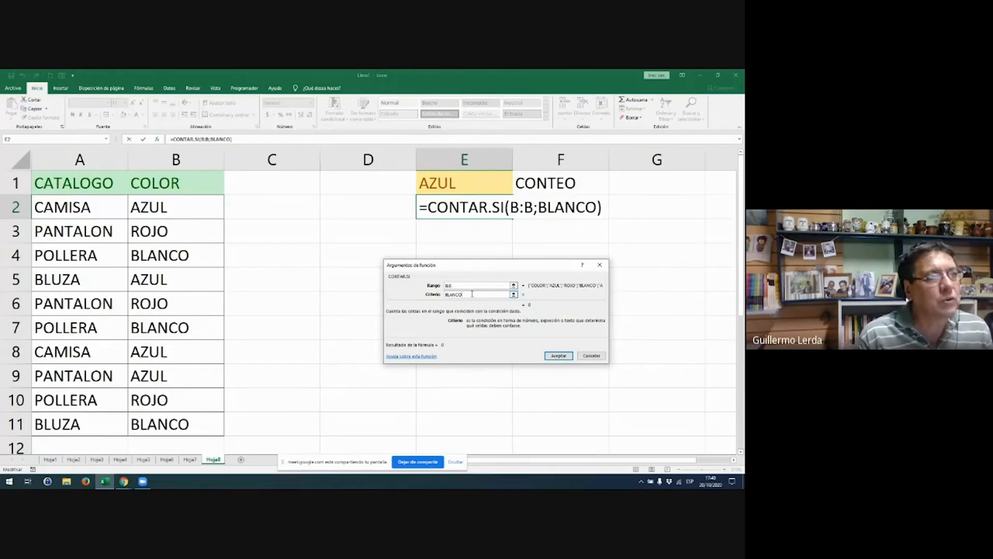
key("Escape")
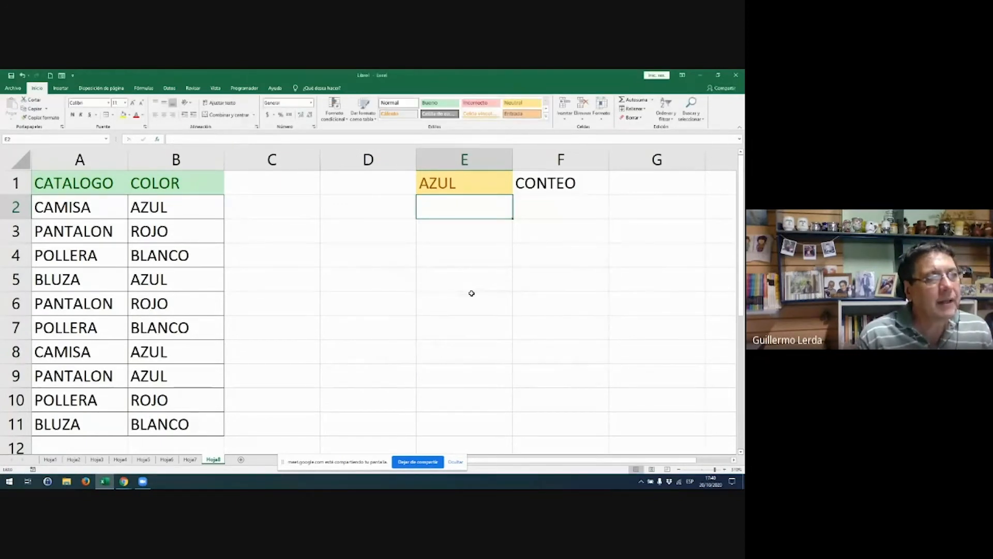
- Start a CONTAR.SI function in cell E2 and set its range to the whole of column B
left_click(192, 209)
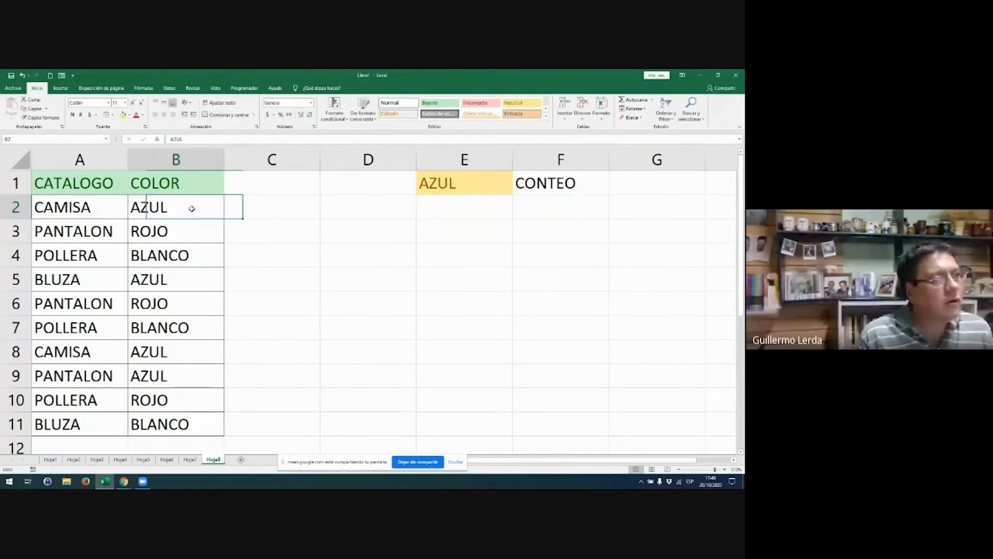
double_click(495, 209)
type("=")
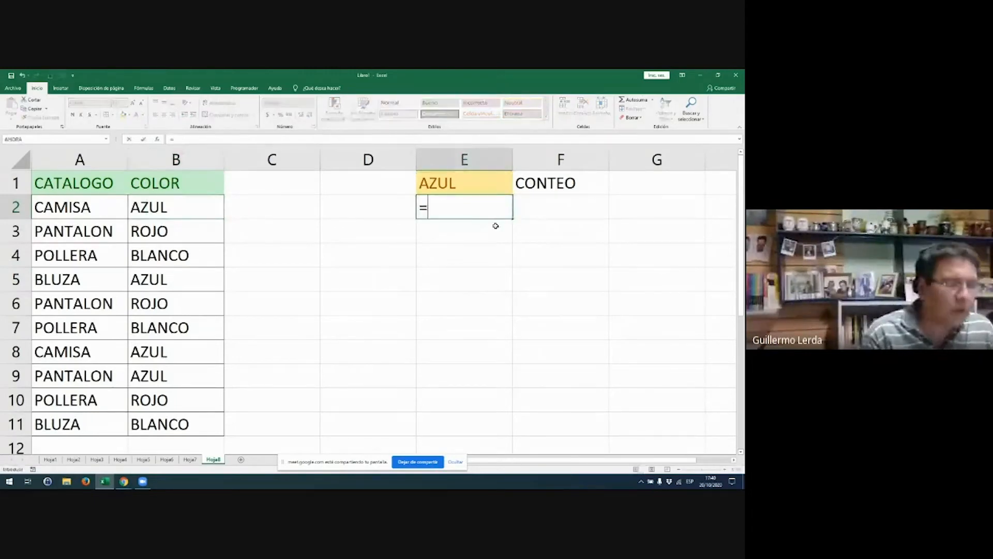
type("CONTAR")
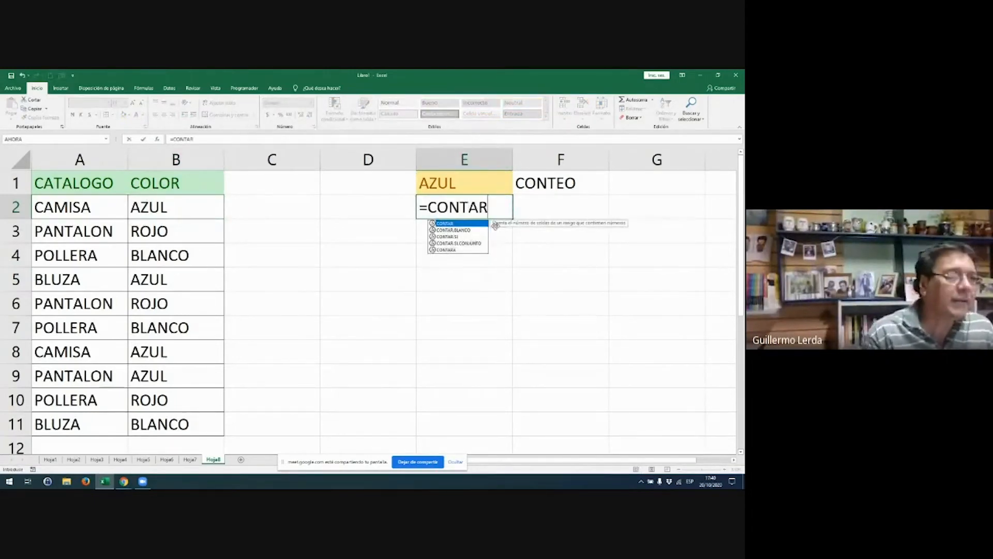
double_click(472, 237)
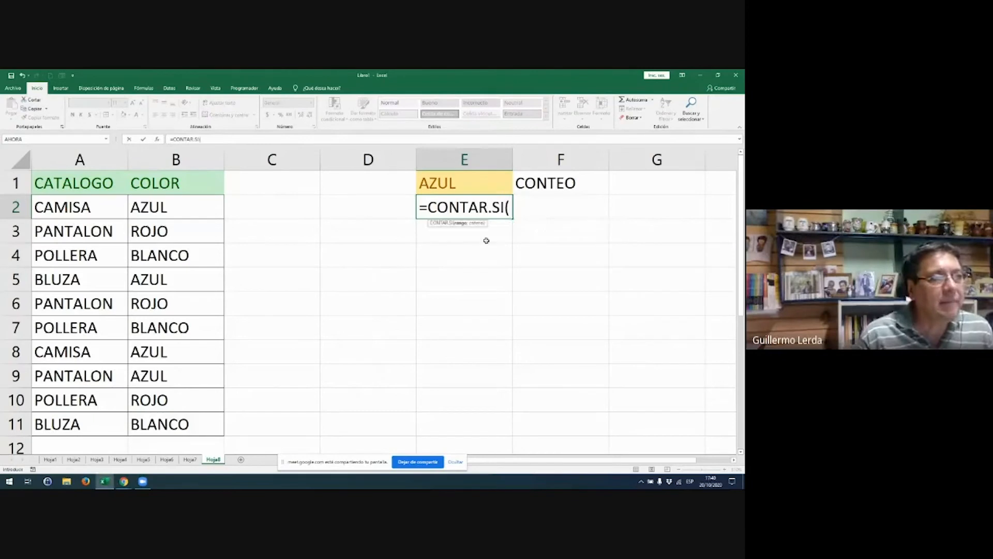
left_click(157, 139)
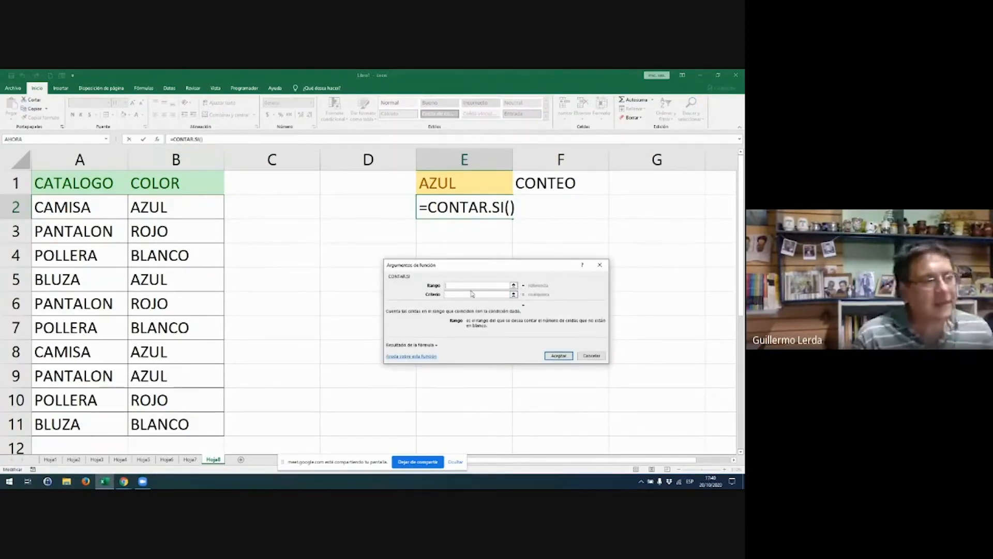
left_click(172, 161)
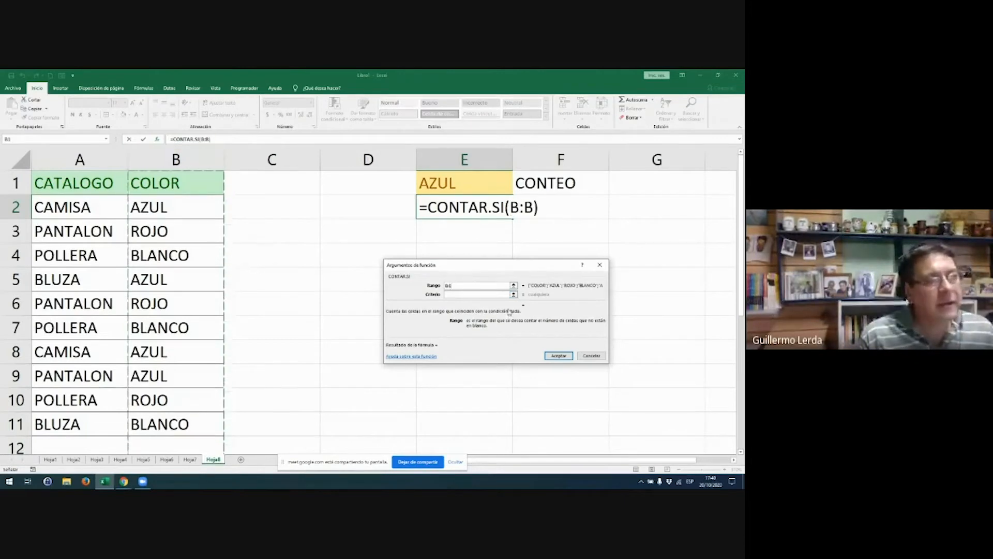
- Try AZUL as the CONTAR.SI criterion, replace it with a reference to cell E1, and accept the function
left_click(486, 294)
type("AZ")
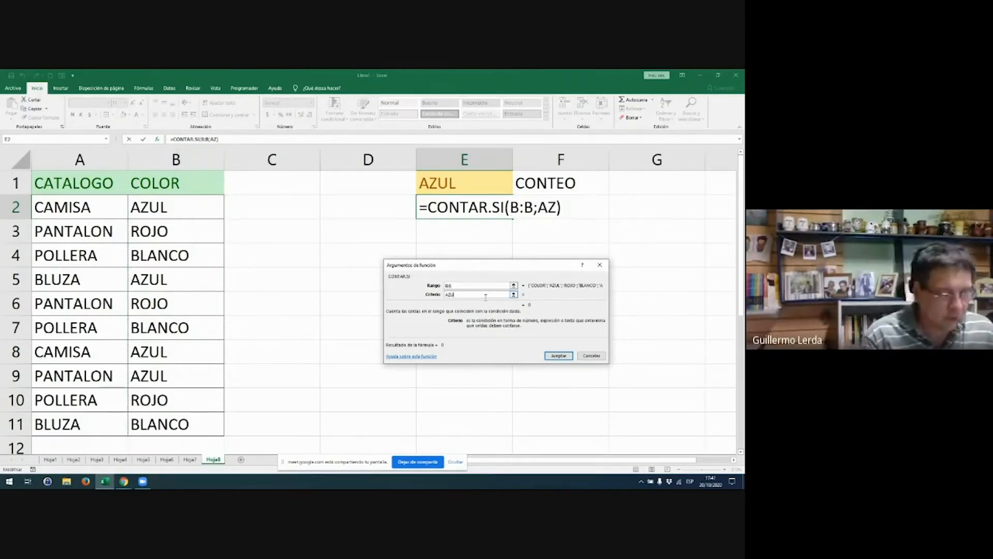
type("UL")
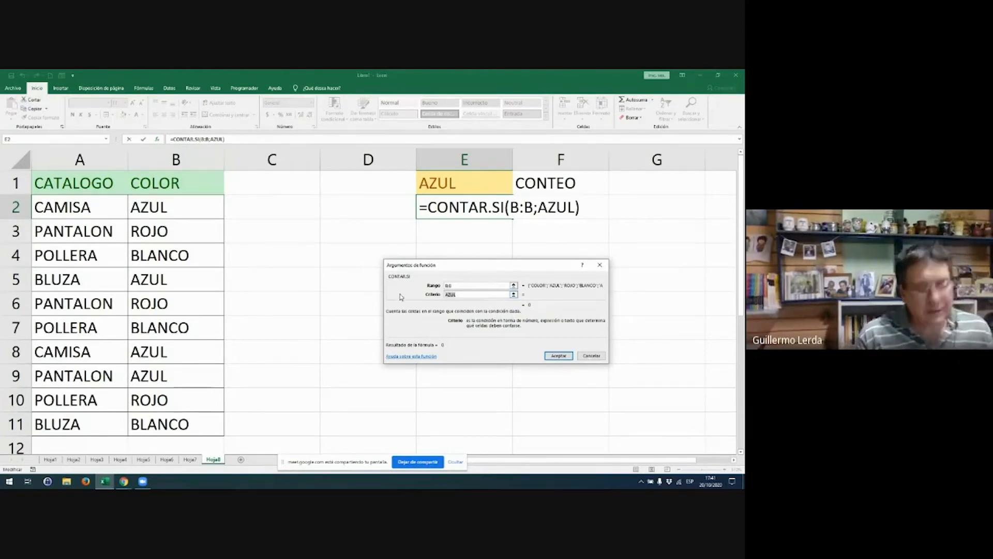
key("BackSpace")
key("BackSpace")
key("BackSpace")
key("BackSpace")
left_click(470, 181)
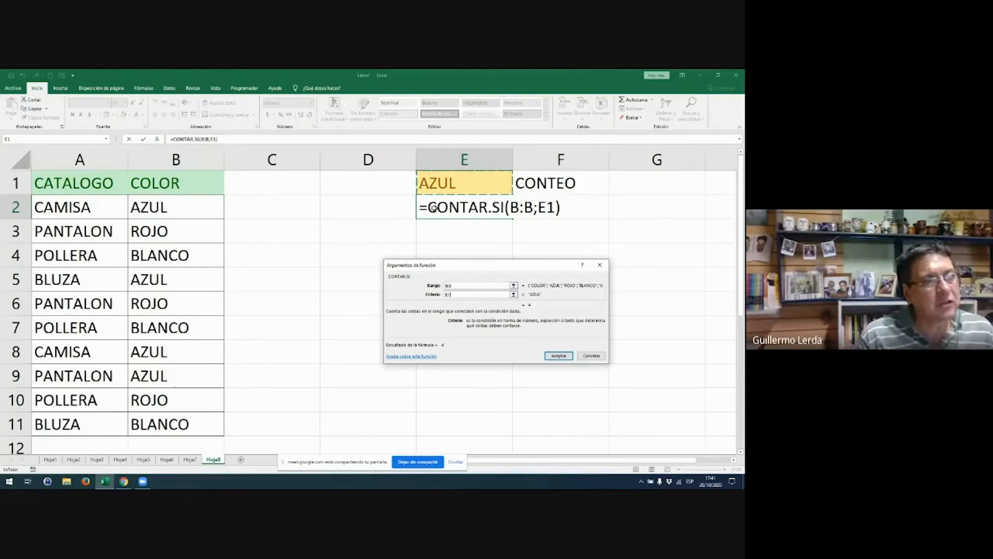
left_click(557, 355)
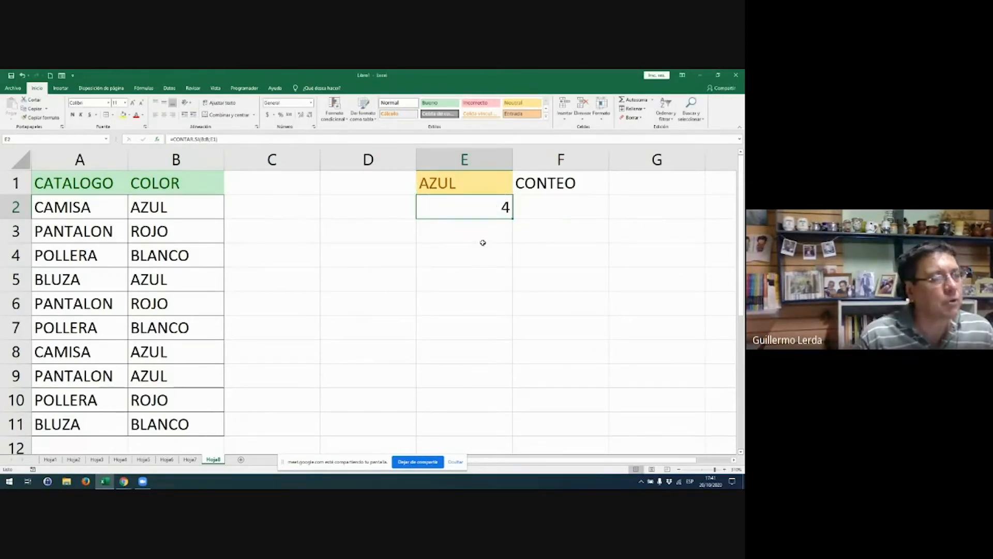
- Check the AZUL entries in column B against the count in E2
left_click(150, 212)
left_click(149, 280)
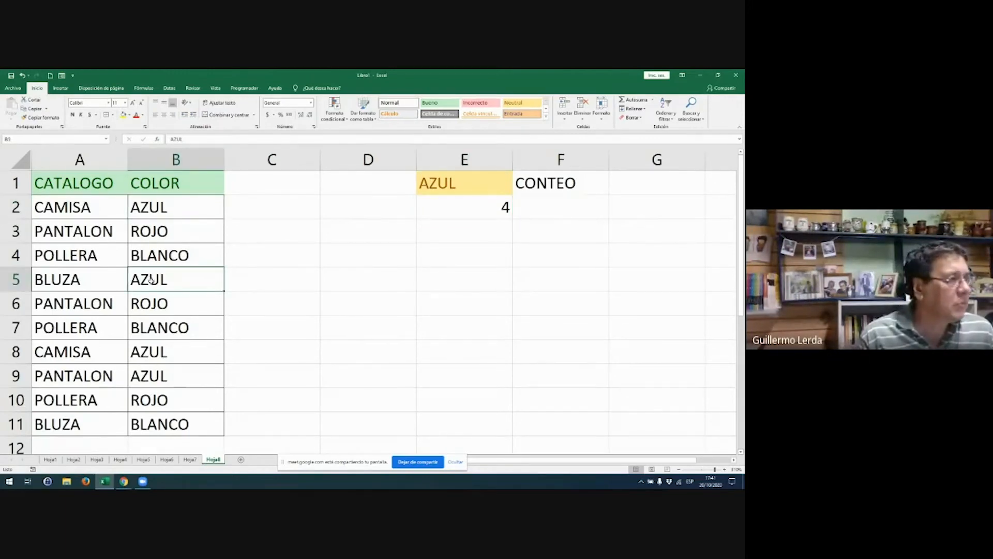
left_click(155, 352)
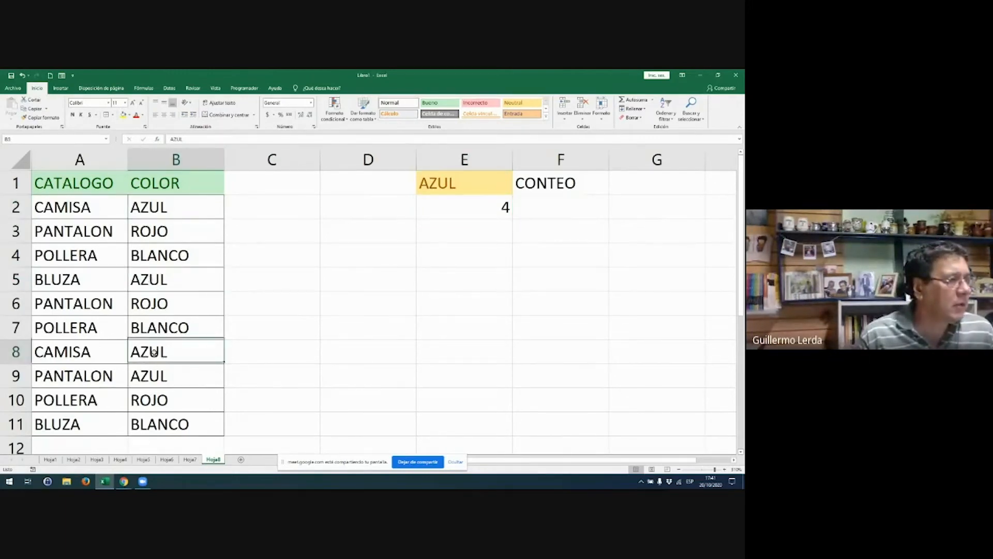
left_click(164, 422)
left_click(169, 382)
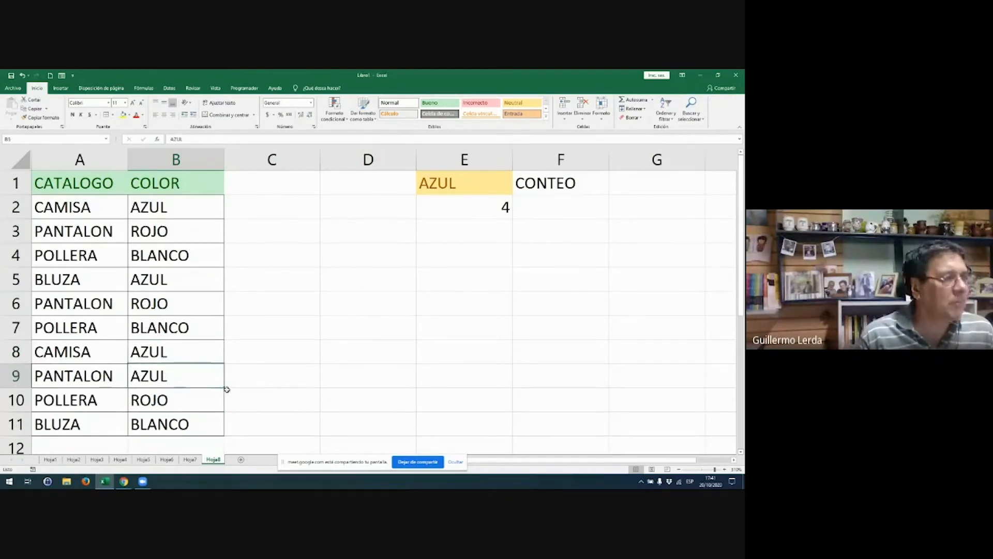
- Replace the criterion in E1 with BLANCO and inspect the CONTAR.SI formula in E2
double_click(450, 183)
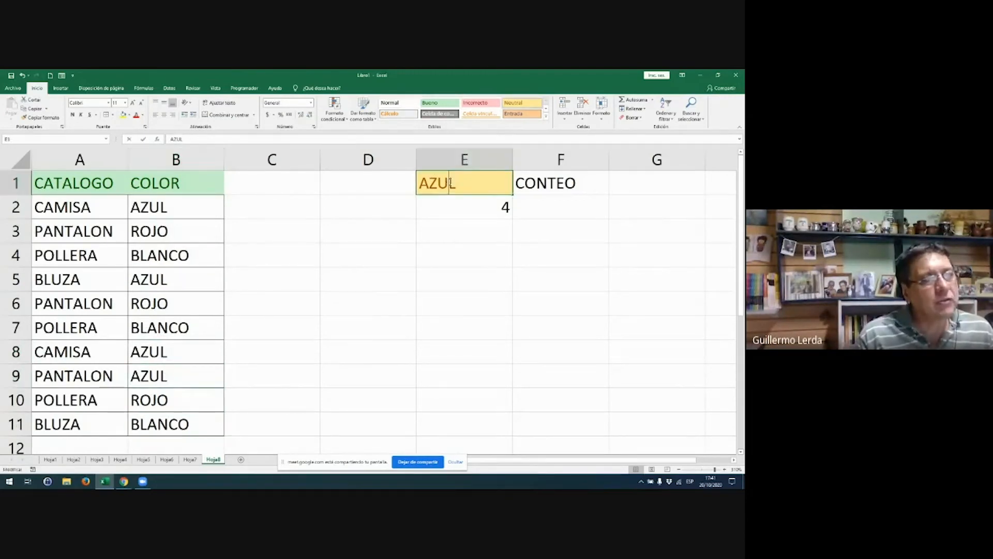
double_click(450, 183)
type("BLAN")
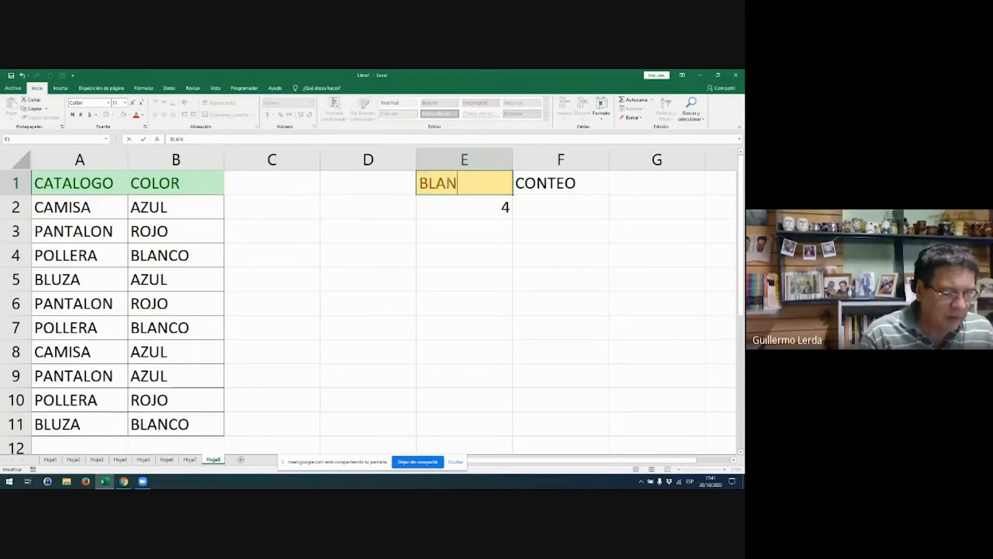
type("CO")
key("Return")
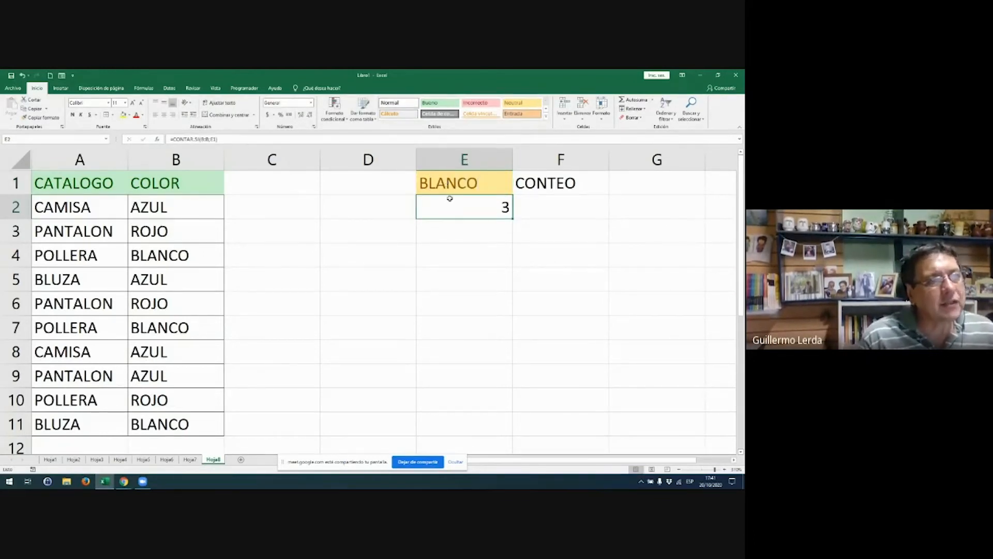
double_click(450, 200)
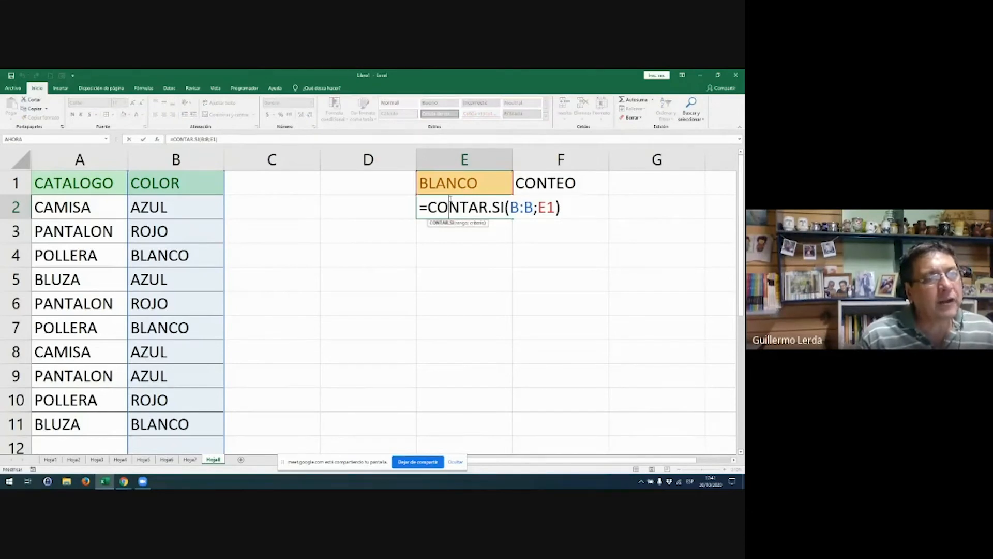
key("Escape")
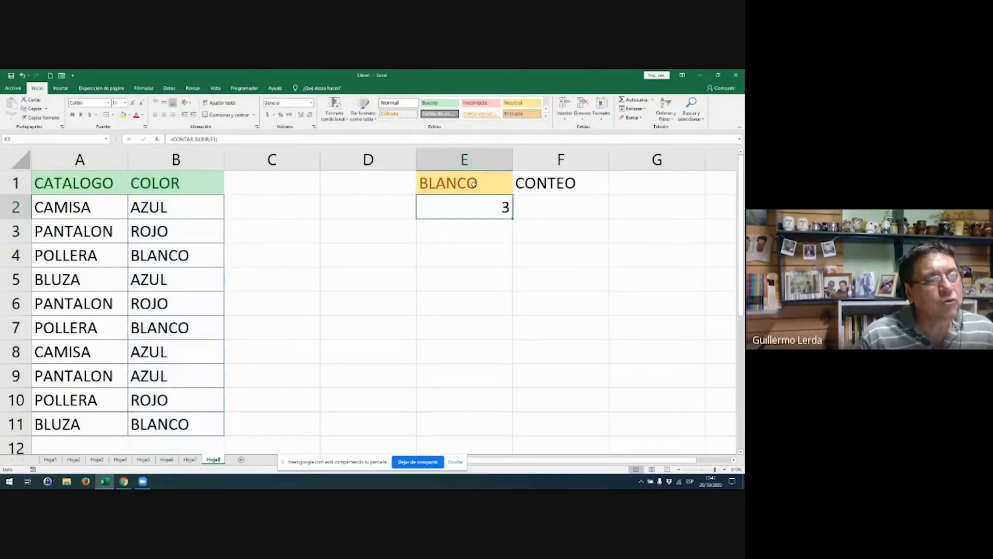
- Change the criterion in E1 to ROJO and check the ROJO entries in column B
left_click(472, 183)
double_click(472, 184)
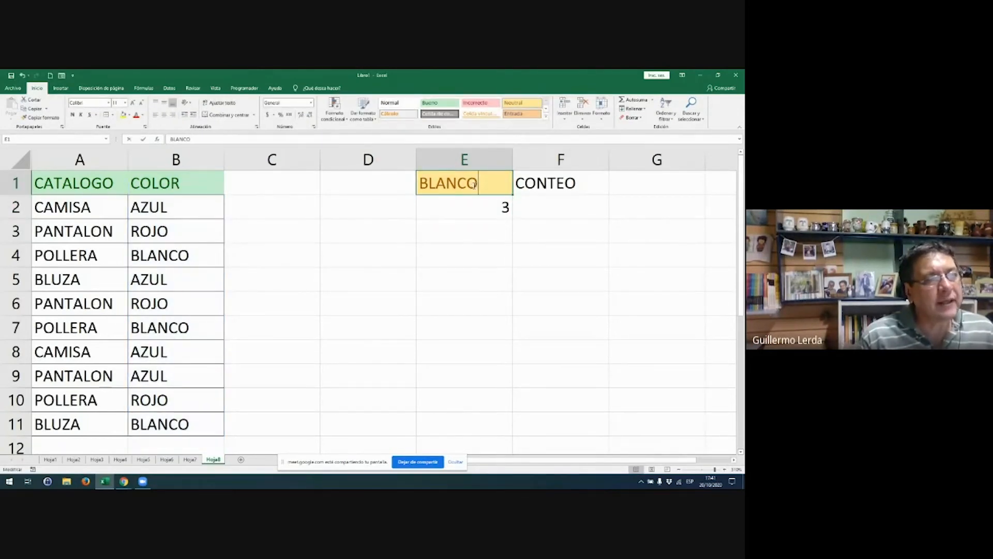
left_click(474, 218)
left_click(468, 193)
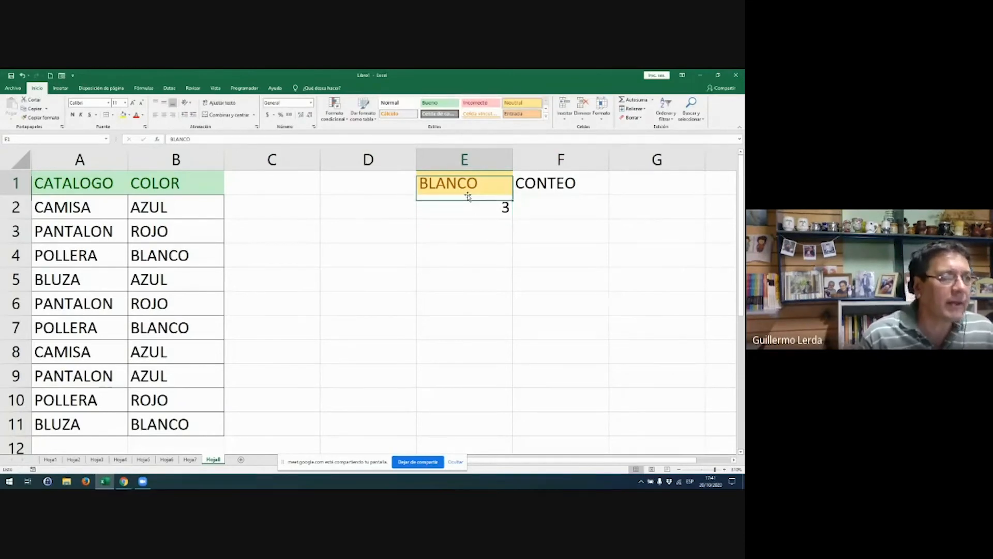
type("ROJO")
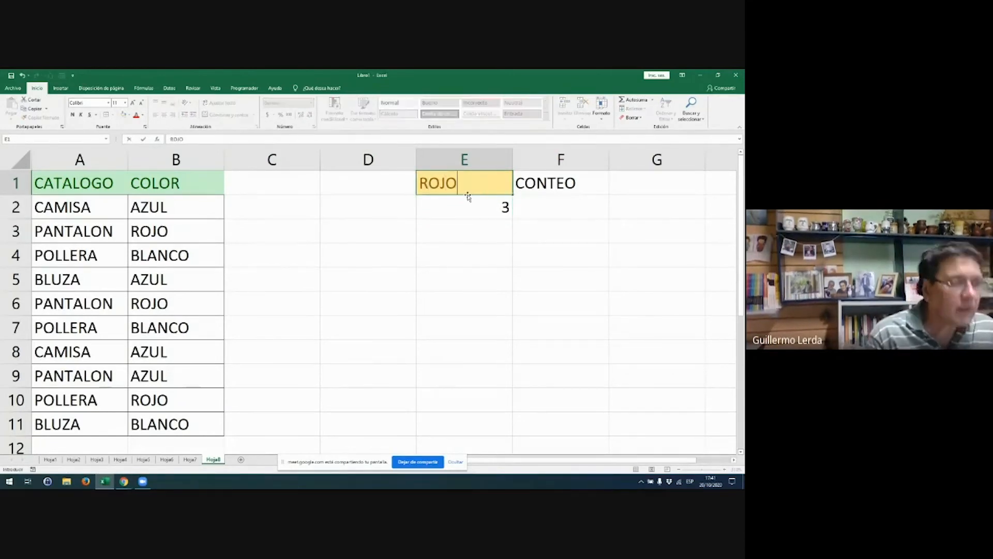
key("Return")
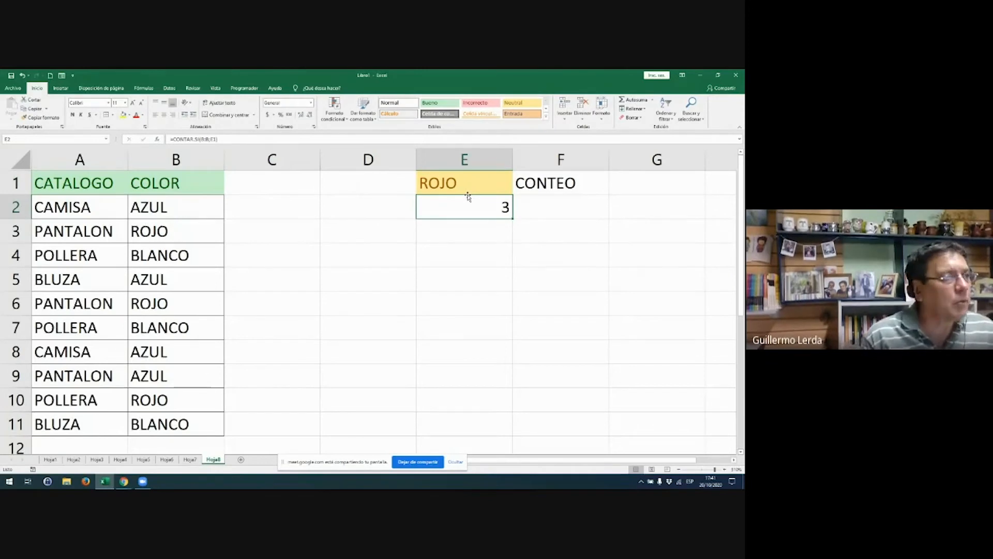
left_click(133, 232)
left_click(169, 299)
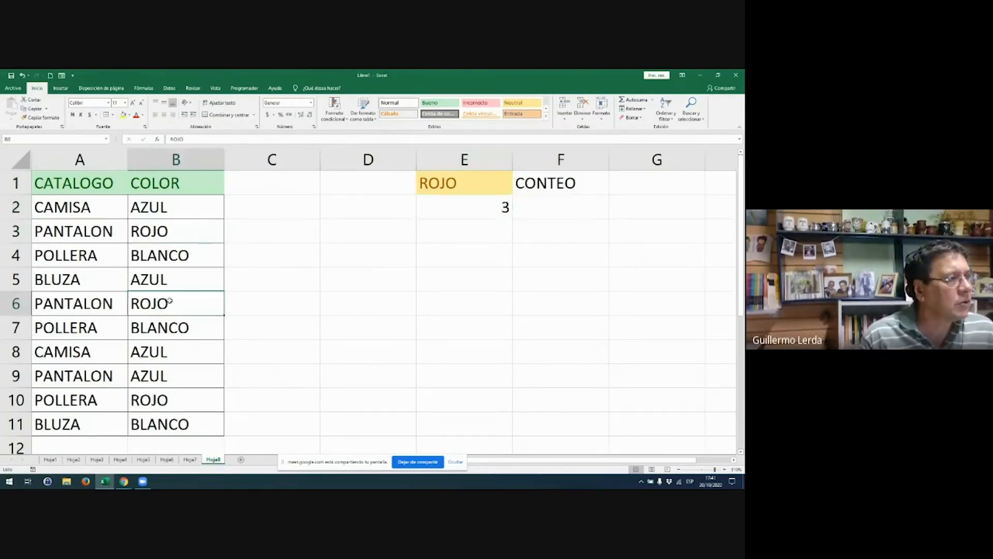
left_click(169, 399)
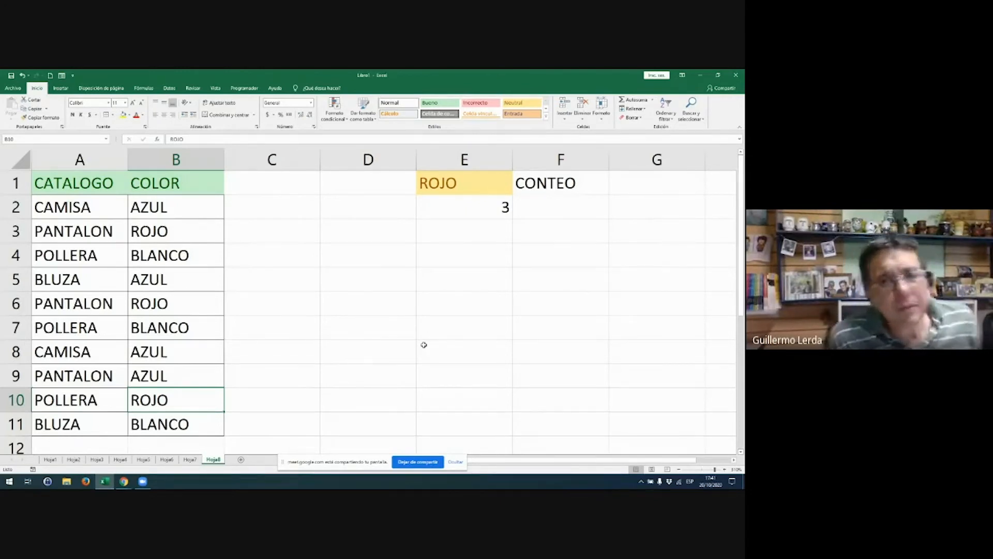
- Copy the ROJO criterion cell E1 with its formatting to E5
left_click(459, 188)
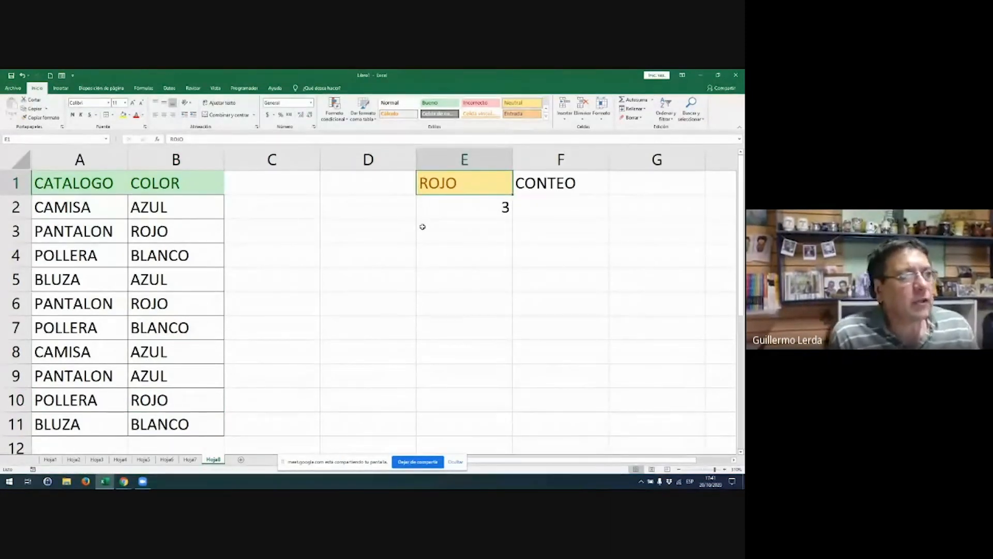
key("ctrl+c")
left_click(455, 282)
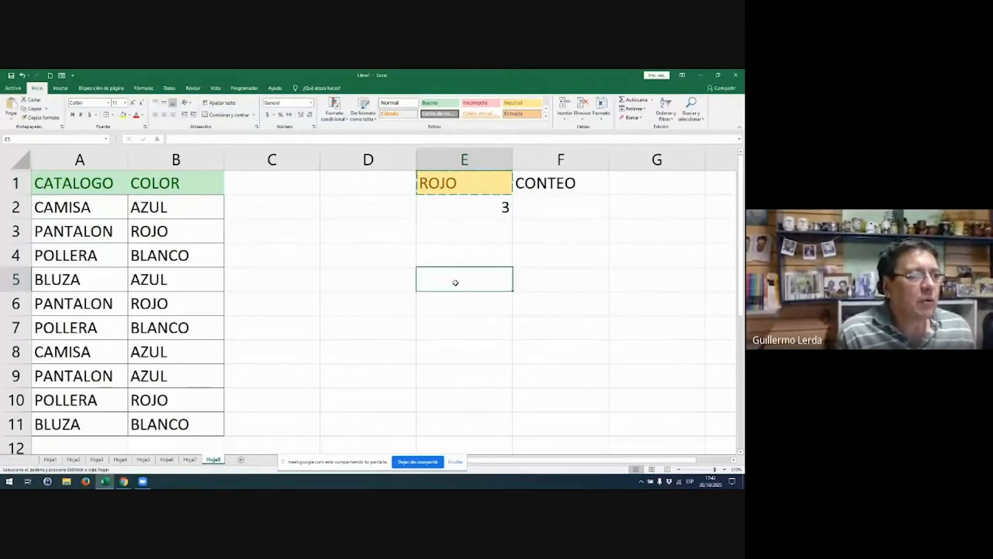
key("ctrl+v")
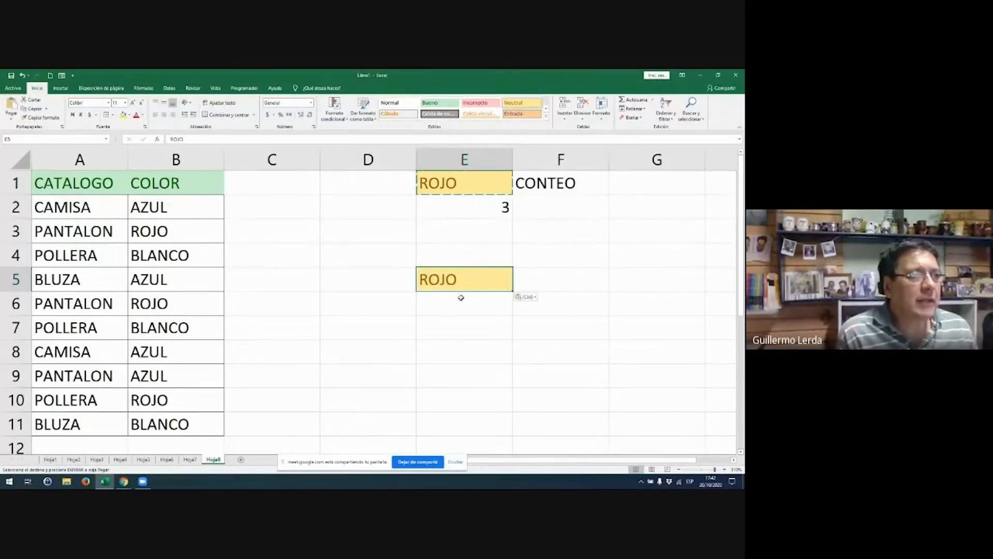
- Apply the Incorrecto cell style to E6 and copy that cell to E4, above the second ROJO cell
left_click(459, 299)
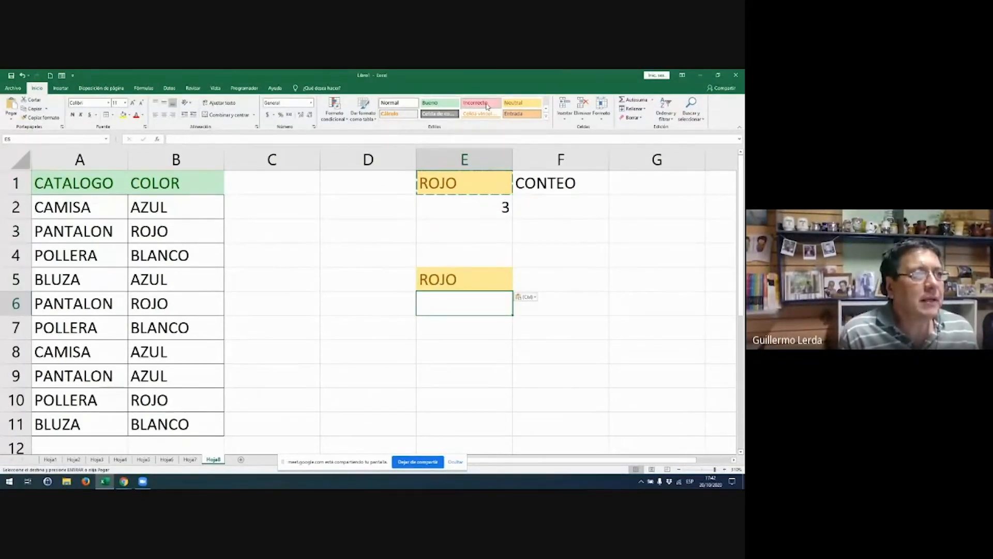
left_click(485, 103)
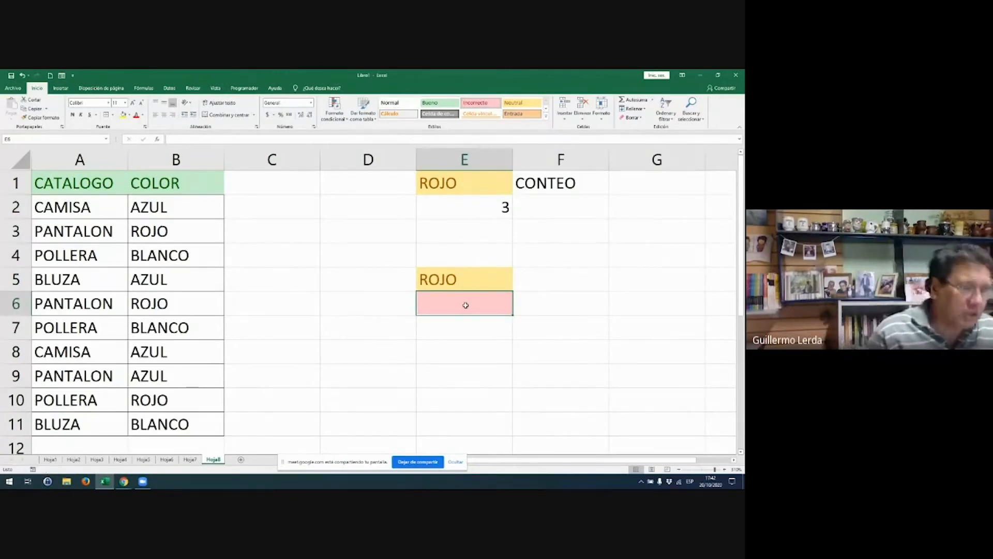
key("Up")
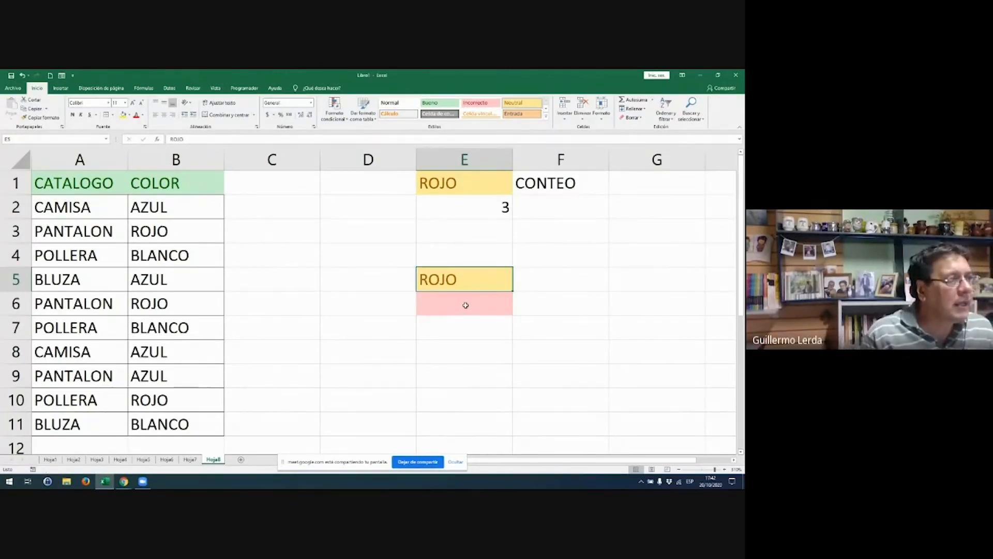
left_click(466, 305)
key("ctrl+c")
key("Up")
key("Up")
key("Up")
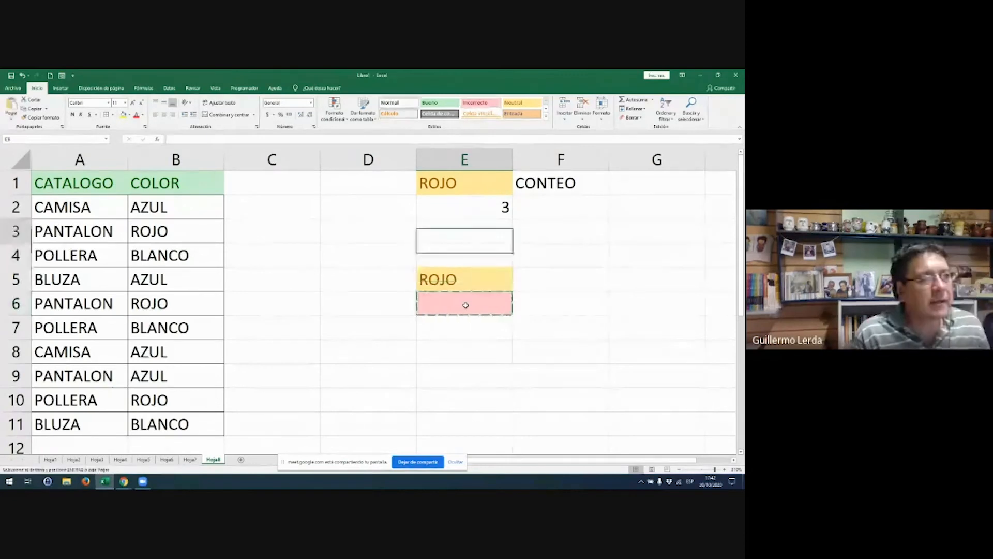
key("Down")
key("ctrl+v")
- Copy the blank cell E7 over E6 to remove its red fill
left_click(466, 306)
key("Down")
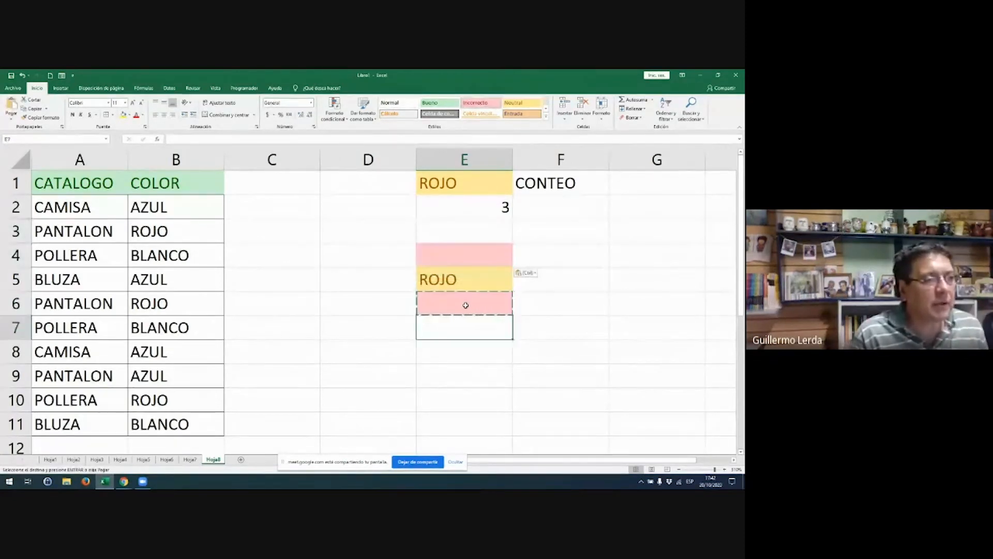
key("ctrl+c")
key("Up")
key("ctrl+v")
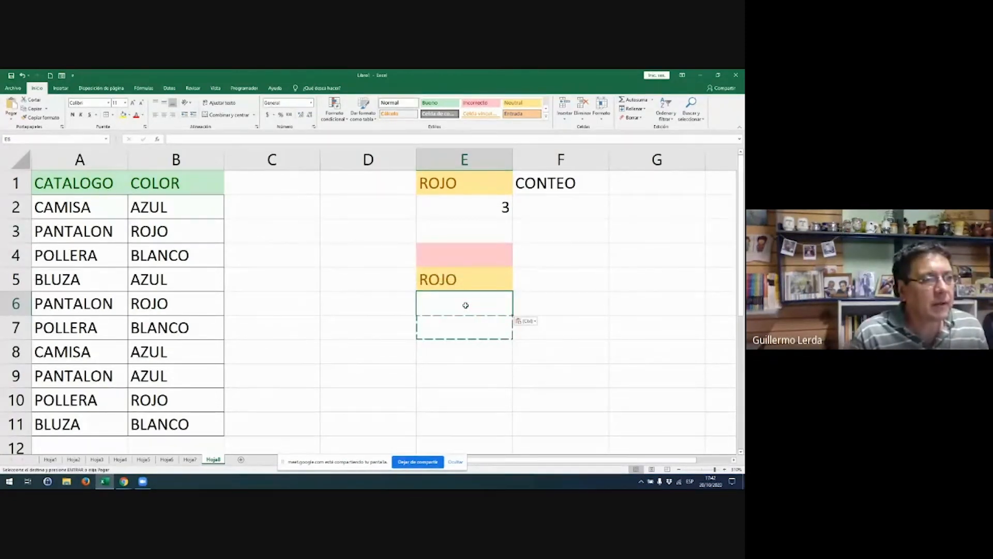
- Enter PANTALON in the red-filled cell E4
key("Up")
key("Up")
type("PANTALON")
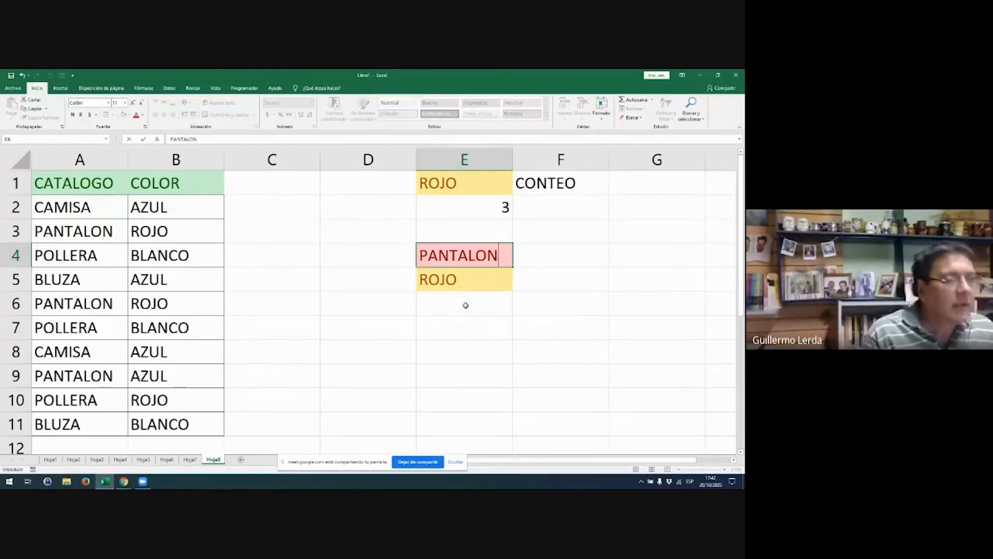
key("Return")
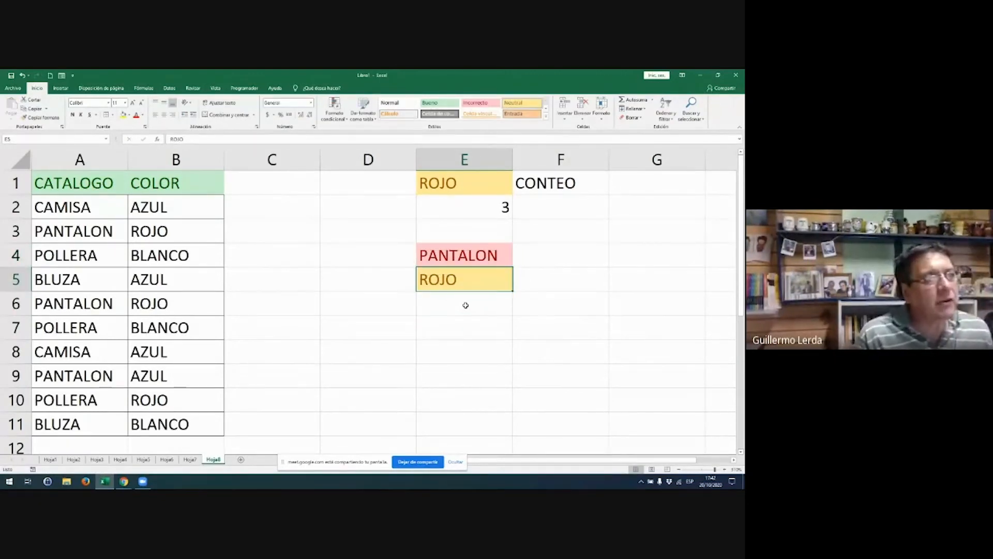
- Move the CONTAR.SI formula from E2 to F2, under the CONTEO heading
key("Right")
key("Up")
key("Up")
key("Up")
key("Left")
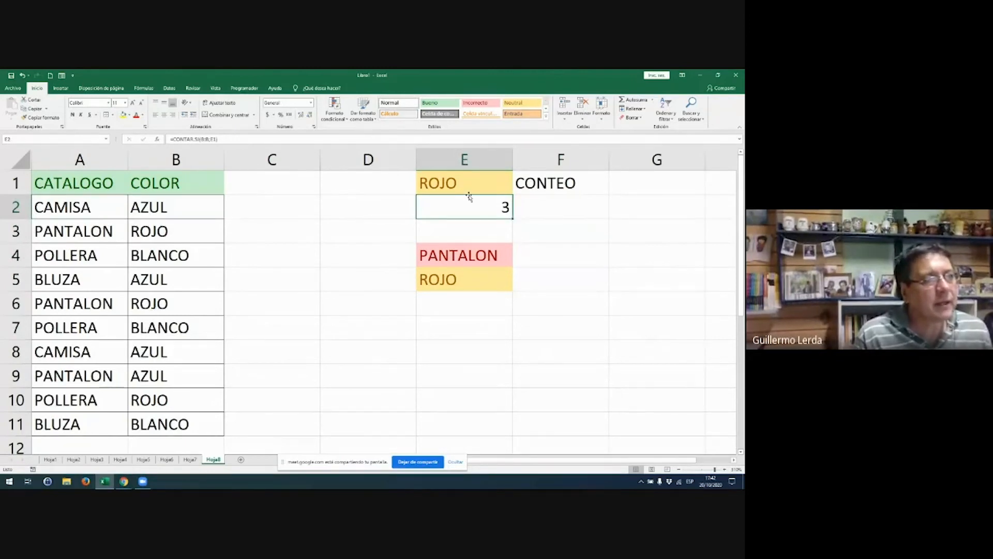
left_click_drag(469, 196, 565, 197)
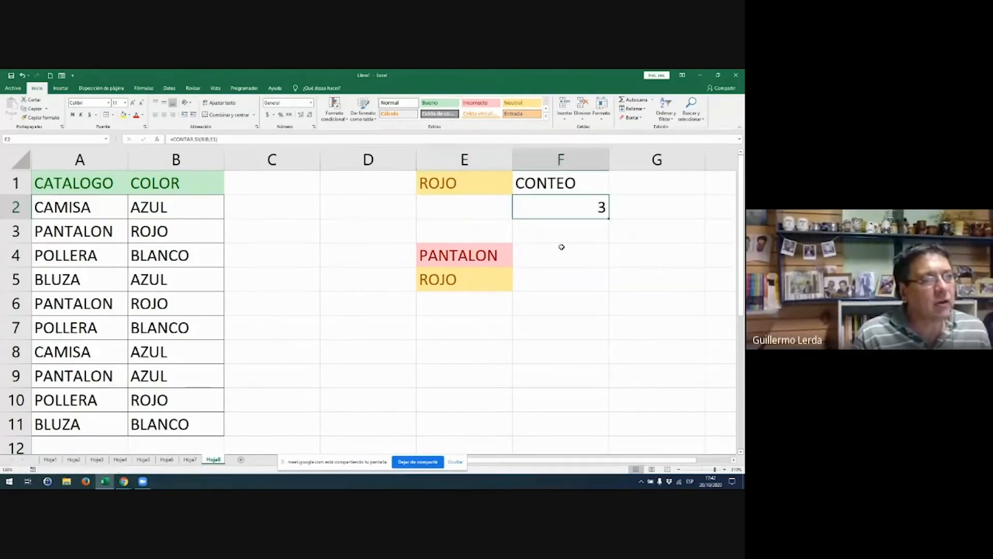
- Start a CONTAR.SI.CONJUNTO formula in cell F6
left_click(554, 299)
type("=")
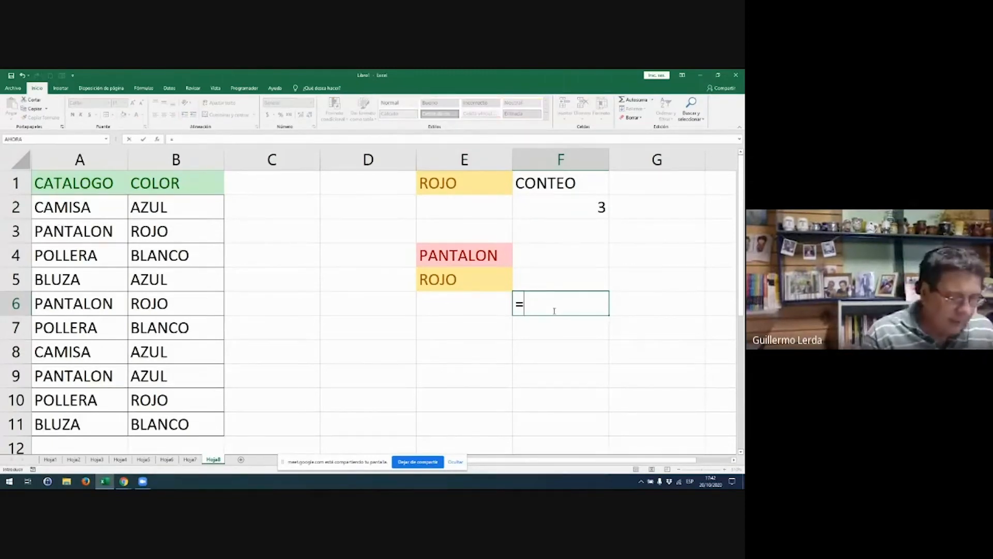
type("CONTGA")
key("BackSpace")
key("BackSpace")
type("A")
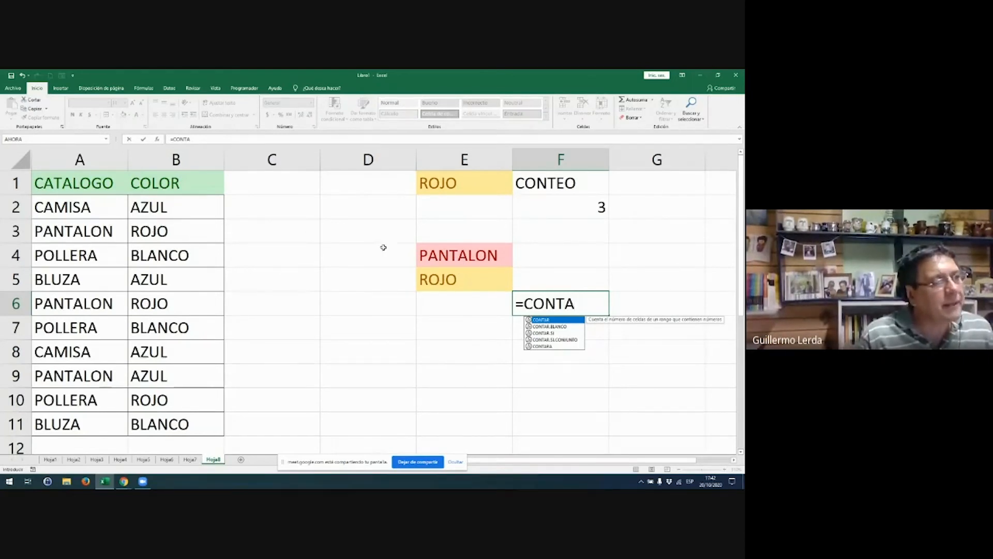
left_click(557, 335)
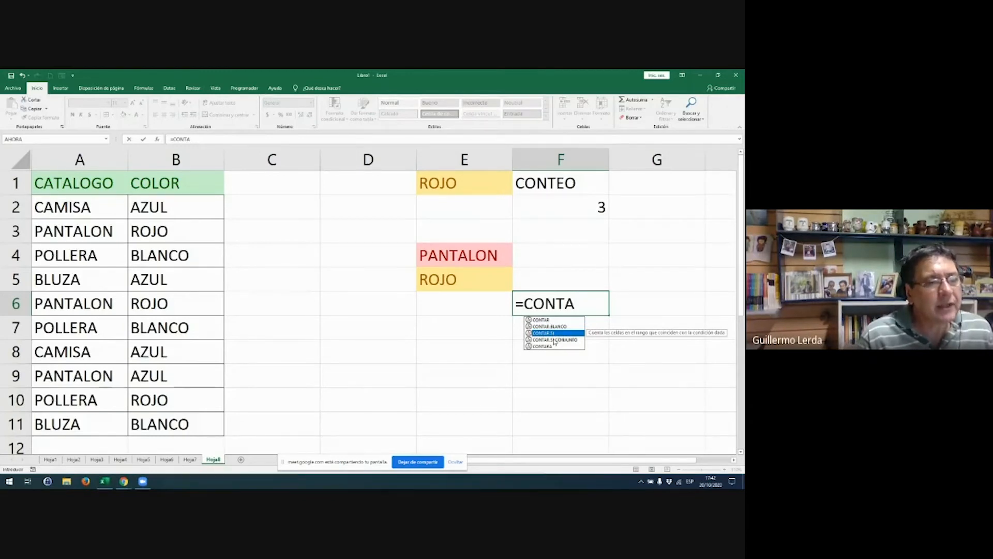
left_click(555, 340)
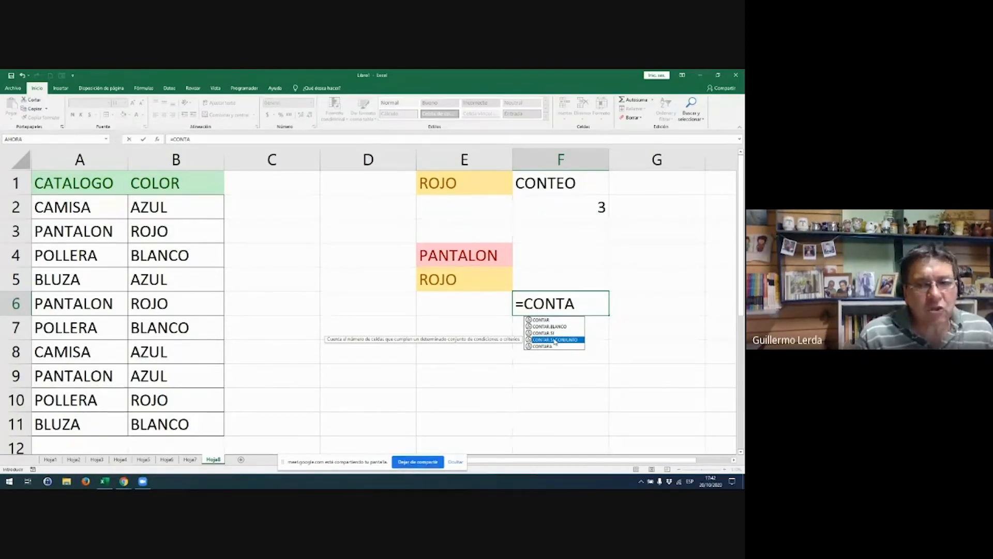
double_click(555, 340)
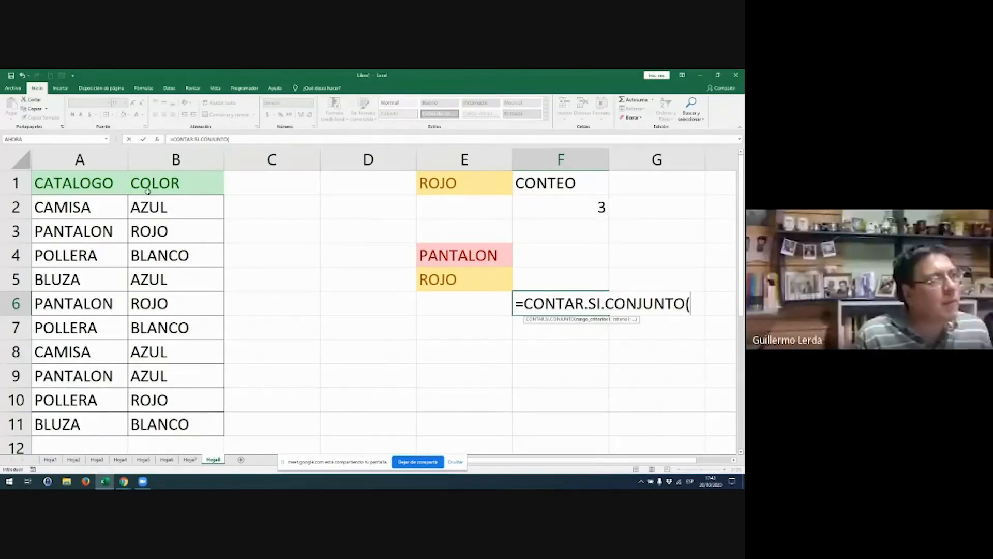
- Open the arguments of CONTAR.SI.CONJUNTO and set Rango_criterios1 to the whole of column A
left_click(158, 140)
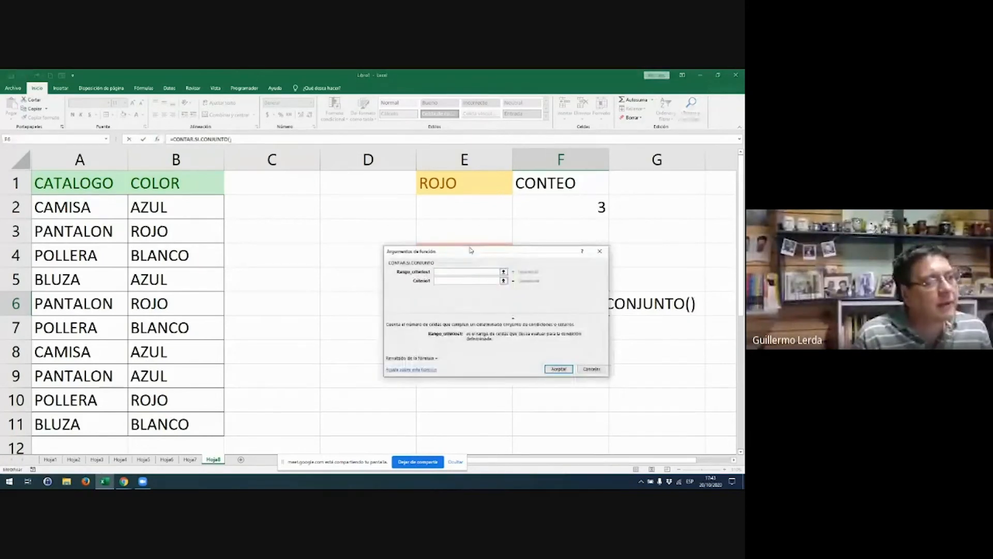
left_click_drag(470, 251, 458, 269)
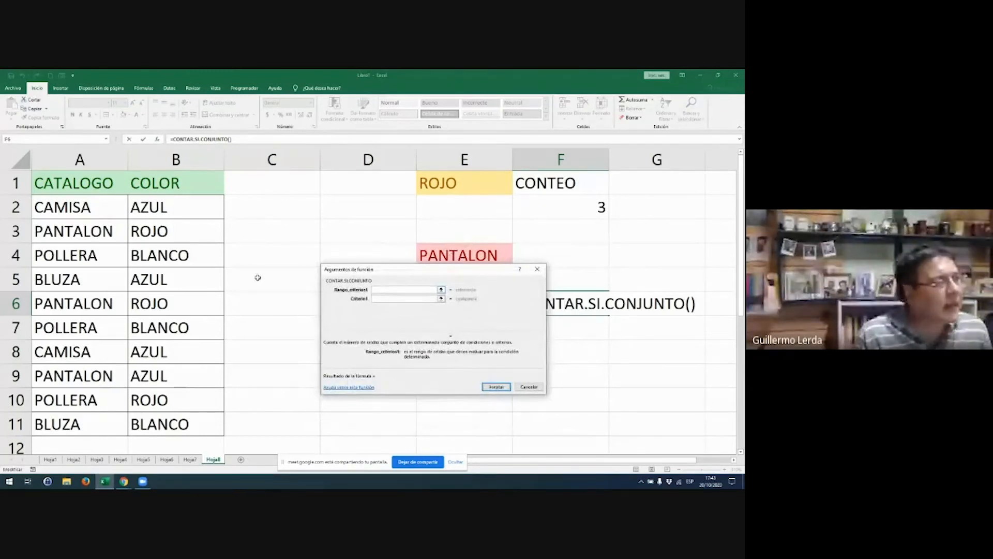
left_click(92, 159)
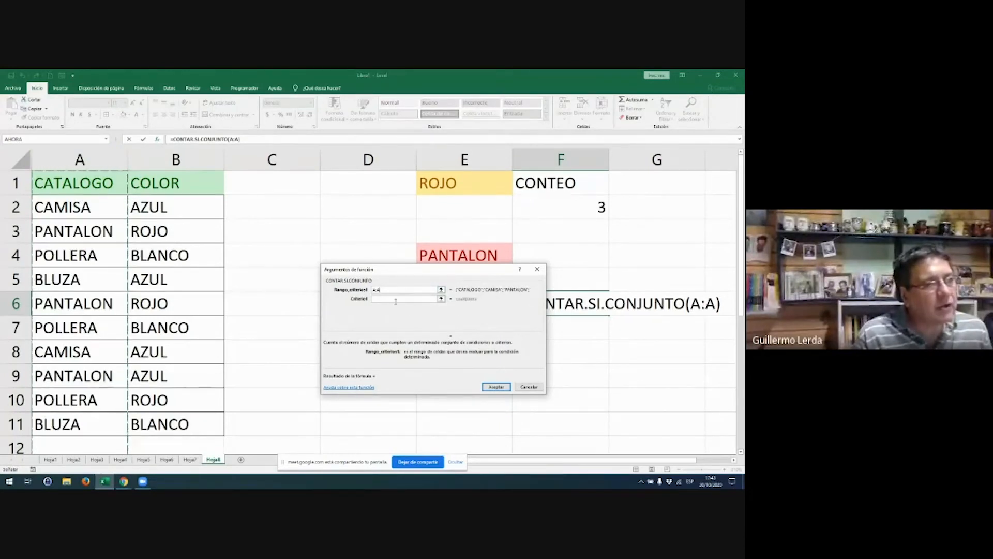
- Set Criterio1 to the PANTALON cell E4 as the absolute reference $E$4
left_click(393, 300)
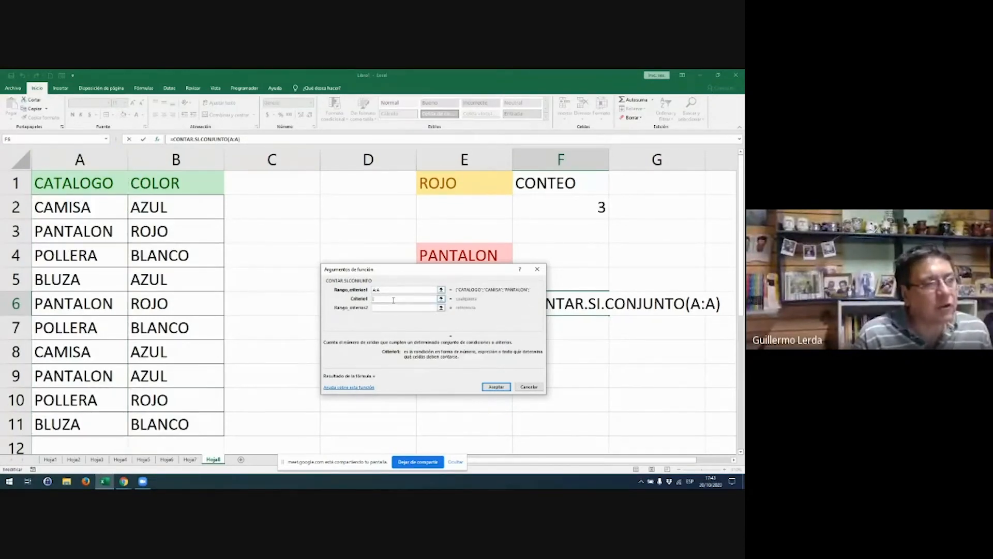
left_click(444, 253)
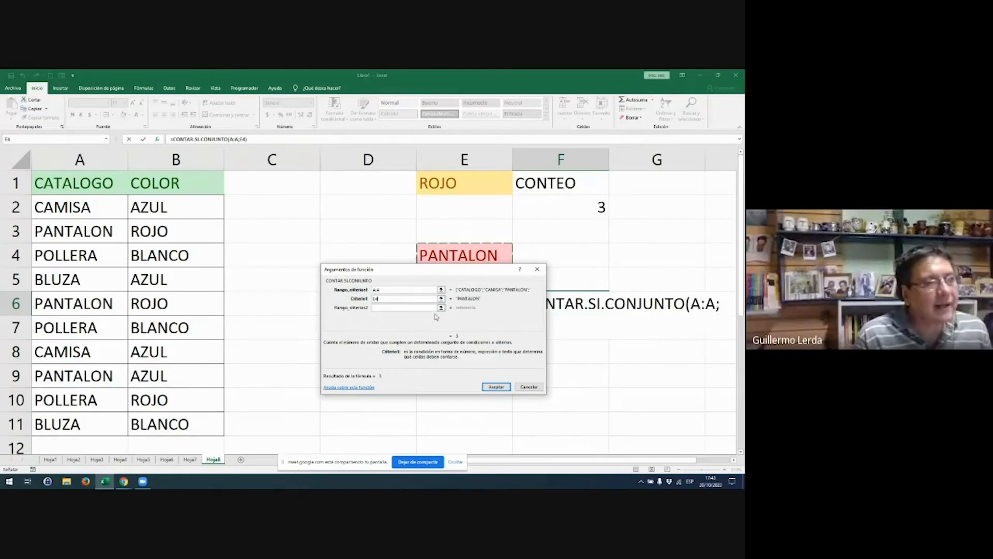
key("F4")
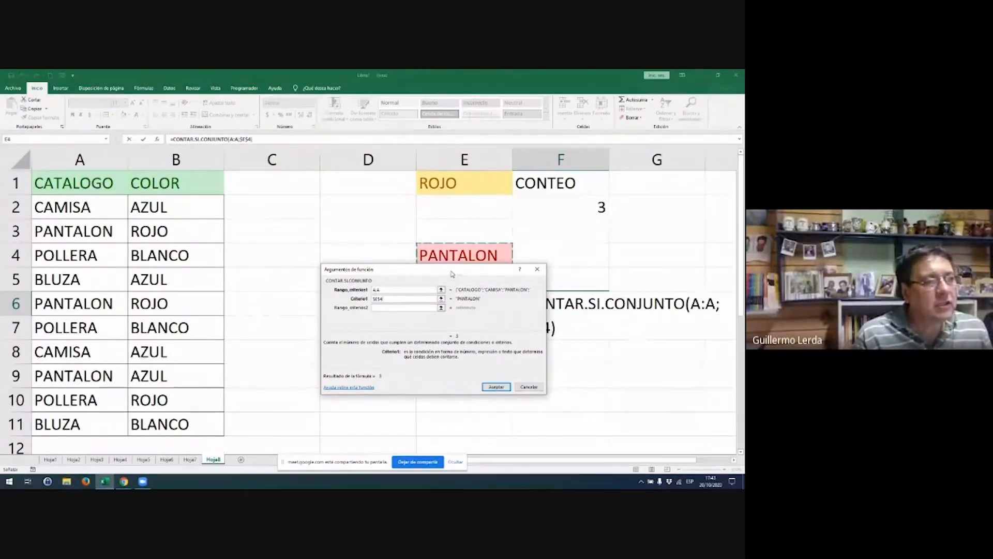
- Set Rango_criterios2 to $B:$B and Criterio2 to the ROJO cell as $E$5, and accept the function arguments
left_click_drag(451, 274, 454, 277)
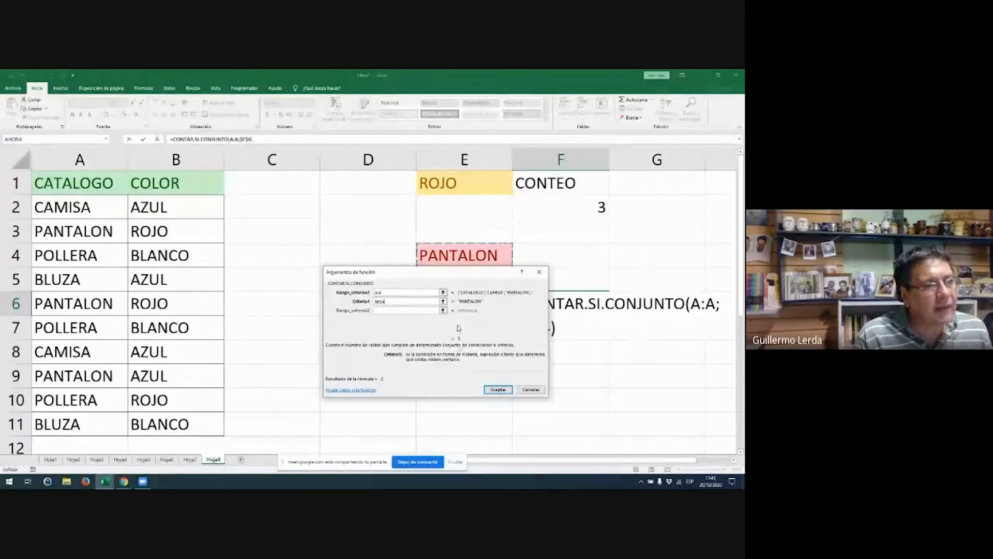
left_click_drag(449, 276, 452, 297)
left_click(400, 333)
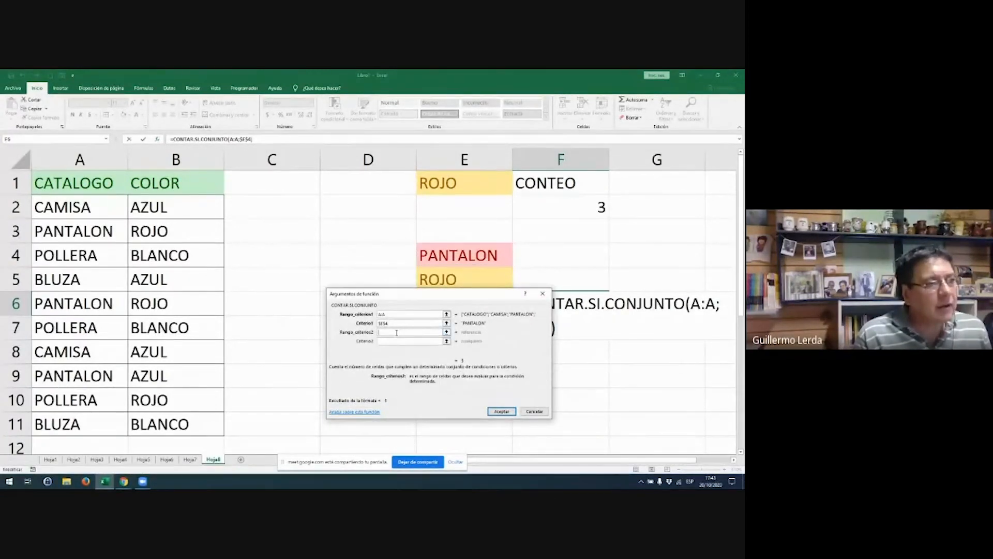
left_click(176, 160)
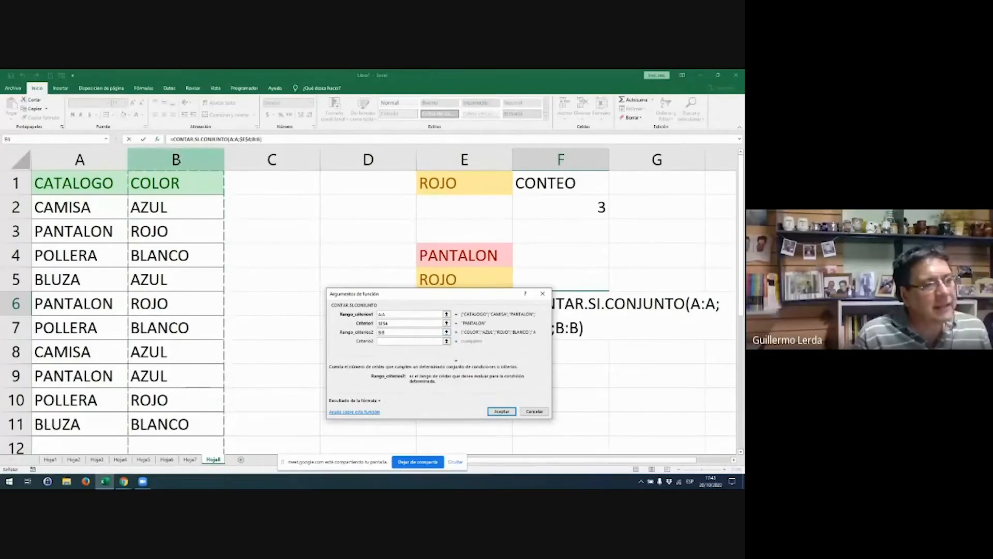
key("F4")
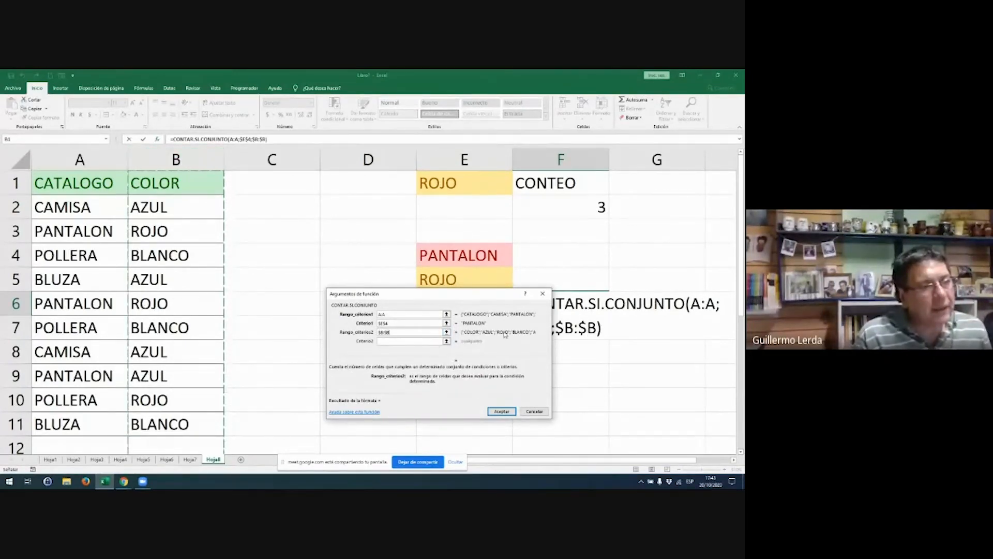
left_click(396, 342)
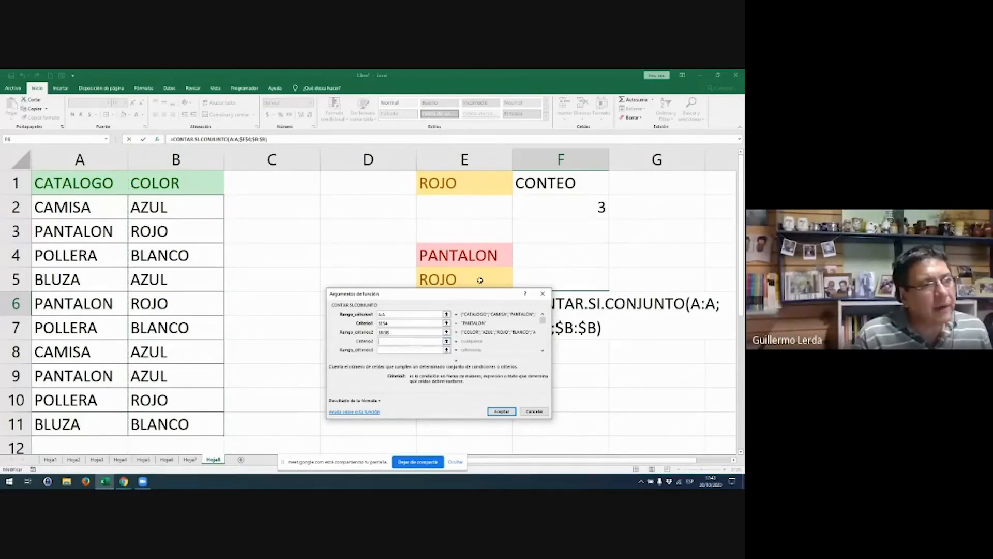
left_click(469, 278)
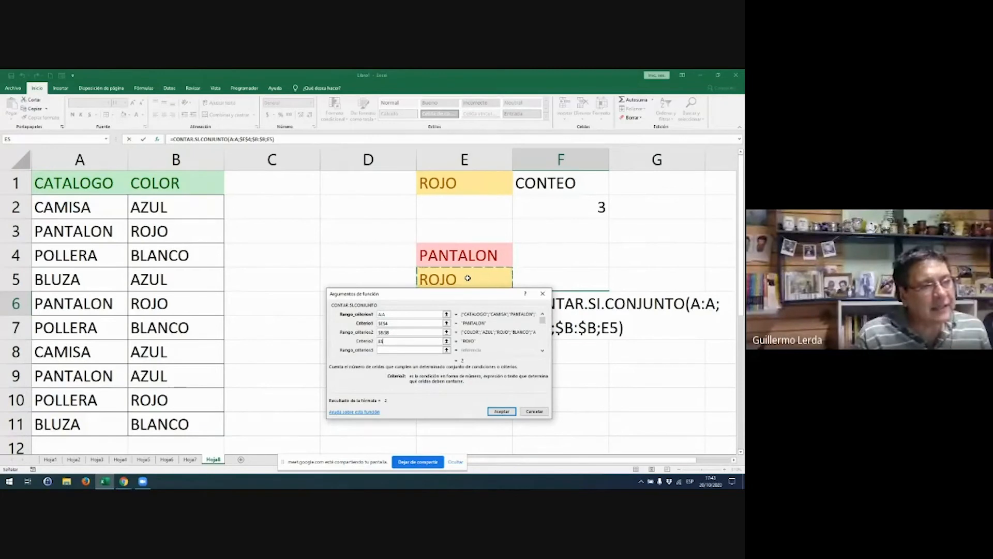
key("F4")
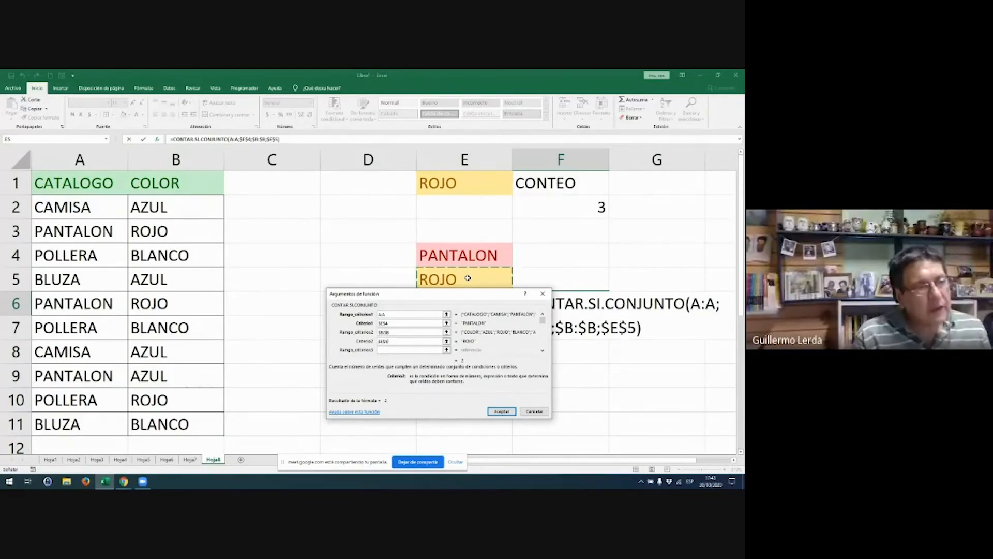
left_click(505, 410)
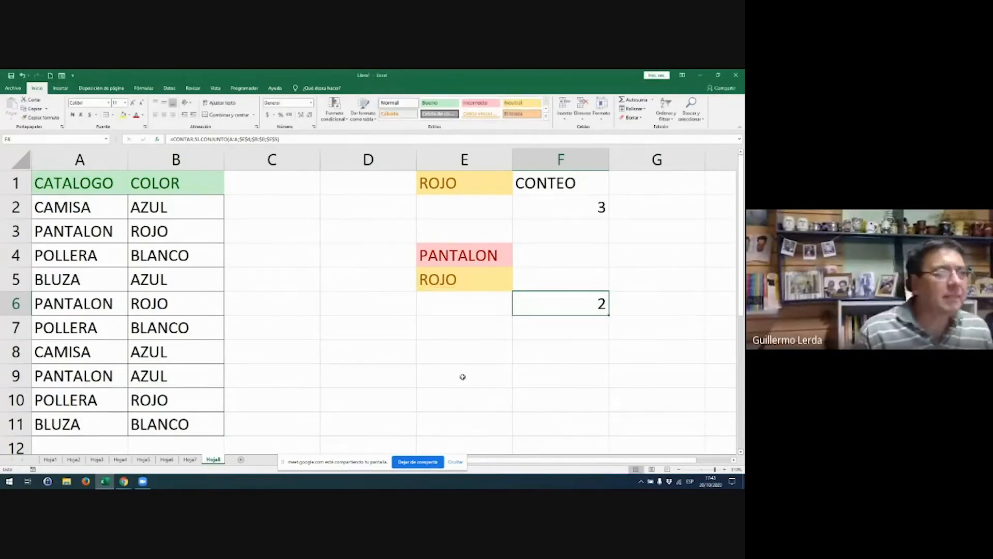
- Compare the single criterion in E1 and its count in F2 with the criteria in E4:E5 and the count in F6
left_click(437, 186)
left_click(594, 213)
left_click(476, 259)
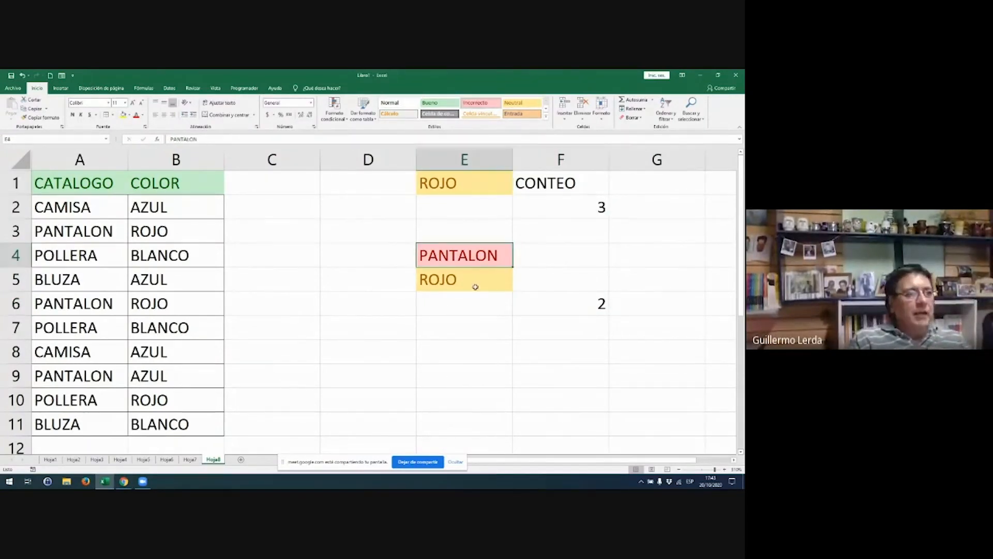
left_click(475, 283)
left_click(598, 304)
- Change the garment criterion in E4 to POLLERA and check the POLLERA rows in the catalogue against the count
left_click(479, 261)
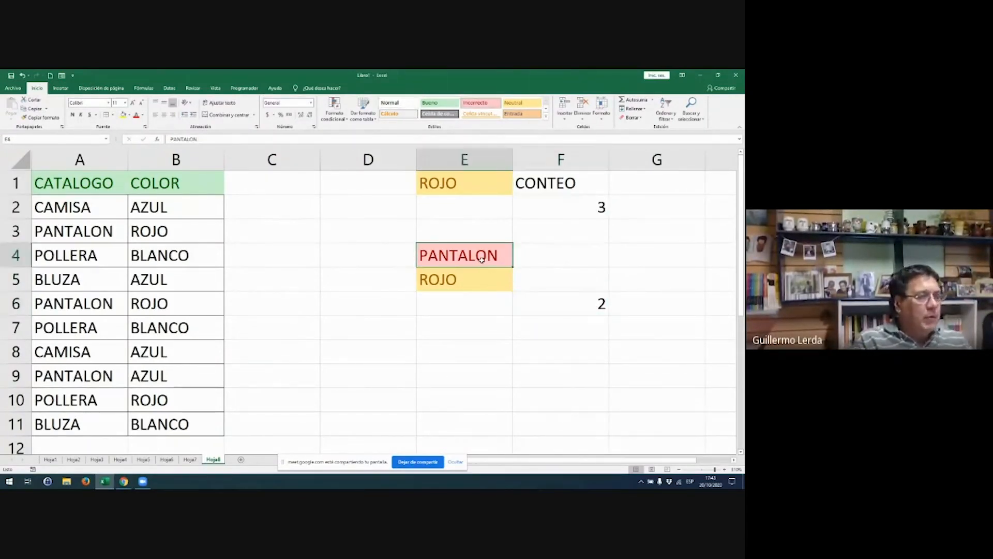
type("POLLERA")
key("Return")
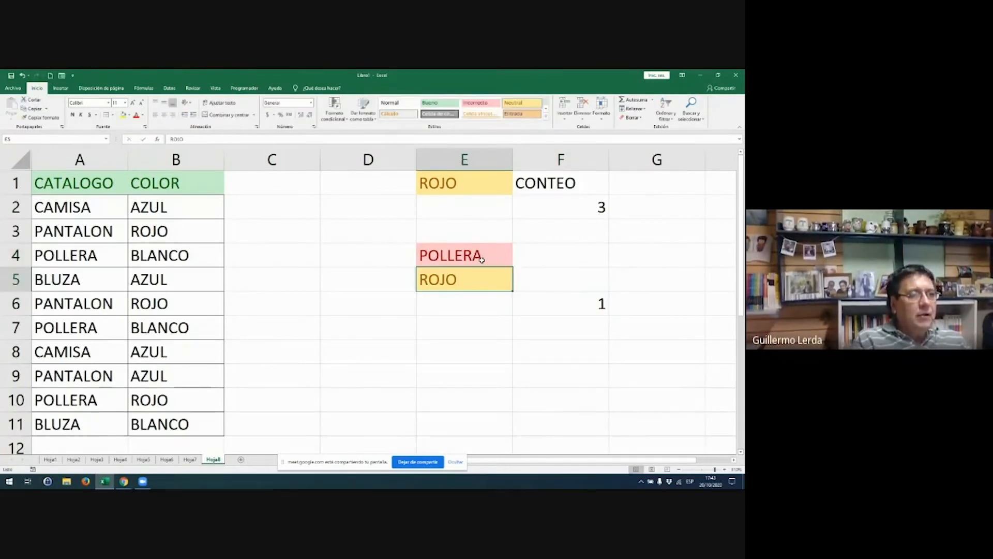
left_click_drag(77, 326, 155, 328)
left_click_drag(78, 399, 146, 400)
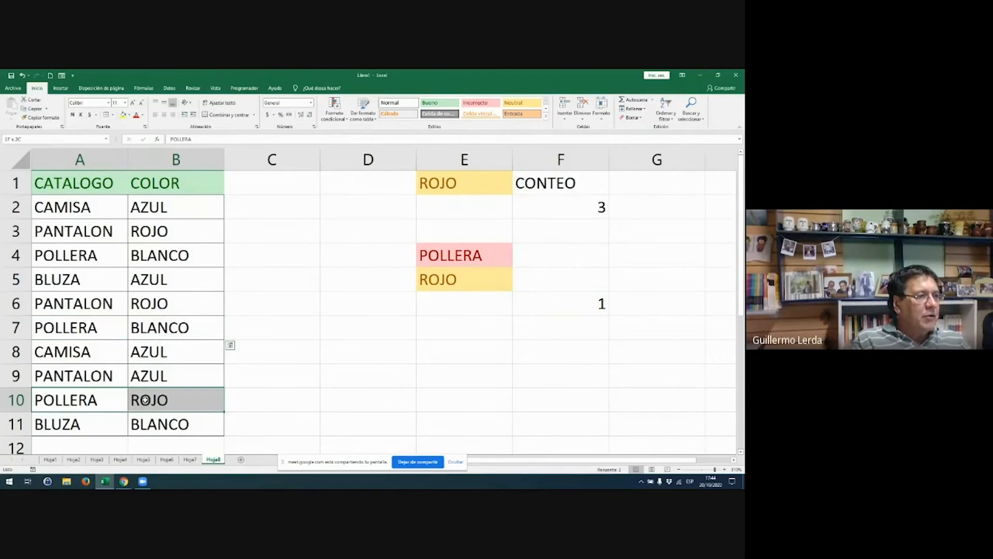
- Change the garment criterion in E4 to BLUZA and the colour criterion in E5 to AZUL
left_click(449, 257)
type("BLUZA")
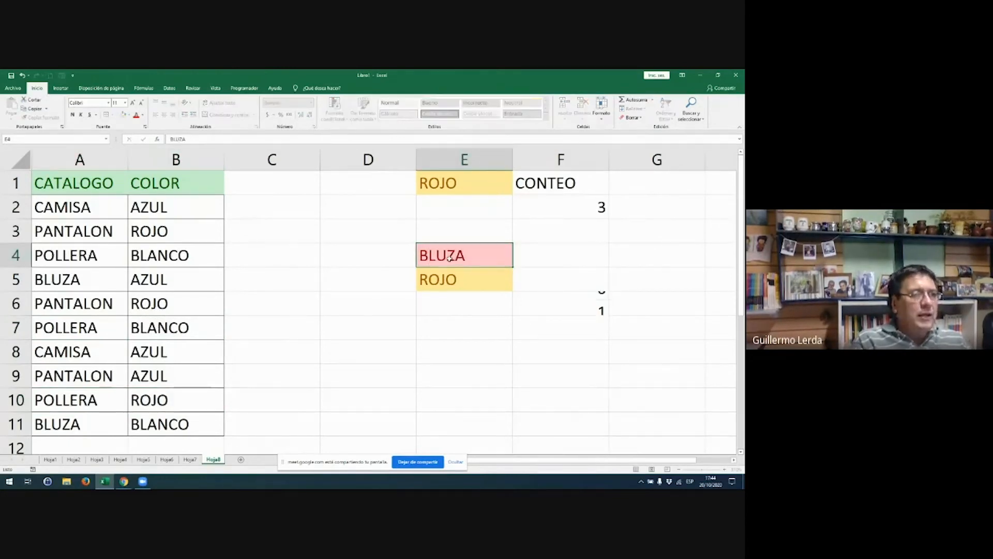
key("Return")
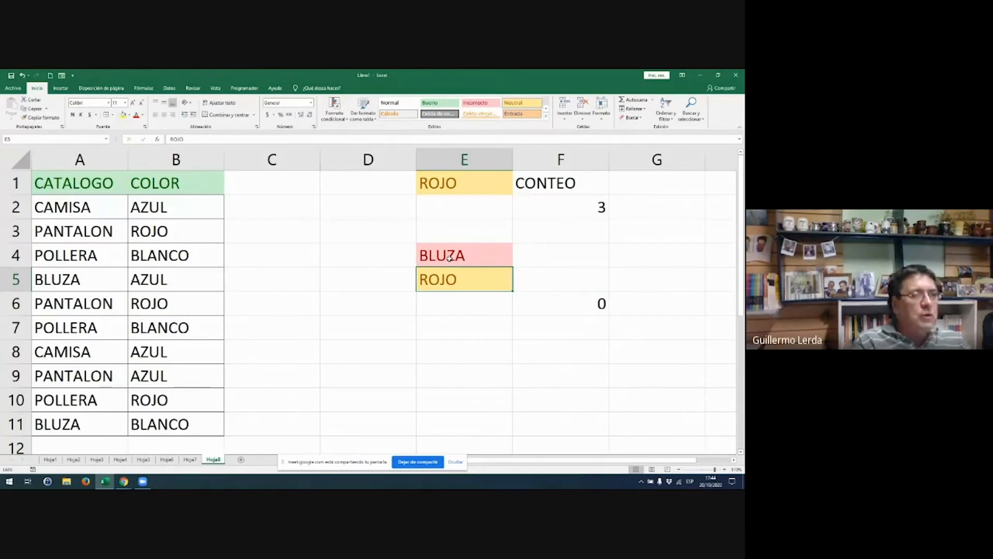
type("AZUL")
key("Return")
key("Up")
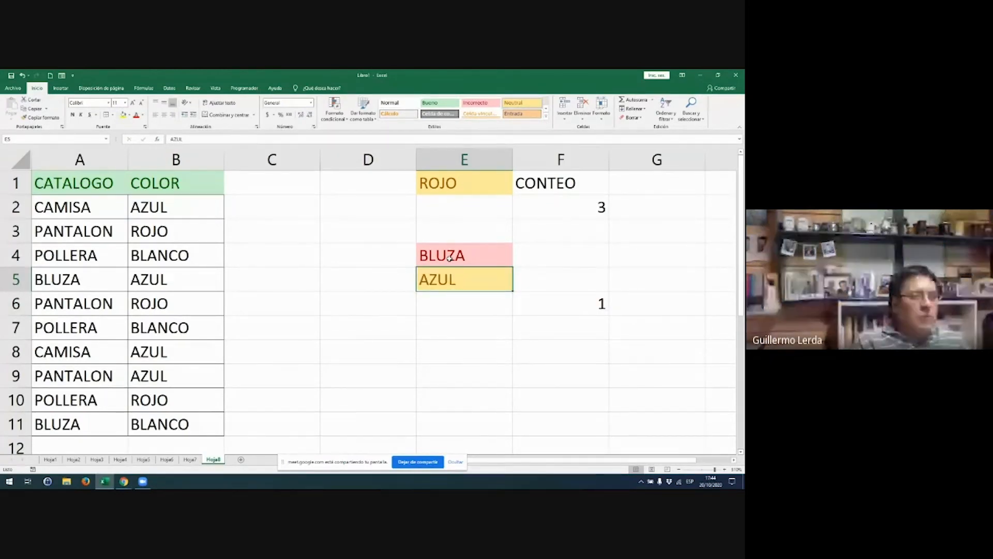
- Change the single colour criterion in E1 to AZUL
key("Up")
key("Up")
key("Up")
key("Up")
type("AZUL")
key("Return")
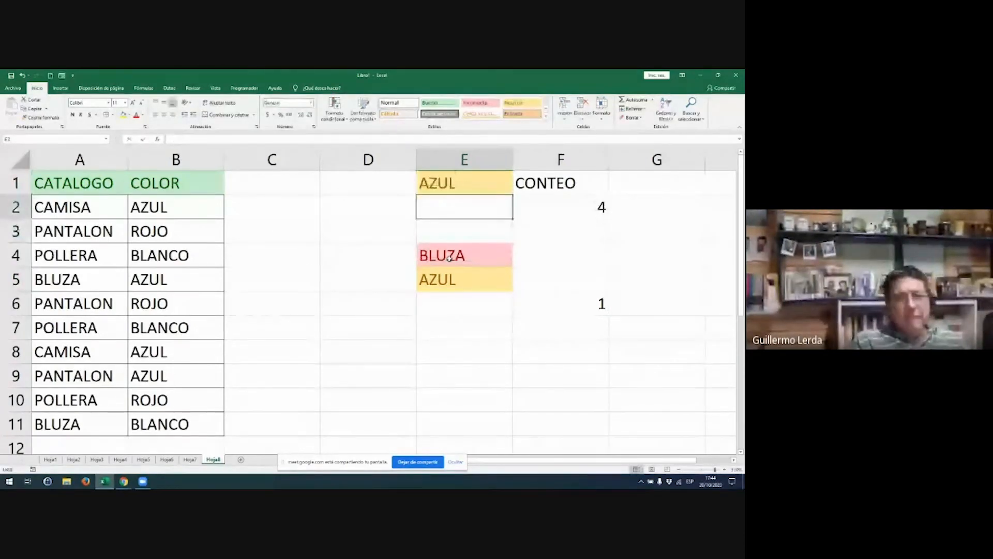
- Extend the catalogue by copying A2:B10 and pasting it below the last row, starting at A12
left_click_drag(469, 249, 467, 267)
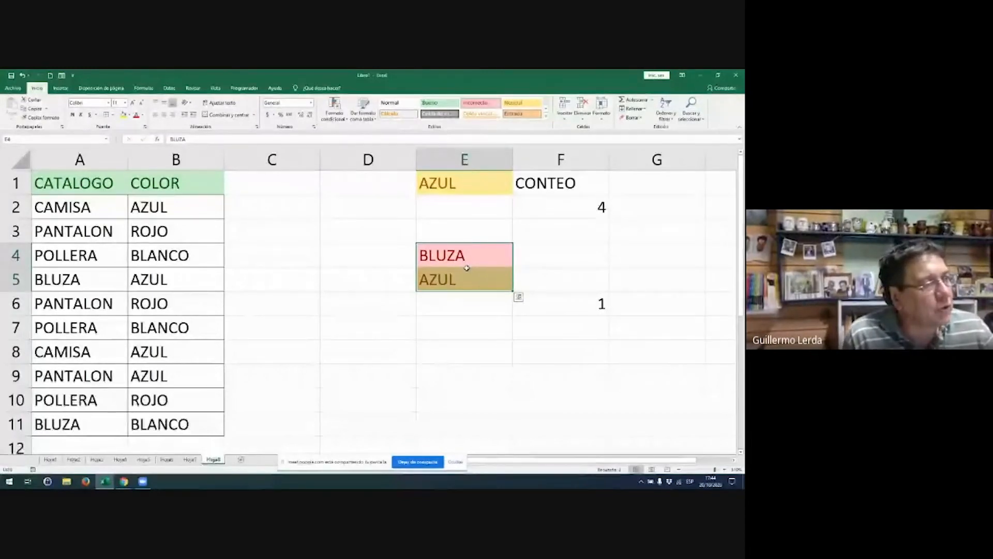
left_click(264, 213)
left_click_drag(78, 204, 168, 399)
key("ctrl+c")
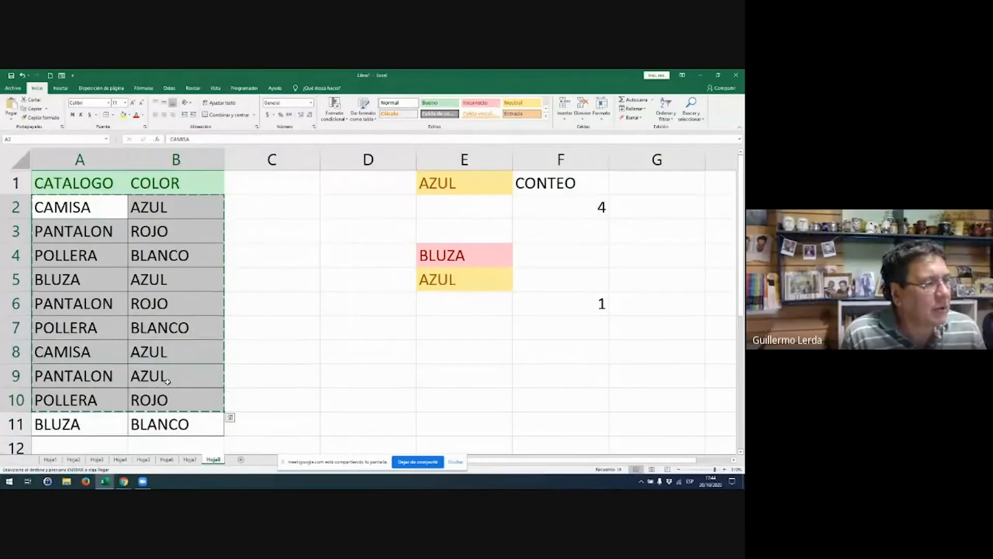
scroll(77, 208, "down", 4)
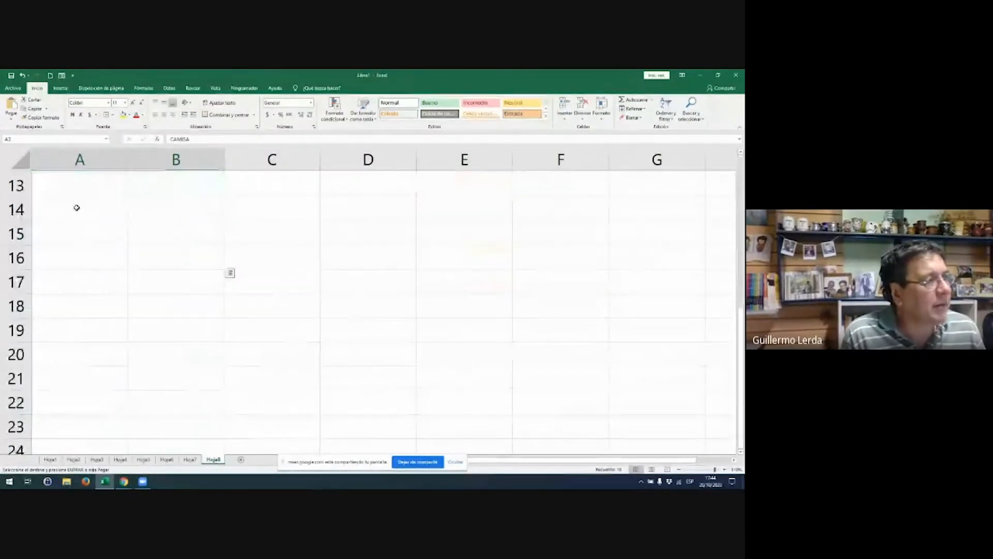
scroll(77, 207, "up", 2)
left_click(71, 306)
key("ctrl+v")
scroll(331, 315, "up", 2)
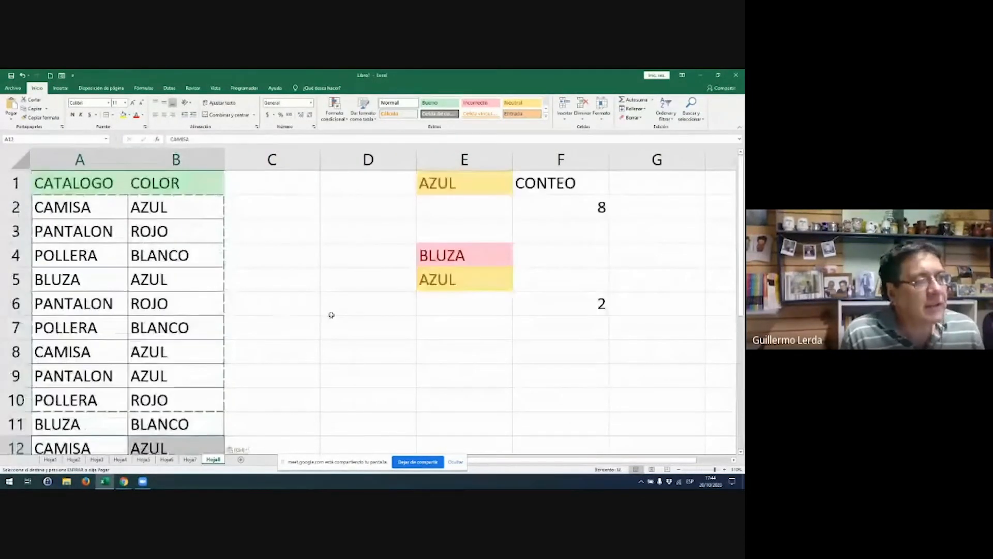
left_click(493, 259)
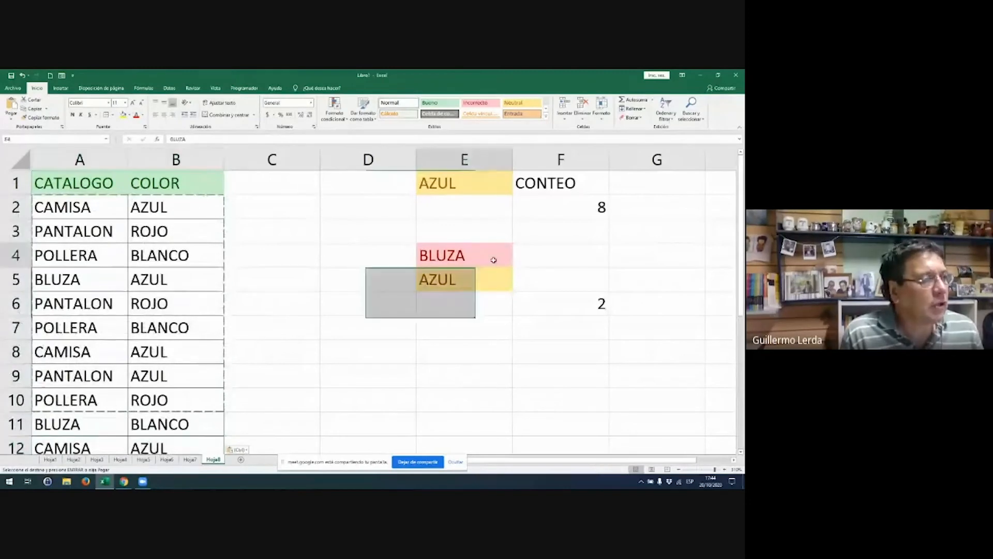
key("Escape")
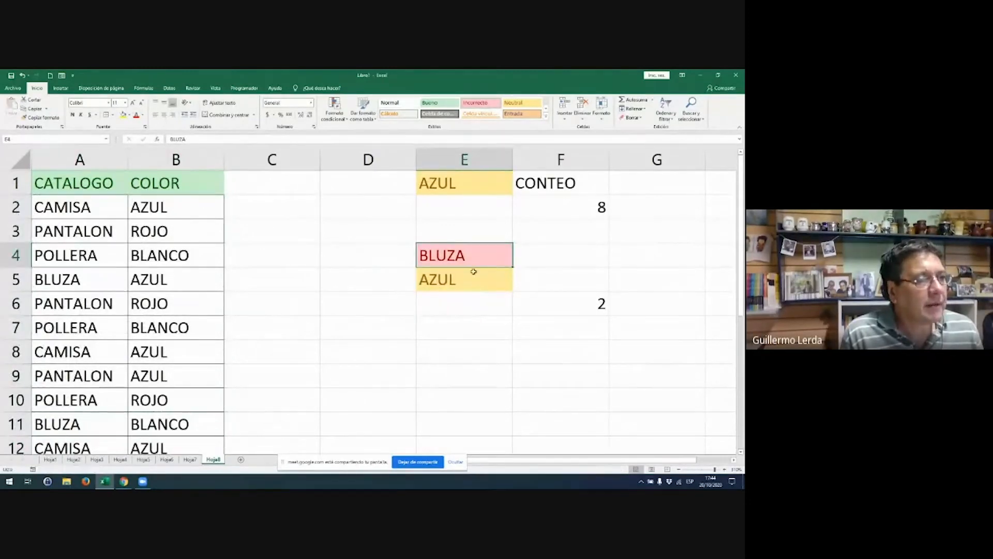
- Inspect the ranges and criteria referenced by the CONTAR.SI.CONJUNTO formula in F6, leaving the formula as it is
left_click(597, 303)
double_click(589, 303)
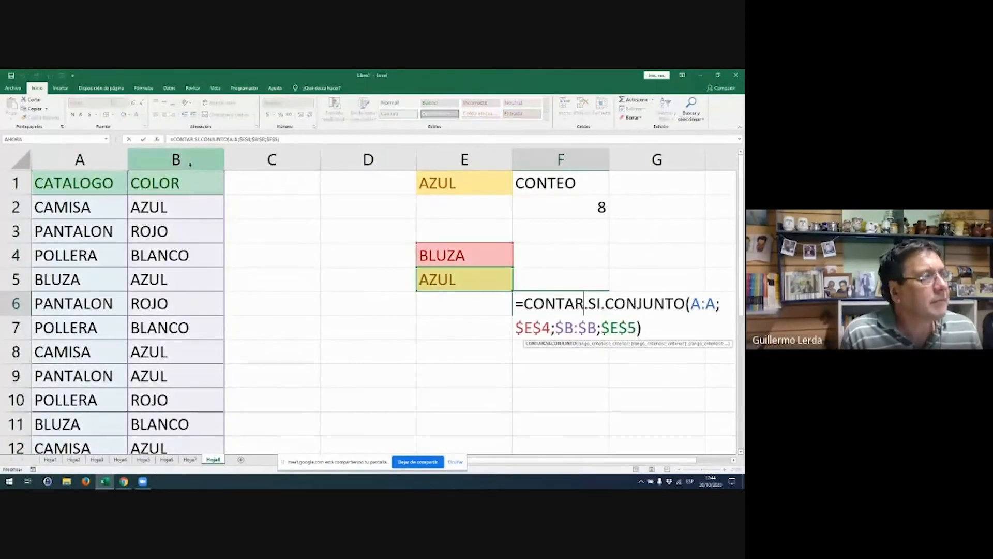
scroll(206, 242, "down", 5)
key("Escape")
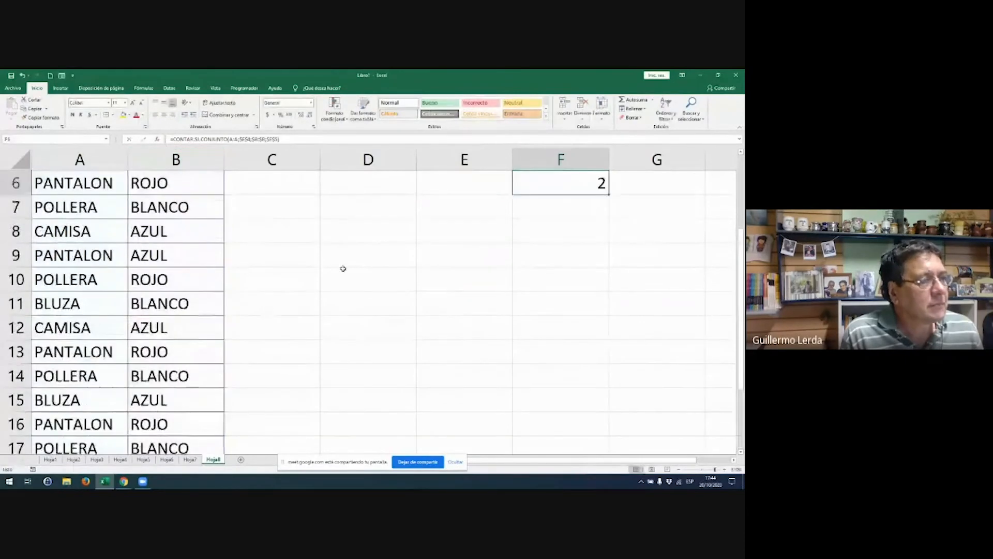
scroll(343, 268, "up", 2)
- Change the garment criterion in E4 to PANTALON
left_click(464, 259)
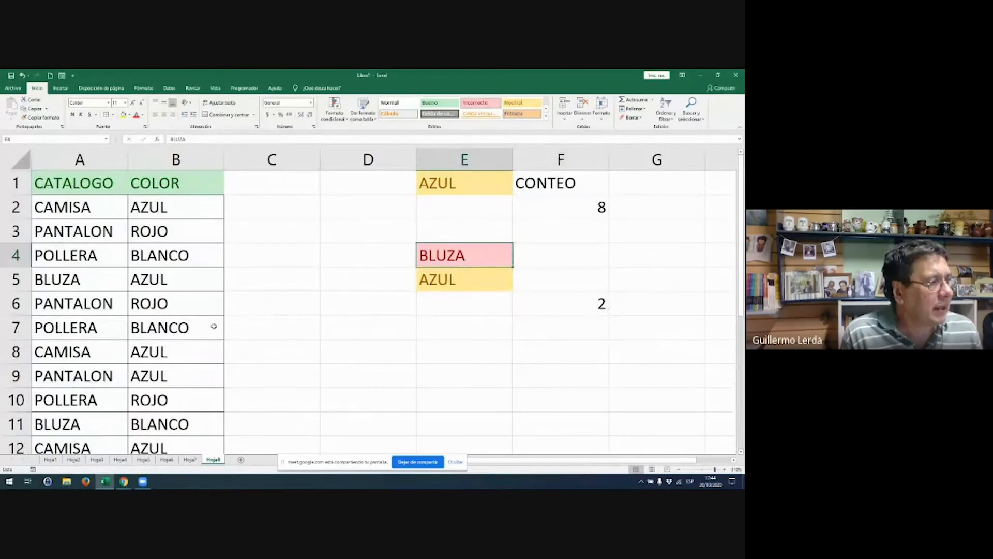
scroll(207, 325, "down", 3)
scroll(197, 322, "up", 3)
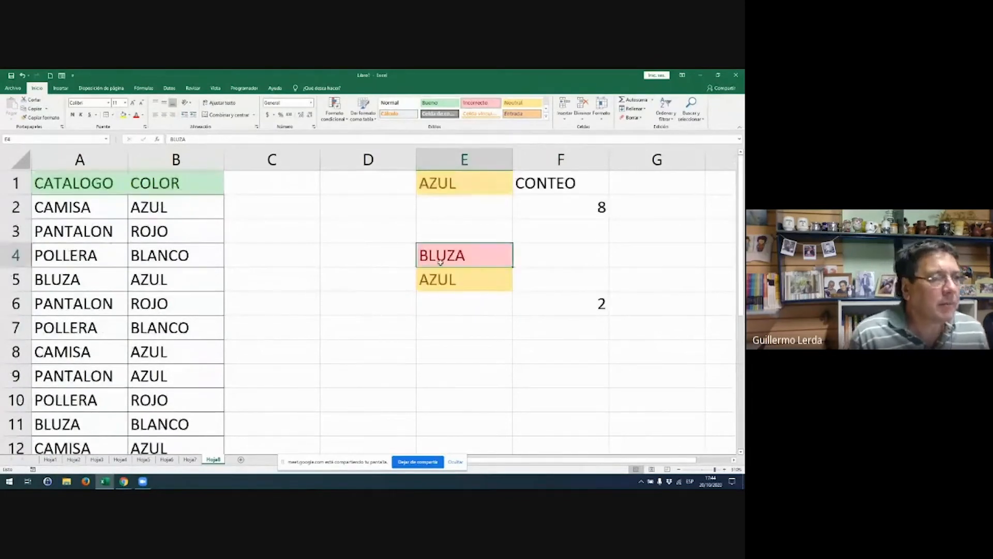
type("PANTALON")
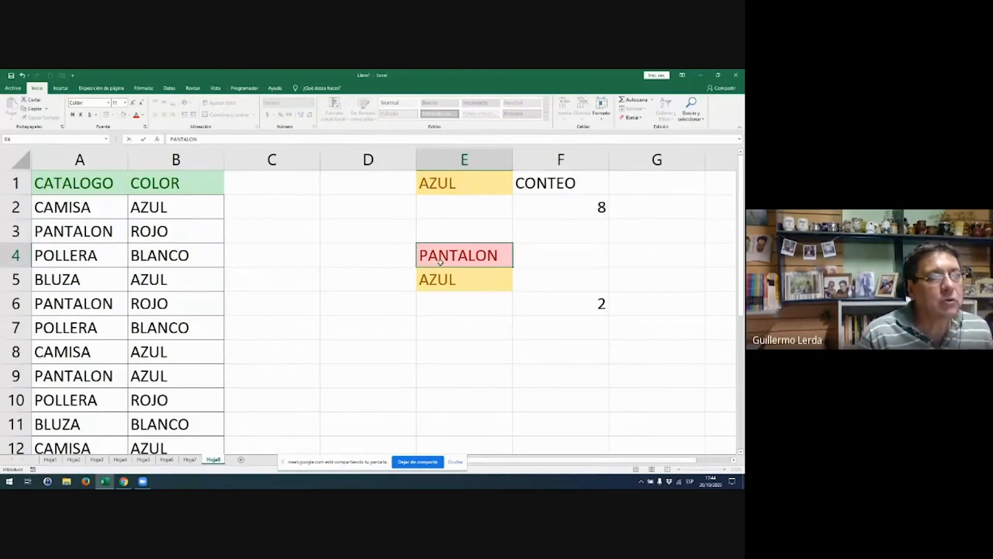
key("Return")
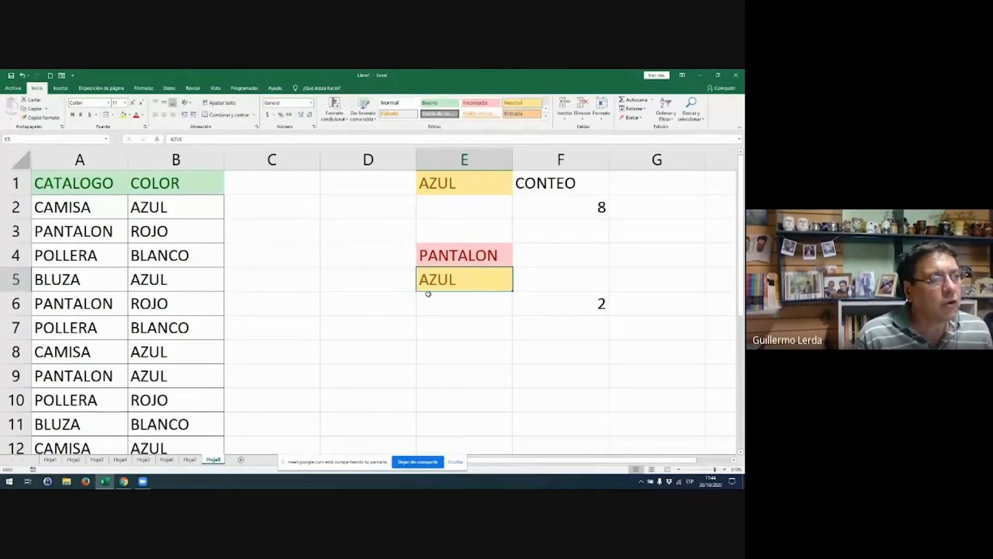
- Look through the extended catalogue for the rows that combine PANTALON with AZUL
left_click(77, 306)
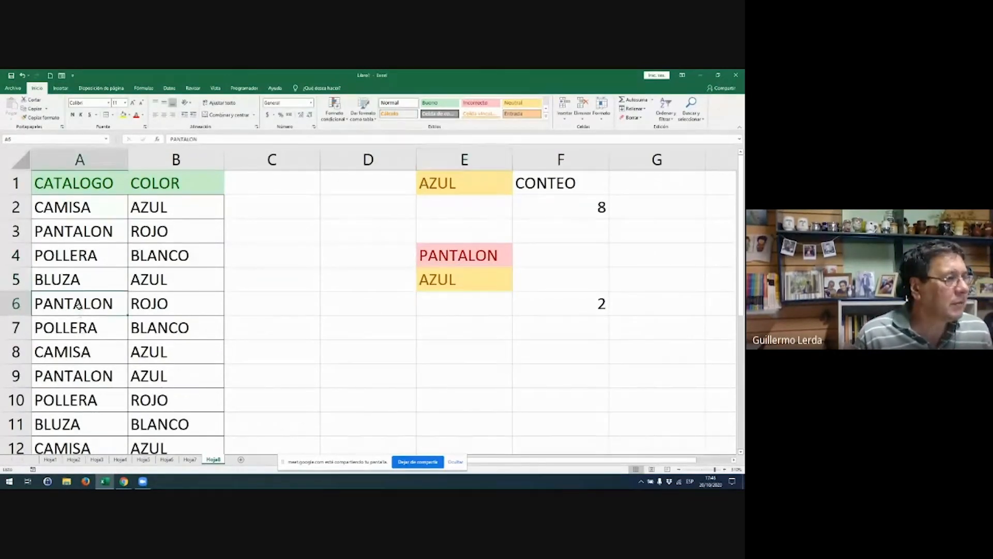
scroll(77, 305, "down", 5)
scroll(77, 315, "up", 1)
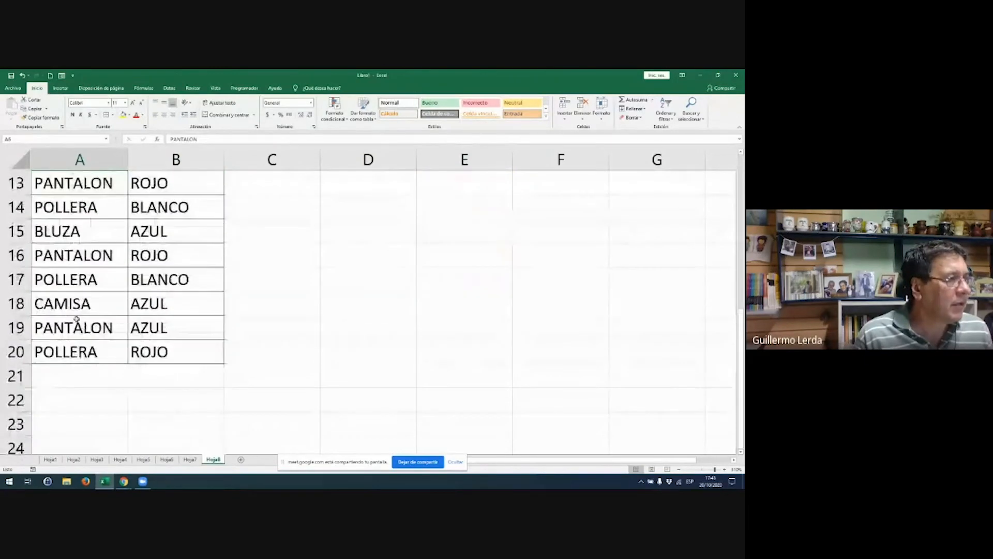
left_click_drag(76, 319, 166, 326)
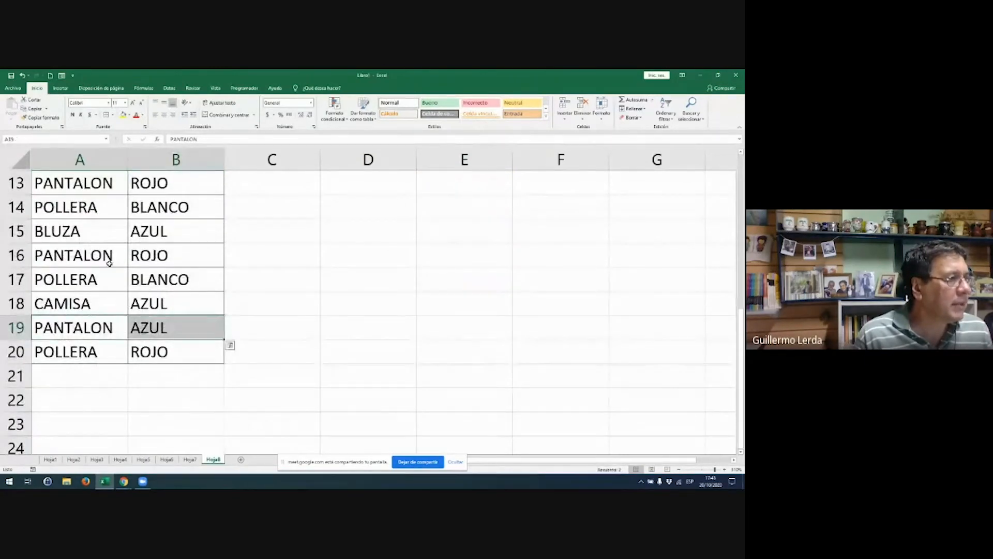
scroll(109, 263, "up", 2)
left_click_drag(81, 231, 168, 229)
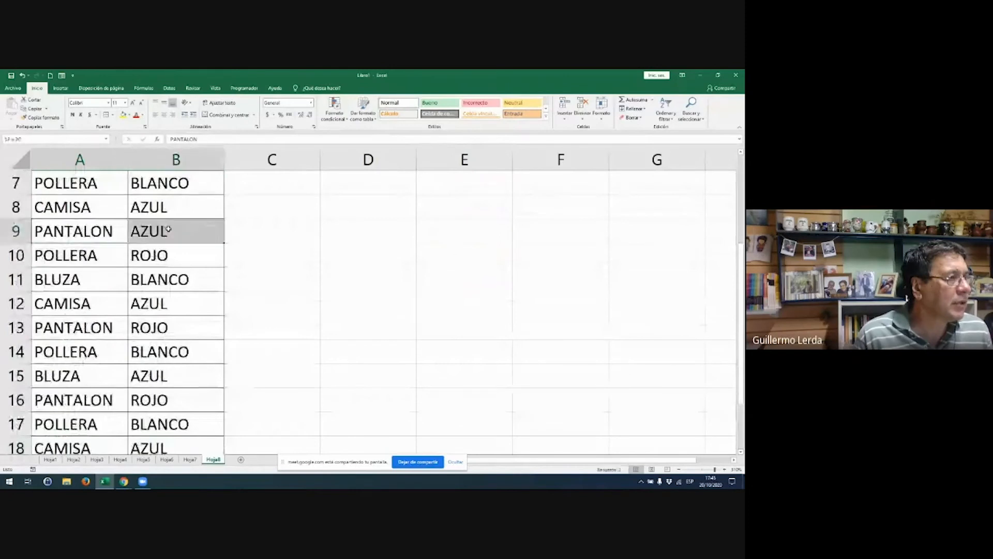
- Change the colour of the PANTALON item in B3 to AZUL
scroll(155, 243, "up", 2)
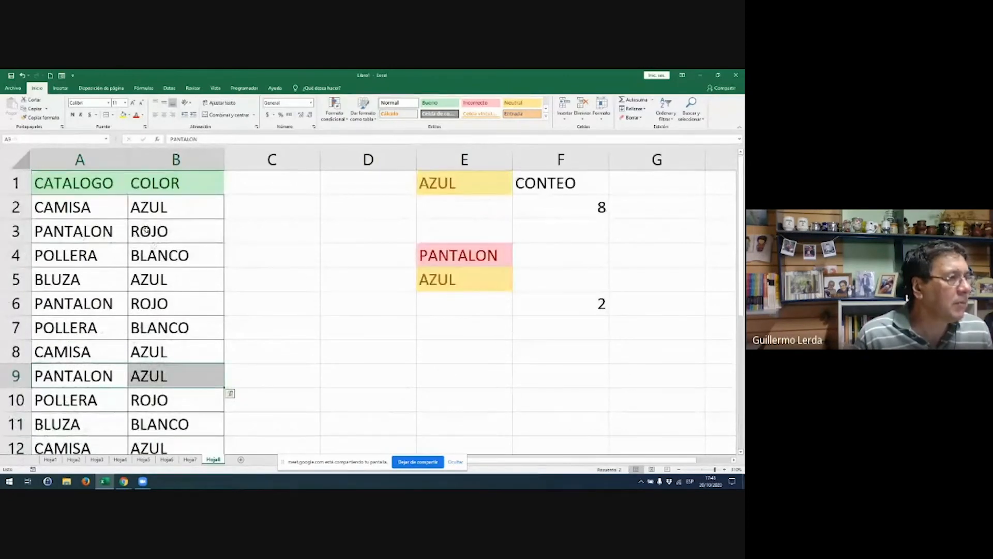
left_click(147, 230)
type("AZUL")
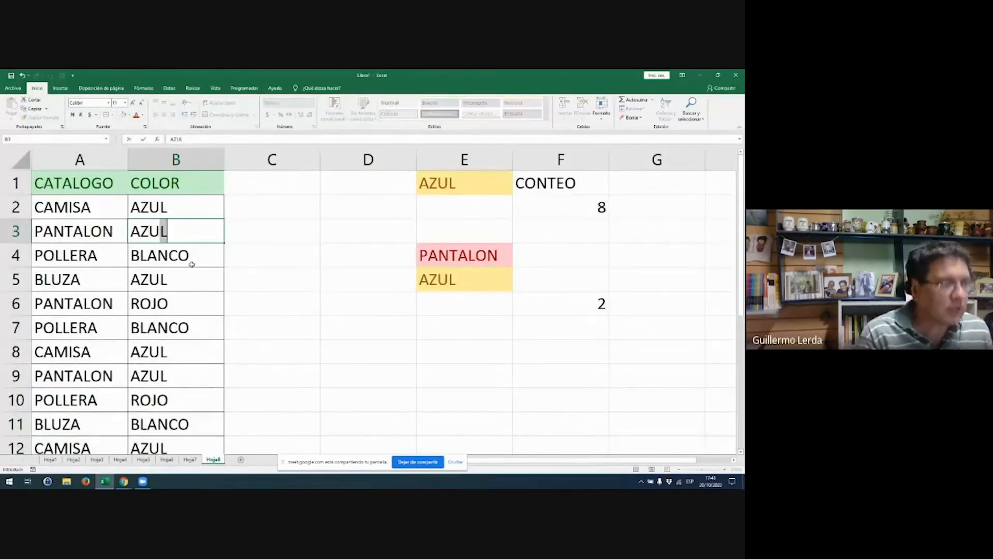
key("Return")
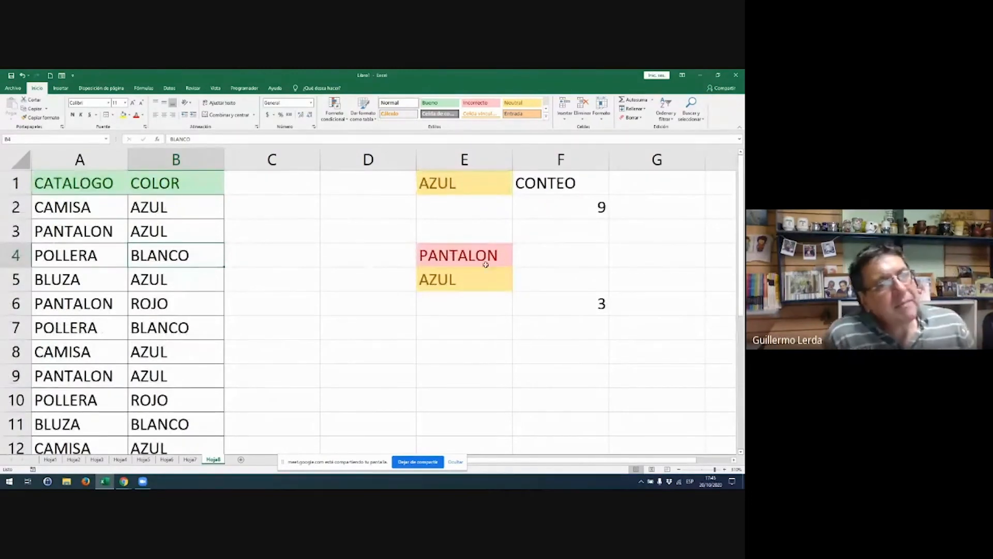
- Add the heading SUMAR in G1, beside the CONTEO heading
left_click(580, 184)
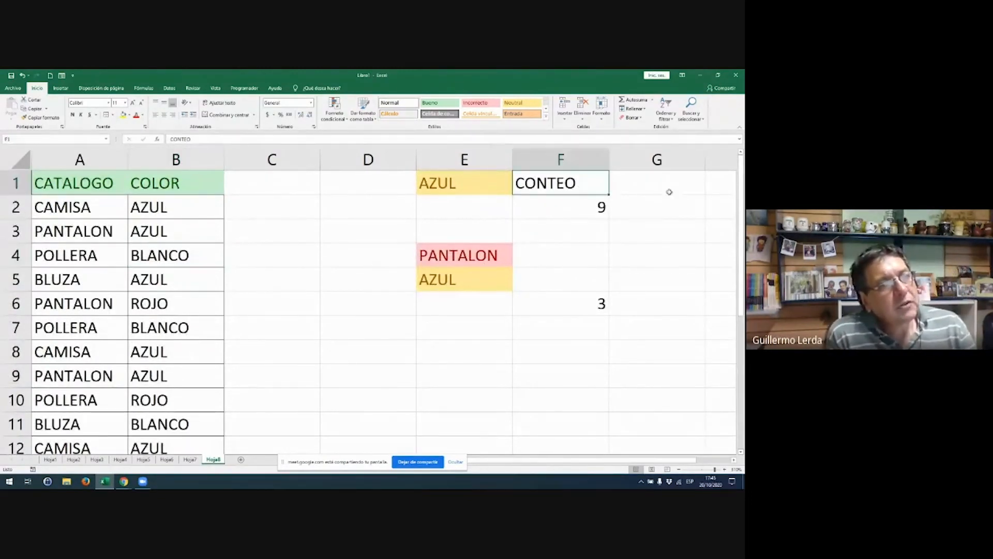
left_click(643, 184)
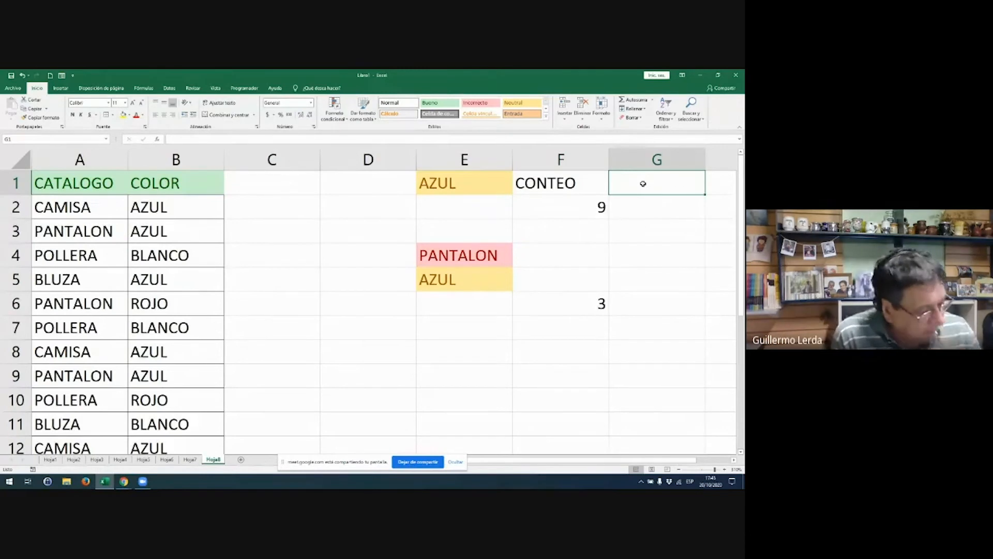
type("SUMAR")
key("Return")
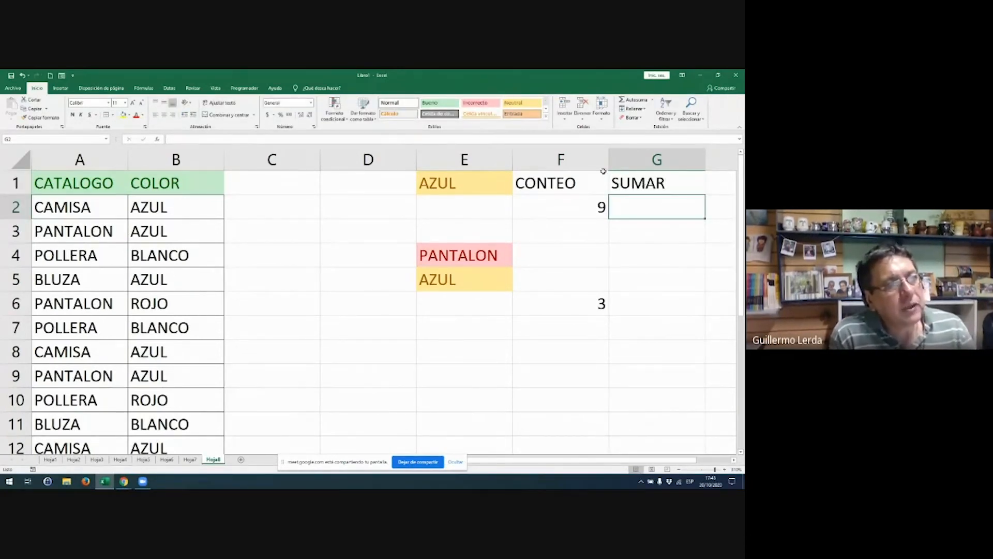
- Narrow the empty column D to about half its width and centre the contents of column F
right_click(391, 160)
left_click(413, 155)
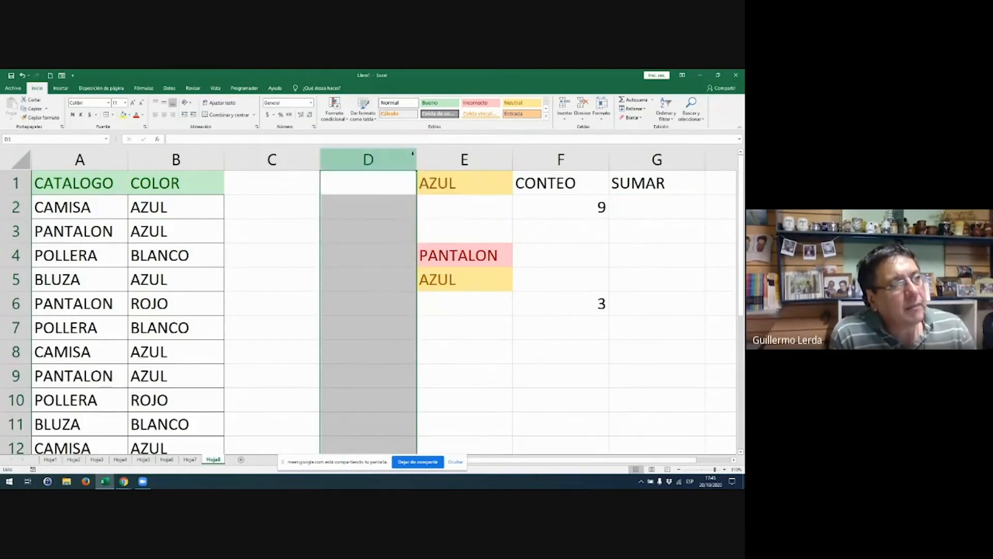
left_click_drag(416, 159, 370, 160)
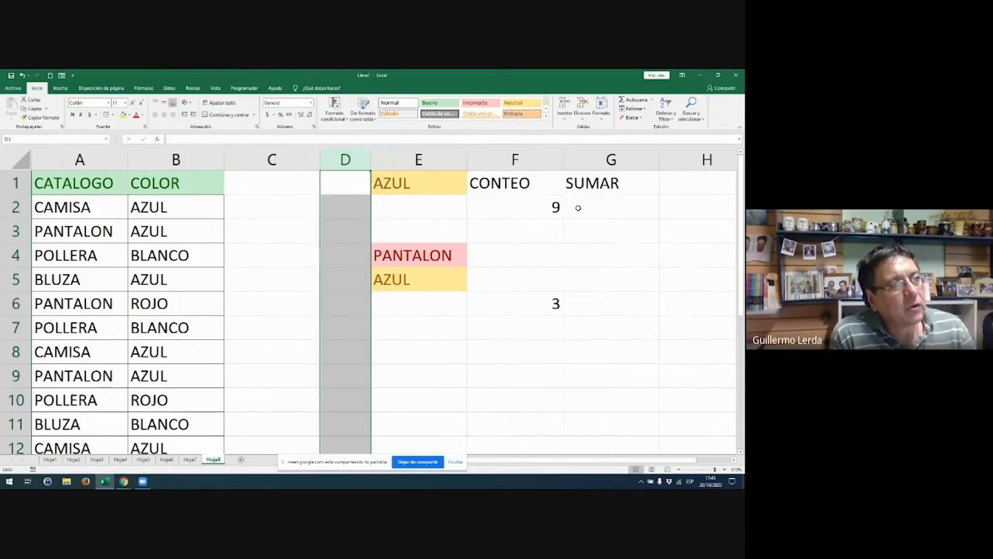
left_click(515, 159)
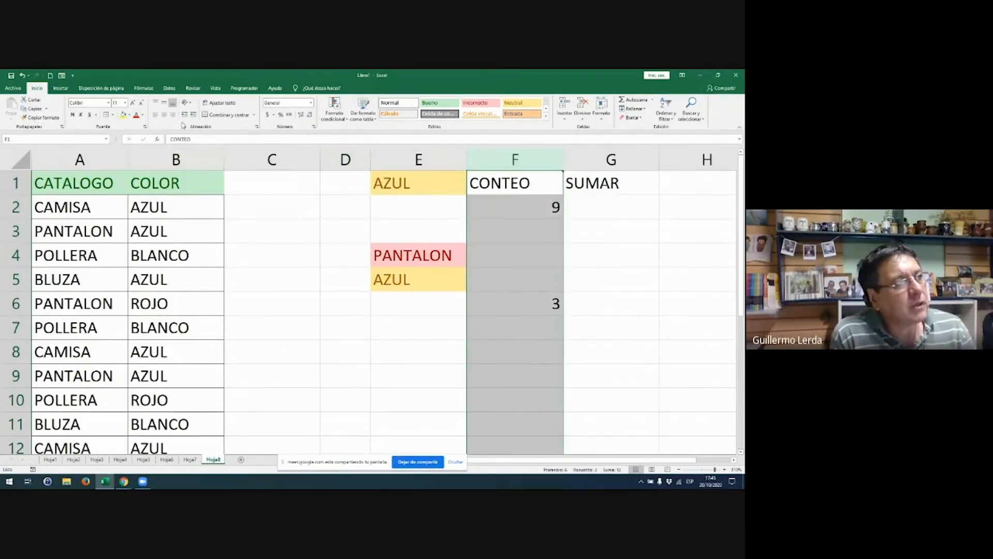
left_click(167, 115)
left_click(273, 311)
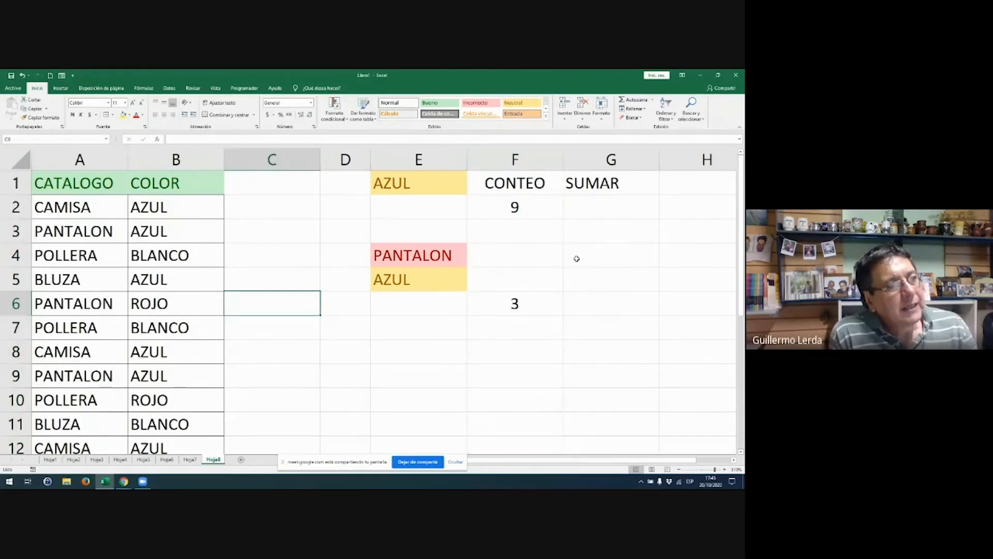
left_click(579, 211)
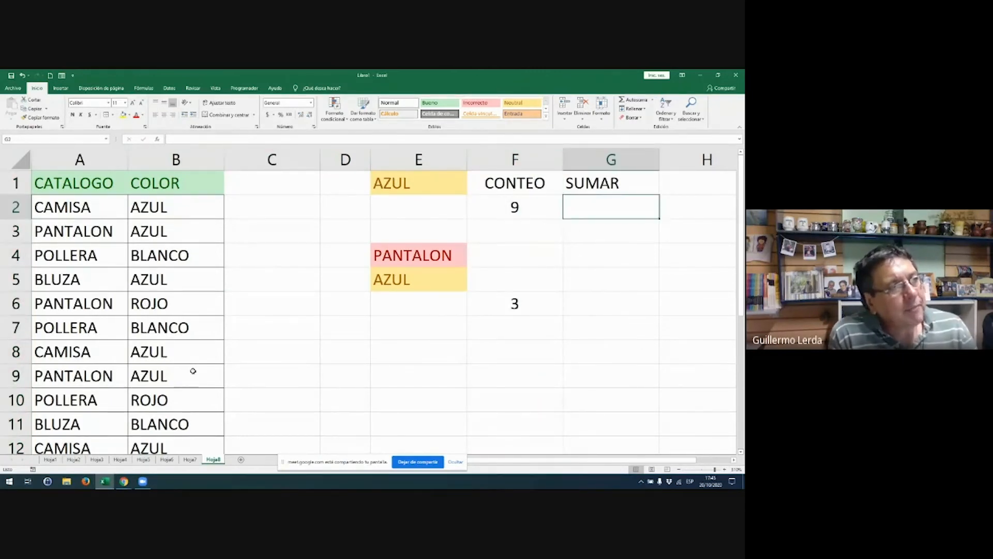
- Copy the COLOR heading cell into C1 and replace its text with STOCK
left_click(180, 192)
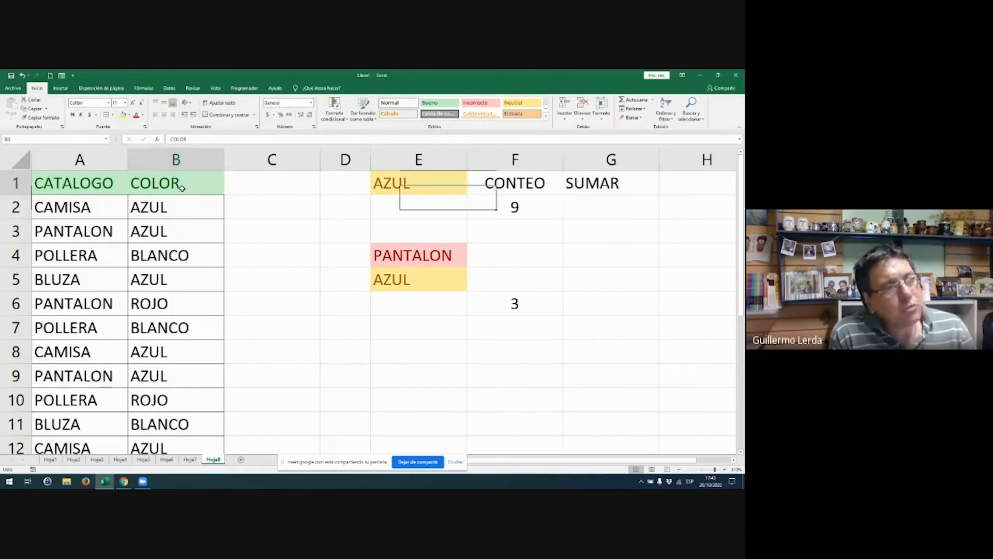
key("ctrl+c")
left_click(255, 187)
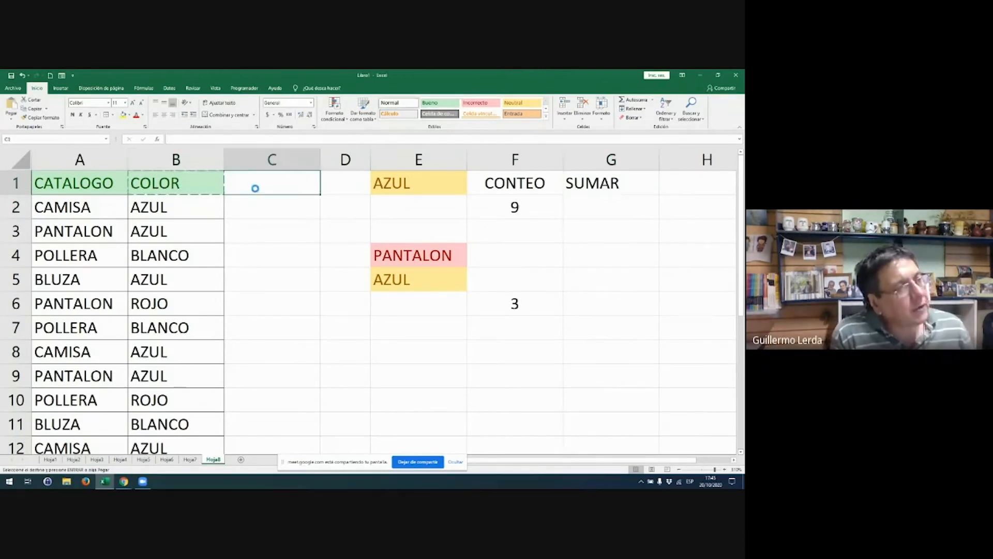
key("ctrl+v")
type("STOCK")
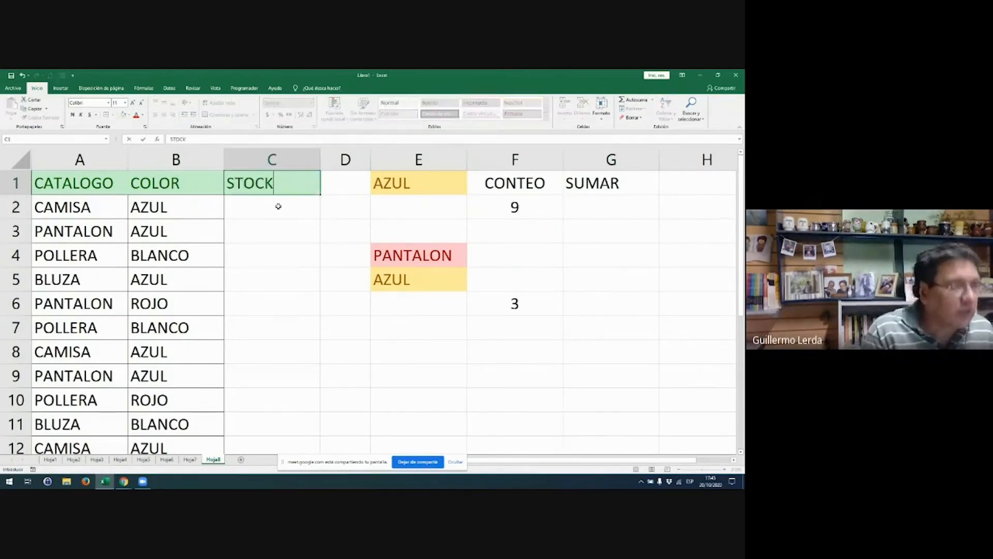
key("Return")
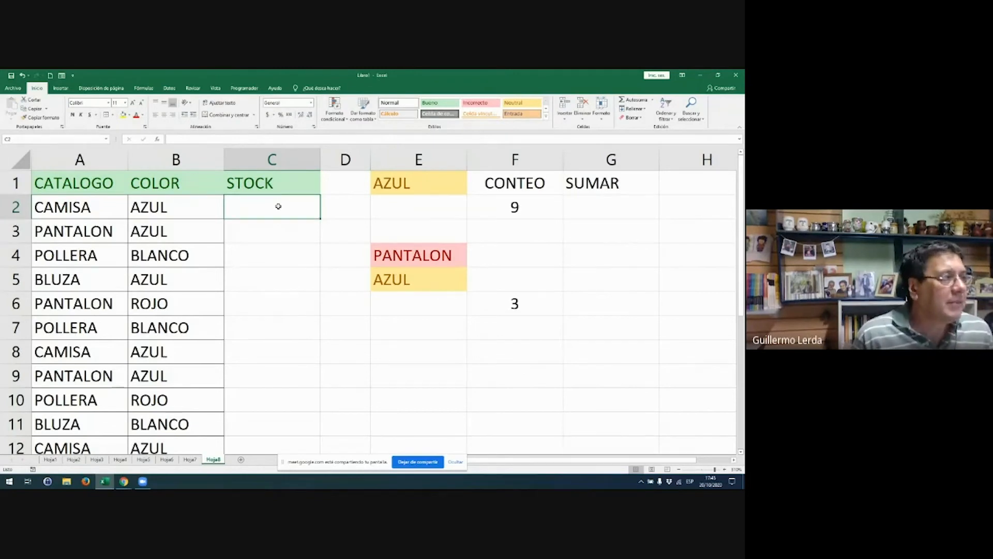
- Enter the stock quantities 15, 16, 12 and 13 in C2 to C5
type("15")
key("Return")
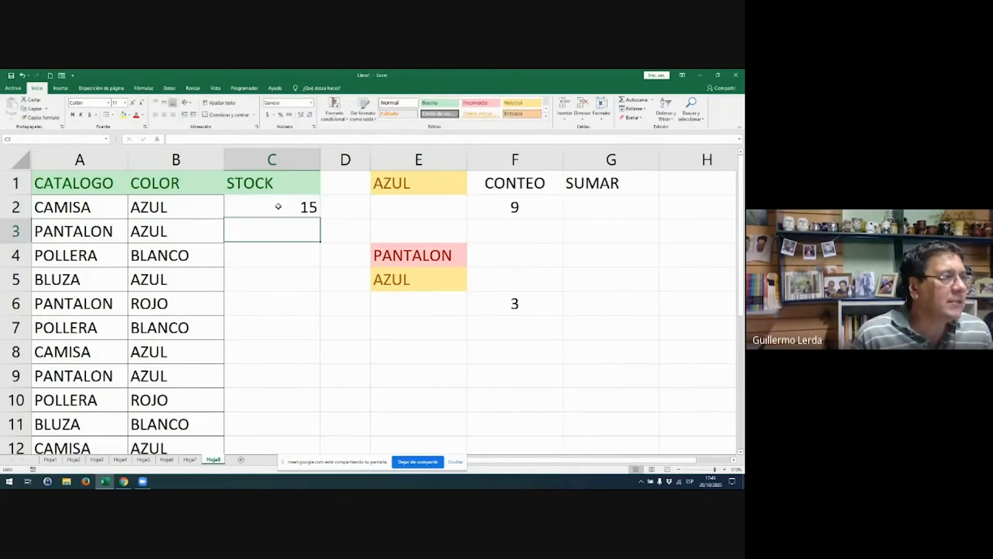
type("16")
key("Return")
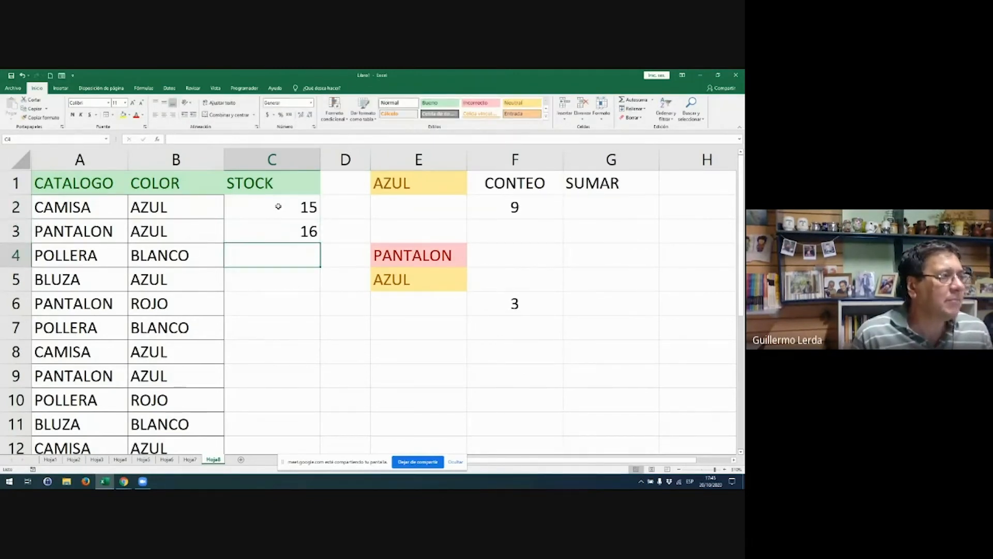
type("12")
key("Return")
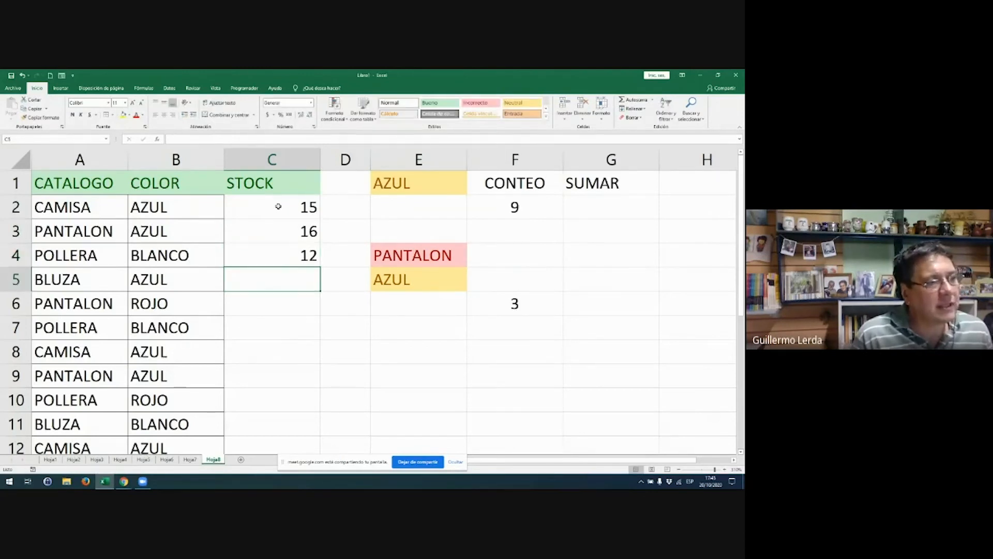
type("13")
key("Return")
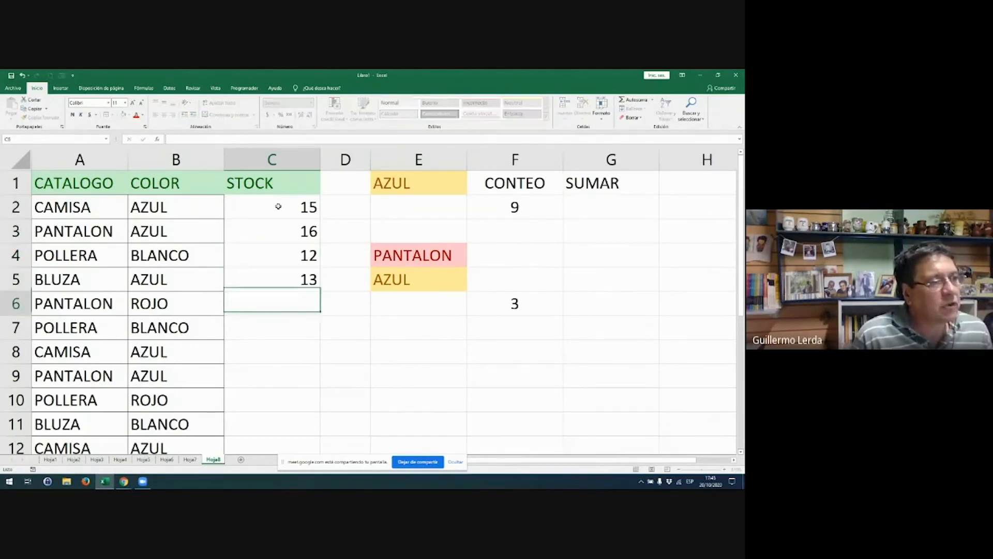
- Extend the stock quantities in C4:C5 as an increasing series down to C20
left_click(282, 205)
left_click_drag(291, 224, 299, 403)
scroll(248, 243, "up", 4)
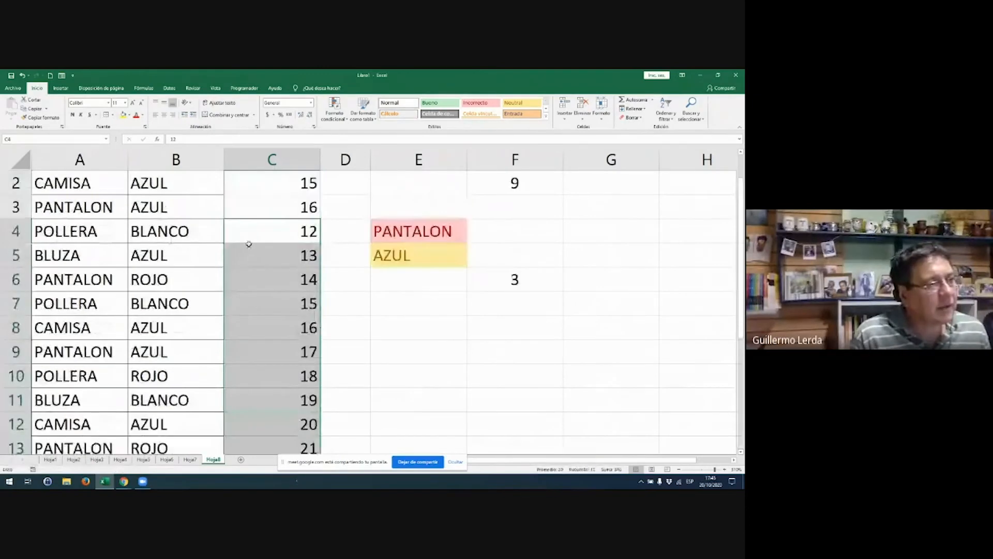
- Apply cell borders to the whole catalogue data range A2:C20
left_click_drag(61, 206, 324, 433)
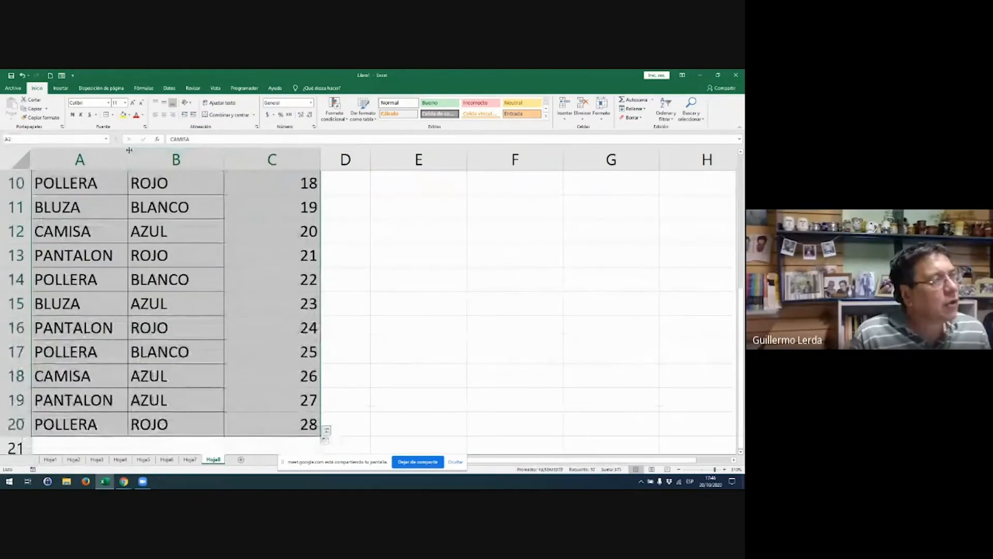
left_click(106, 115)
scroll(118, 193, "up", 3)
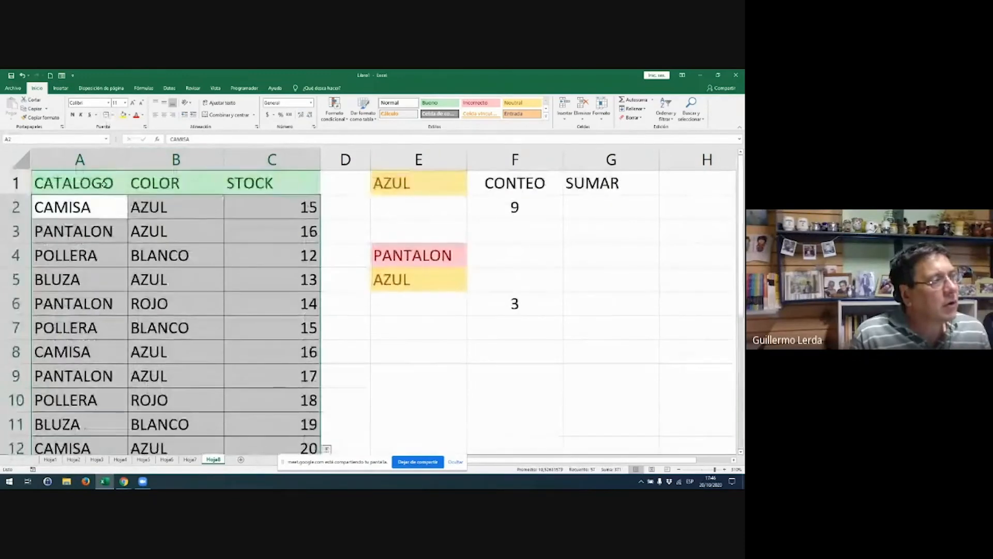
- Review the CATALOGO, COLOR and STOCK columns and the AZUL criterion in E1 as inputs for a conditional sum
left_click_drag(104, 185, 107, 425)
left_click_drag(187, 192, 213, 373)
left_click_drag(283, 188, 288, 375)
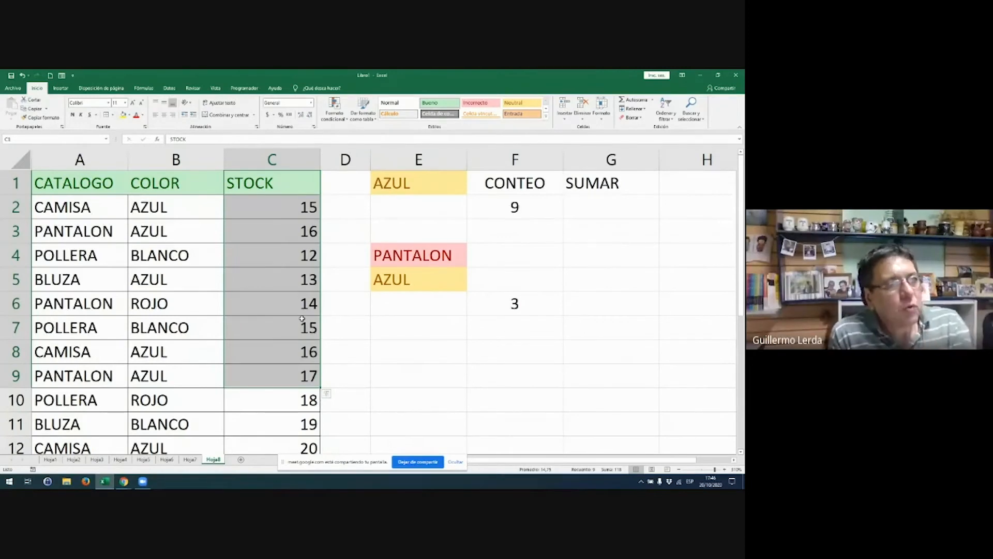
left_click(514, 344)
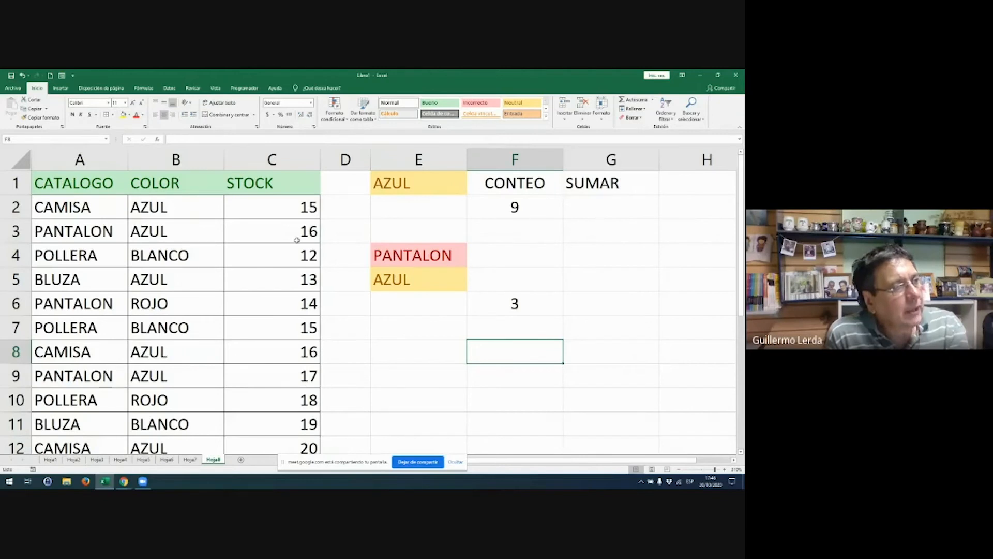
left_click(94, 162)
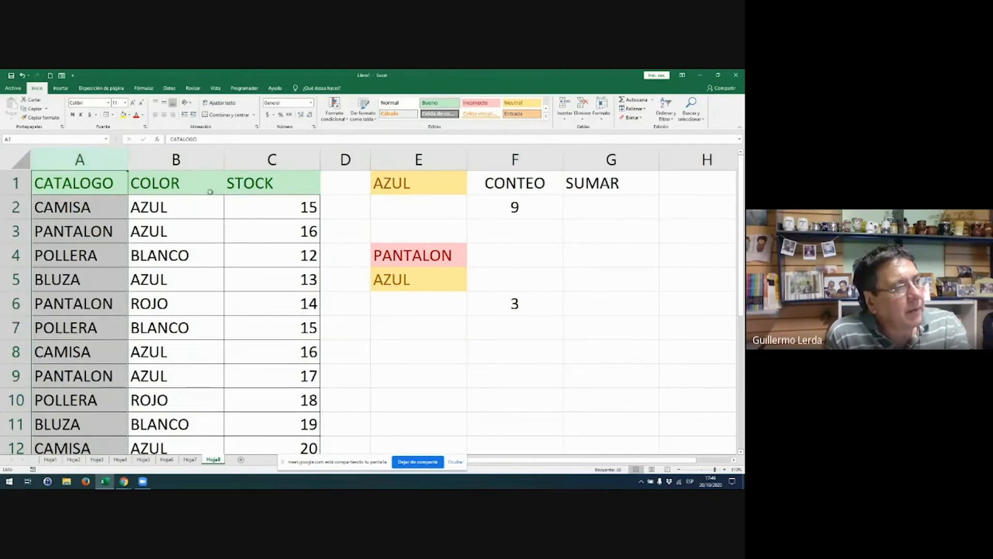
left_click(446, 188)
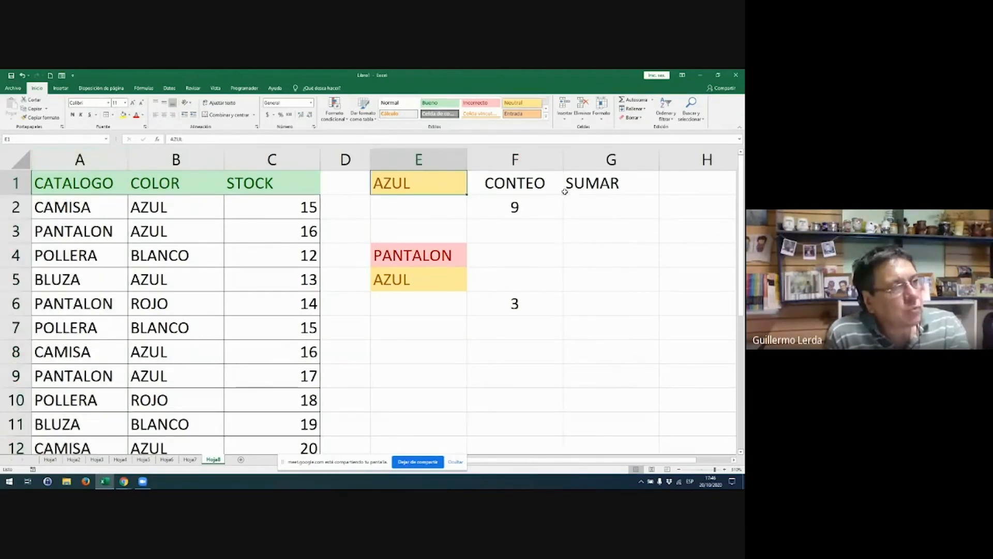
left_click(184, 163)
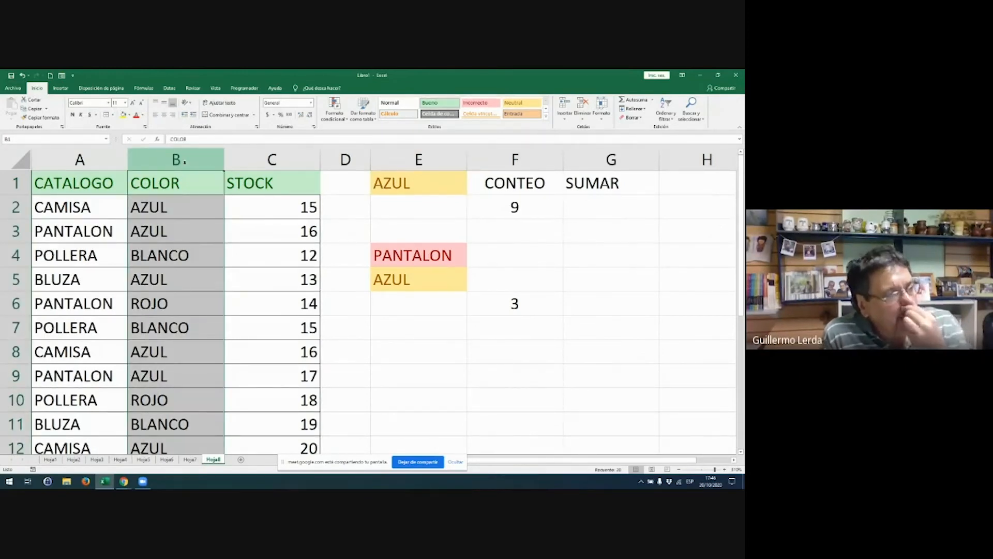
left_click(272, 160)
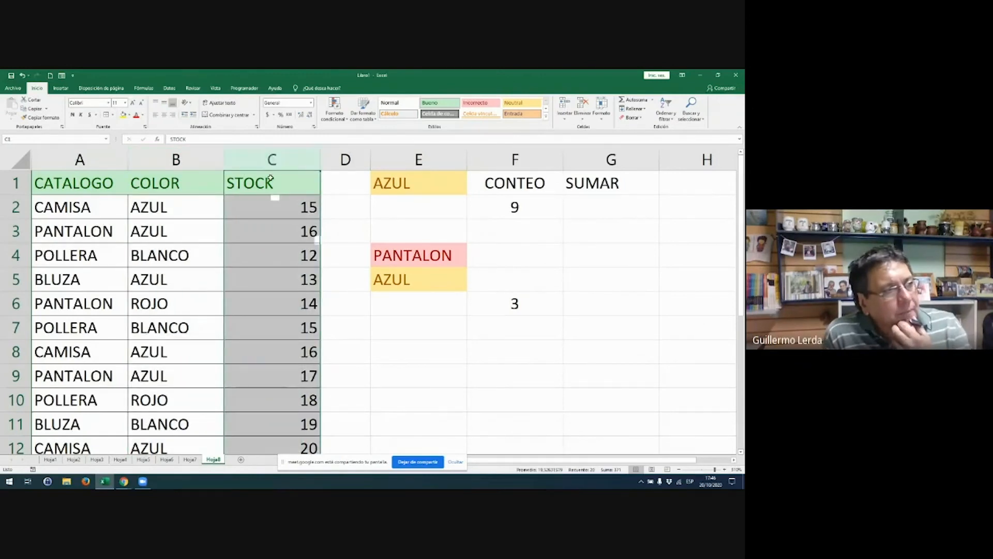
left_click_drag(276, 188, 277, 353)
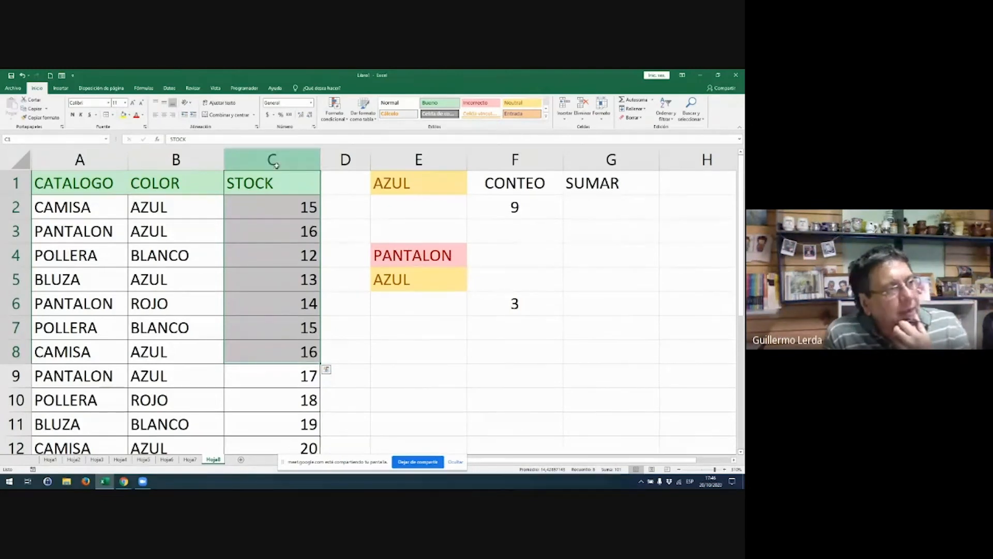
left_click(176, 159)
- Start a SUMAR.SI formula in G2 and open its function arguments clear of the catalogue data
left_click(611, 215)
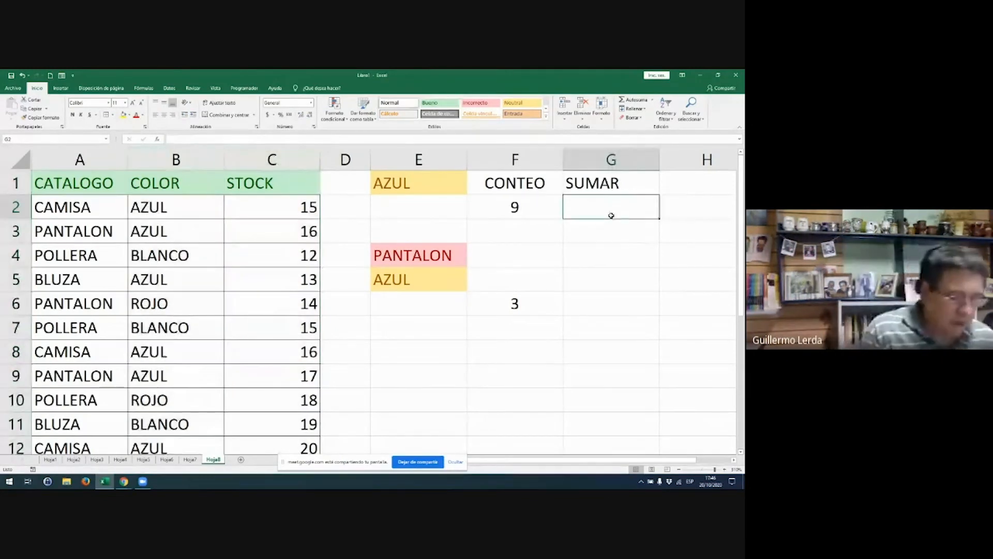
type(")")
key("BackSpace")
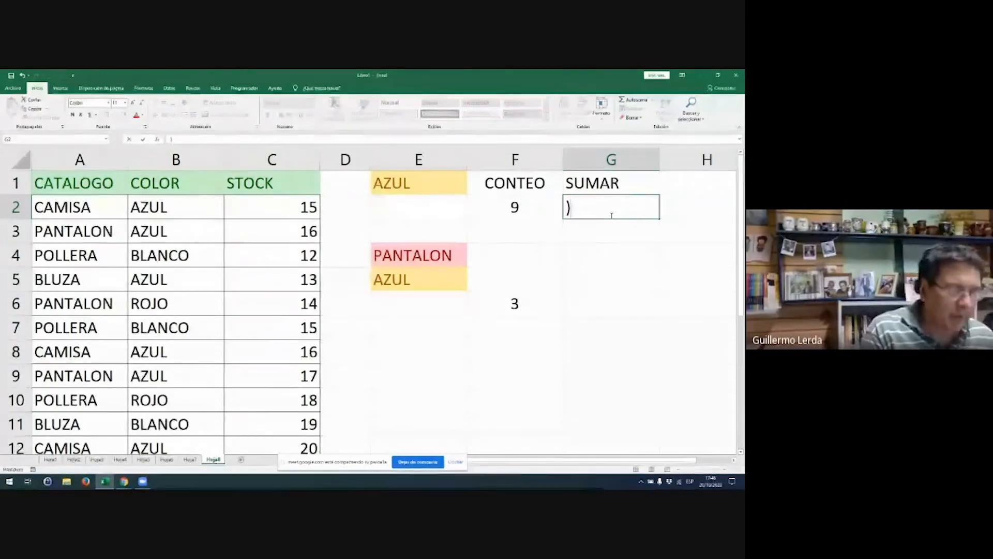
type("=S")
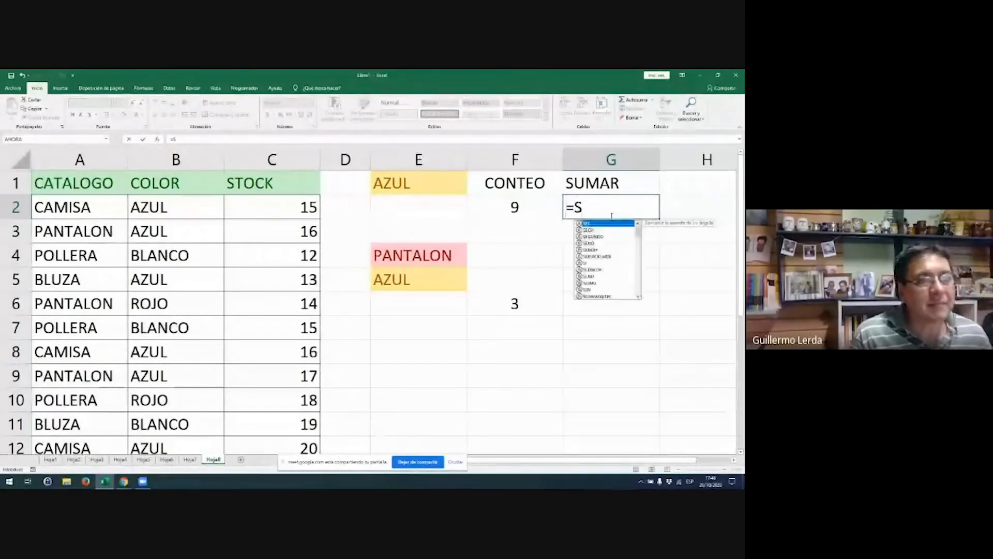
type("UMA")
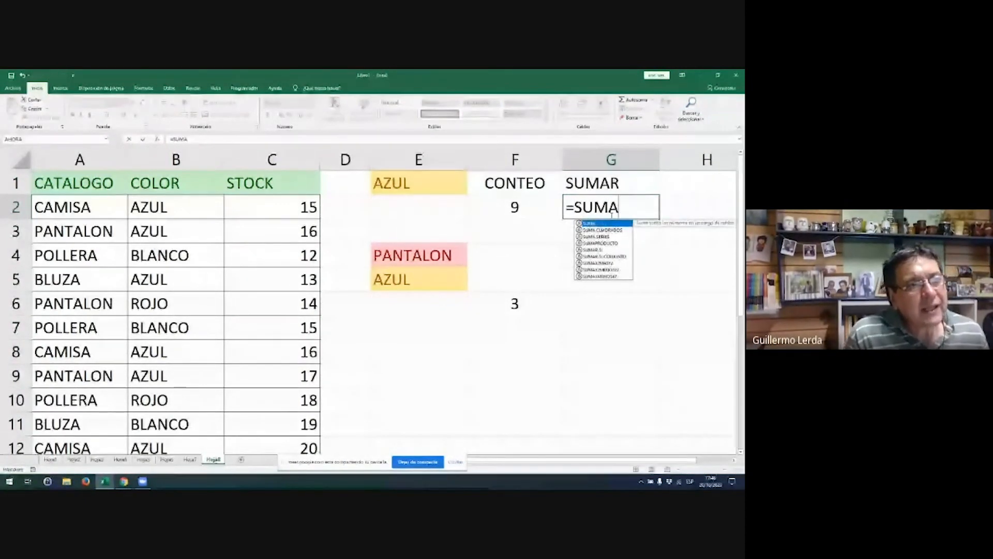
left_click(605, 250)
double_click(604, 250)
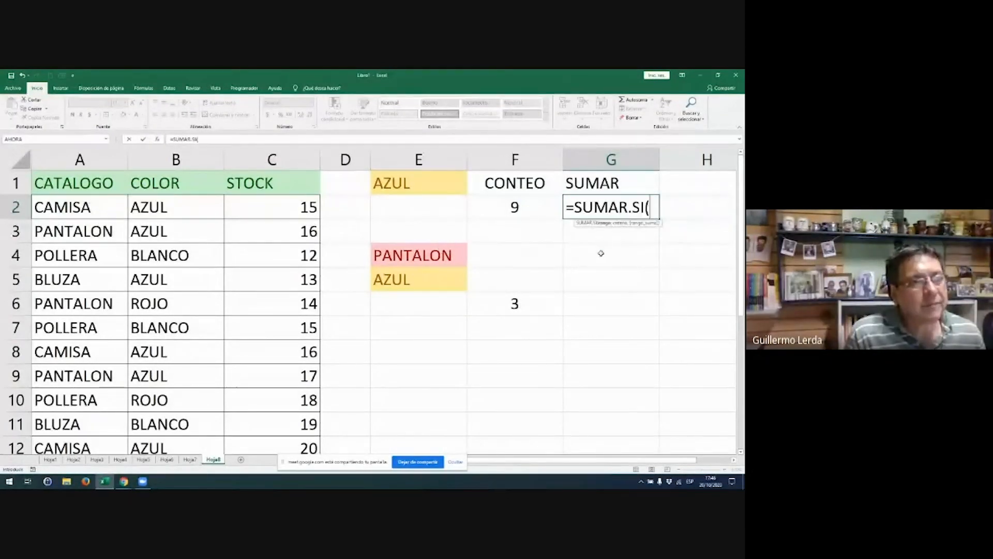
left_click(157, 140)
left_click_drag(455, 311, 633, 259)
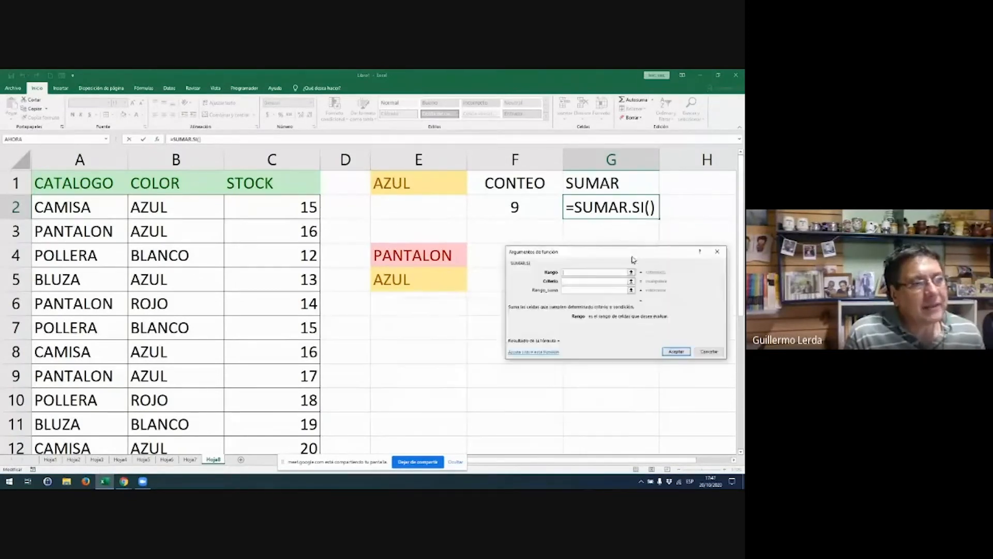
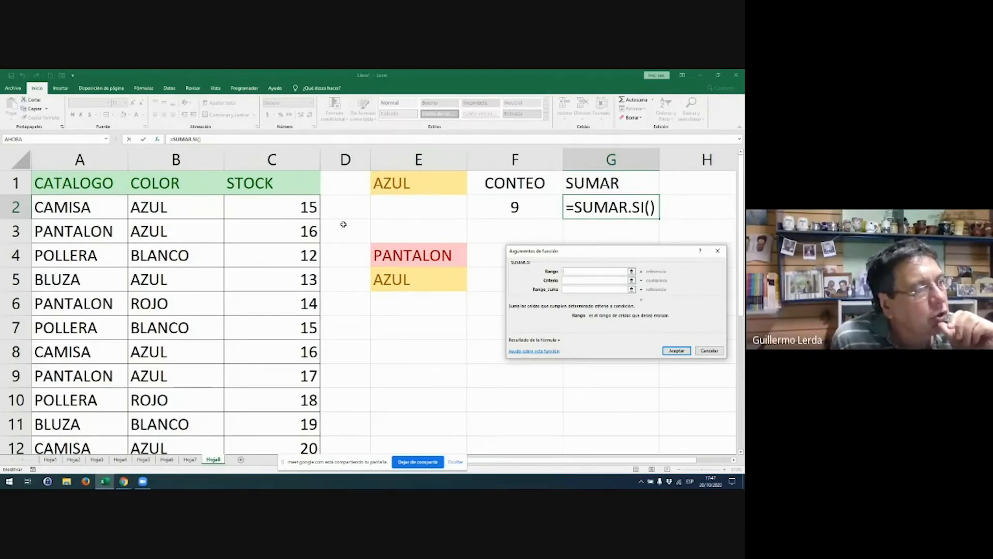
- Set the SUMAR.SI range to $B:$B and its criterion to $E$1, both as absolute references
left_click(191, 150)
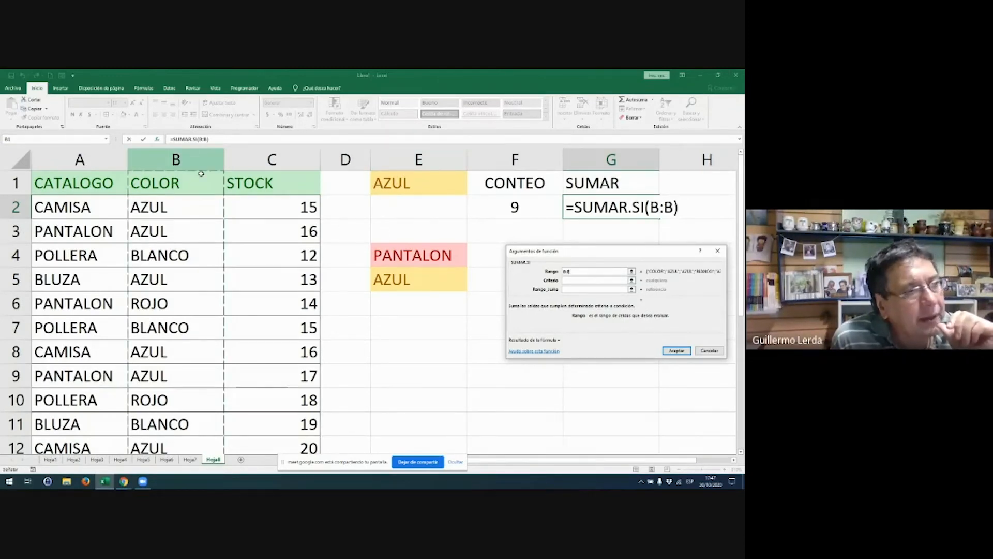
key("F4")
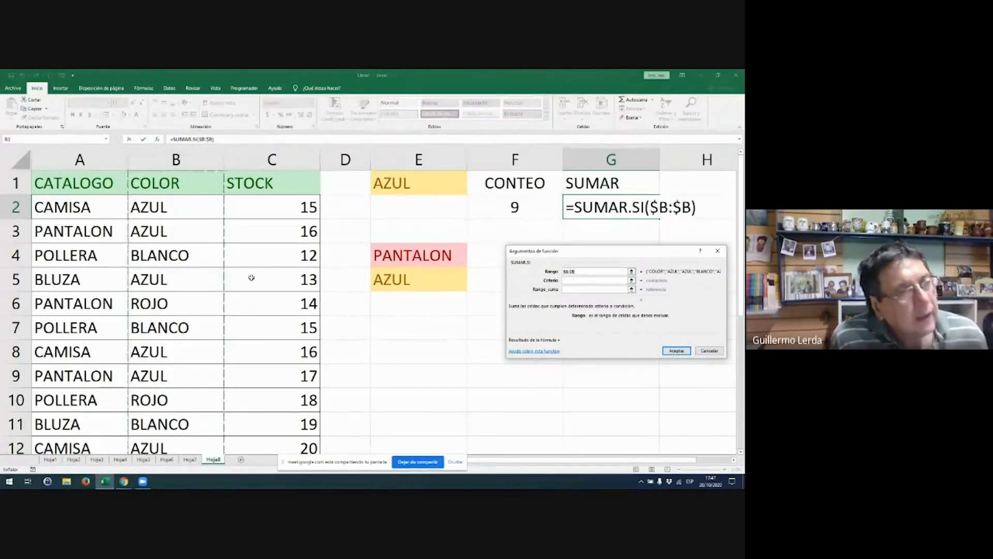
left_click(589, 280)
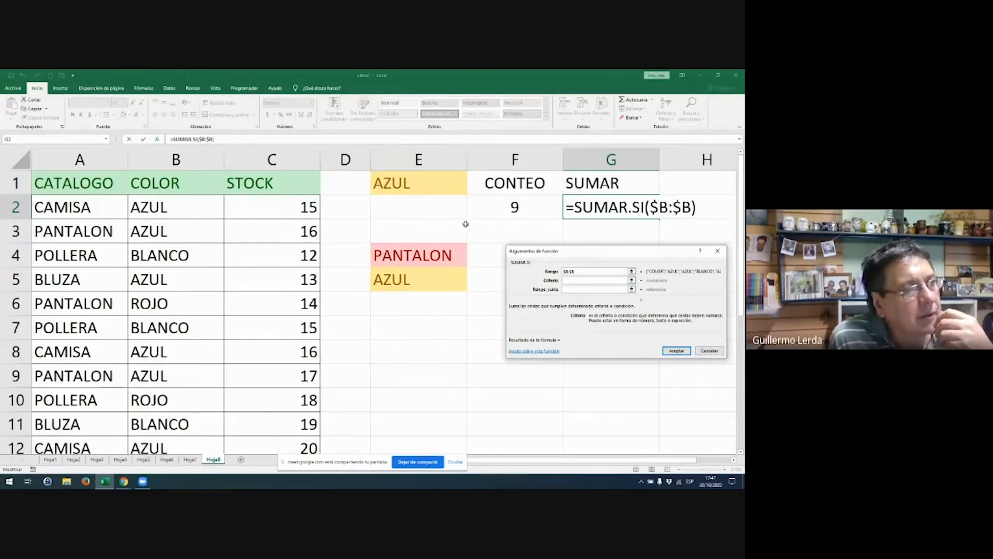
left_click(422, 192)
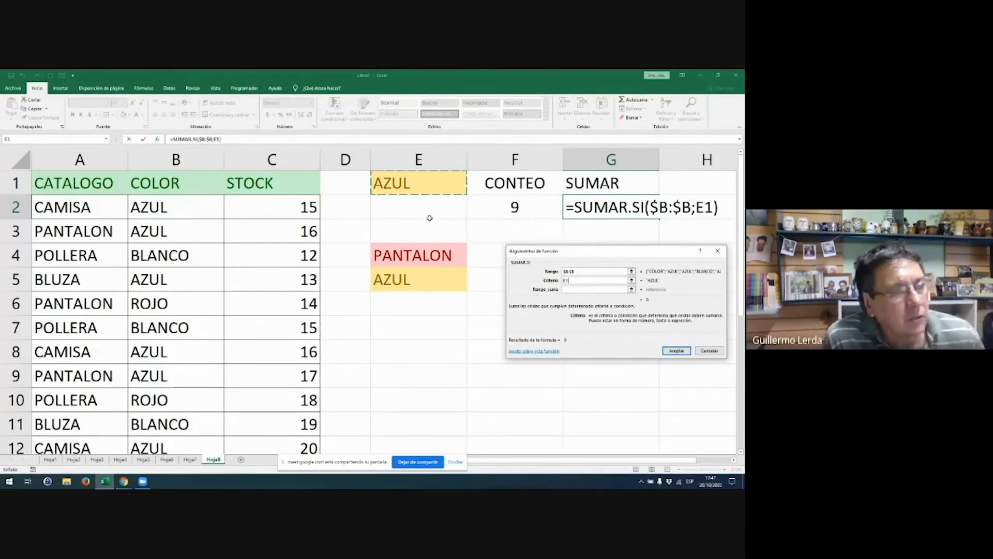
key("F4")
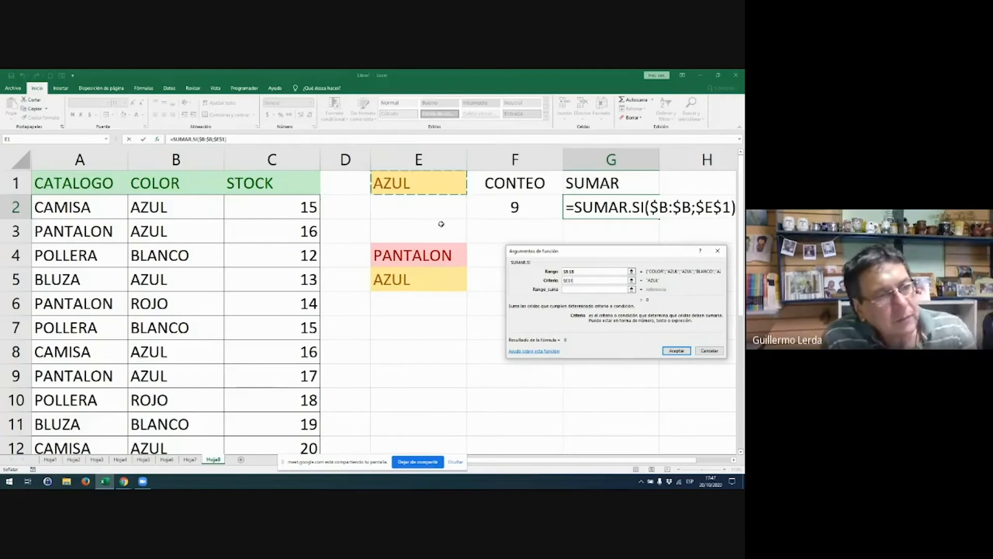
- Set the sum range to the STOCK column as $C:$C and enter the SUMAR.SI formula in G2
left_click(597, 290)
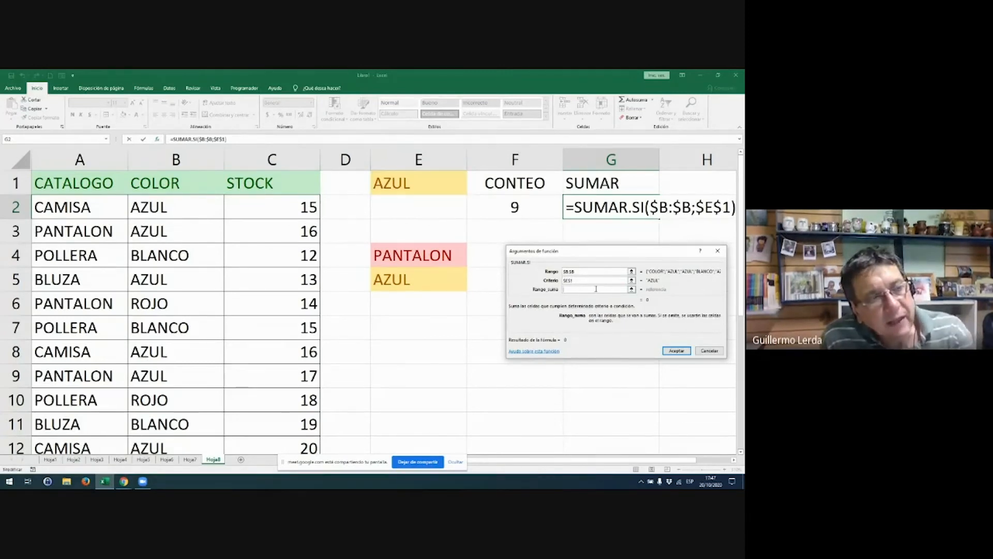
left_click(294, 165)
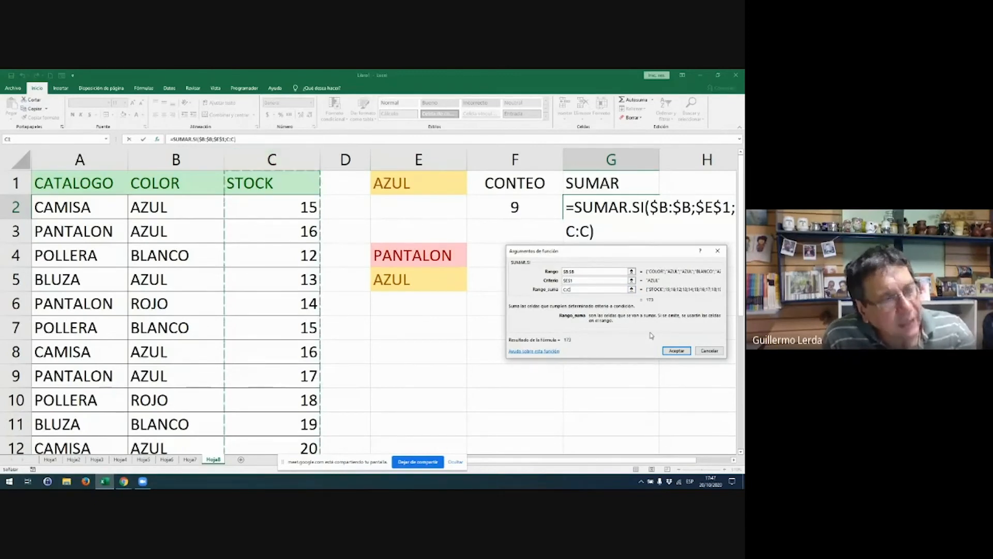
key("F4")
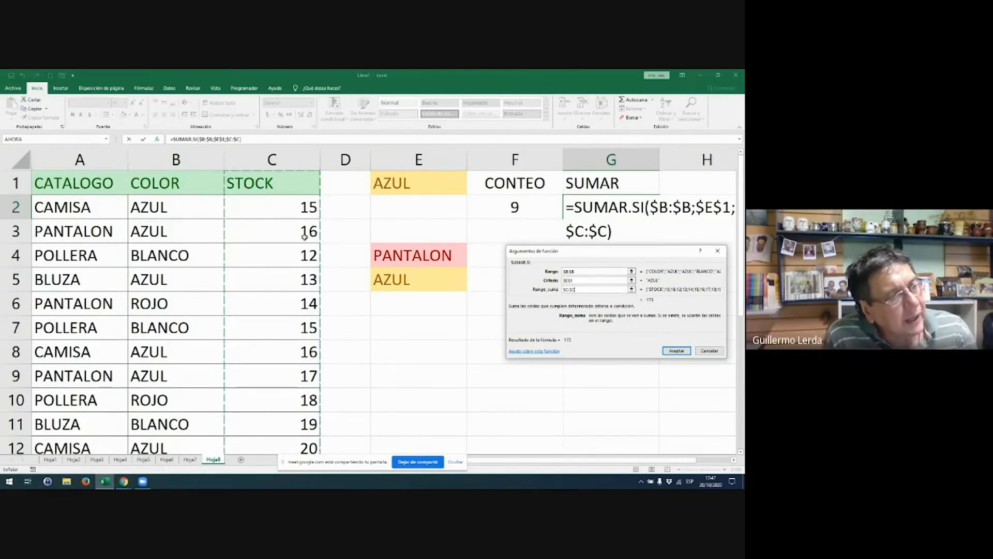
left_click(678, 351)
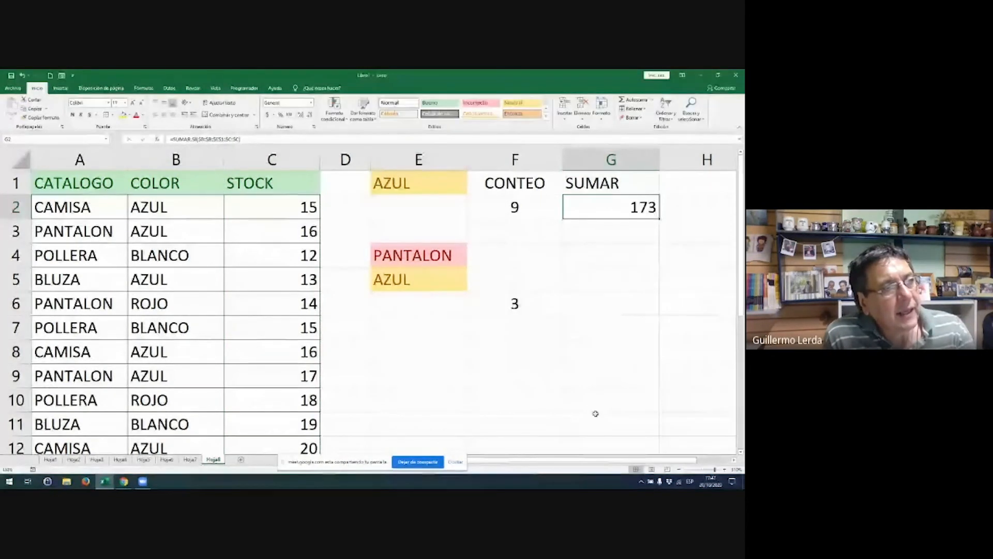
- Test the count and sum formulas by changing the colour criterion in E1 to BLANCO
left_click(421, 188)
left_click(595, 207)
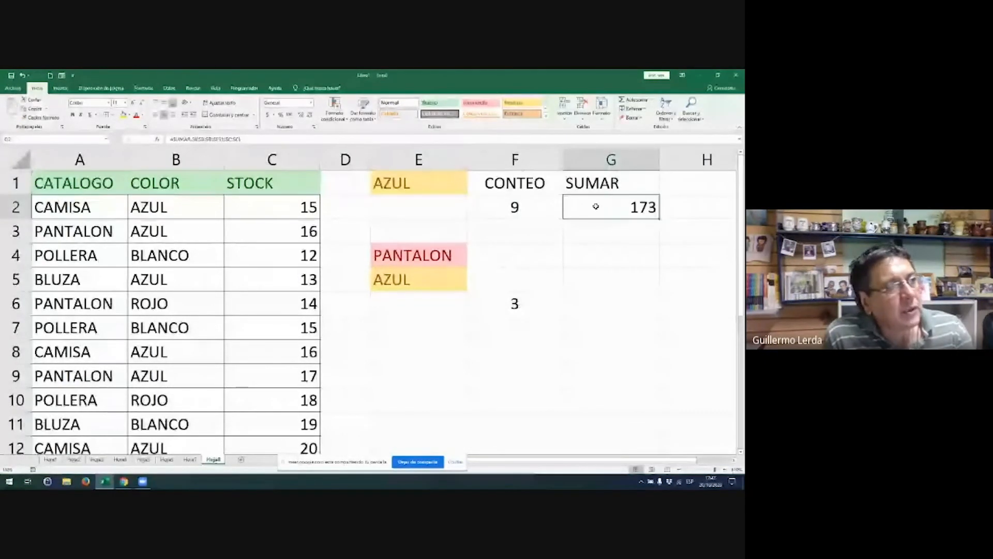
left_click(434, 184)
type("BLANCO")
key("Return")
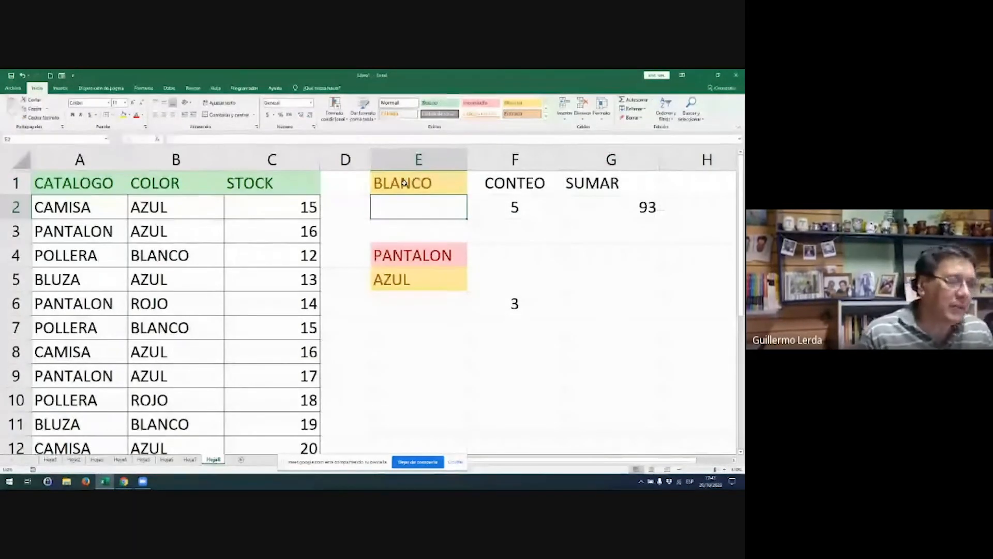
- Try VERDE as the colour criterion in E1, and set it to ROJO
left_click(404, 182)
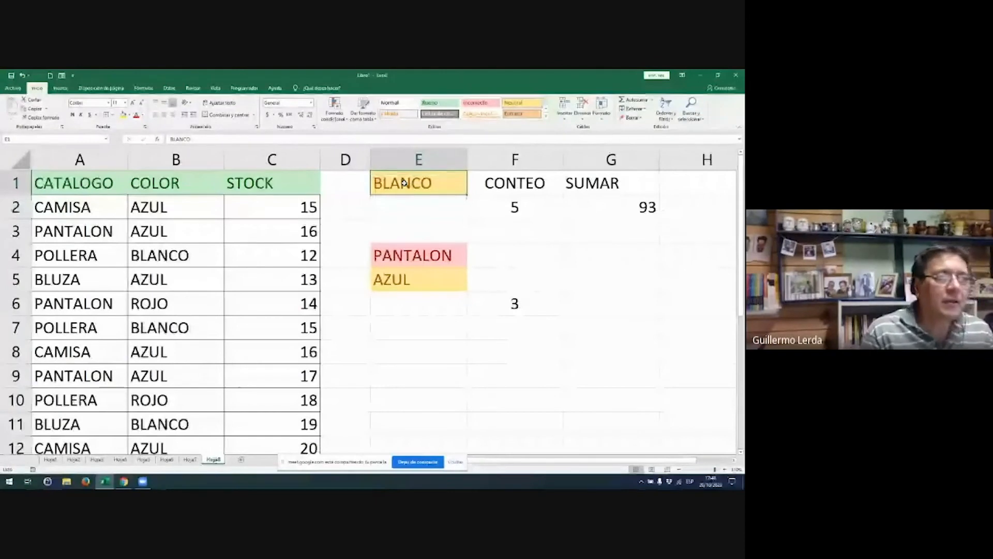
type("VERDE")
key("Return")
type("ROJO")
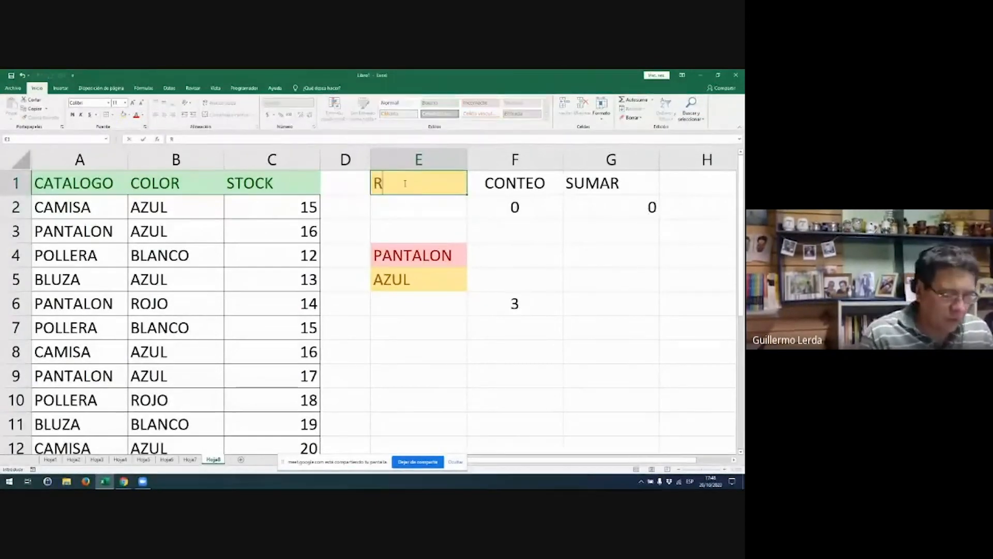
key("Return")
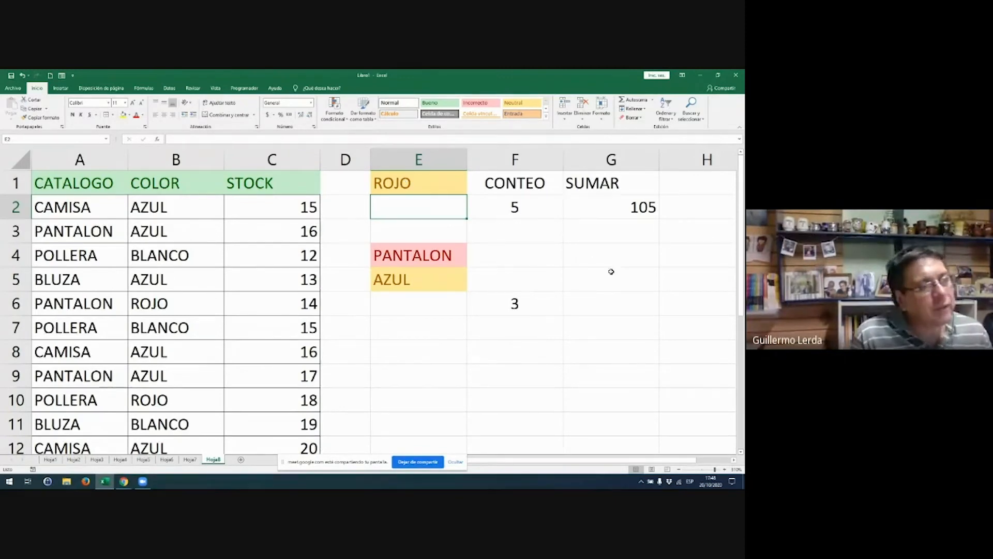
- Examine the conditional formulas in F2, F6 and G2 and the PANTALON and AZUL criteria in E4:E5
left_click(532, 204)
double_click(532, 204)
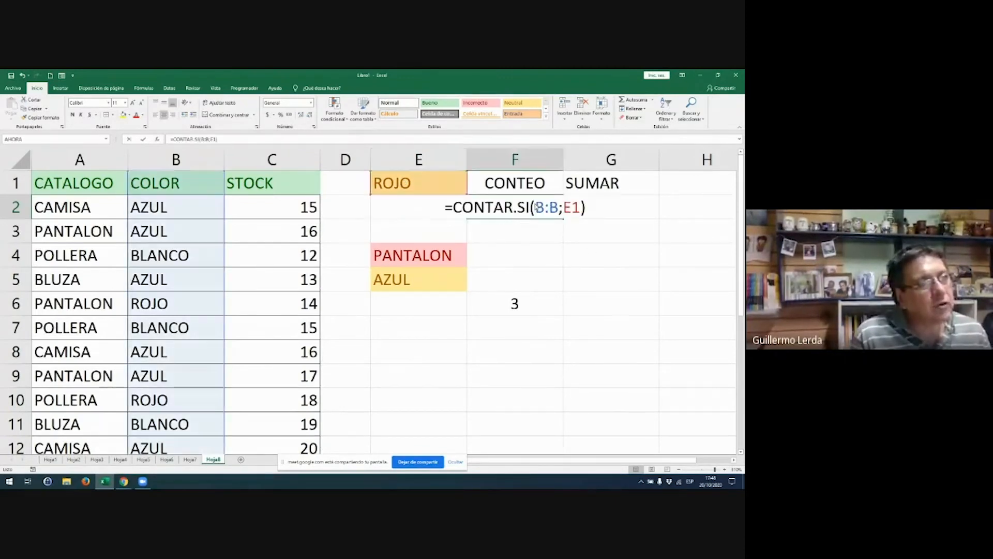
left_click(619, 202)
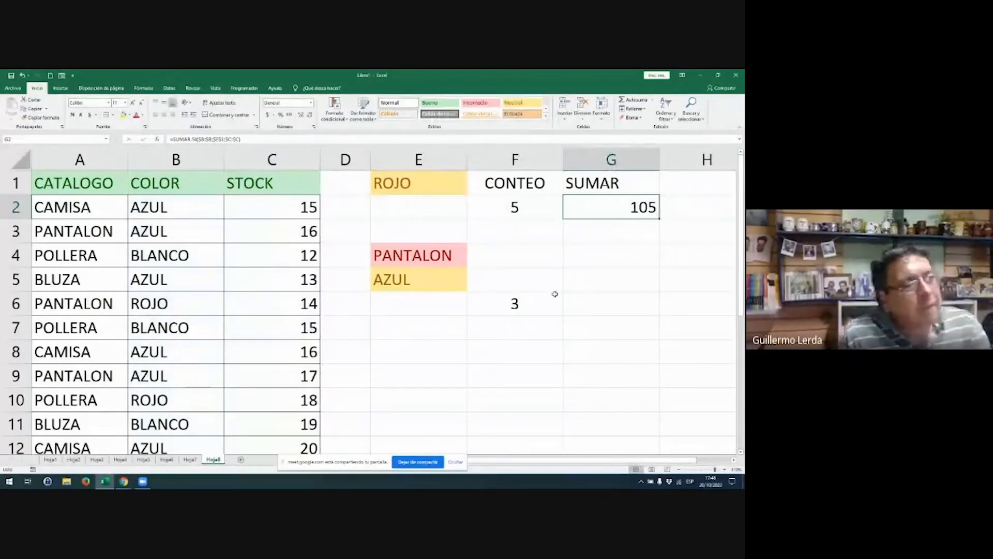
left_click(445, 282)
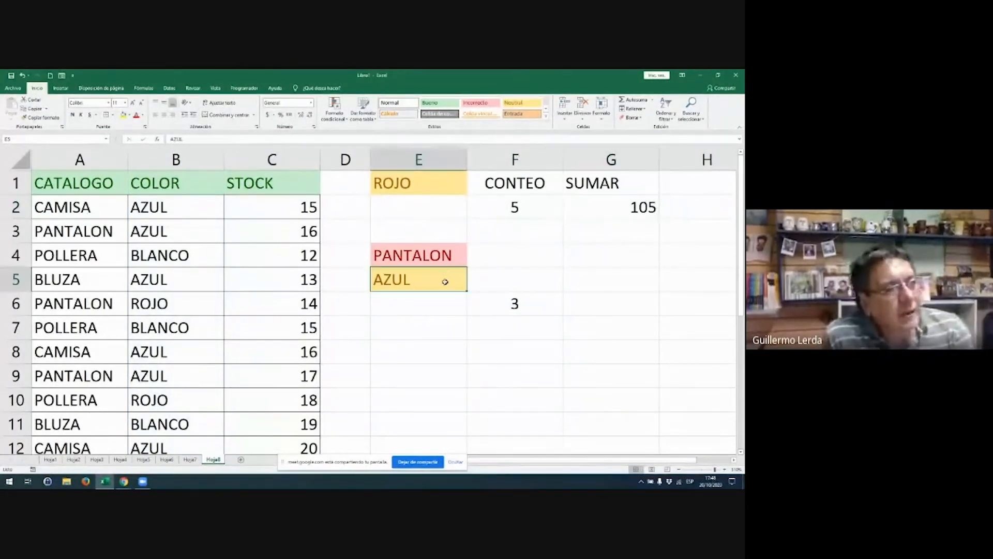
left_click(445, 255)
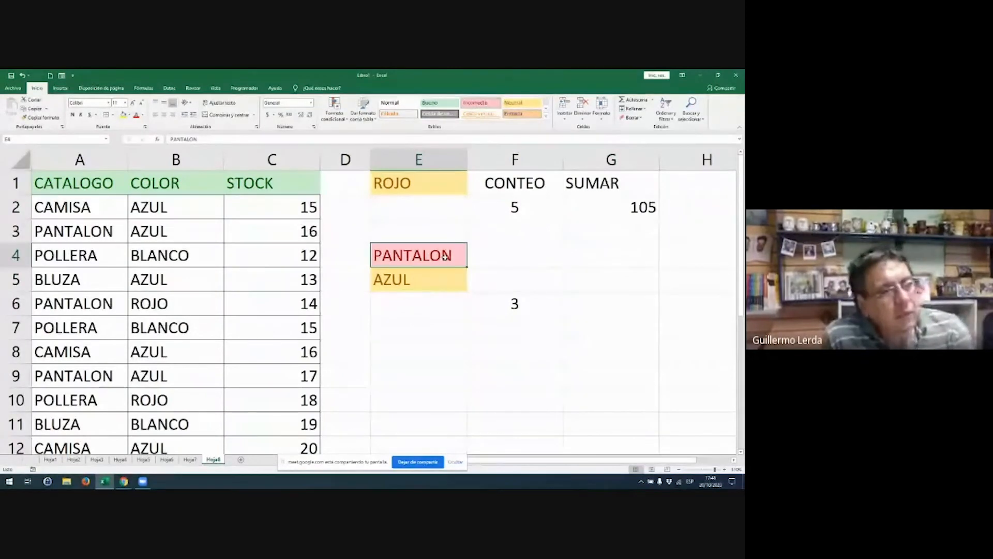
left_click_drag(445, 255, 424, 281)
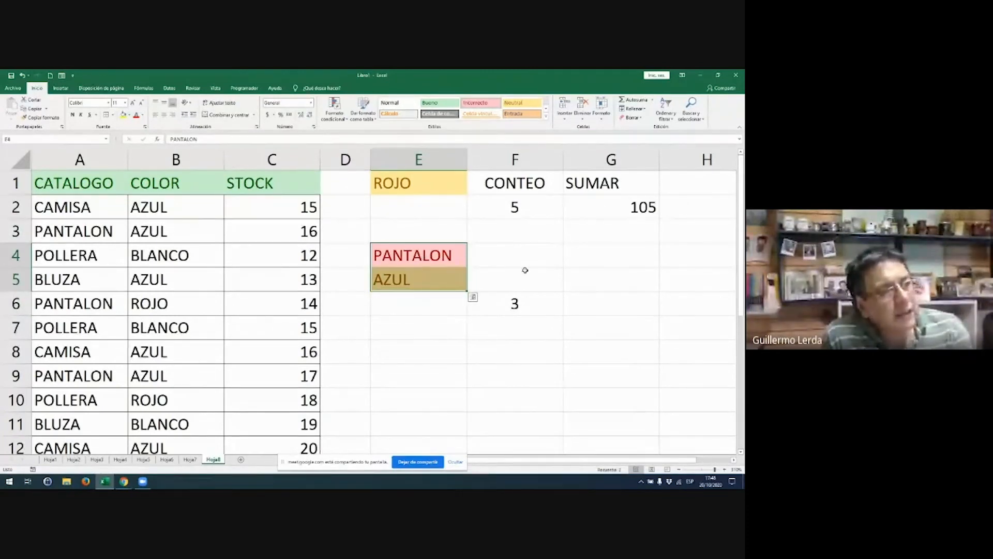
left_click(608, 304)
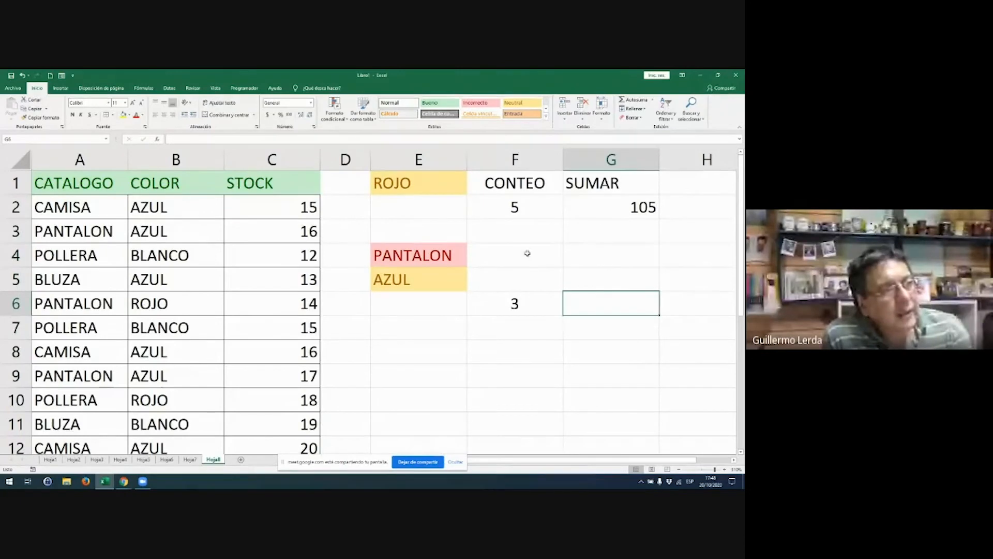
double_click(512, 207)
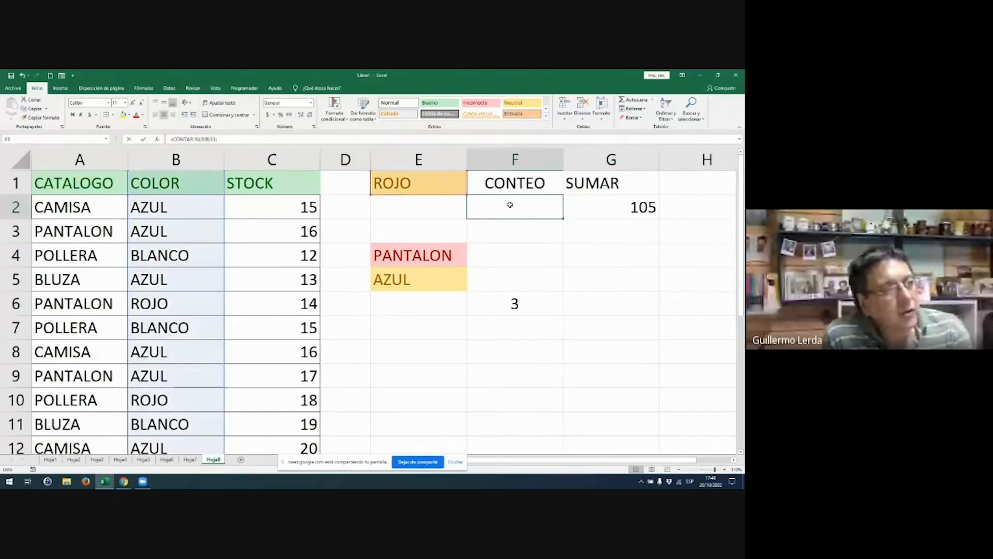
key("Escape")
double_click(517, 303)
key("Escape")
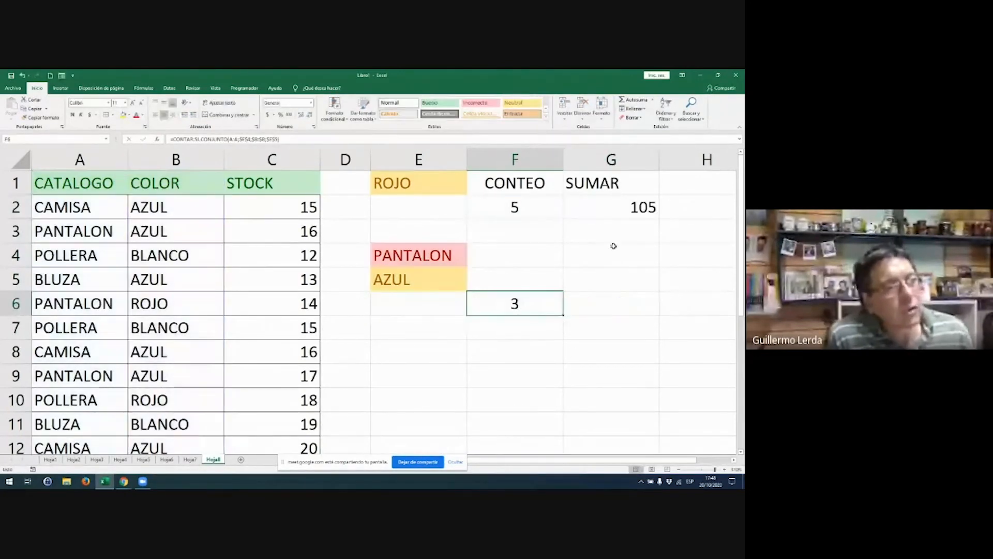
left_click(608, 207)
double_click(608, 207)
key("Escape")
- Start a SUMAR.SI.CONJUNTO formula in G6 with the STOCK column $C:$C as the sum range
left_click(607, 302)
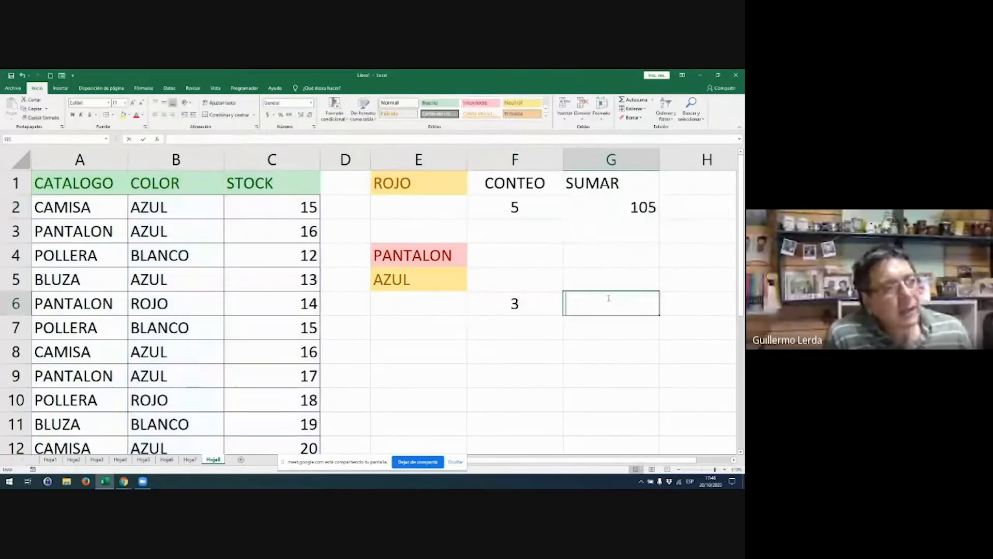
type("=")
type("SUMAR")
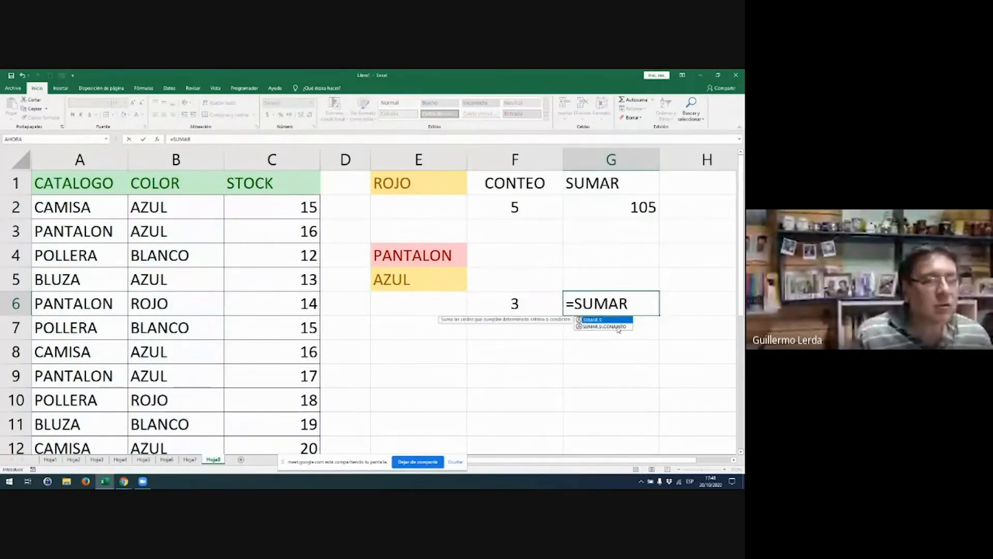
double_click(618, 326)
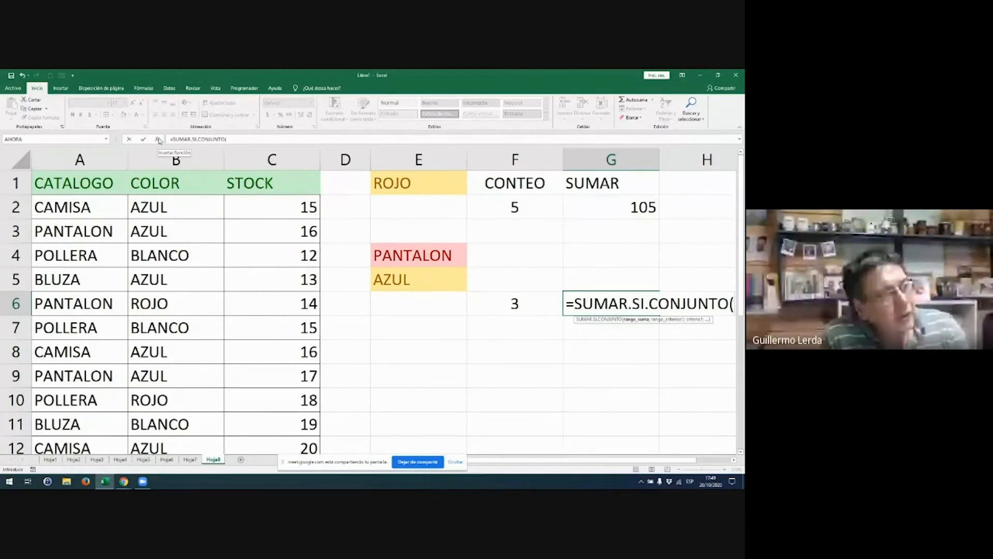
left_click(157, 139)
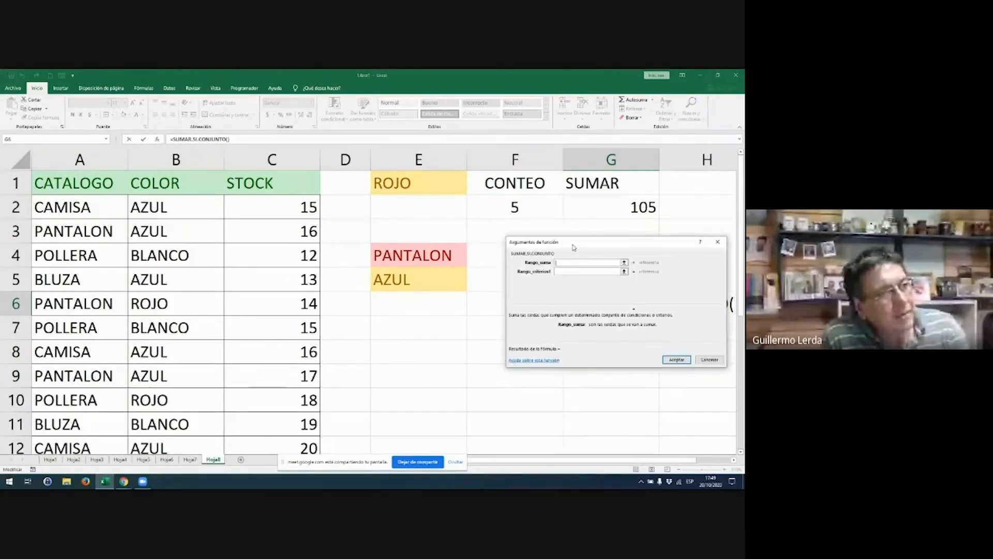
left_click_drag(575, 247, 436, 241)
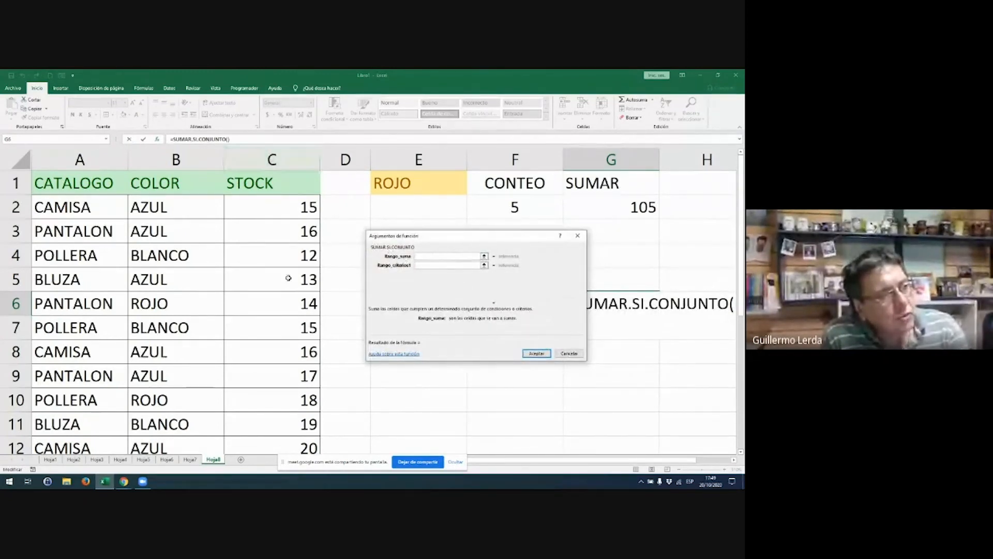
left_click(279, 160)
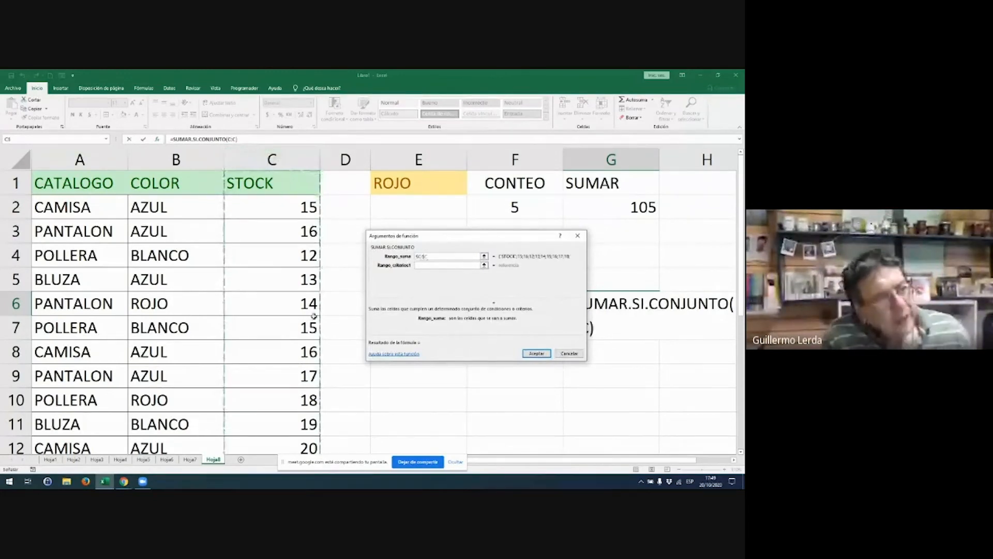
key("F4")
- Set the first criteria range to the CATALOGO column $A:$A and its criterion to the PANTALON cell $E$4
left_click(445, 264)
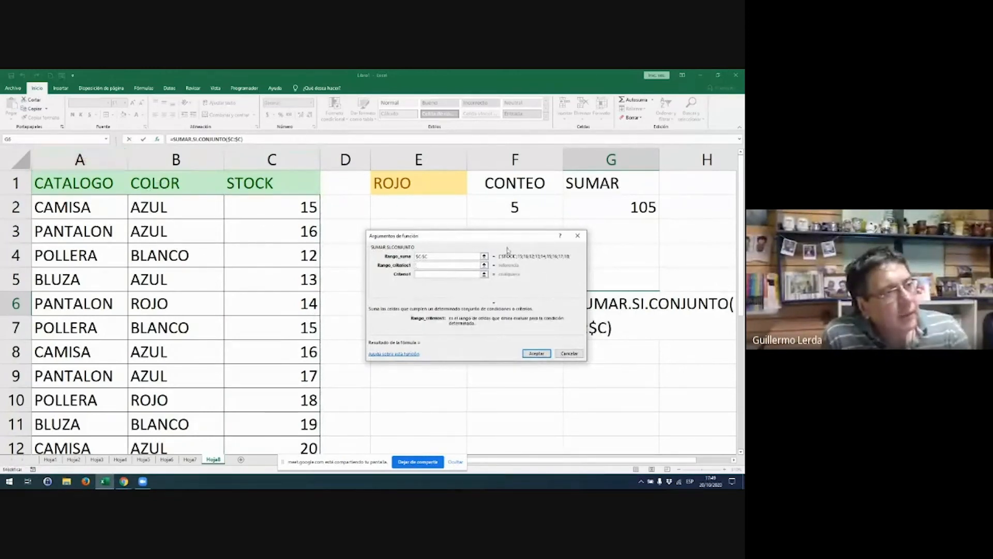
left_click_drag(506, 242, 513, 280)
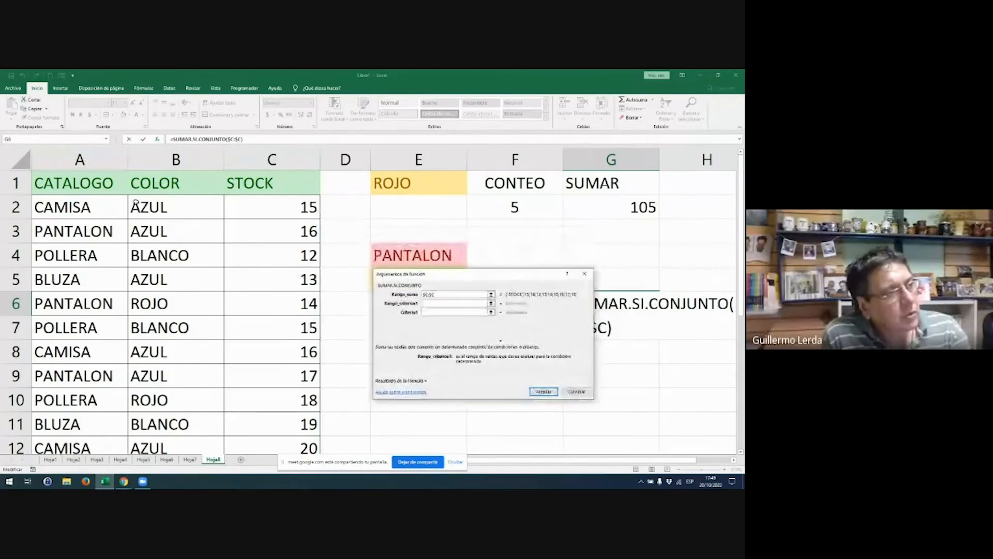
left_click(85, 163)
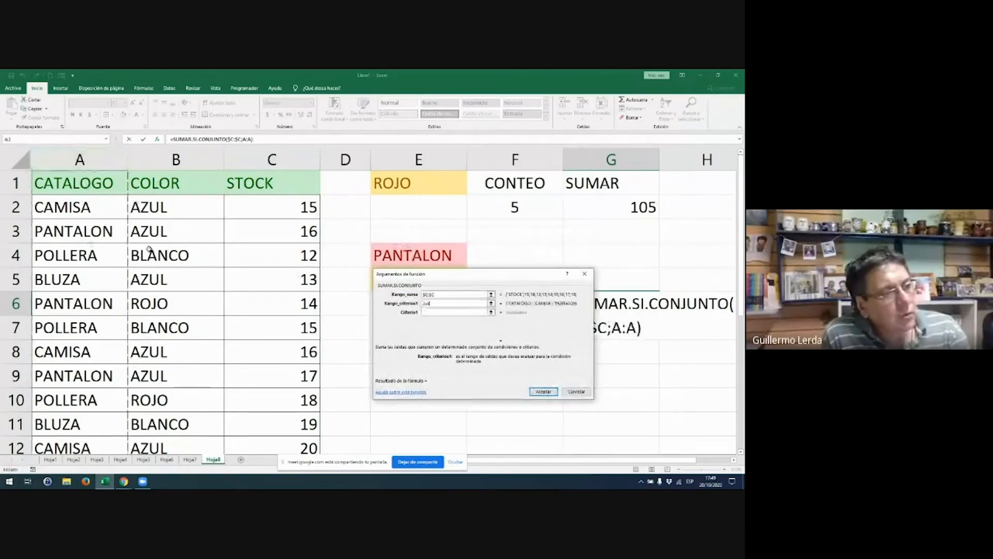
key("F4")
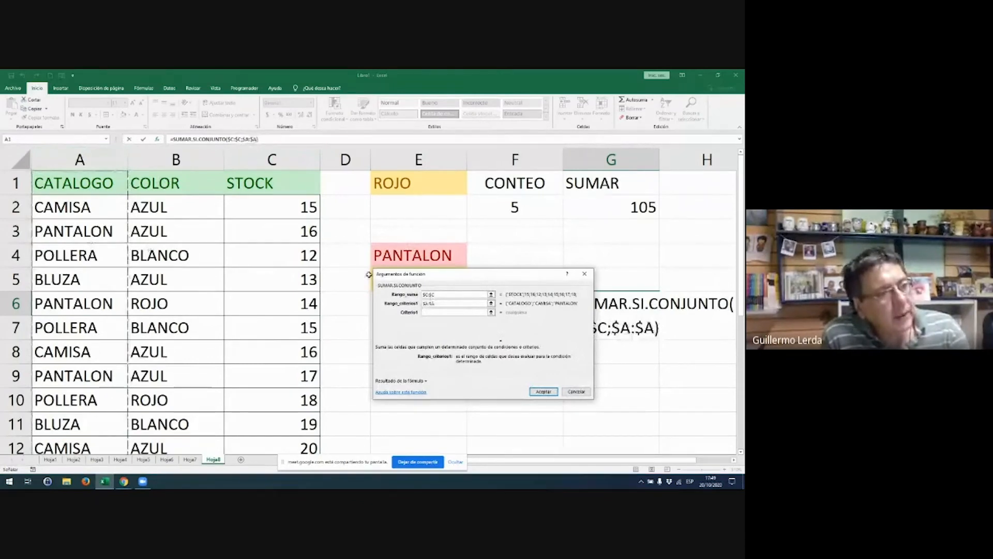
left_click(441, 311)
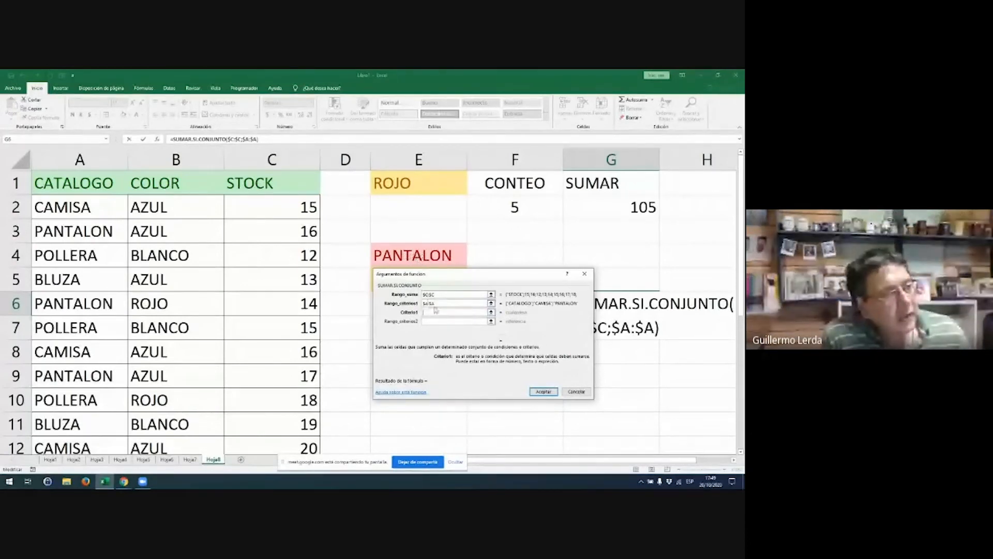
left_click(429, 259)
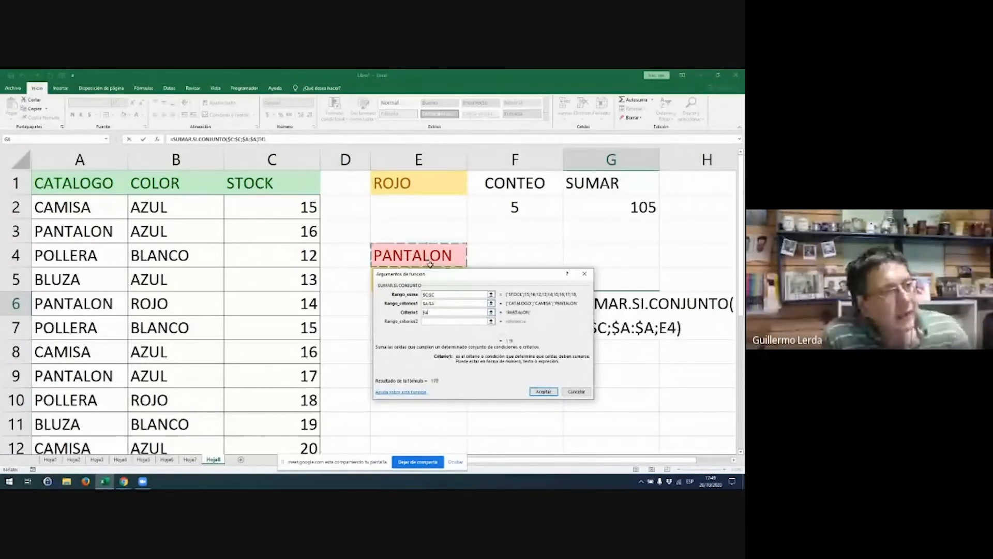
key("F4")
- Add the COLOR column $B:$B as second criteria range with the AZUL cell $E$5 as criterion, and enter the formula
left_click(448, 323)
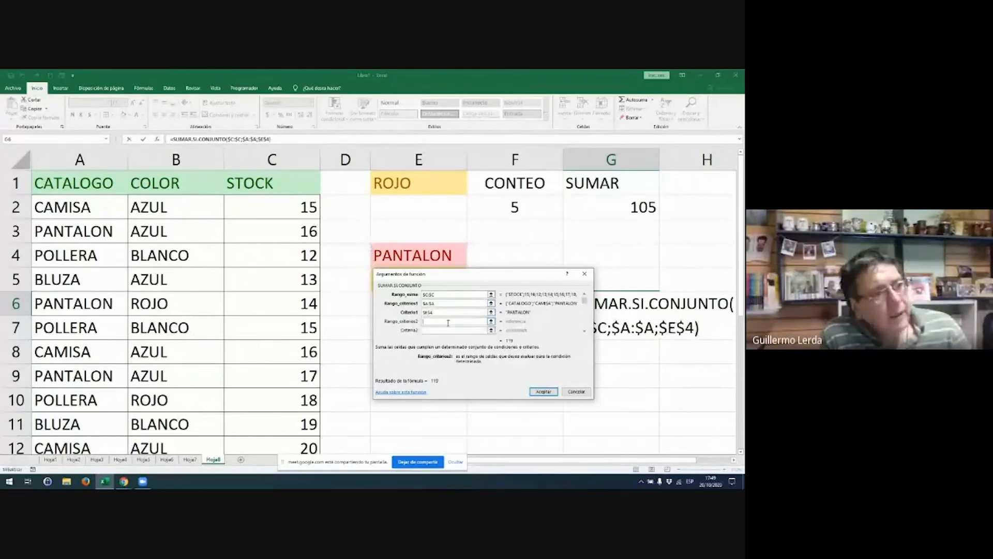
left_click(176, 160)
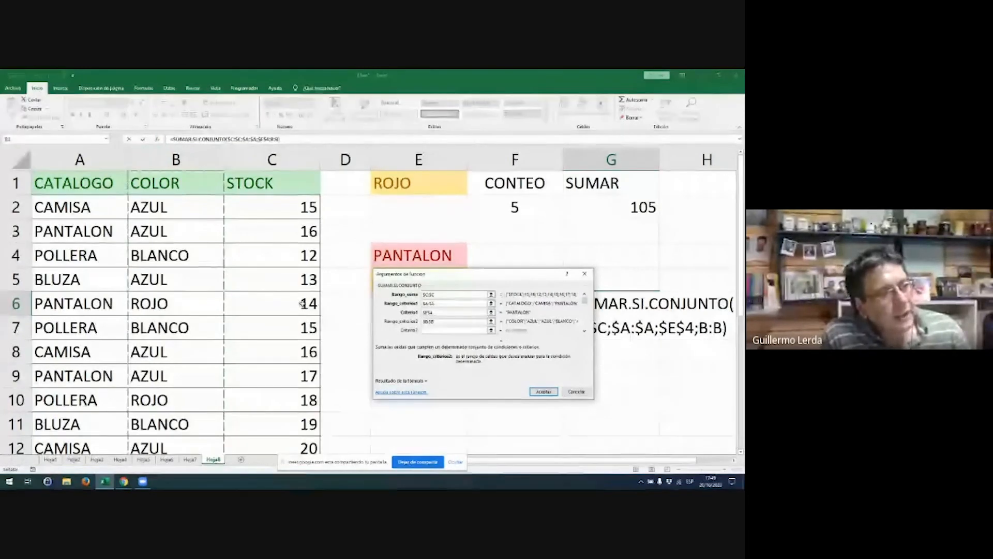
key("F4")
left_click_drag(456, 276, 460, 311)
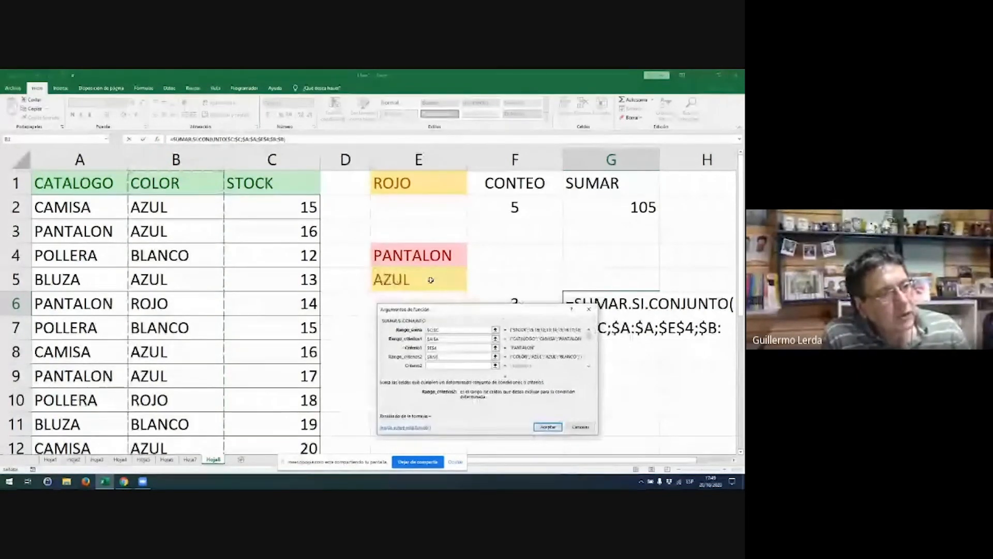
left_click(457, 366)
left_click(419, 279)
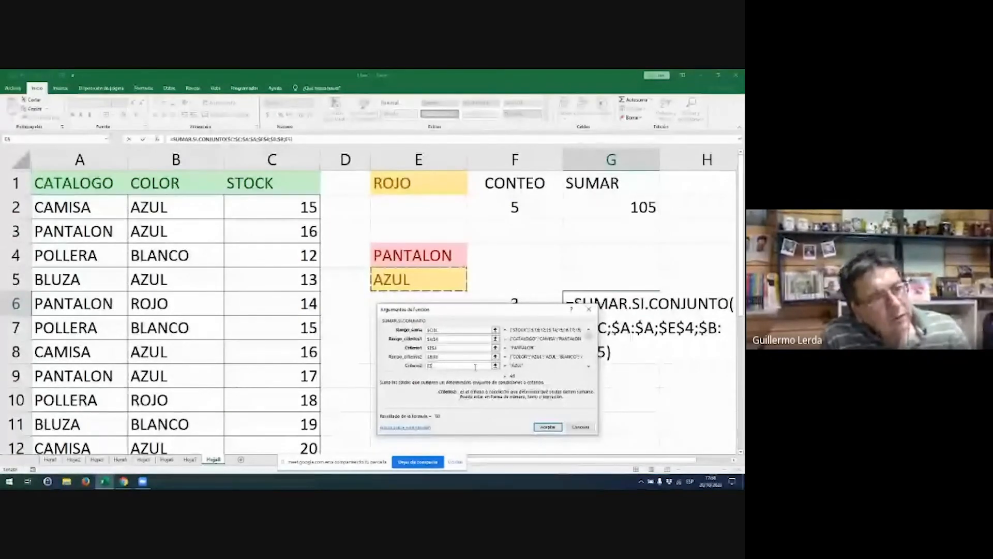
key("F4")
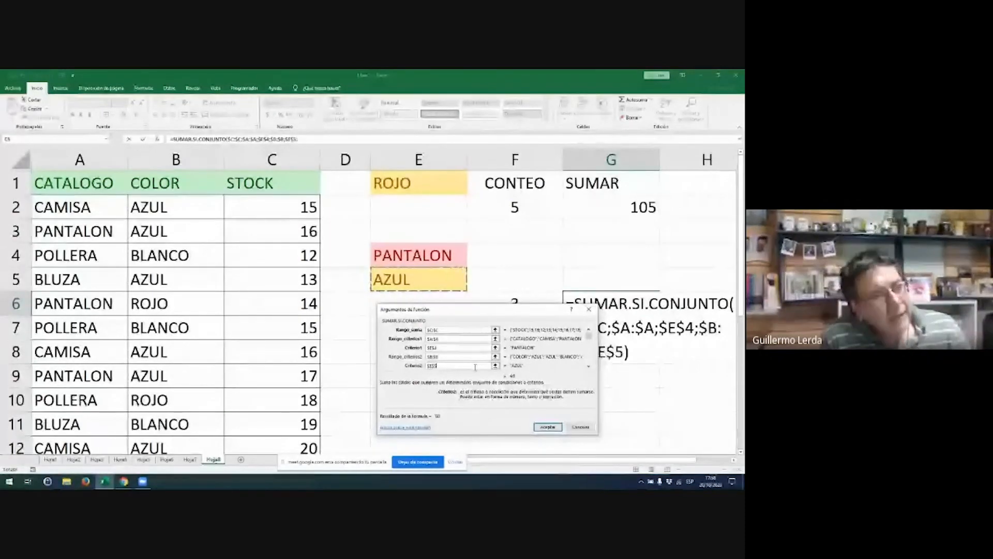
left_click(548, 428)
left_click(495, 305)
left_click(589, 309)
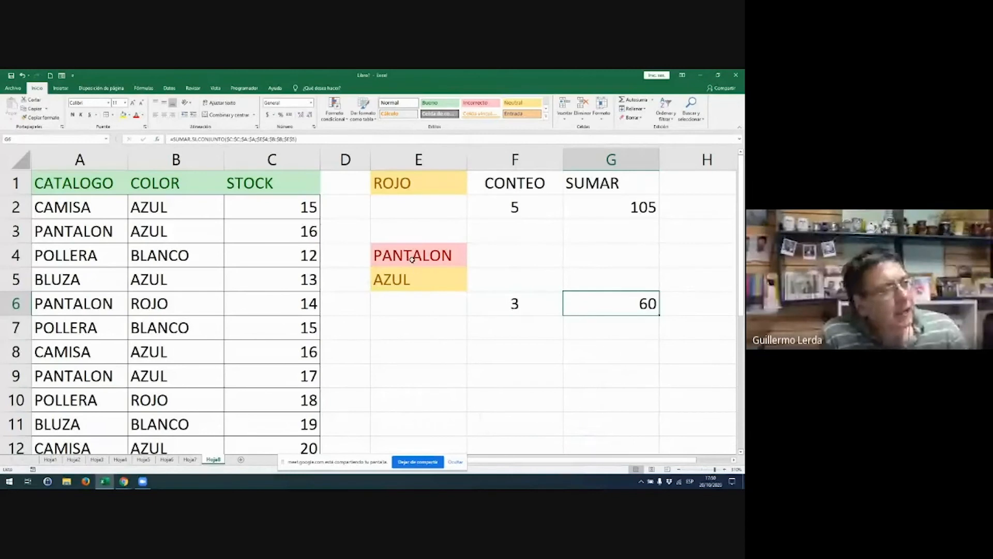
- Turn on filtering for the CATALOGO, COLOR and STOCK columns to check the PANTALON and AZUL results in F6:G6
left_click_drag(412, 256, 408, 306)
left_click(94, 157)
left_click_drag(94, 156, 261, 199)
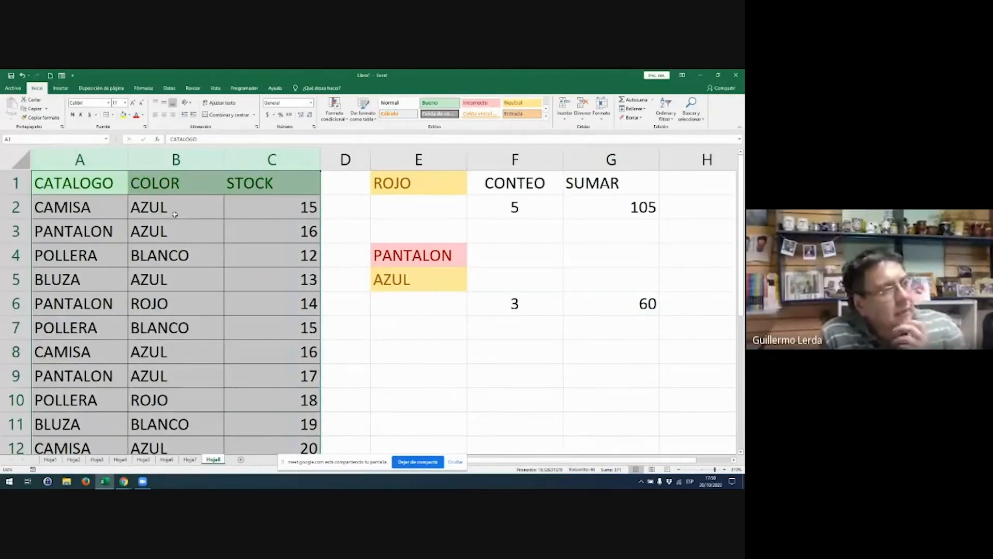
left_click_drag(75, 150, 288, 200)
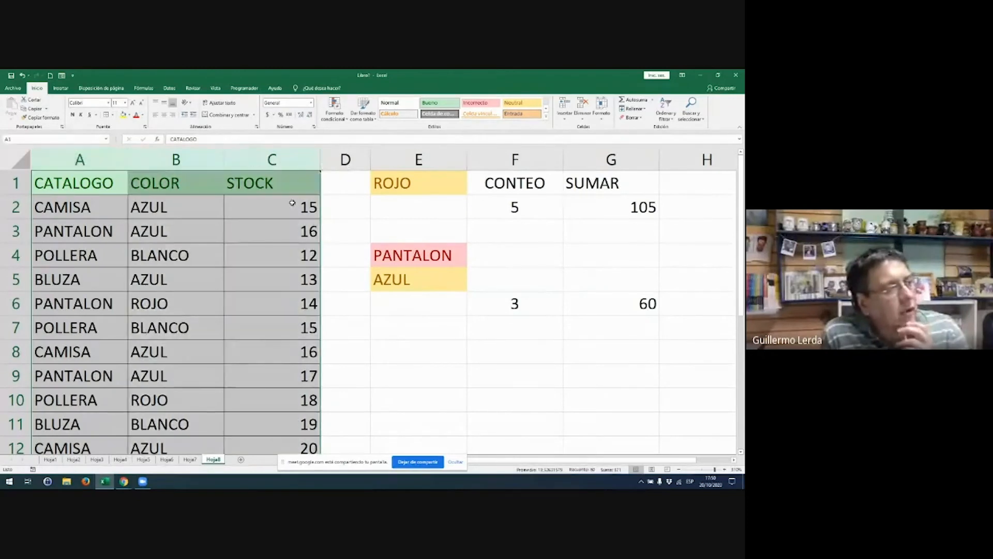
left_click(326, 117)
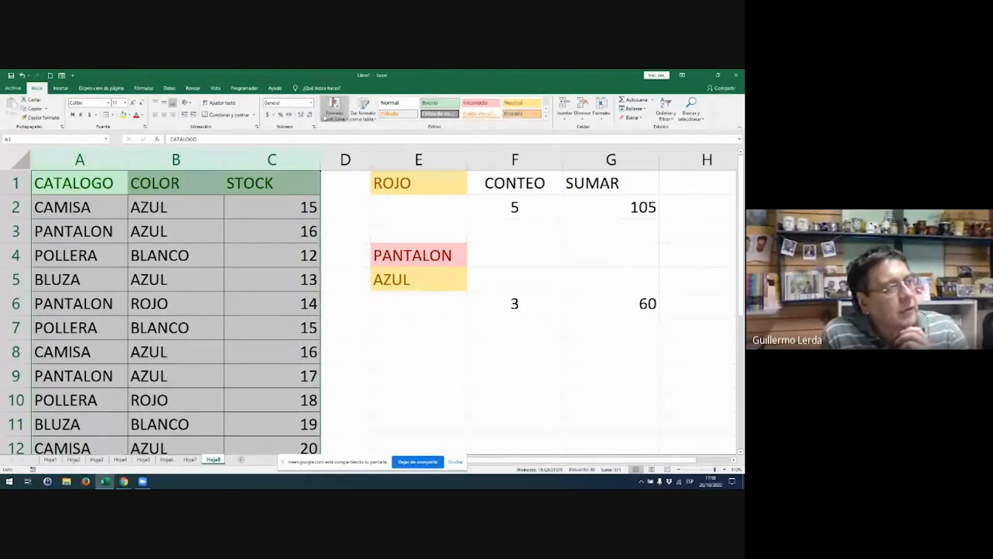
scroll(310, 119, "down", 4)
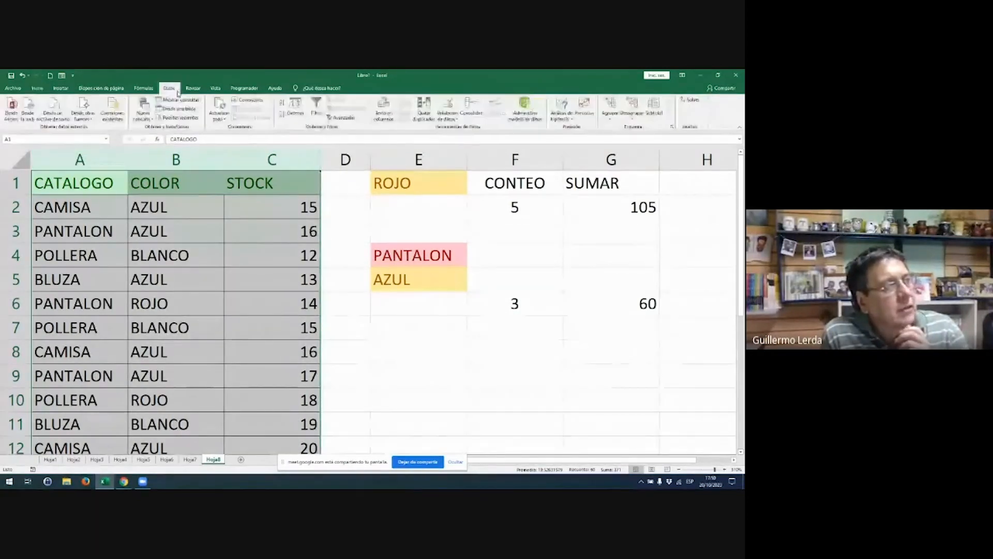
left_click(315, 106)
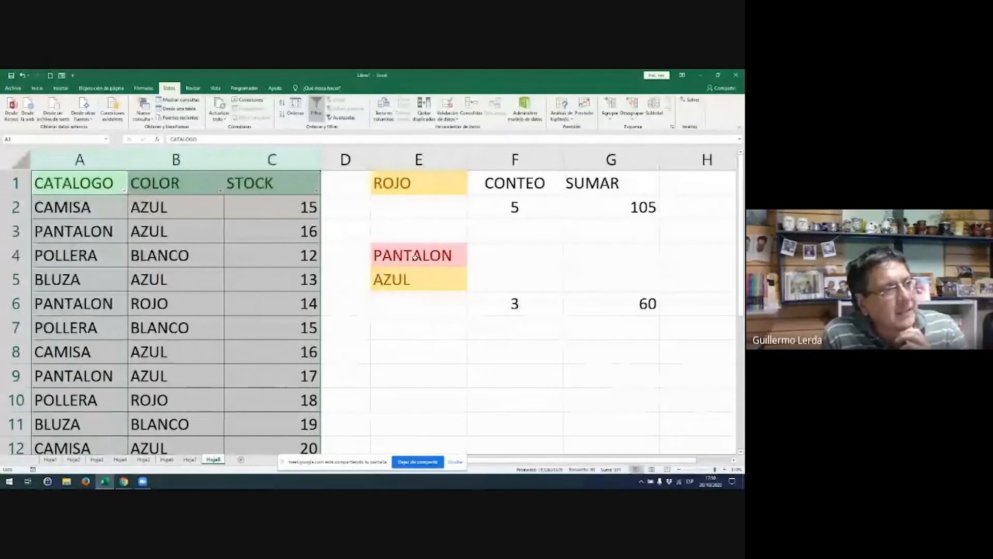
left_click_drag(415, 256, 417, 280)
left_click_drag(490, 306, 599, 302)
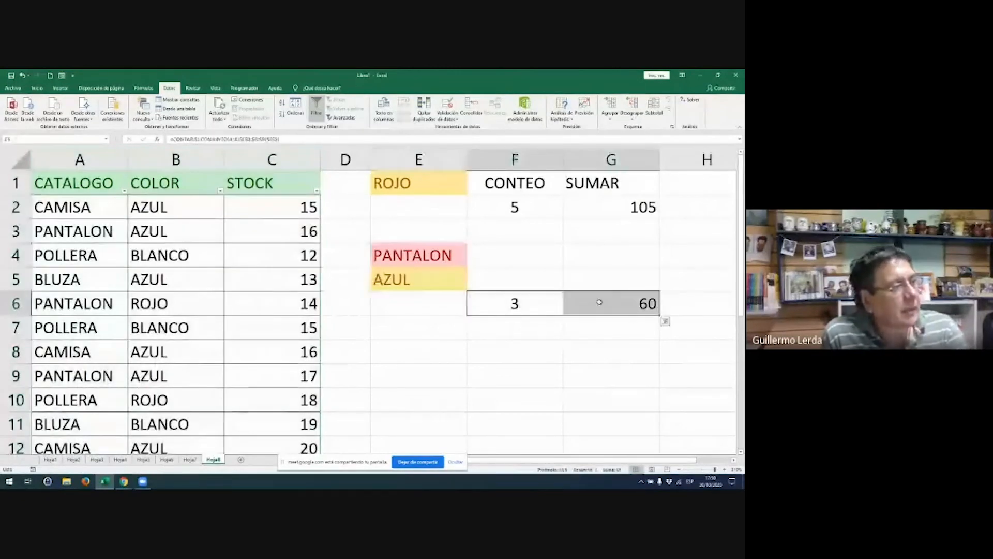
- Filter the CATALOGO column to show only PANTALON
left_click(124, 191)
left_click(48, 277)
left_click(50, 298)
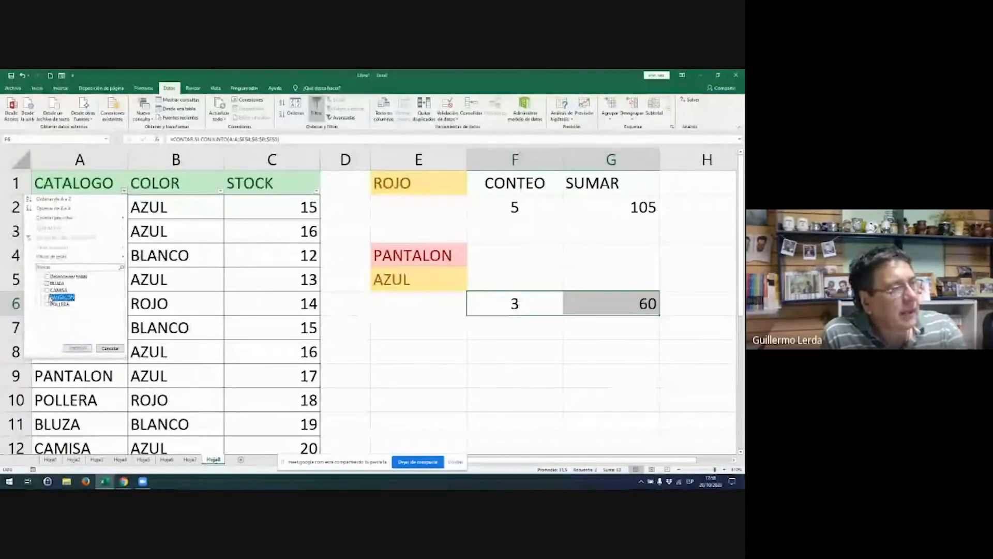
left_click(78, 348)
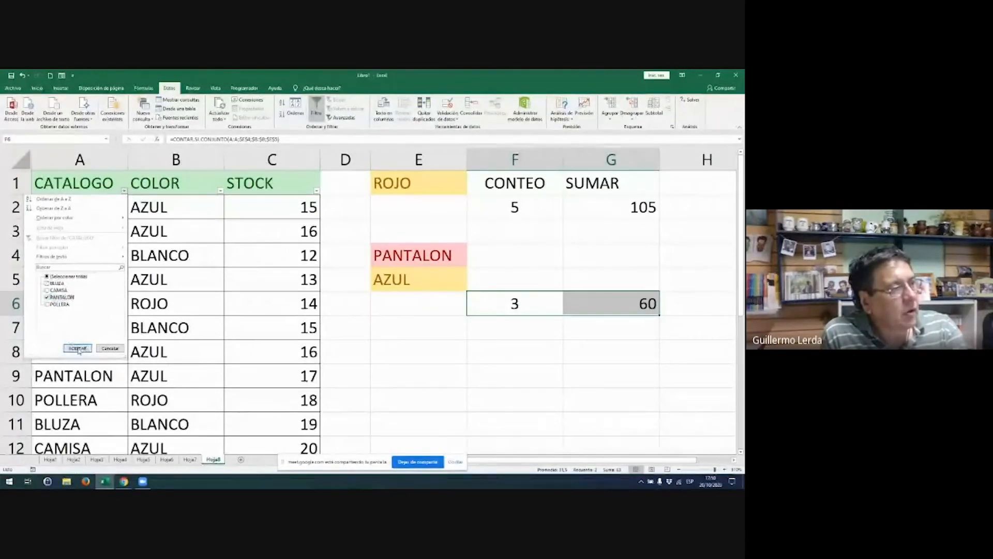
- Filter the COLOR column to AZUL as well, and check the count and STOCK sum of the filtered rows
left_click(221, 191)
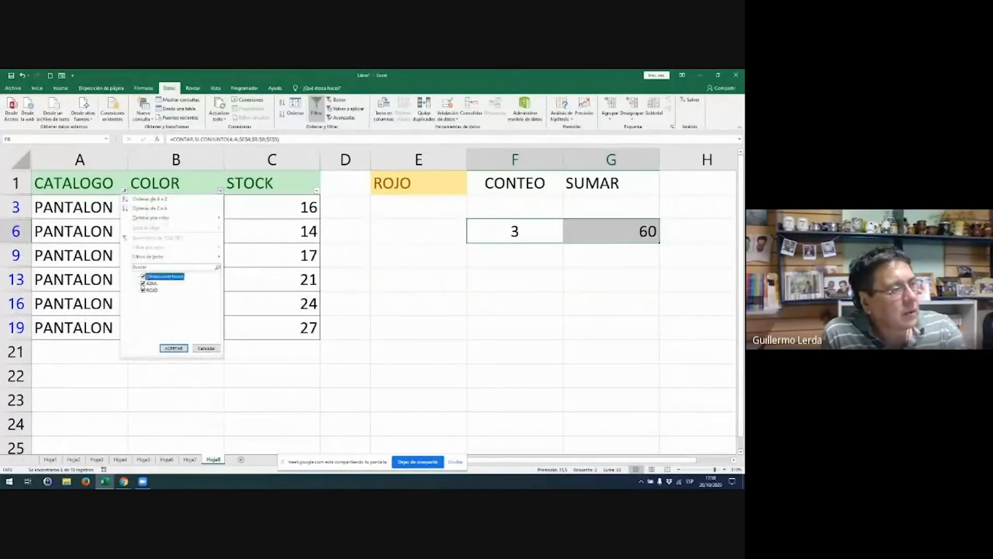
left_click(143, 283)
left_click(143, 277)
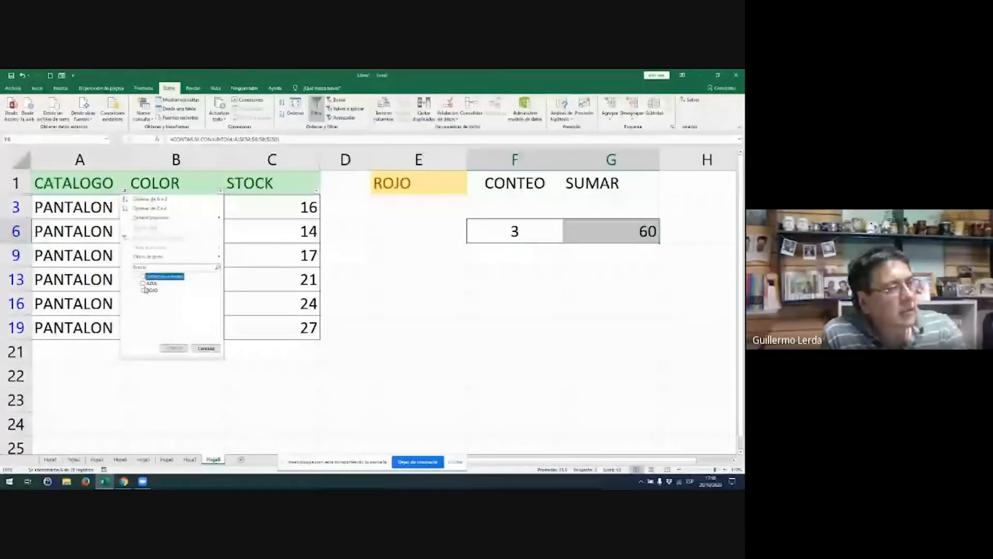
left_click(142, 283)
left_click(175, 348)
left_click_drag(110, 210, 104, 256)
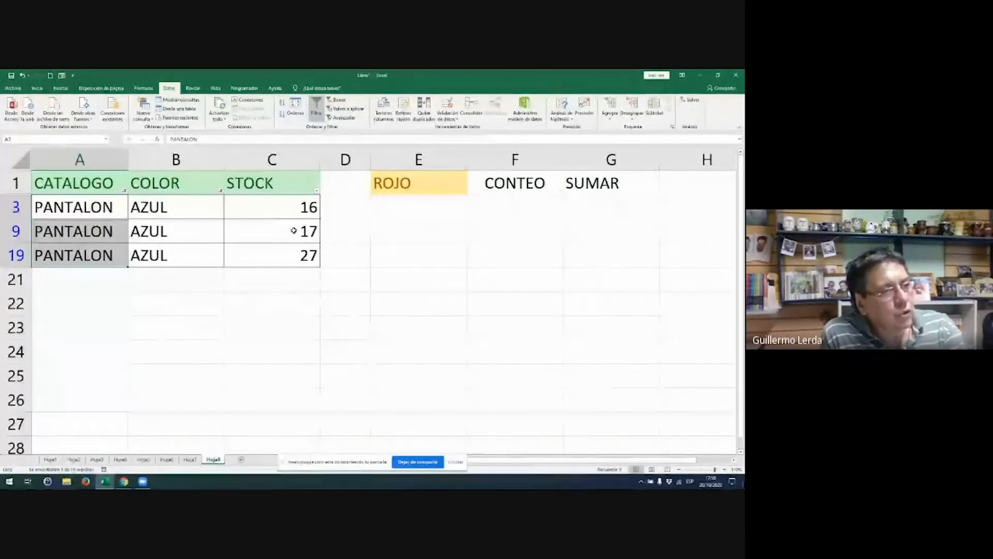
left_click_drag(289, 205, 326, 271)
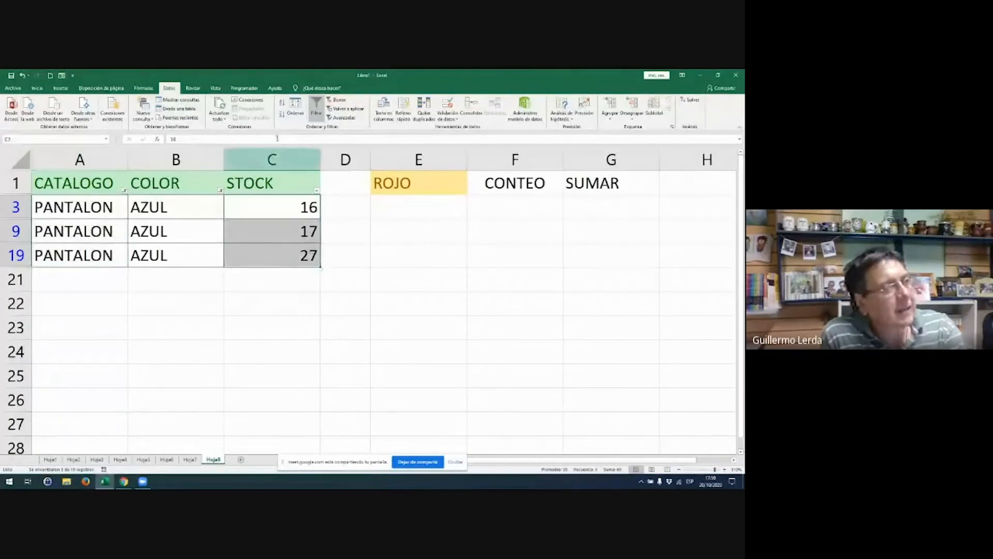
- Remove the filters from the catalogue and compare with the count in F6 and the sum in G6
left_click(314, 106)
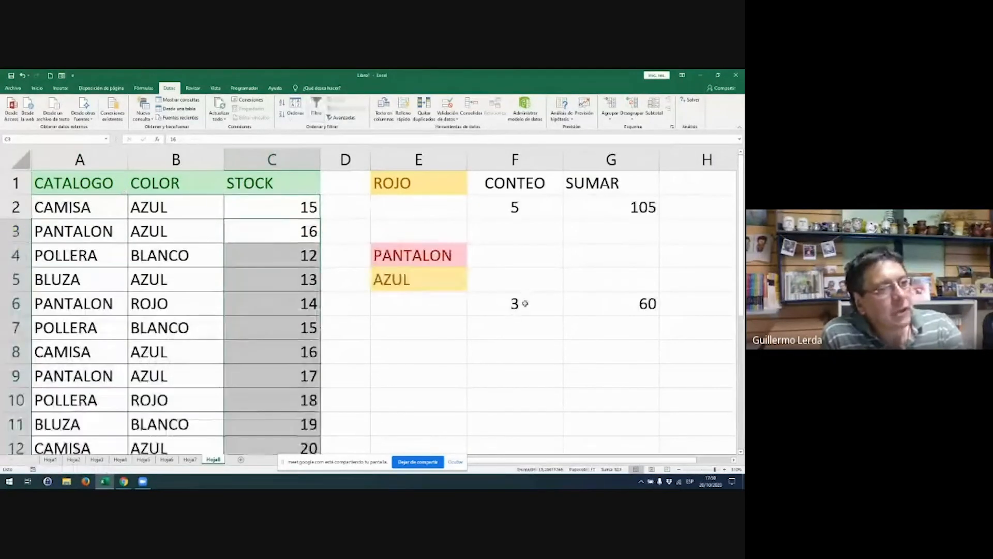
left_click(522, 304)
left_click(614, 301)
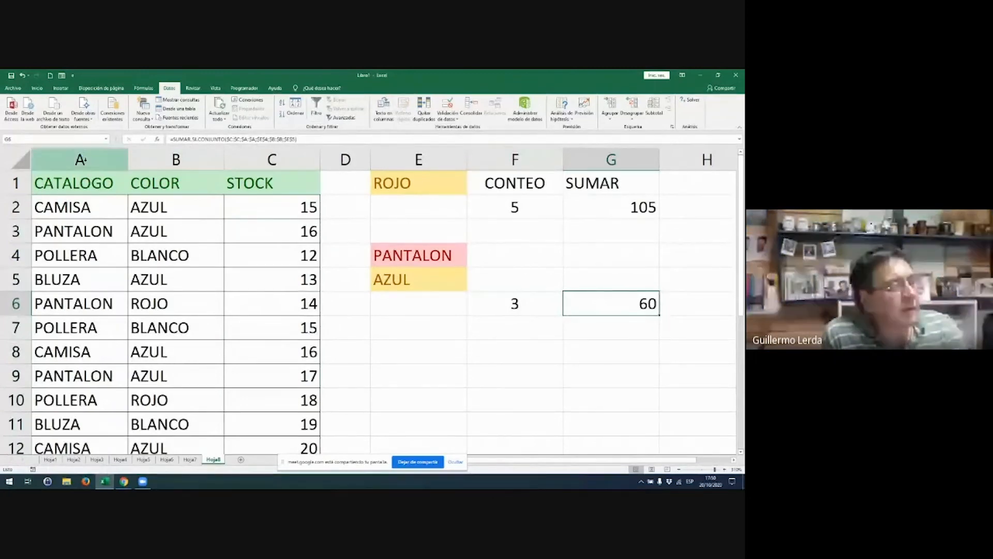
- Turn on filtering for columns A to C and filter the COLOR column to show only ROJO
left_click_drag(83, 159, 275, 159)
left_click(315, 108)
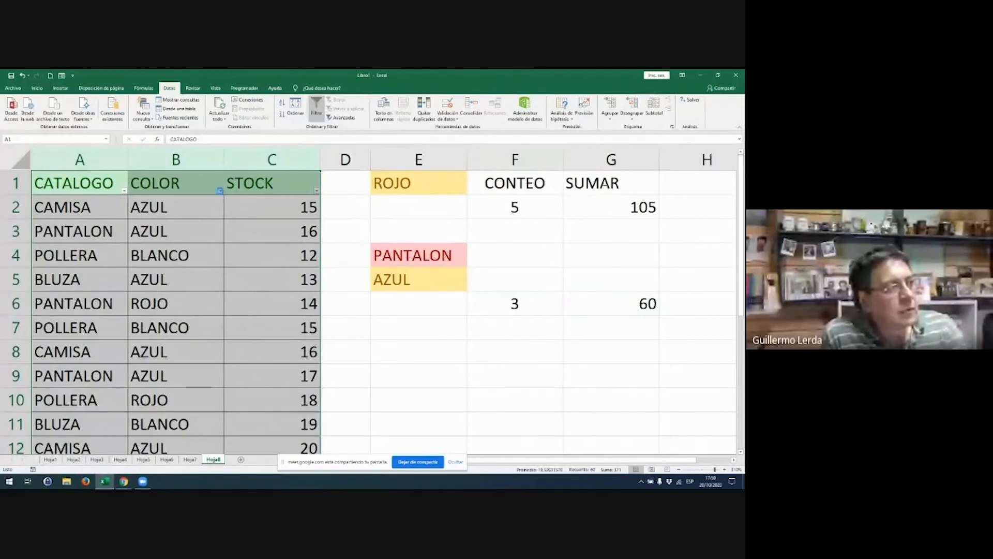
left_click(220, 191)
left_click(144, 277)
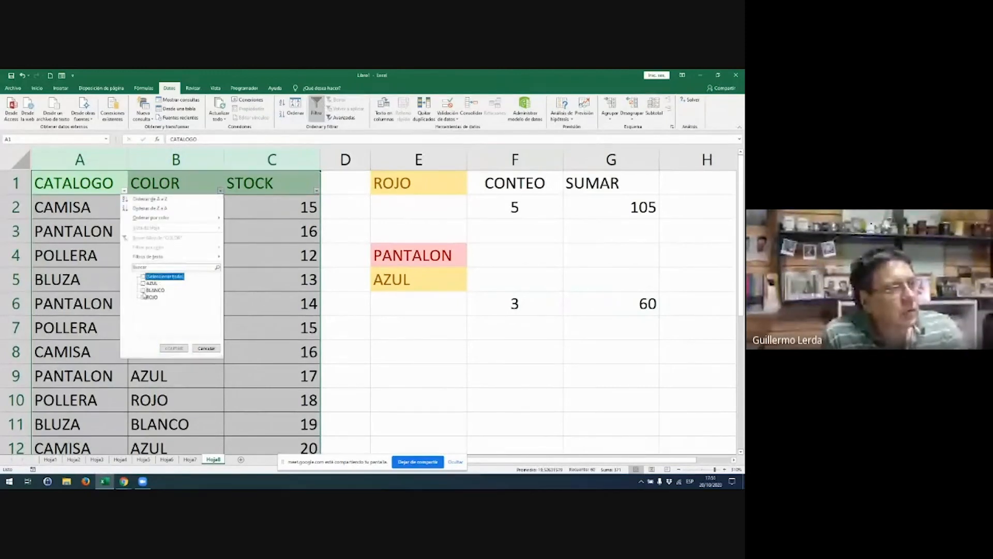
left_click(143, 298)
left_click(174, 348)
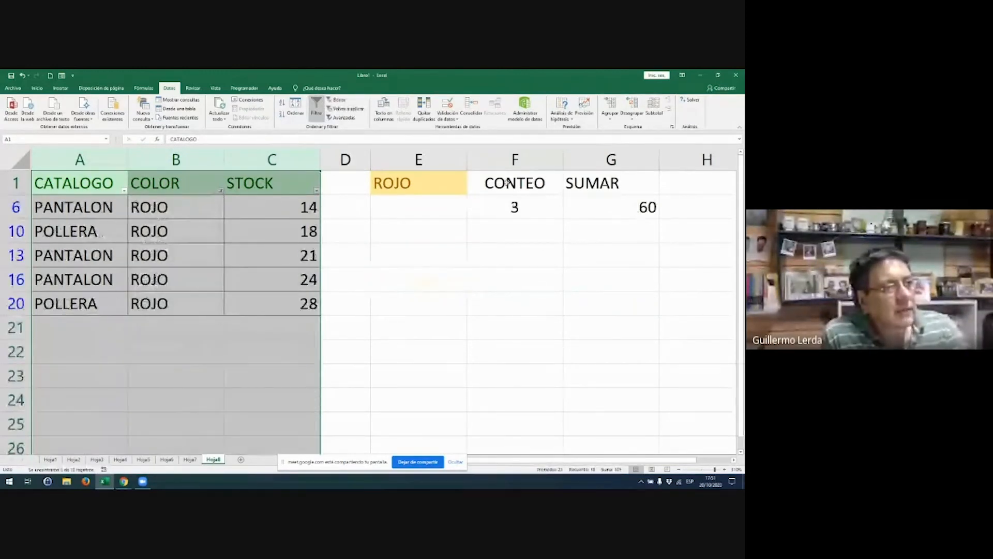
- Show all colours again in the COLOR column's filter
left_click(529, 210)
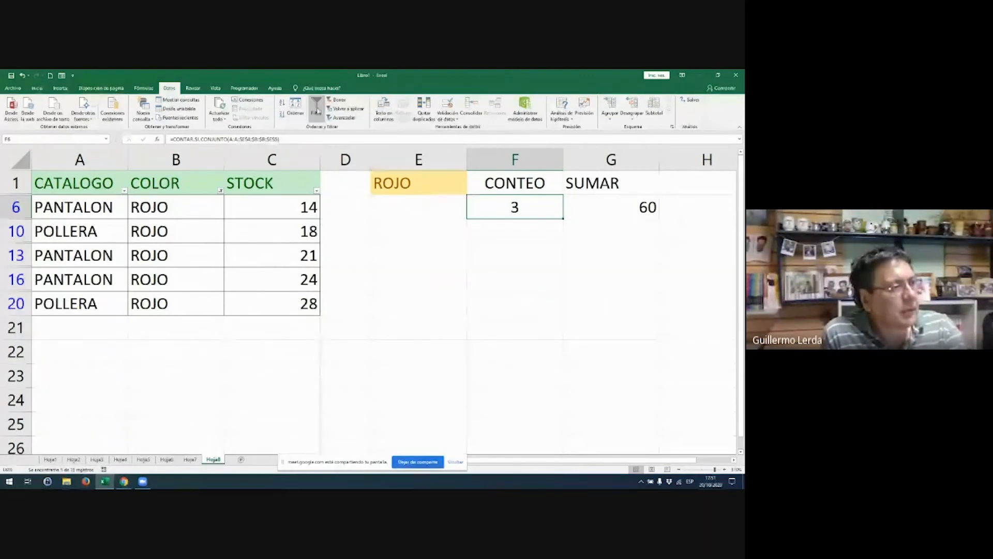
left_click(220, 190)
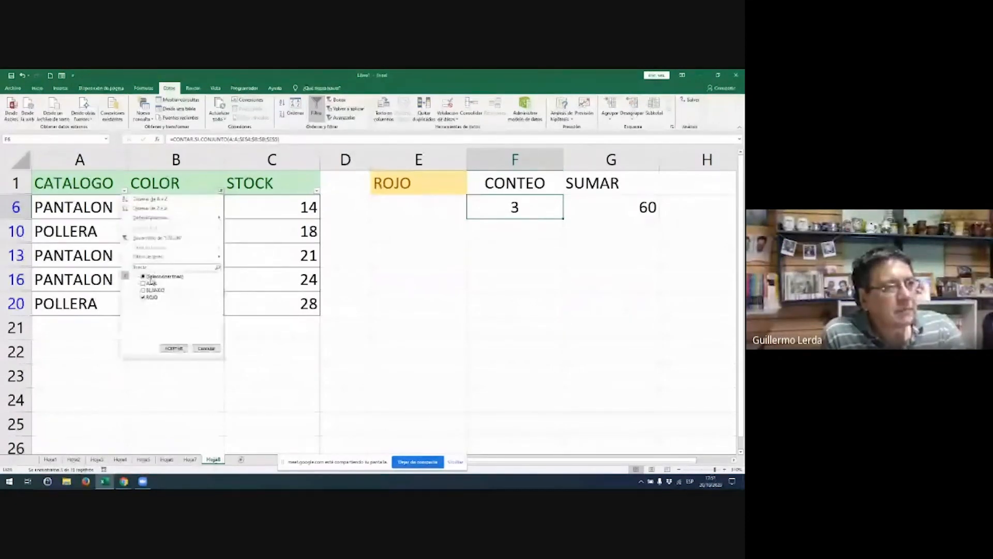
left_click(151, 277)
left_click(174, 348)
- Compare the ROJO count and sum in F2:G2 with the PANTALON AZUL results in F6:G6
left_click(426, 184)
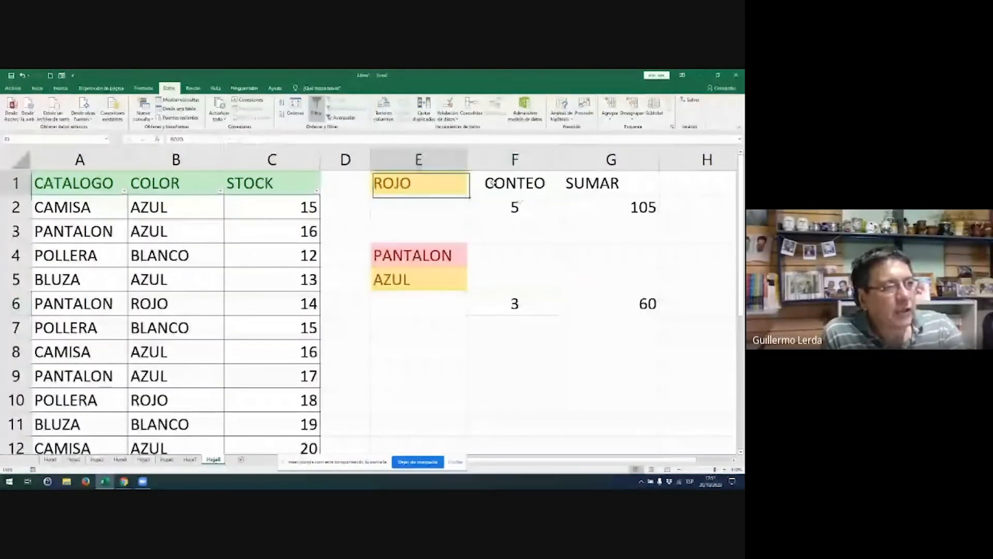
left_click_drag(492, 183, 613, 207)
left_click_drag(498, 206, 623, 206)
left_click_drag(515, 304, 625, 304)
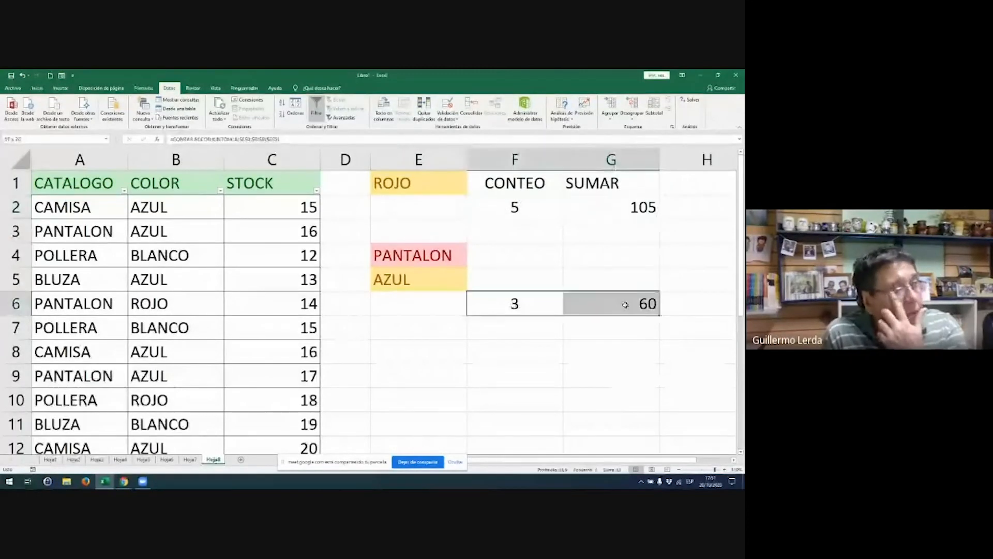
left_click_drag(439, 197, 595, 199)
left_click(532, 197)
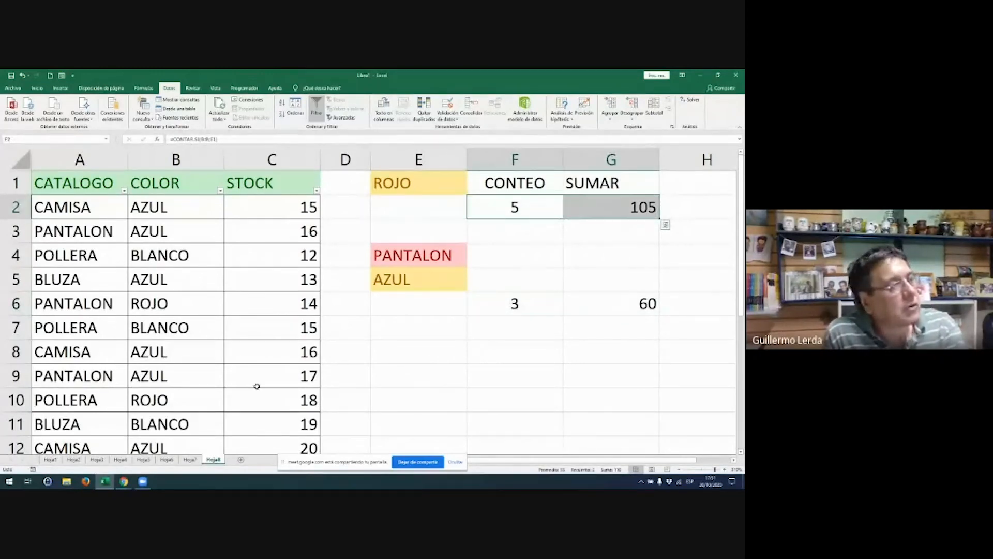
- Filter the COLOR column to ROJO and check the filtered rows' colours and STOCK sum
left_click(221, 190)
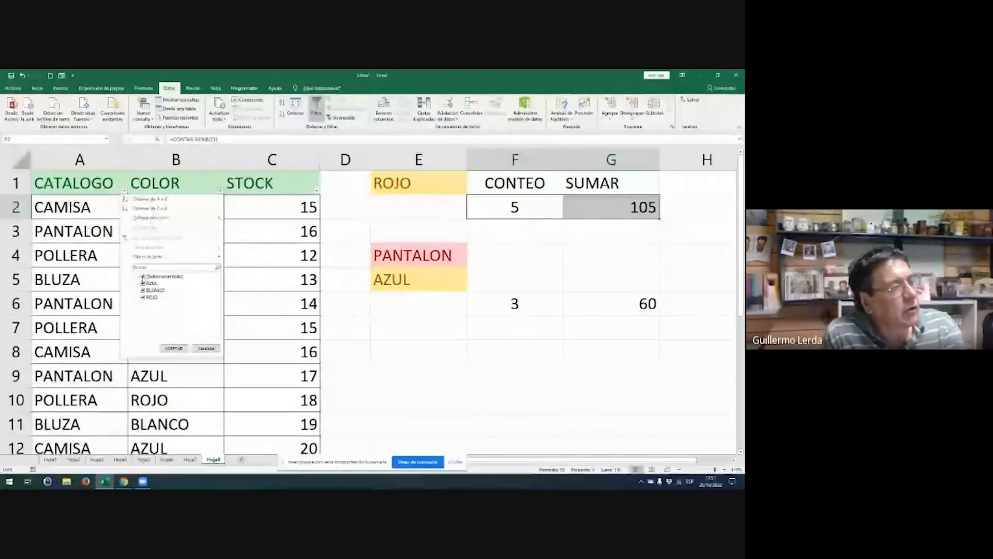
left_click(143, 276)
left_click(143, 297)
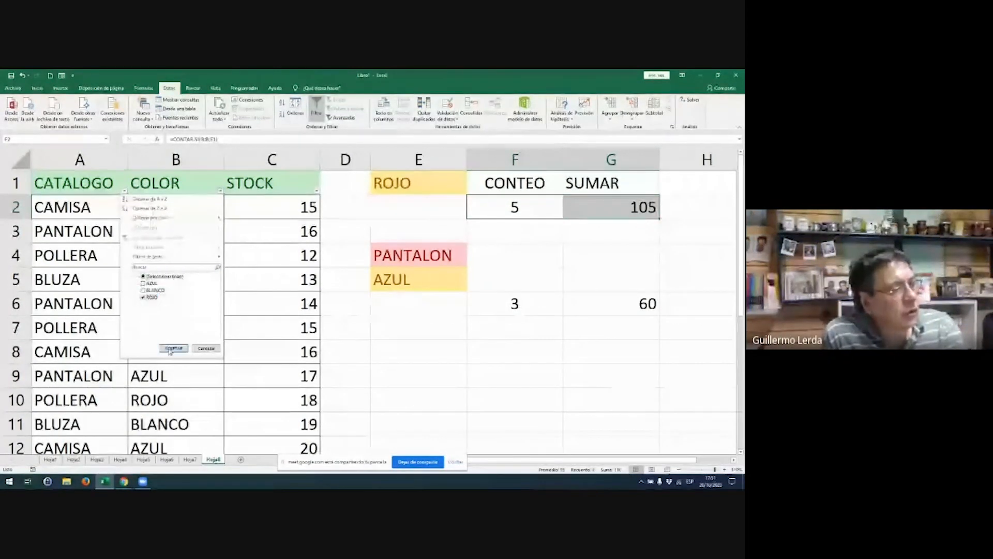
left_click(174, 348)
left_click_drag(164, 209, 176, 284)
left_click_drag(267, 210, 277, 312)
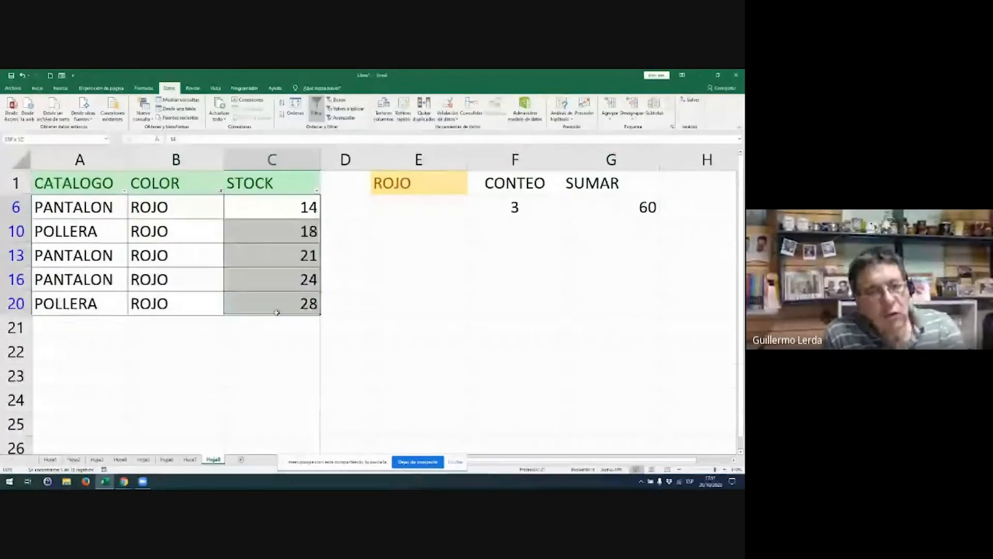
- Turn off filtering on the catalogue so that all rows are shown, and select the sum in G6
right_click(393, 335)
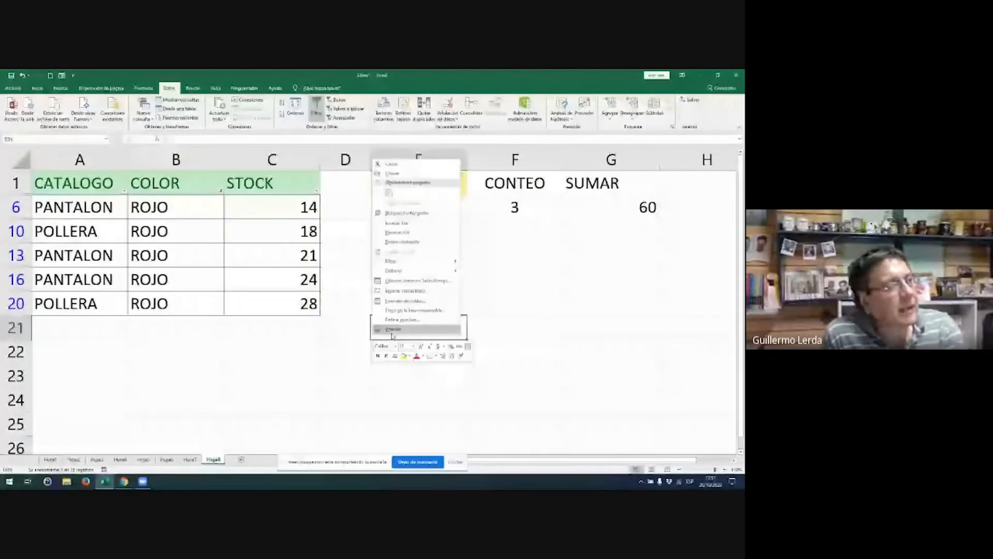
left_click(577, 257)
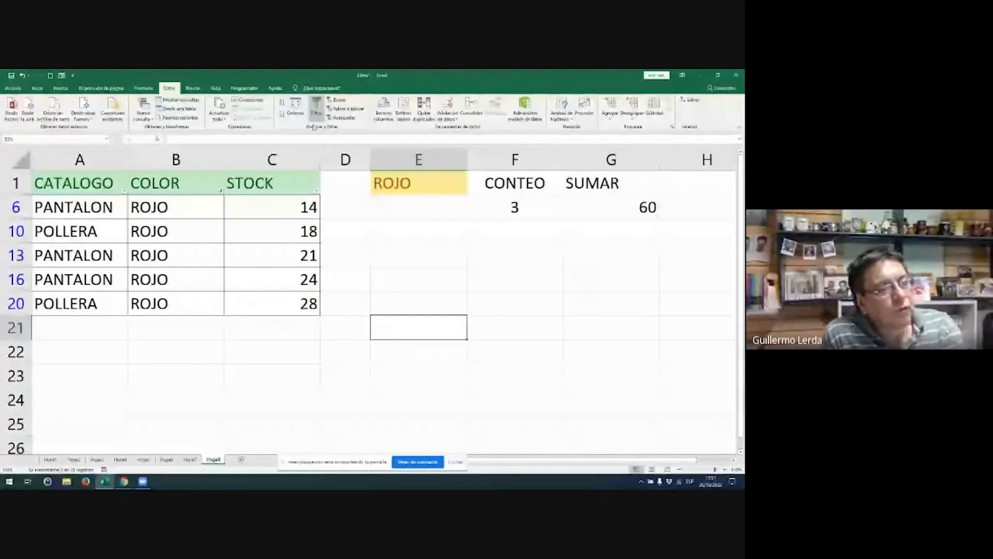
left_click(316, 110)
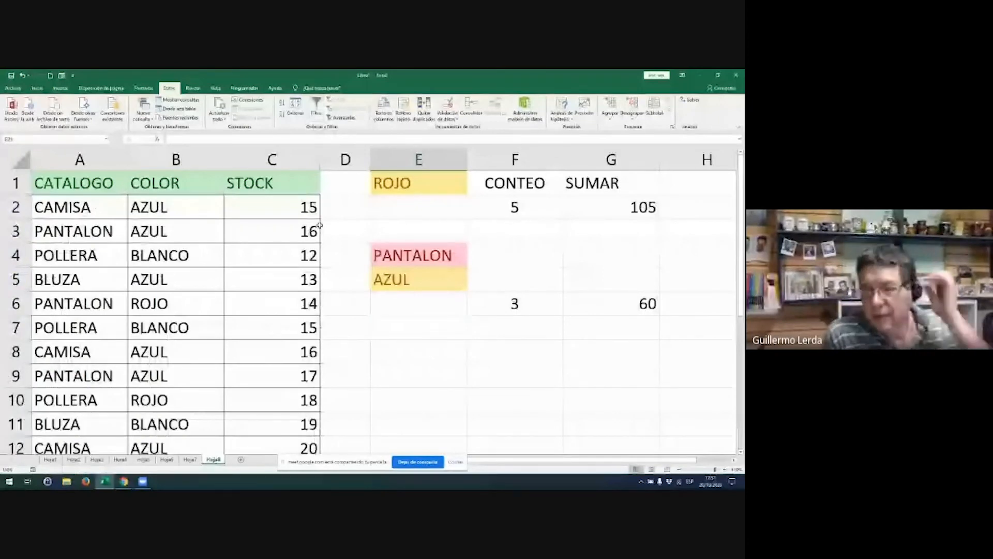
left_click(615, 296)
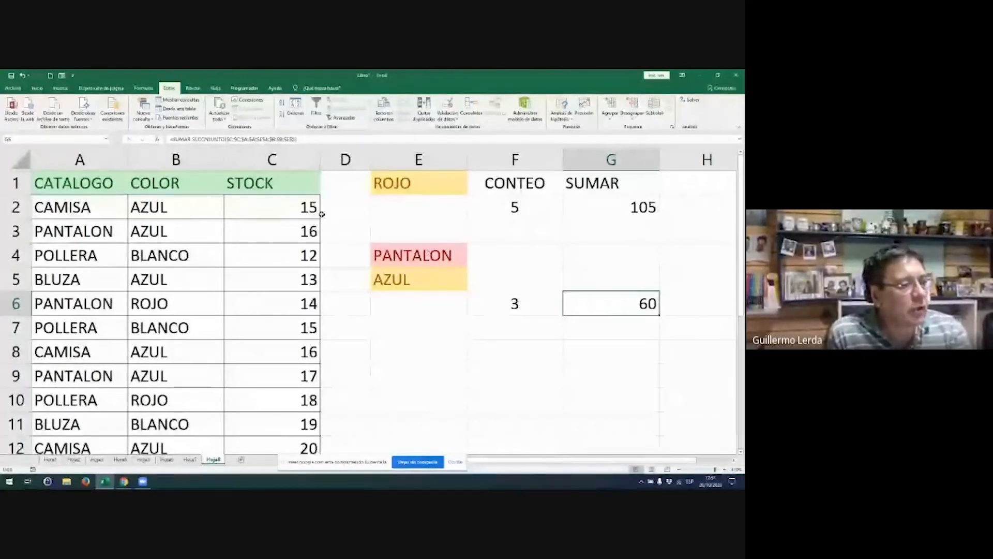
- Add a new sheet and paste a copy of Hoja8's range E4:G6 into it at A1
left_click(242, 459)
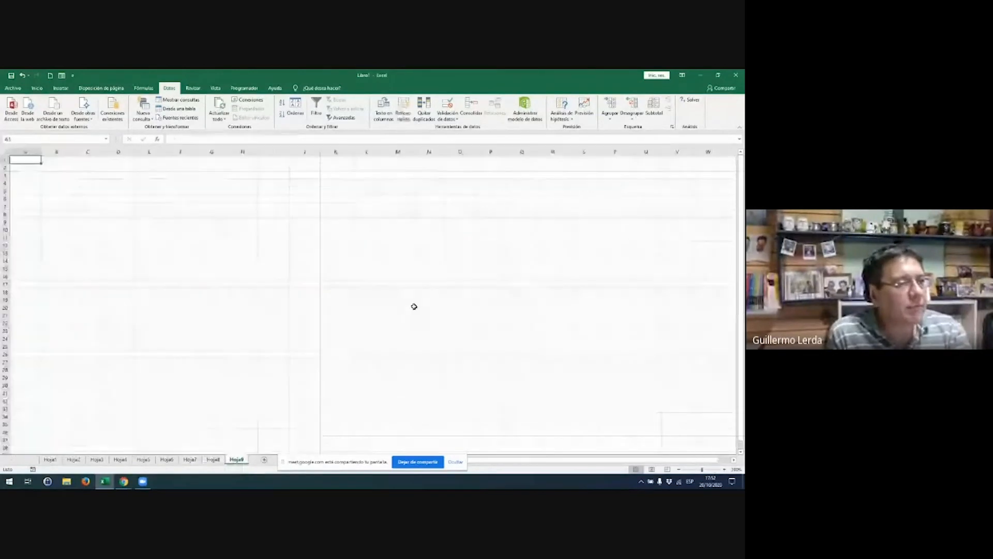
left_click(214, 459)
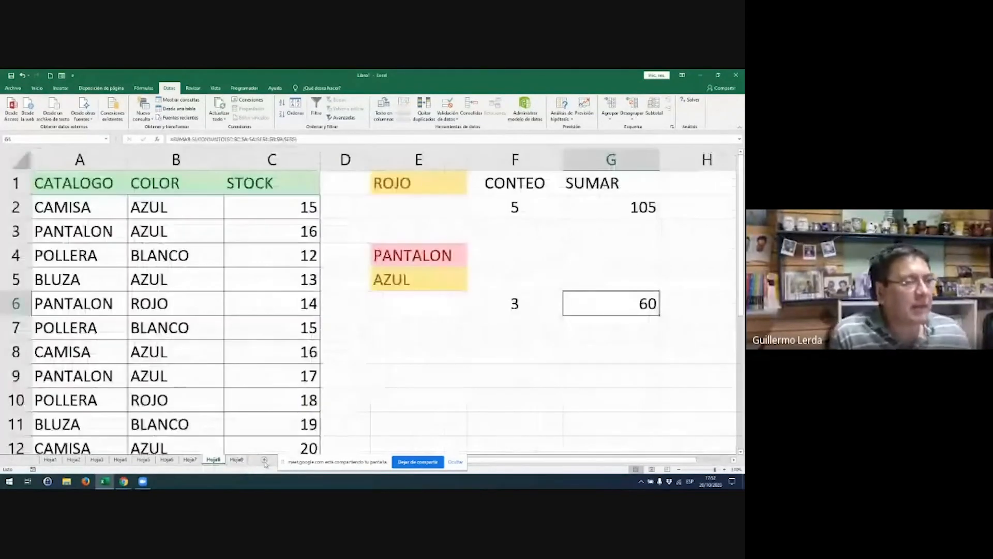
left_click_drag(420, 256, 611, 299)
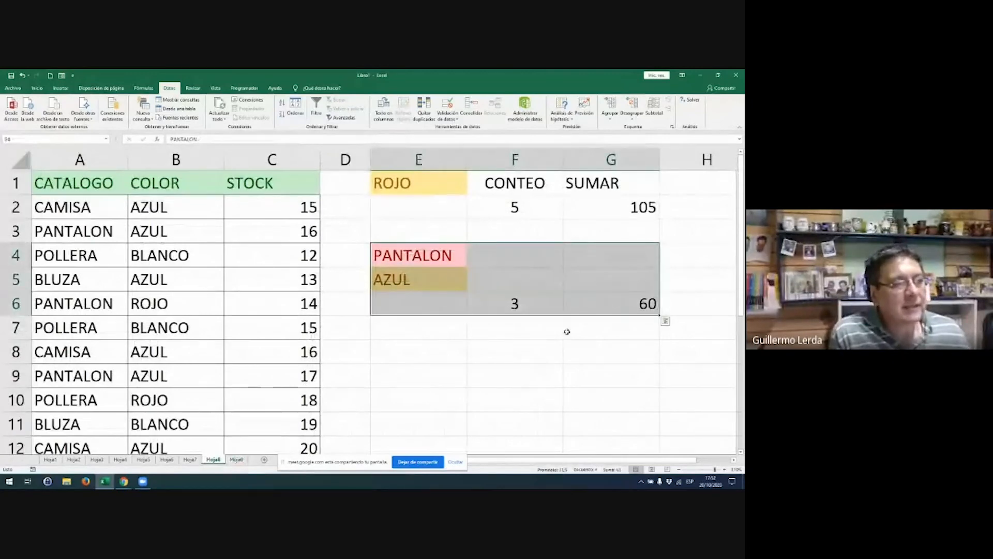
right_click(496, 273)
left_click(519, 287)
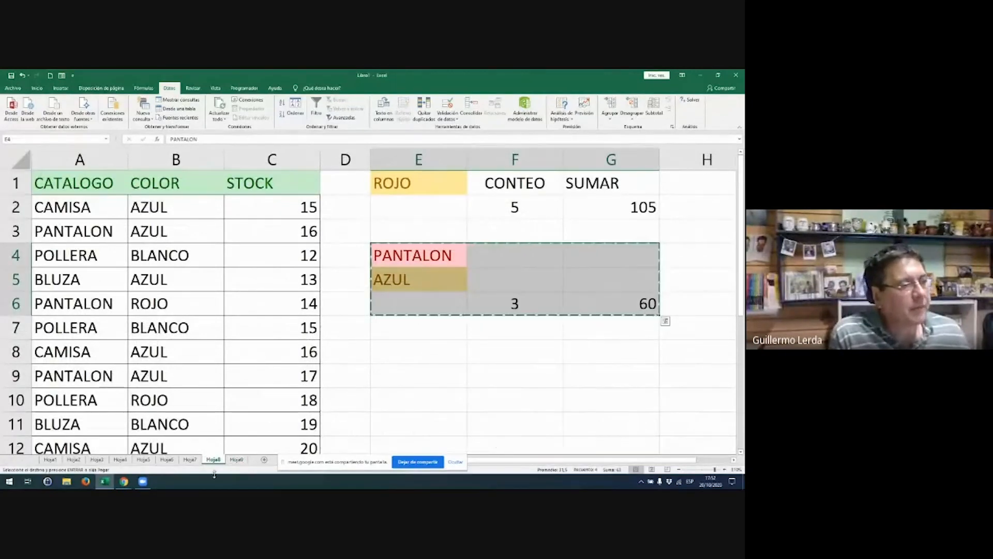
left_click(237, 460)
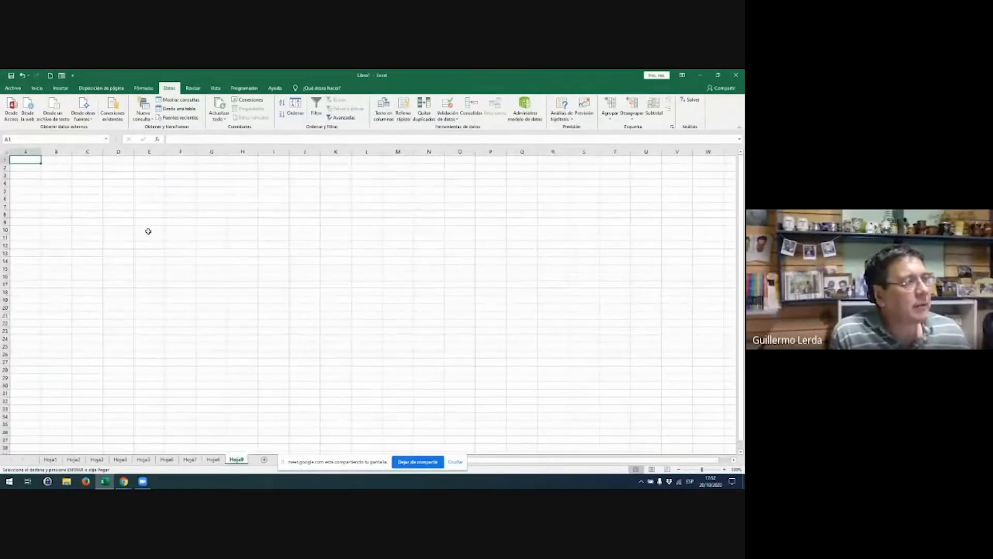
scroll(148, 231, "up", 16)
key("ctrl+v")
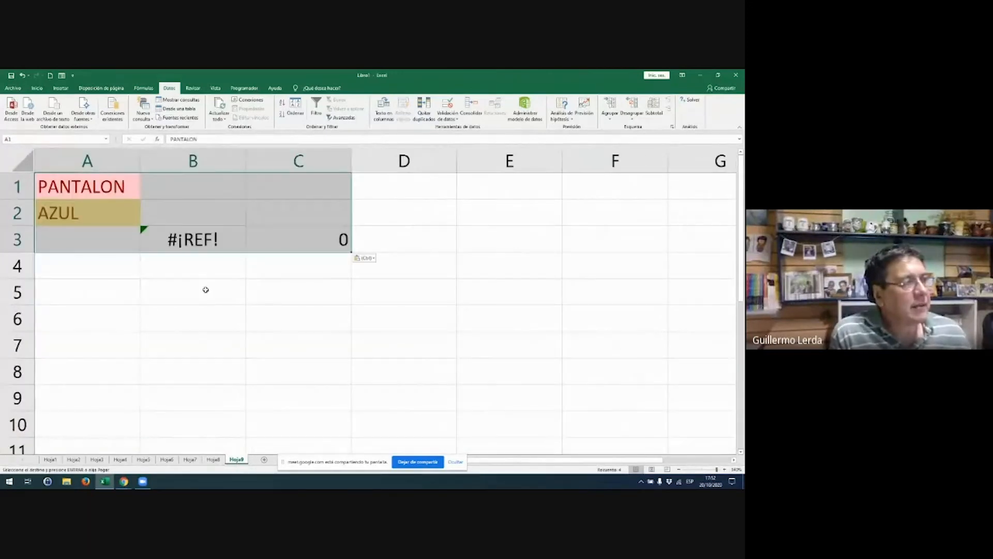
- Delete the pasted formulas in B3:C3 of the new sheet
left_click(205, 290)
left_click_drag(153, 234, 365, 249)
key("Delete")
key("Right")
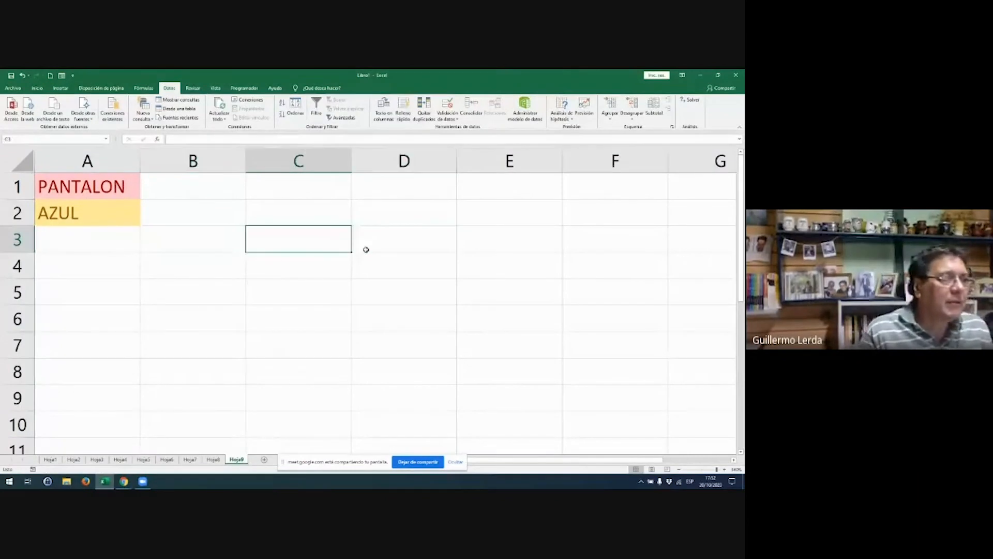
- Enter the headings CANTIDADES in C1 and STOCK in D1
key("Up")
key("Up")
key("Right")
key("Left")
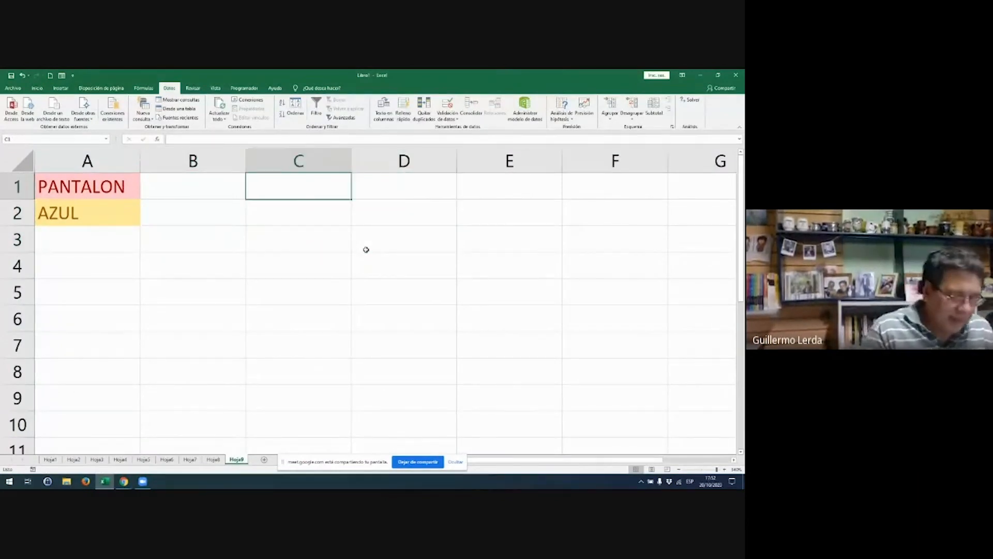
type("CANTIDADES")
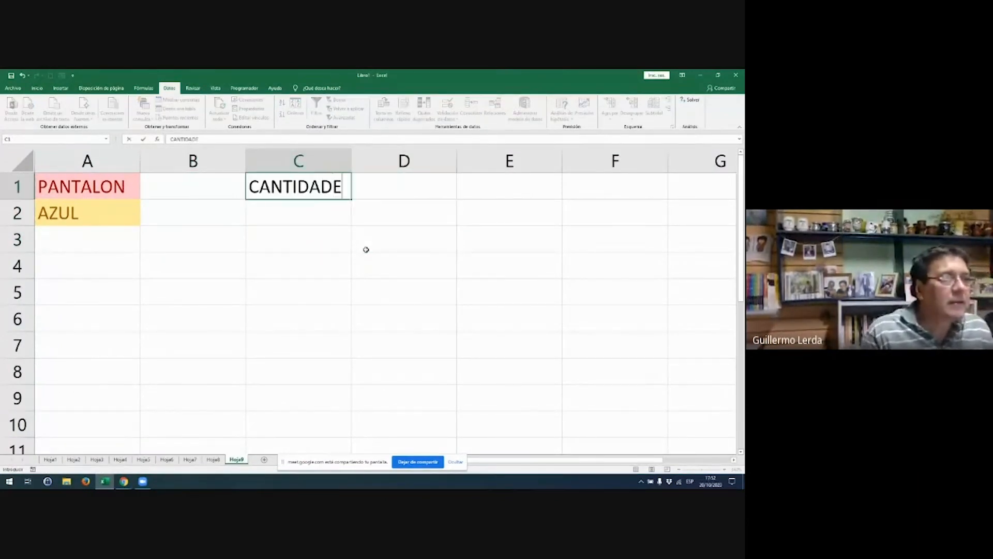
key("Right")
type("STOCK")
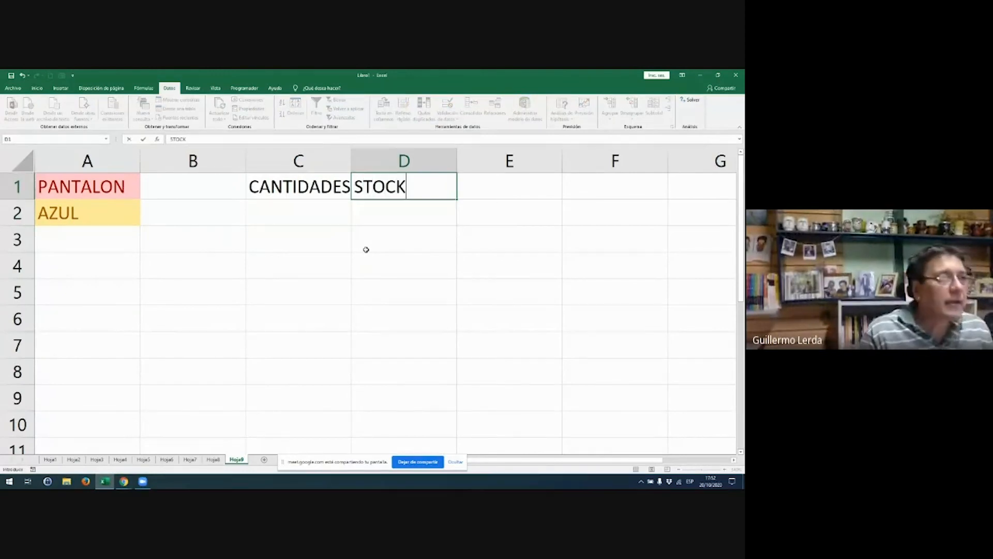
key("Return")
- Start a CONTAR.SI.CONJUNTO formula in C2 and open its function arguments dialog
key("Left")
key("Left")
key("Up")
key("Right")
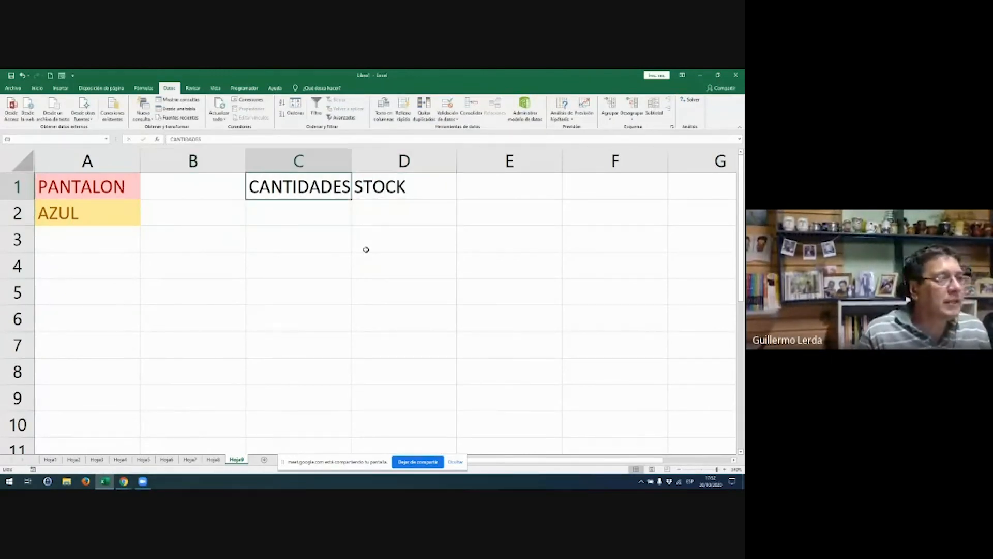
key("Down")
type("=")
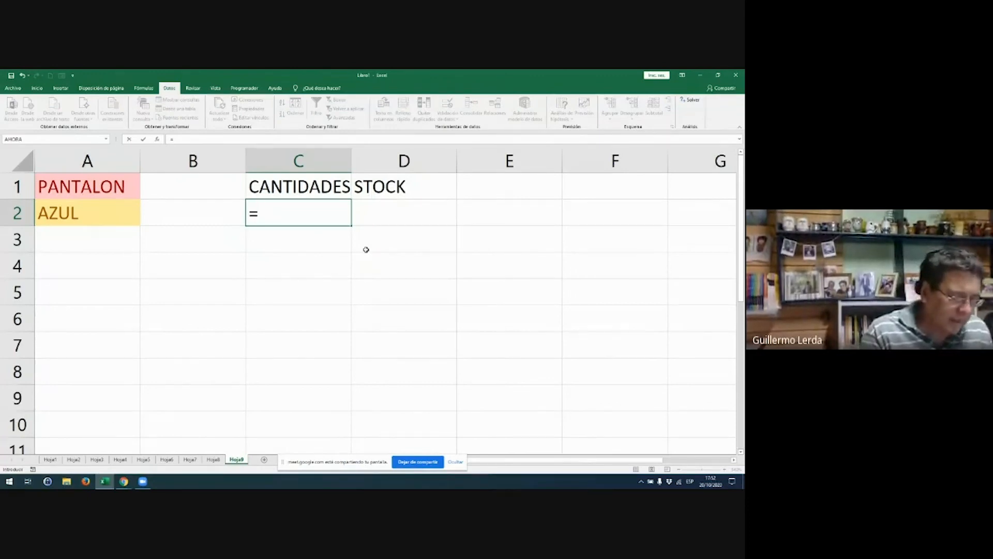
type("CONTA")
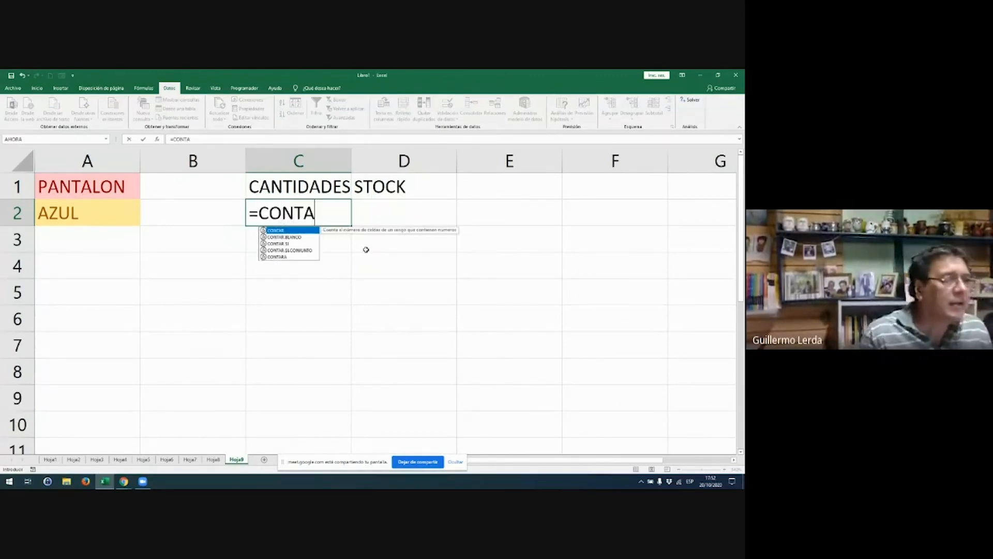
double_click(314, 249)
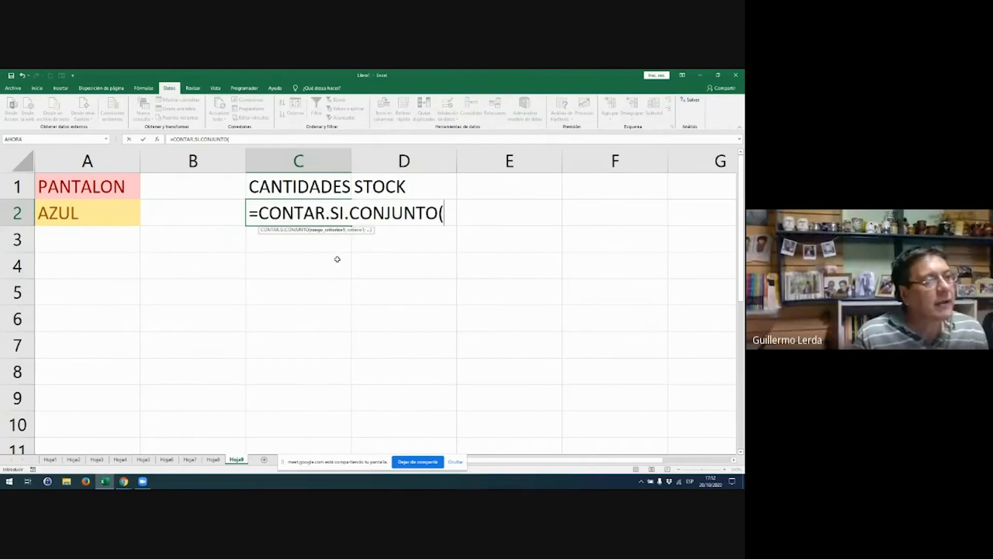
left_click(156, 139)
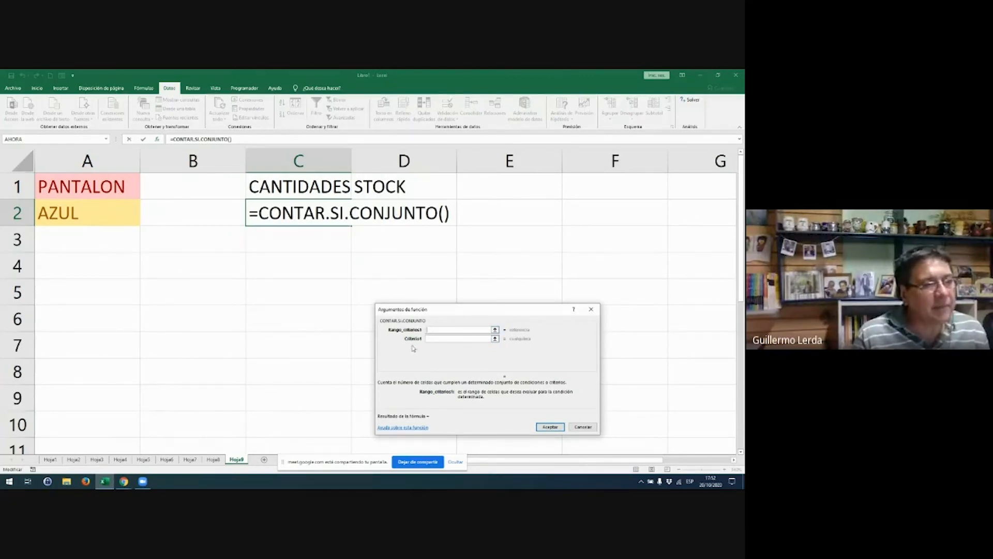
- Set the first criteria range to Hoja8!$A:$A and its criterion to the PANTALON cell $A$1
left_click(214, 459)
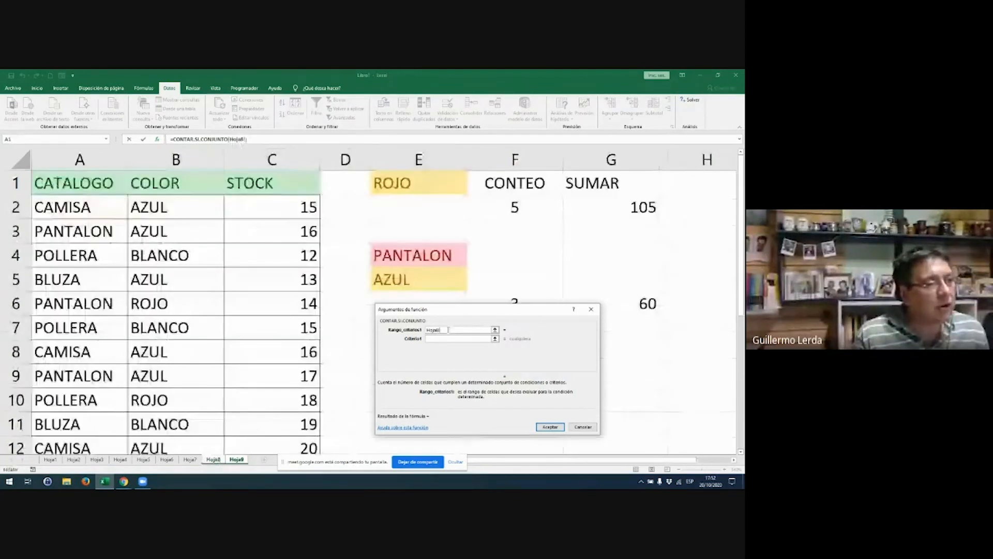
left_click(79, 159)
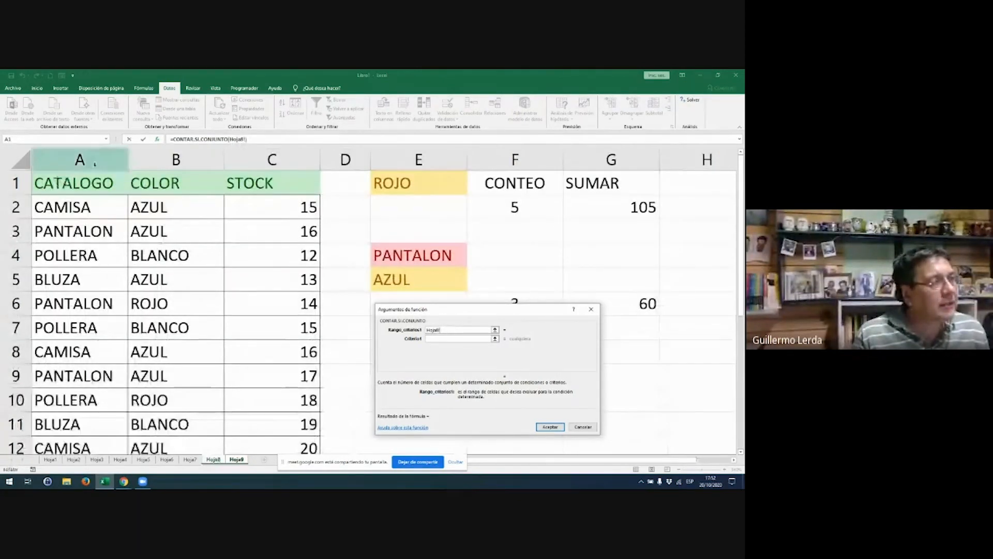
key("F4")
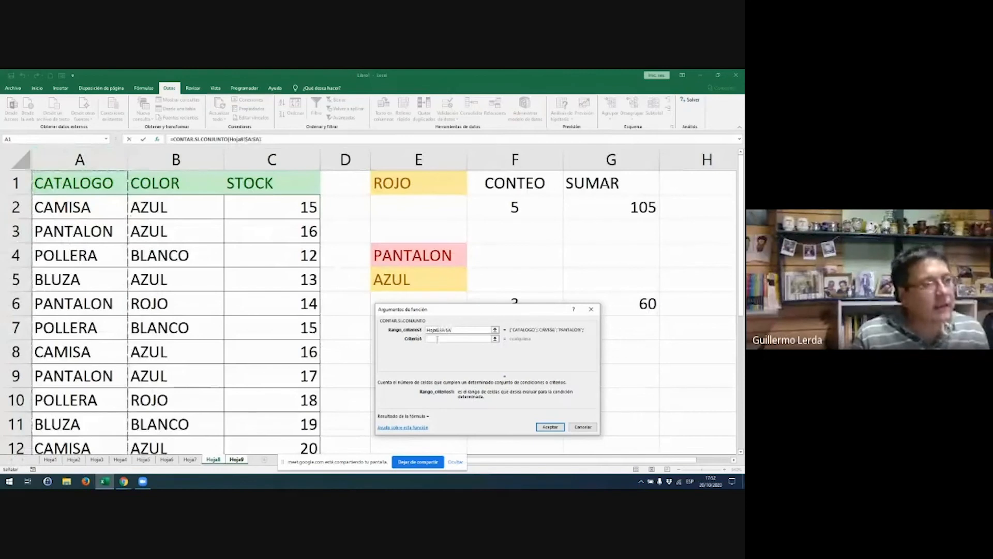
left_click(437, 339)
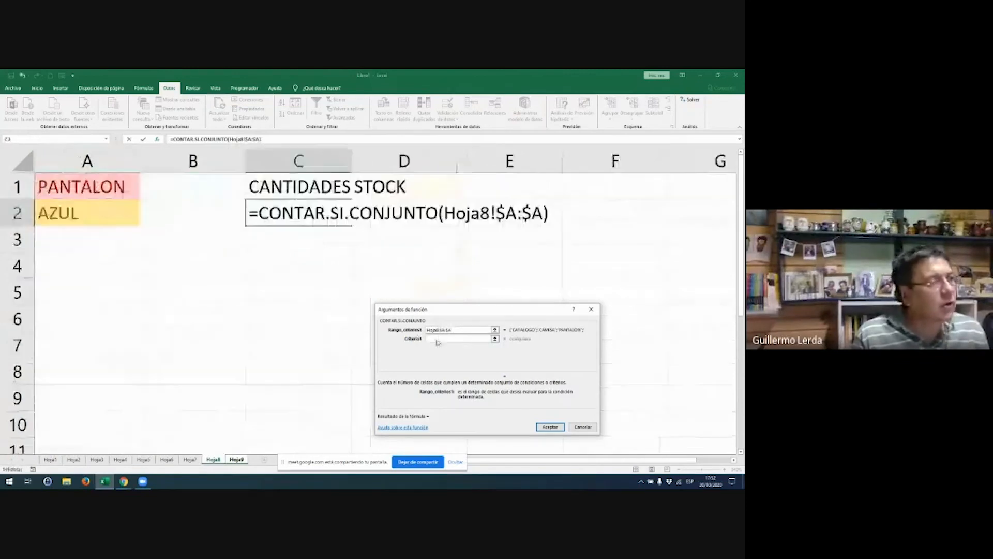
left_click(108, 192)
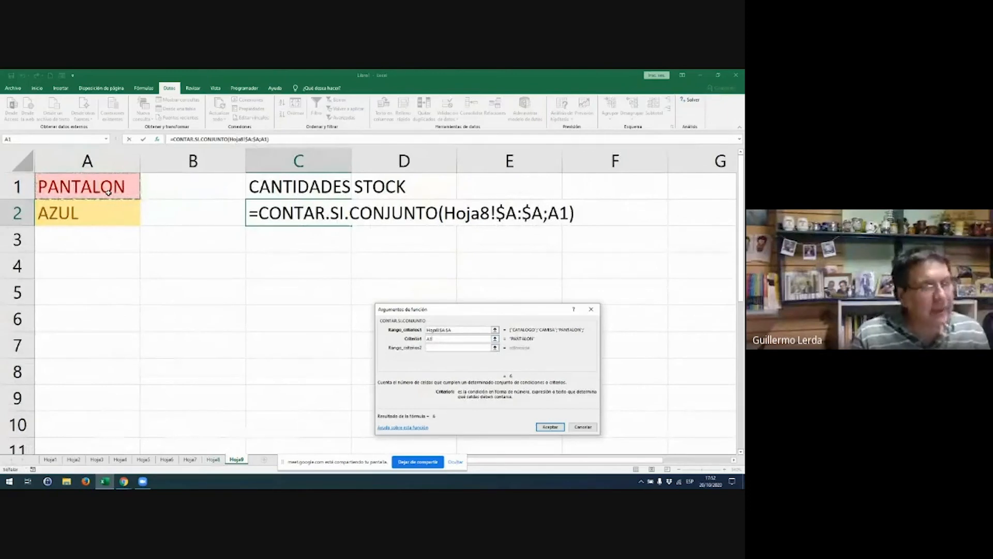
key("F4")
key("Tab")
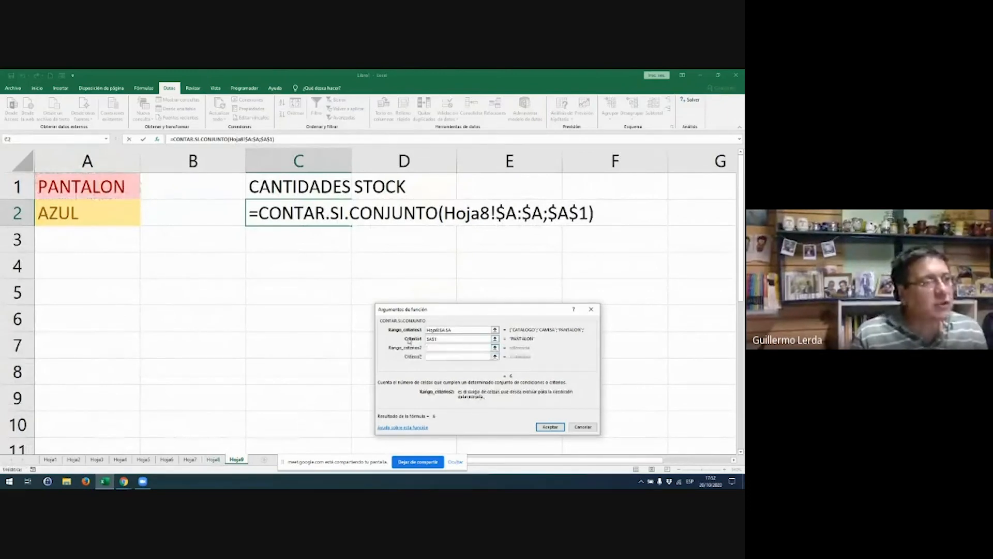
- Add Hoja8!$B:$B as the second criteria range with $A$2 as its criterion, and complete the CONTAR.SI.CONJUNTO formula in C2
left_click(217, 460)
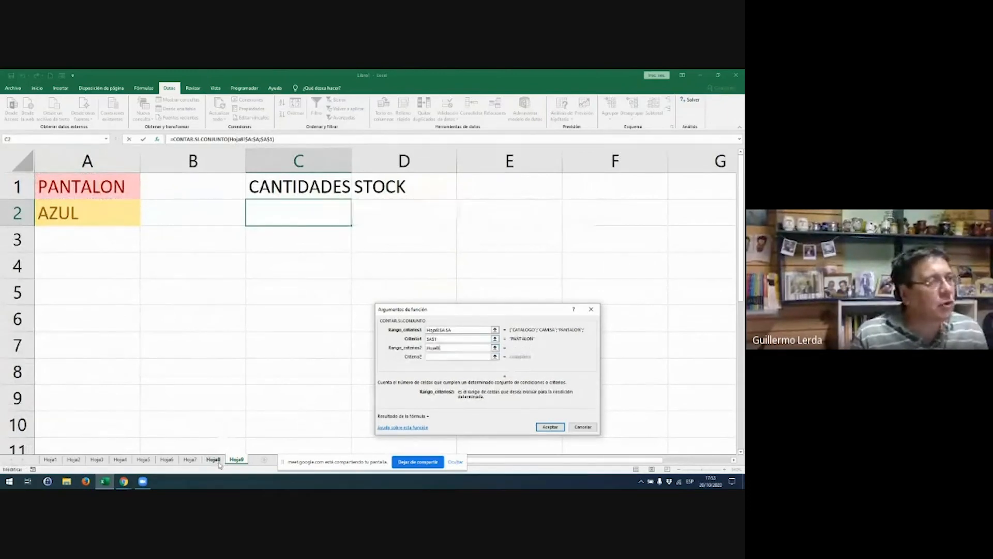
left_click(181, 184)
left_click(183, 163)
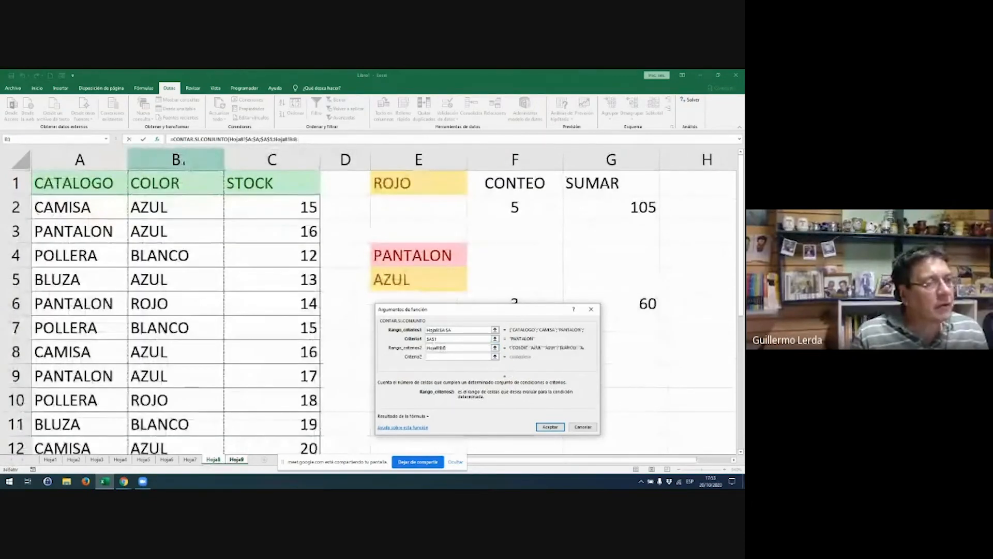
key("F4")
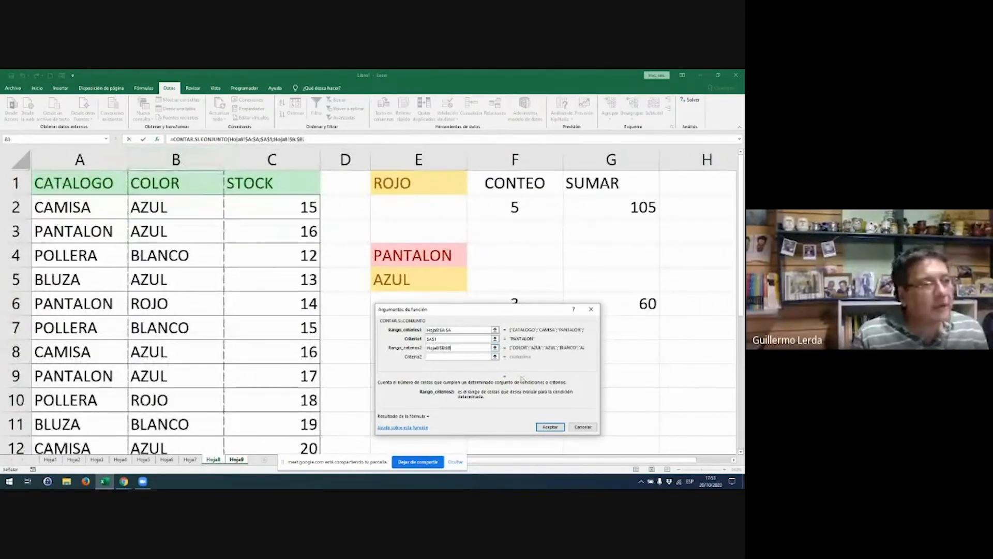
left_click(453, 355)
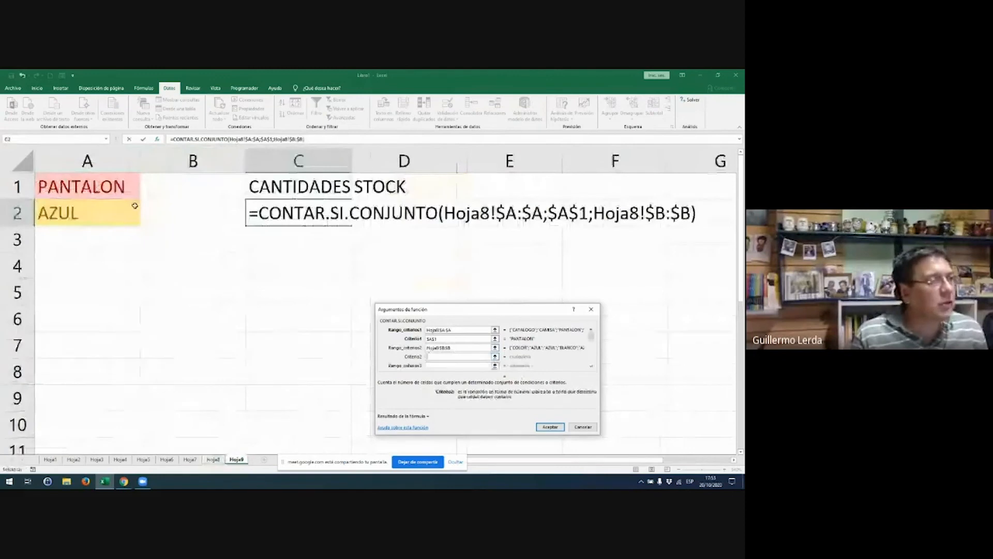
left_click(118, 206)
key("F4")
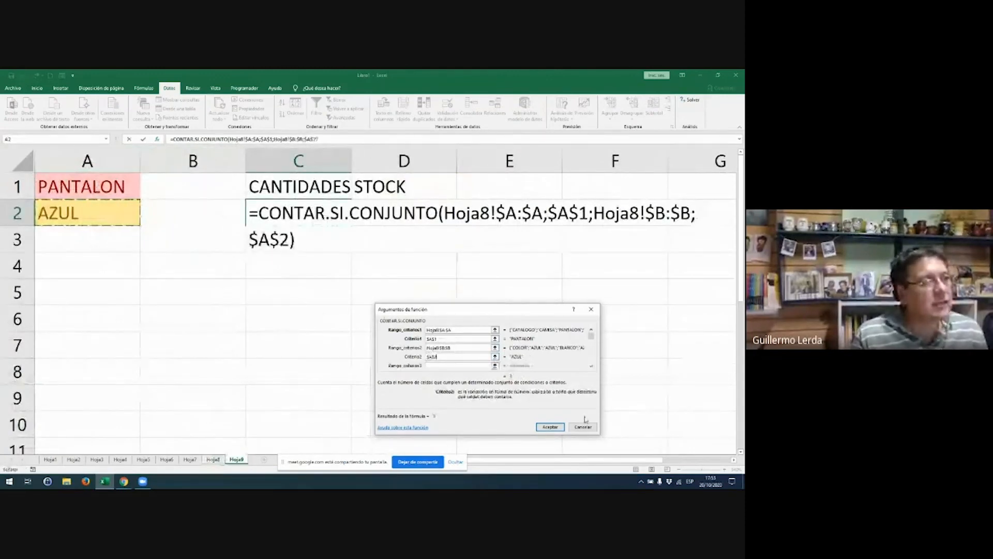
left_click(550, 427)
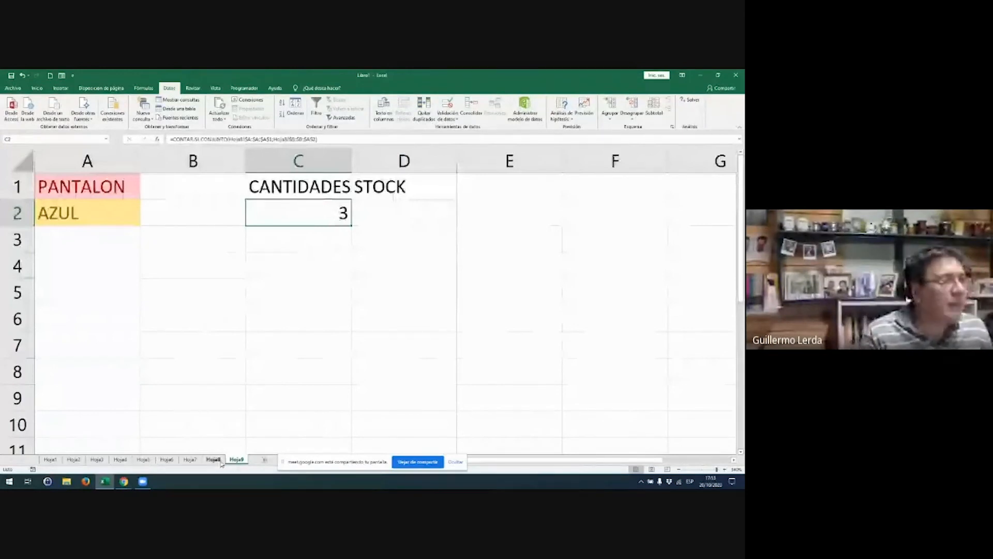
- Change the garment criterion in A1 to BLUZA
key("ctrl+Home")
type("BL")
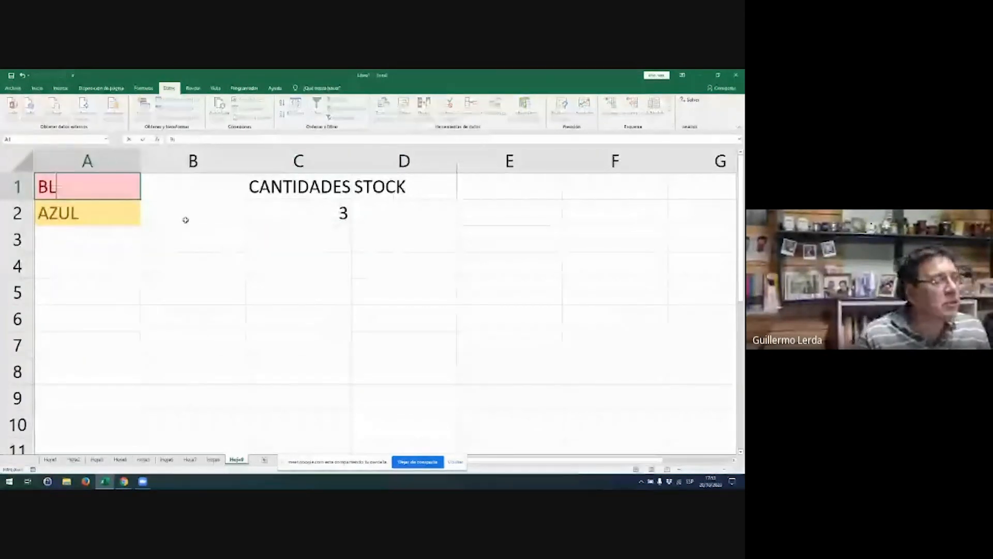
type("UZA")
key("Return")
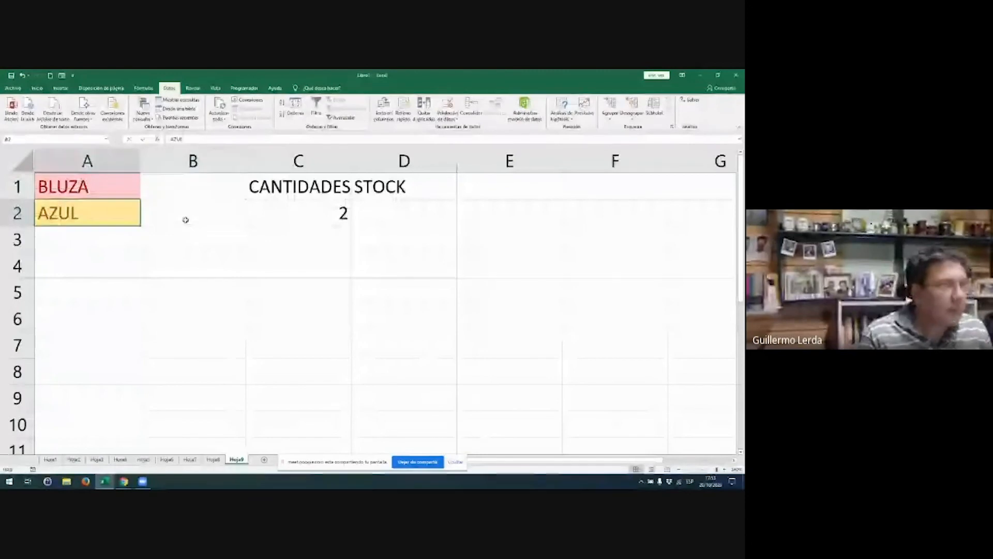
- Try BLANCA, VERDE and ROJO as the colour criterion in A2, and restore AZUL
type("BLANC")
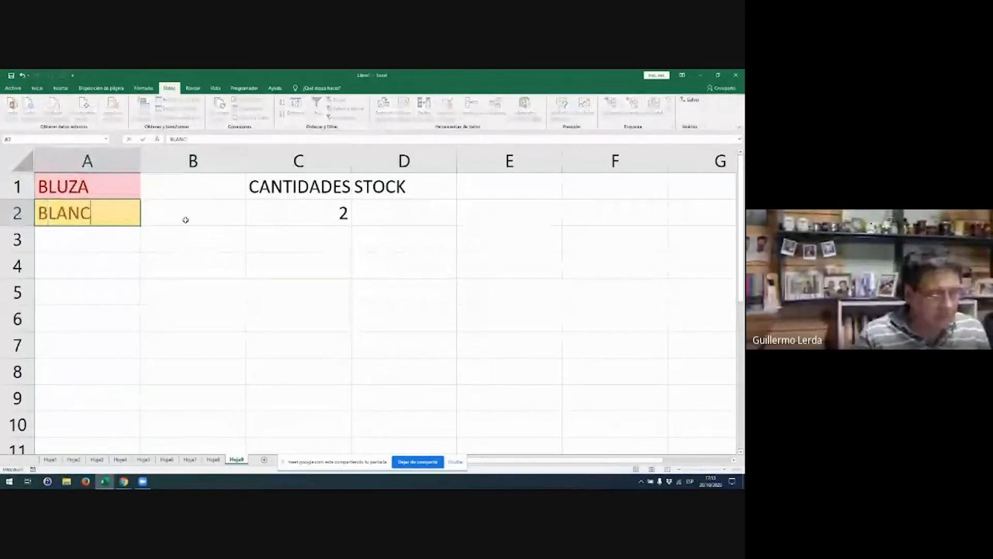
type("A")
key("ctrl+Return")
type("VERDE")
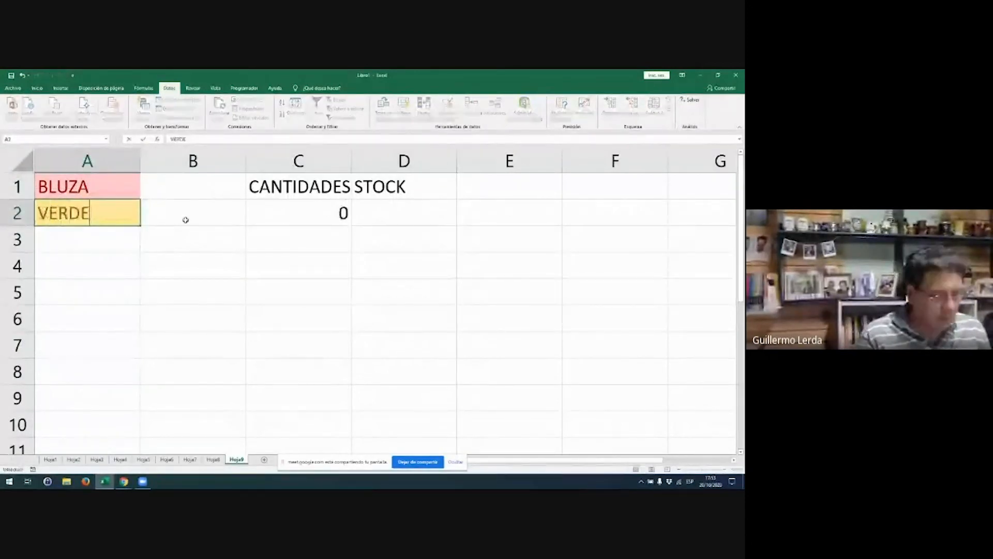
key("Return")
key("Up")
type("ROJO")
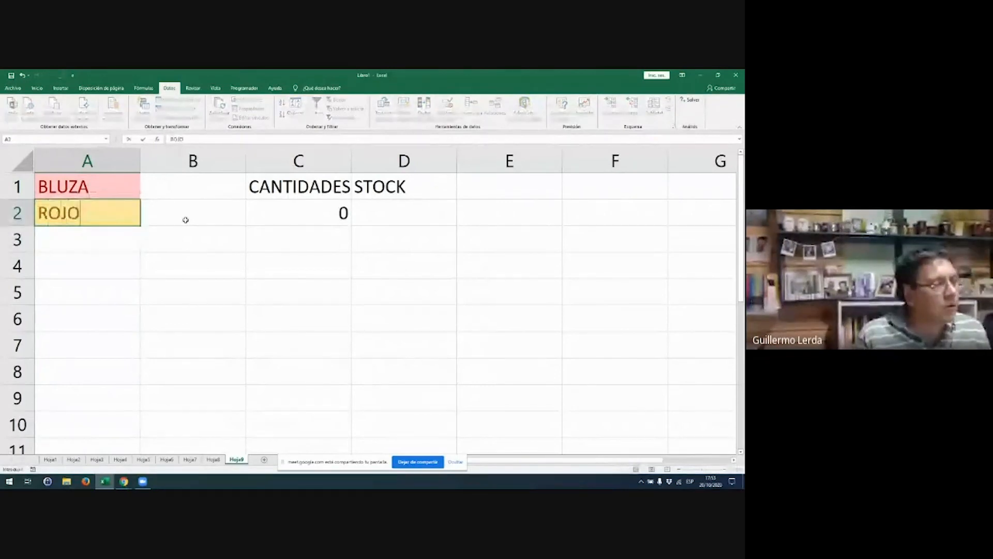
key("Return")
key("Up")
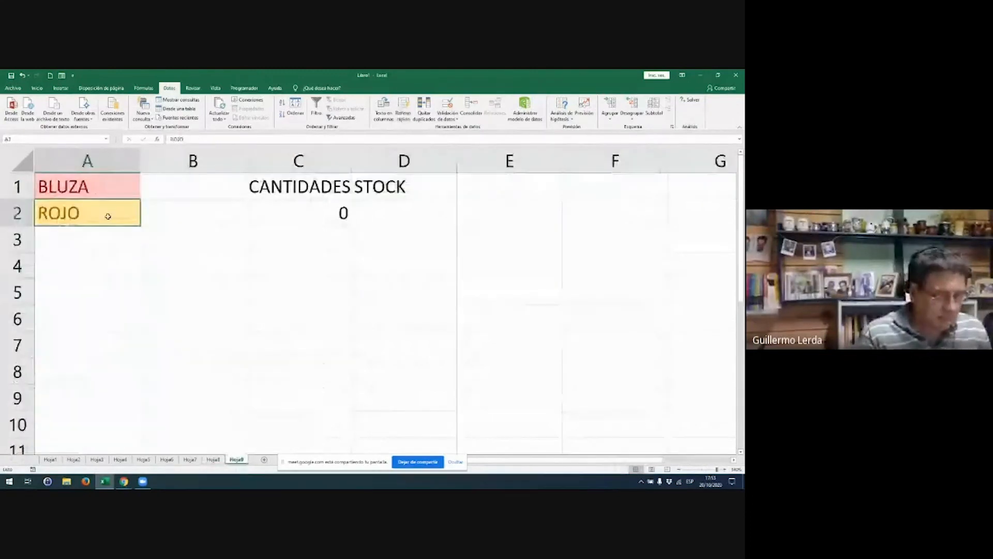
type("AZUL")
key("Return")
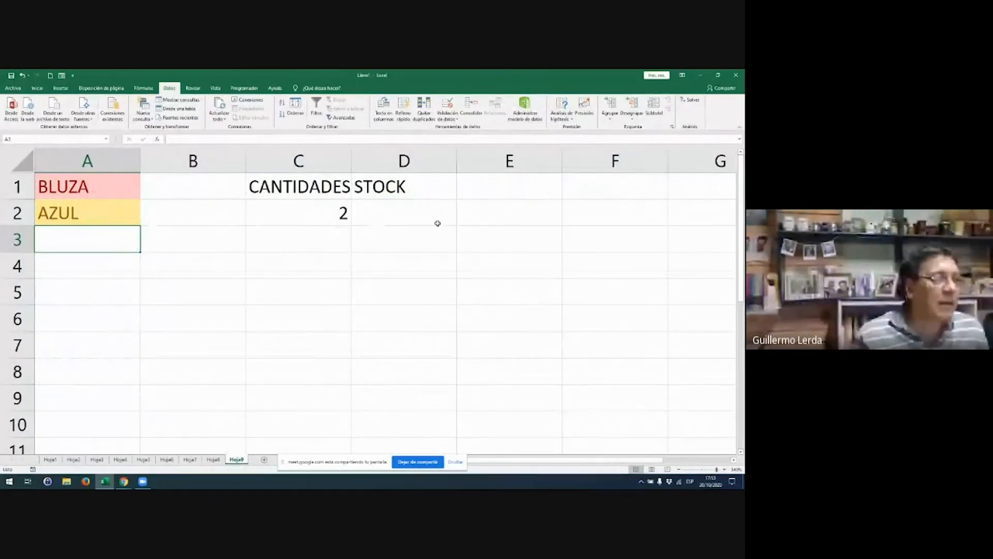
- Start a SUMAR.SI.CONJUNTO formula in D2 and open its function arguments dialog
left_click(437, 222)
type("=")
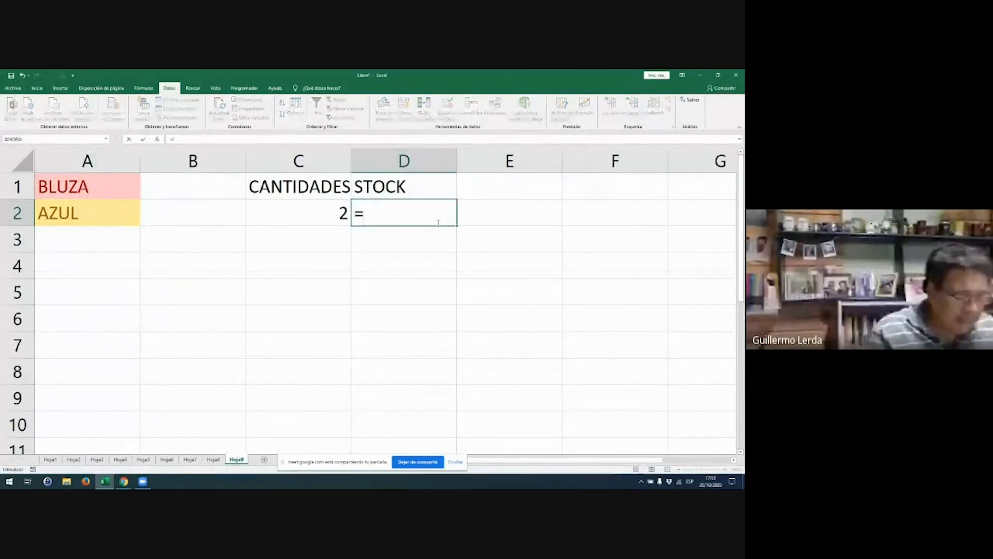
type("SUMA")
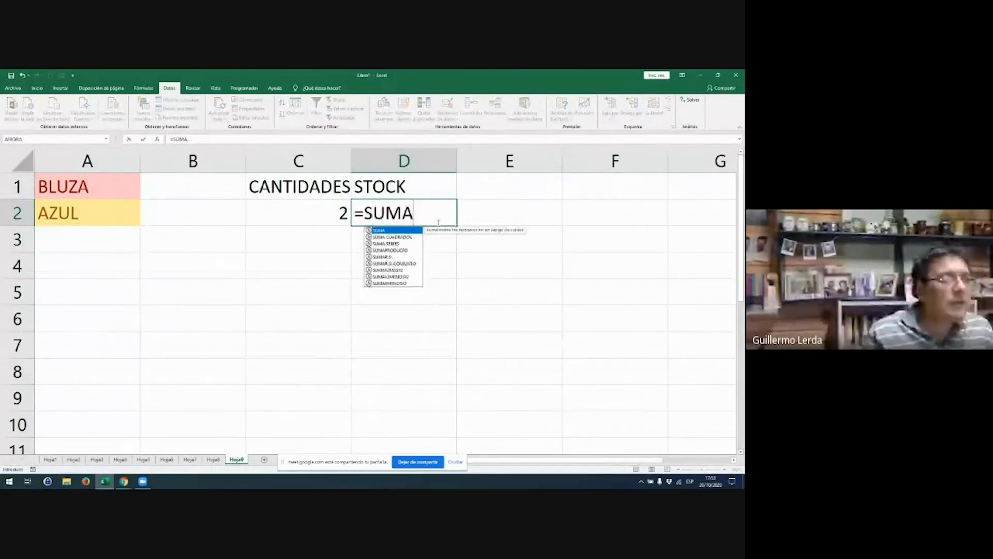
left_click(413, 264)
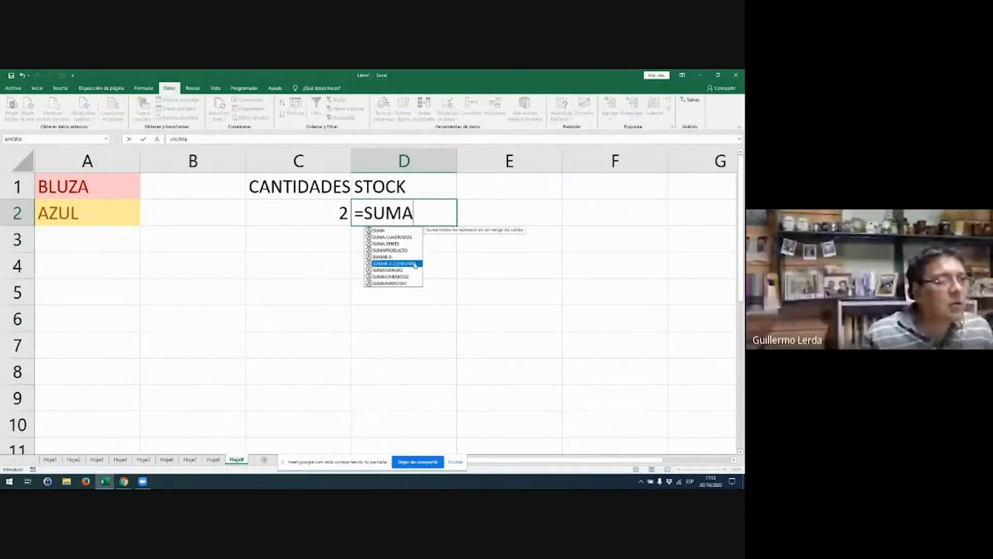
double_click(413, 263)
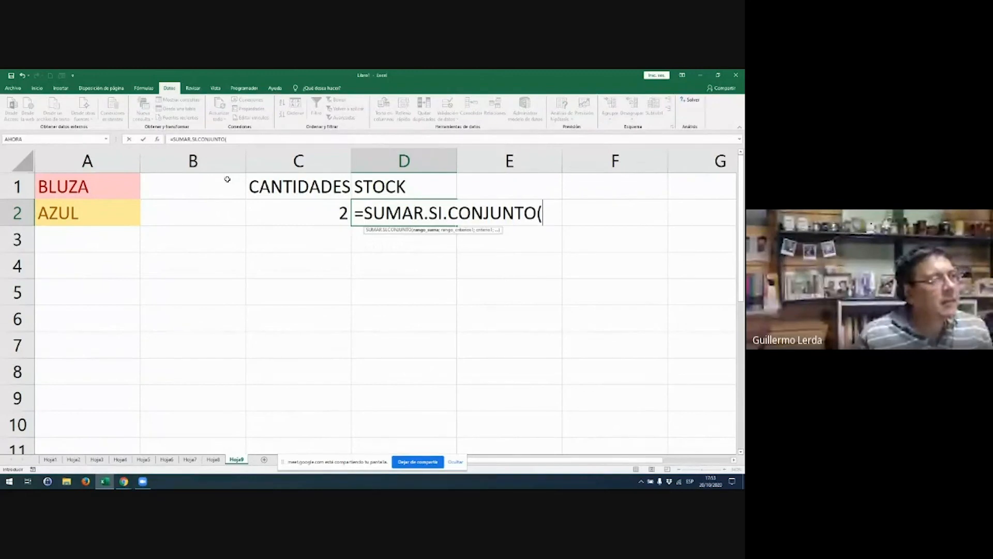
left_click(155, 139)
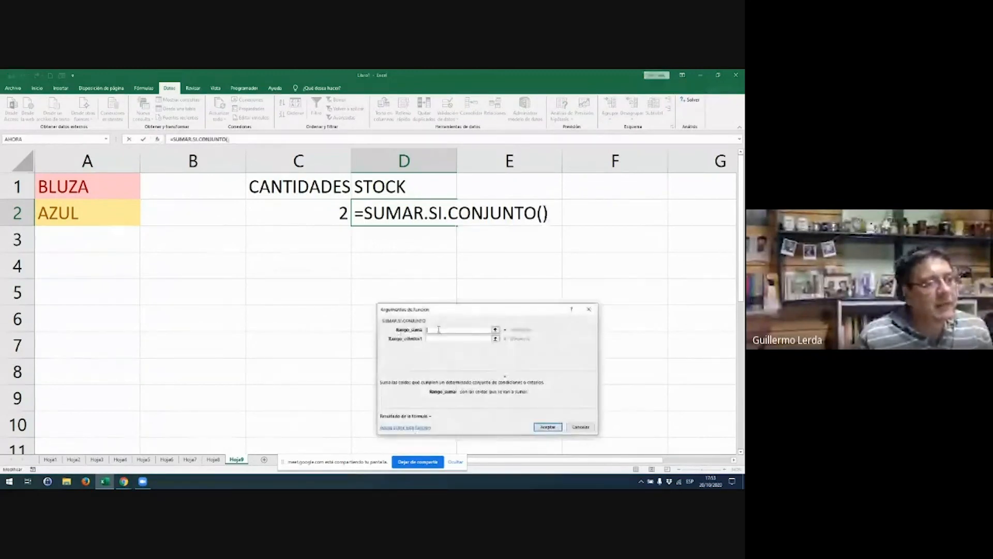
- Set the sum range to Hoja8!$C:$C and the first criteria range to Hoja8!$A:$A
left_click(214, 459)
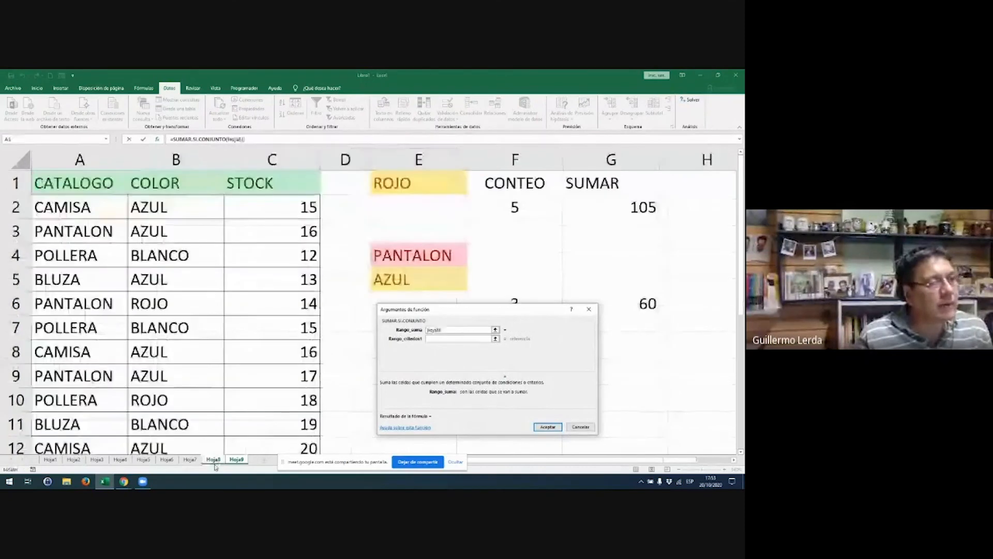
left_click(271, 159)
left_click(444, 338)
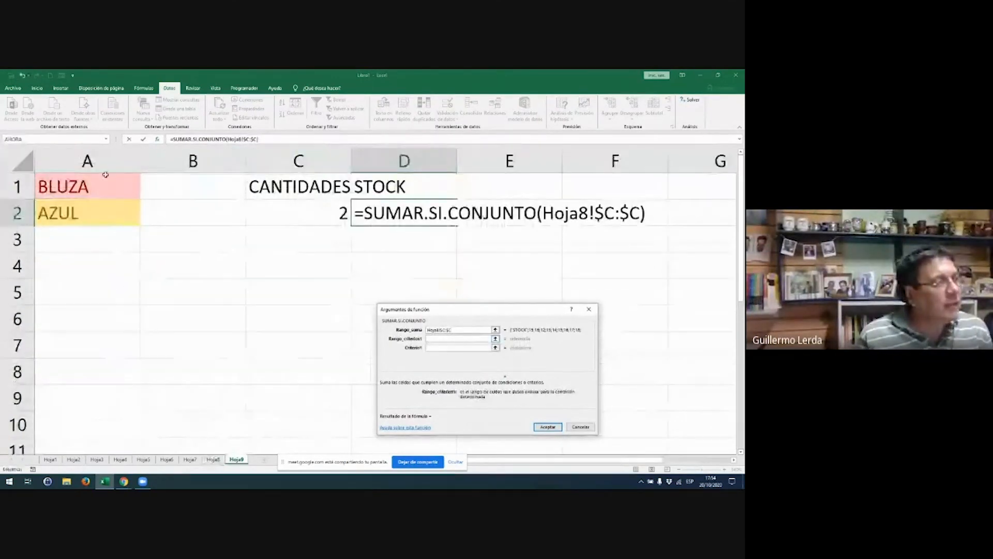
left_click(214, 460)
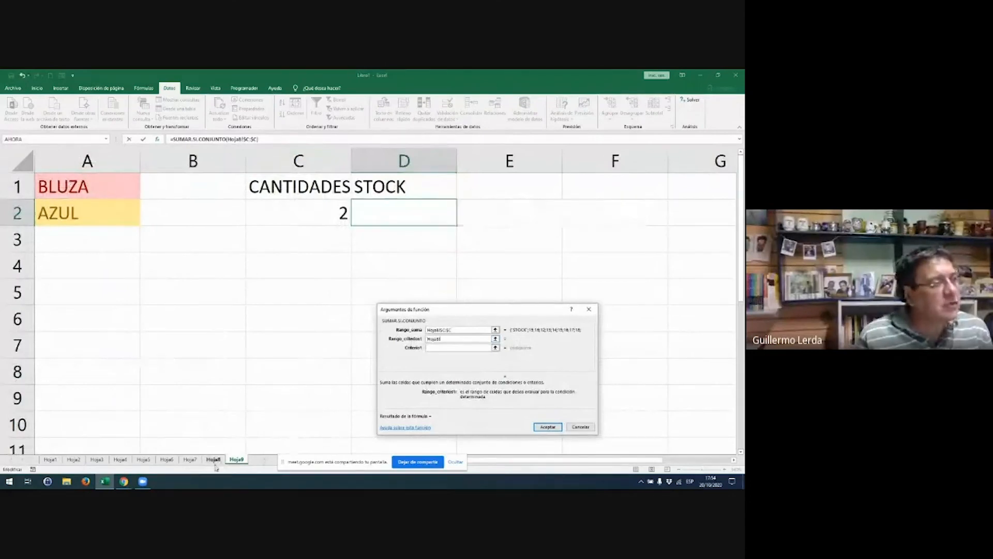
left_click(79, 159)
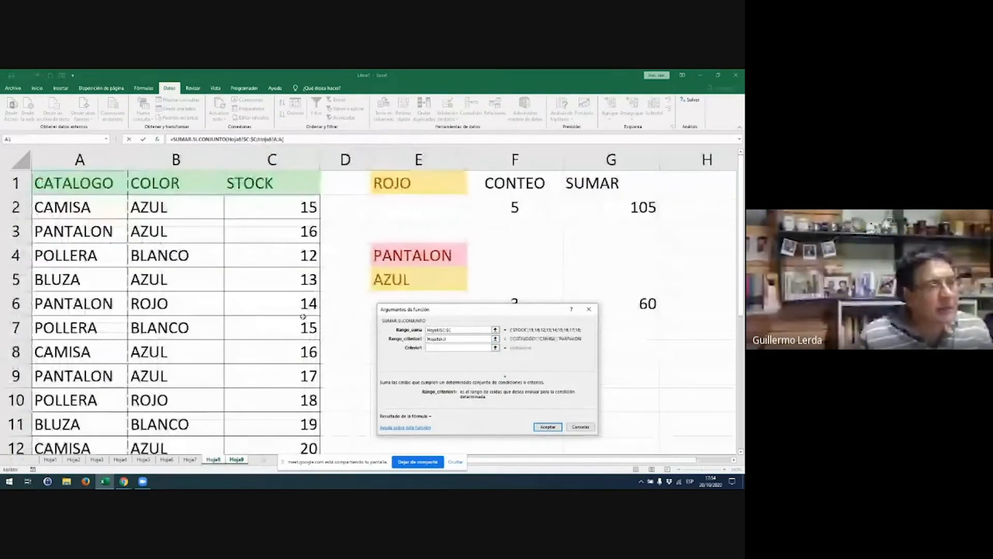
key("F4")
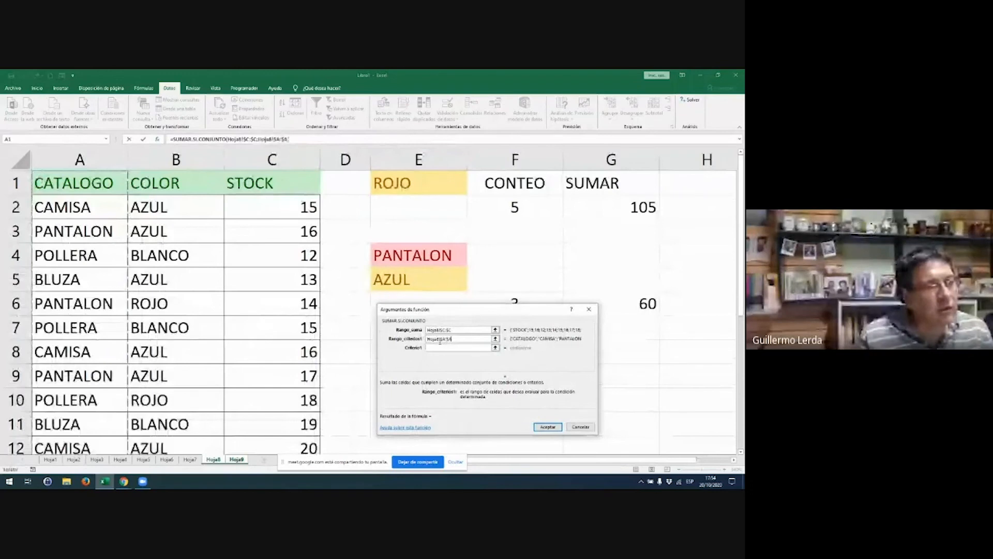
- Set the first criterion of the sum to the garment cell $A$1
left_click(464, 347)
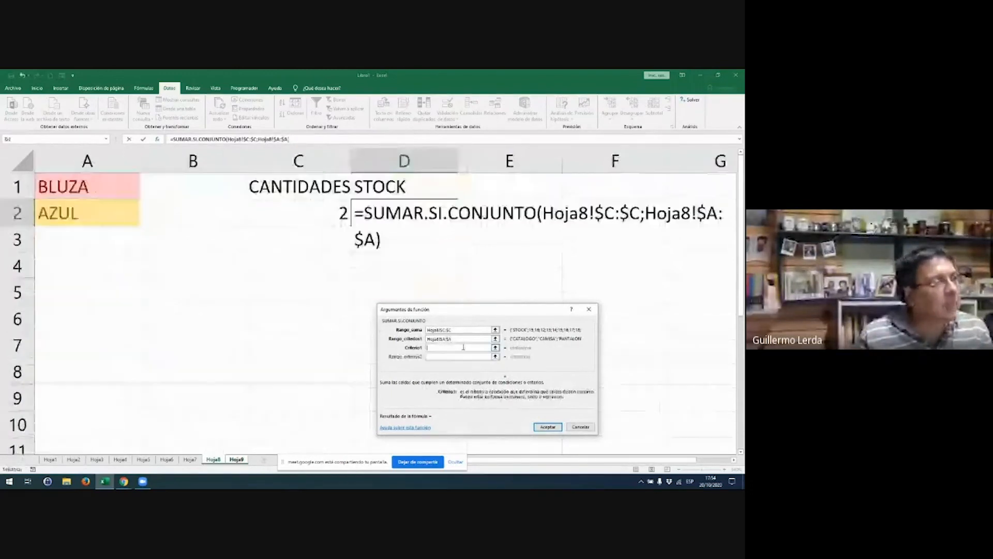
left_click(86, 186)
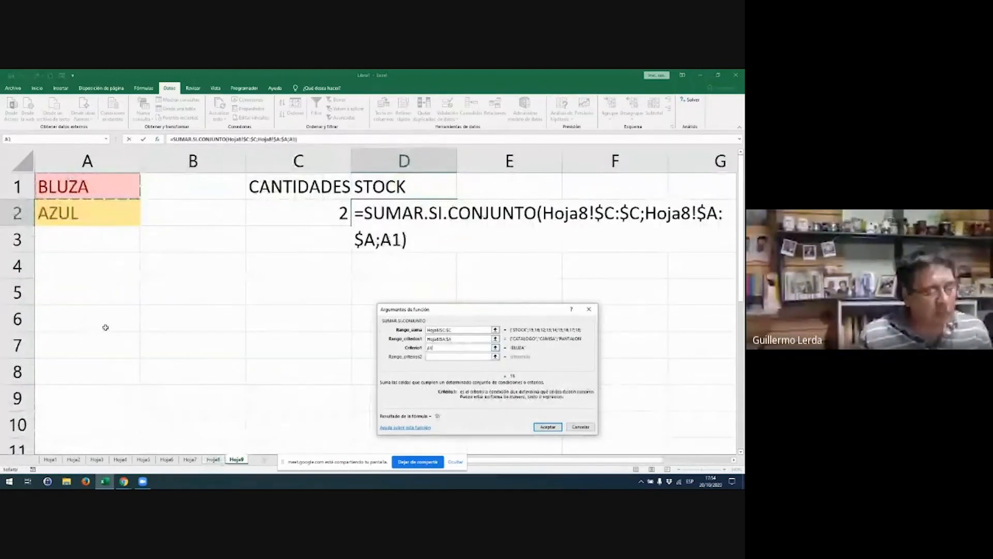
key("F4")
- Add Hoja8!$B:$B as the second criteria range with criterion $A$2, and complete the SUMAR.SI.CONJUNTO formula in D2
left_click(438, 356)
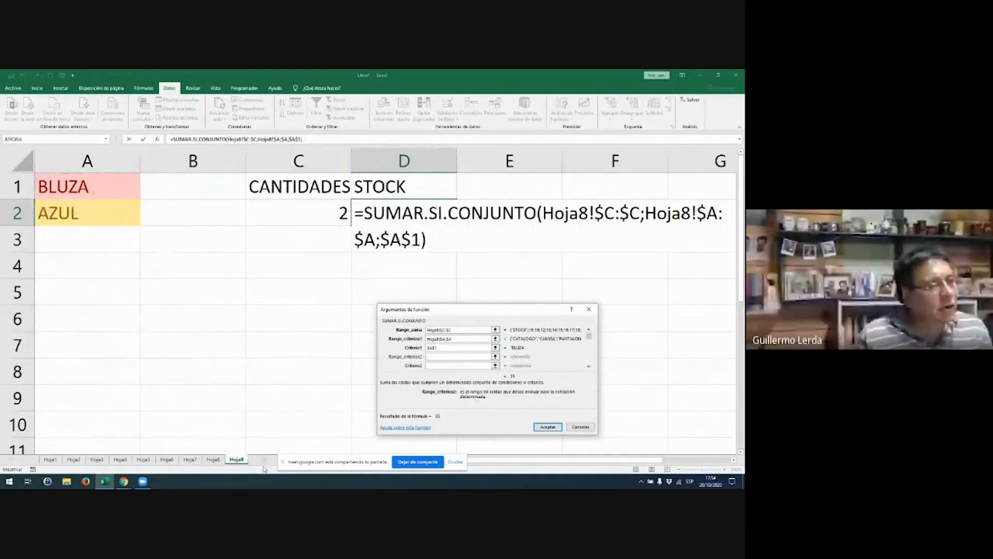
left_click(219, 463)
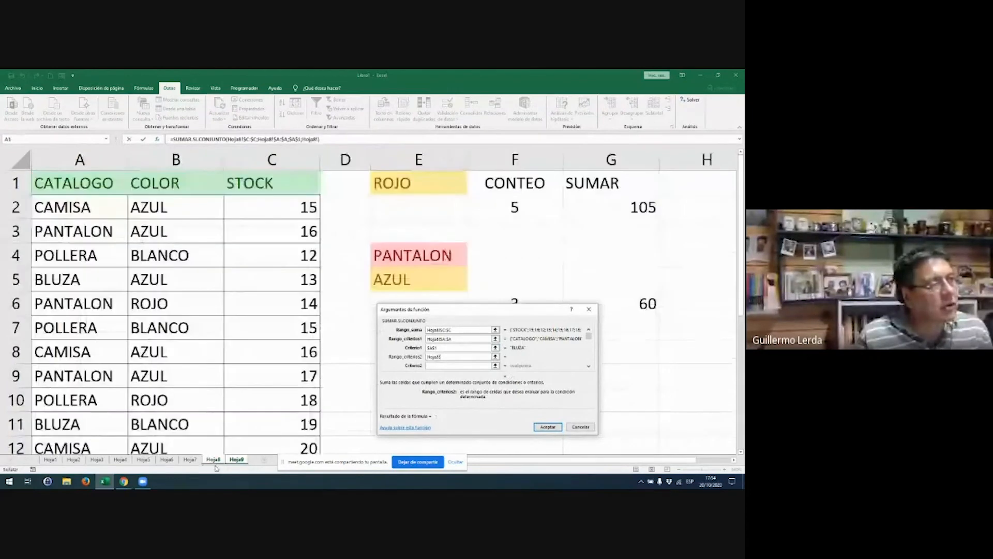
left_click(151, 175)
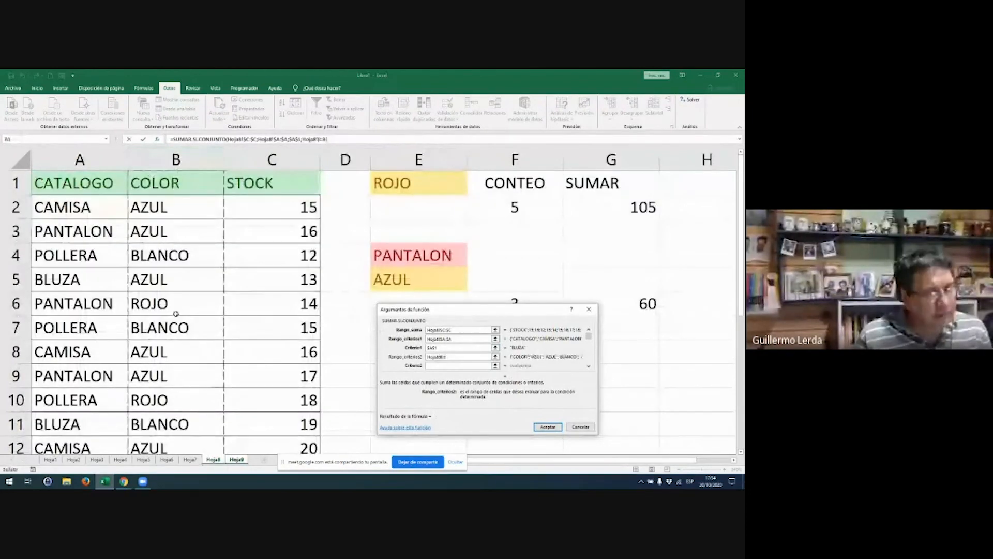
key("F4")
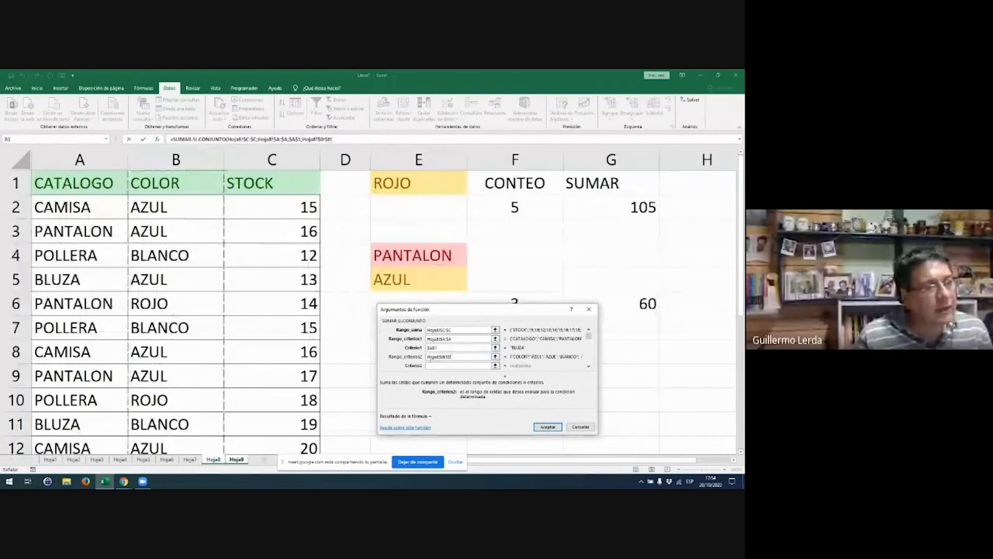
left_click(445, 365)
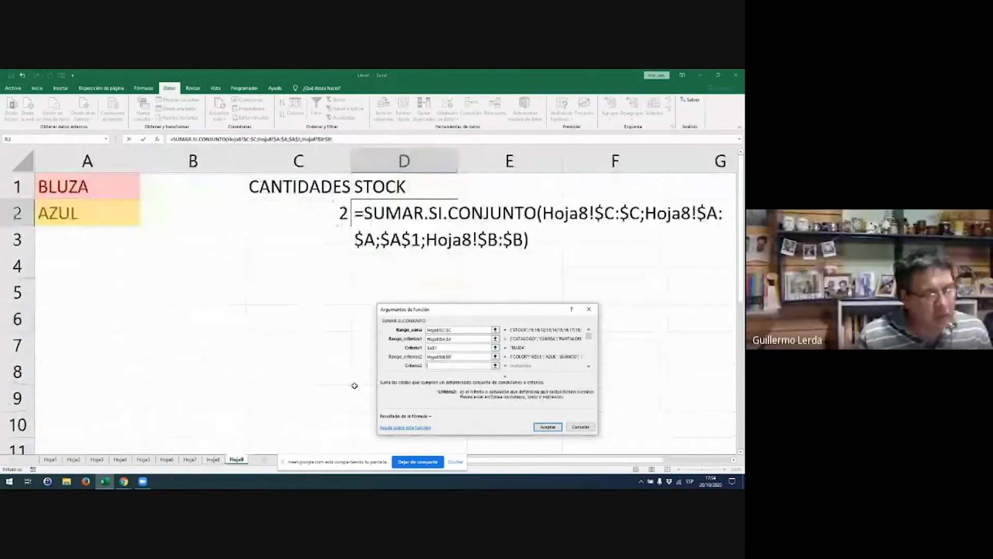
type("A2")
key("F4")
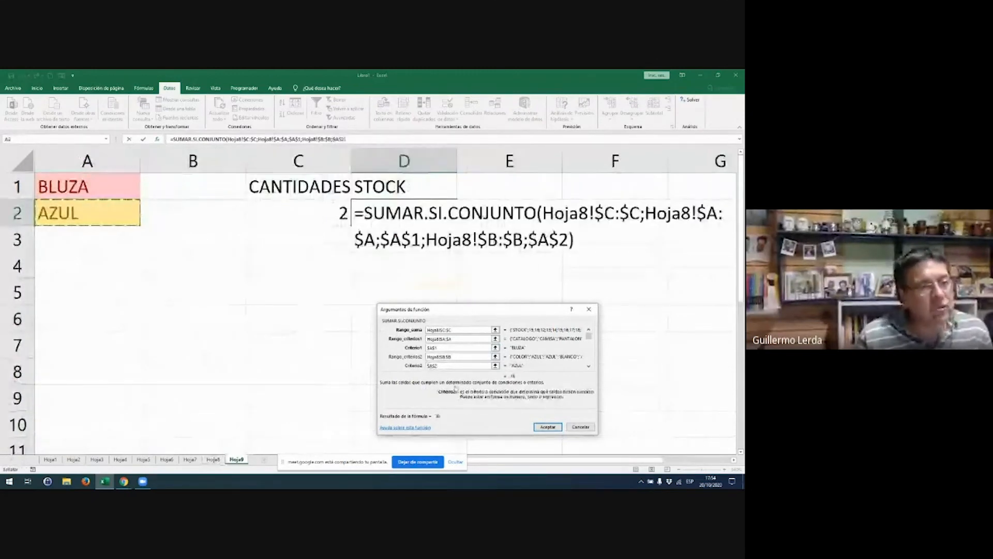
left_click(548, 426)
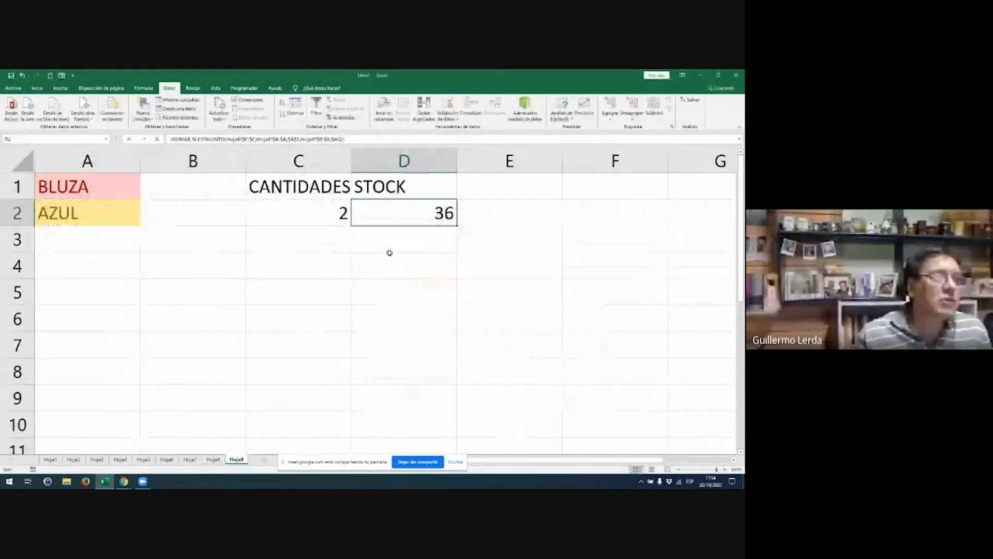
- Format the result cells C2:D2 with the Neutral cell style and bold text
left_click_drag(321, 213, 402, 215)
left_click(36, 88)
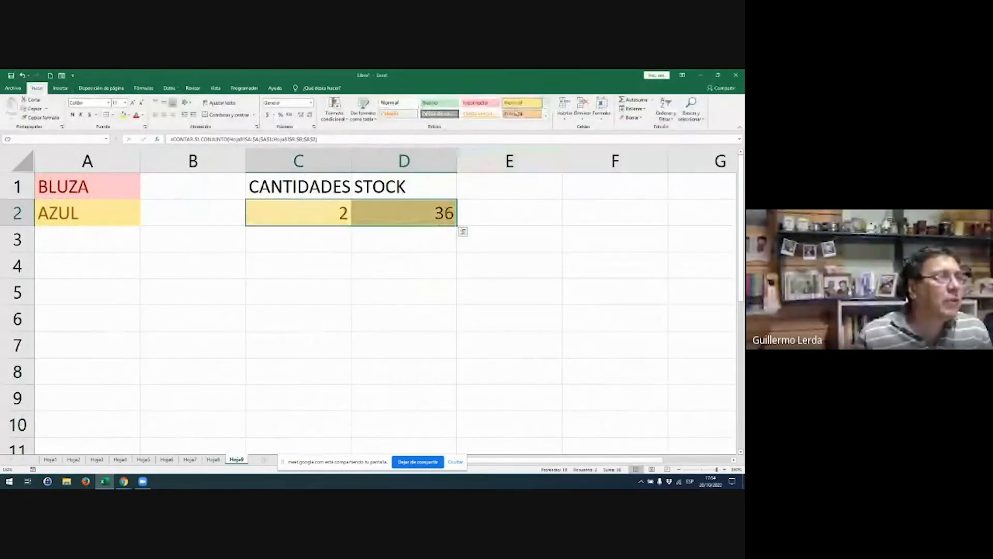
left_click(73, 115)
- Change the garment criterion in A1 to PANTALON
left_click(74, 215)
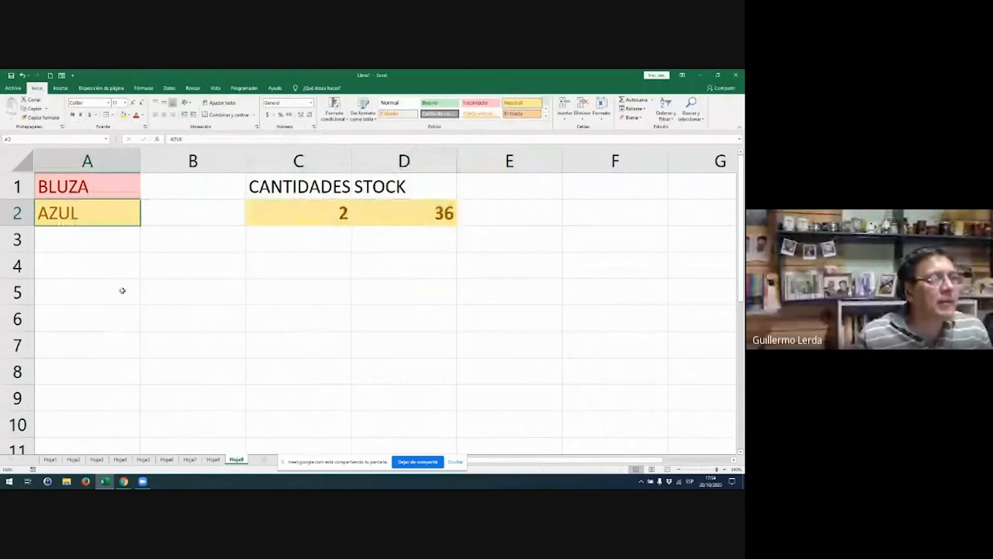
left_click(103, 186)
type("PA")
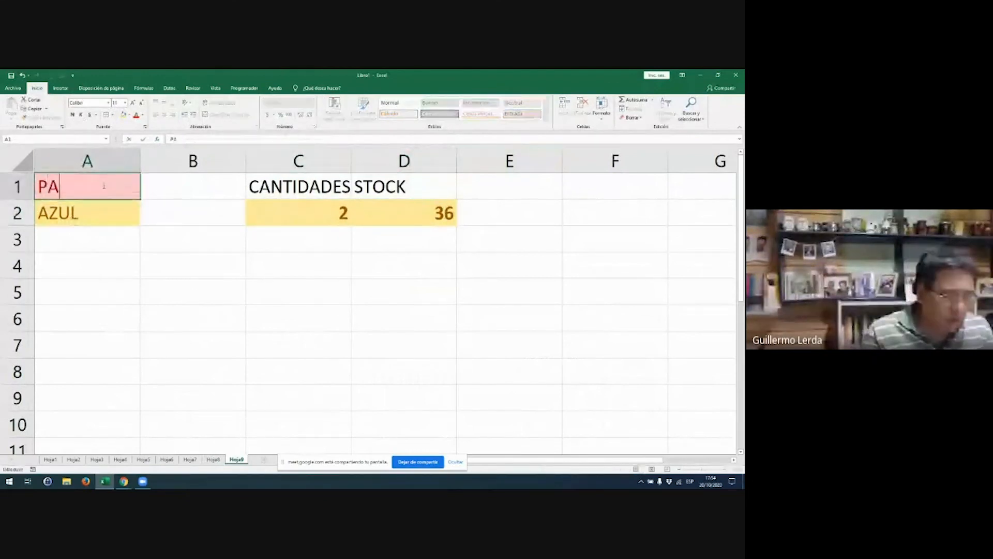
type("NTALON")
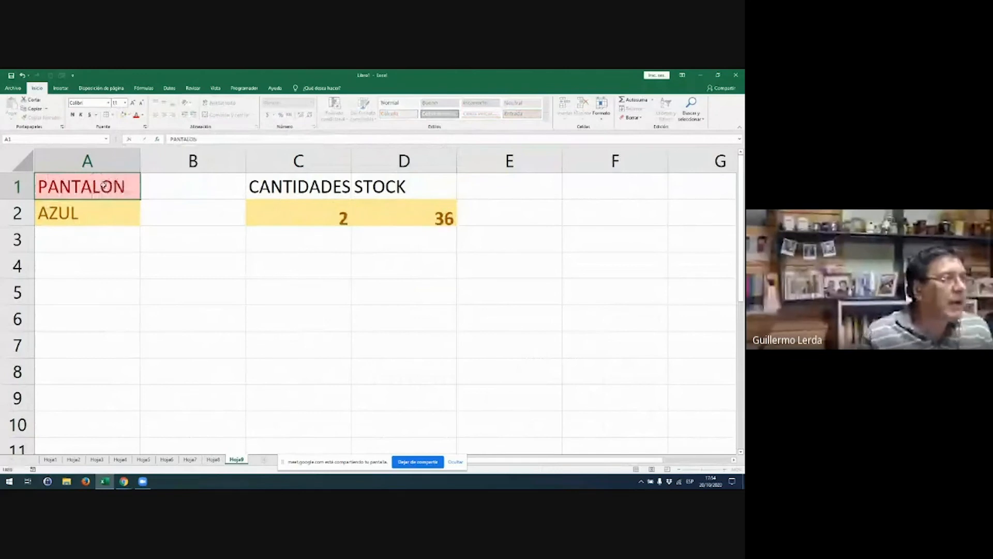
key("Return")
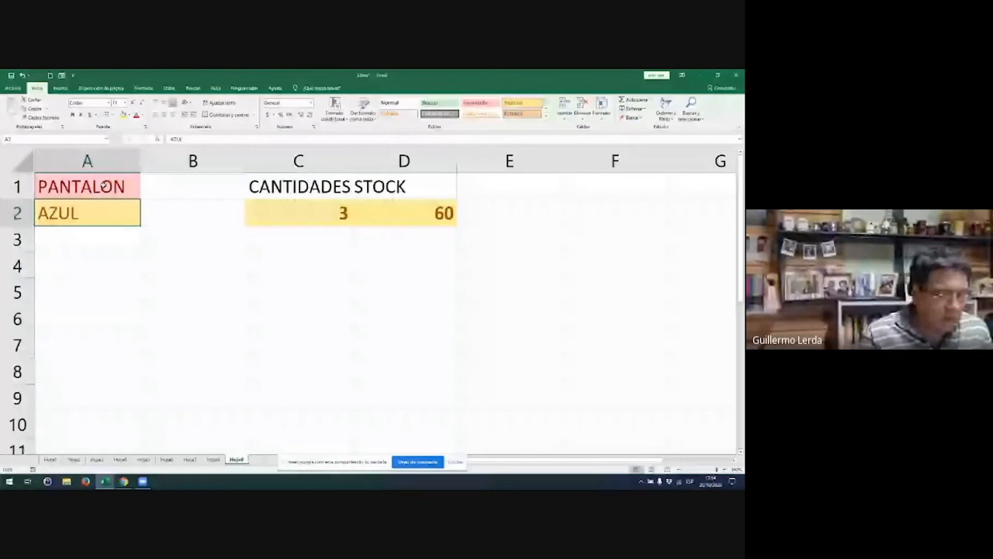
- Change the colour criterion in A2 to ROJO and check the count and stock results in row 2
type("ROJO")
key("Return")
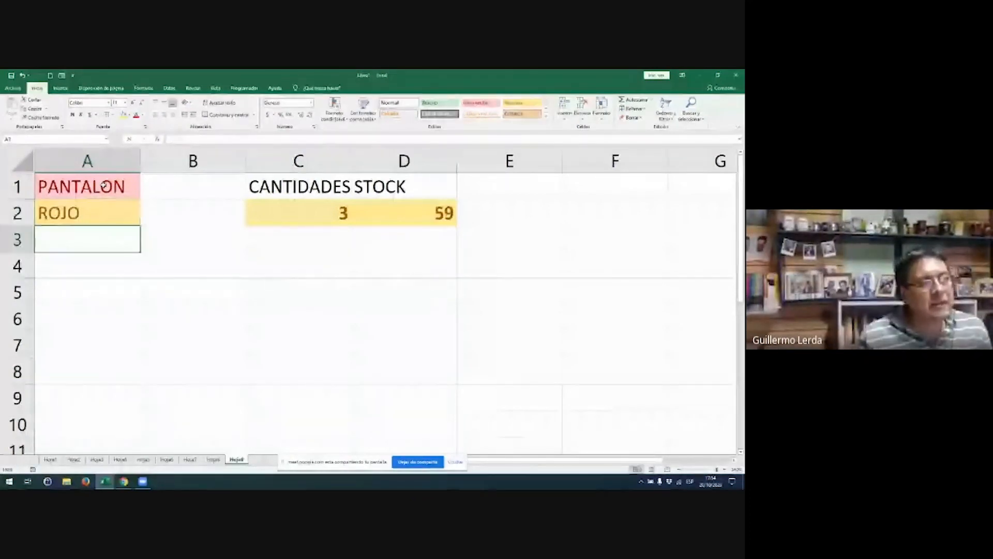
key("Up")
key("Right")
key("Right")
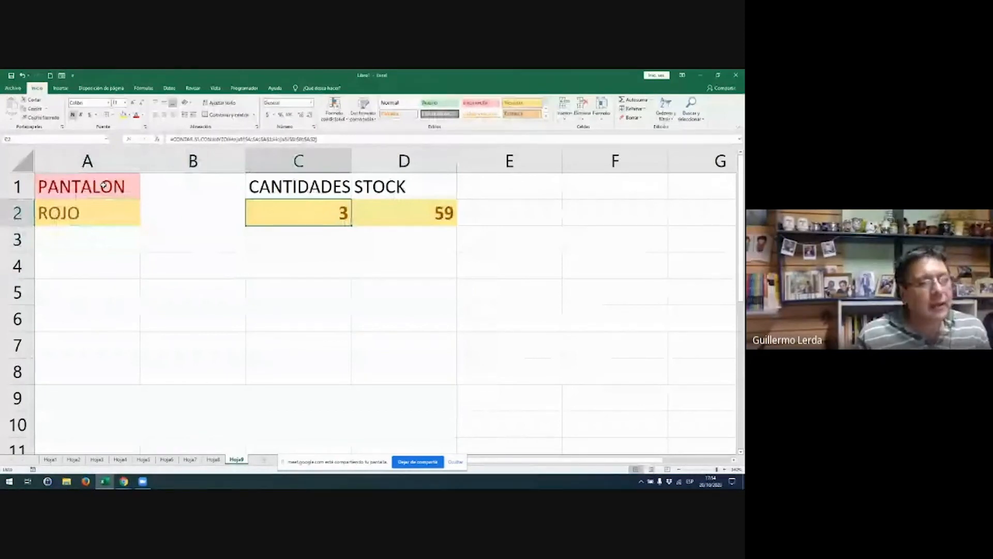
key("Right")
key("Right")
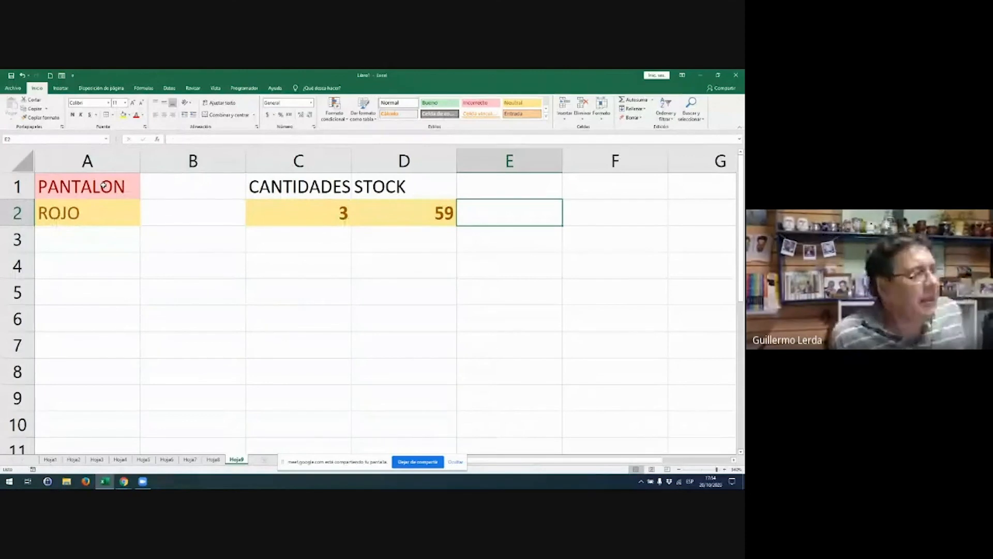
- Revisit the counting examples on Hoja7 and return to the clothing catalogue on Hoja8
left_click(211, 462)
left_click(230, 461)
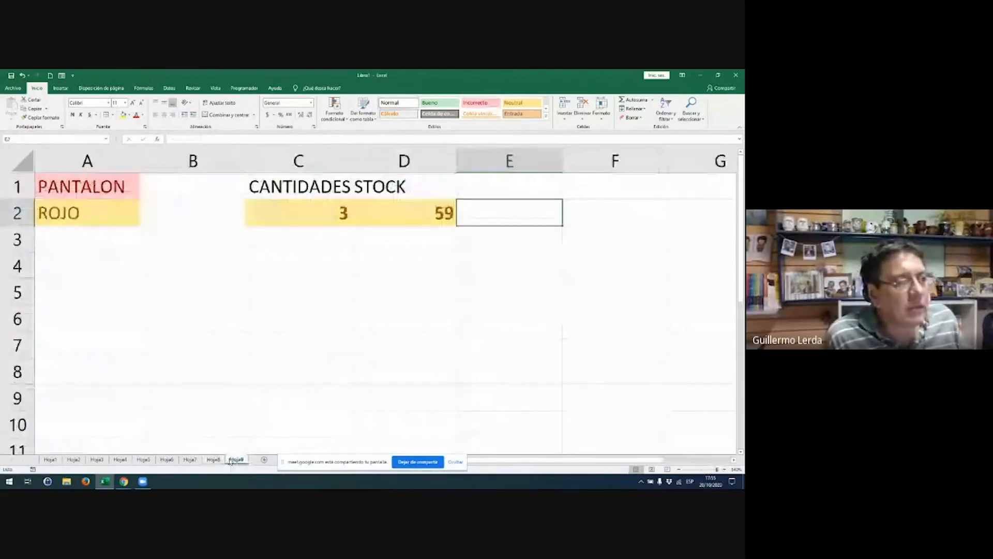
left_click(213, 460)
left_click(193, 460)
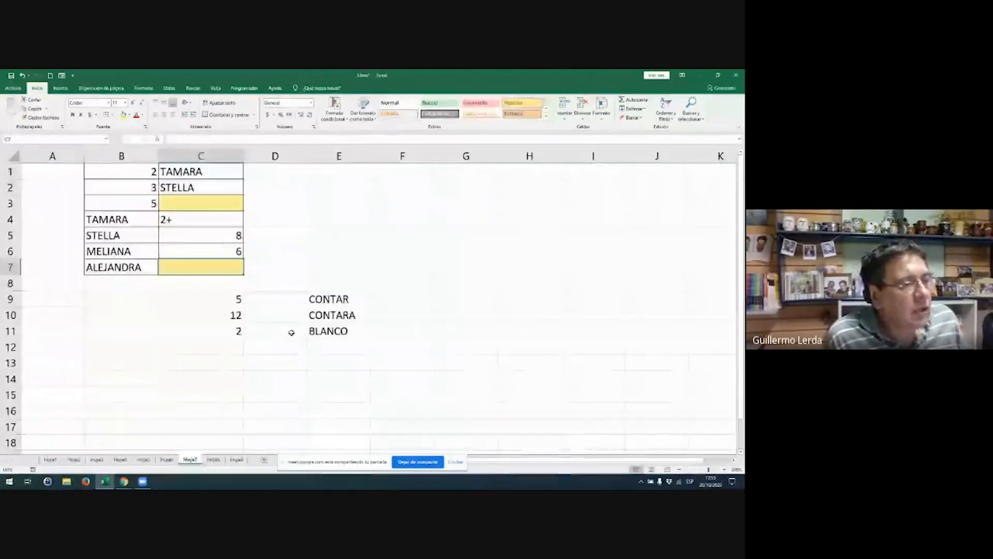
left_click(214, 460)
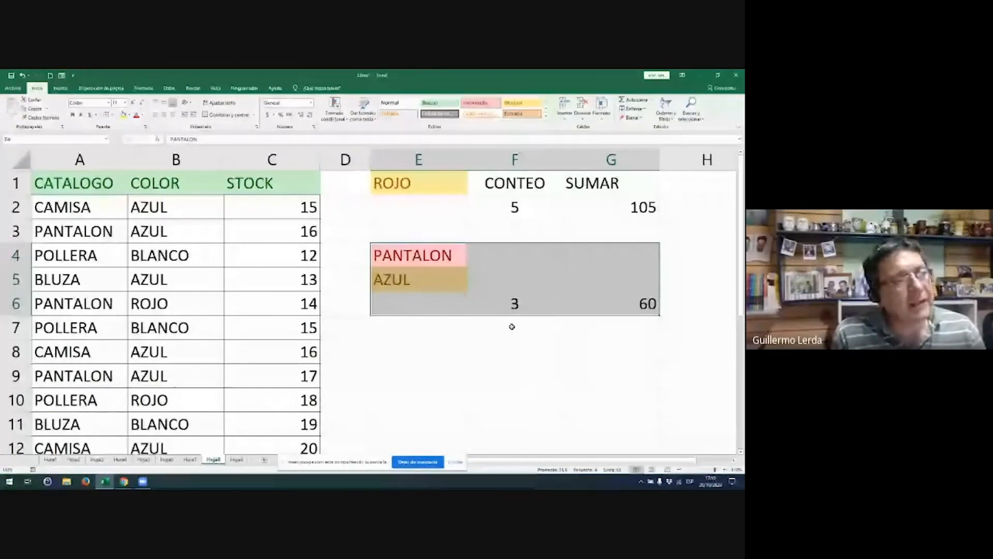
- Review the arguments of the CONTAR.SI.CONJUNTO formula in F6 and the SUMAR.SI.CONJUNTO formula in G6, leaving both formulas as they are
left_click(499, 304)
double_click(499, 304)
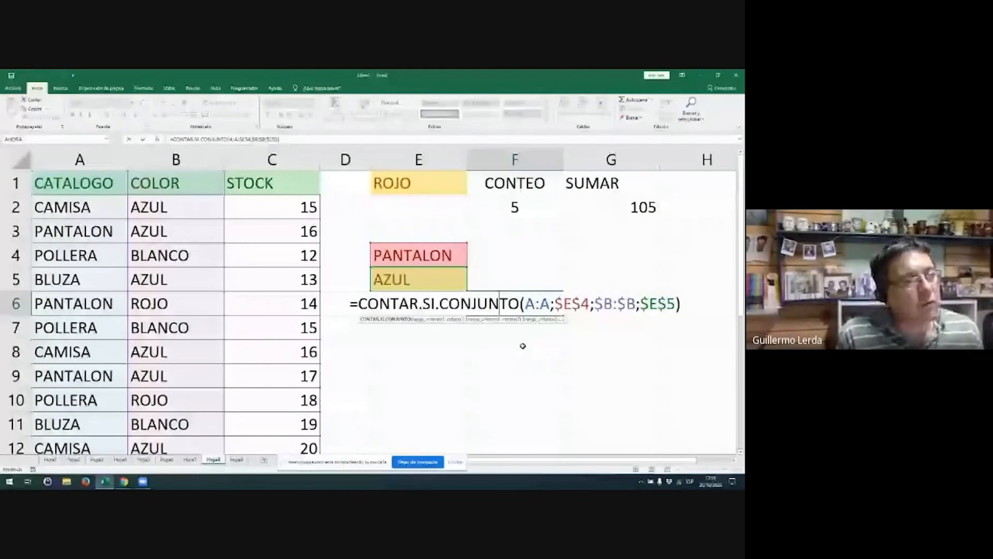
left_click(608, 304)
double_click(608, 304)
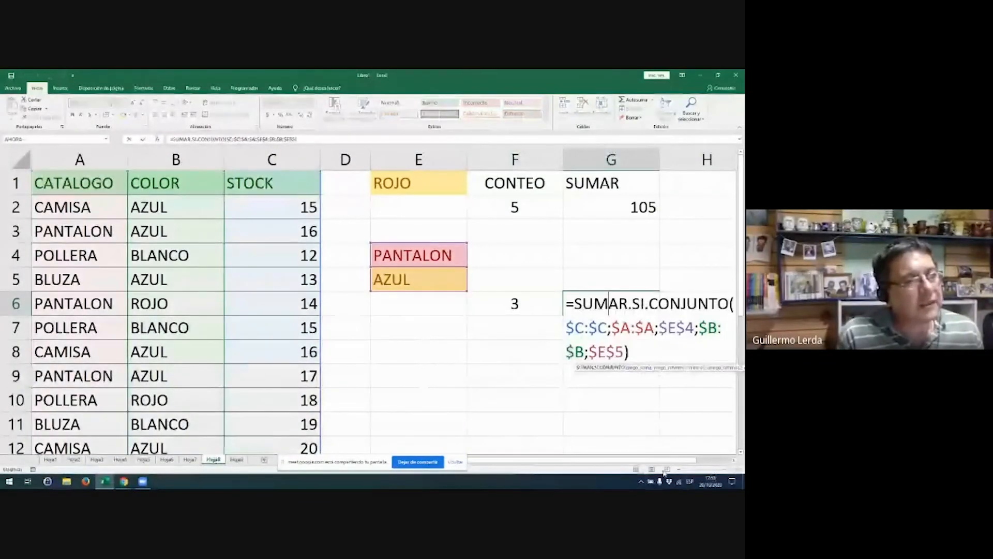
left_click_drag(519, 460, 561, 462)
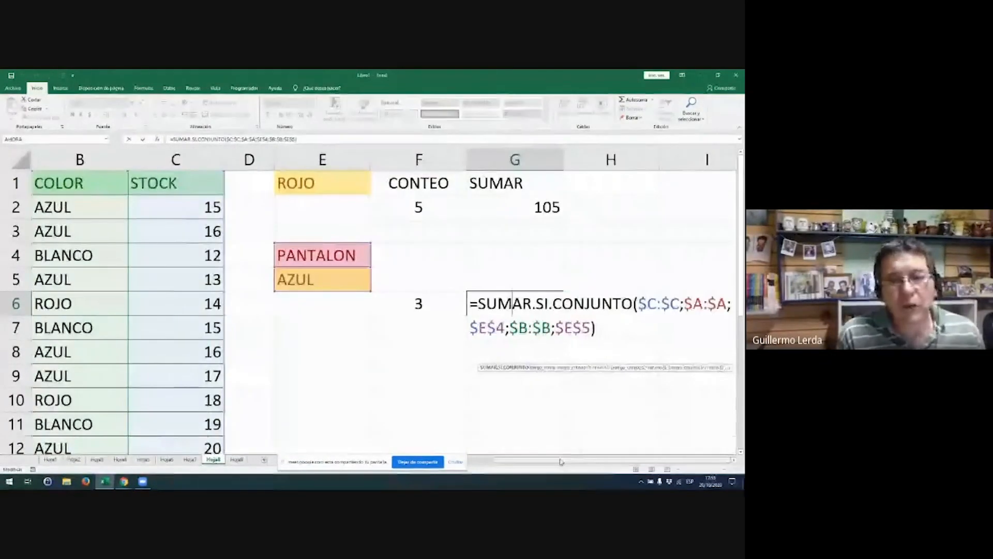
key("ctrl+Return")
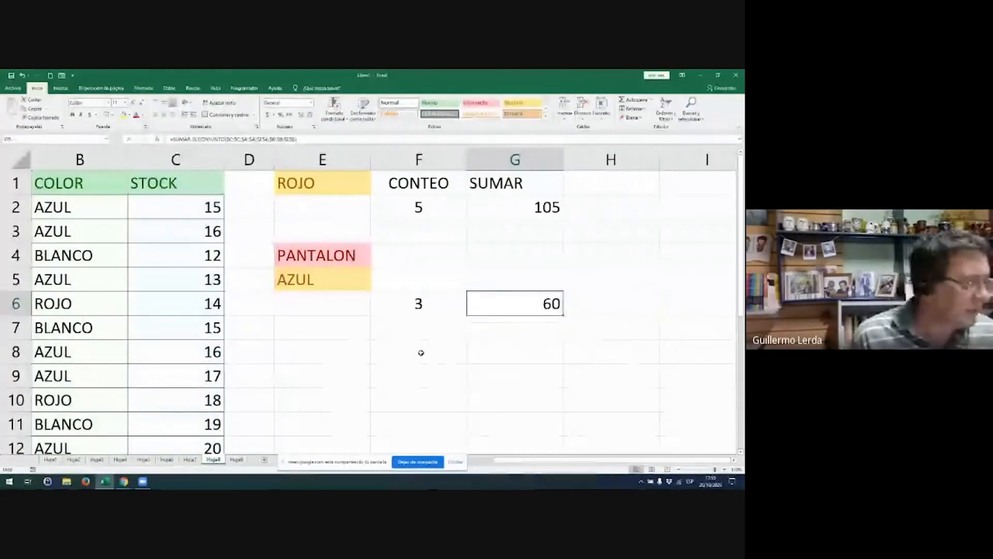